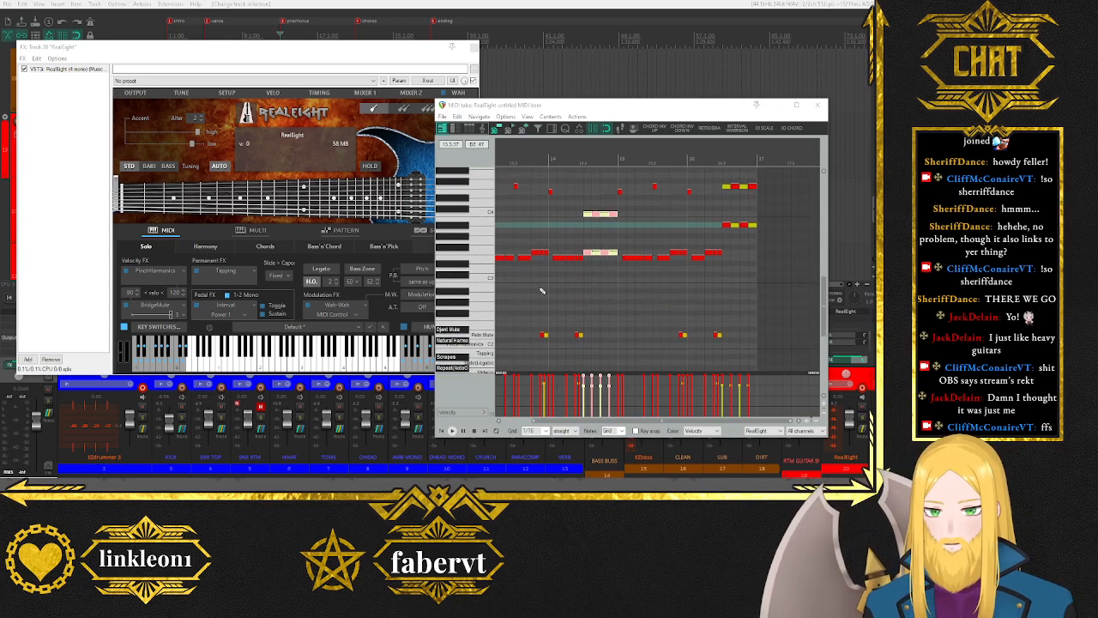
Play the guitar riff from its start at bar 13 and return to the beginning.
click(443, 432)
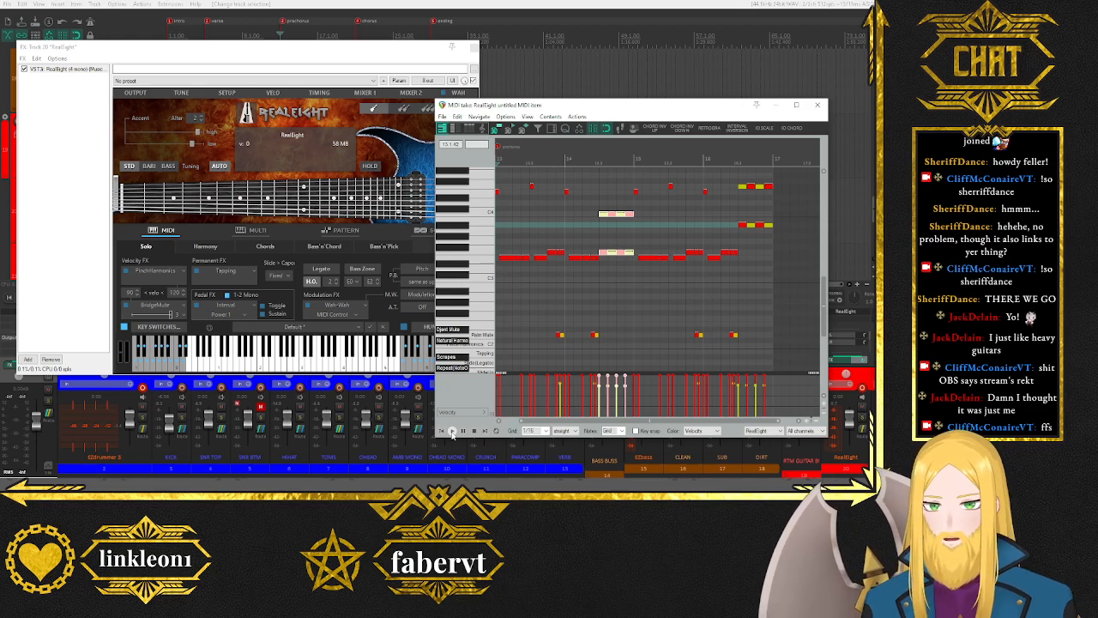
click(452, 433)
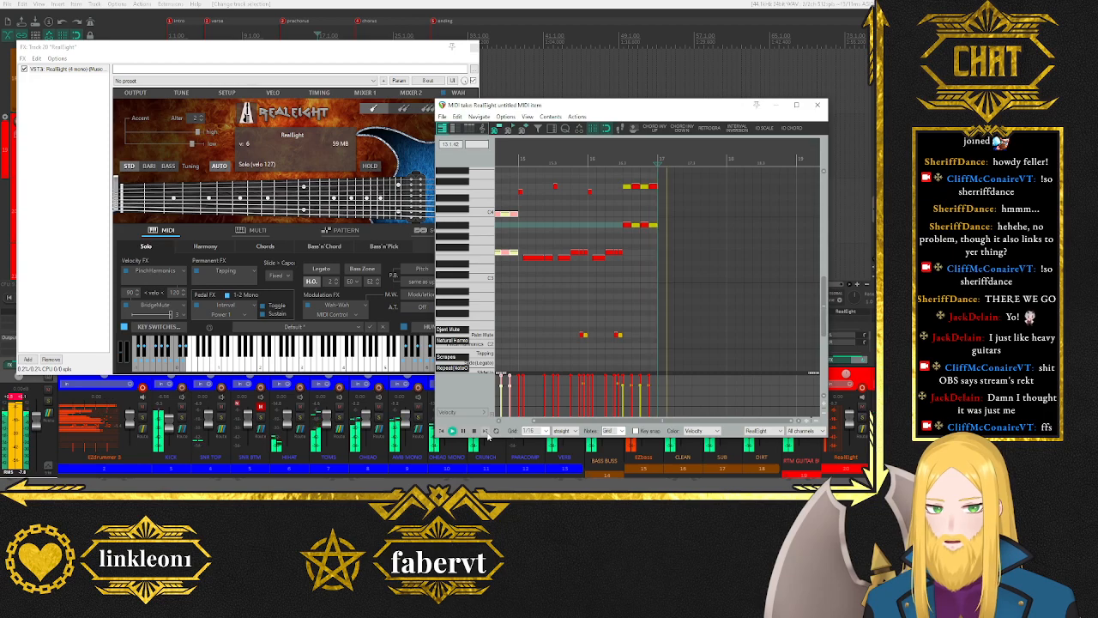
click(442, 433)
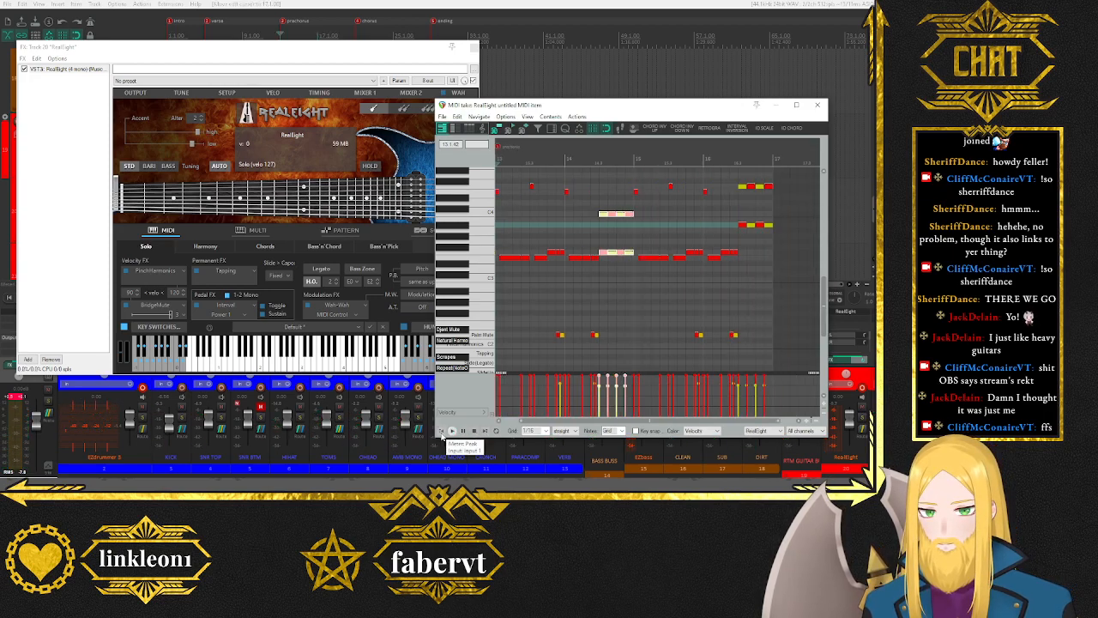
Shorten the time selection to the RealEight item, from bar 13 to bar 17, moving the plugin window aside and back.
drag(335, 50, 351, 238)
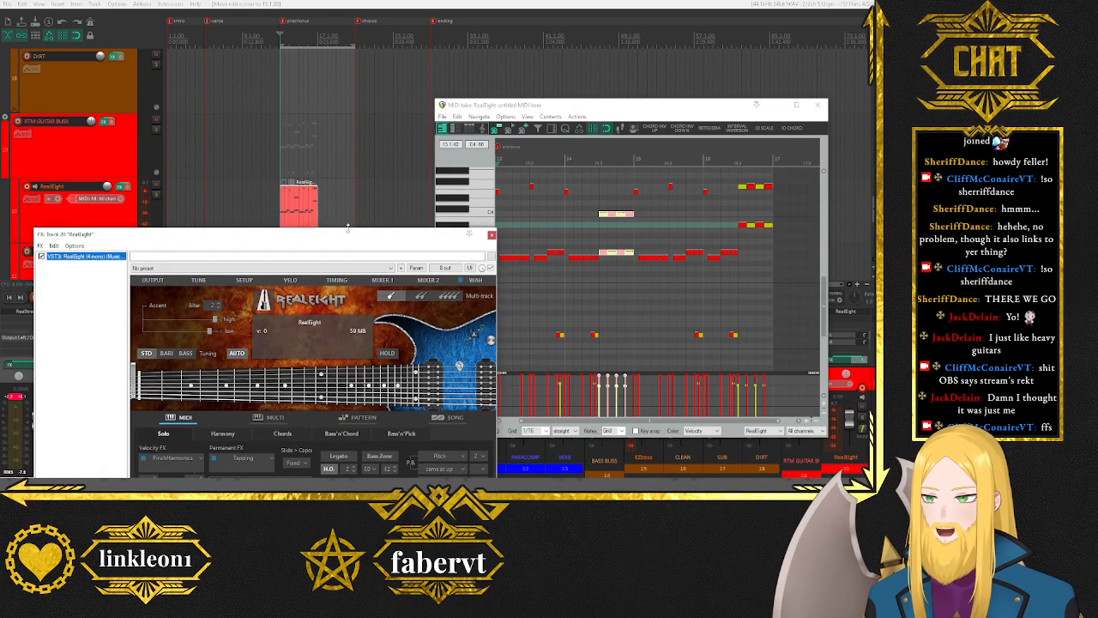
drag(353, 46, 318, 53)
drag(338, 243, 332, 53)
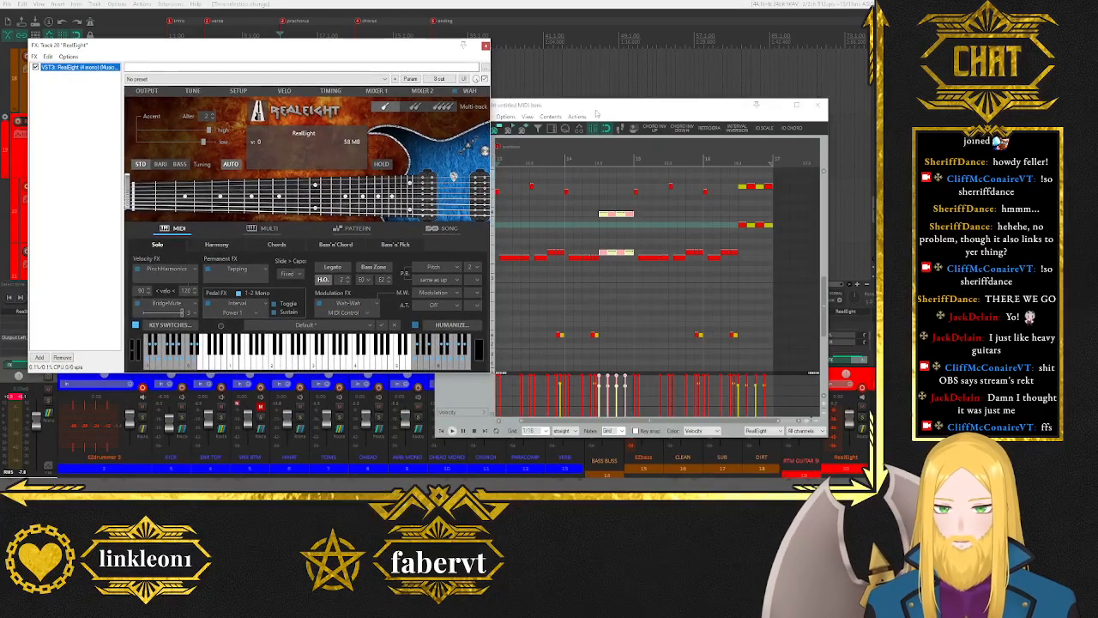
Switch the MIDI editor's controller lane from Velocity to 79 Sound Control 10.
click(595, 113)
click(470, 414)
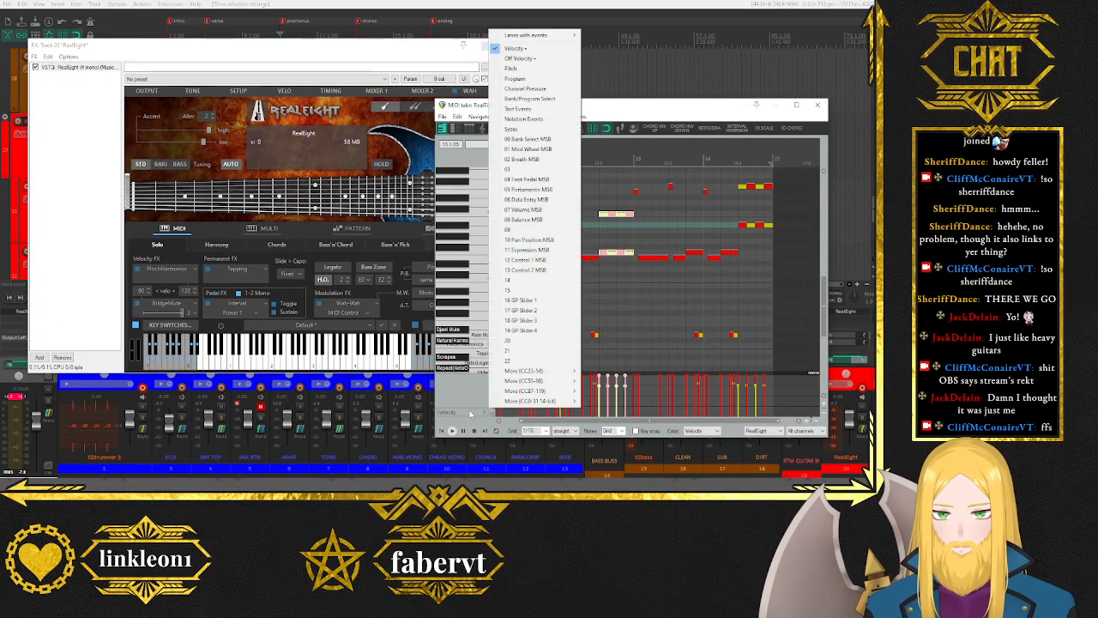
mouse_move(535, 400)
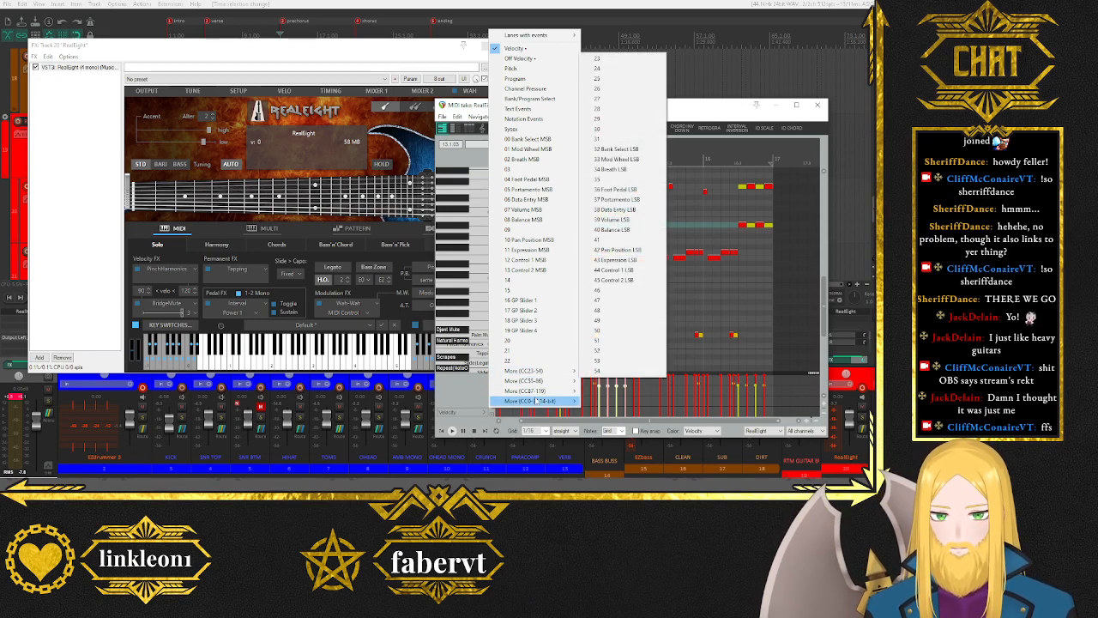
mouse_move(526, 381)
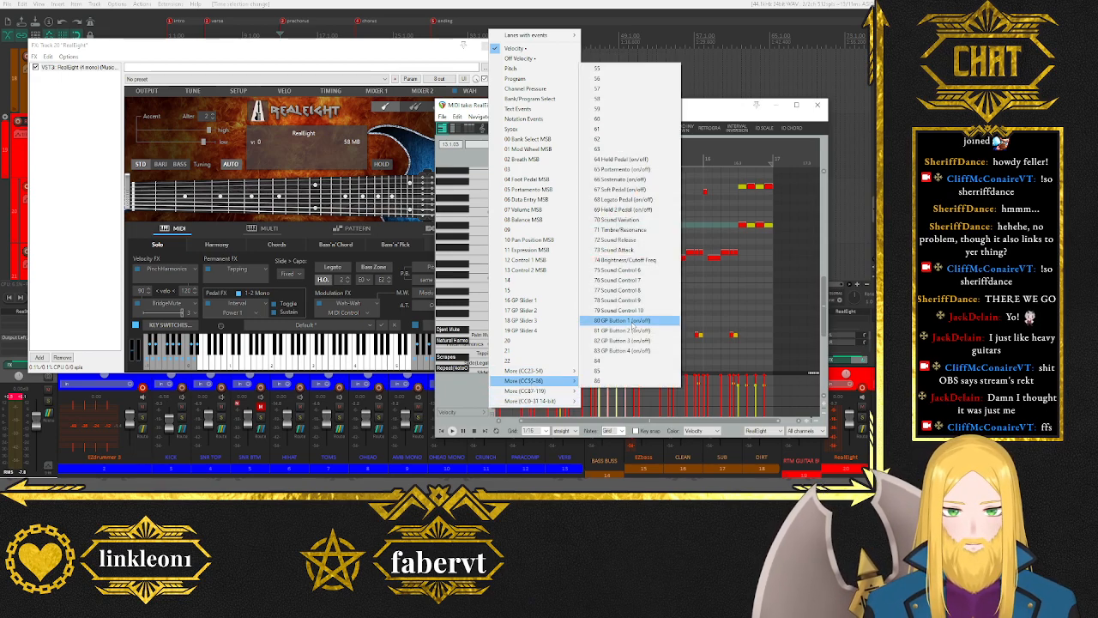
click(611, 310)
click(343, 49)
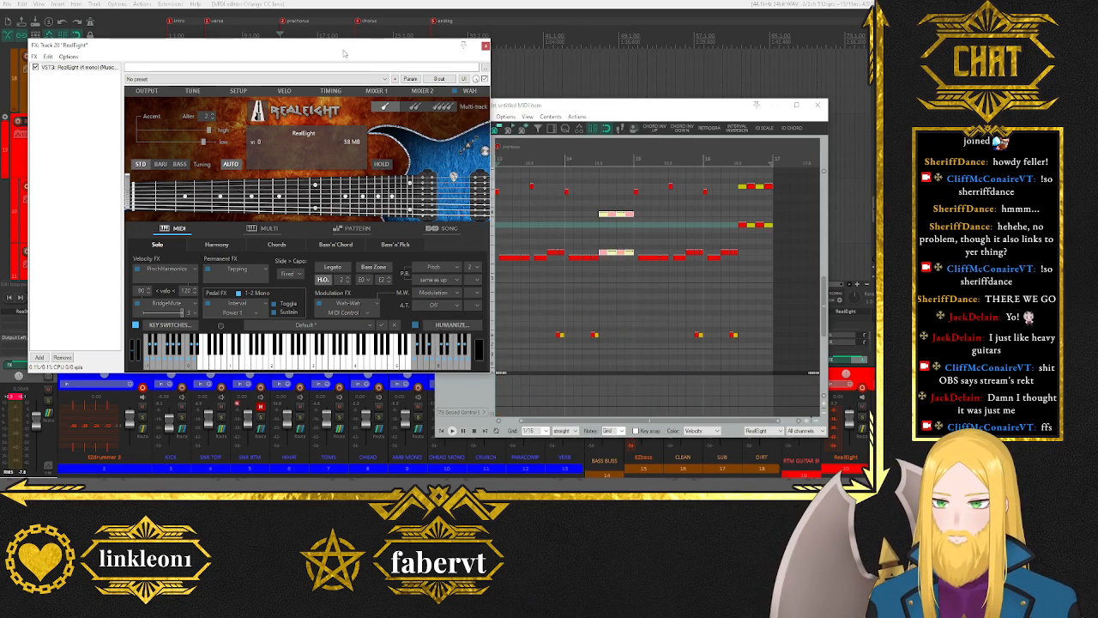
click(576, 124)
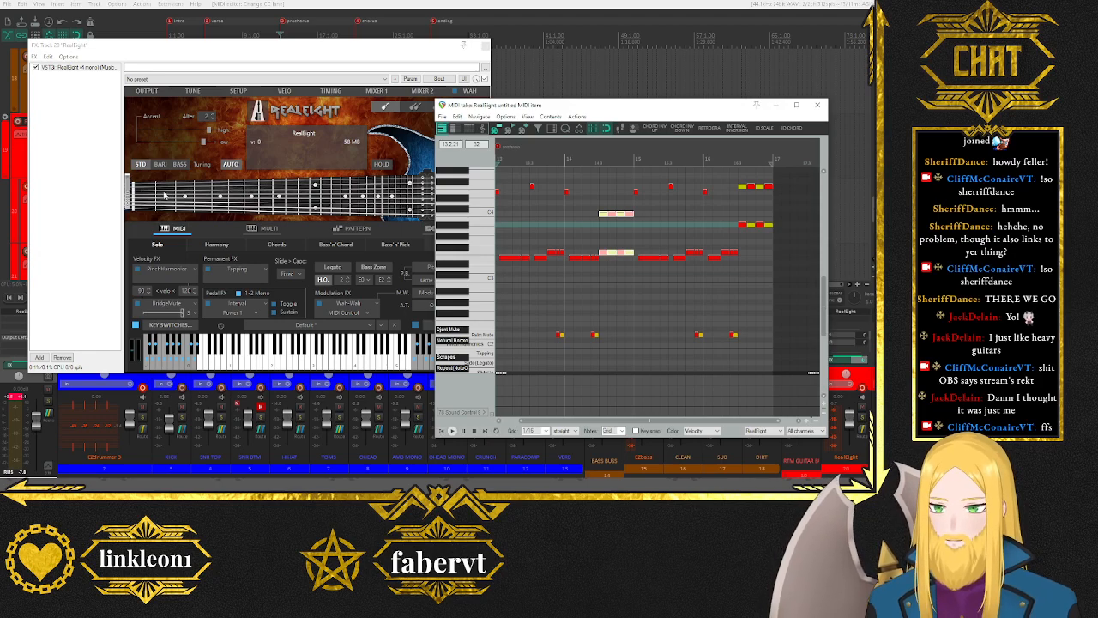
Play the riff to watch which fretboard position the plugin uses, and reset the master peak meter.
key(space)
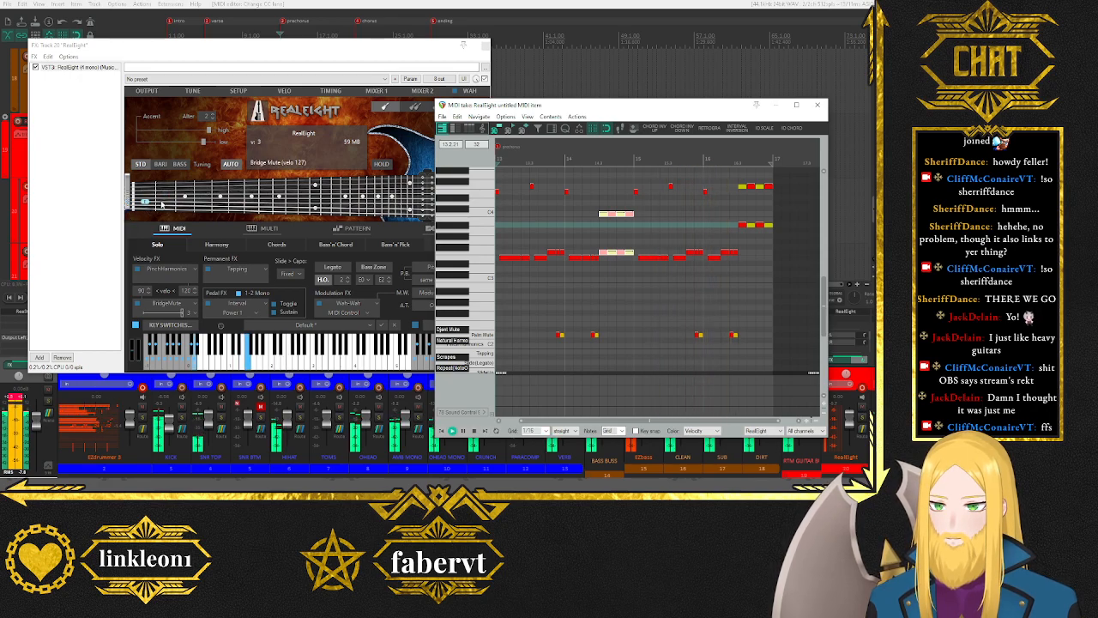
key(space)
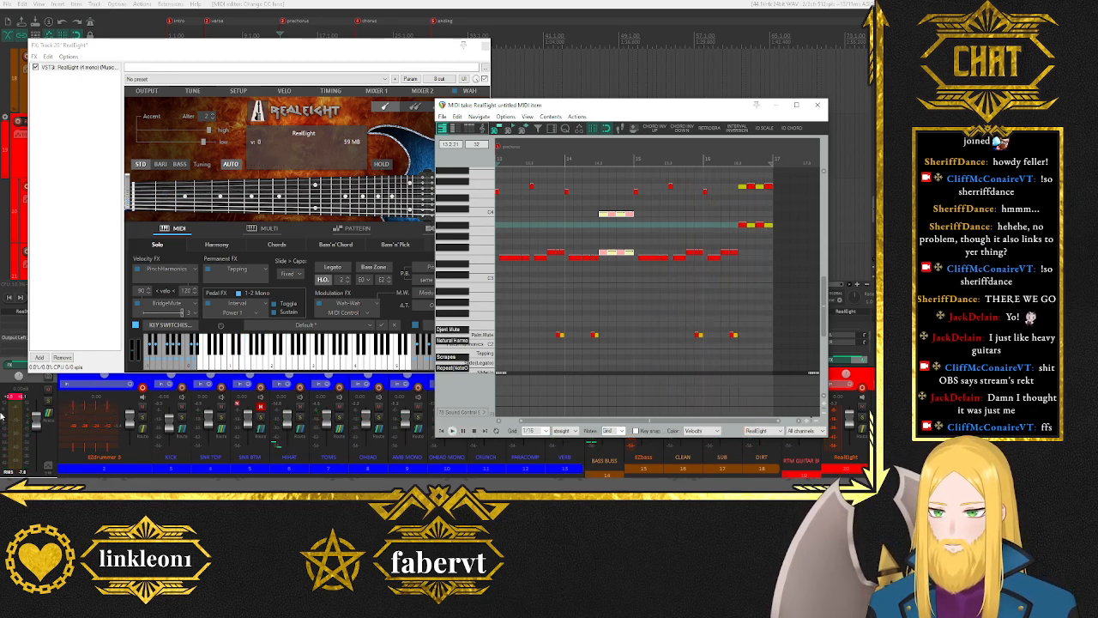
click(20, 397)
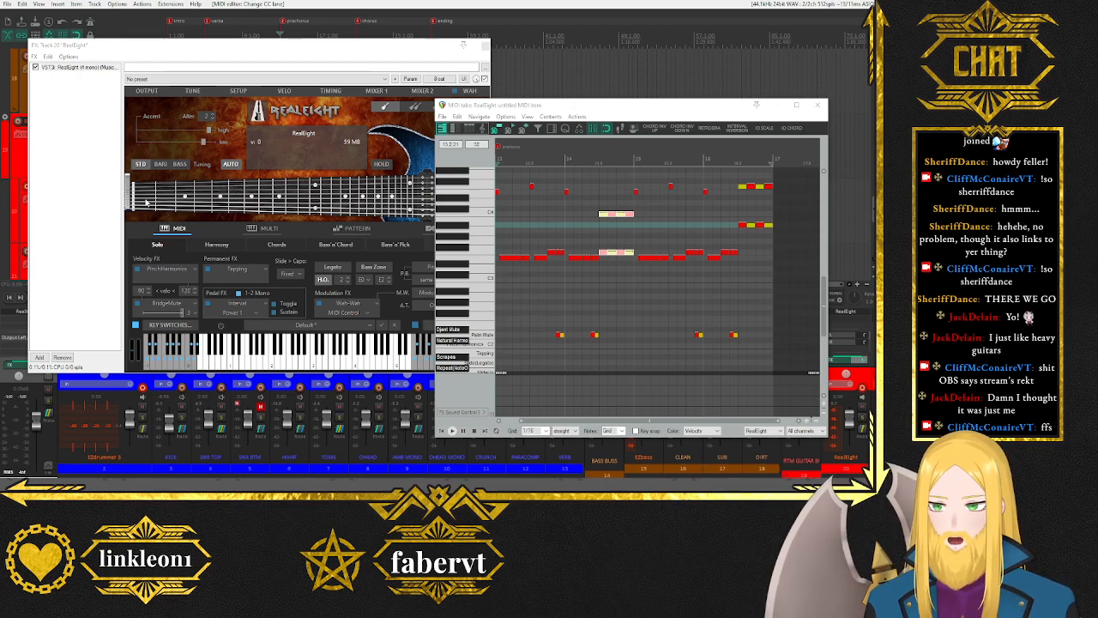
Draw a short controller pulse on the first note at bar 13, dropping back to zero right after it, and audition it.
scroll(519, 265, up, 2)
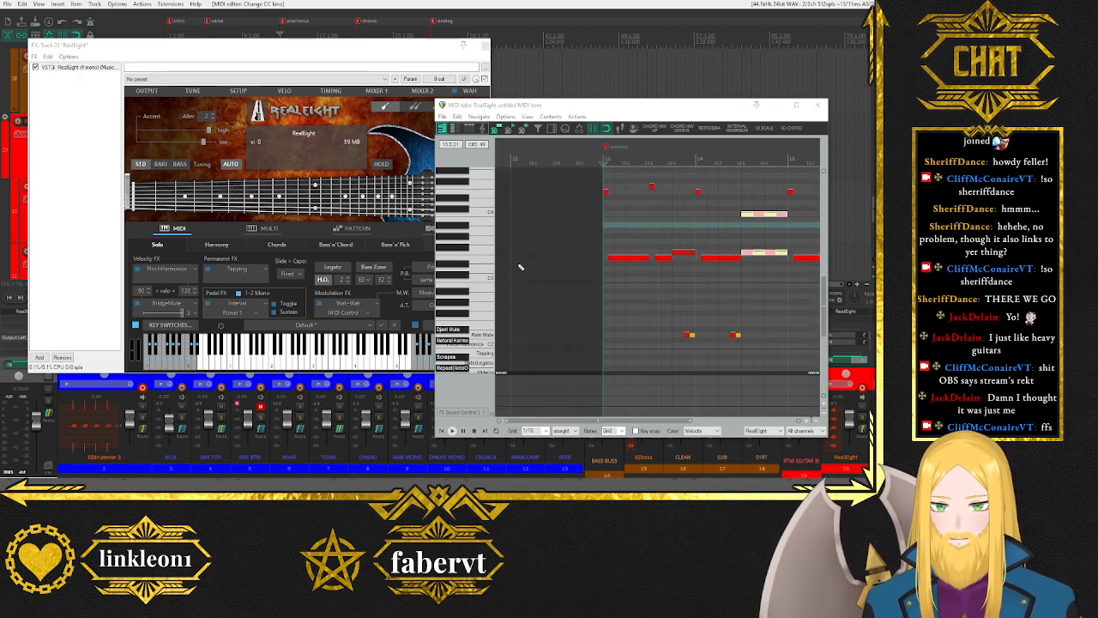
click(609, 163)
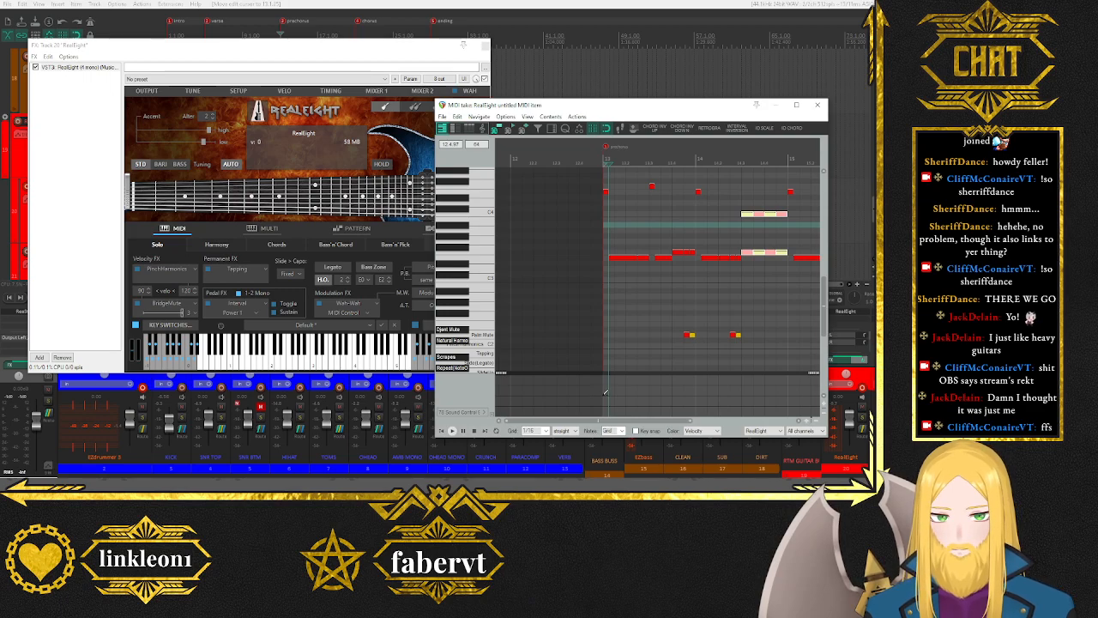
click(604, 396)
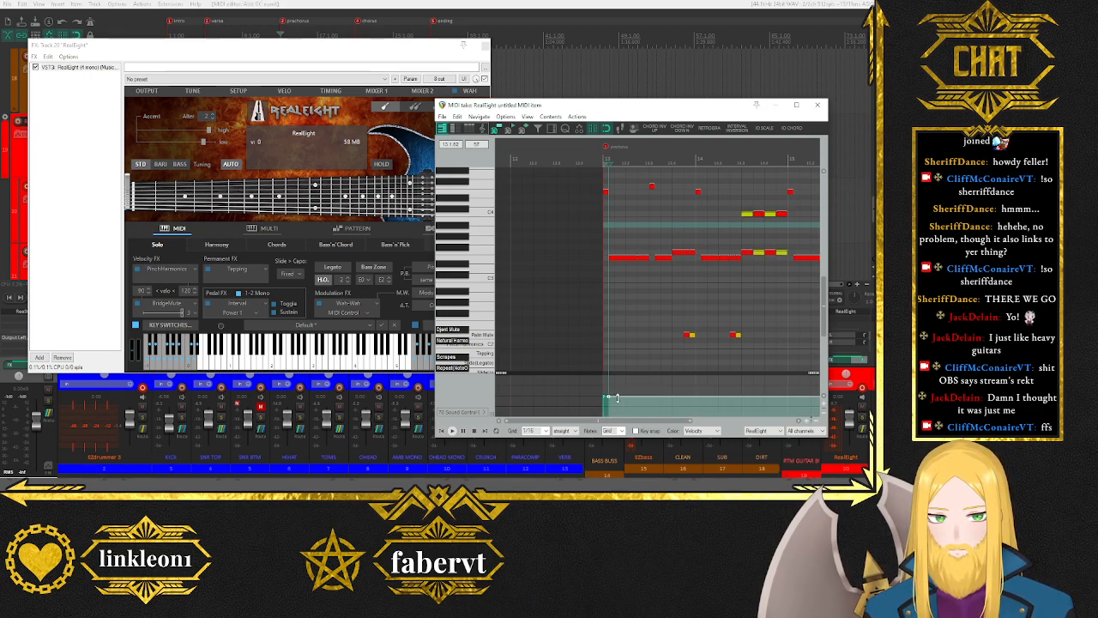
drag(616, 398, 622, 433)
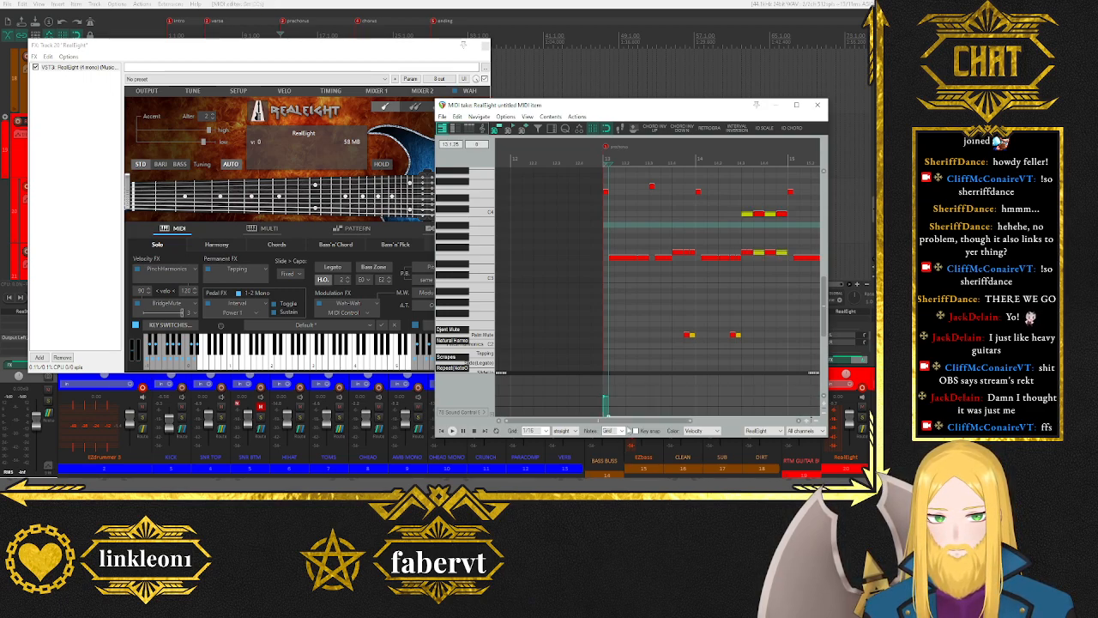
click(453, 431)
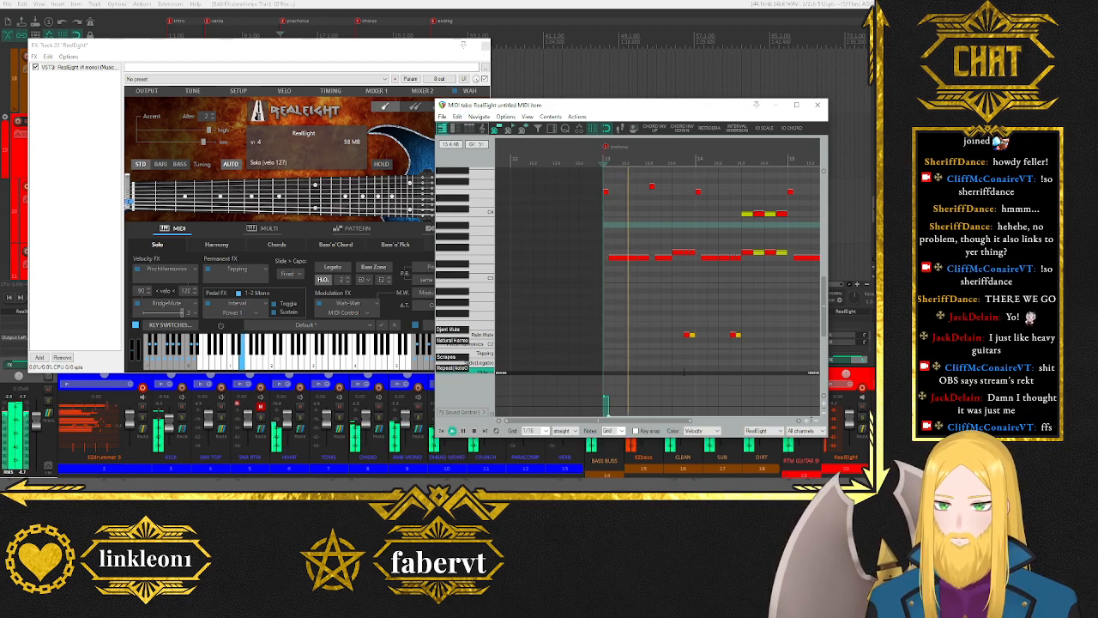
key(space)
Copy the controller pulse onto the other short upper notes at 13.3, 14, 15, 15.3 and 16.
drag(634, 410, 615, 425)
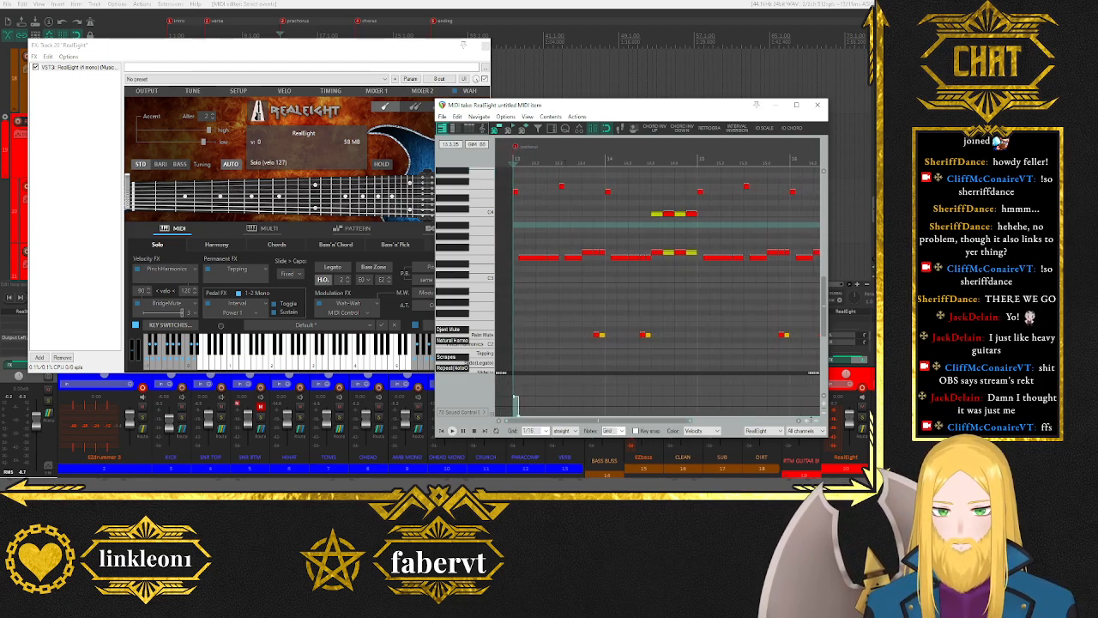
click(563, 372)
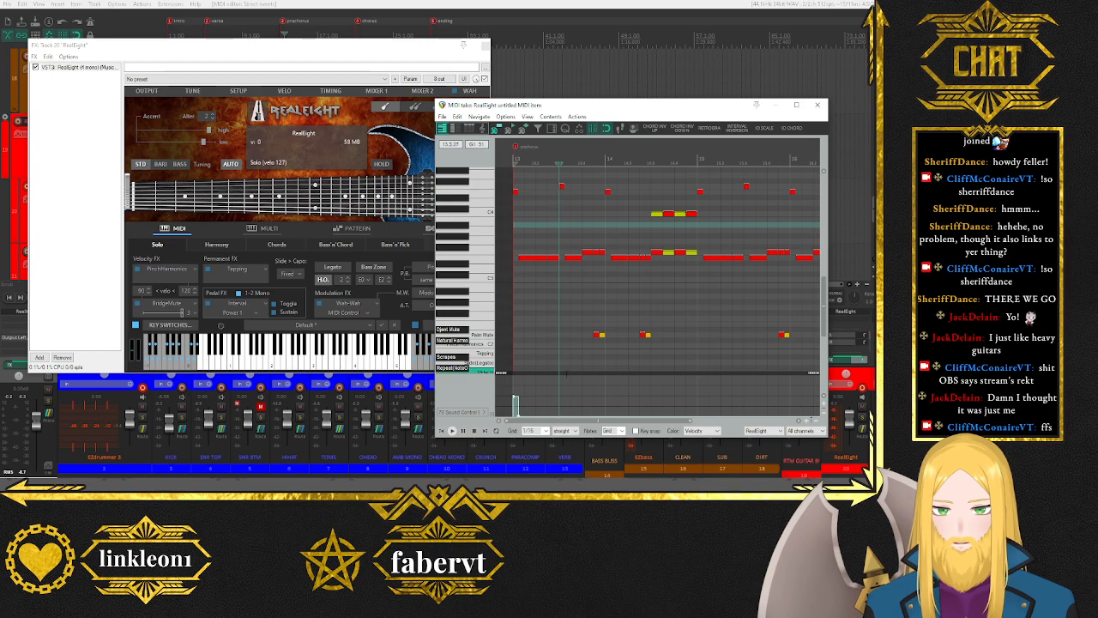
click(563, 392)
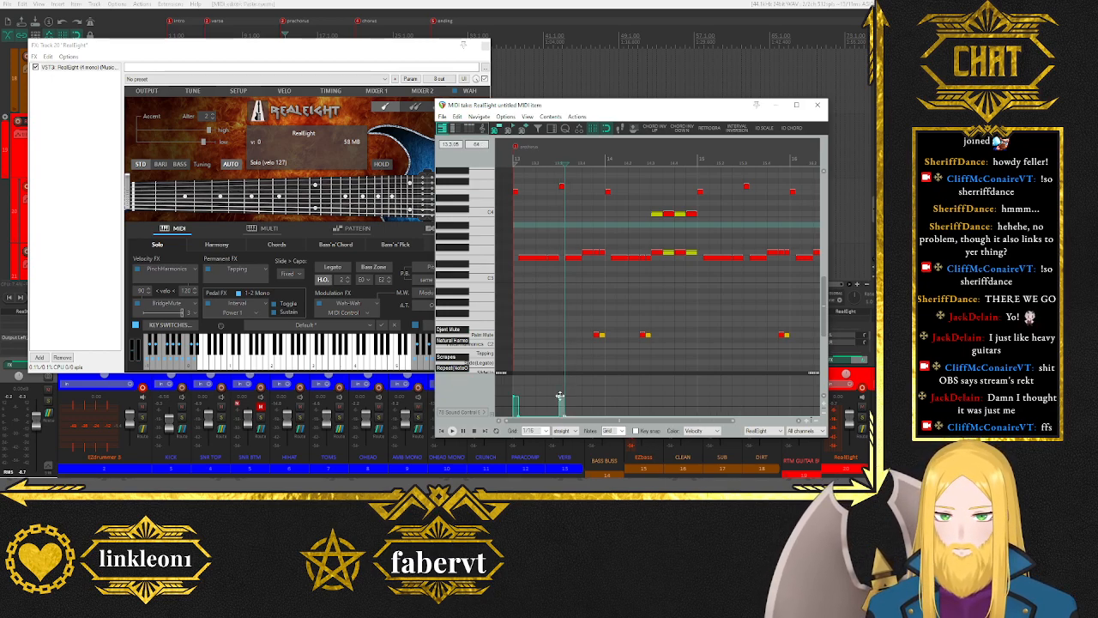
click(608, 163)
key(ctrl+v)
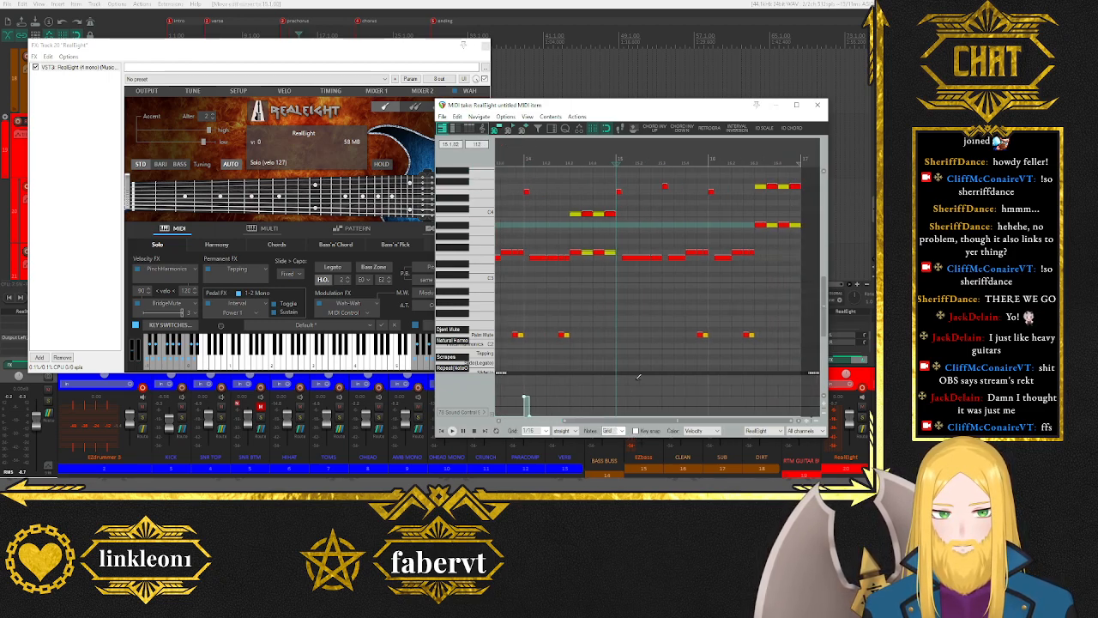
key(ctrl+v)
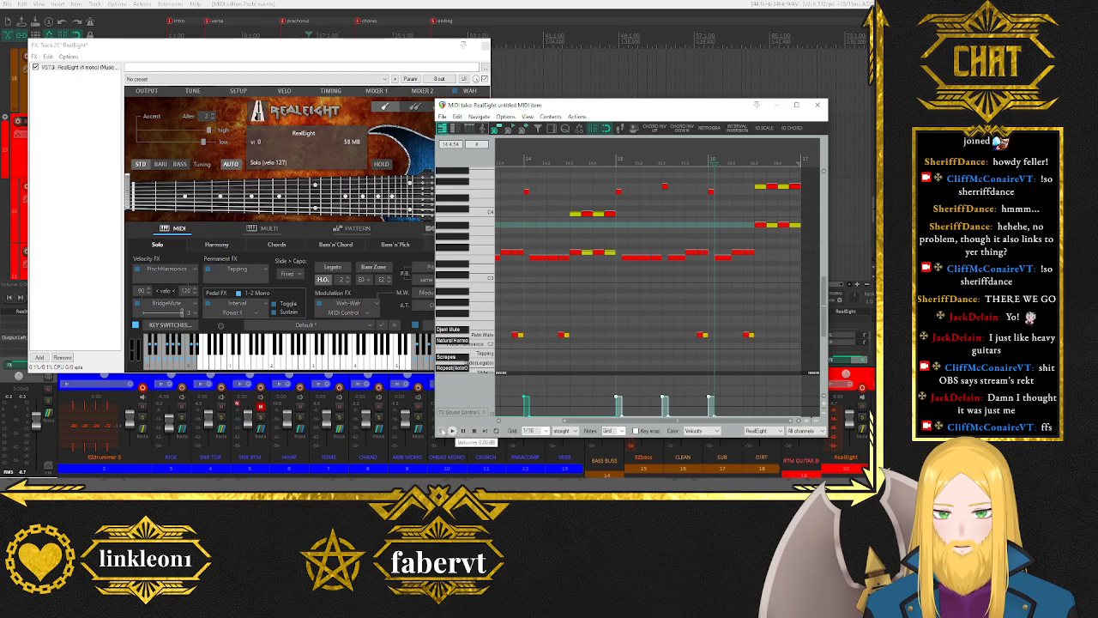
Audition the riff and raise the controller pulses at 13.3 and 15.3 slightly.
key(space)
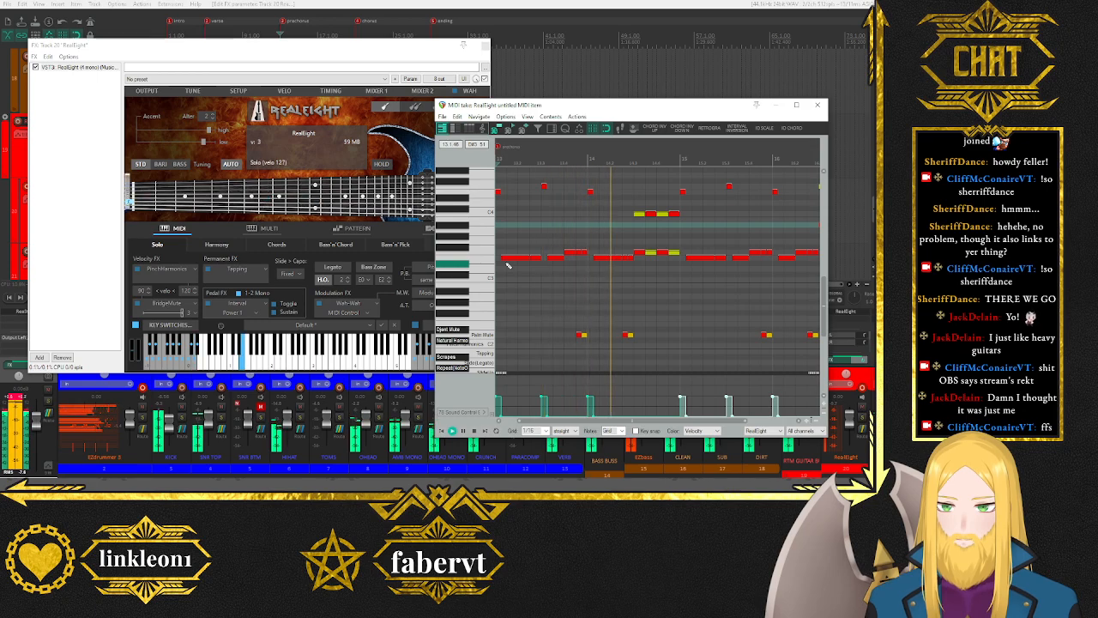
key(space)
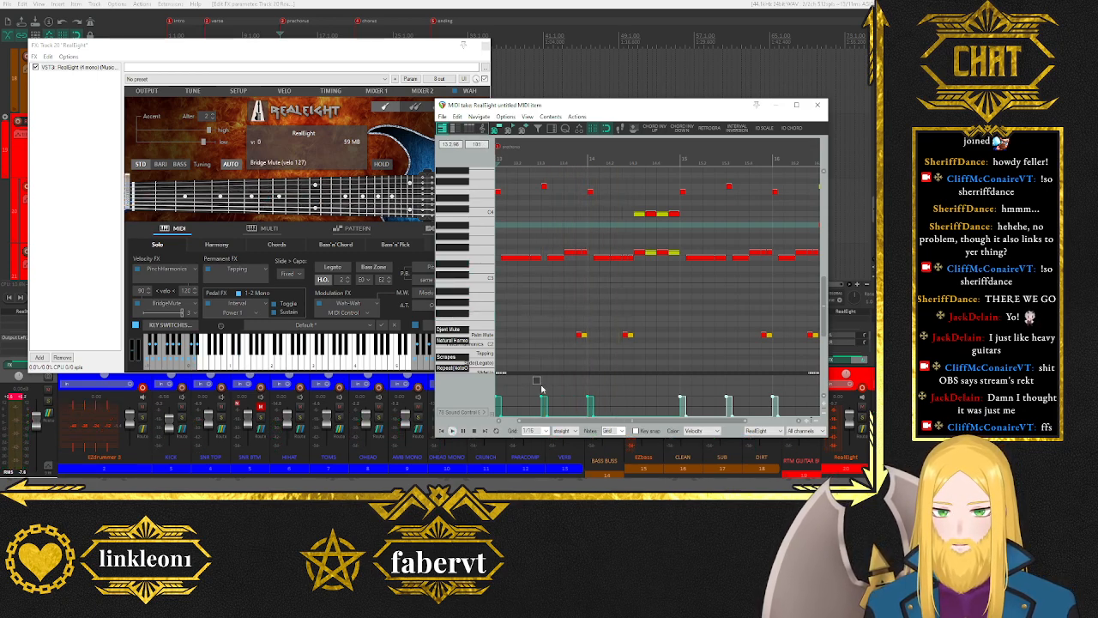
click(541, 390)
click(728, 396)
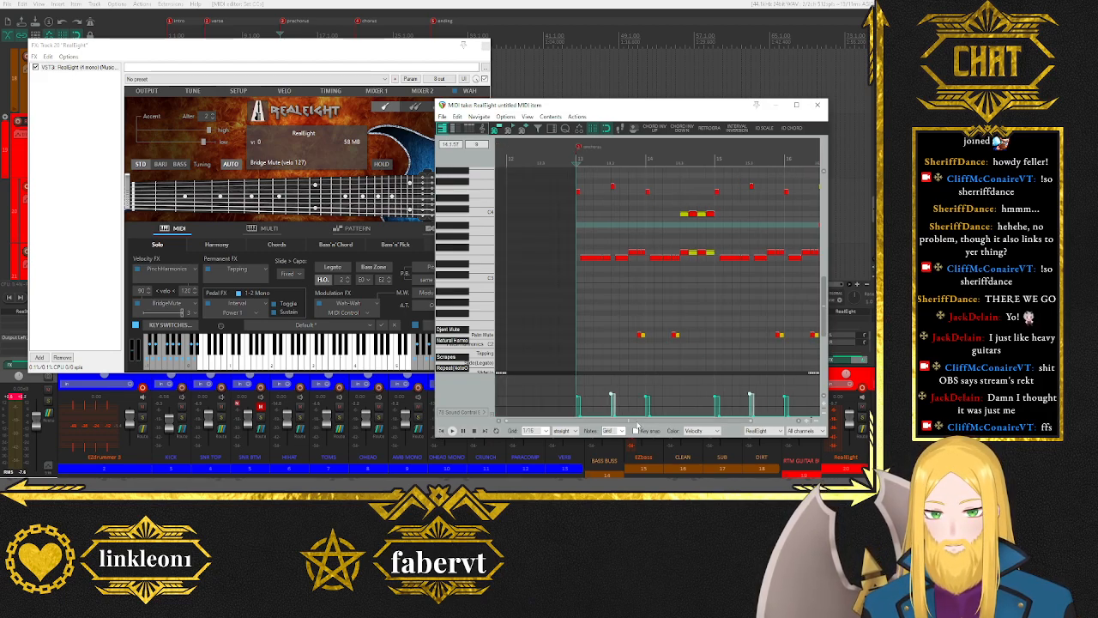
Play back the edited four-bar riff and close the RealEight plugin window and the MIDI editor.
scroll(634, 427, down, 3)
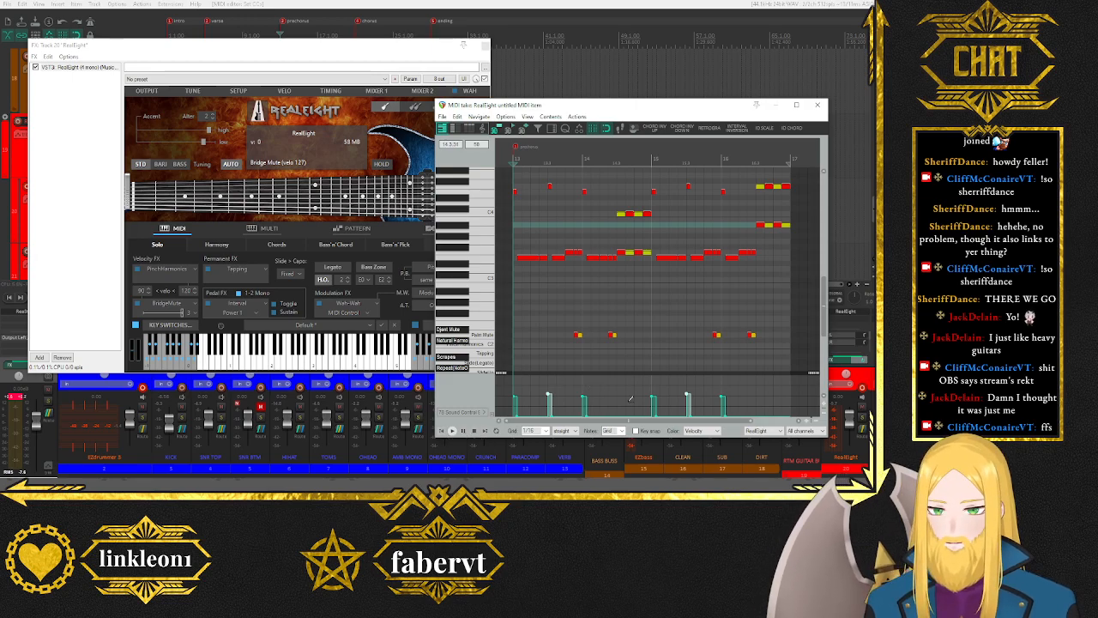
key(space)
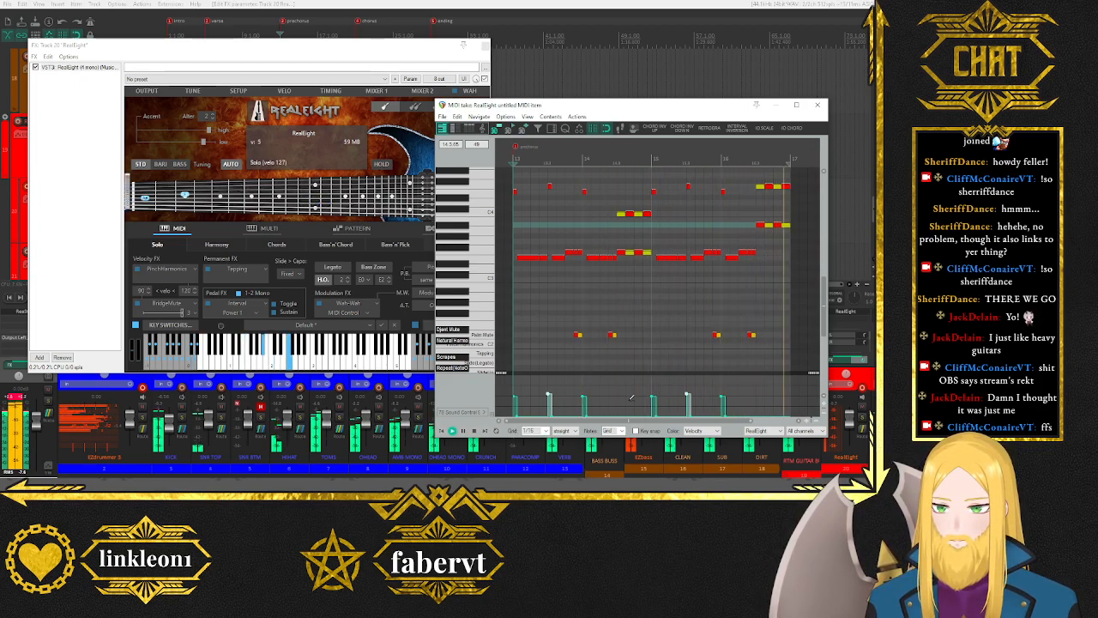
key(space)
click(463, 45)
click(817, 105)
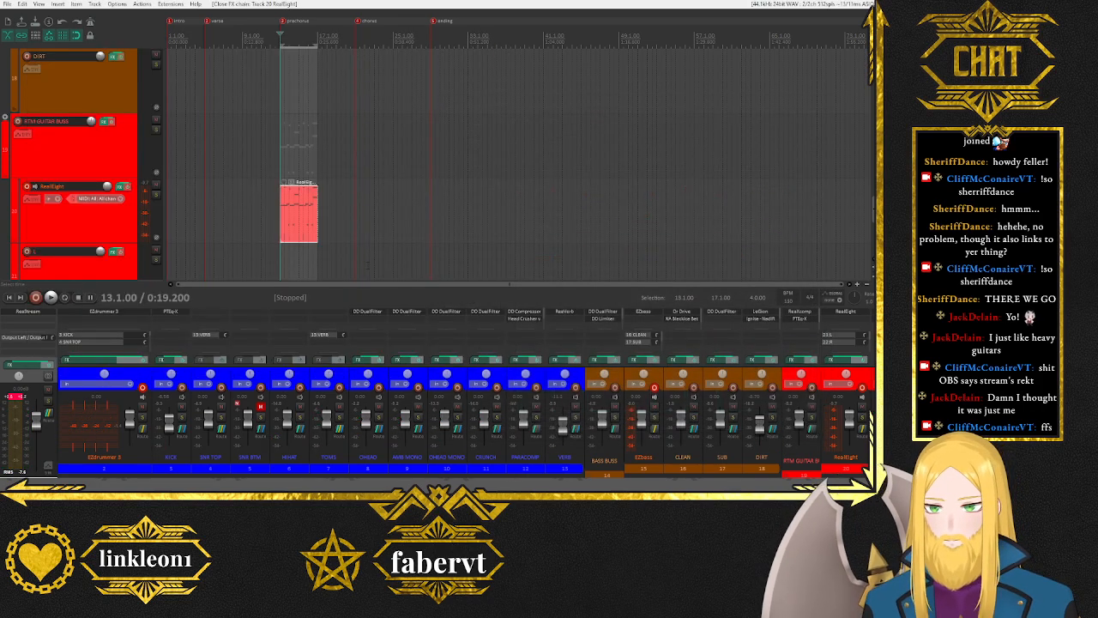
Duplicate the RealEight item into bars 17 to 21 and set the time selection to the whole prechorus.
key(Escape)
mouse_move(352, 260)
mouse_down()
mouse_move(287, 205)
mouse_move(294, 224)
mouse_move(346, 226)
mouse_move(332, 228)
mouse_up()
double_click(299, 41)
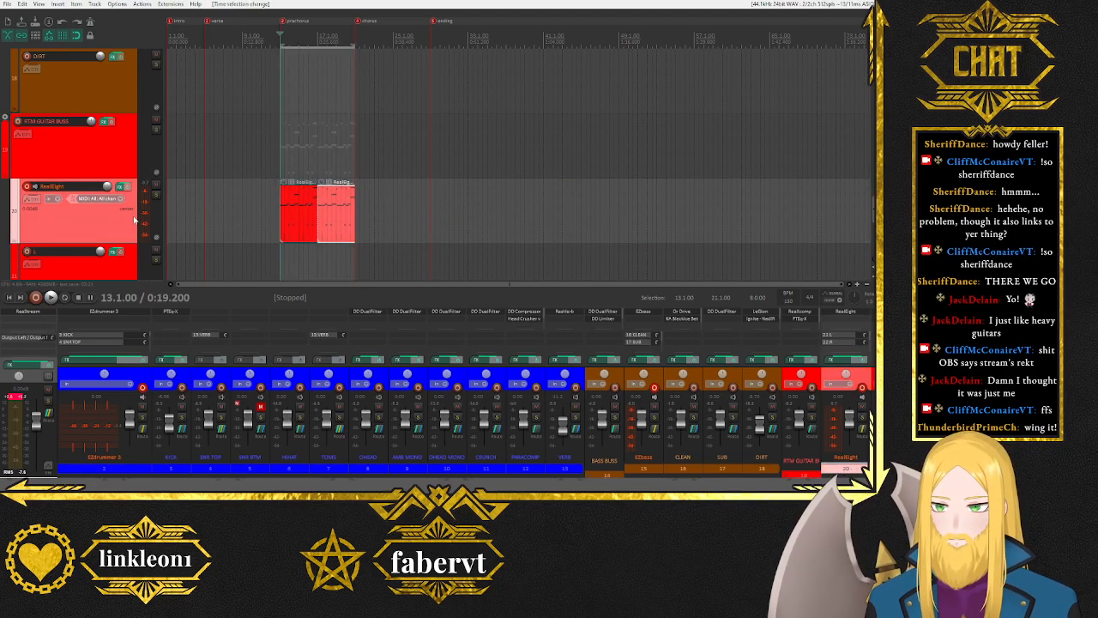
Play back the prechorus with the duplicated guitar part, reset the master peak meter, and remove the time selection.
scroll(134, 221, up, 10)
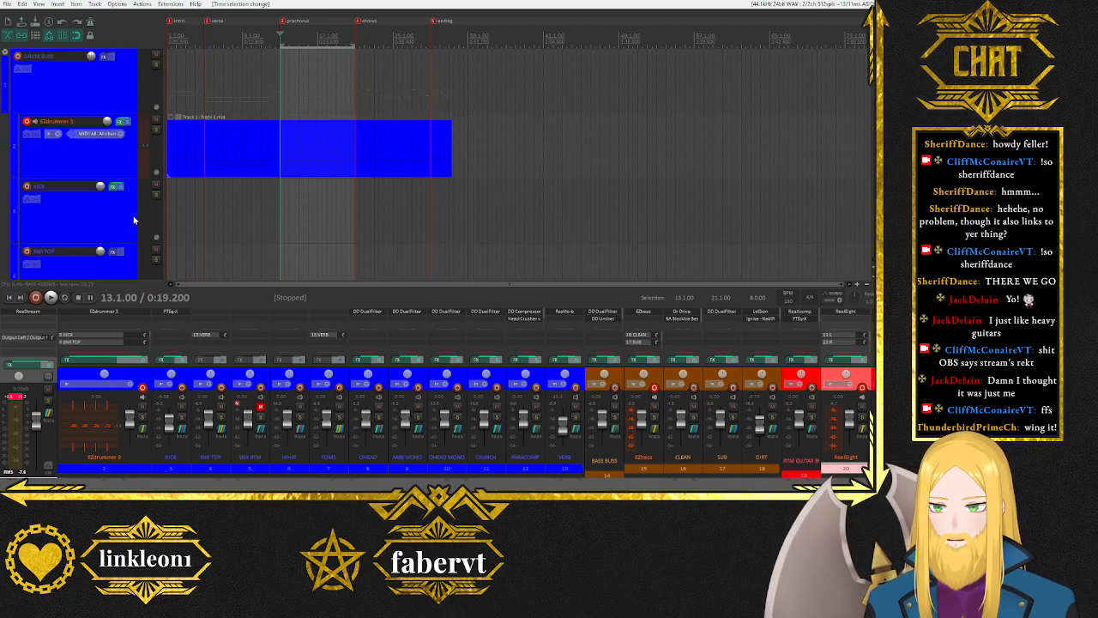
scroll(134, 221, down, 10)
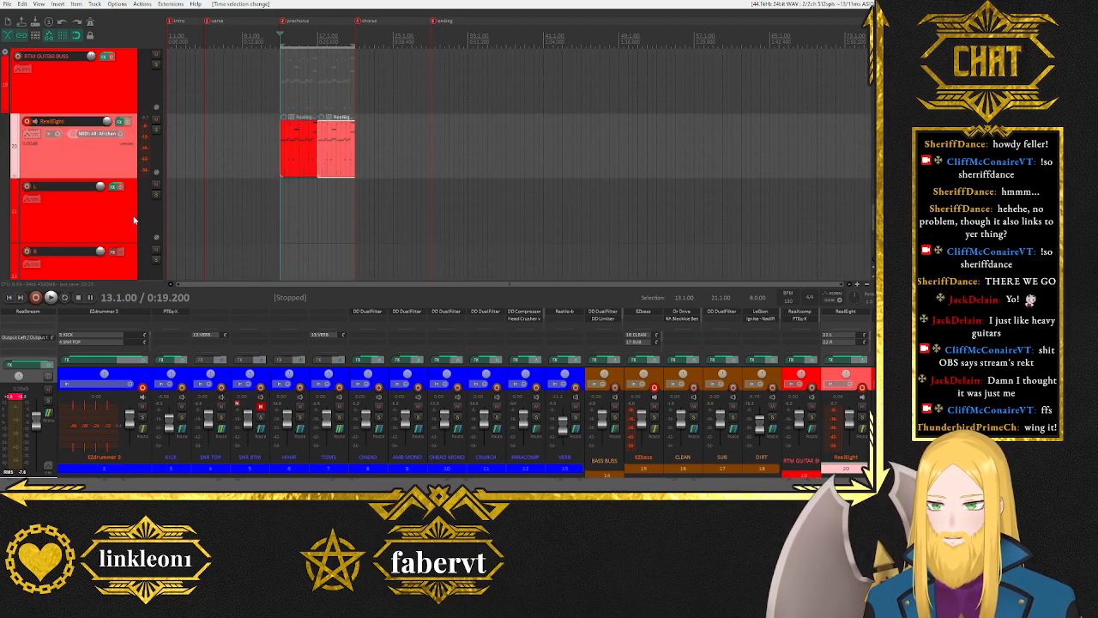
key(space)
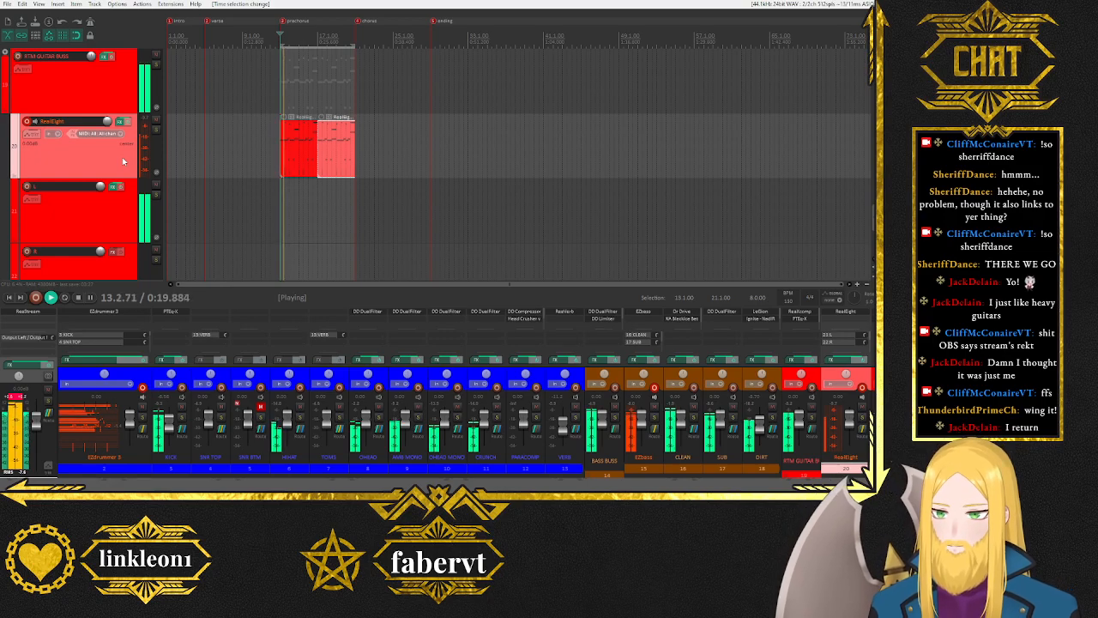
click(17, 393)
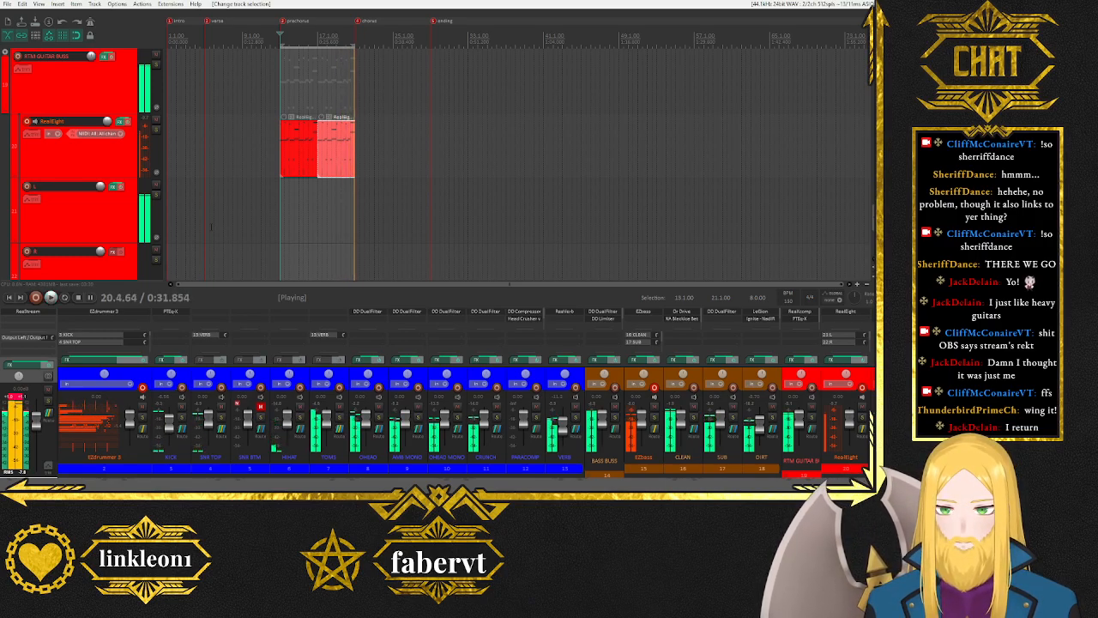
key(space)
key(Escape)
scroll(117, 176, up, 8)
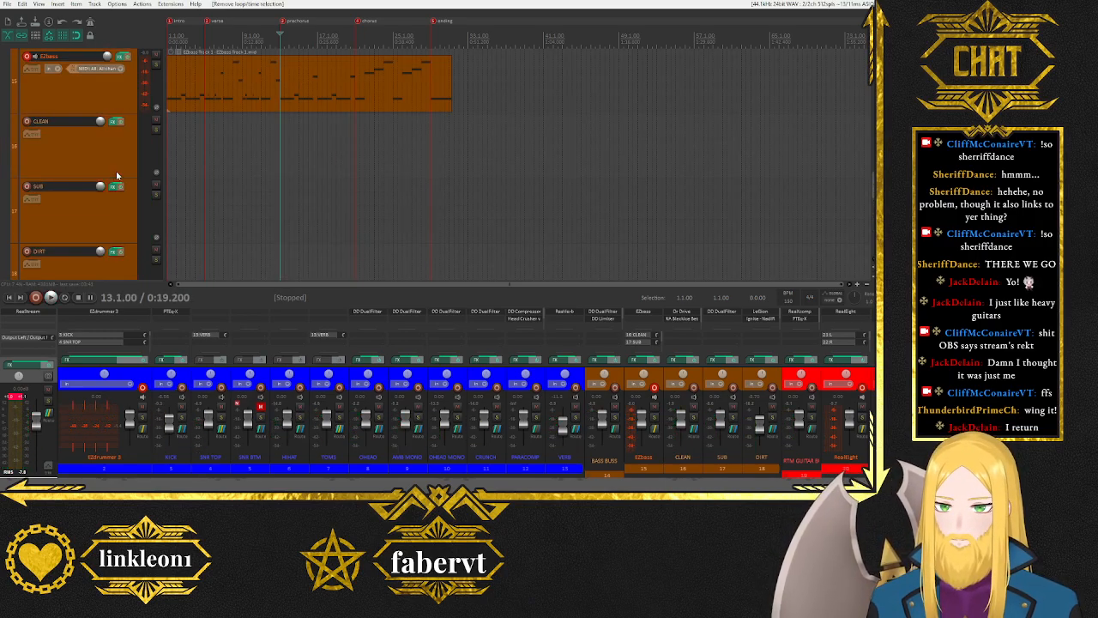
Play the song from its start in short passes while looking through the track list down to the RealEight tracks.
scroll(118, 176, down, 3)
scroll(118, 176, up, 3)
scroll(118, 176, down, 6)
scroll(117, 176, up, 3)
click(11, 298)
scroll(87, 201, down, 3)
key(space)
scroll(98, 199, up, 6)
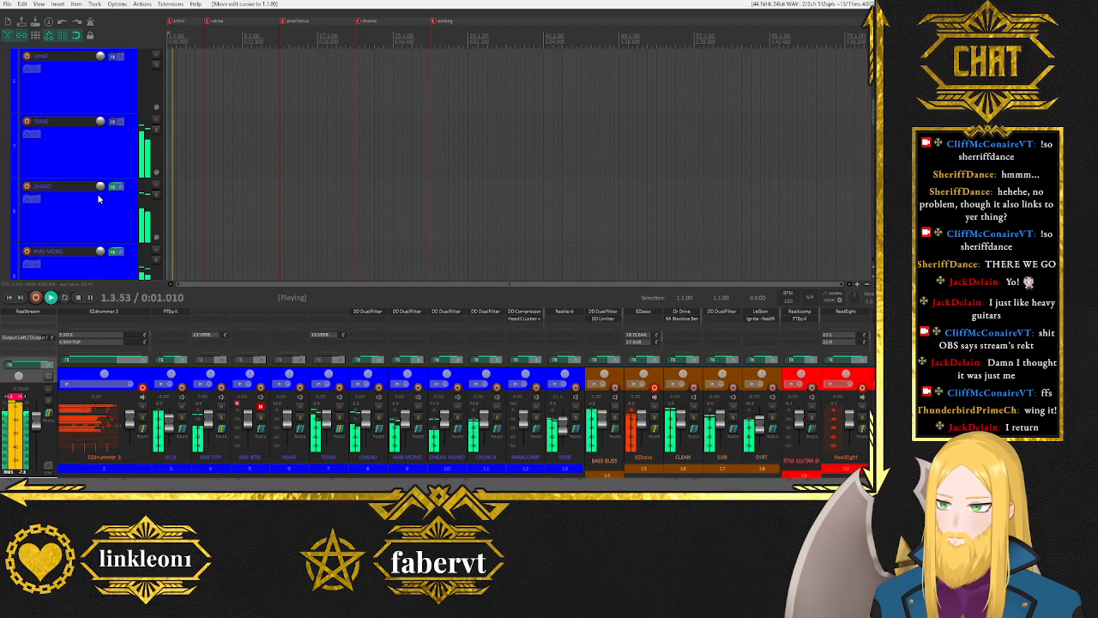
scroll(98, 198, down, 6)
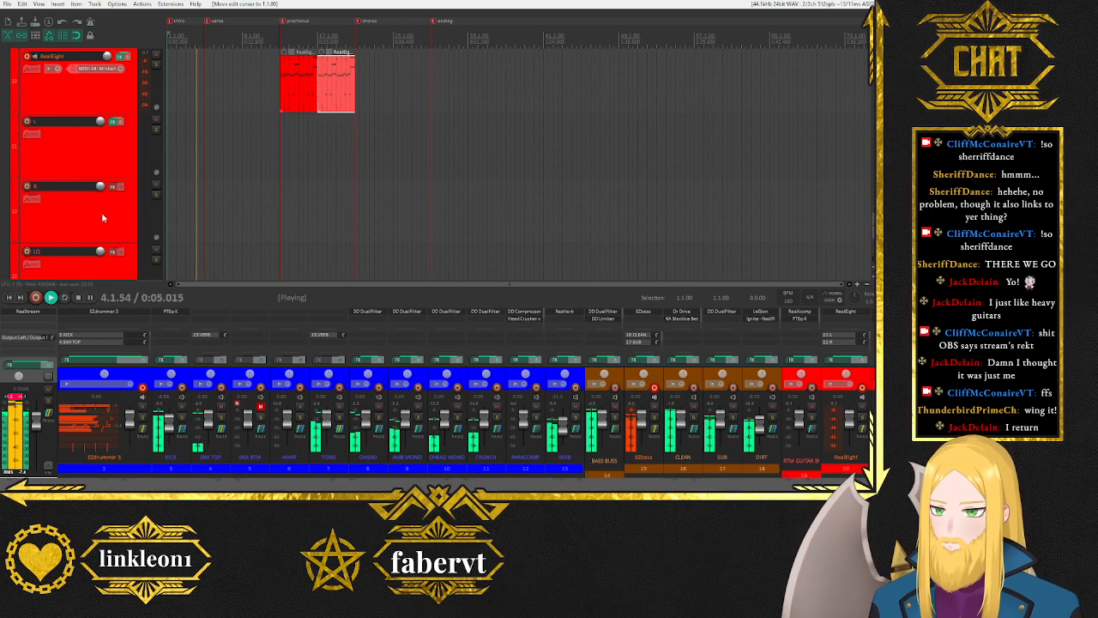
key(space)
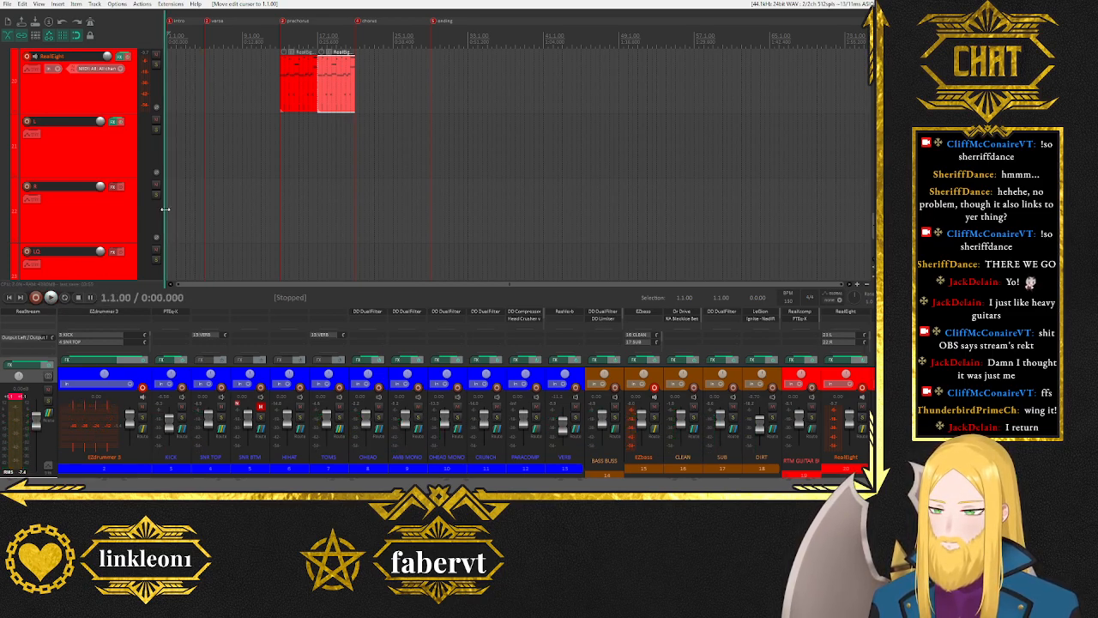
key(space)
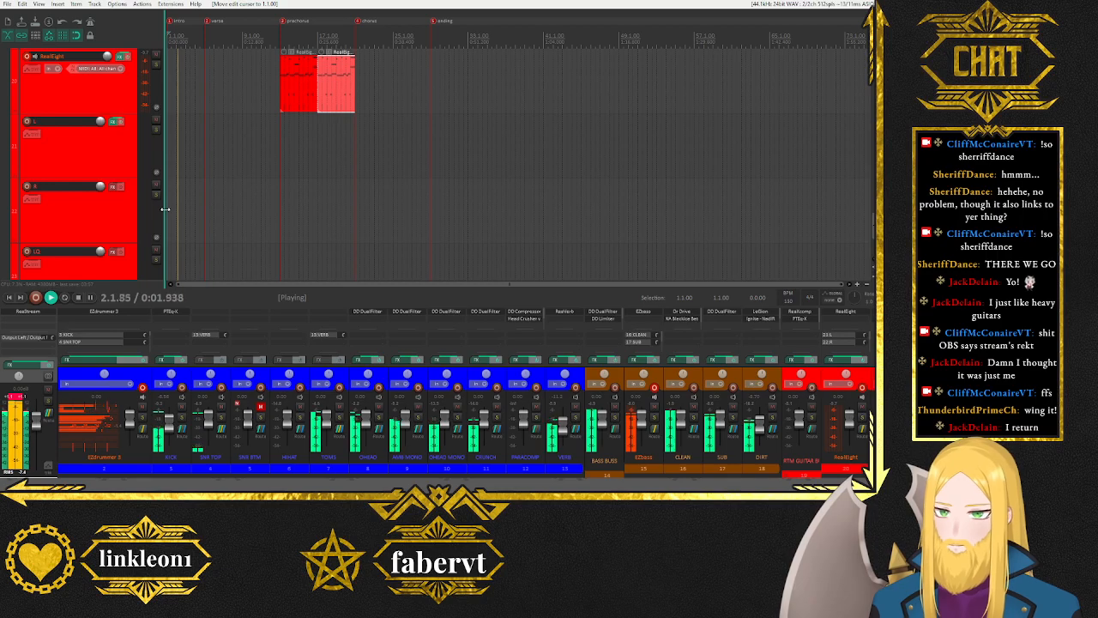
key(space)
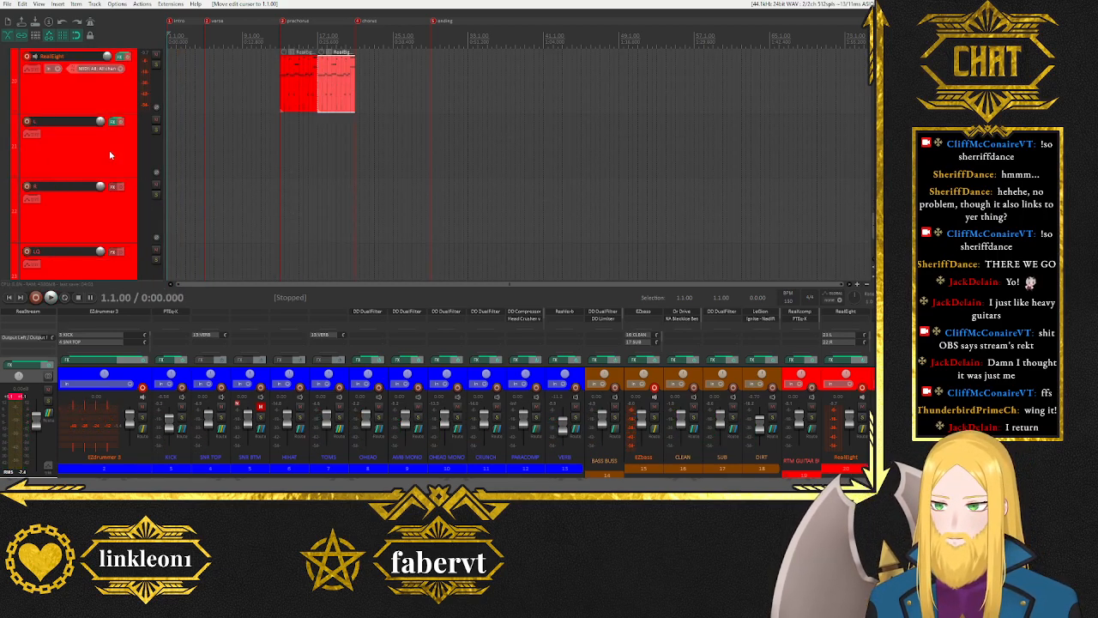
Set the time selection to the prechorus, solo the L guitar track, and audition it with the master peak meter reset.
scroll(107, 145, up, 2)
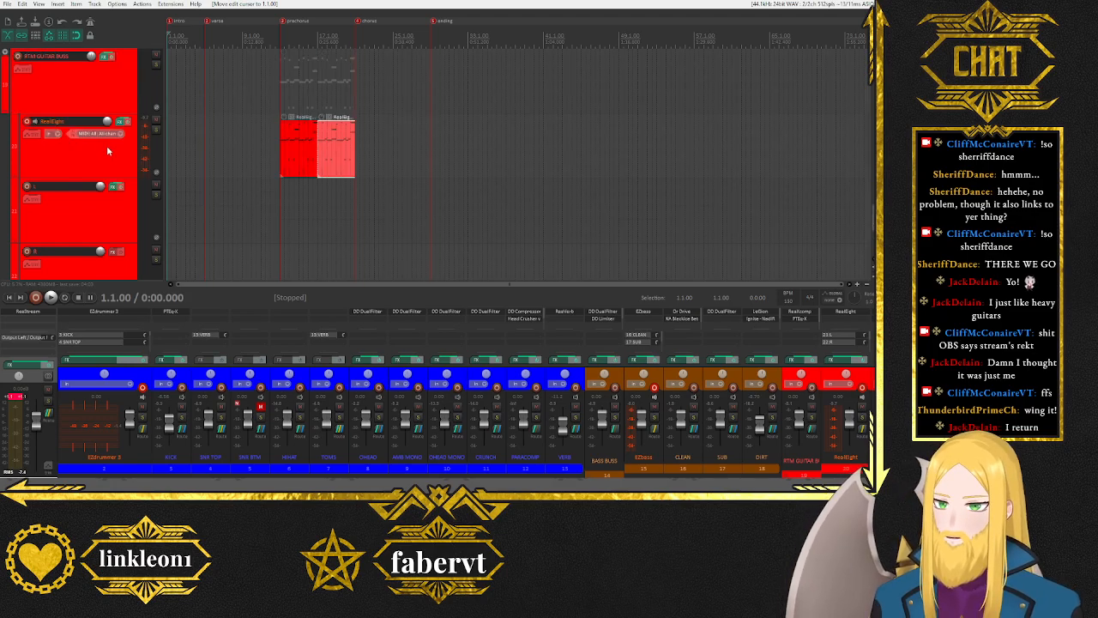
scroll(285, 112, up, 3)
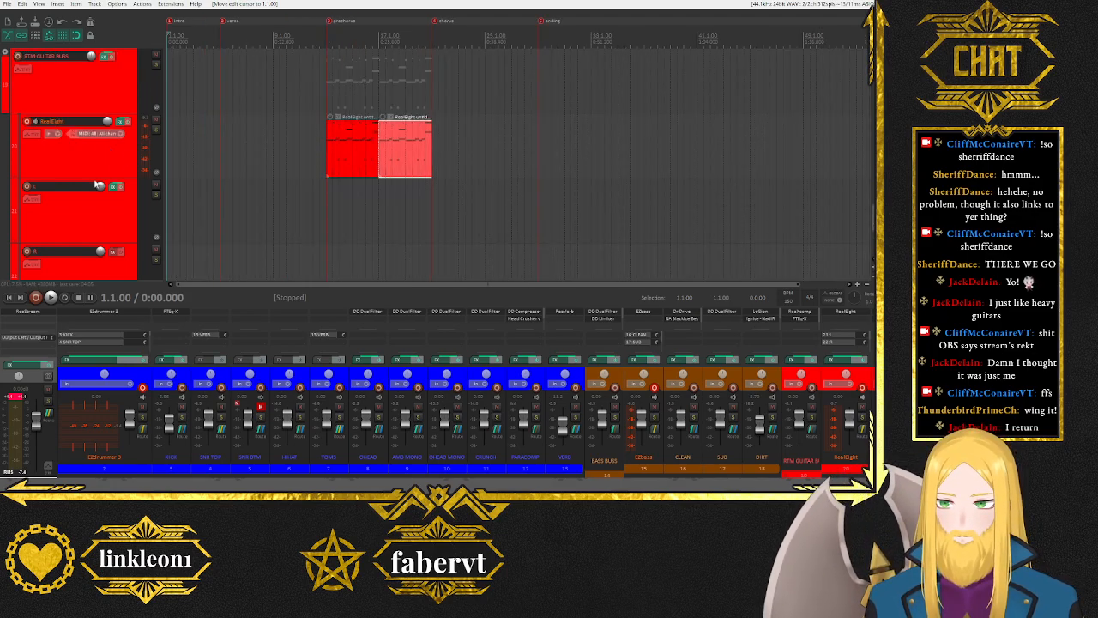
double_click(378, 38)
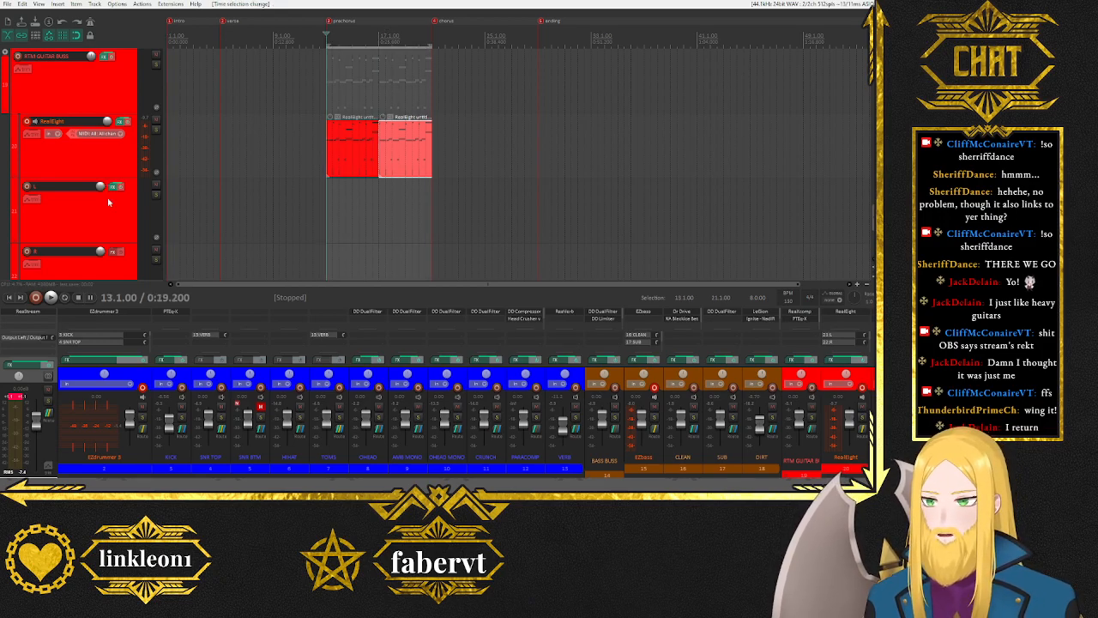
click(156, 196)
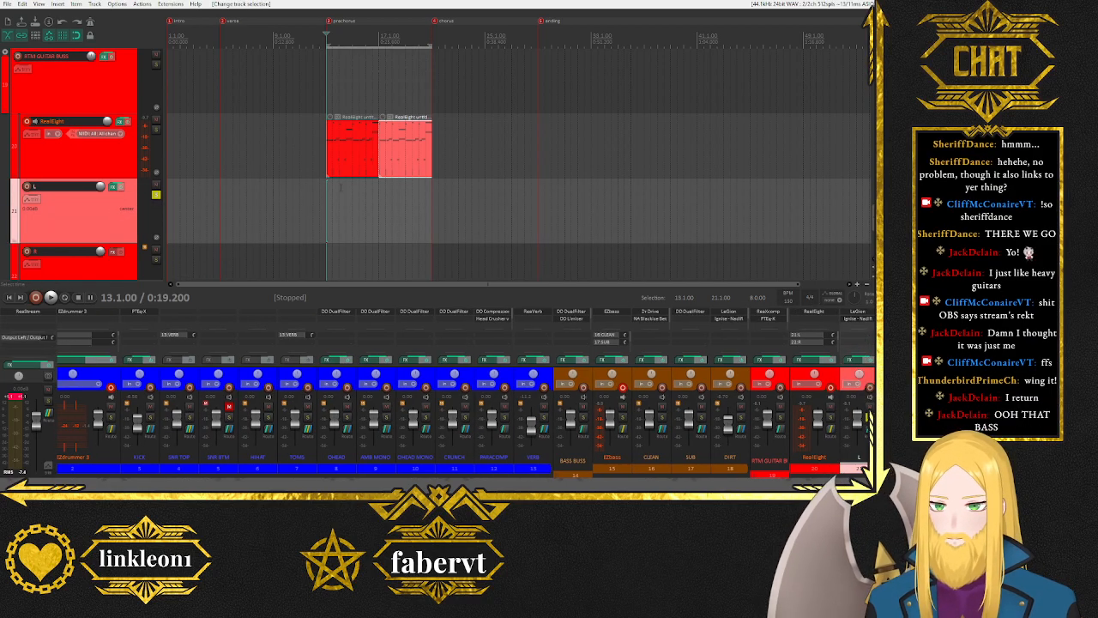
key(space)
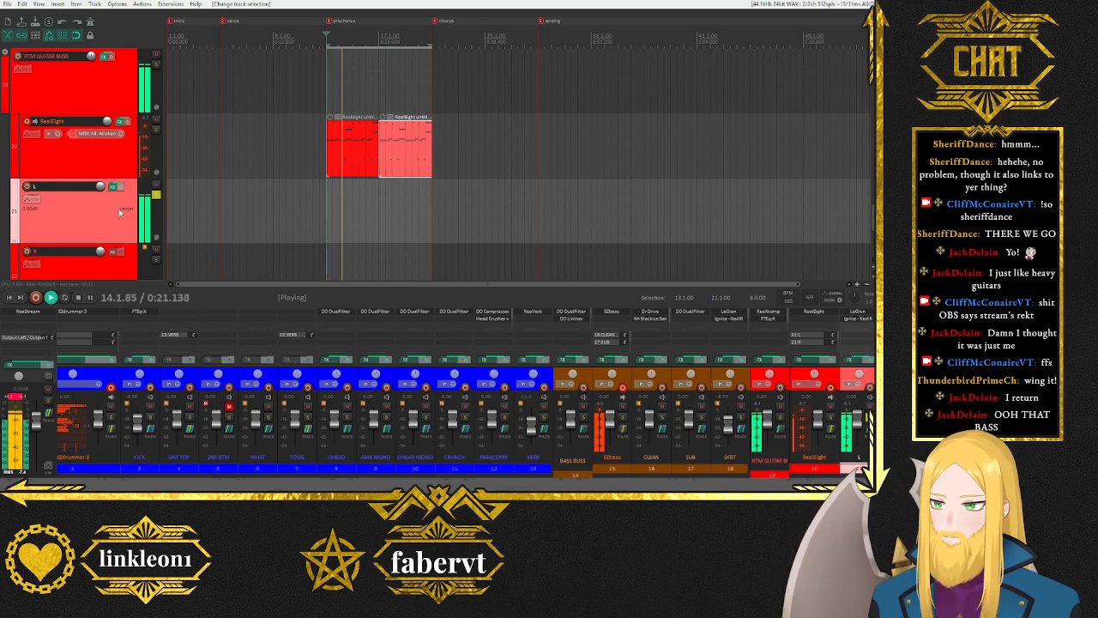
click(21, 400)
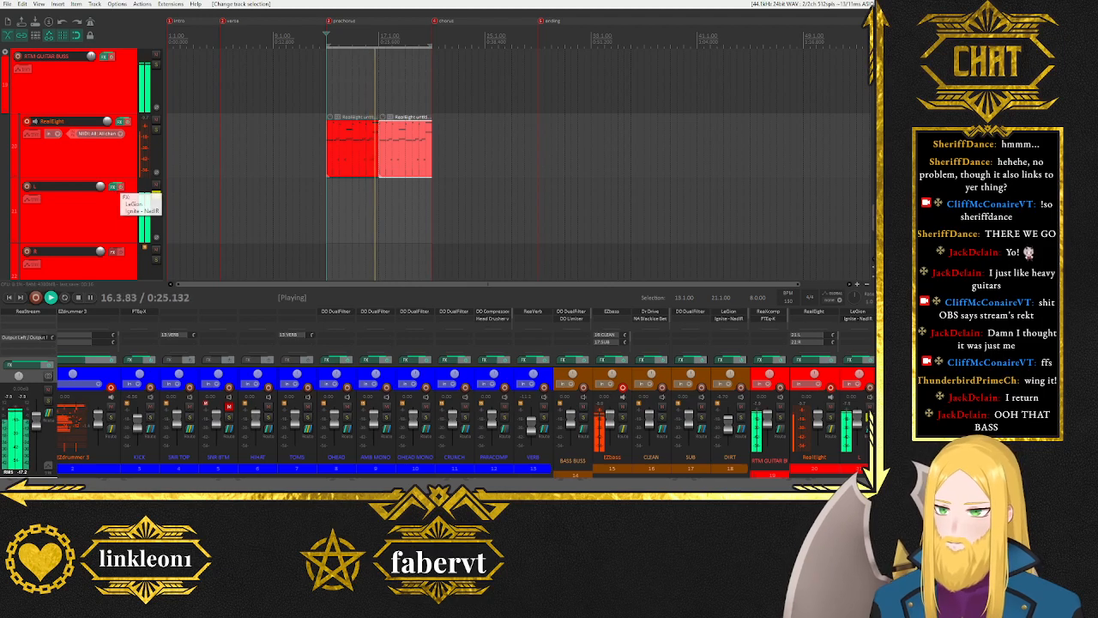
key(space)
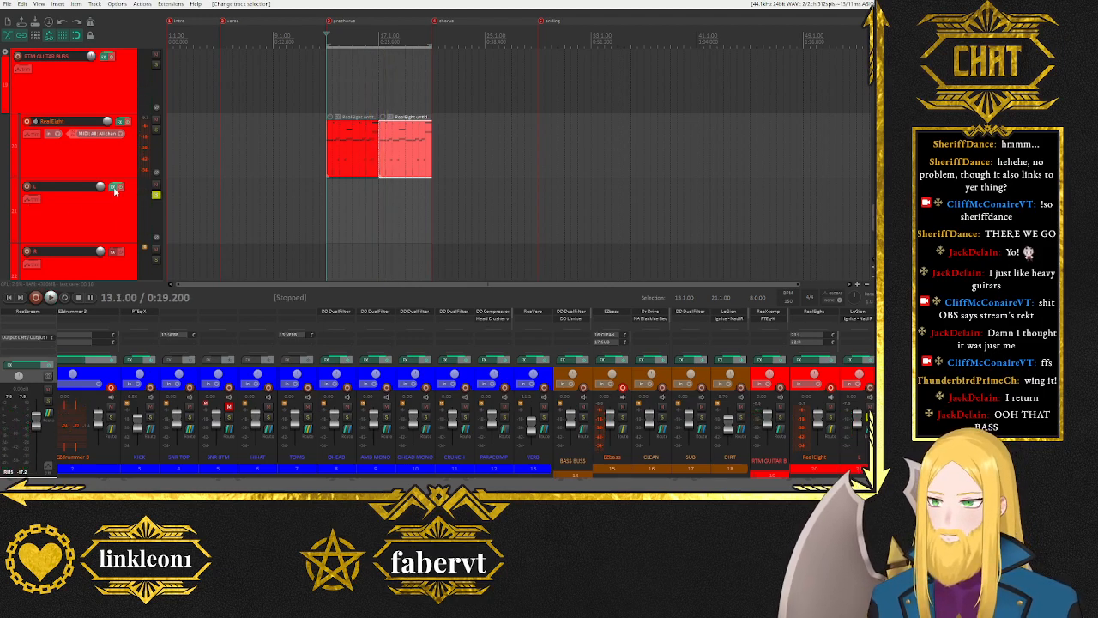
Open the L track's effects chain and set NadIR's Room to 0%.
click(114, 187)
click(67, 54)
click(64, 61)
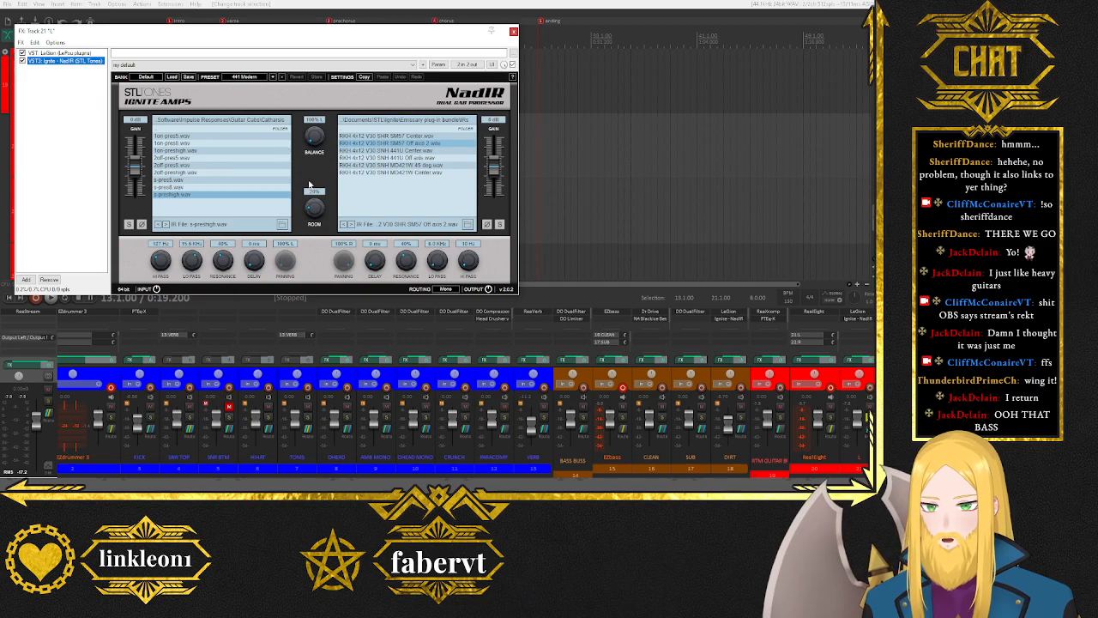
drag(311, 213, 316, 211)
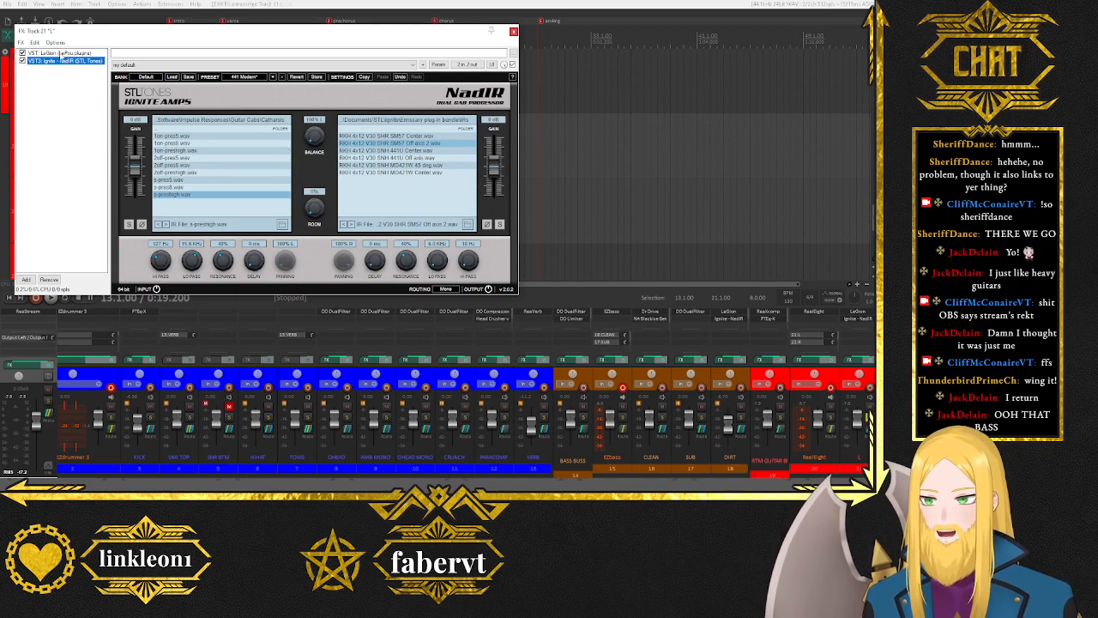
Add the Audiority Dr Drive pedal to the L track and move it to the start of the effects chain.
click(60, 54)
click(24, 195)
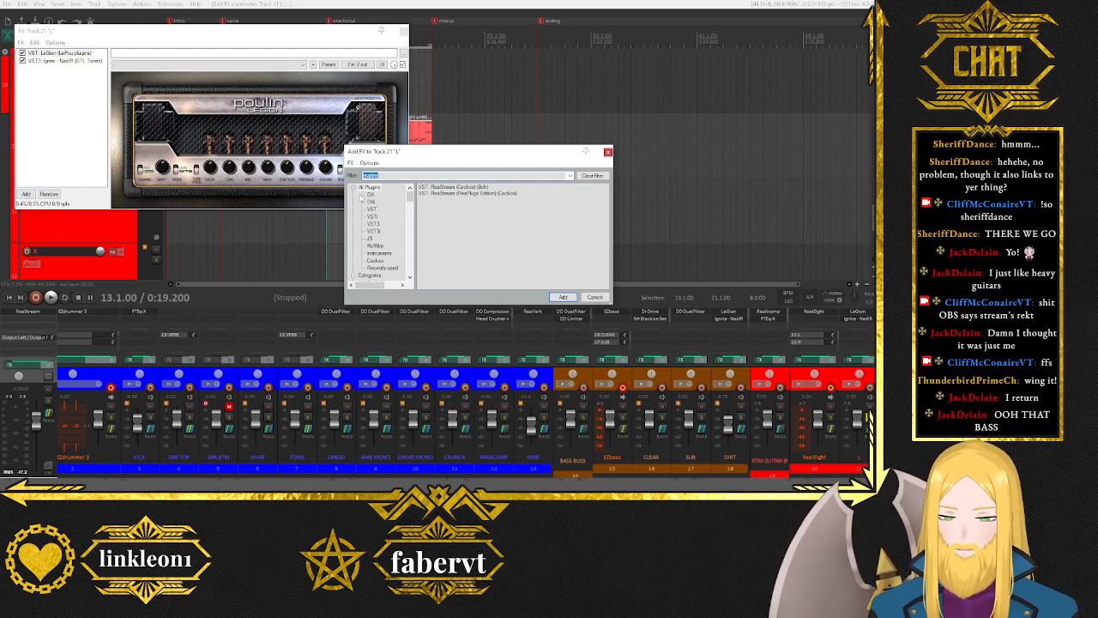
text(aud dri)
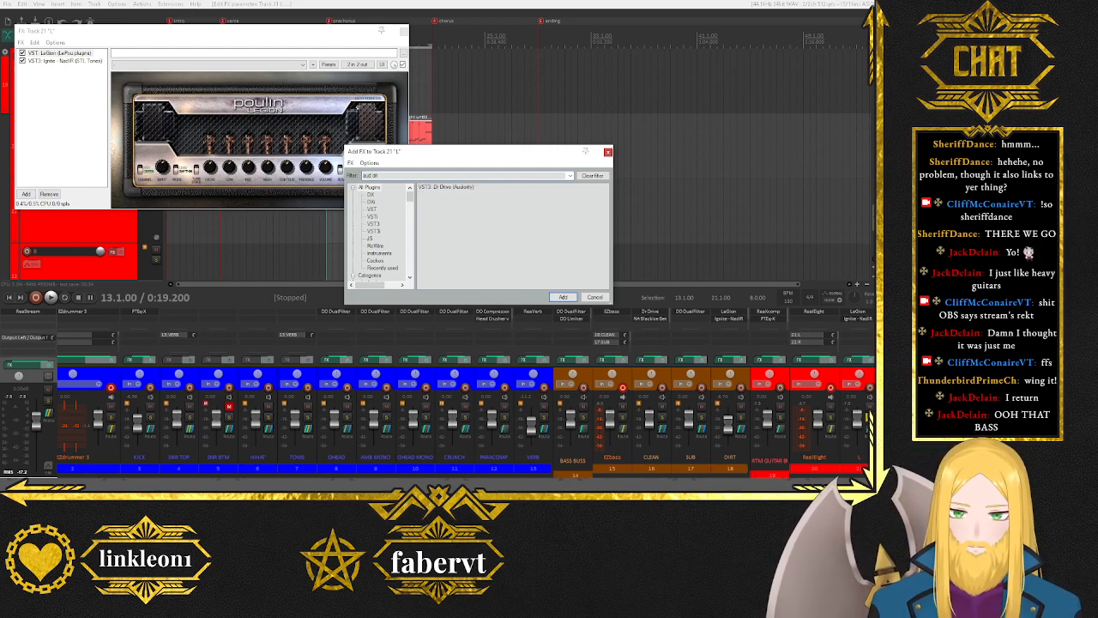
double_click(456, 191)
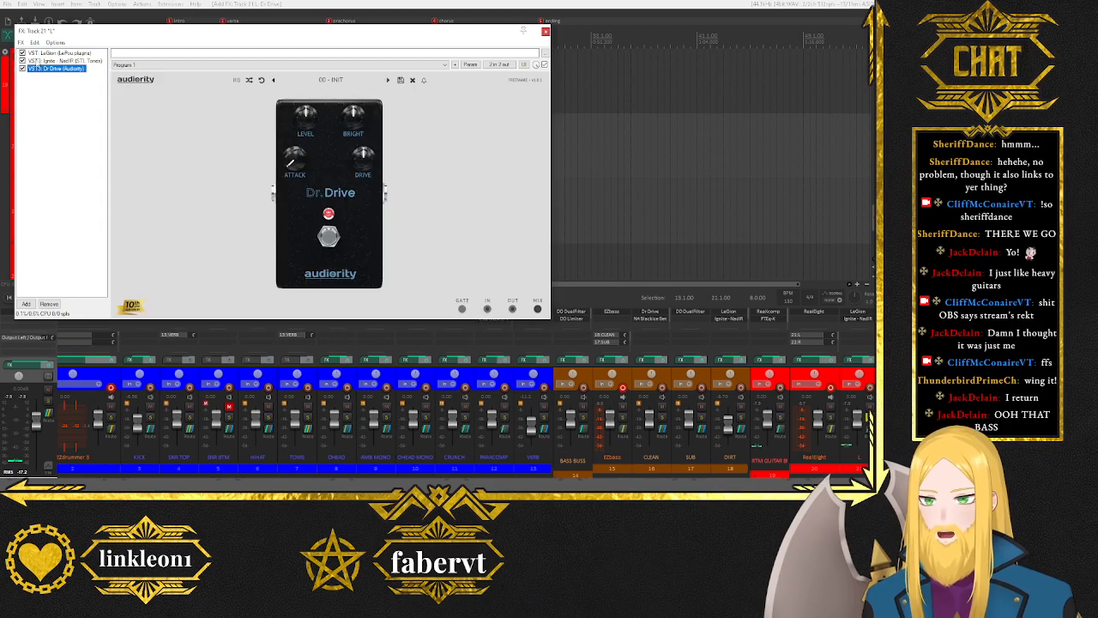
drag(61, 57, 62, 54)
Replace the LeGion amp in the L track's chain with Ignite Emissary.
click(62, 61)
right_click(62, 63)
click(96, 78)
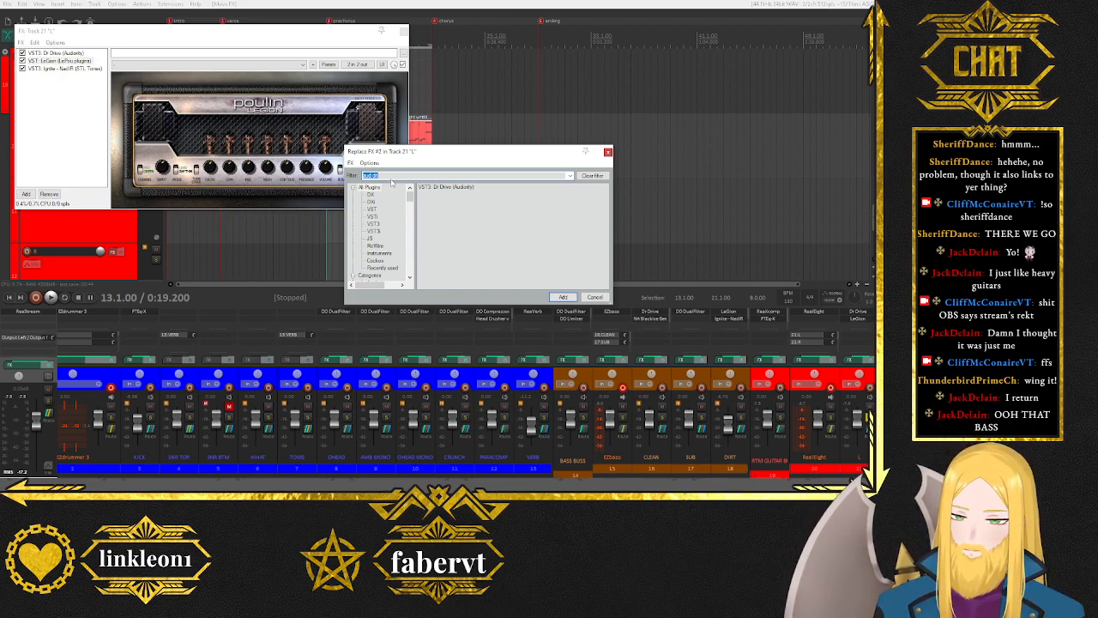
double_click(439, 194)
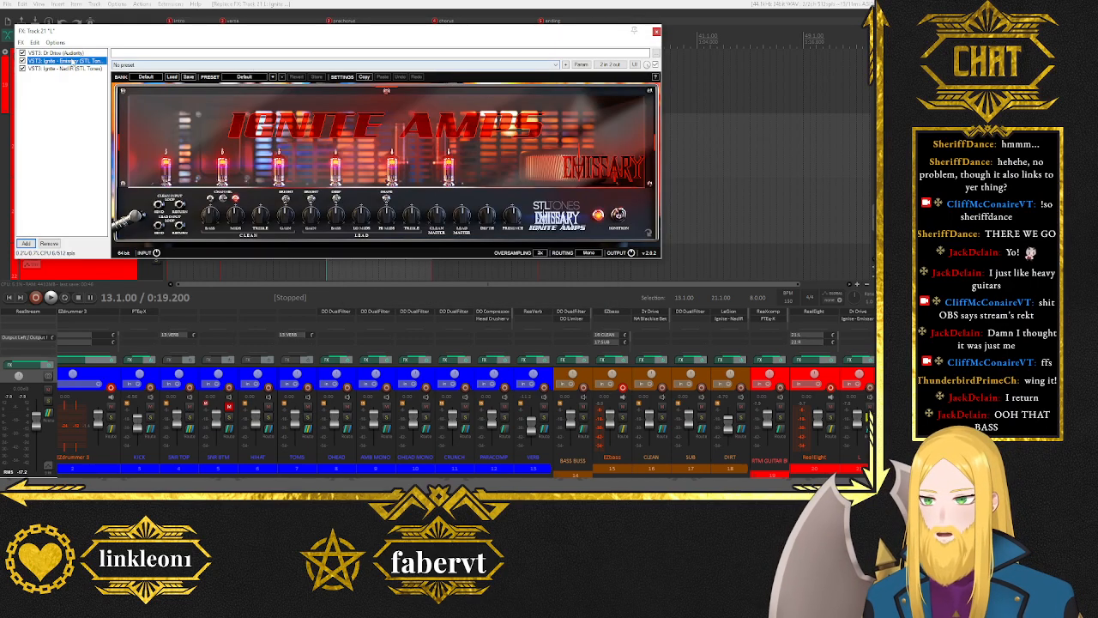
Check the NadIR cabinet, shift the effects window, and audition the soloed L guitar through the Emissary amp.
click(69, 69)
drag(232, 36, 270, 72)
click(107, 99)
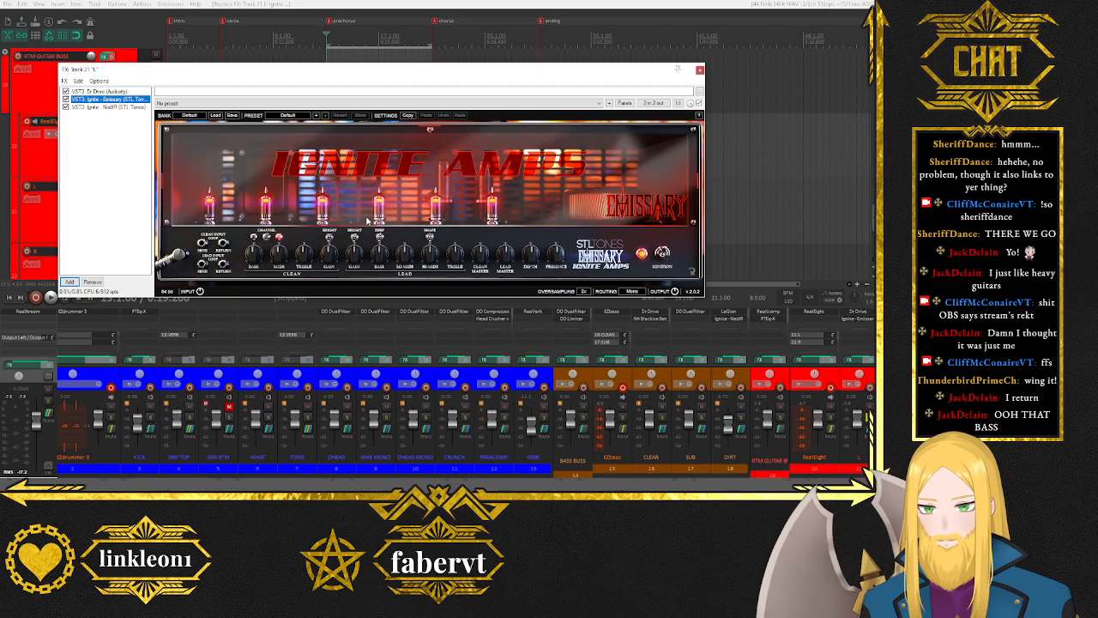
key(space)
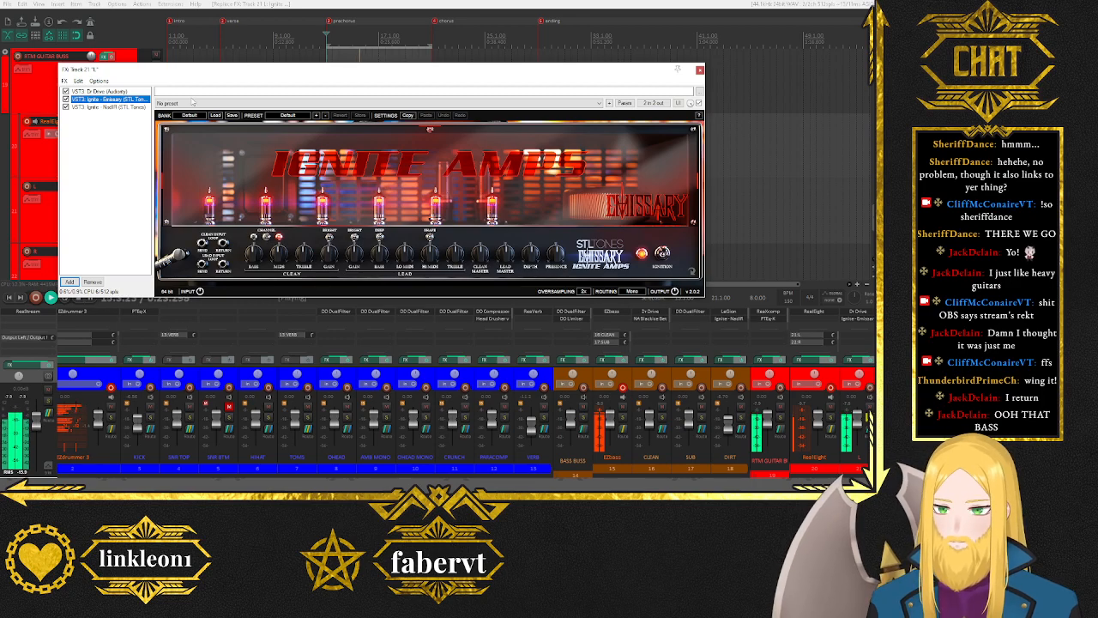
Turn Dr. Drive's Drive fully down and raise its Level, Bright and Attack while the guitar plays.
click(99, 91)
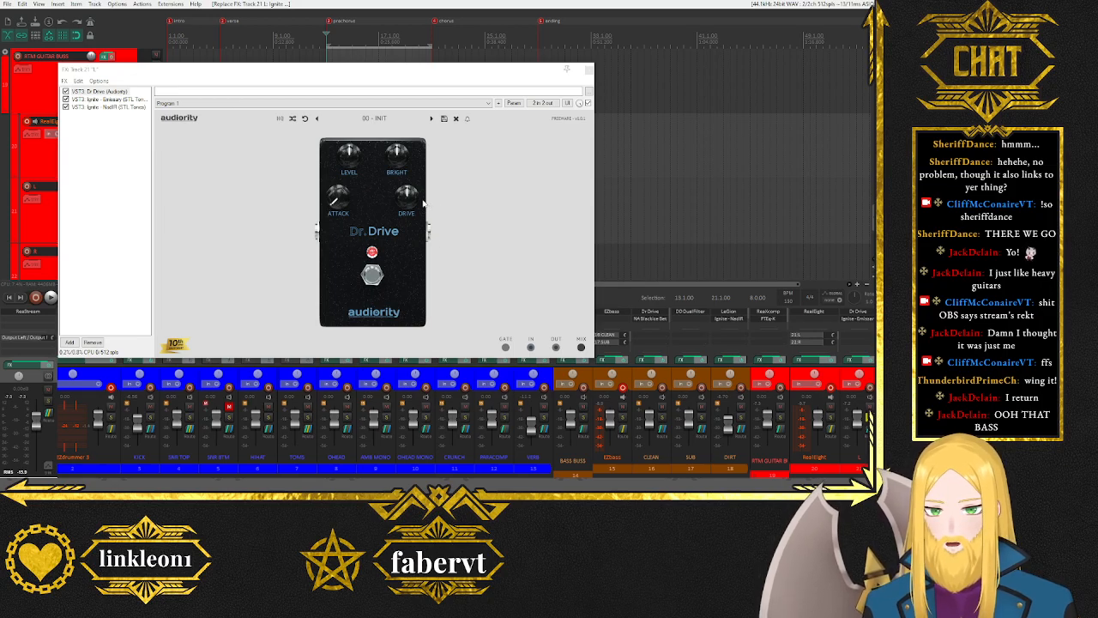
drag(423, 203, 423, 214)
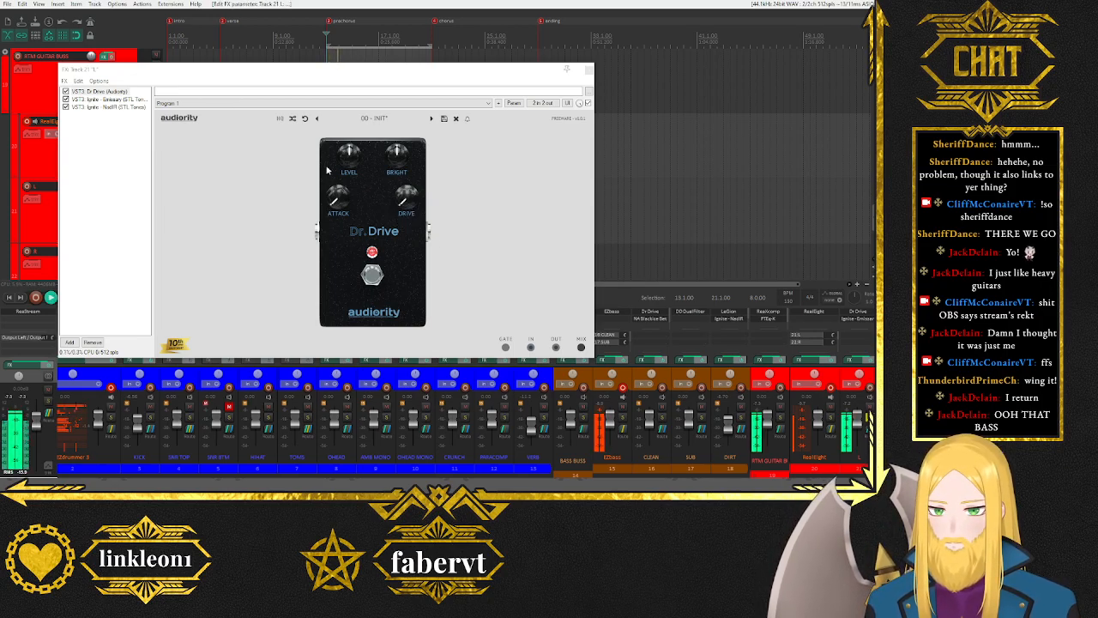
scroll(347, 158, up, 3)
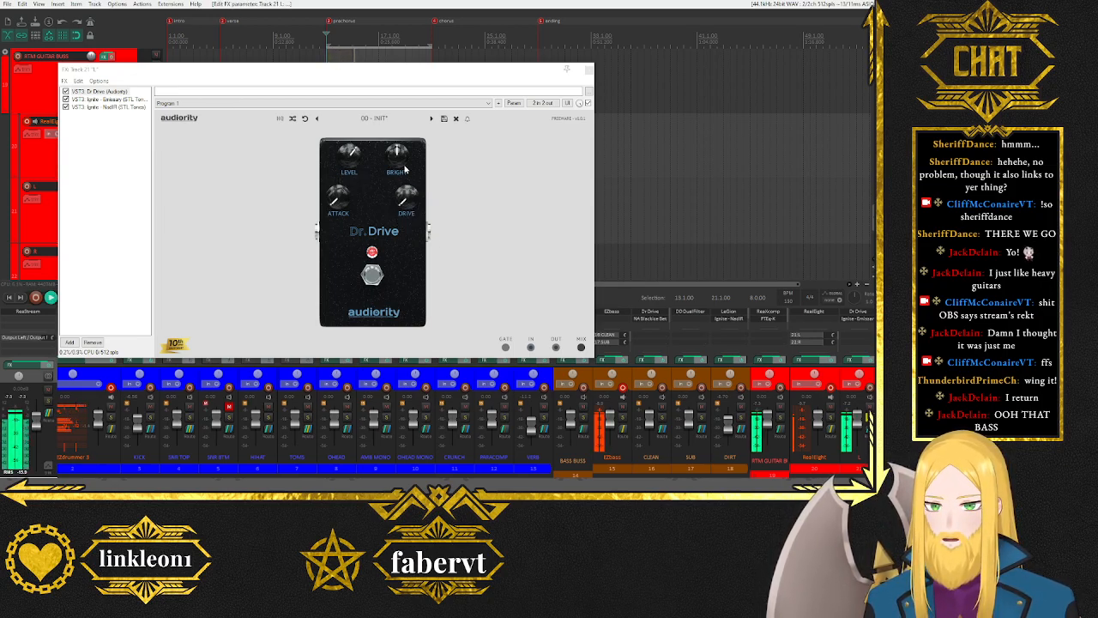
scroll(340, 205, up, 3)
scroll(340, 204, up, 1)
scroll(341, 204, down, 1)
scroll(392, 159, up, 3)
scroll(391, 161, down, 3)
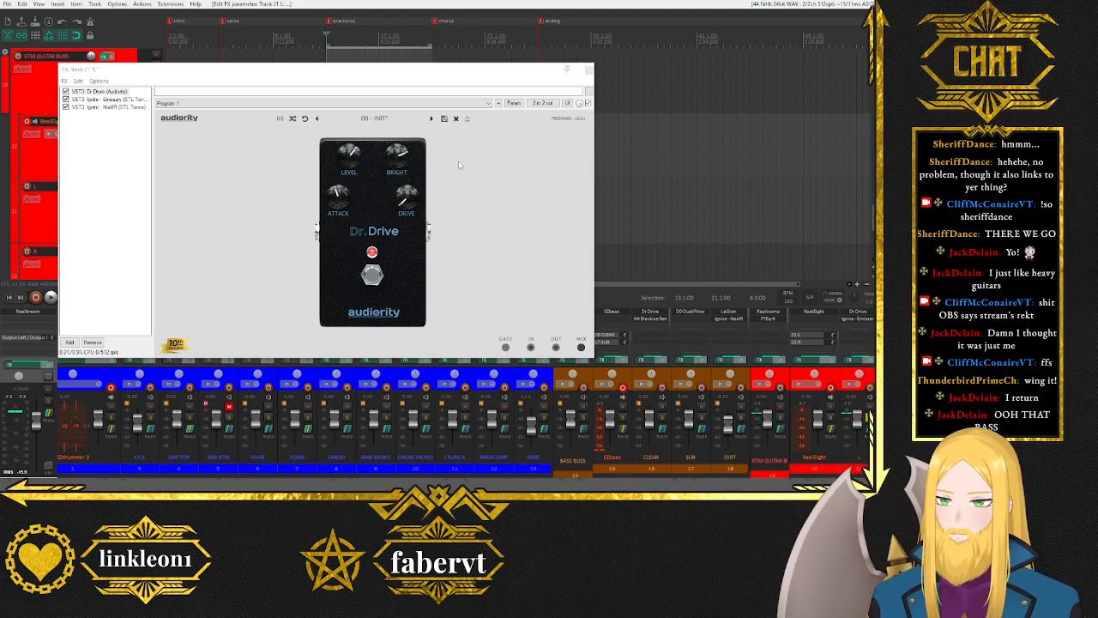
Show the Emissary amp and audition the L guitar with the adjusted pedal.
click(130, 100)
key(space)
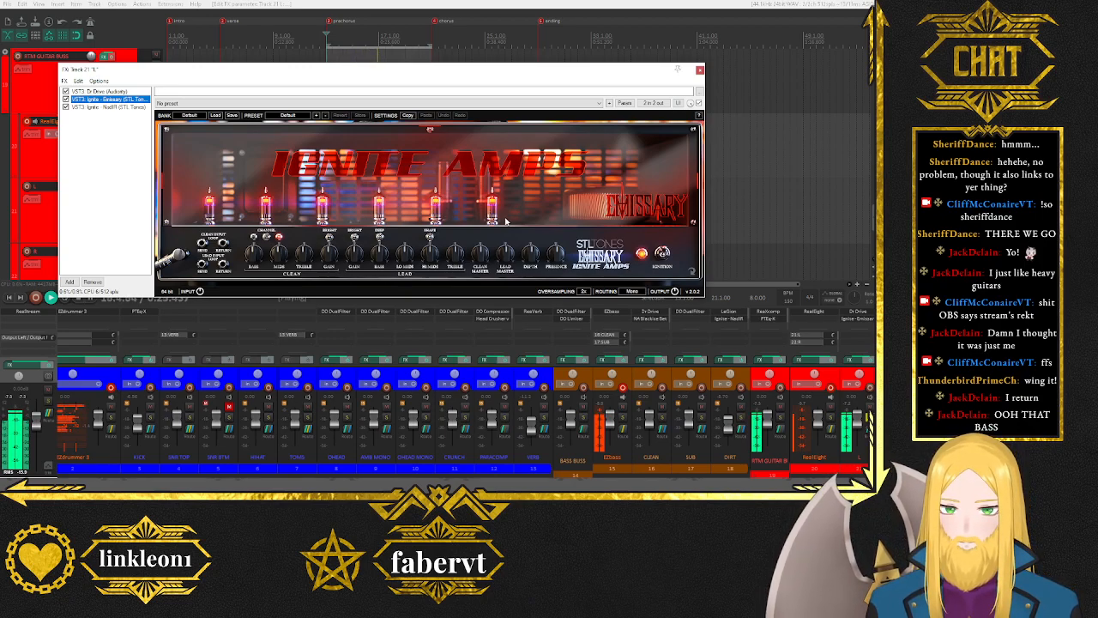
key(space)
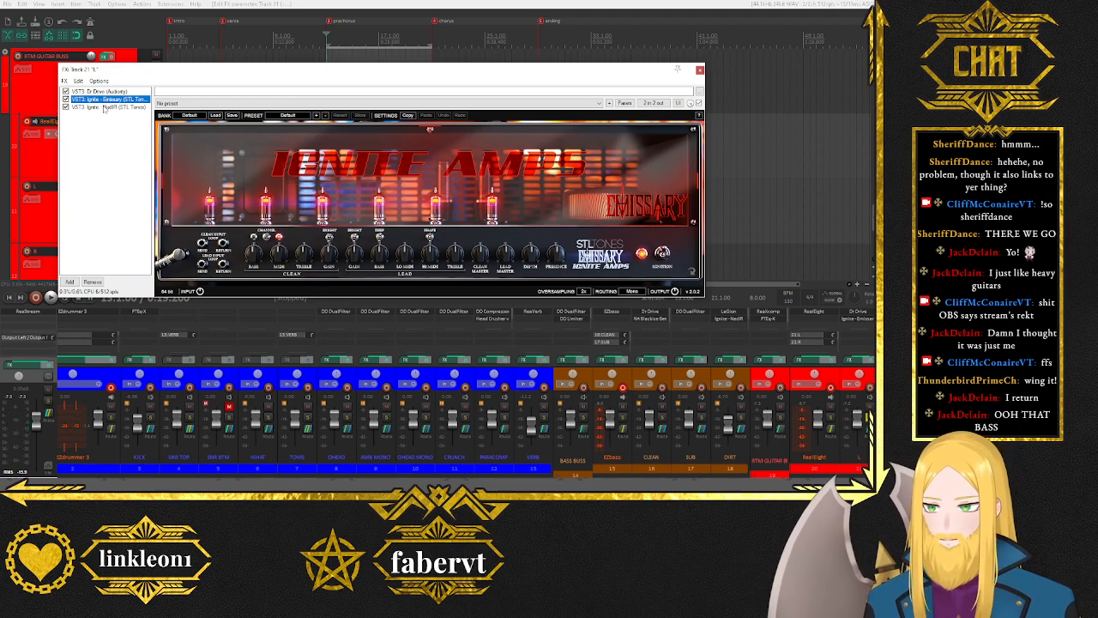
During playback, load Argh Fuck Kill.wav from the HonestAmpSimReviews HASR High Gain Pack into NadIR's first cabinet slot.
click(103, 108)
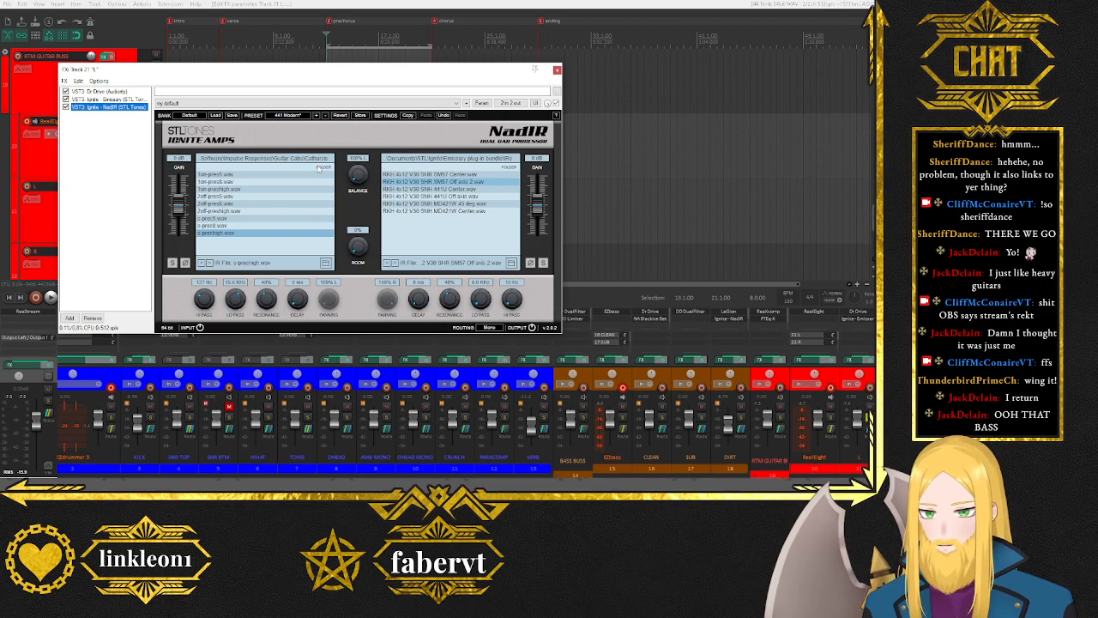
double_click(318, 168)
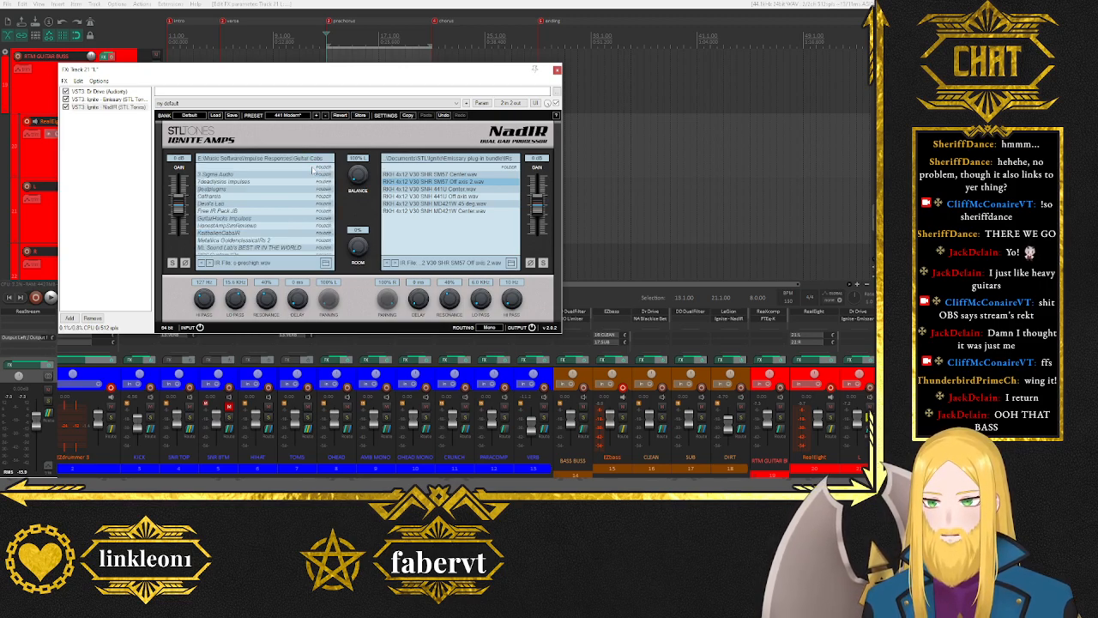
scroll(310, 244, down, 1)
scroll(280, 211, down, 3)
scroll(278, 236, up, 3)
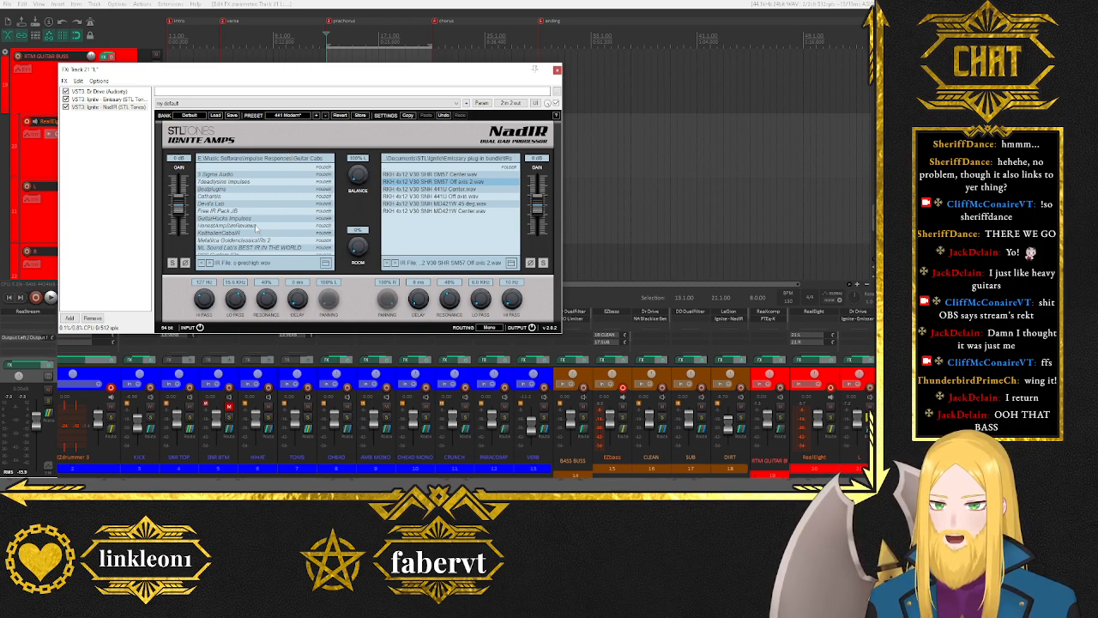
double_click(256, 225)
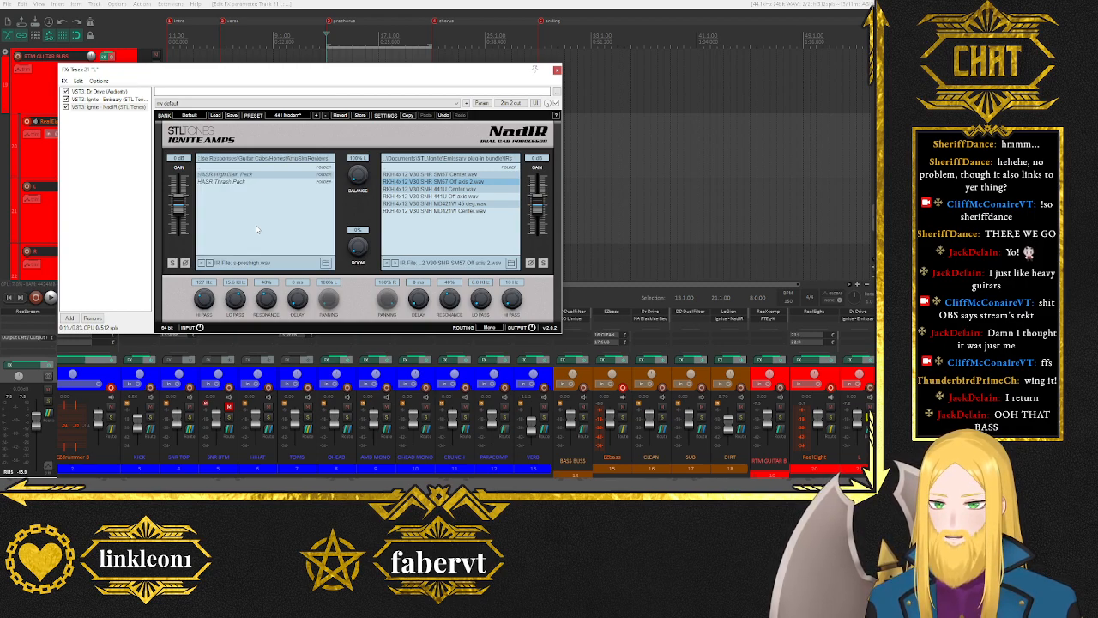
double_click(249, 175)
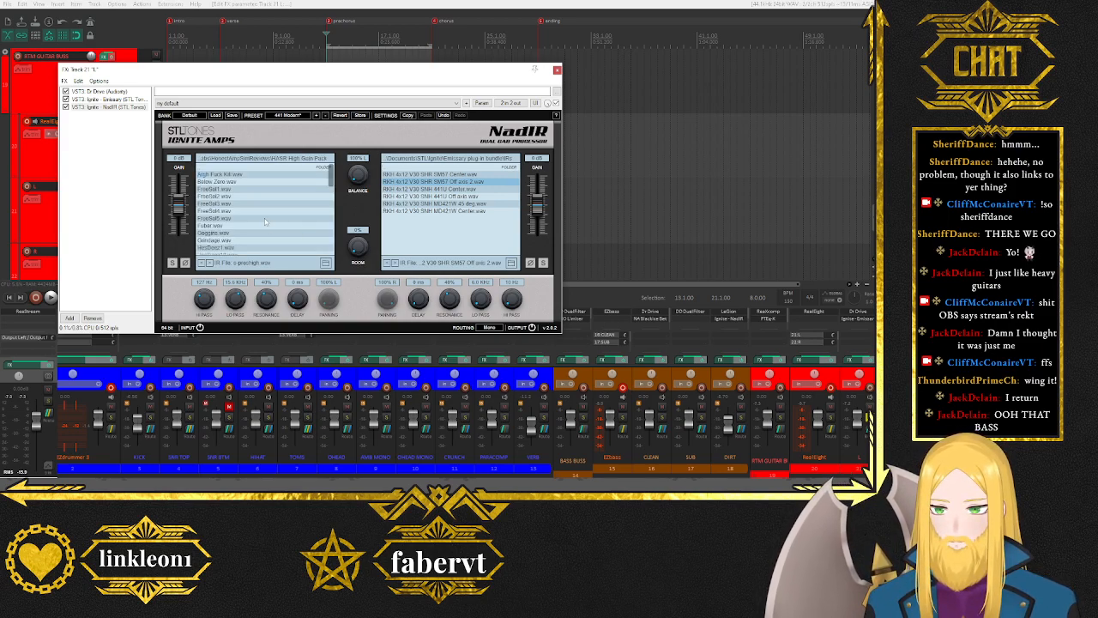
key(space)
click(243, 175)
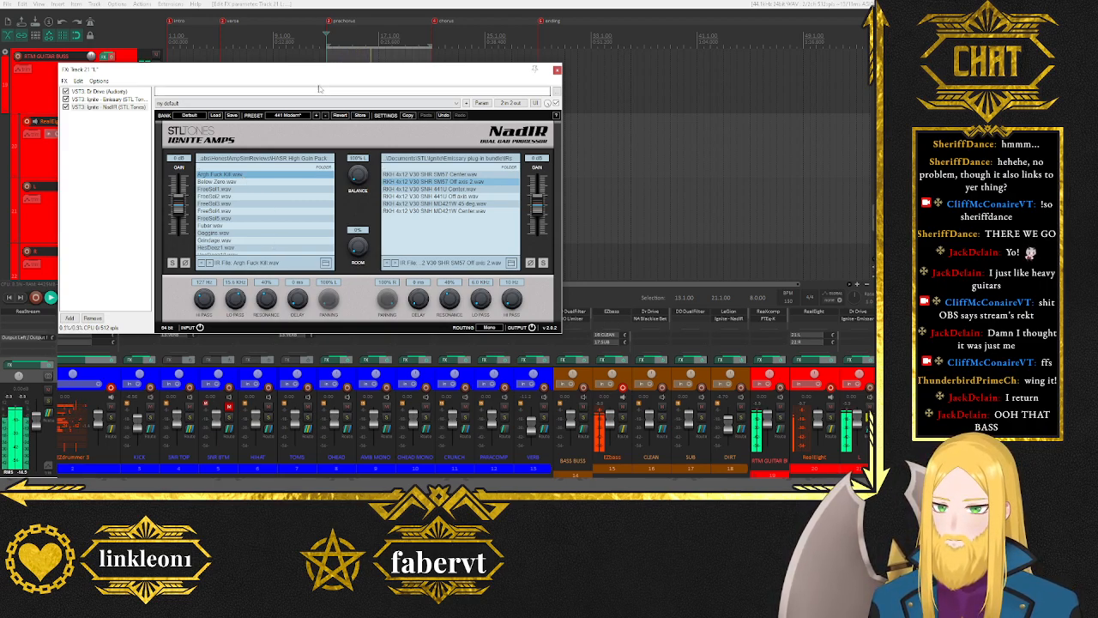
Unsolo the L track and hear the guitar in the full mix, moving the effects window clear of the tracks.
drag(324, 79, 429, 126)
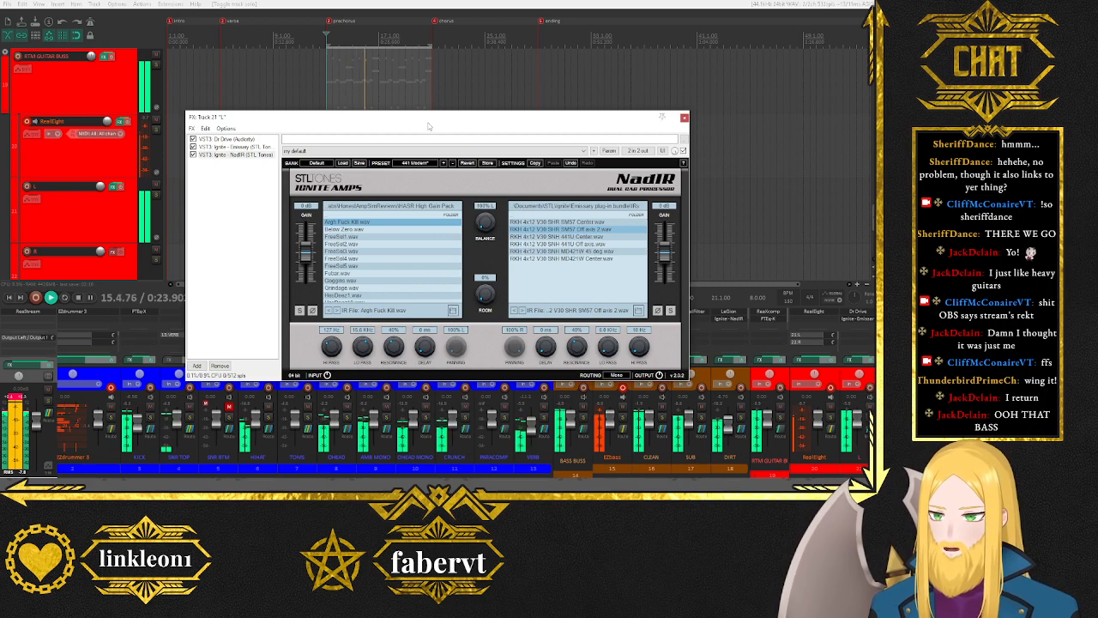
drag(429, 126, 401, 132)
key(space)
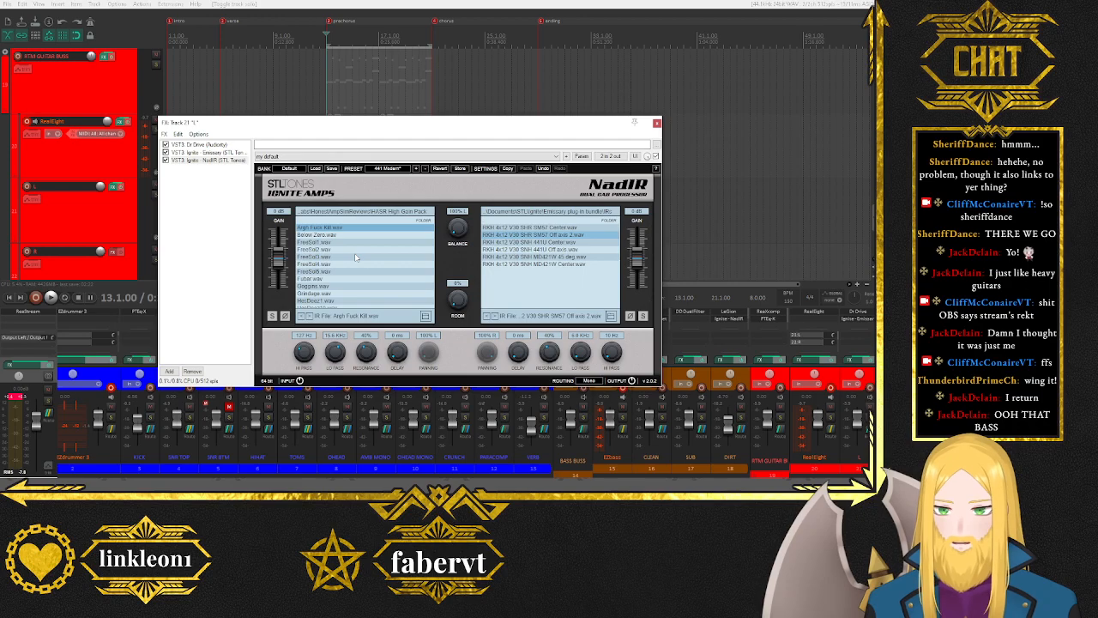
Play the prechorus and audition Below Zero.wav and the FreeSol impulse responses in NadIR's first cabinet slot.
key(space)
click(333, 236)
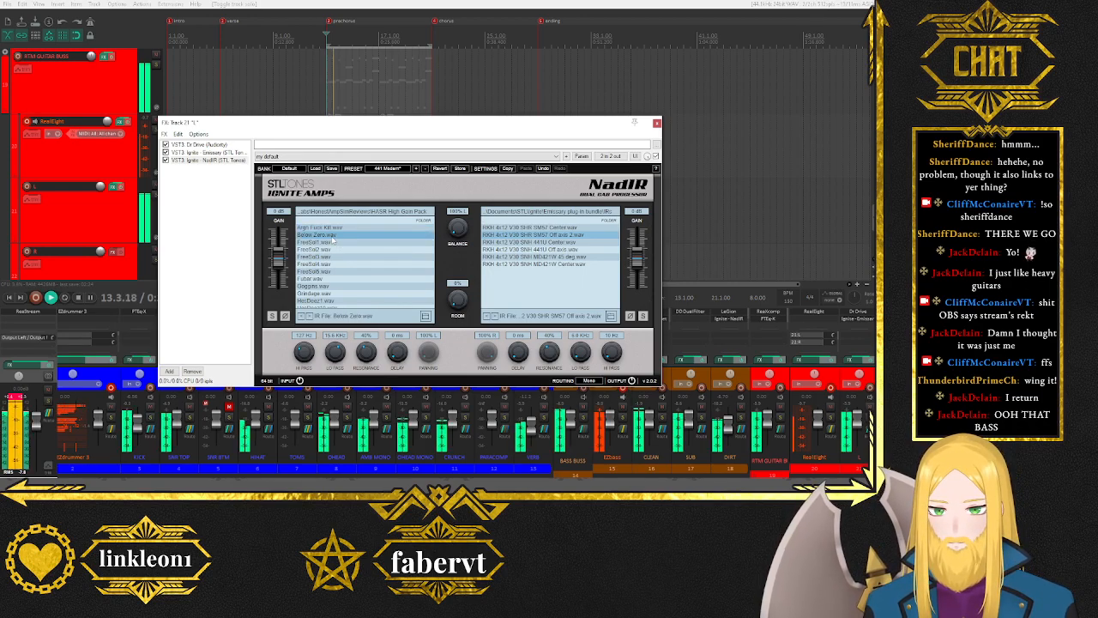
click(334, 243)
click(342, 271)
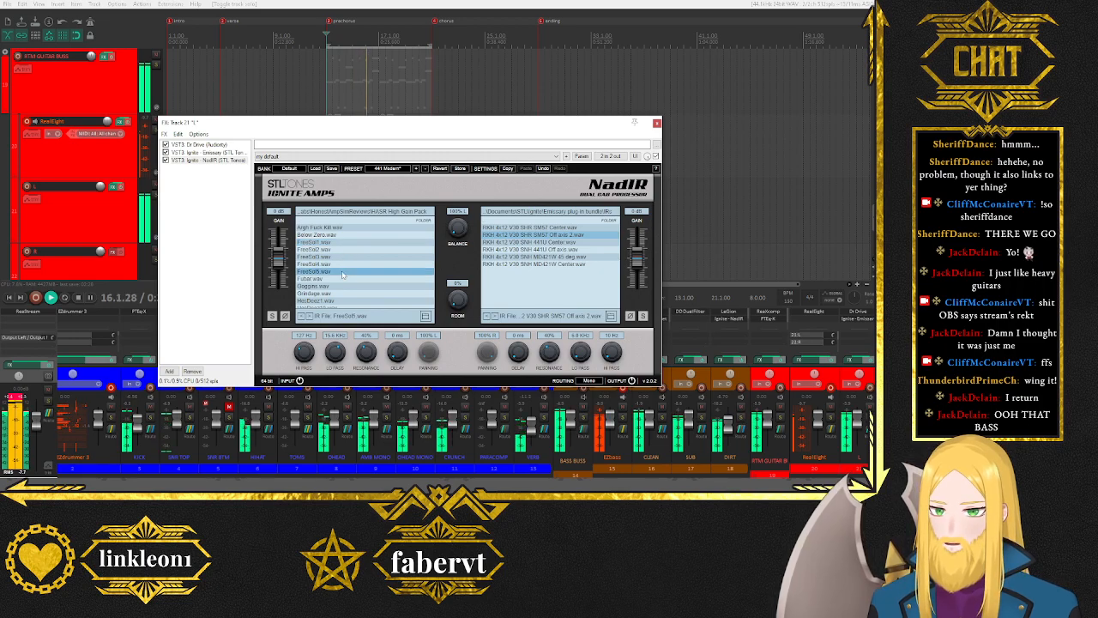
click(343, 278)
Audition Goggins.wav, Grindage.wav and the first HesDeez impulse responses in NadIR's first cabinet slot during playback.
scroll(378, 254, down, 1)
scroll(378, 254, down, 3)
click(350, 247)
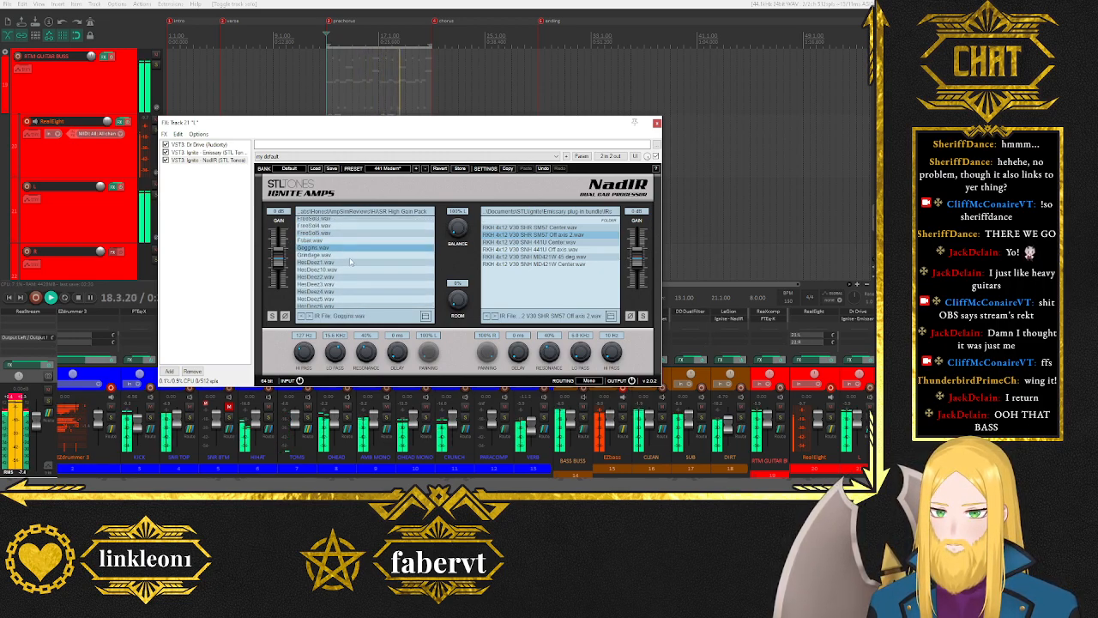
click(349, 255)
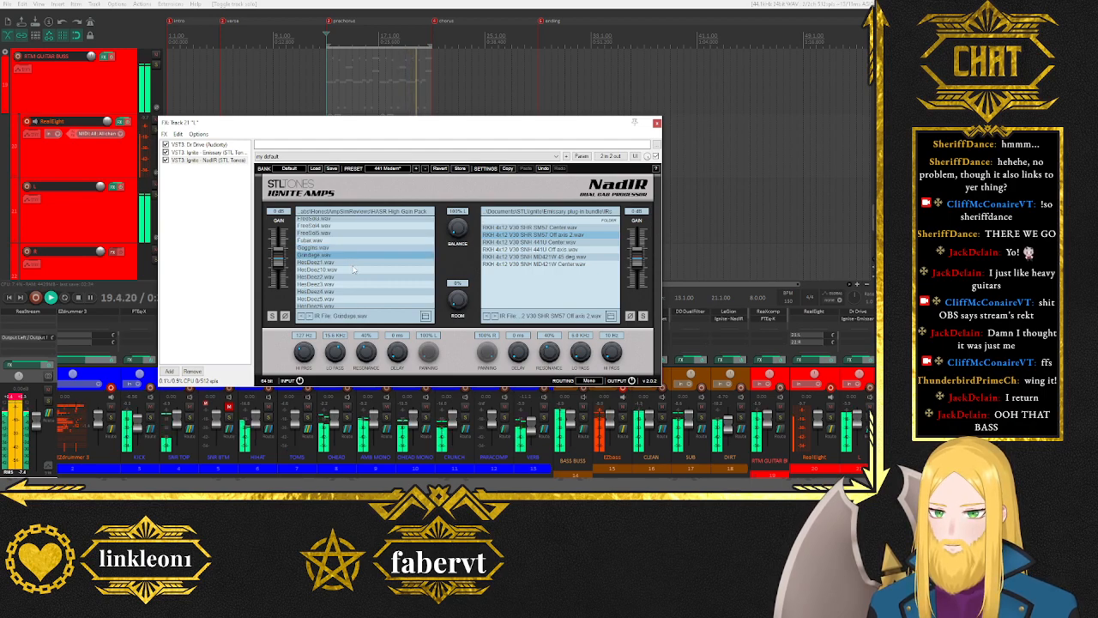
click(350, 262)
scroll(349, 266, down, 5)
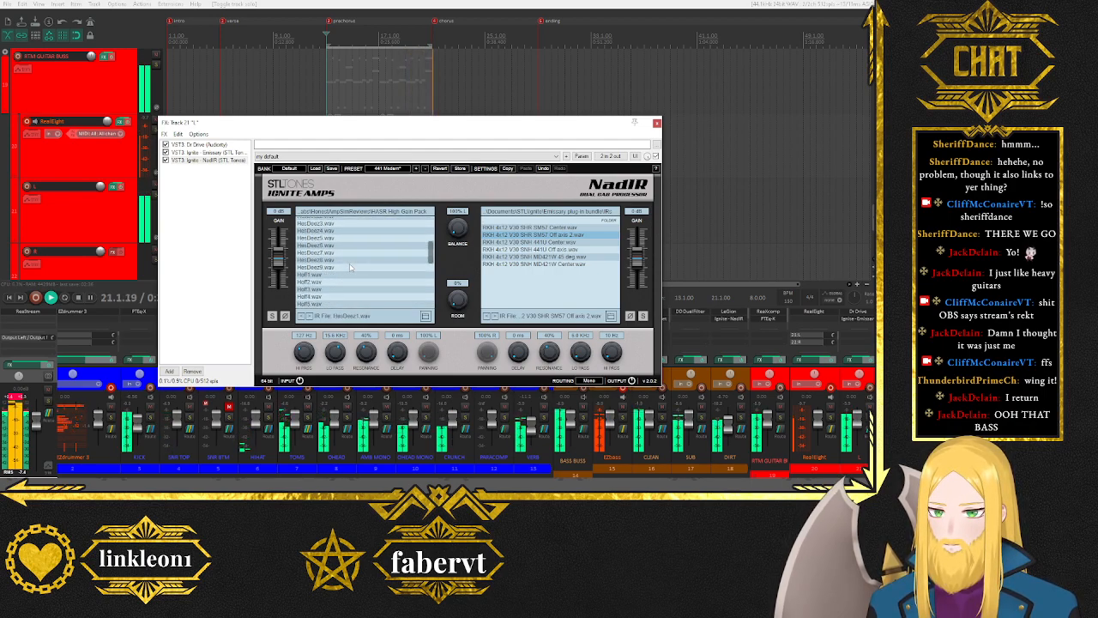
scroll(350, 263, up, 2)
click(349, 230)
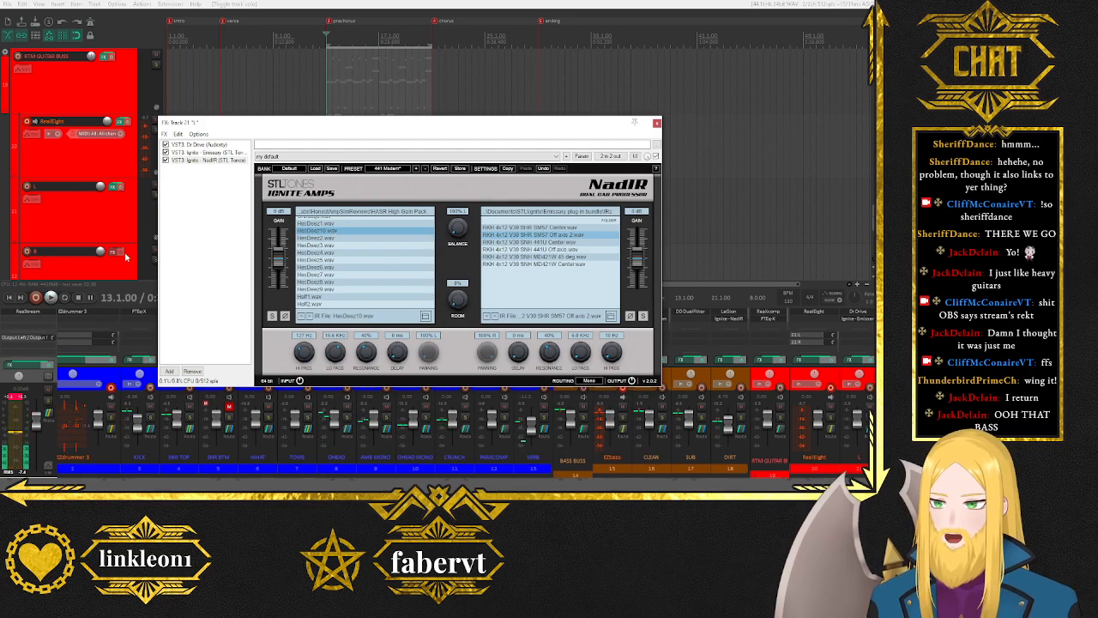
Enable repeat for the prechorus selection, shift the effects window slightly and restart playback.
click(65, 298)
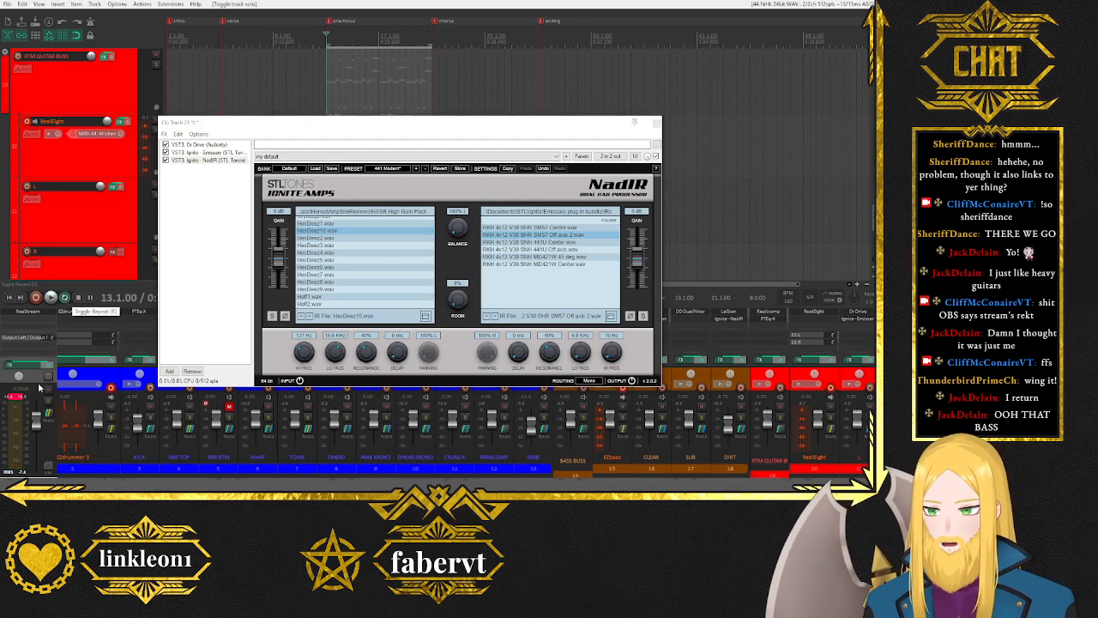
drag(400, 126, 415, 130)
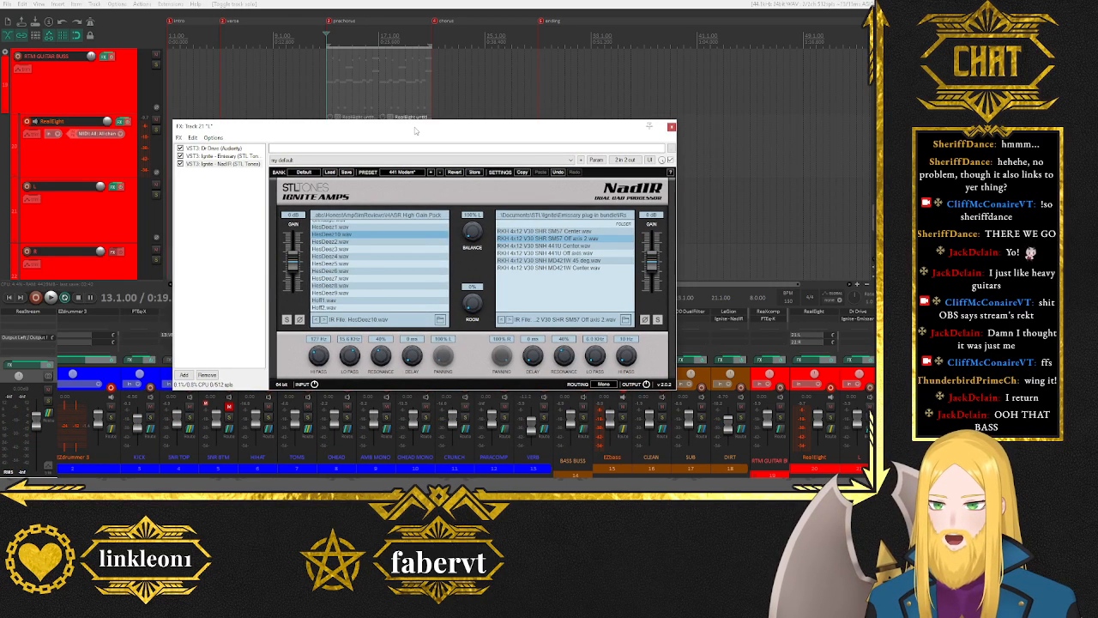
key(space)
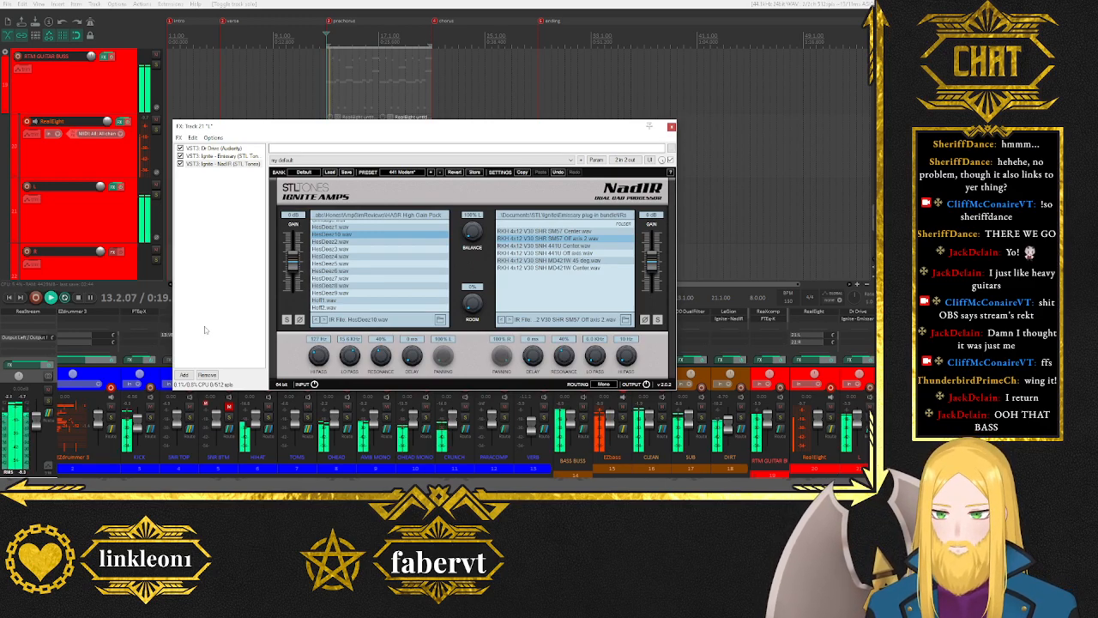
Compare further HesDeez files and several of the Hoff impulse responses in NadIR's first slot while the loop plays.
click(334, 271)
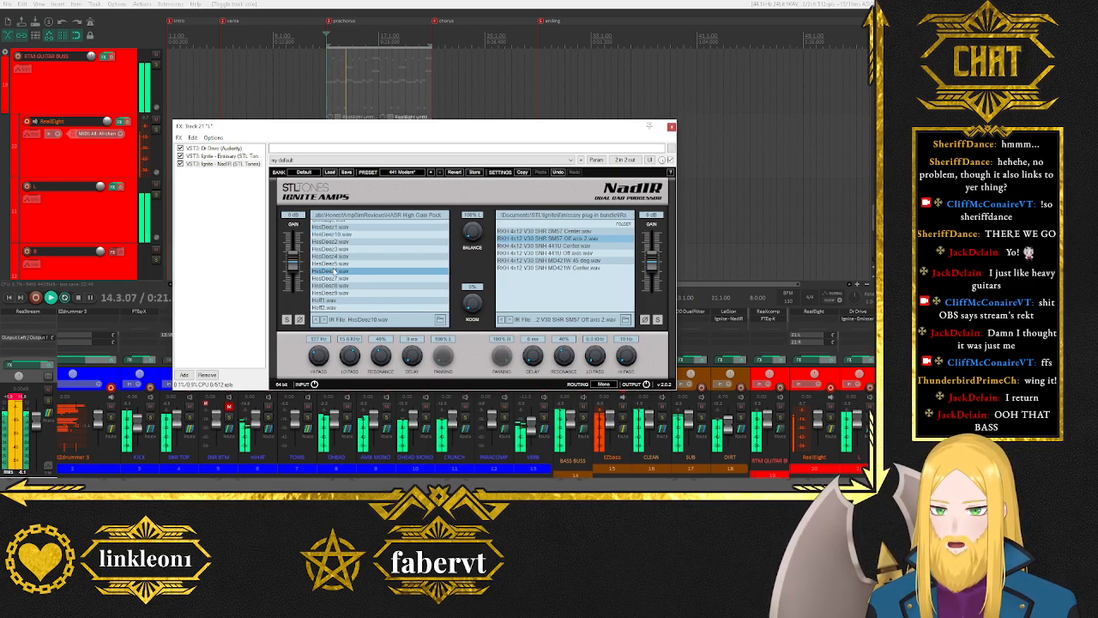
click(384, 248)
scroll(377, 257, down, 2)
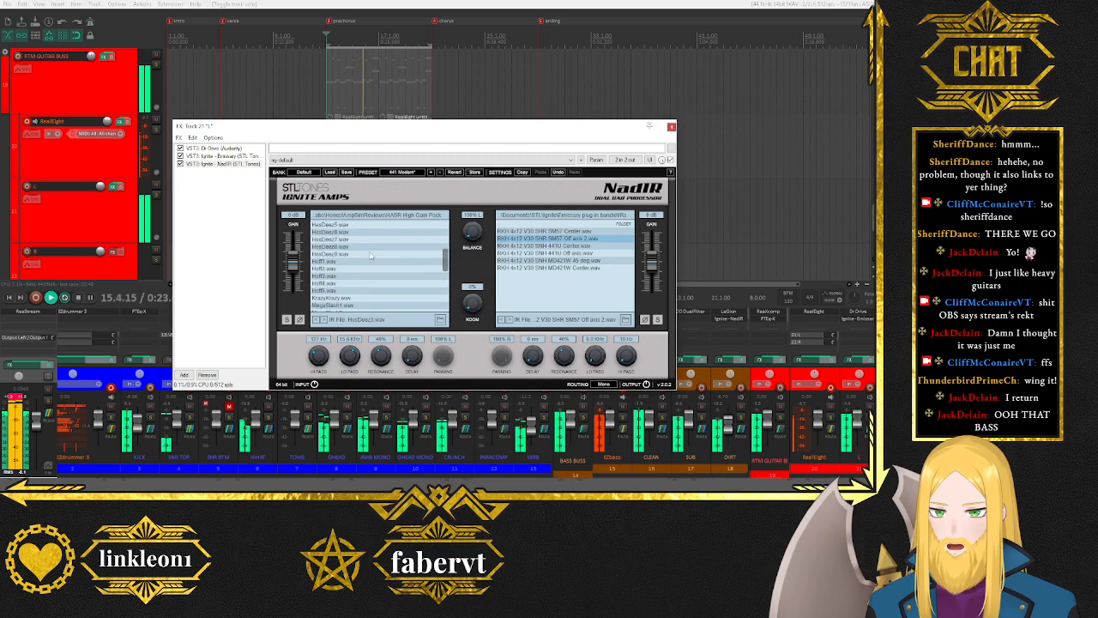
click(343, 261)
click(335, 293)
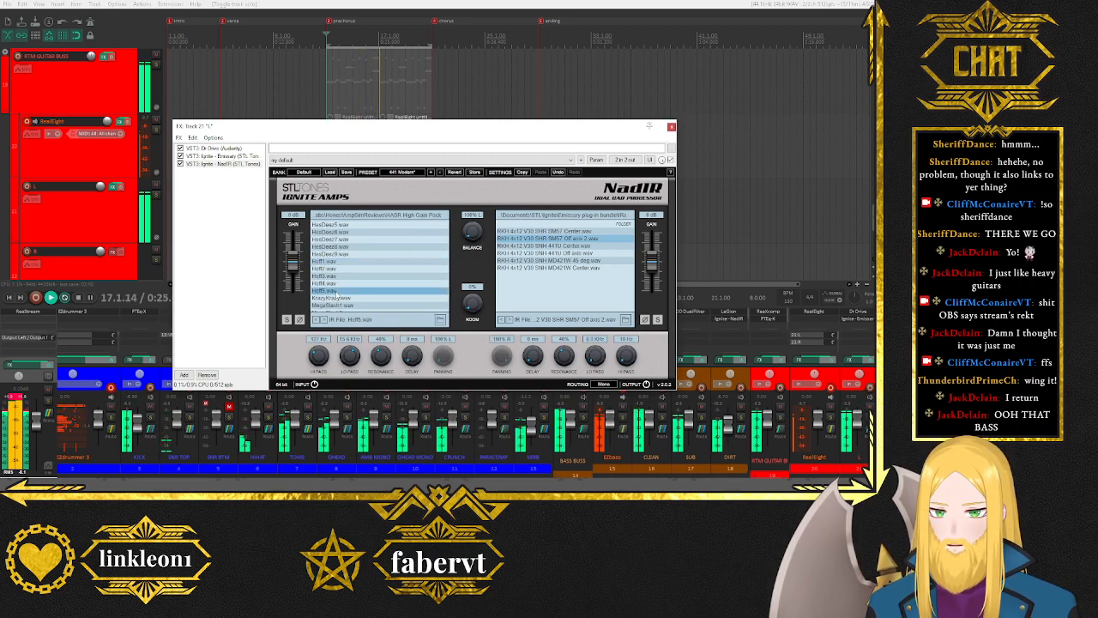
click(334, 283)
click(333, 277)
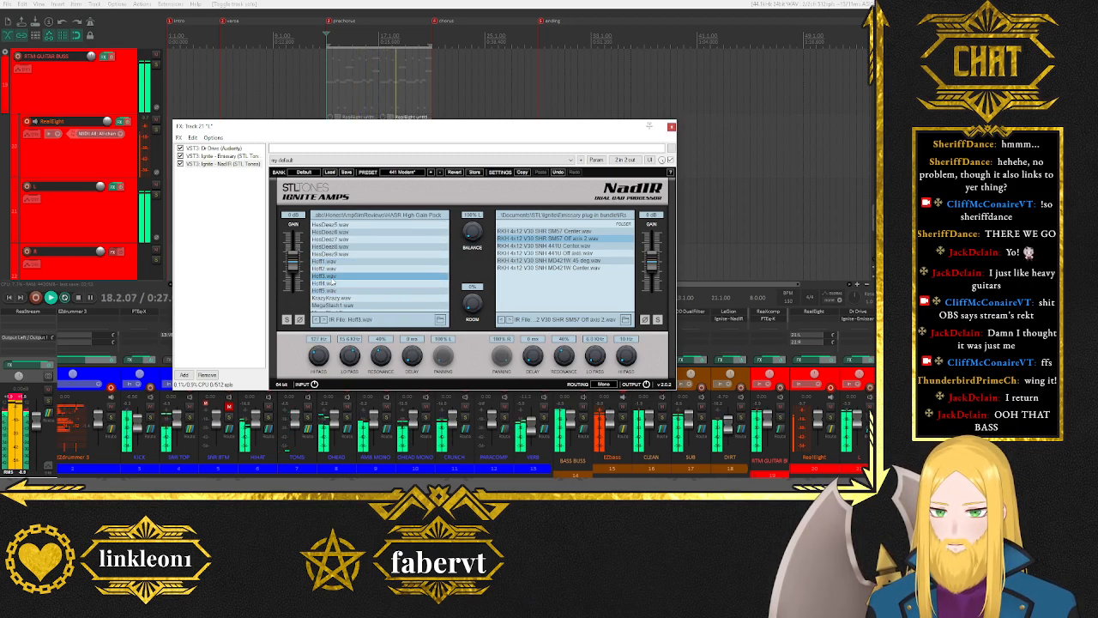
Try the MegaSlash impulse responses one after another in NadIR's first cabinet slot during looped playback.
scroll(338, 270, down, 3)
click(359, 238)
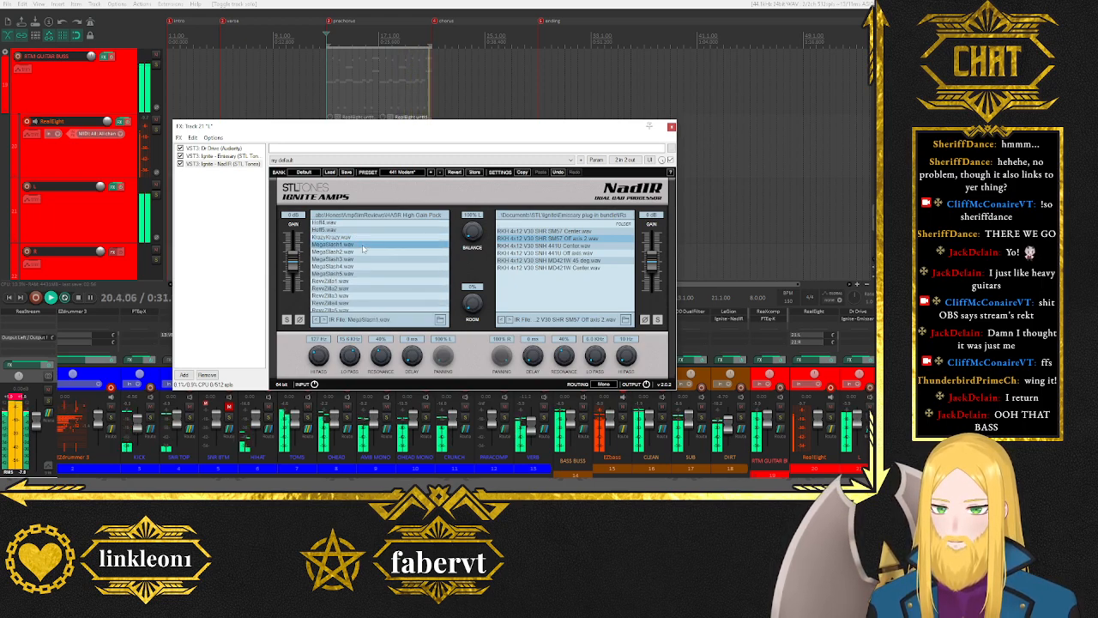
click(343, 275)
click(345, 266)
click(348, 259)
click(348, 251)
Audition several RevvZilla impulse responses and Ripcake.wav in NadIR's first cabinet slot against the looping mix.
scroll(347, 251, down, 2)
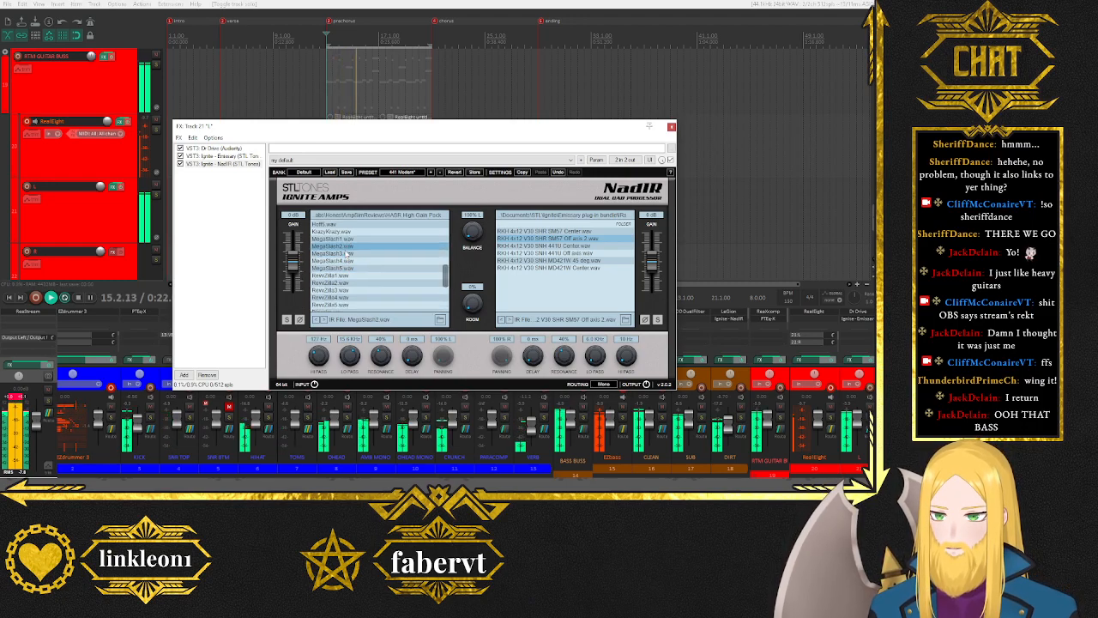
click(349, 248)
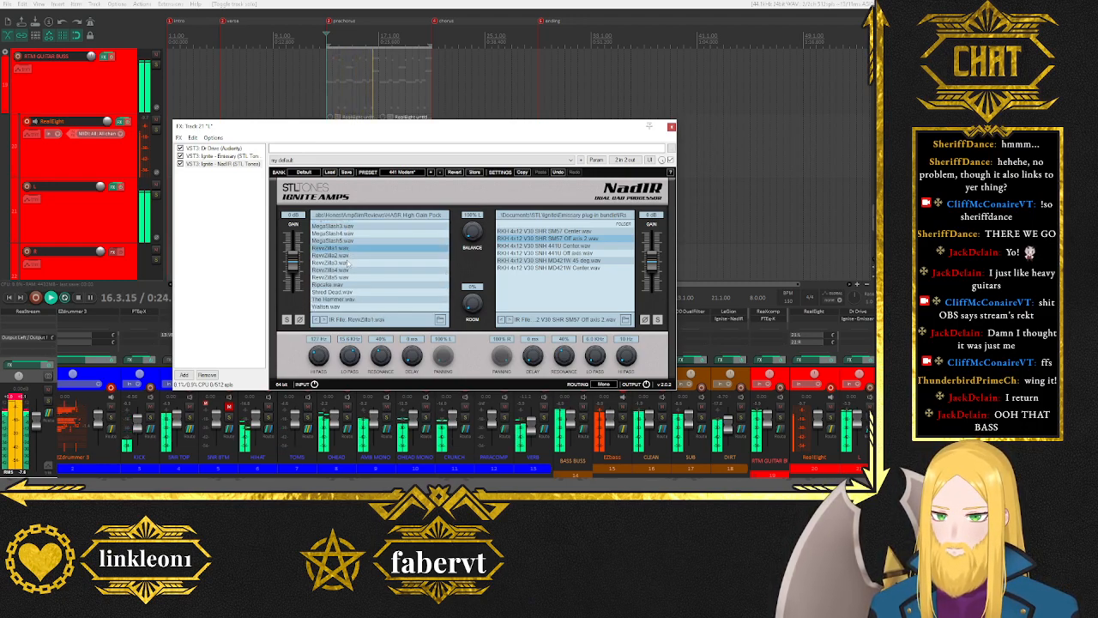
click(344, 279)
click(341, 272)
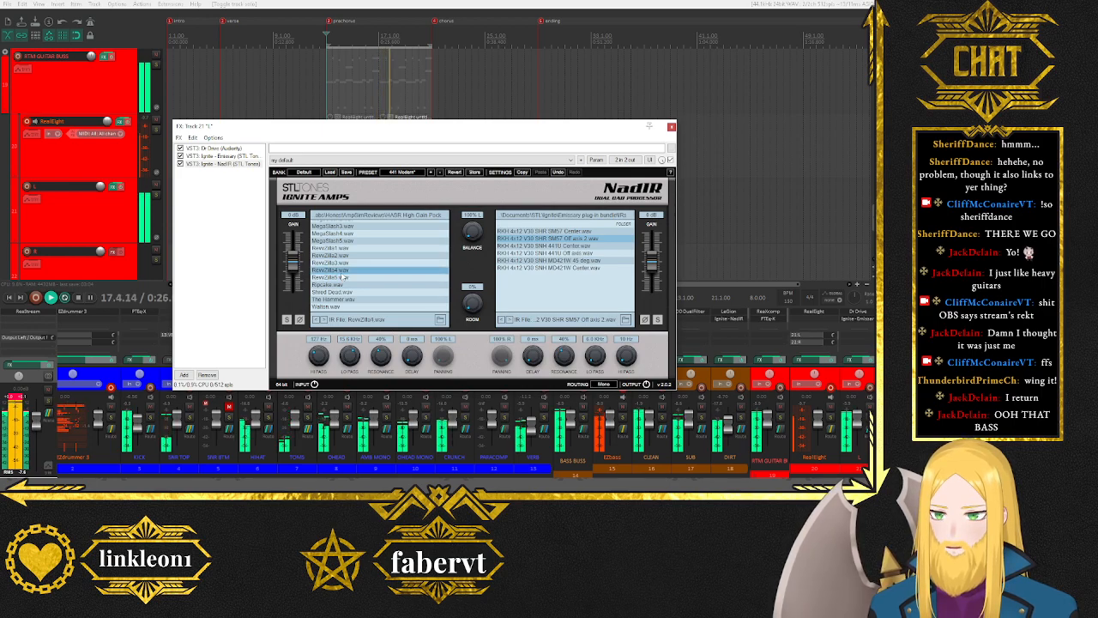
click(341, 284)
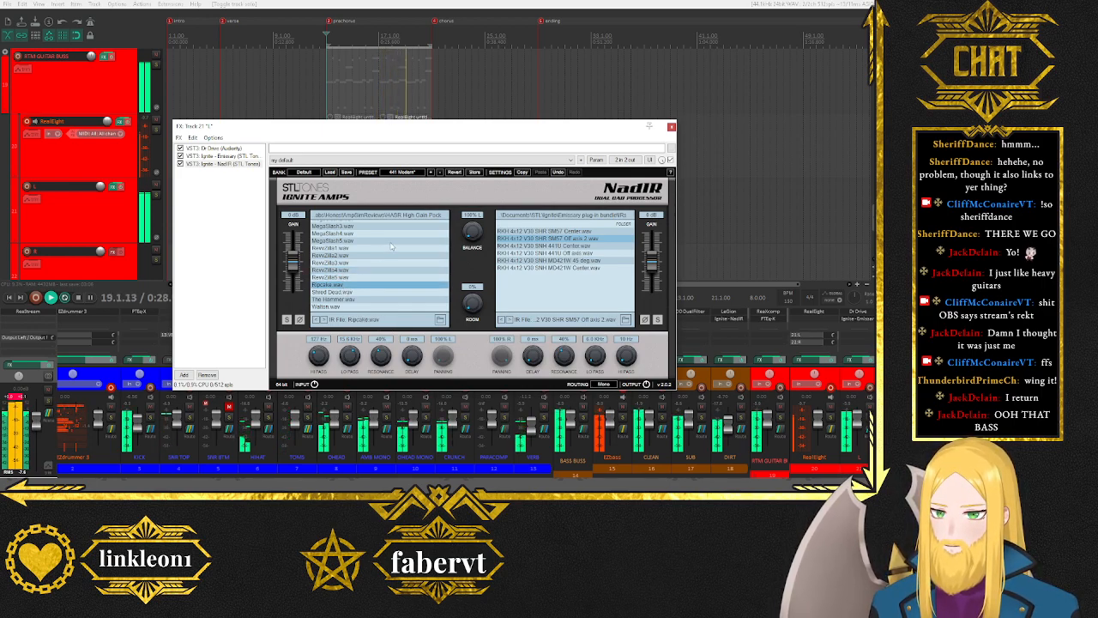
Try The Hammer.wav and the remaining impulse responses at the end of the pack in NadIR's first slot.
scroll(391, 248, down, 3)
click(364, 238)
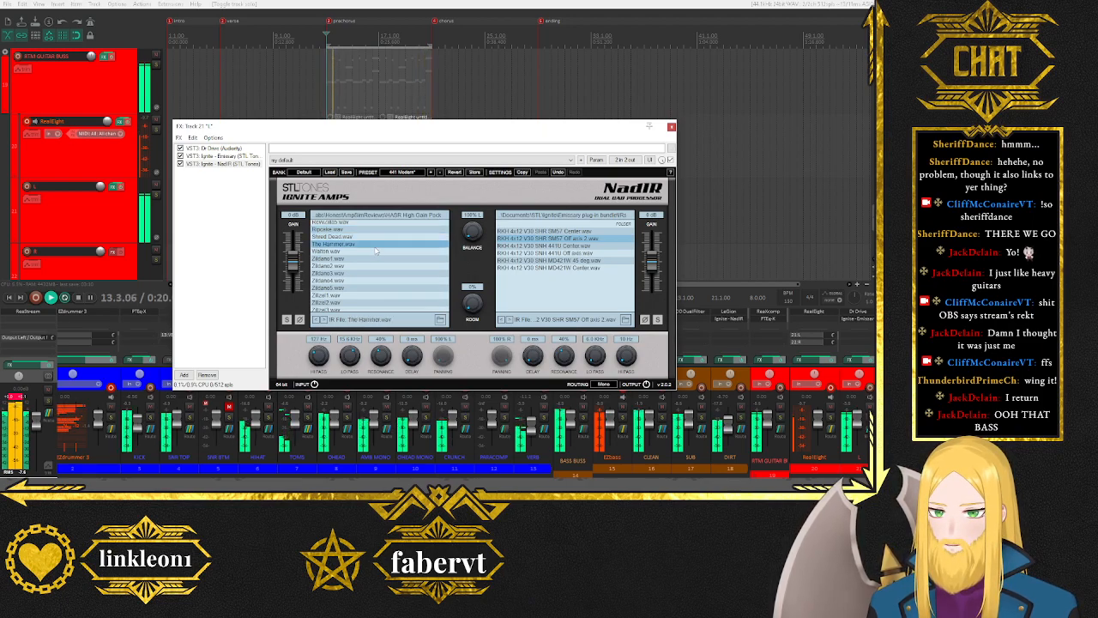
click(382, 252)
scroll(377, 253, down, 1)
click(343, 243)
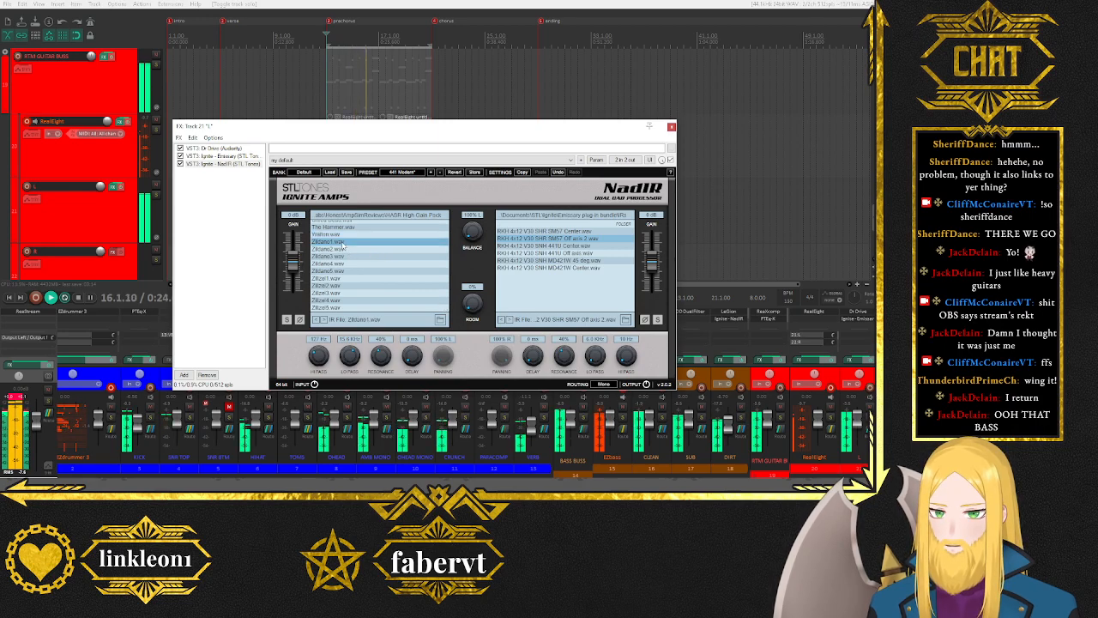
click(341, 271)
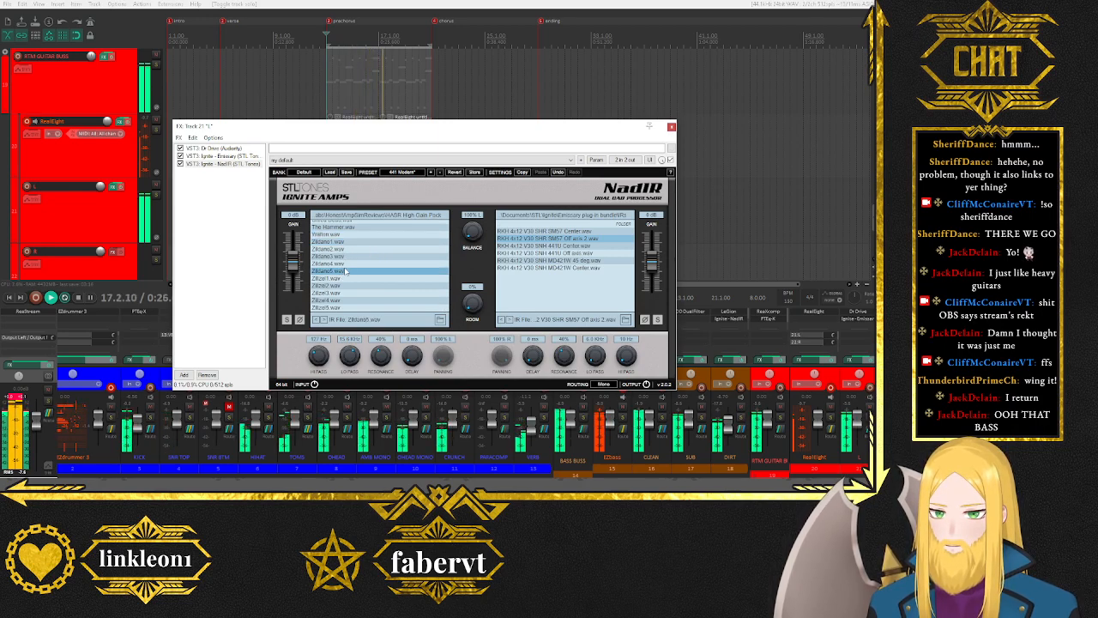
click(336, 278)
click(335, 307)
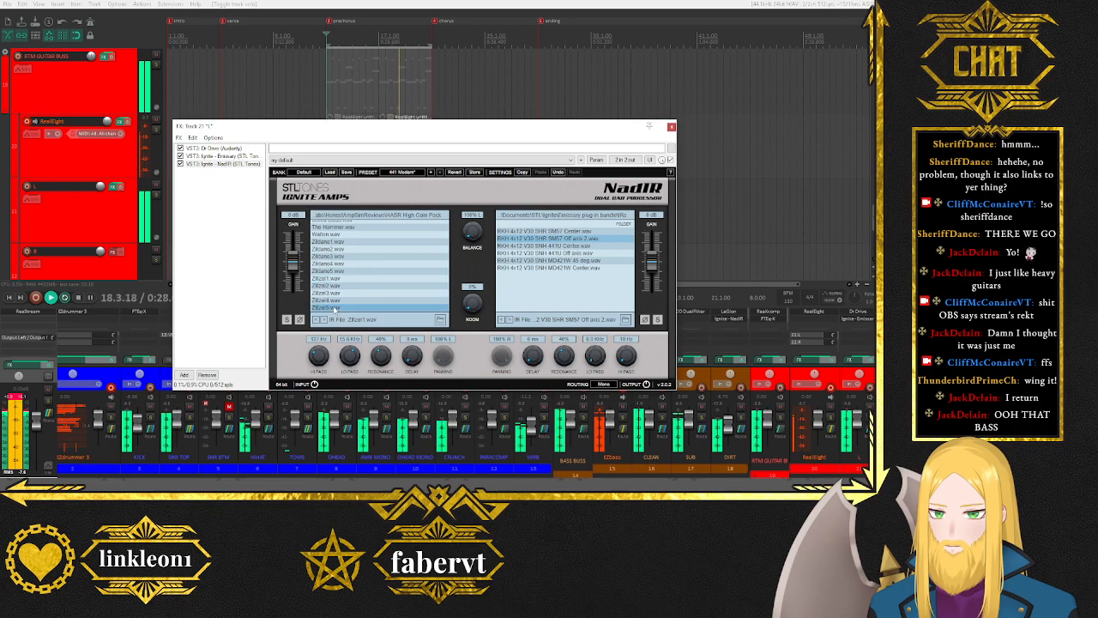
Load Ripcake.wav into NadIR's first cabinet slot and look over the rest of the impulse response pack.
scroll(346, 266, up, 3)
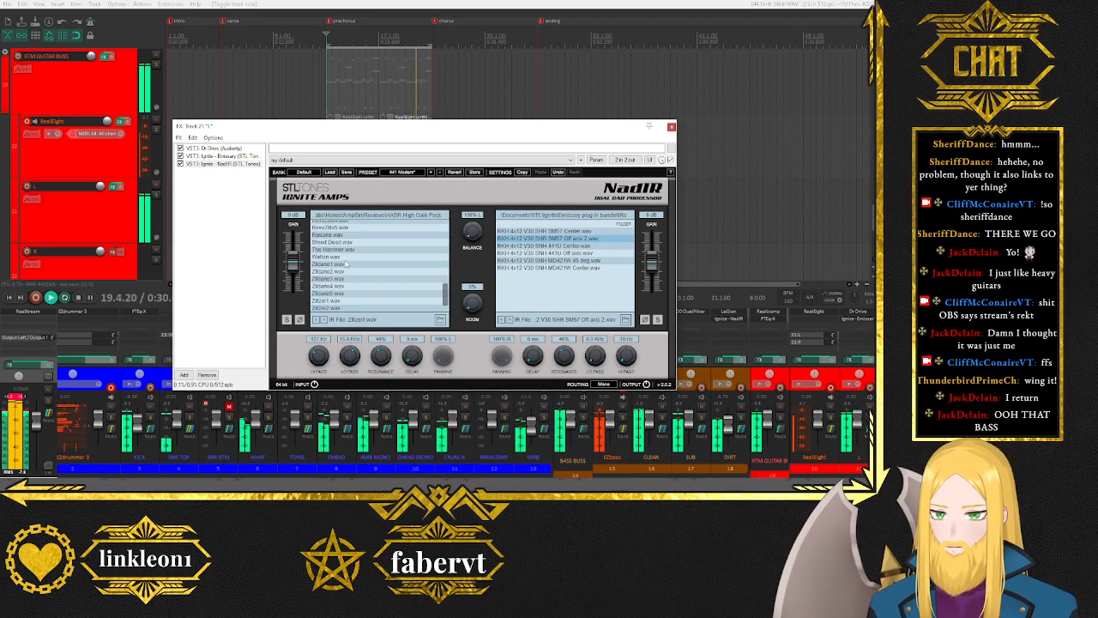
click(344, 262)
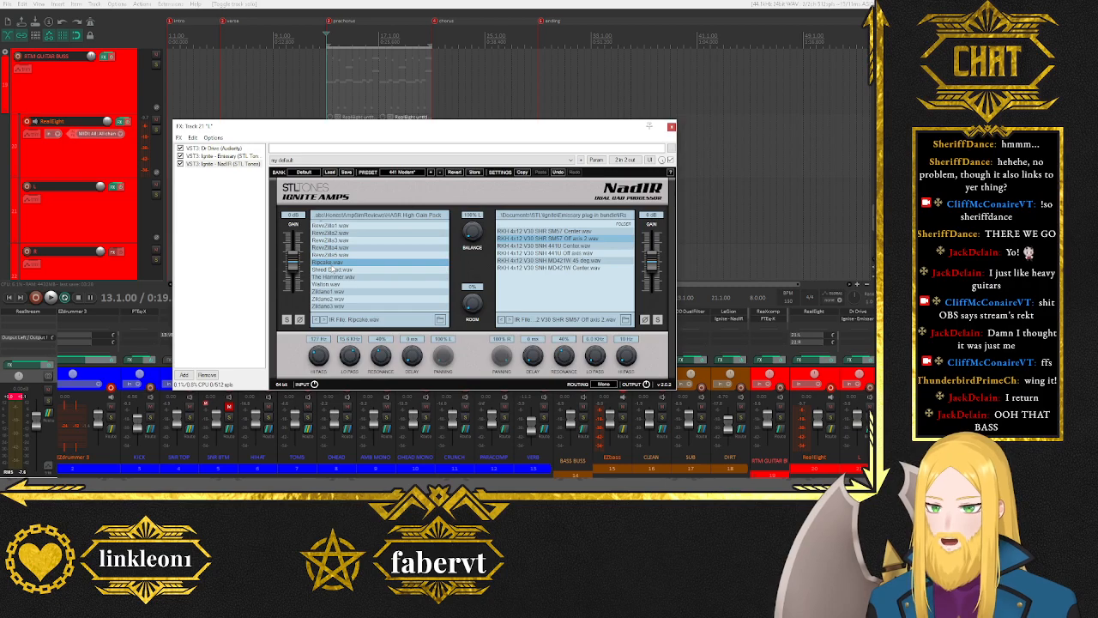
scroll(352, 265, up, 10)
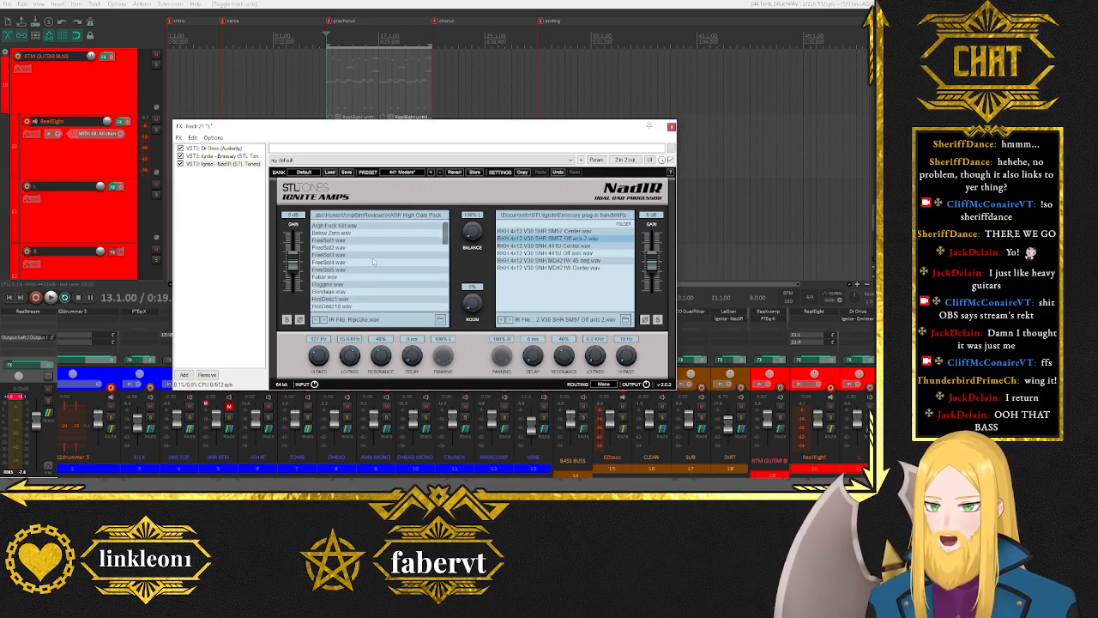
scroll(373, 261, down, 4)
scroll(394, 265, down, 6)
scroll(369, 287, down, 2)
scroll(371, 291, up, 1)
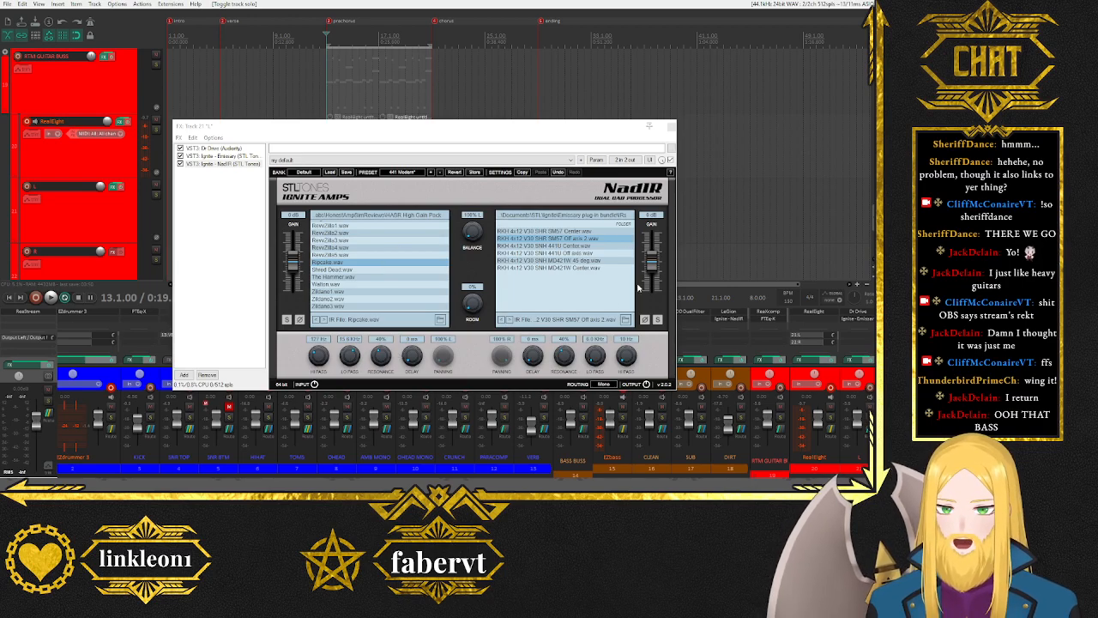
Show the Emissary amp and adjust its tone controls while the soloed L guitar plays, finishing with playback stopped.
click(221, 156)
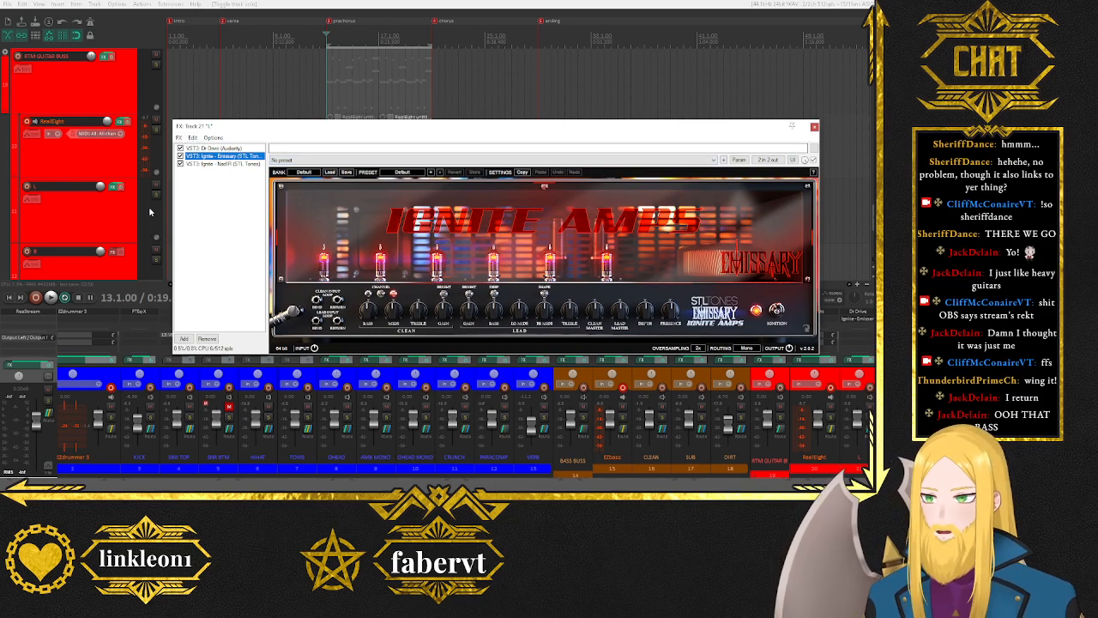
drag(562, 132, 535, 94)
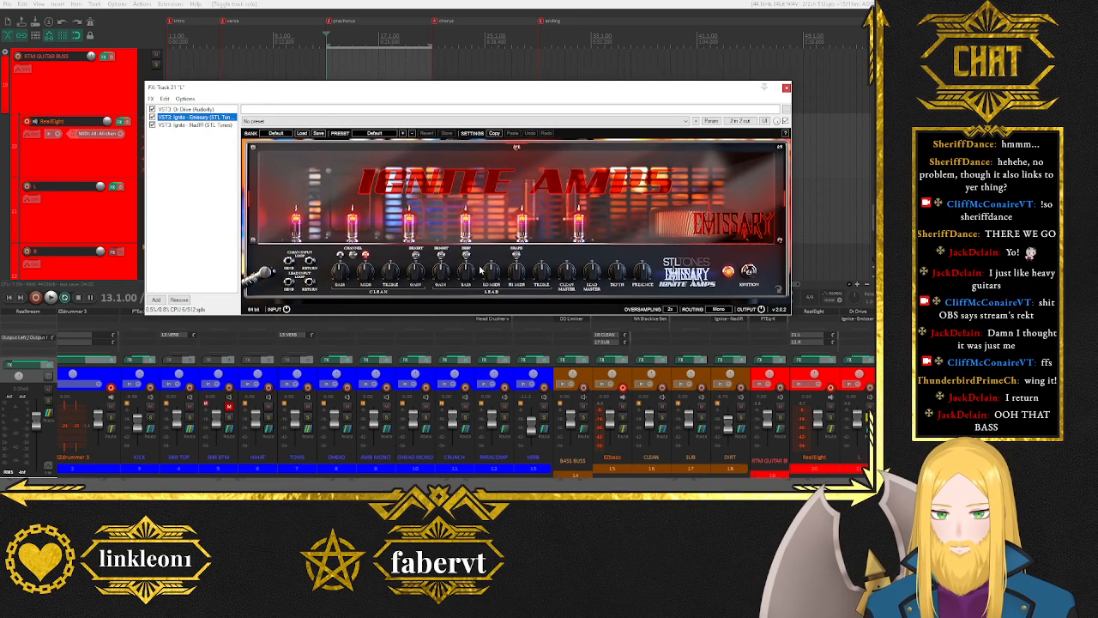
key(space)
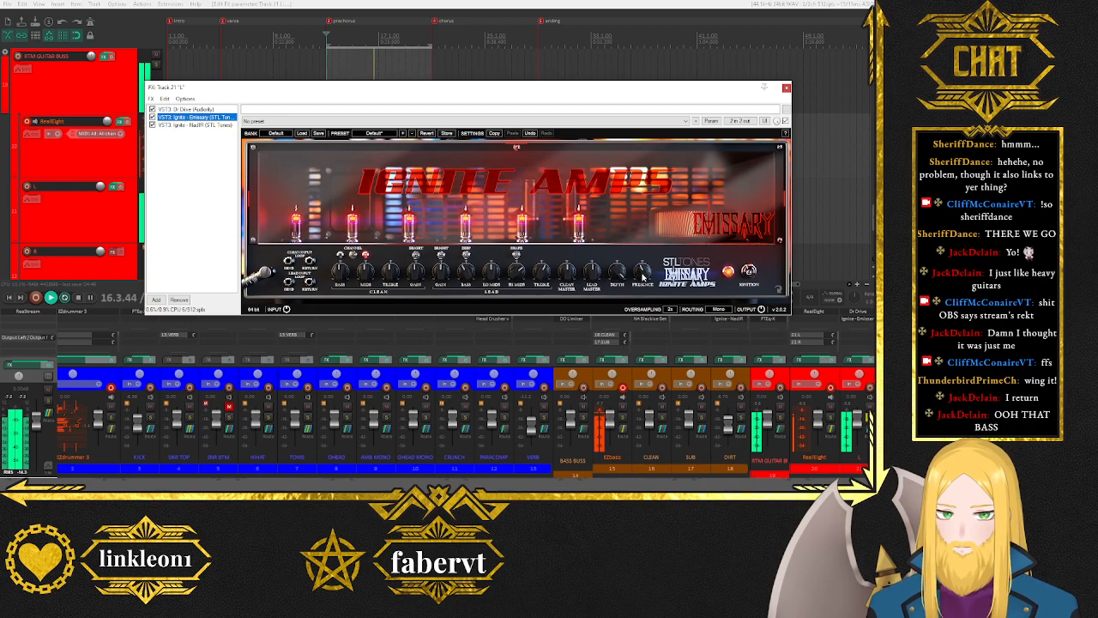
key(space)
Unsolo the L track and play the prechorus to judge the adjusted amp tone in the full mix.
drag(212, 97, 271, 99)
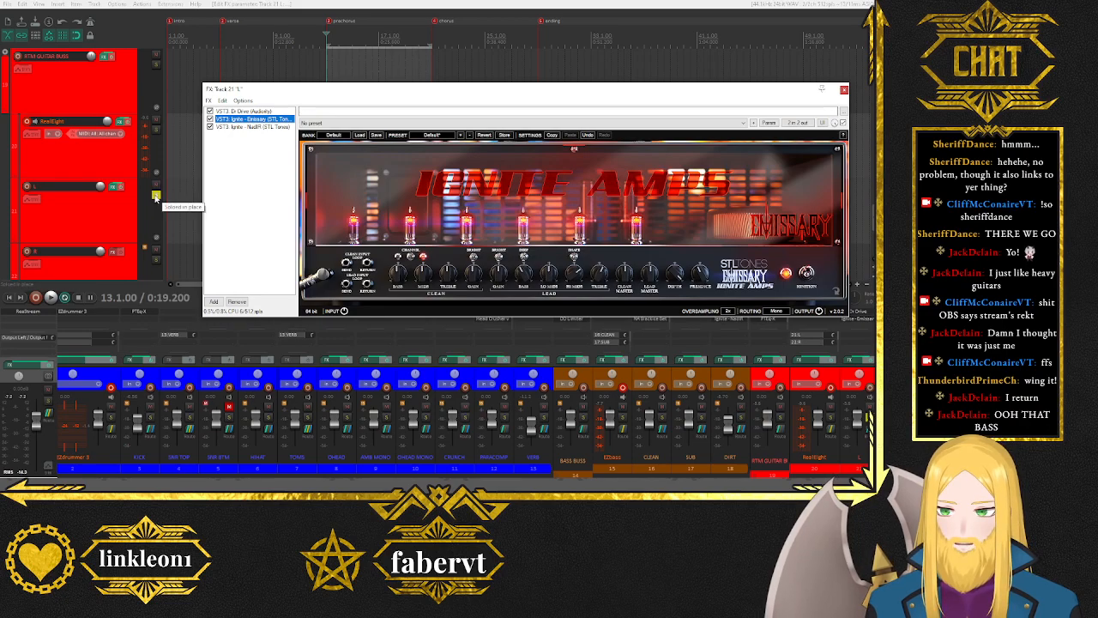
key(space)
drag(460, 99, 412, 109)
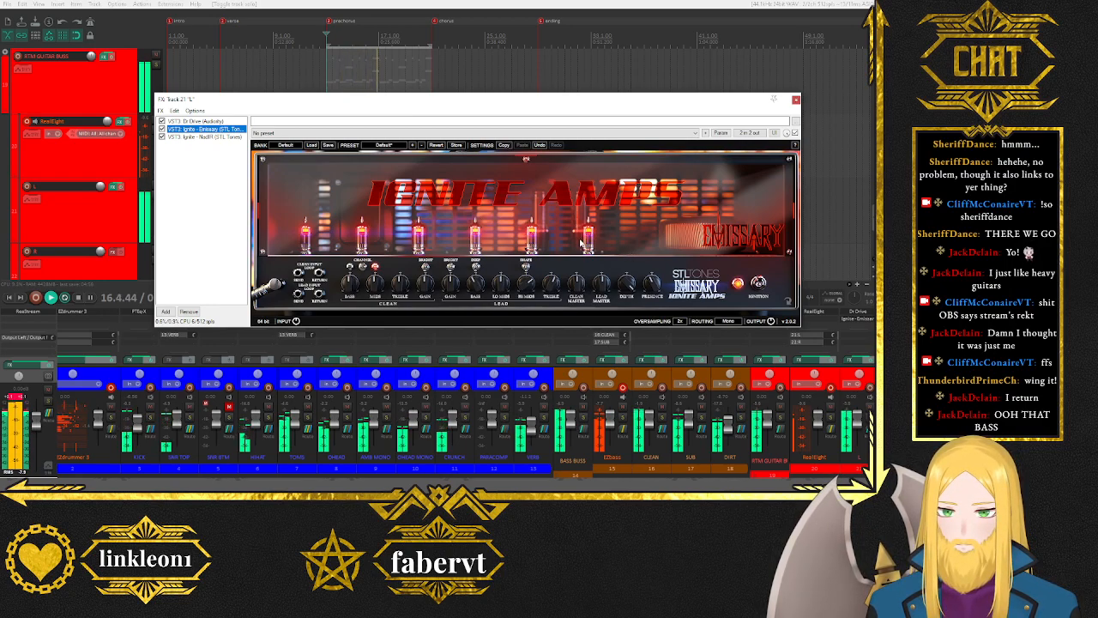
key(space)
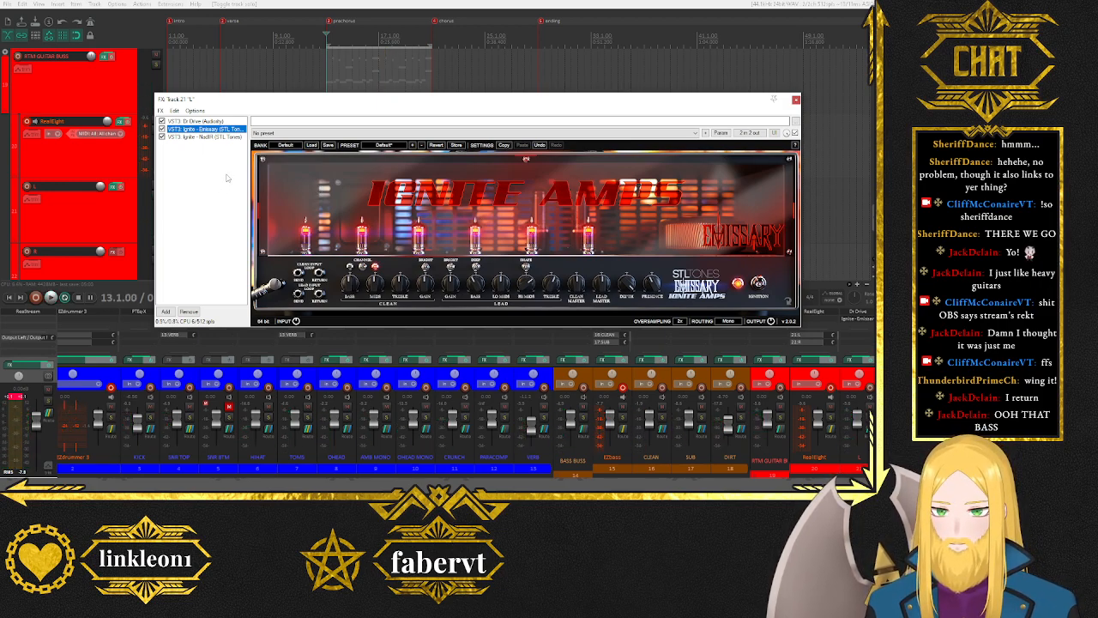
Copy the L track's Dr Drive, Emissary and NadIR effects onto the R track, panning L fully left and R fully right.
drag(227, 178, 172, 115)
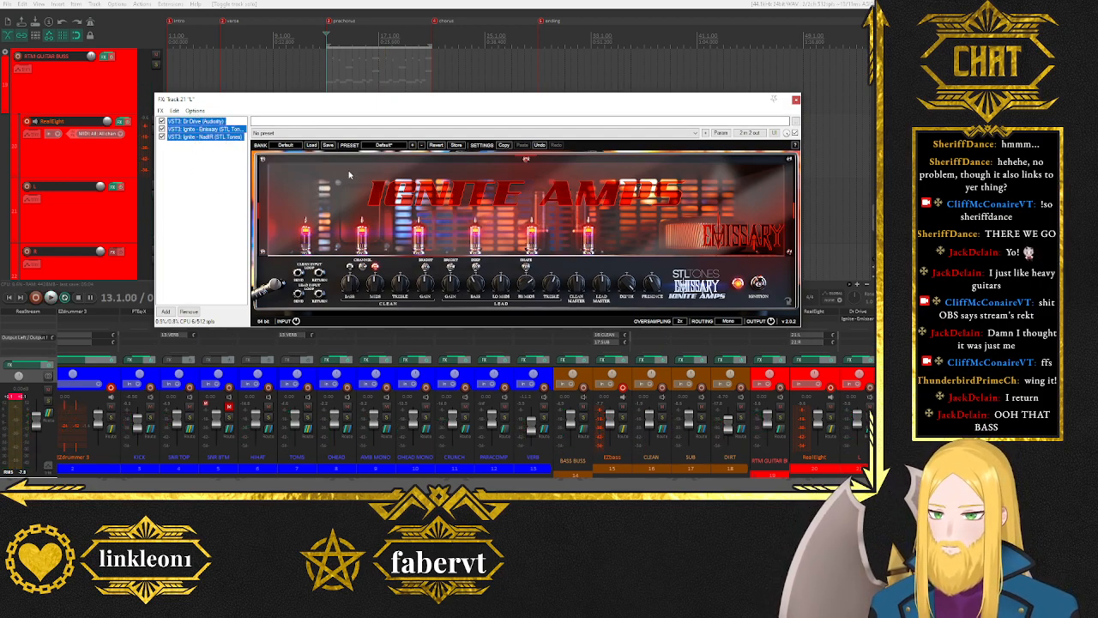
click(796, 100)
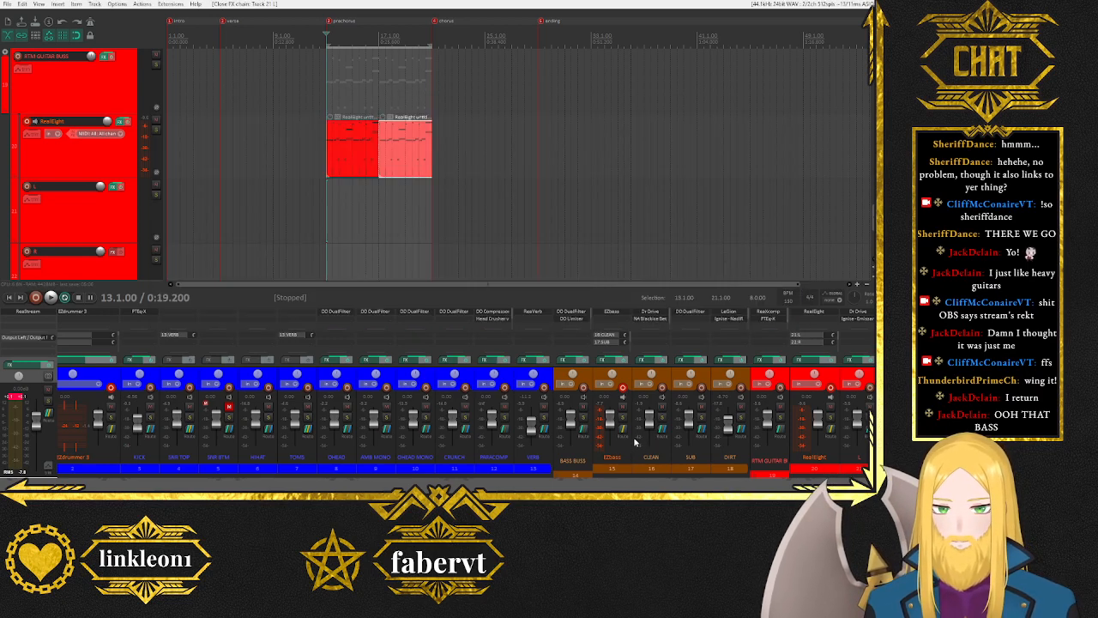
scroll(463, 412, right, 3)
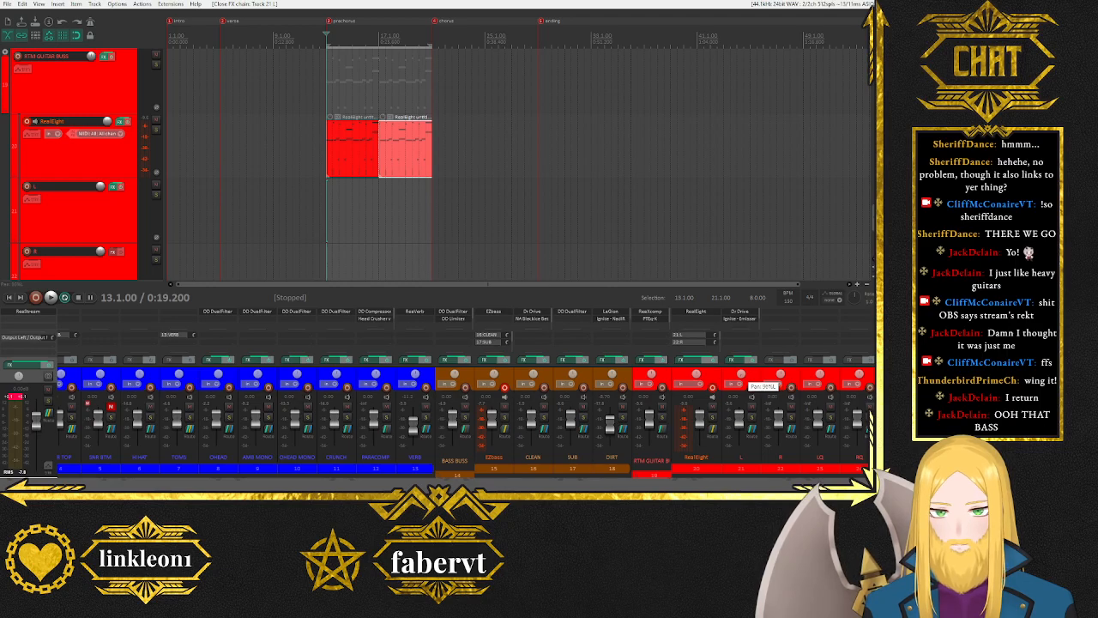
drag(742, 374, 780, 378)
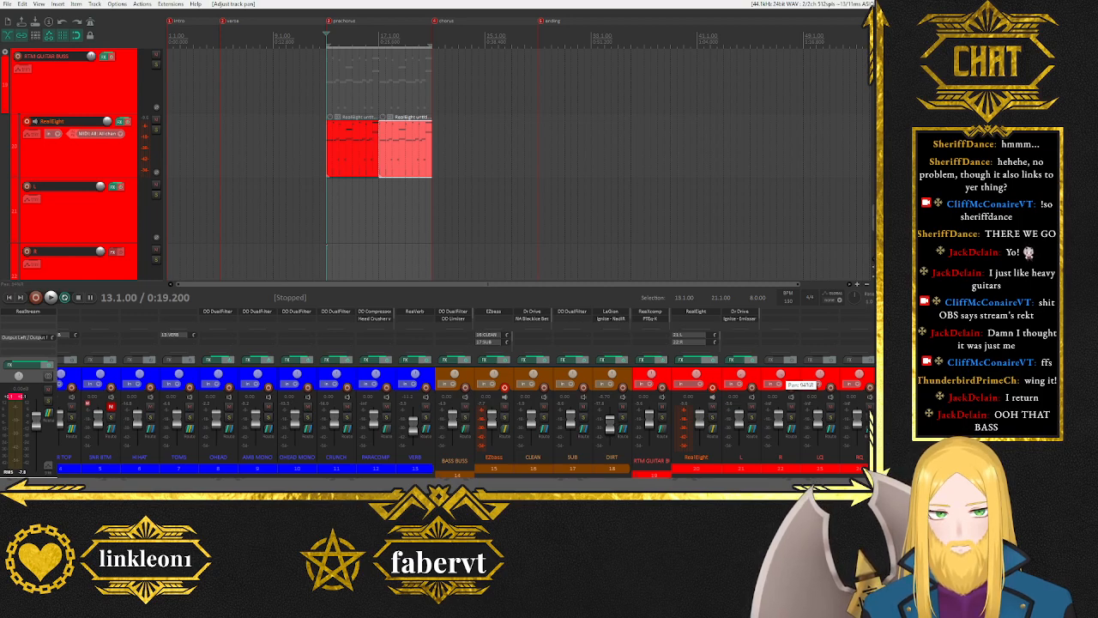
right_click(770, 314)
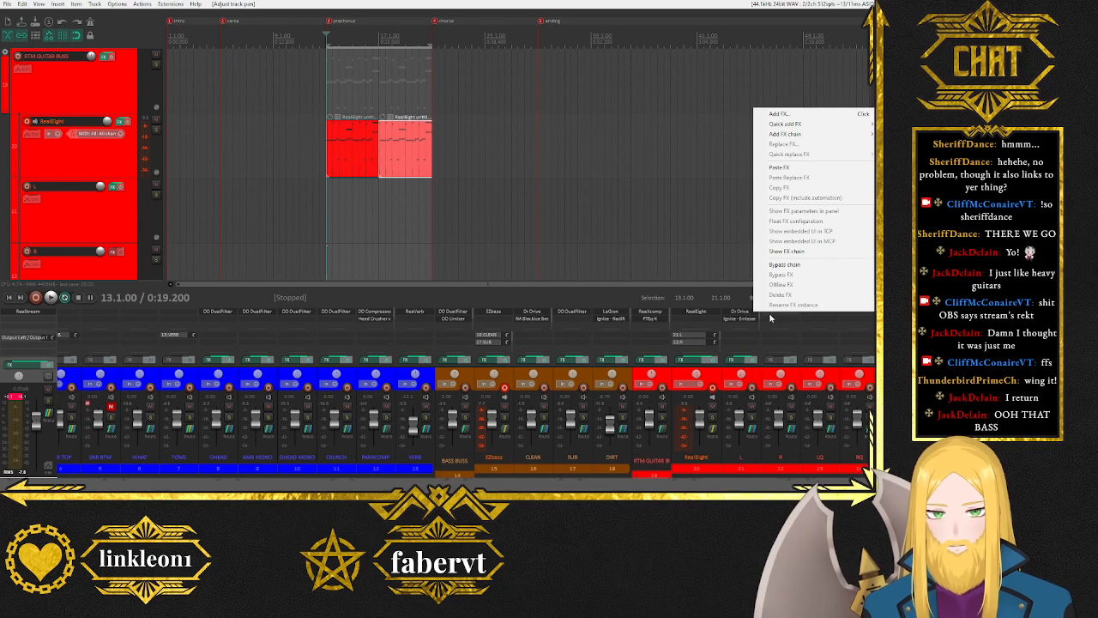
click(791, 168)
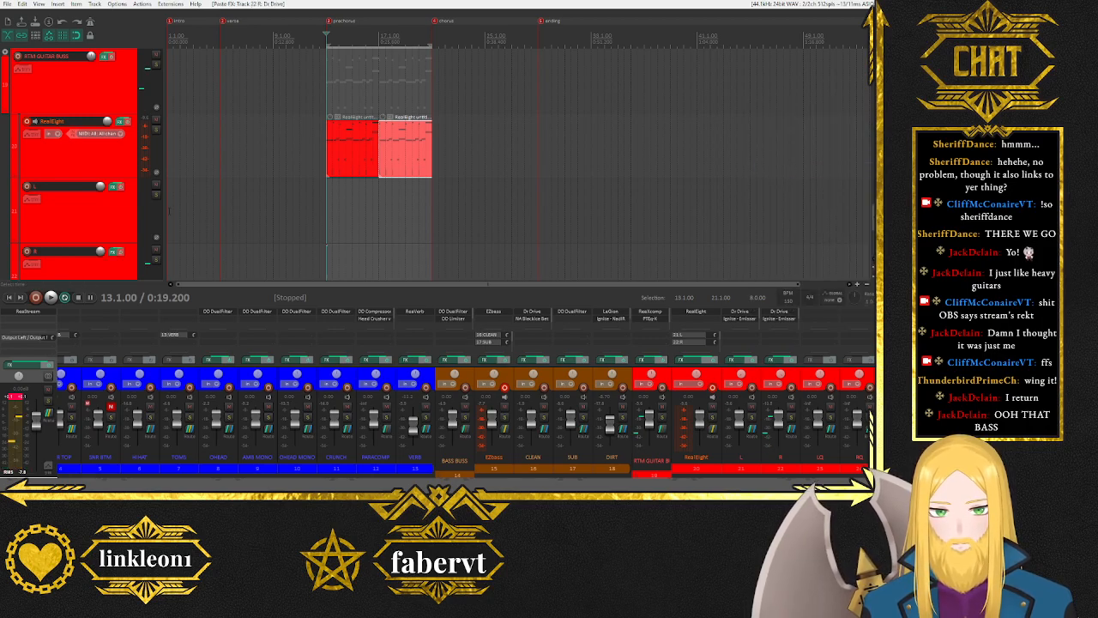
Switch RealEight to double-track mode, play the prechorus with both guitar sides, and clear the loop selection.
click(122, 123)
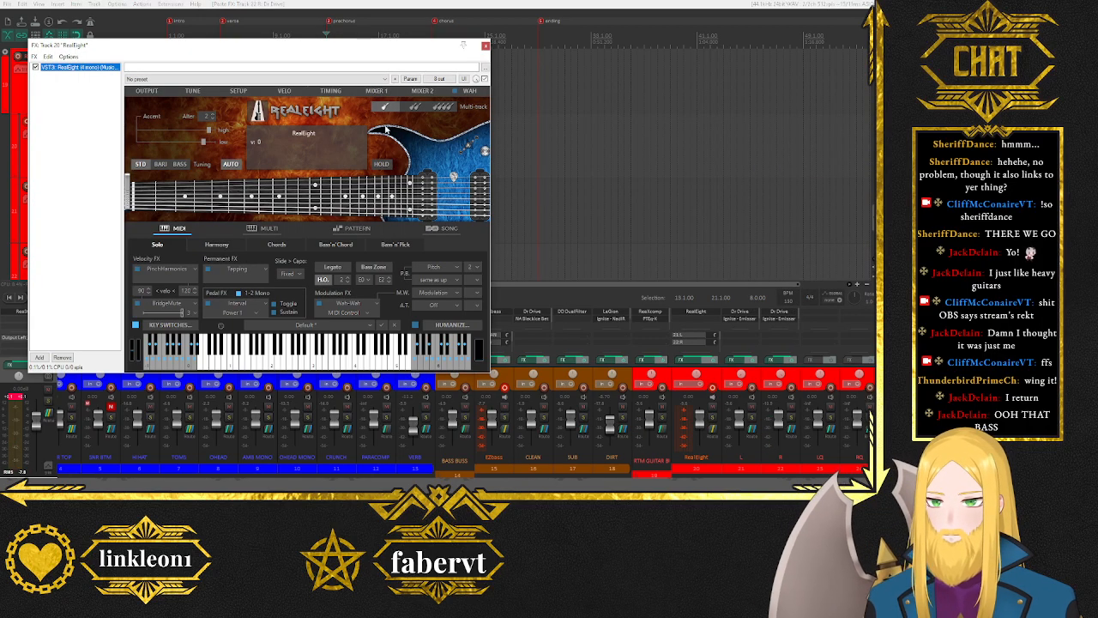
click(414, 107)
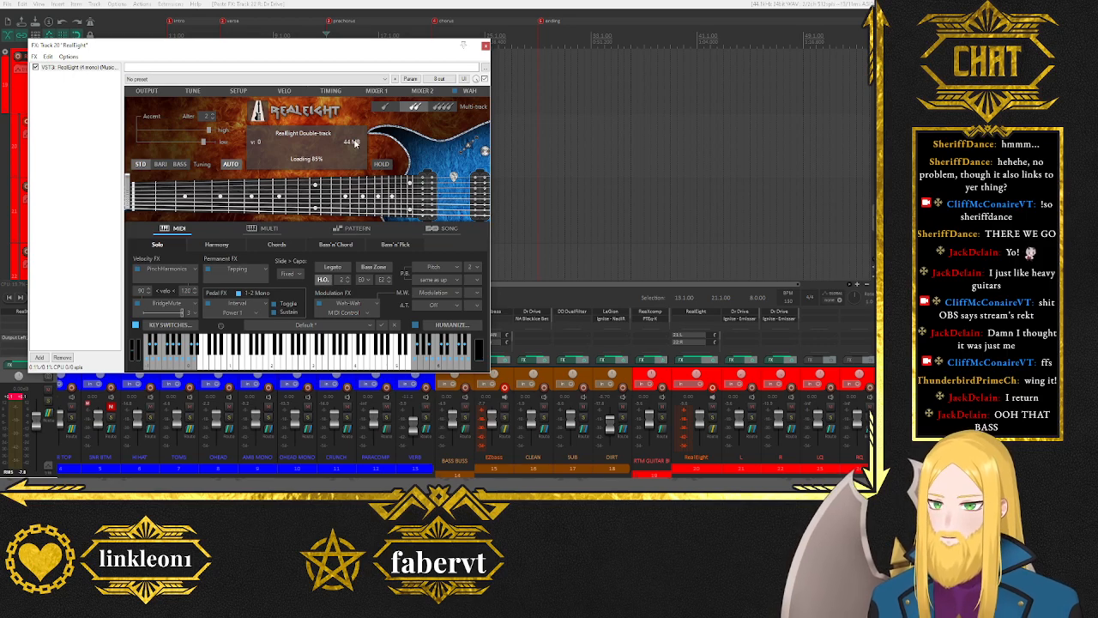
click(486, 44)
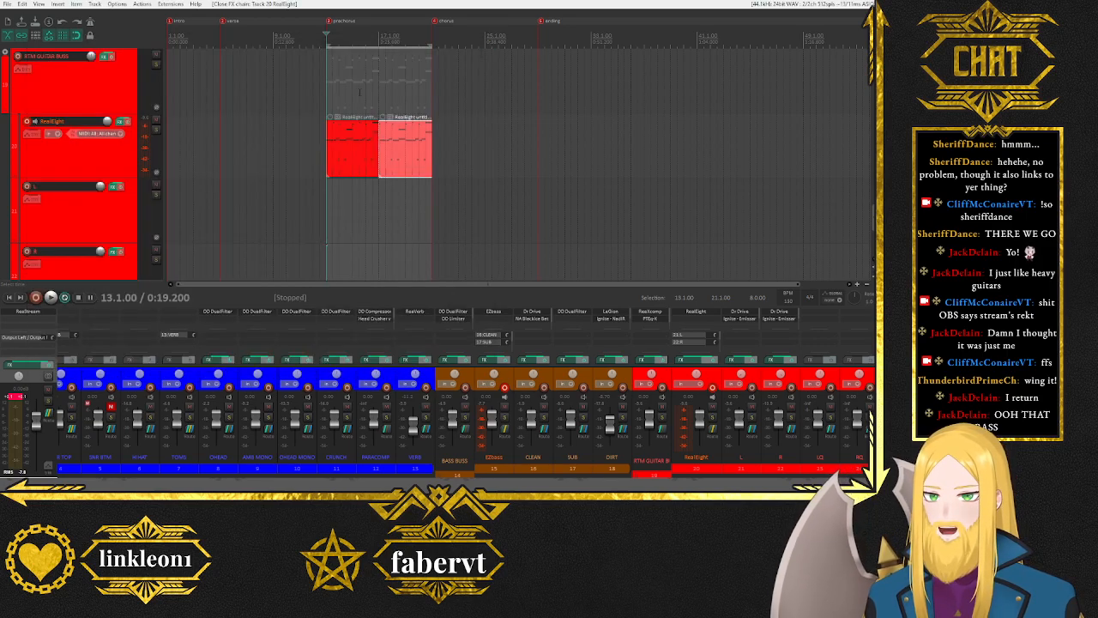
key(space)
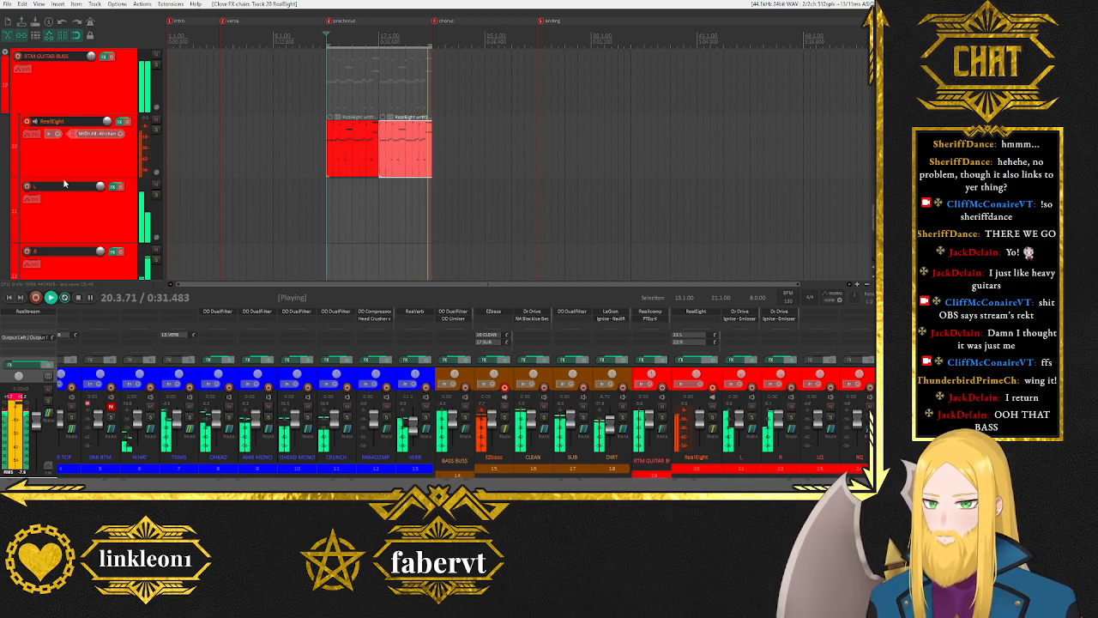
key(space)
key(Escape)
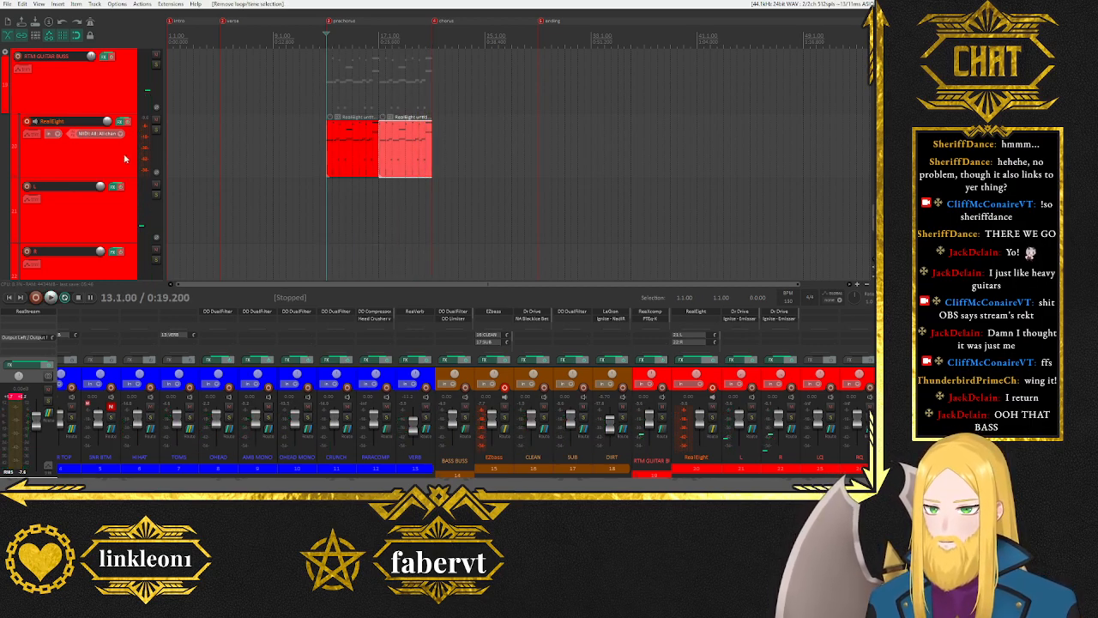
Reset the master peak meter and play parts of the song from the intro, verse and prechorus, finishing with playback stopped.
scroll(125, 167, up, 5)
scroll(124, 167, down, 2)
scroll(124, 168, up, 1)
scroll(124, 167, down, 2)
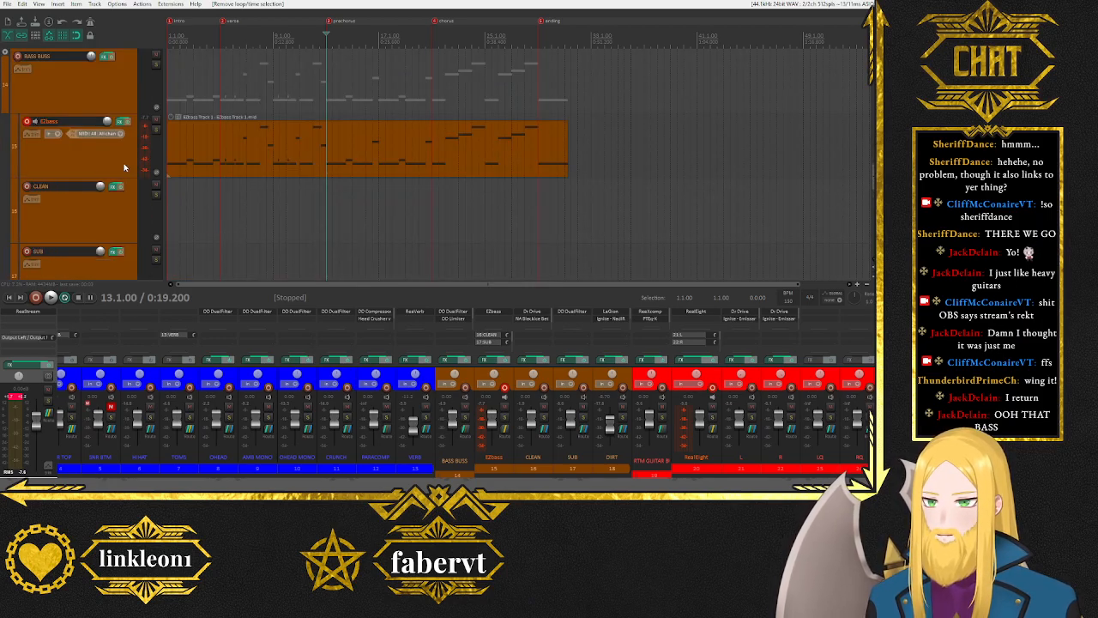
click(19, 397)
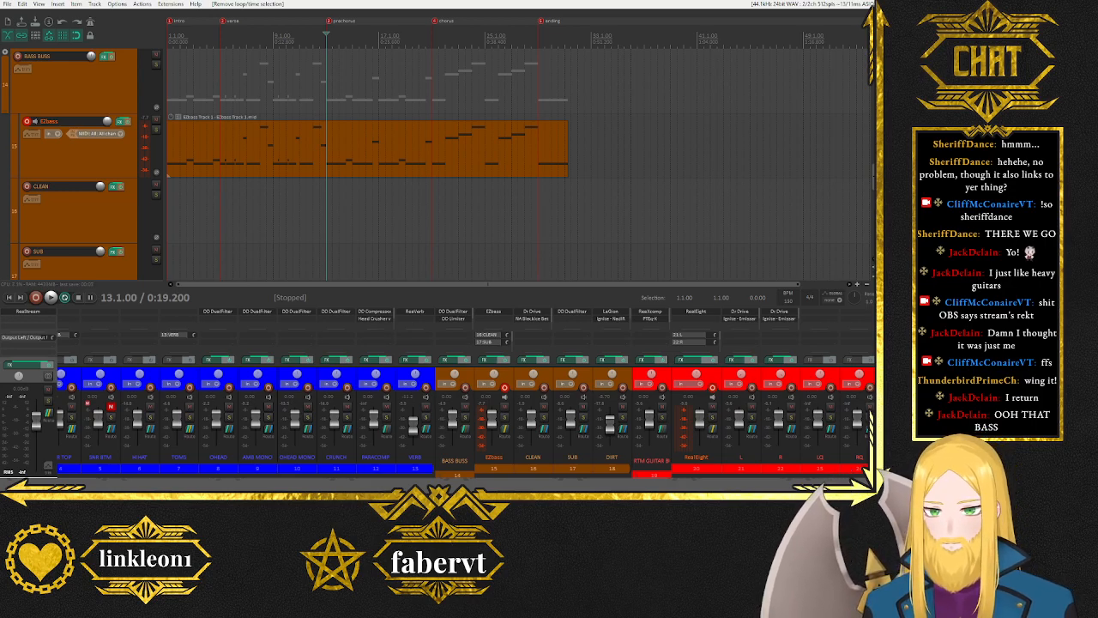
scroll(463, 412, left, 5)
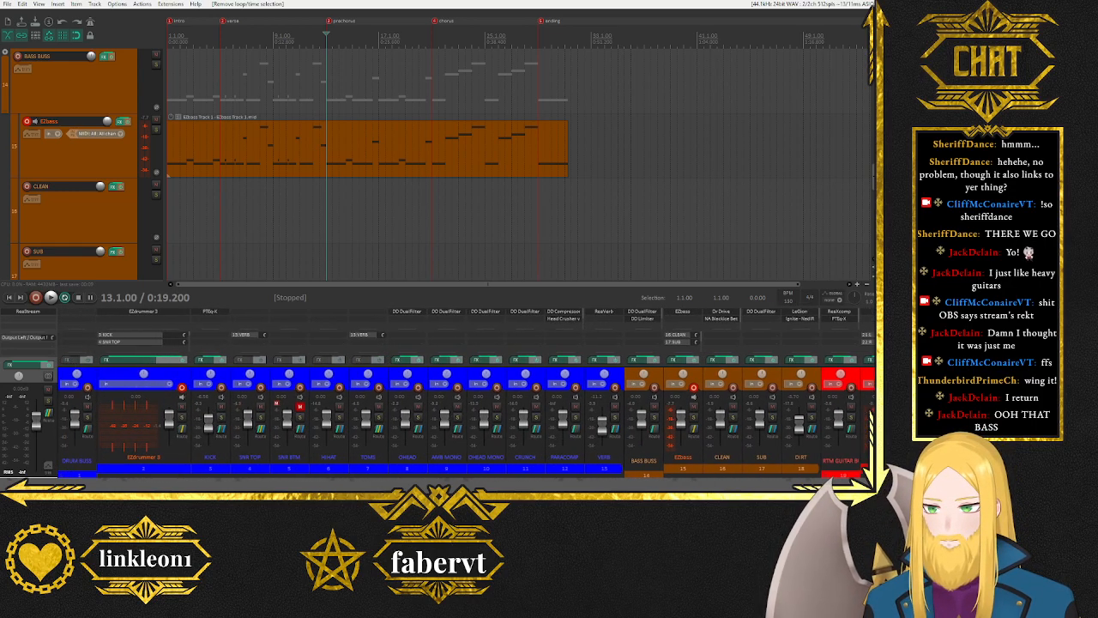
click(8, 297)
key(space)
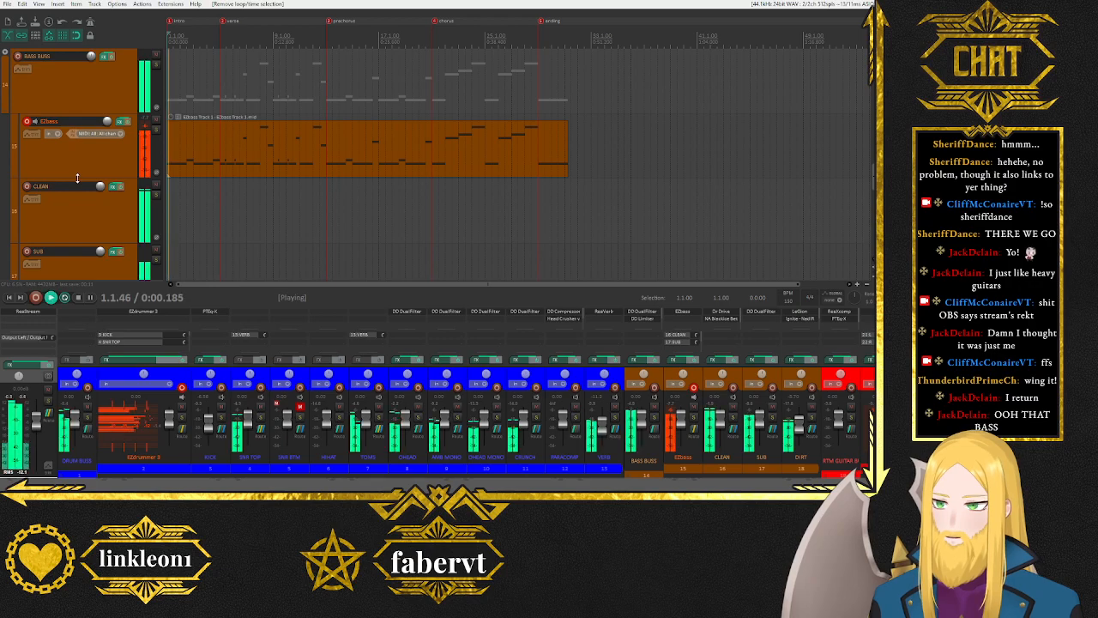
click(222, 77)
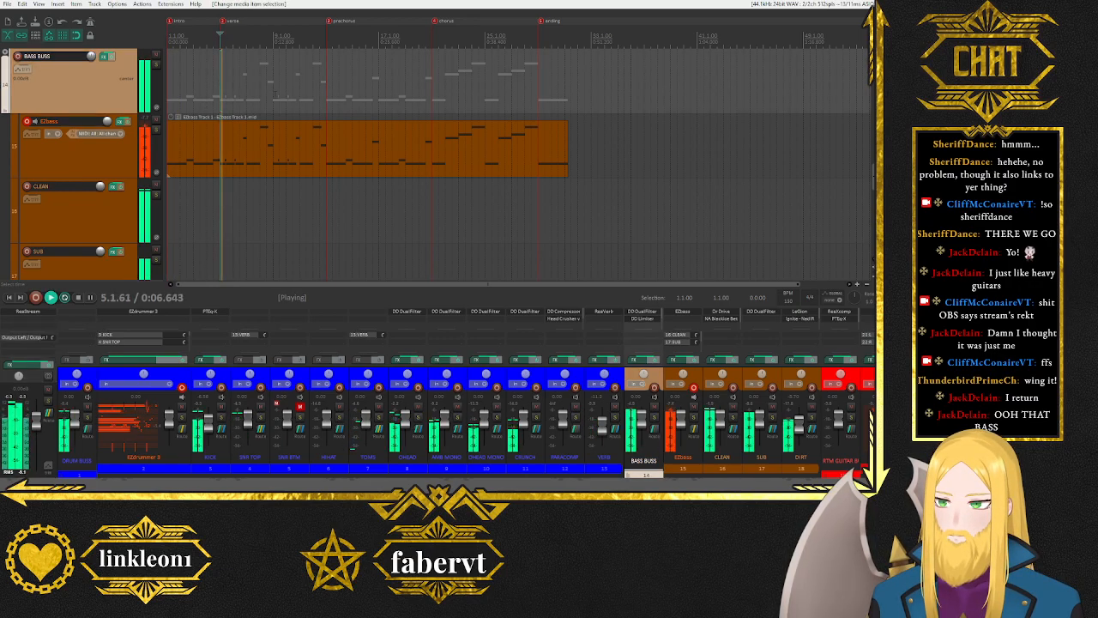
click(327, 73)
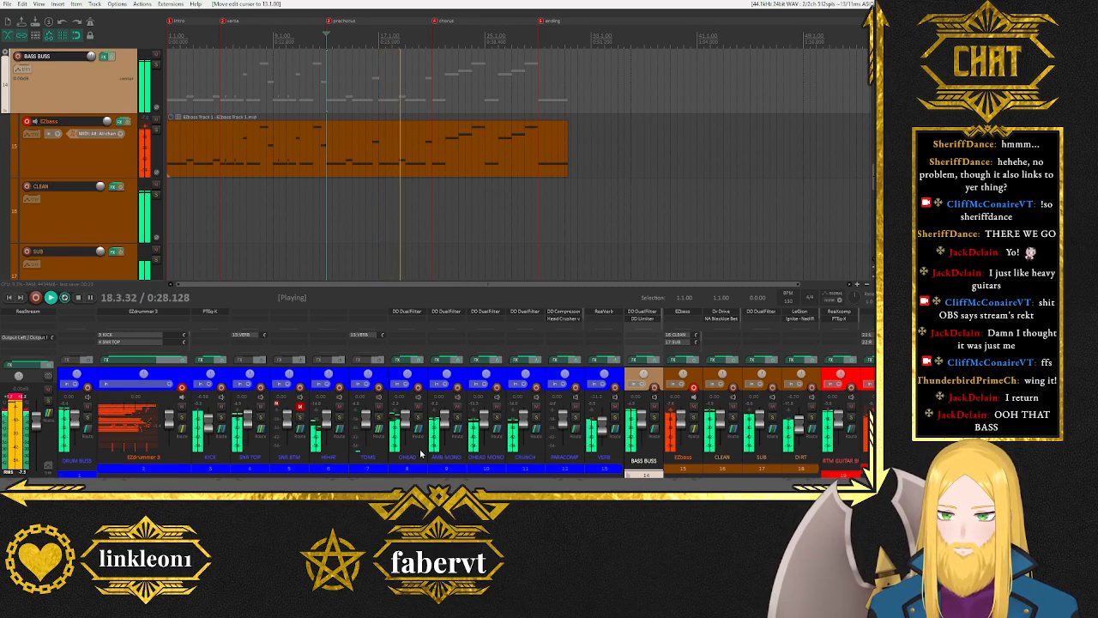
key(space)
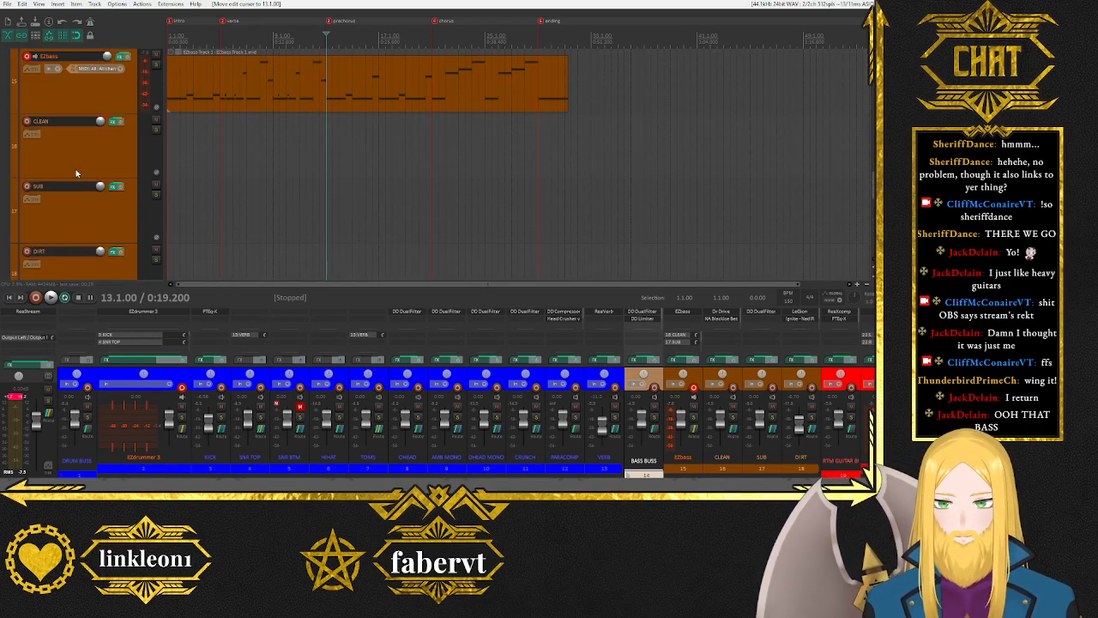
Select the verse as the time range, review the bass and guitar tracks, and play the verse.
scroll(75, 173, down, 1)
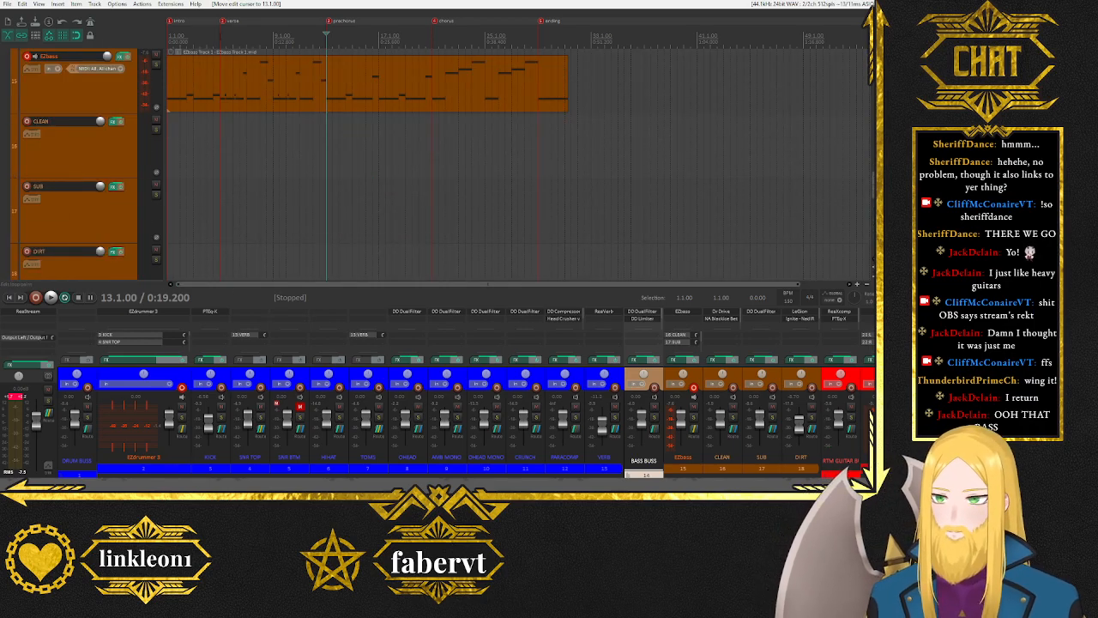
double_click(241, 37)
scroll(128, 79, down, 3)
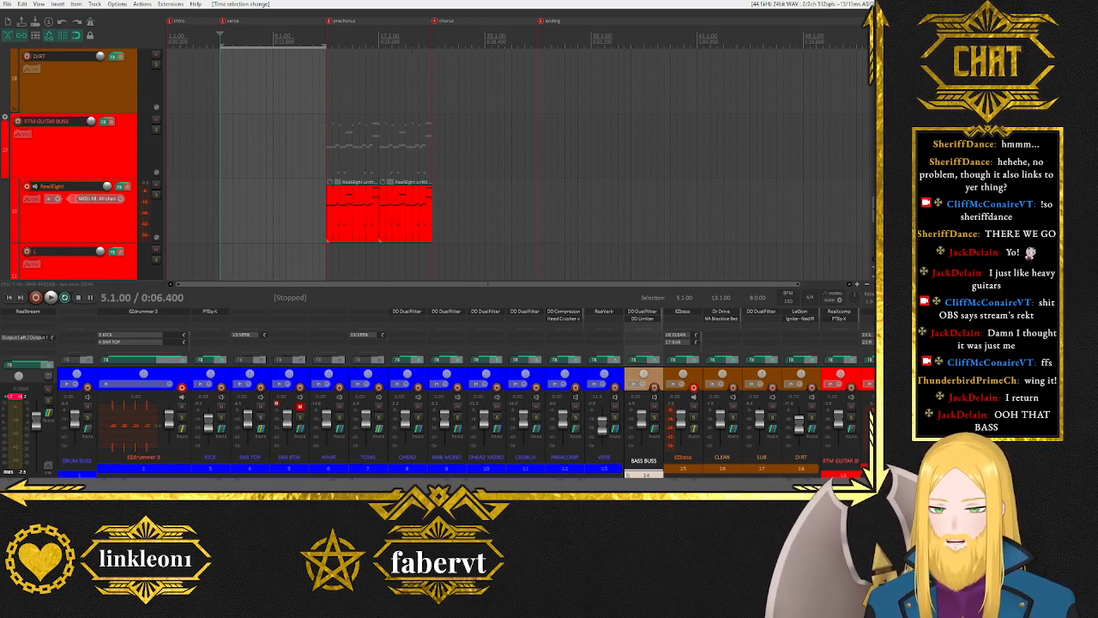
scroll(103, 148, up, 10)
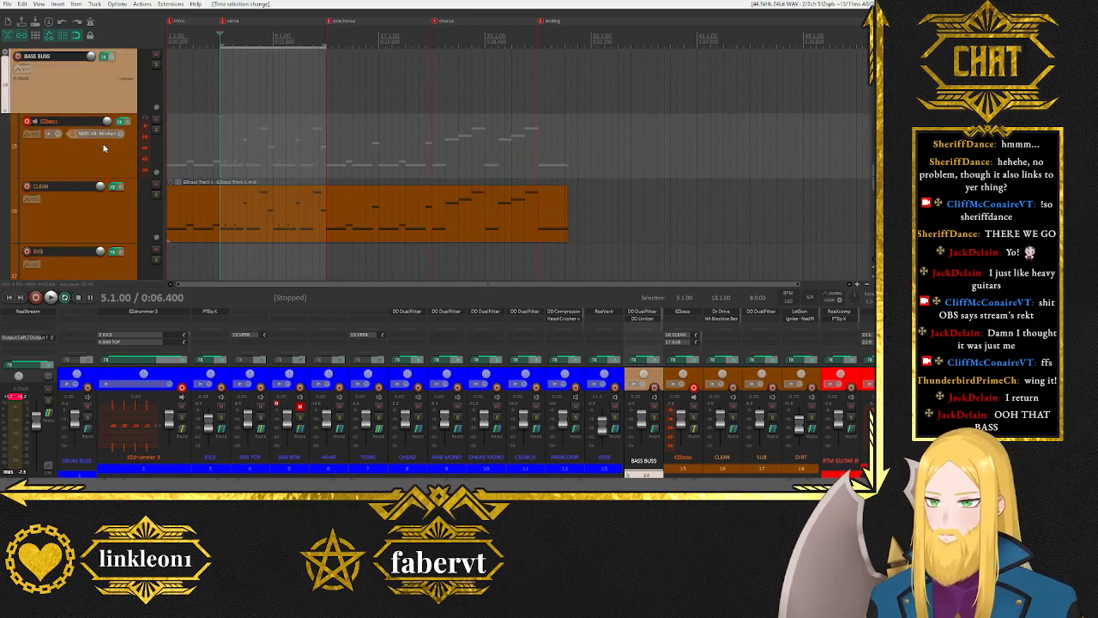
scroll(103, 148, down, 10)
scroll(103, 149, up, 2)
scroll(104, 148, down, 2)
scroll(106, 147, up, 1)
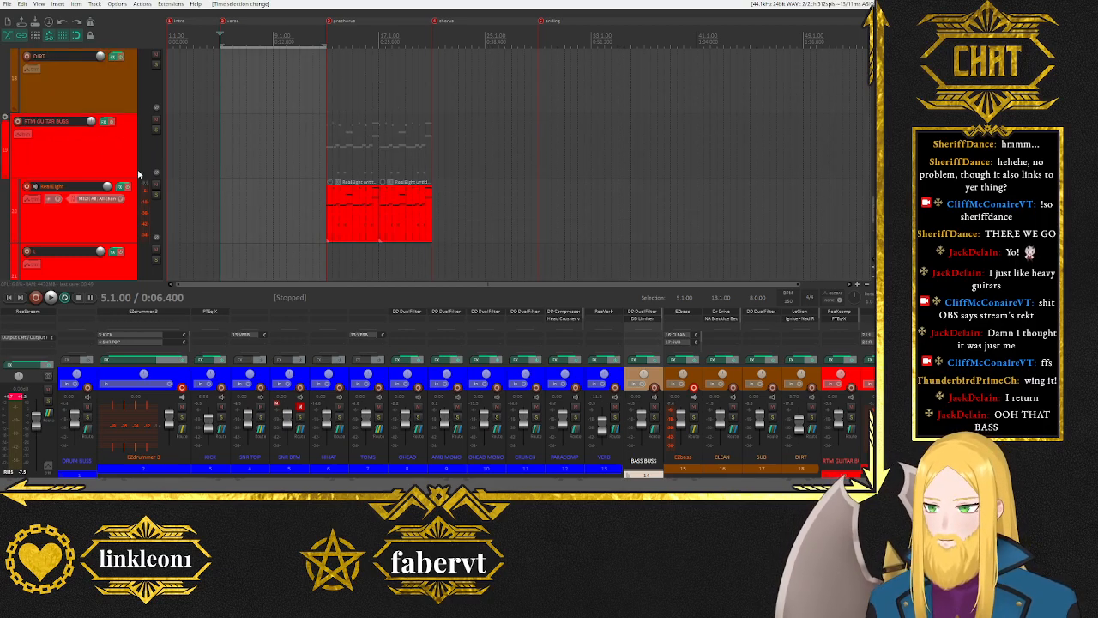
key(space)
scroll(131, 219, up, 6)
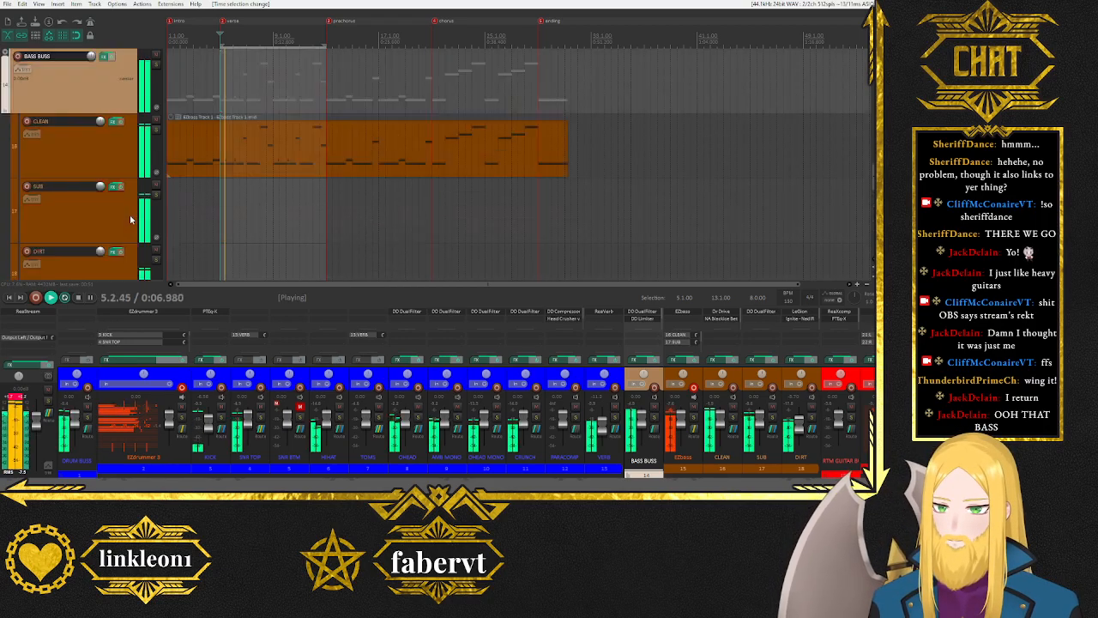
scroll(130, 219, down, 2)
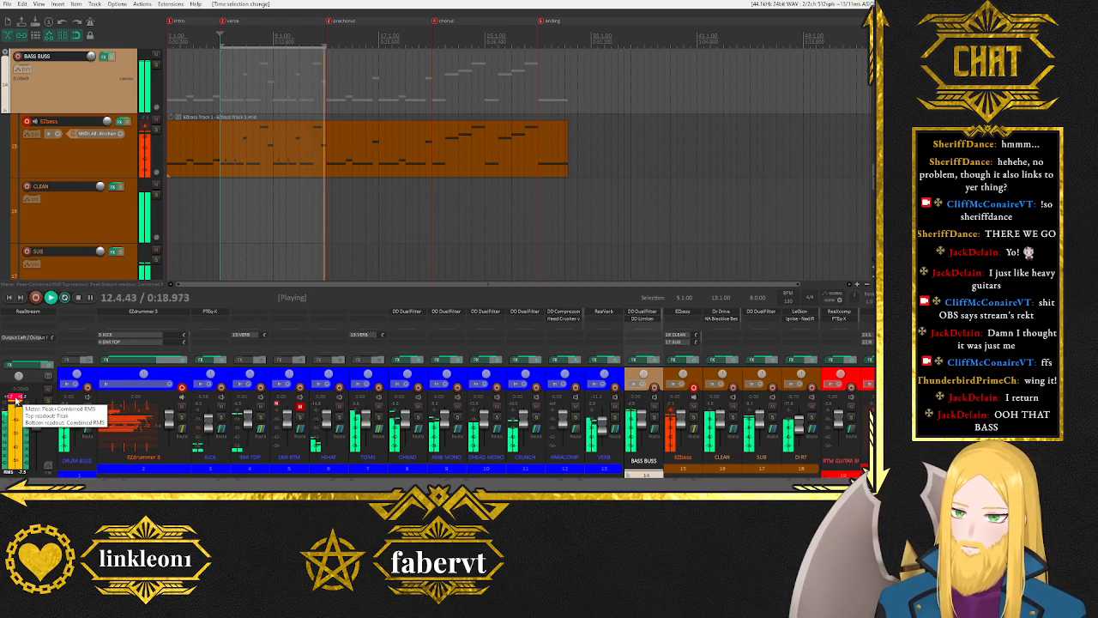
key(space)
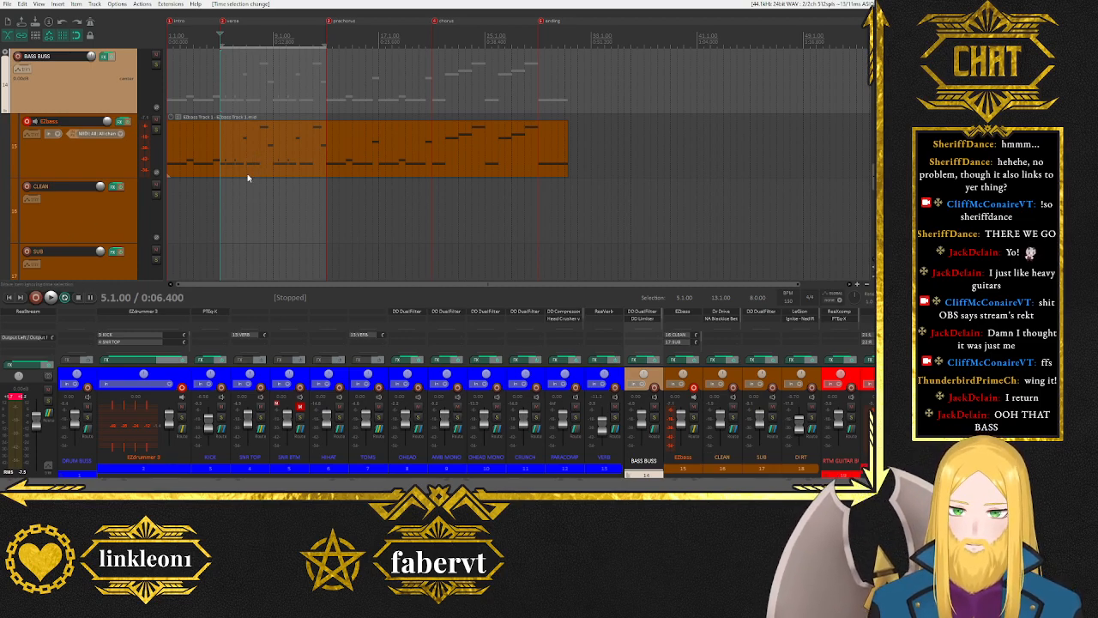
Shorten the time selection to the verse's first four bars and copy that EZbass MIDI section onto RealEight, aligned to the verse start.
drag(324, 44, 273, 45)
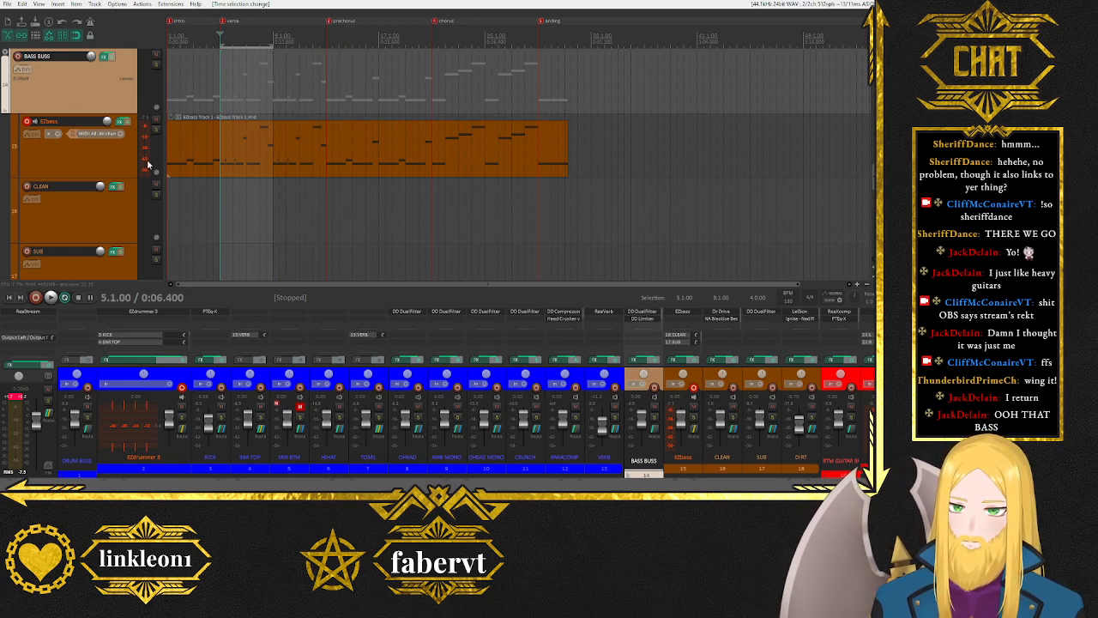
scroll(123, 184, down, 1)
drag(245, 100, 260, 262)
scroll(118, 211, down, 2)
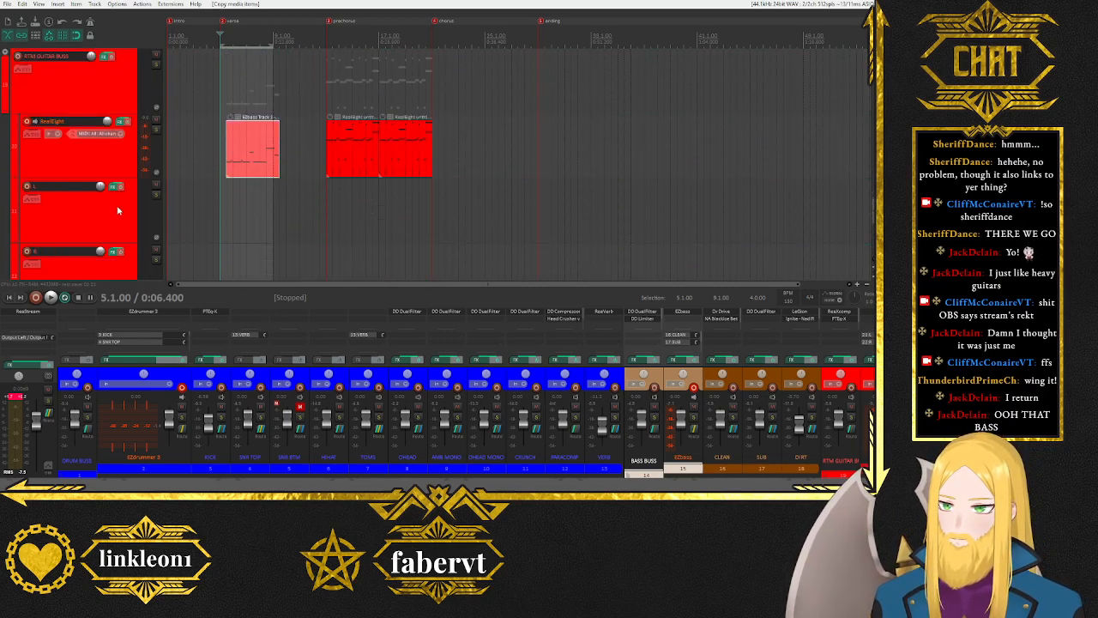
drag(254, 163, 247, 163)
Open the copied verse part in the MIDI editor, solo RealEight and briefly play it from the verse start.
double_click(228, 167)
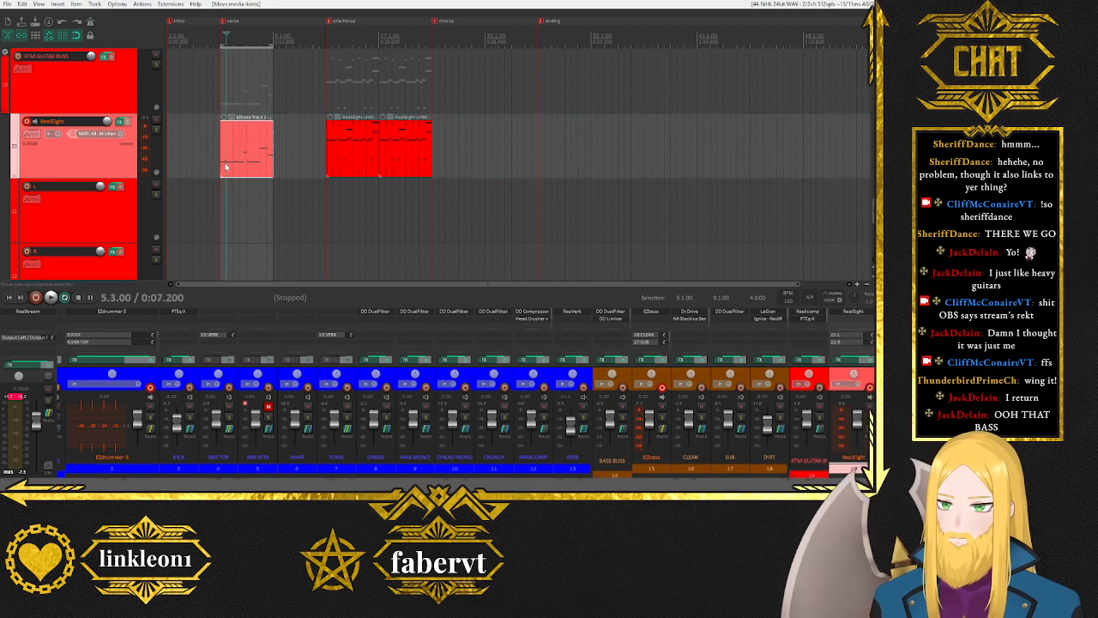
scroll(632, 316, up, 6)
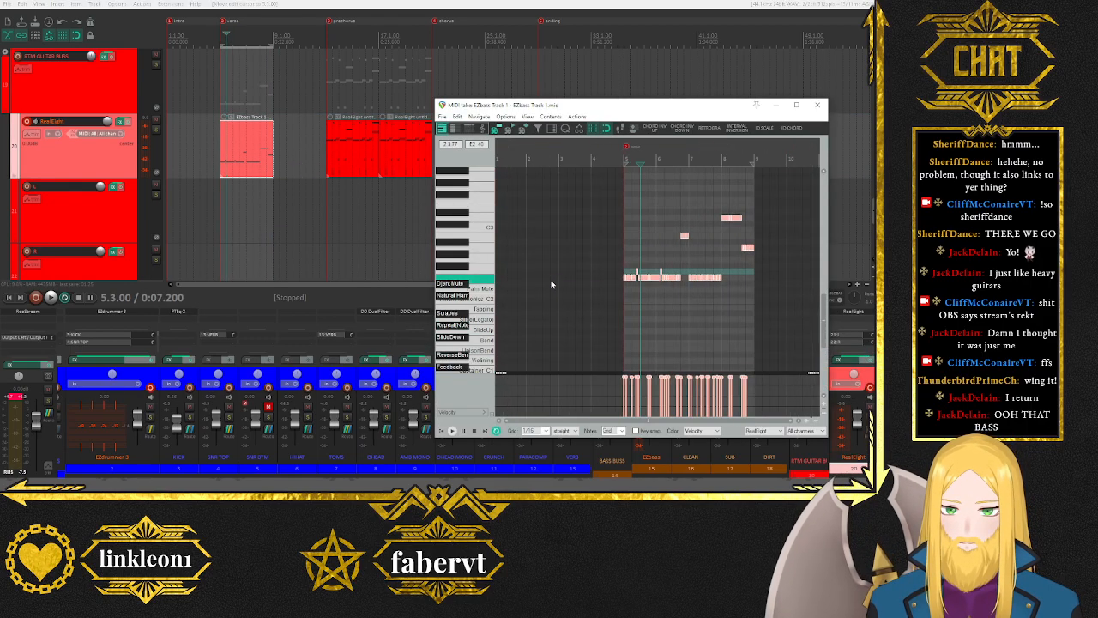
scroll(631, 316, down, 4)
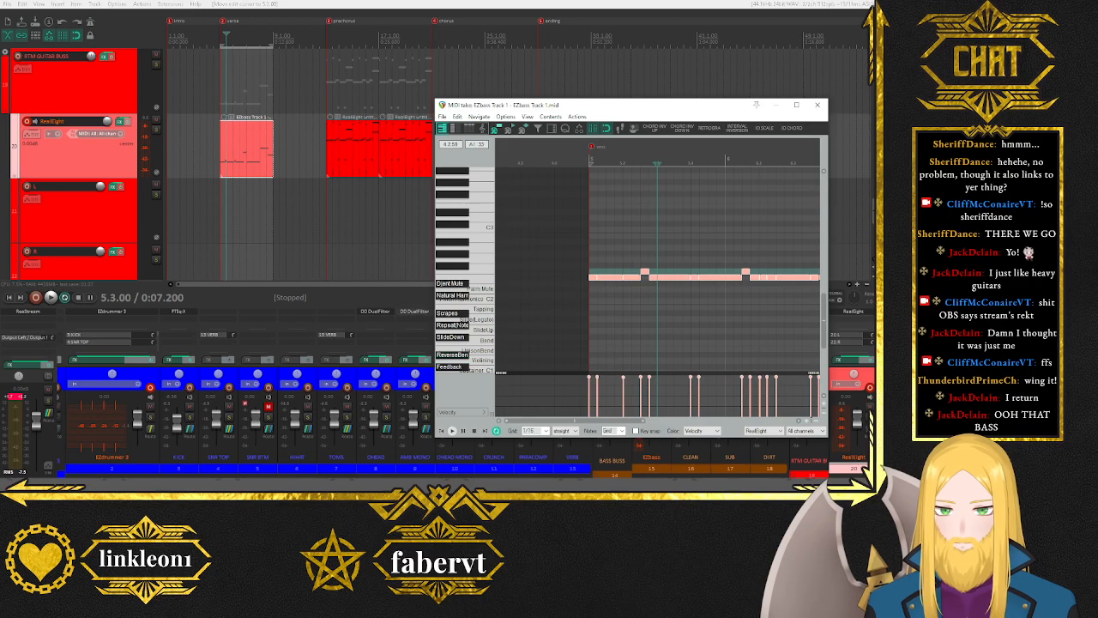
click(155, 130)
click(441, 431)
key(space)
key(space)
Transpose the copied verse notes up 12 semitones and audition the result on the soloed RealEight track.
key(ctrl+t)
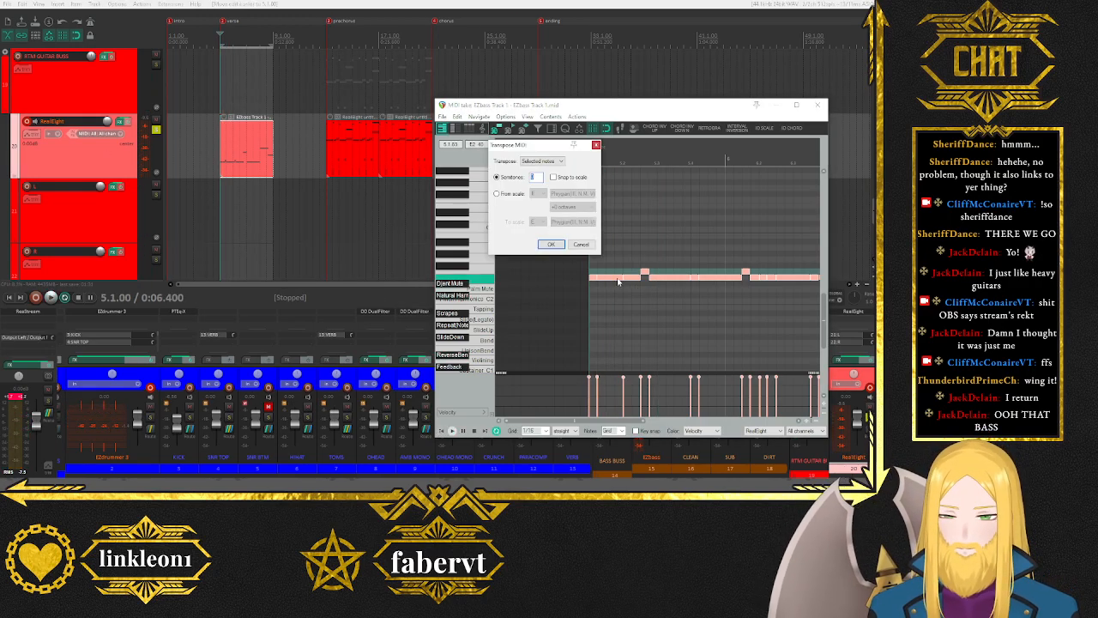
text(12)
key(Return)
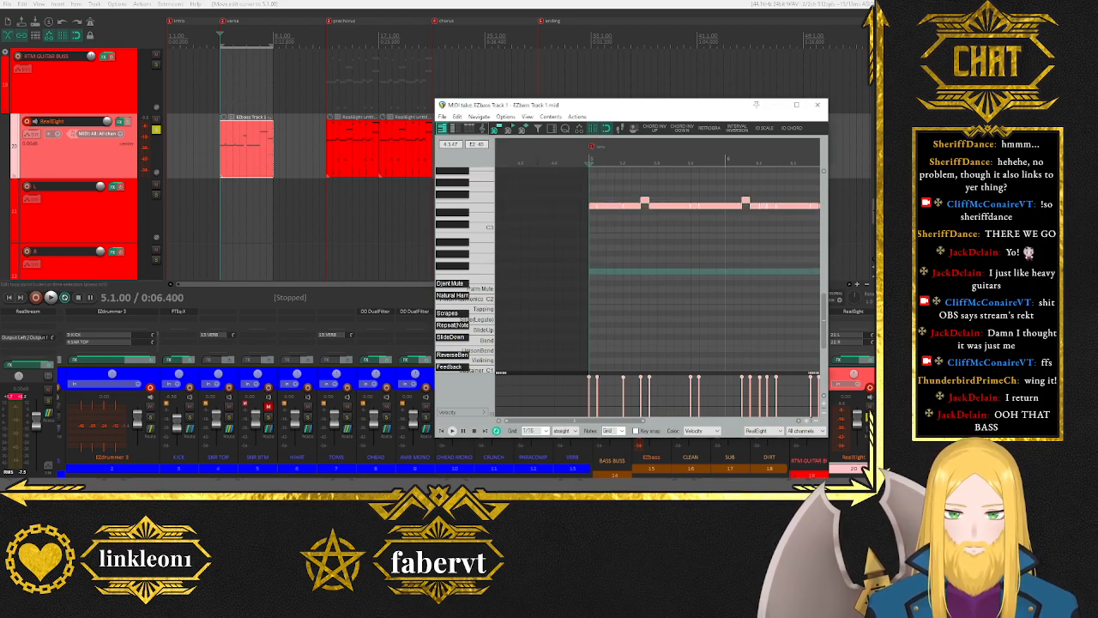
click(488, 278)
click(489, 277)
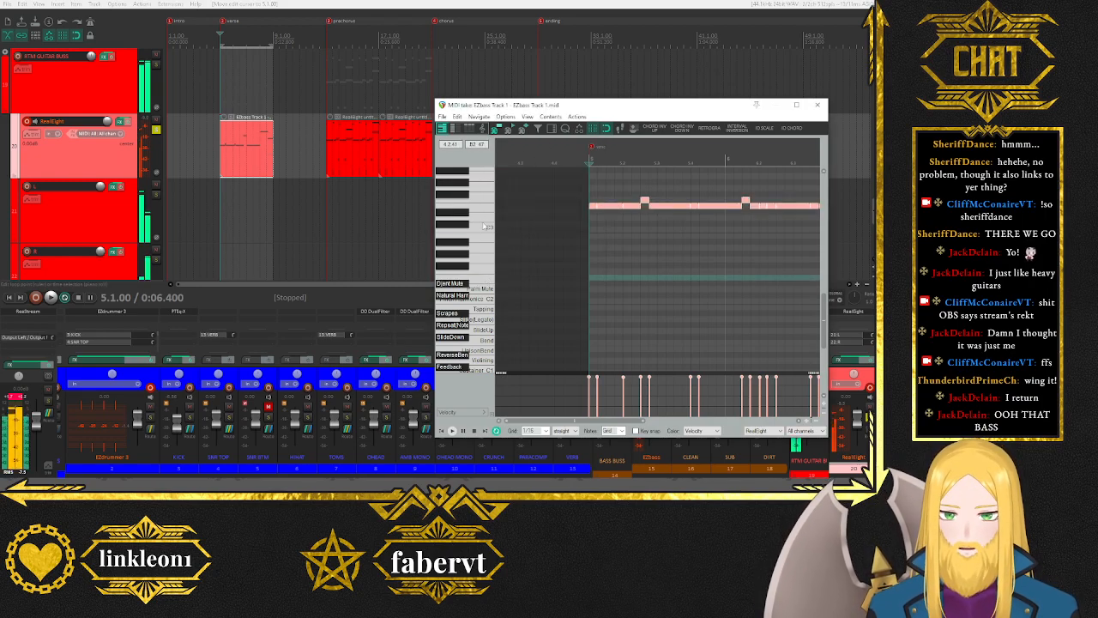
scroll(490, 210, up, 4)
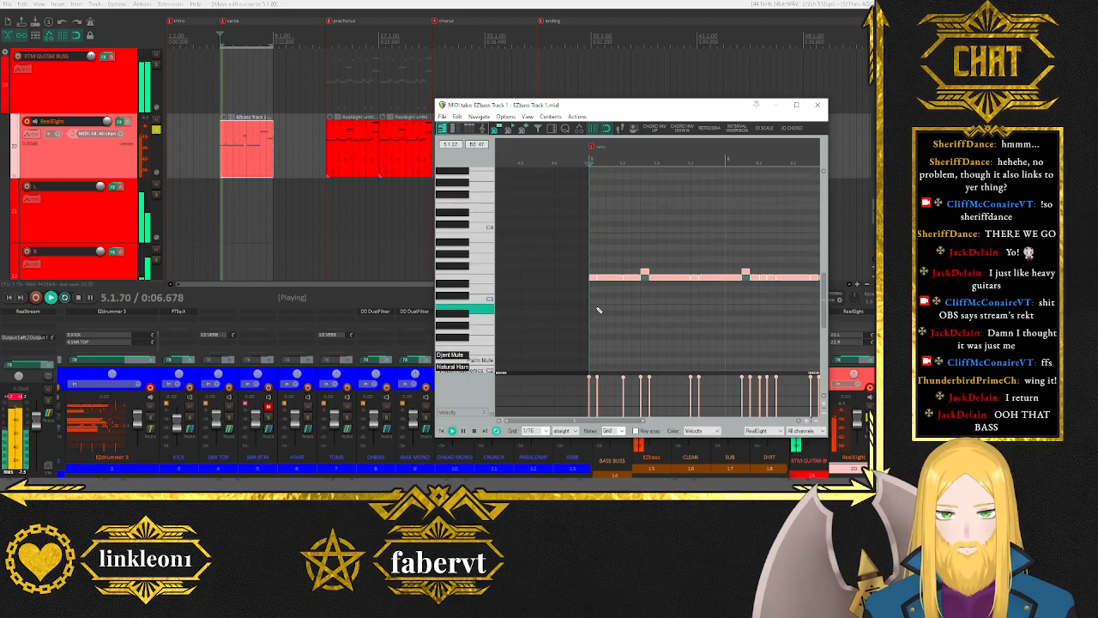
scroll(657, 274, down, 3)
scroll(611, 416, down, 3)
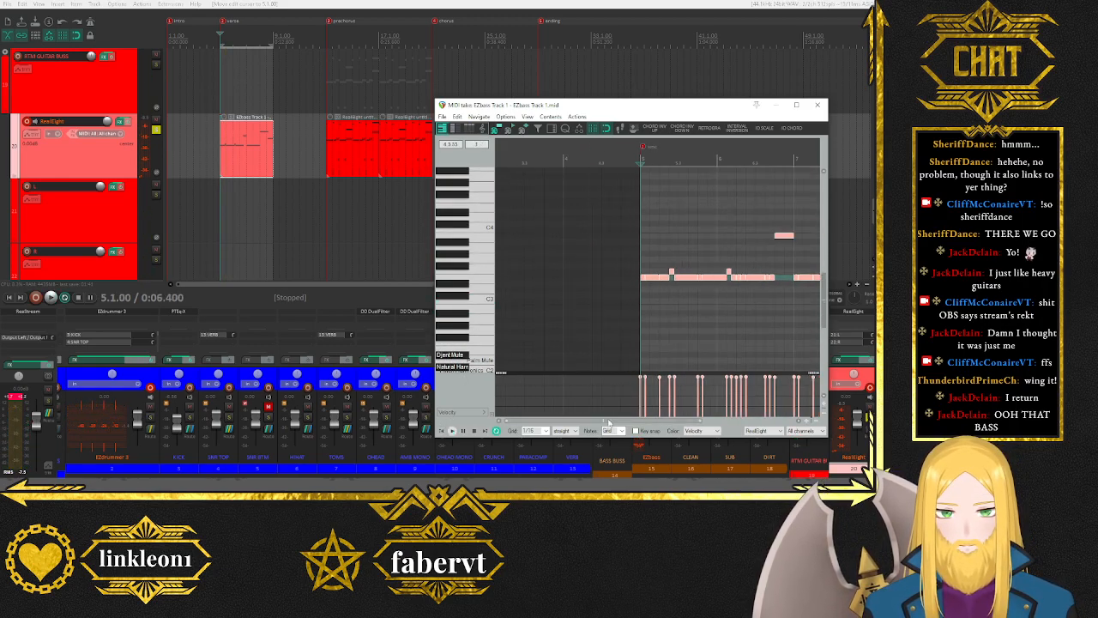
Split the longer low notes in the first two beats of bar 5 into sixteenths and briefly play the result from the verse start.
scroll(565, 352, up, 3)
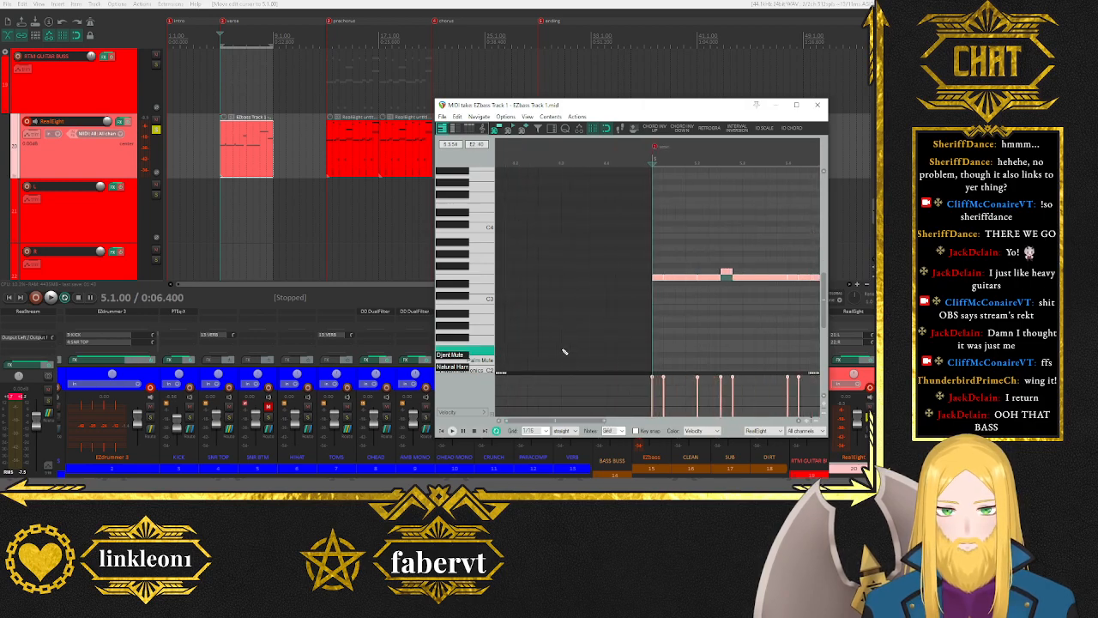
click(675, 160)
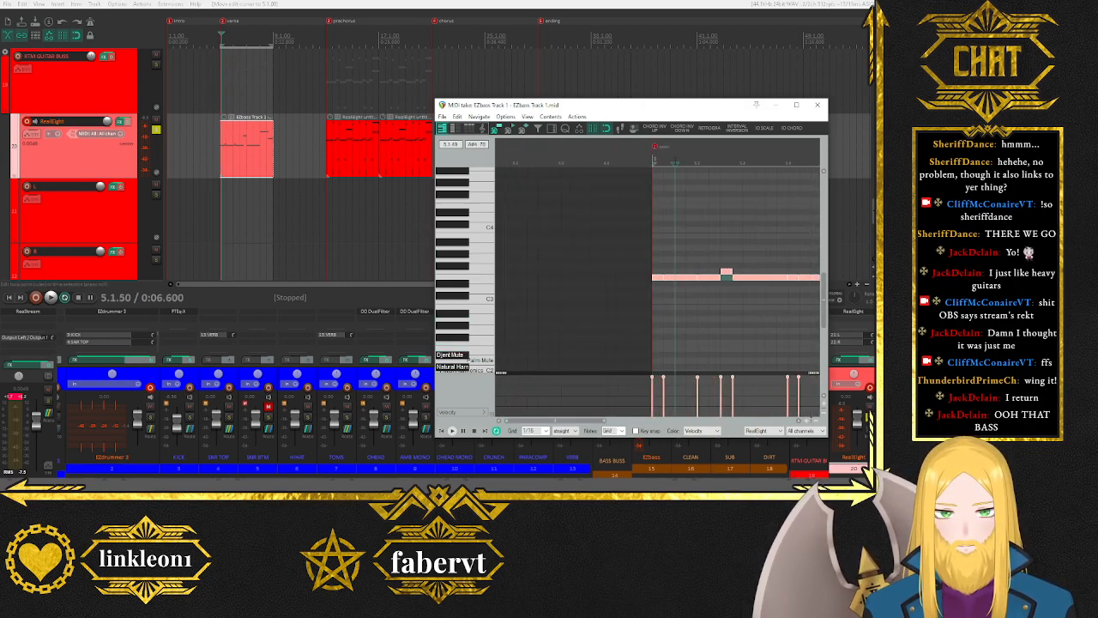
click(675, 279)
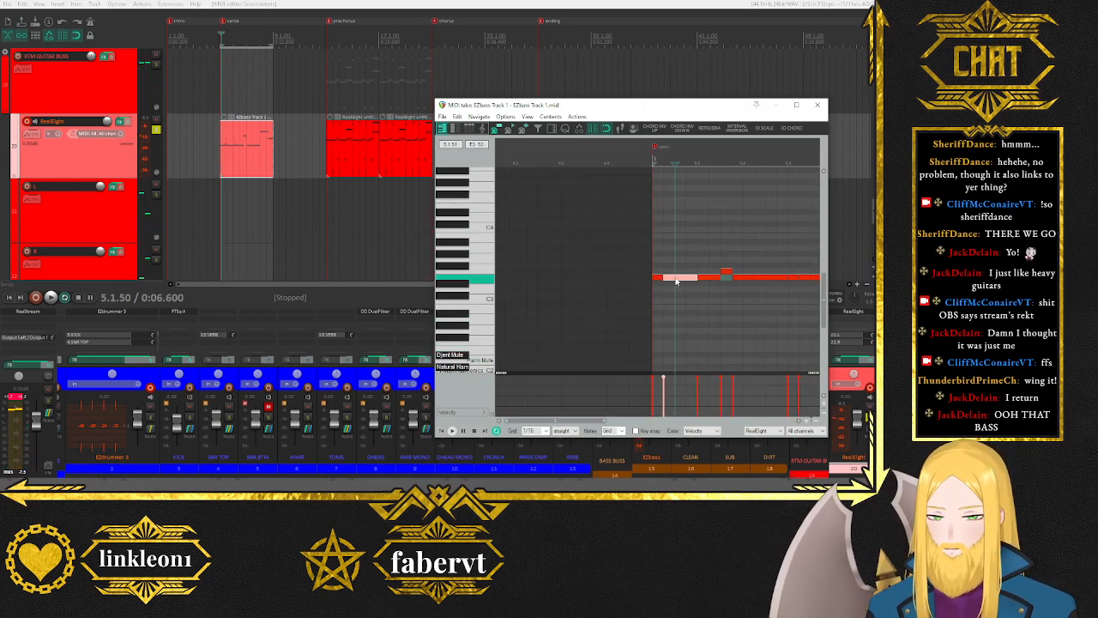
click(685, 262)
click(709, 277)
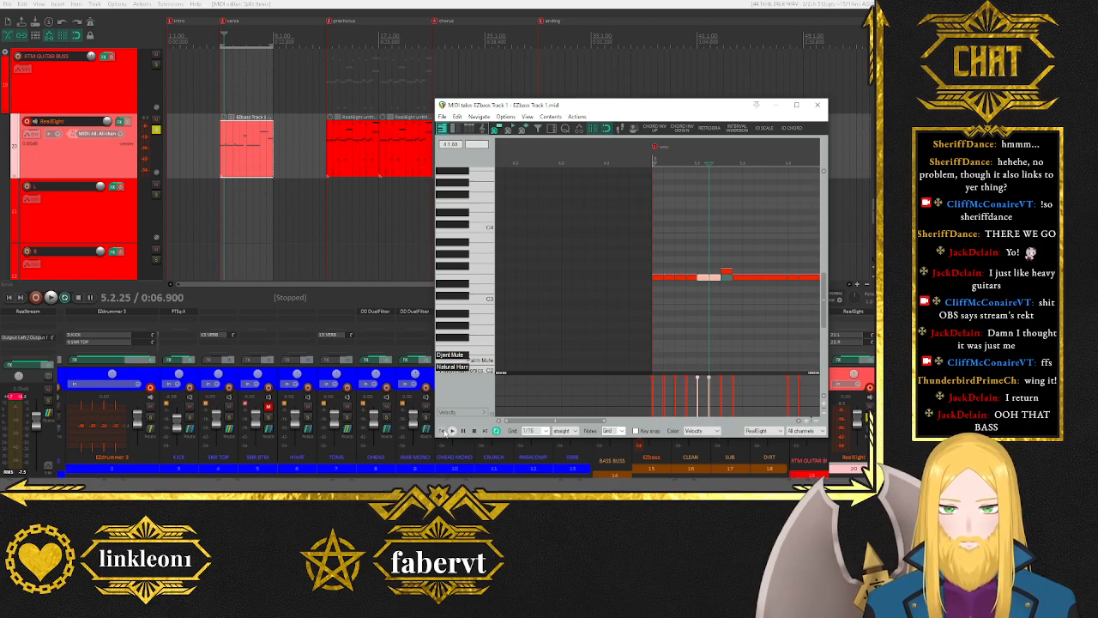
click(444, 431)
key(space)
key(space)
Split the long low note around beat 3 of bar 5 into sixteenths, audition it, and split the note crossing the start of bar 6.
scroll(662, 356, down, 3)
drag(649, 422, 655, 421)
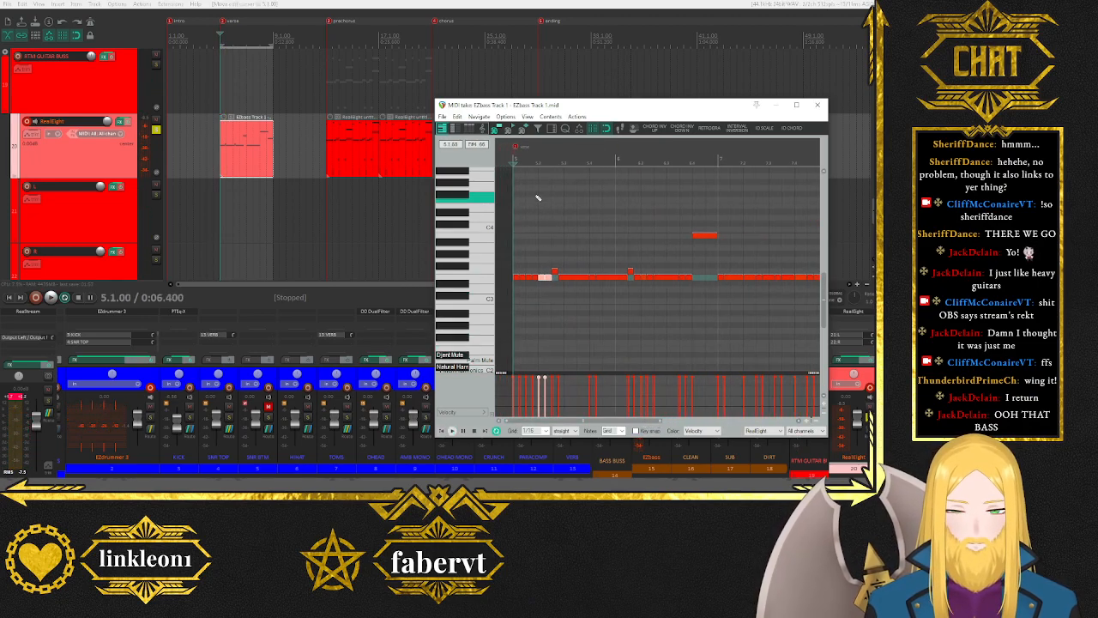
click(564, 278)
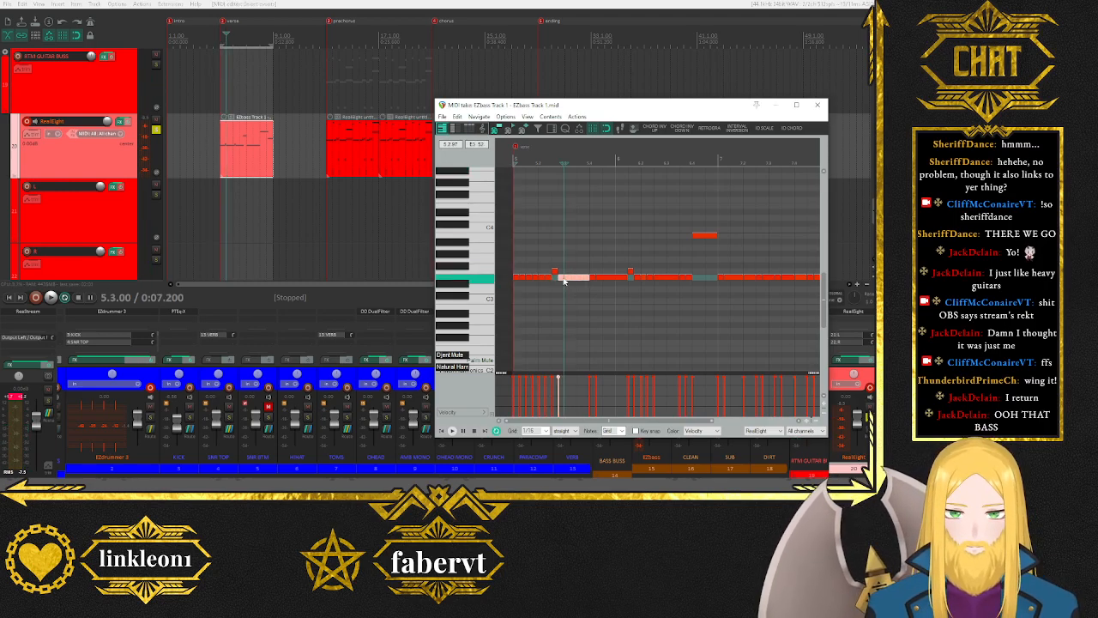
click(569, 164)
click(575, 163)
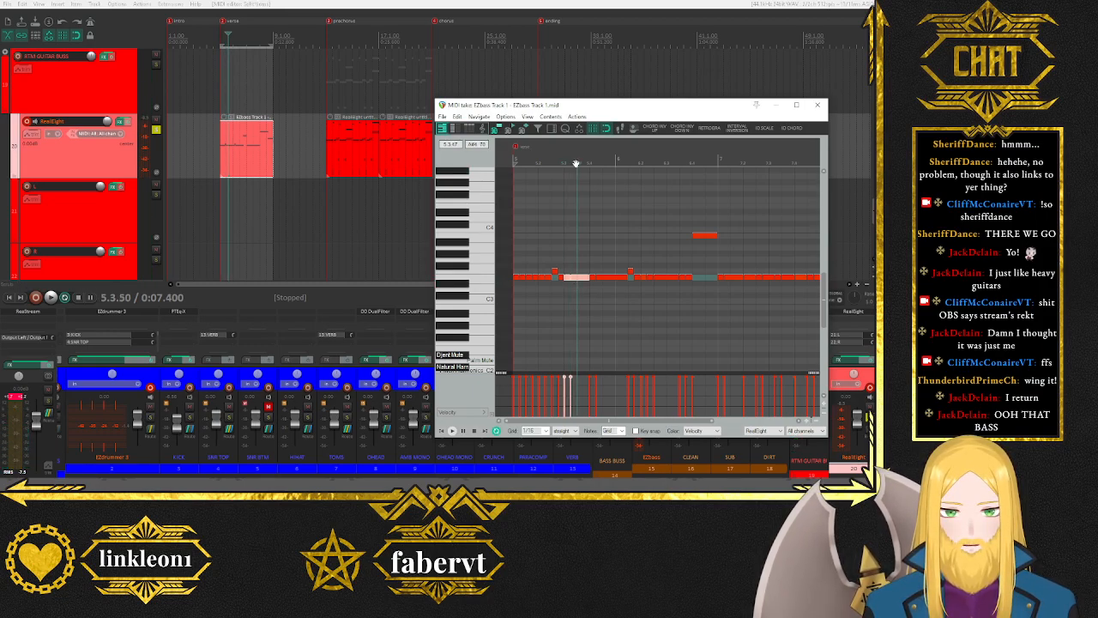
click(590, 163)
click(583, 163)
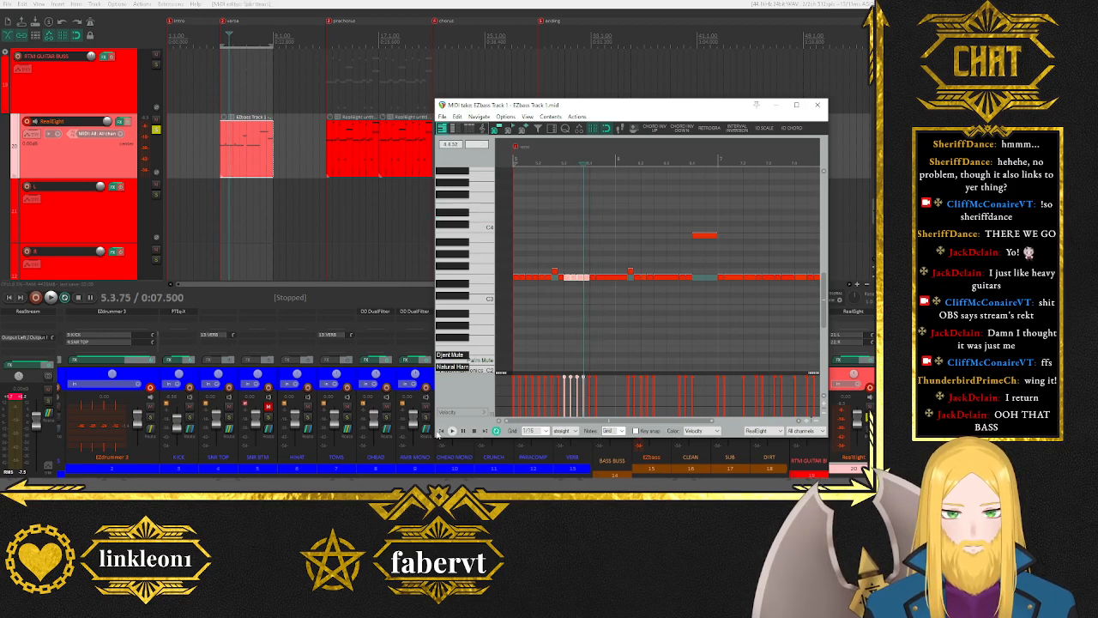
click(440, 432)
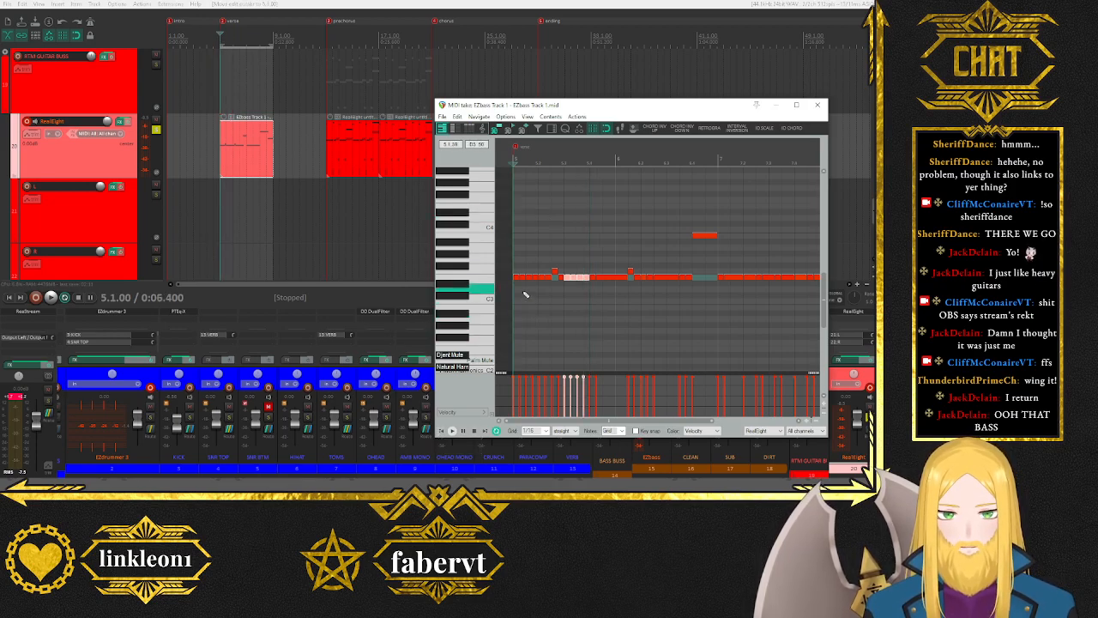
key(space)
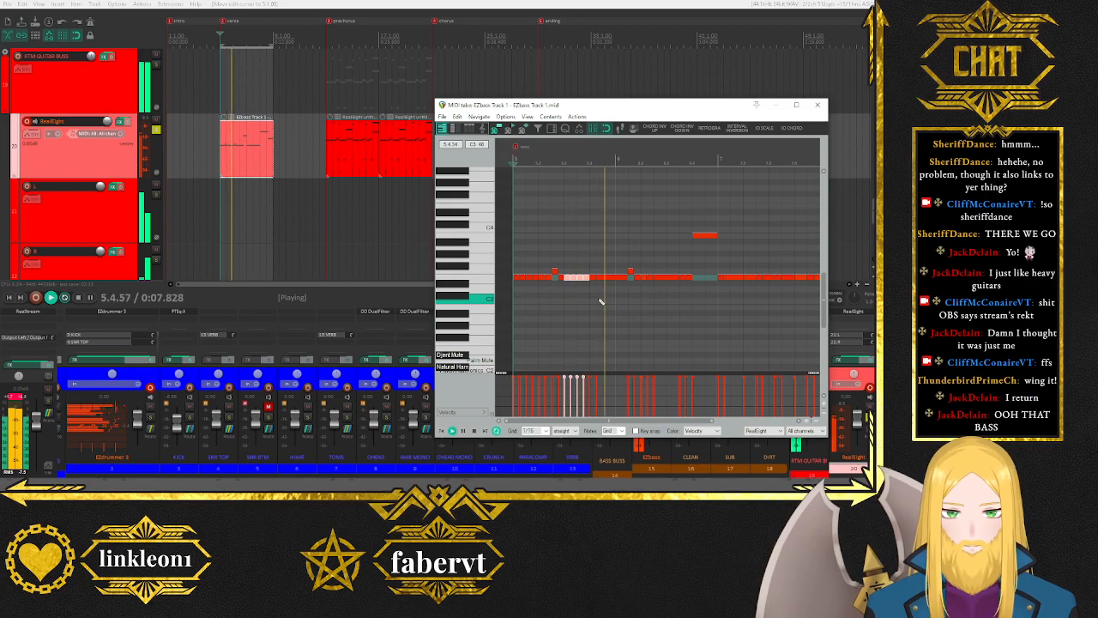
key(space)
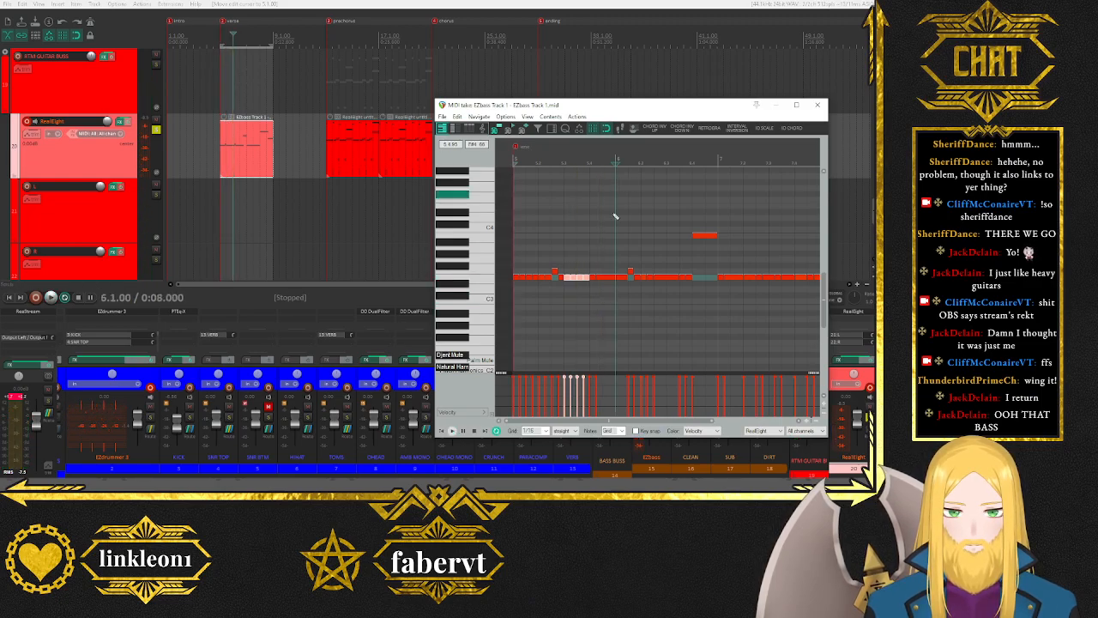
click(615, 278)
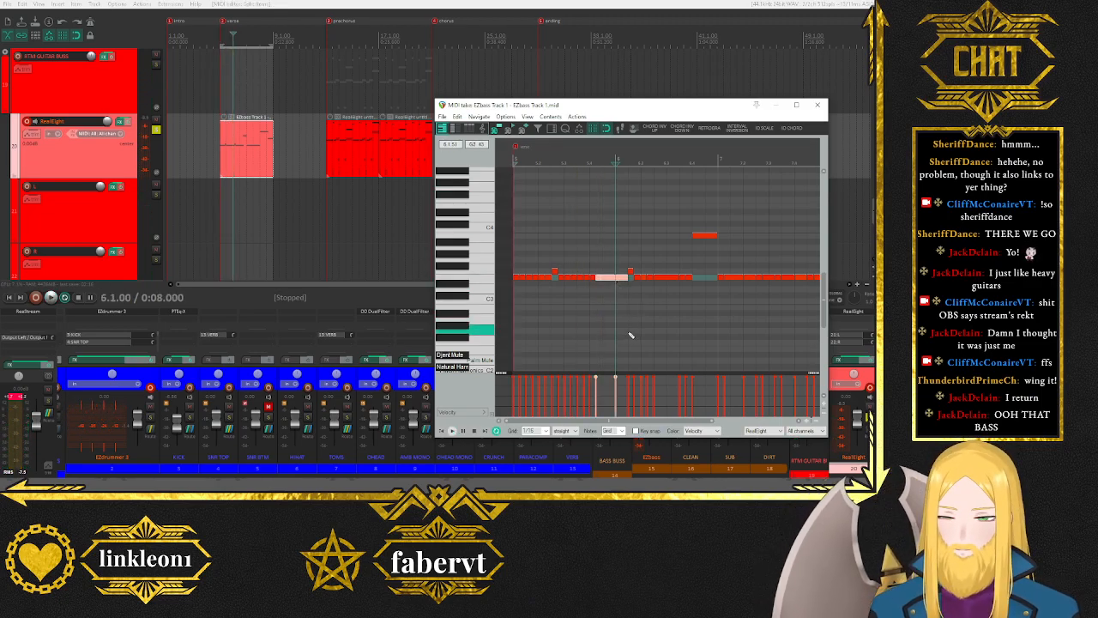
Try to pick every second note of bar 5 with the note selector's four-step pattern, keeping only steps 2 and 4.
scroll(477, 287, down, 2)
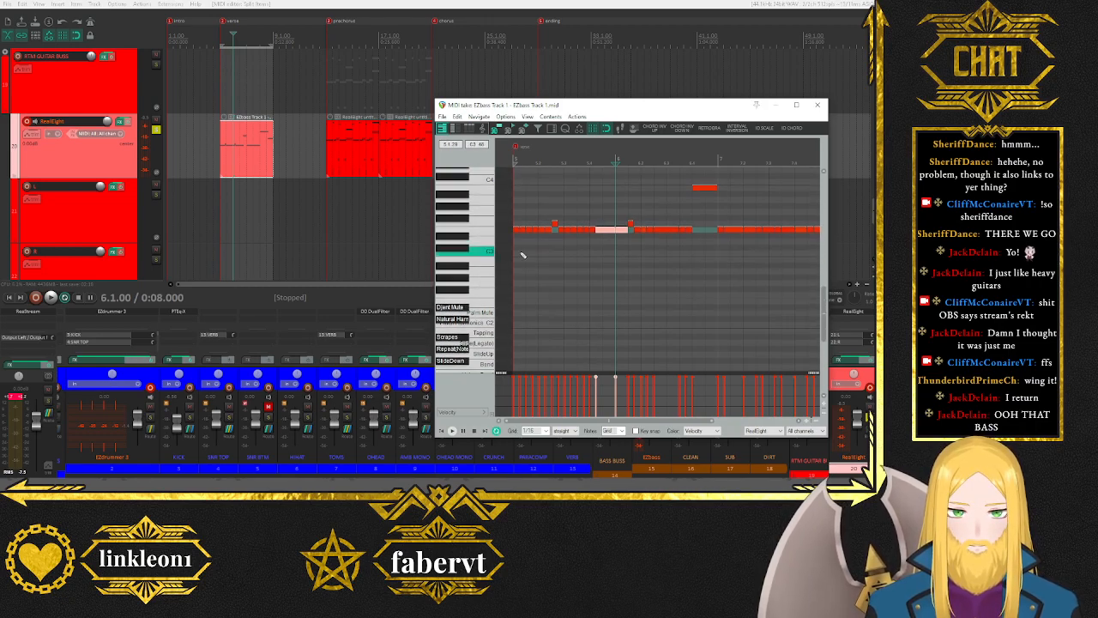
drag(515, 222, 615, 270)
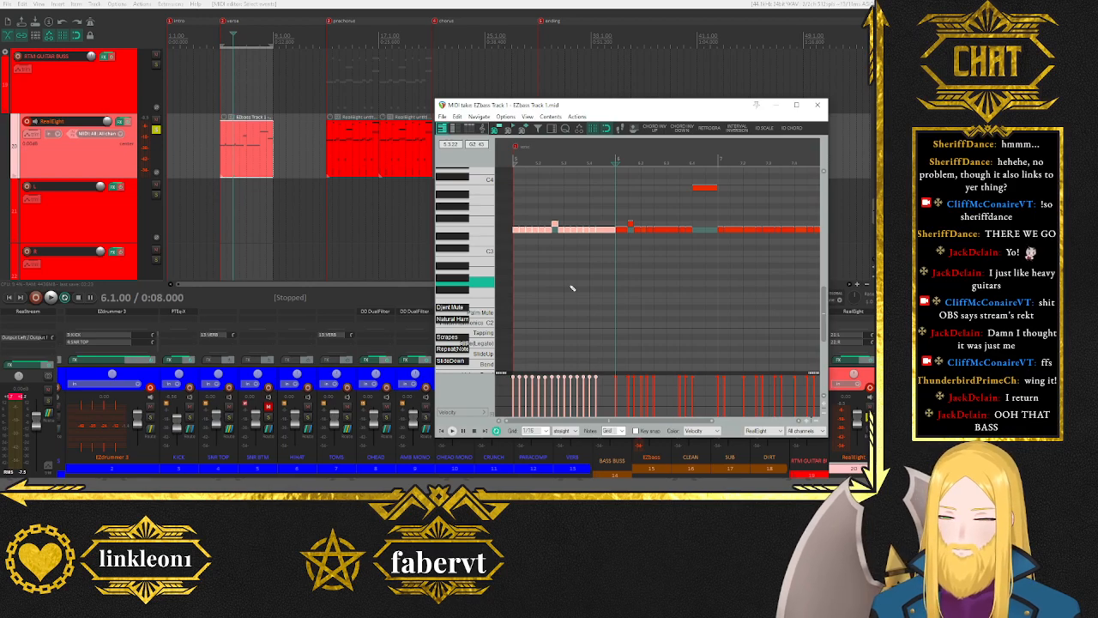
key(s)
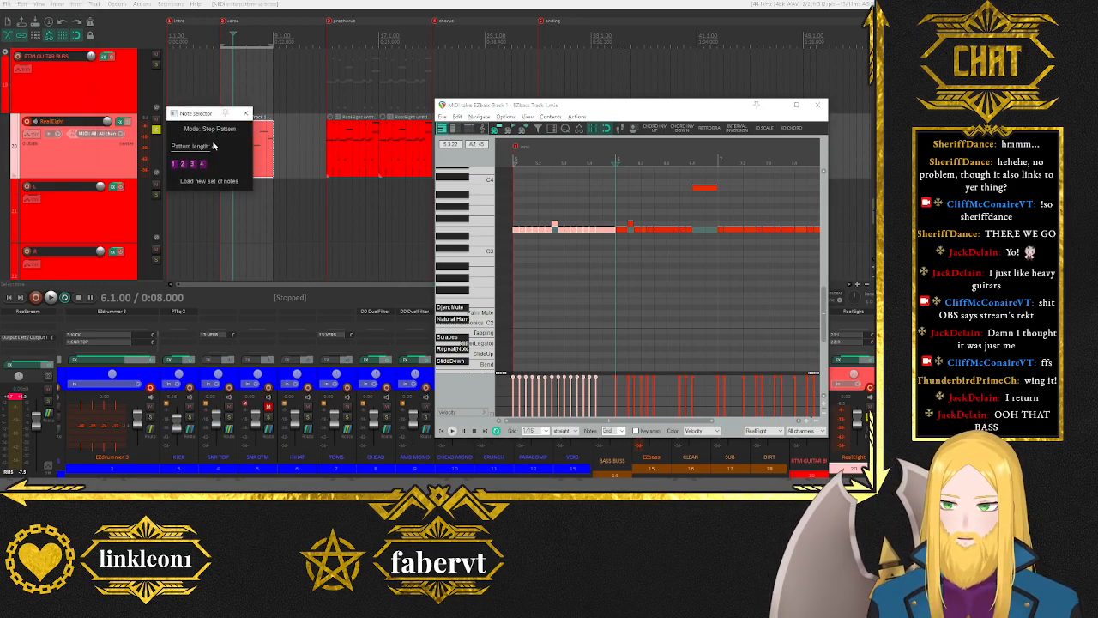
click(174, 166)
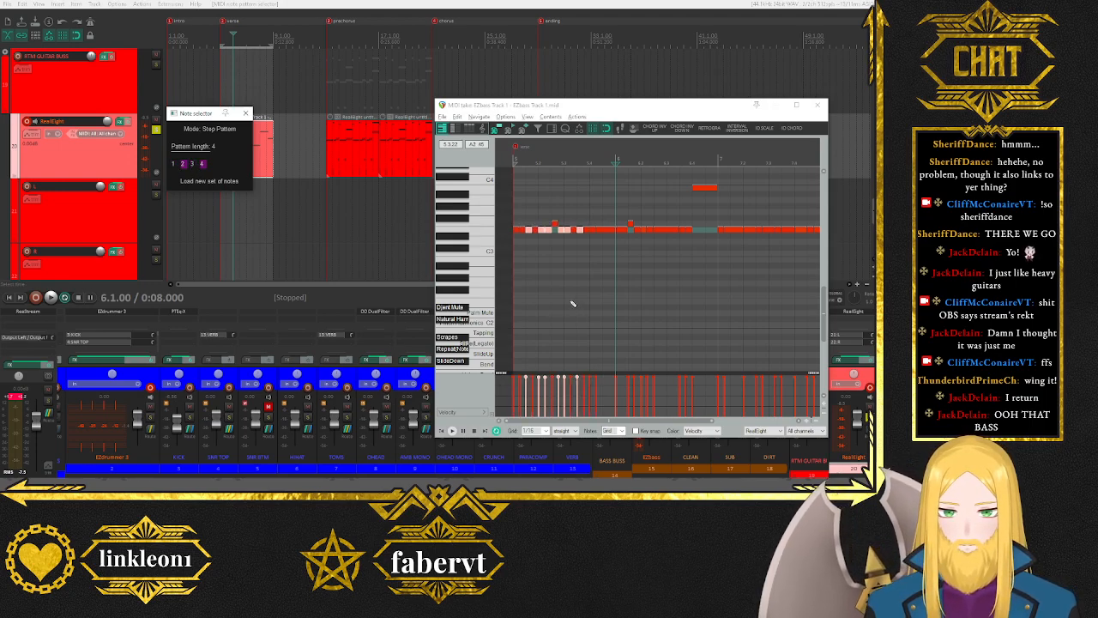
click(246, 113)
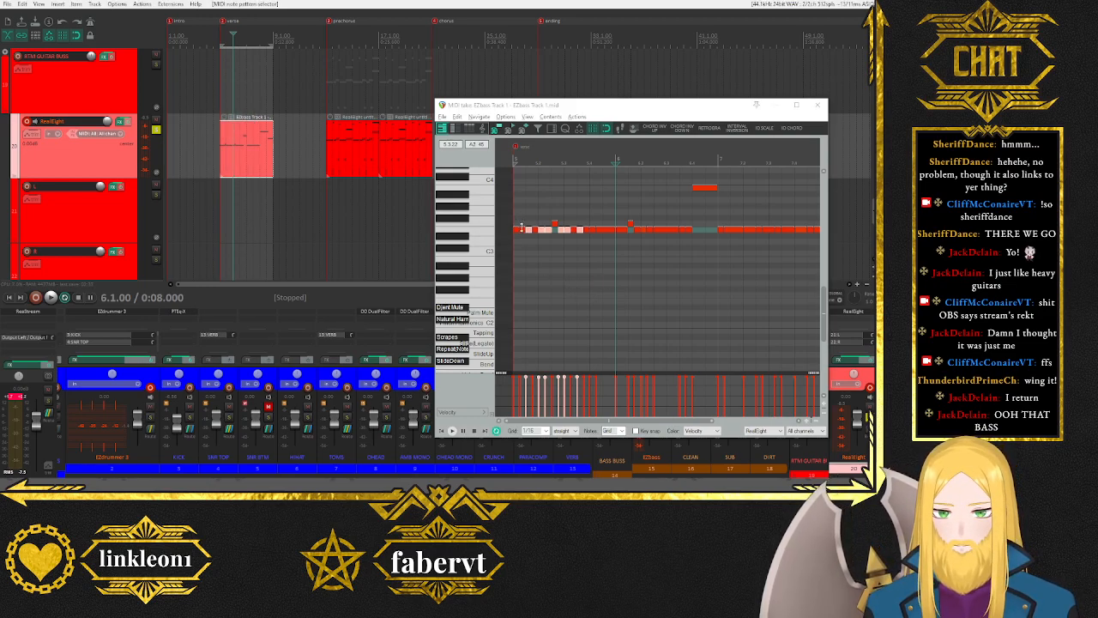
Select every second sixteenth of the low-note run in bar 5, lower their velocities slightly, and audition the accents.
drag(517, 215, 576, 246)
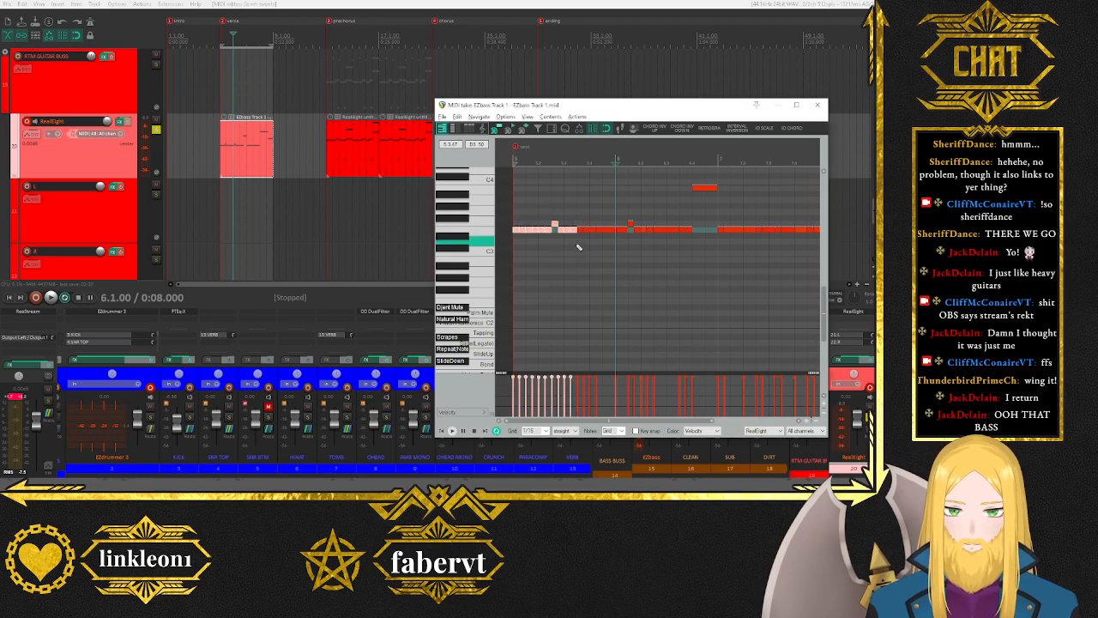
click(523, 230)
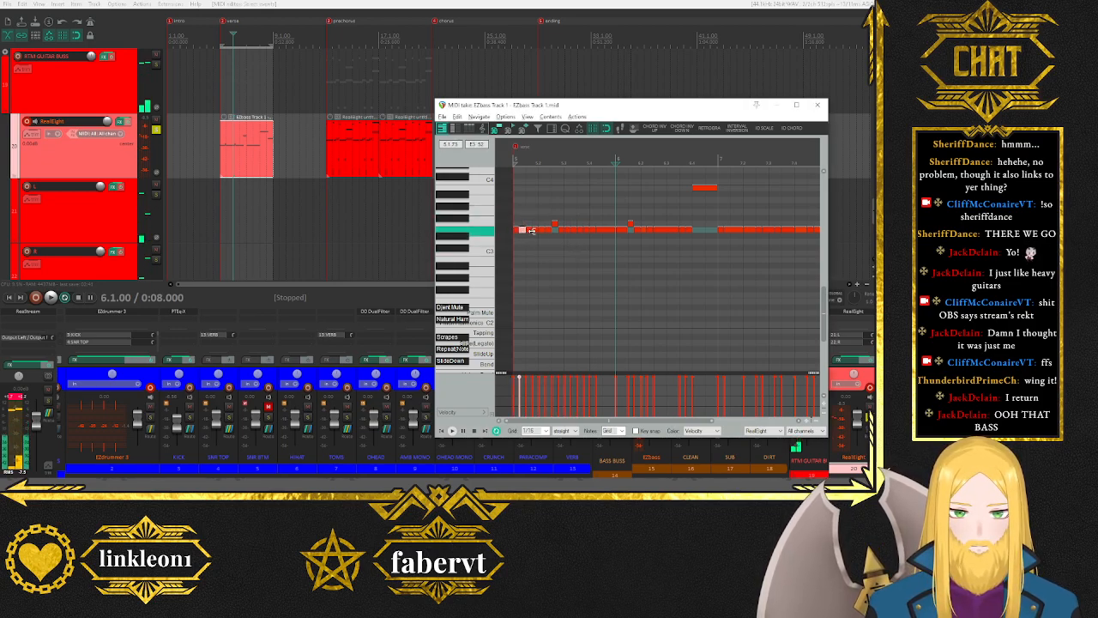
ctrl+click(547, 230)
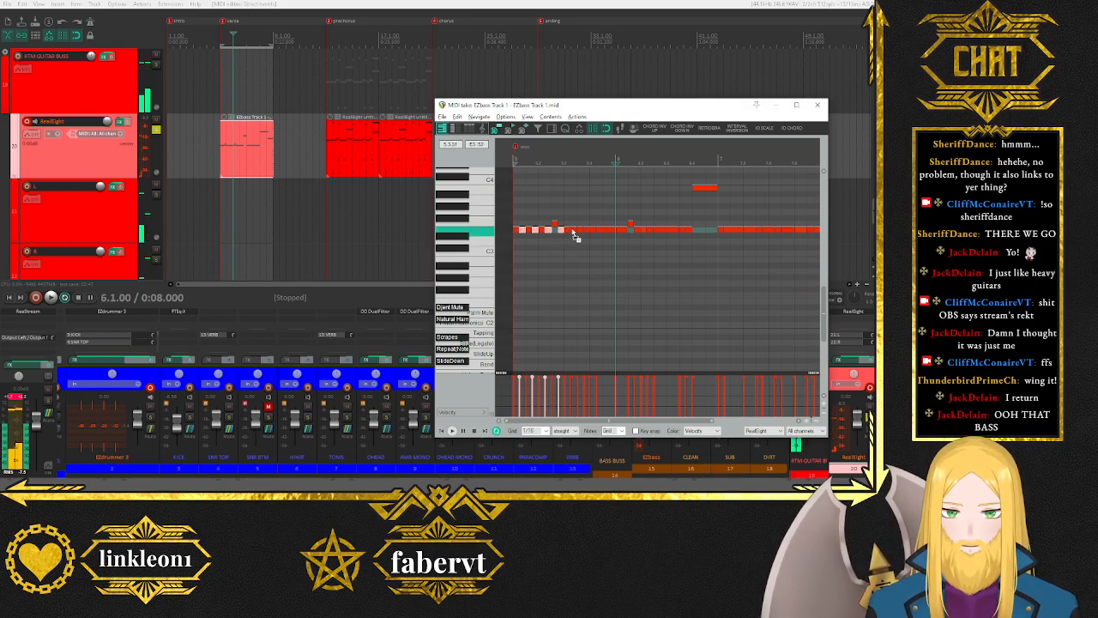
ctrl+click(587, 232)
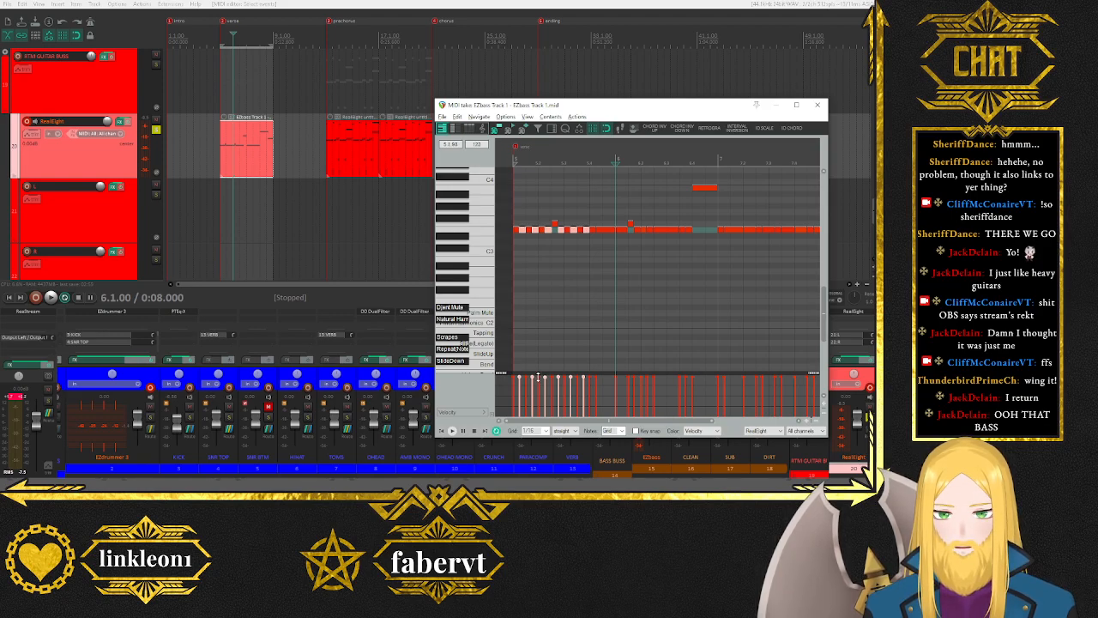
drag(531, 376, 533, 384)
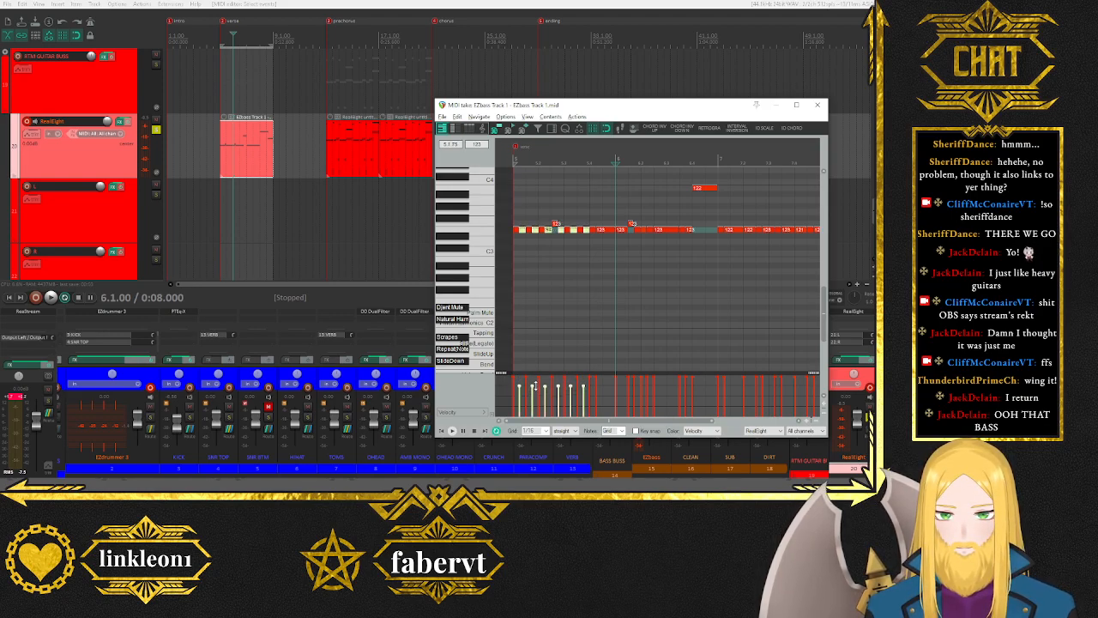
click(451, 431)
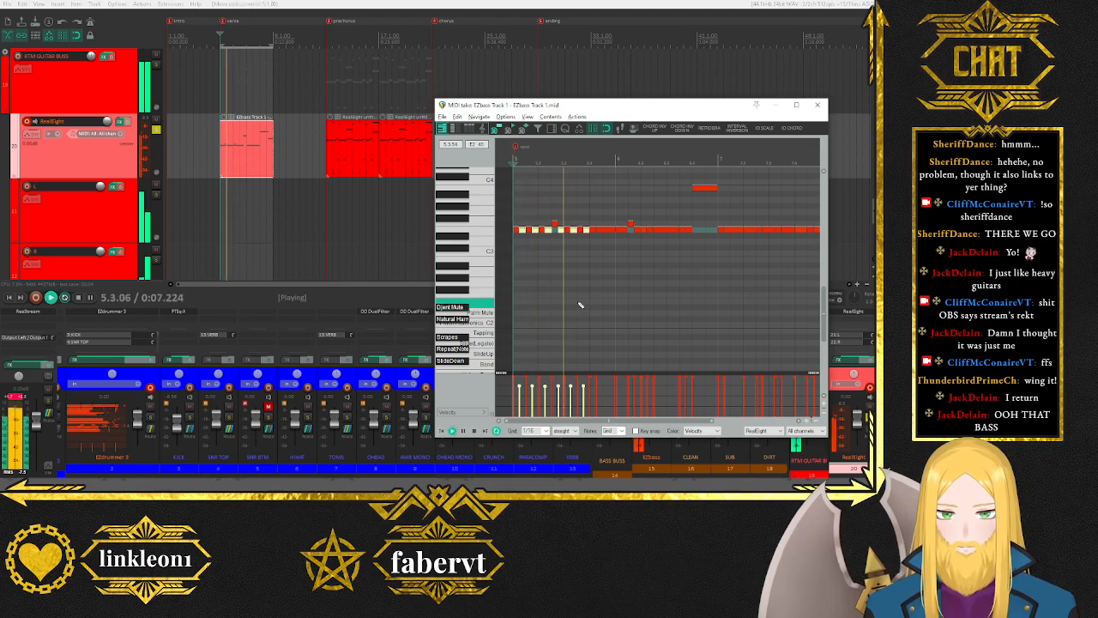
key(space)
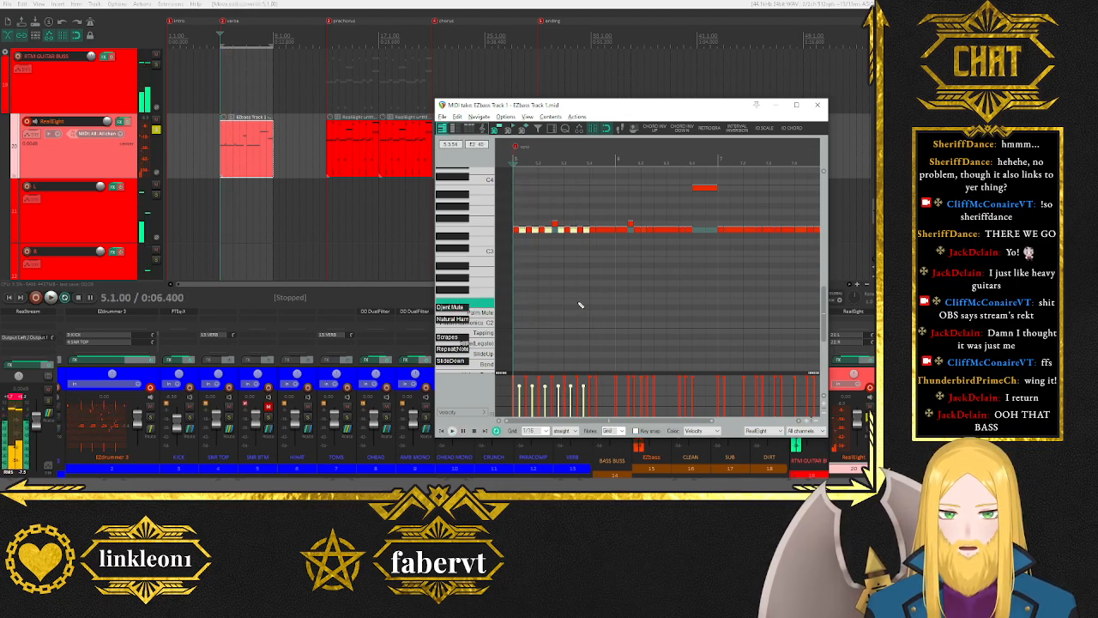
Copy the low-note run from bar 5 onto the Palm Mute keyswitch row, moving the copied higher note from Djent Mute to Palm Mute.
right_click(513, 222)
click(579, 103)
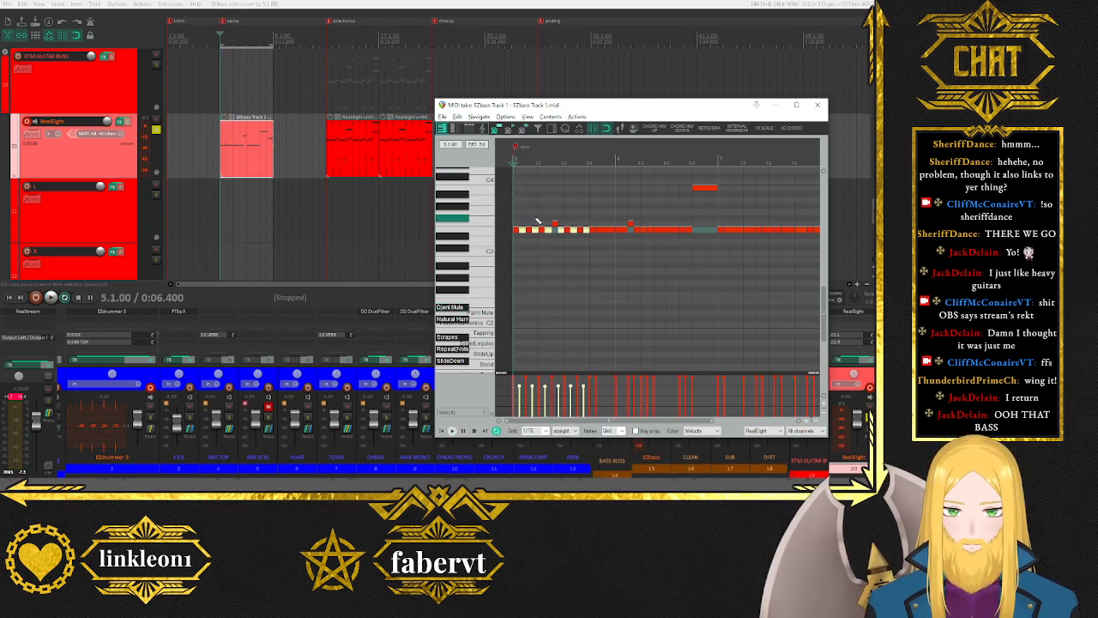
drag(517, 219, 595, 266)
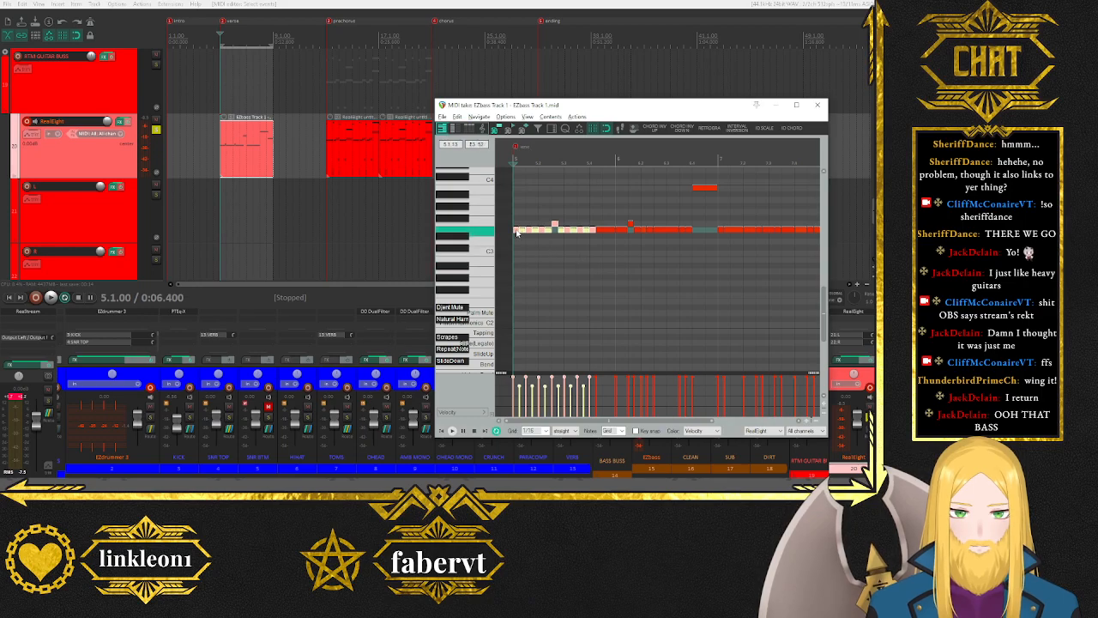
drag(519, 235, 520, 309)
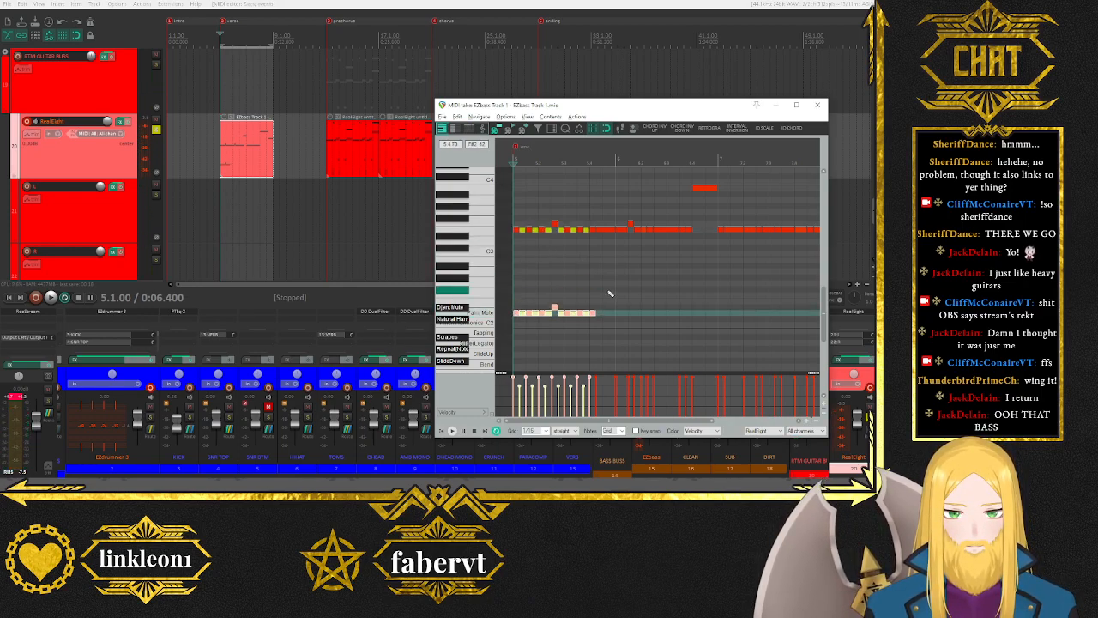
click(556, 309)
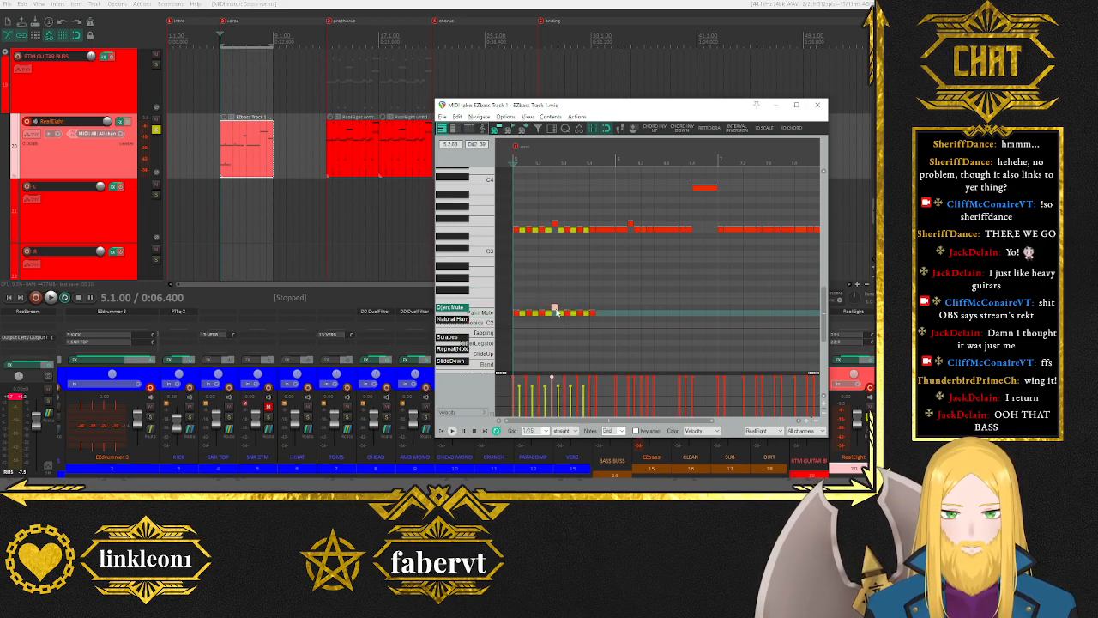
drag(555, 309, 556, 317)
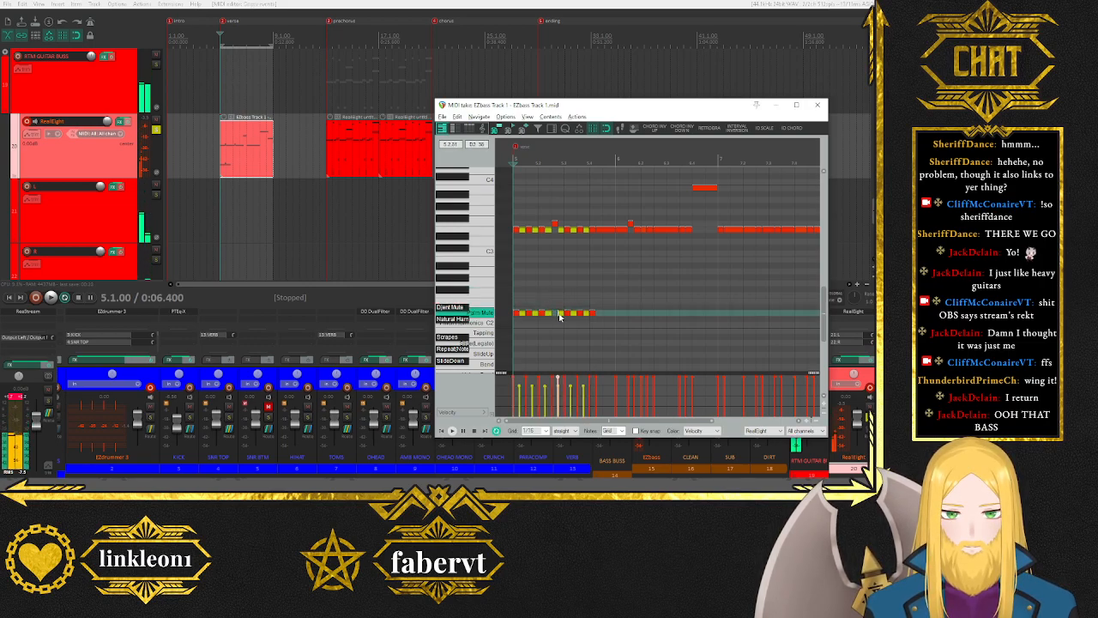
Select all notes in the verse part, quantize their positions to the grid at 100% strength with overlaps fixed, and play it.
scroll(618, 326, left, 4)
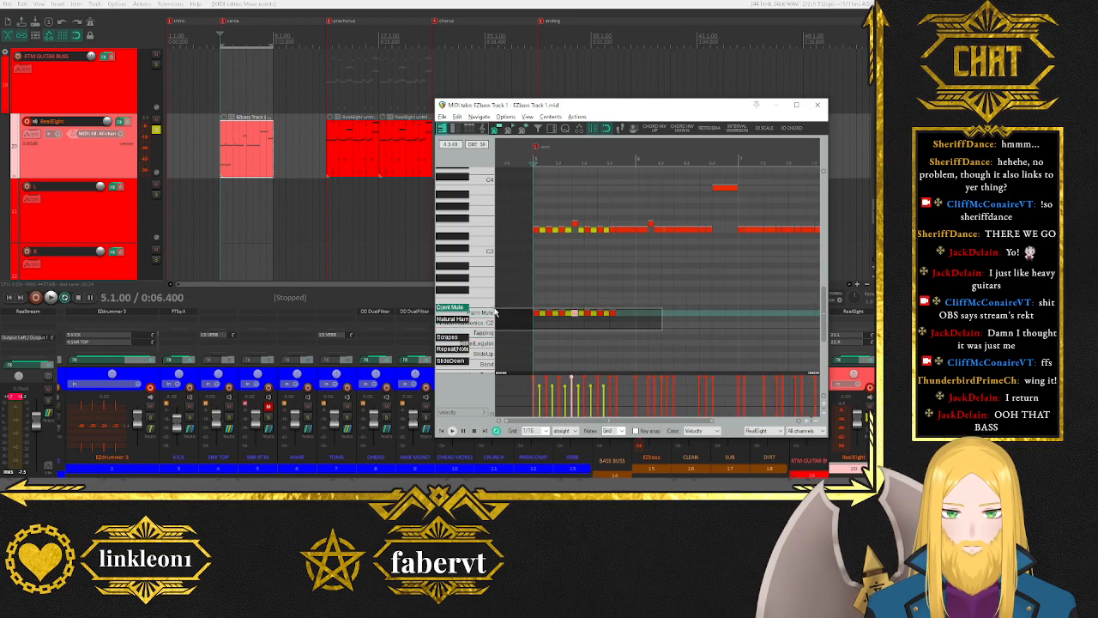
click(598, 316)
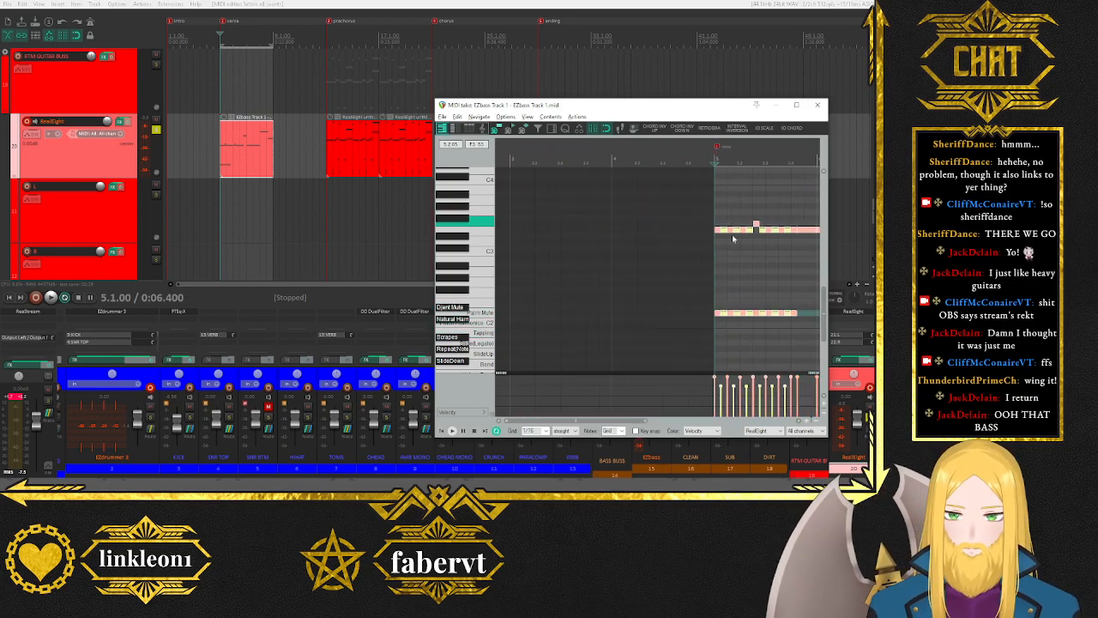
drag(606, 422, 637, 421)
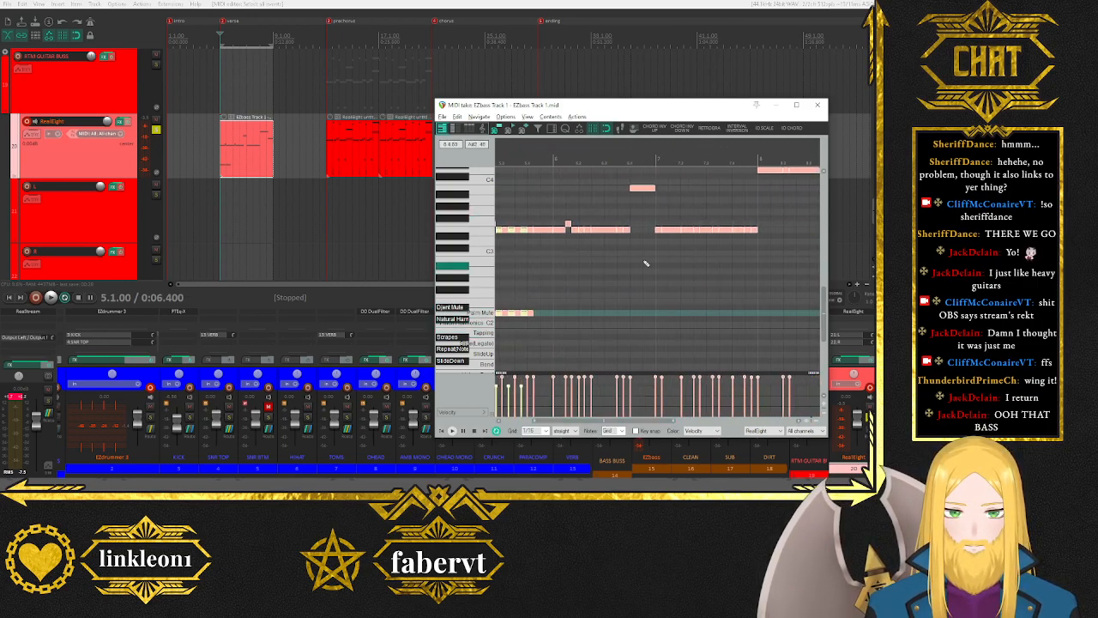
scroll(645, 254, down, 3)
key(ctrl+q)
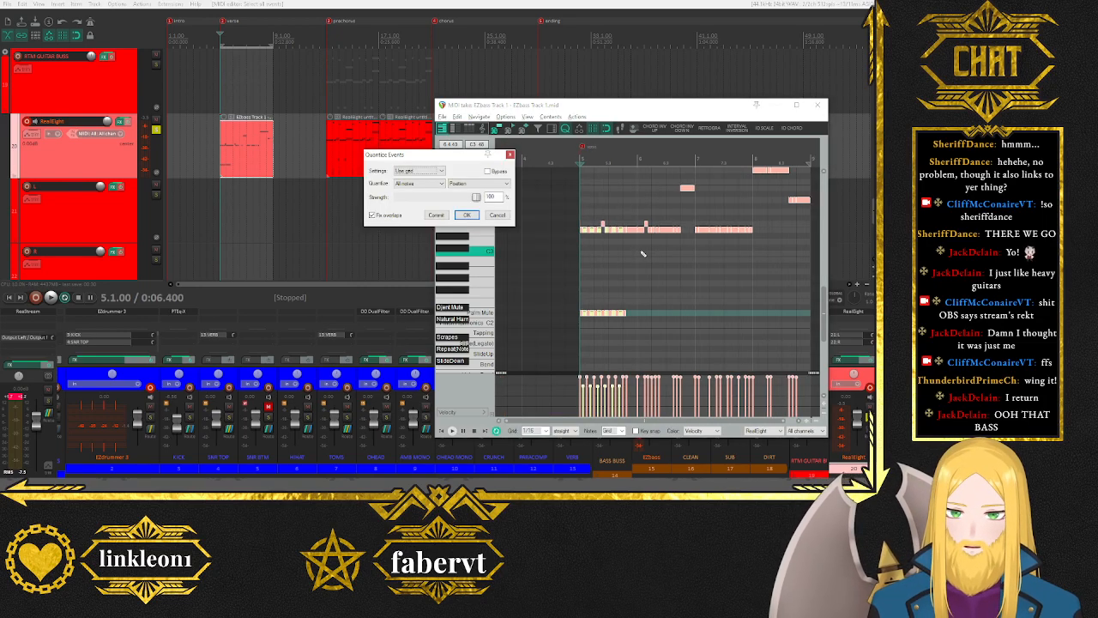
click(467, 215)
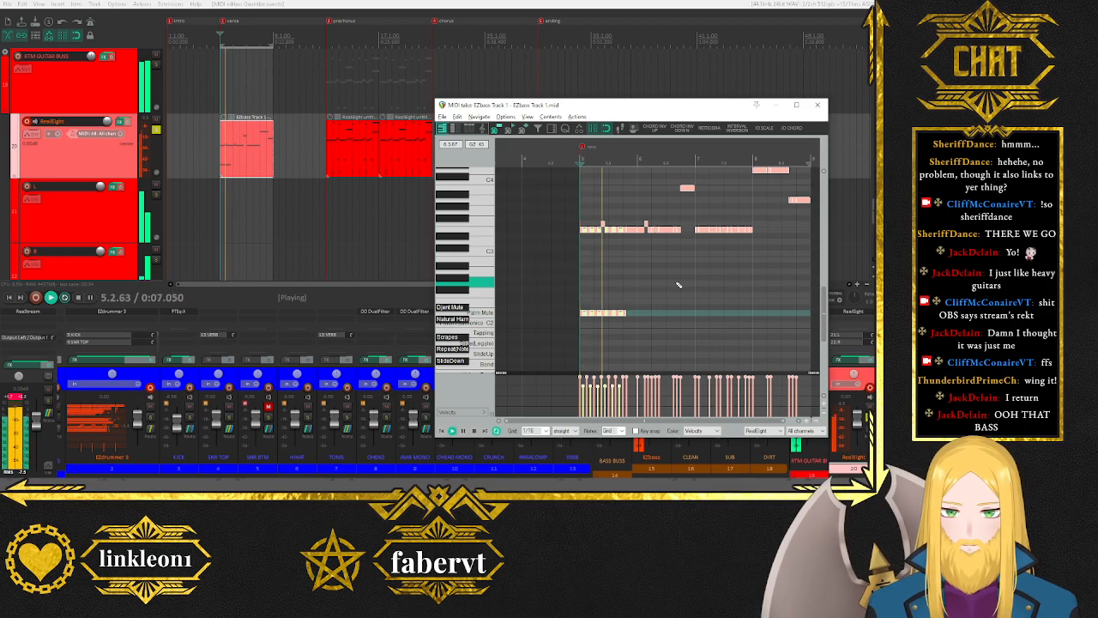
scroll(678, 285, up, 3)
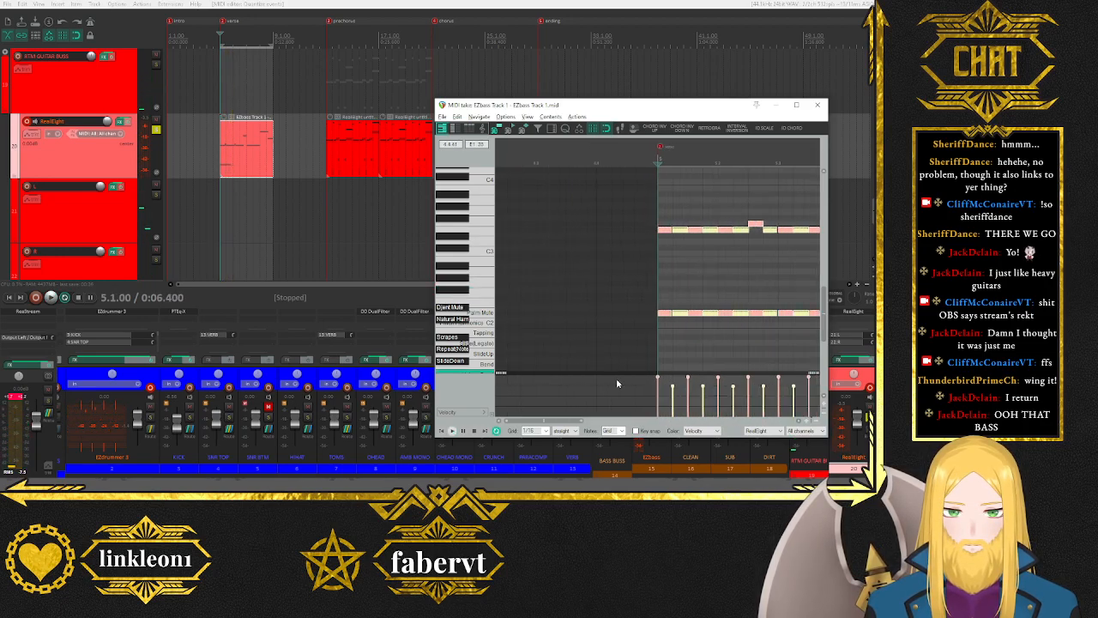
Play back the quantized palm-muted run at the start of the verse part.
drag(568, 424, 600, 424)
key(space)
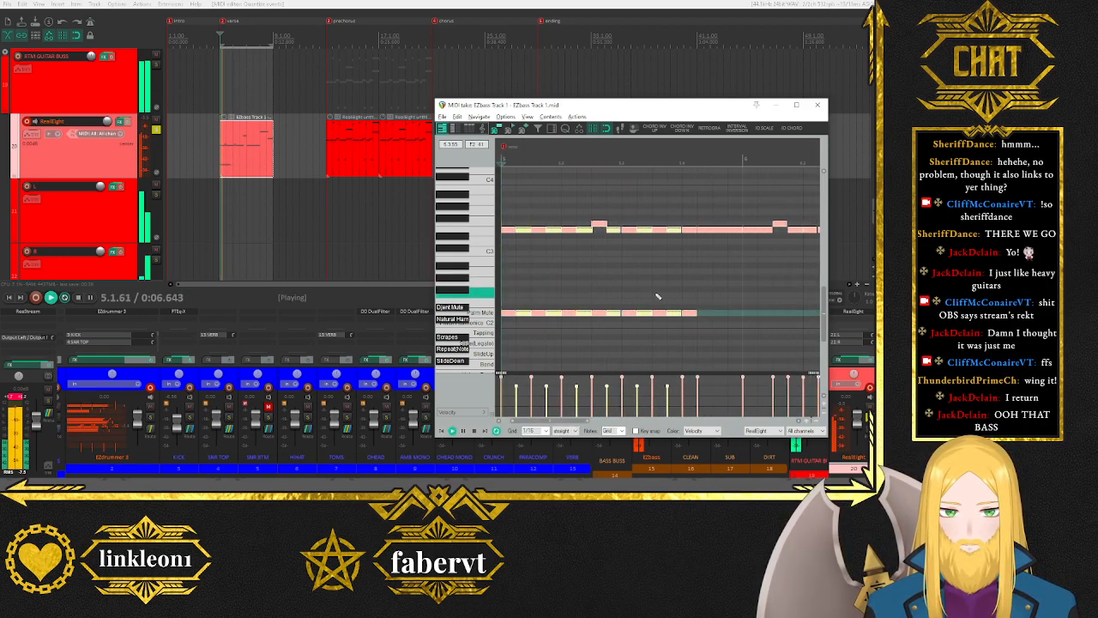
key(space)
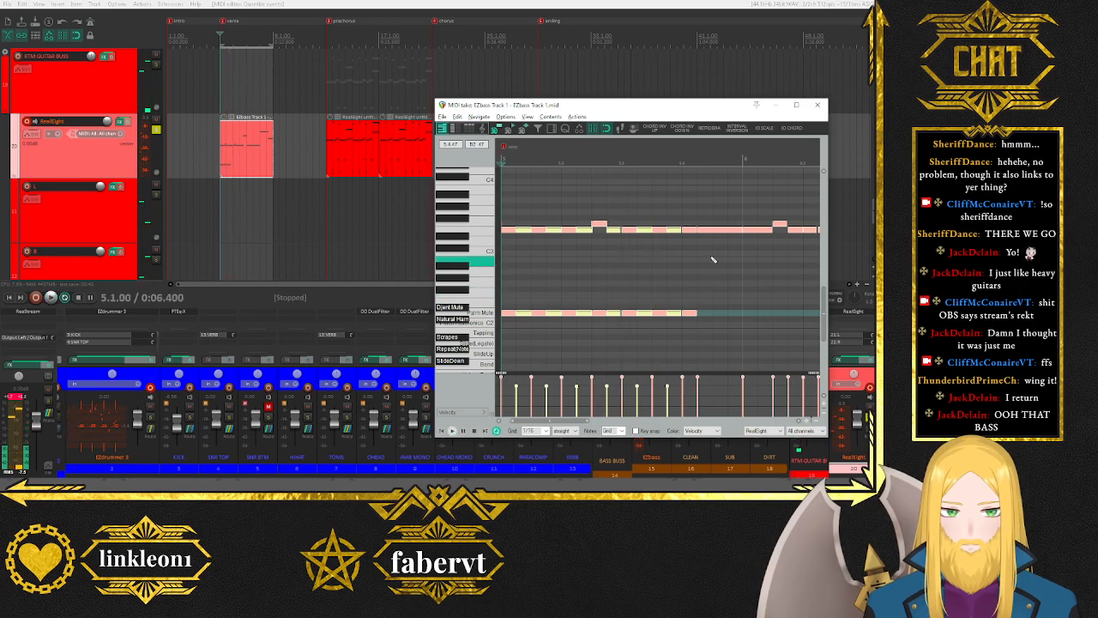
Select the held low note ending bar 5 and turn on Key snap with the 5 (1+5) power chord.
click(747, 229)
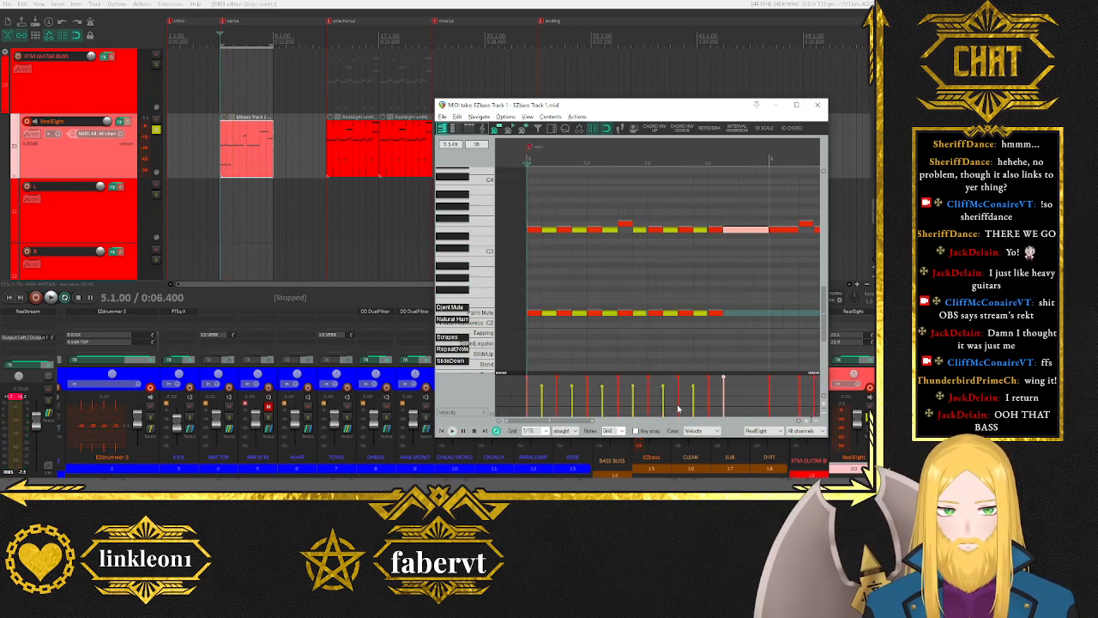
drag(582, 424, 619, 424)
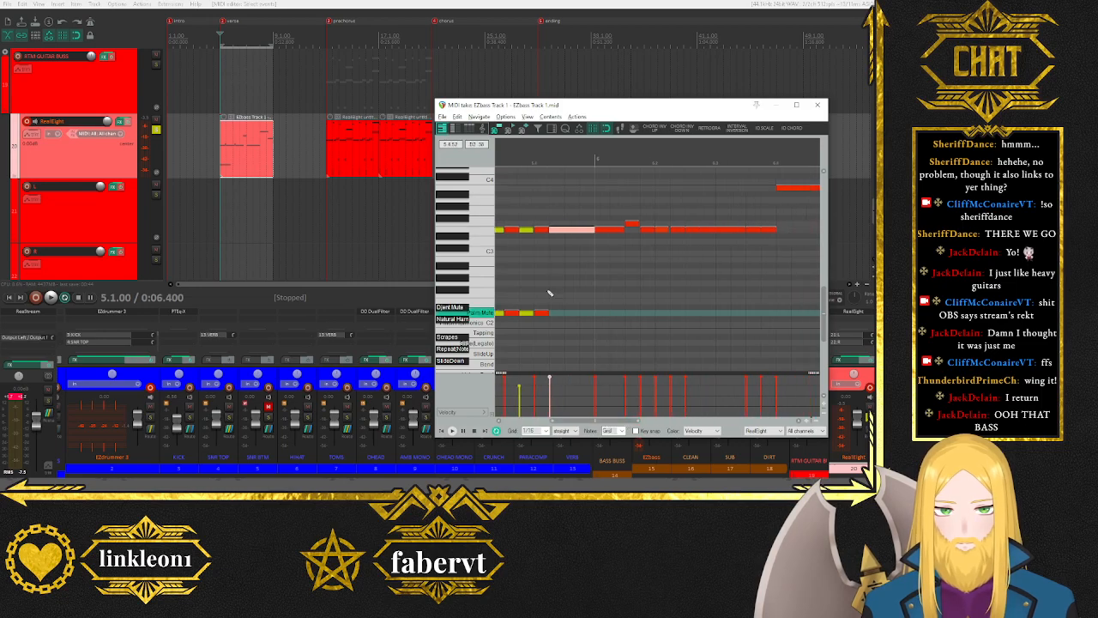
scroll(476, 223, up, 3)
scroll(476, 222, up, 1)
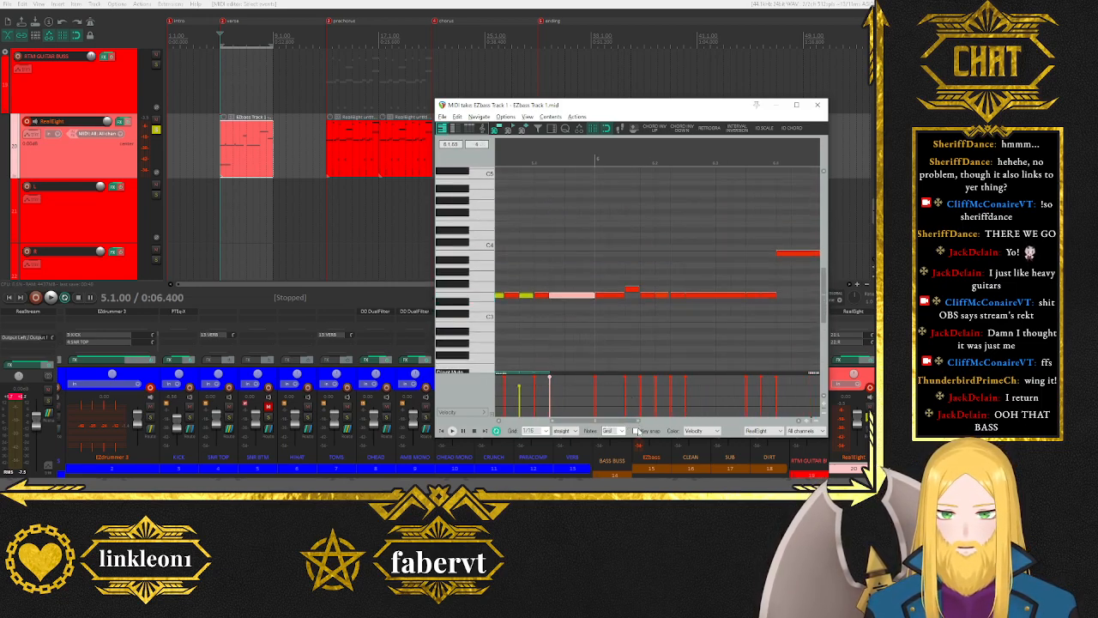
click(637, 430)
click(709, 431)
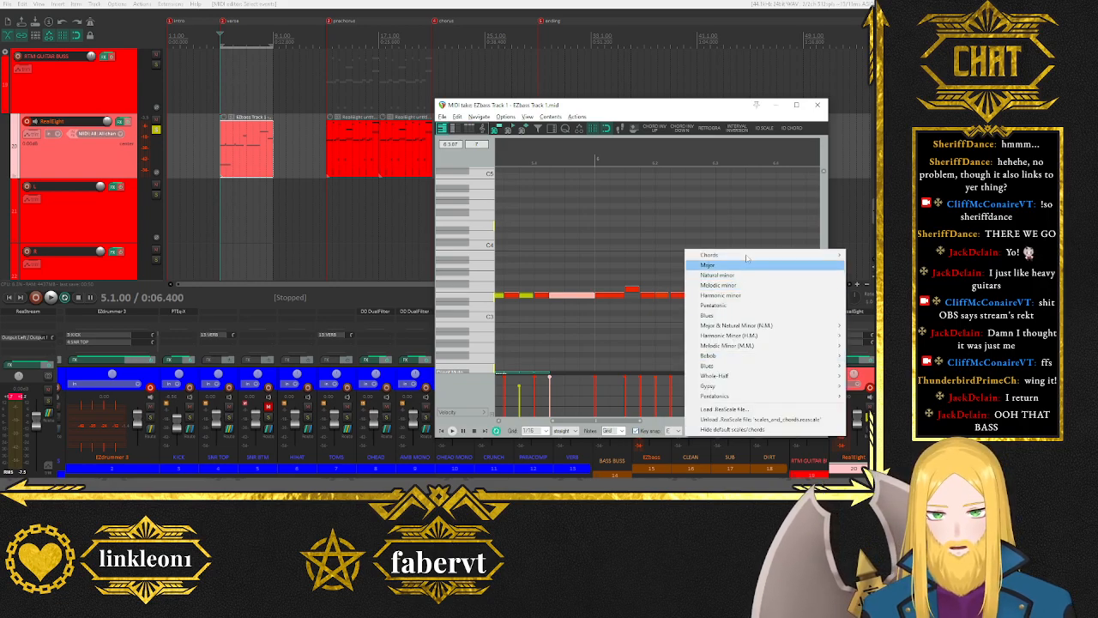
mouse_move(714, 397)
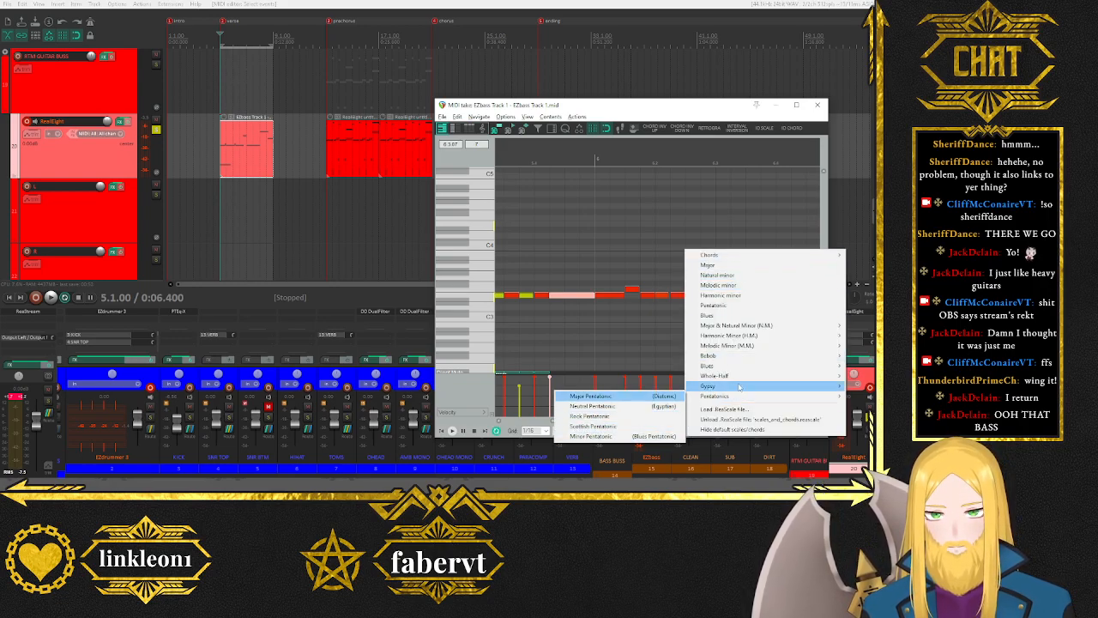
mouse_move(750, 256)
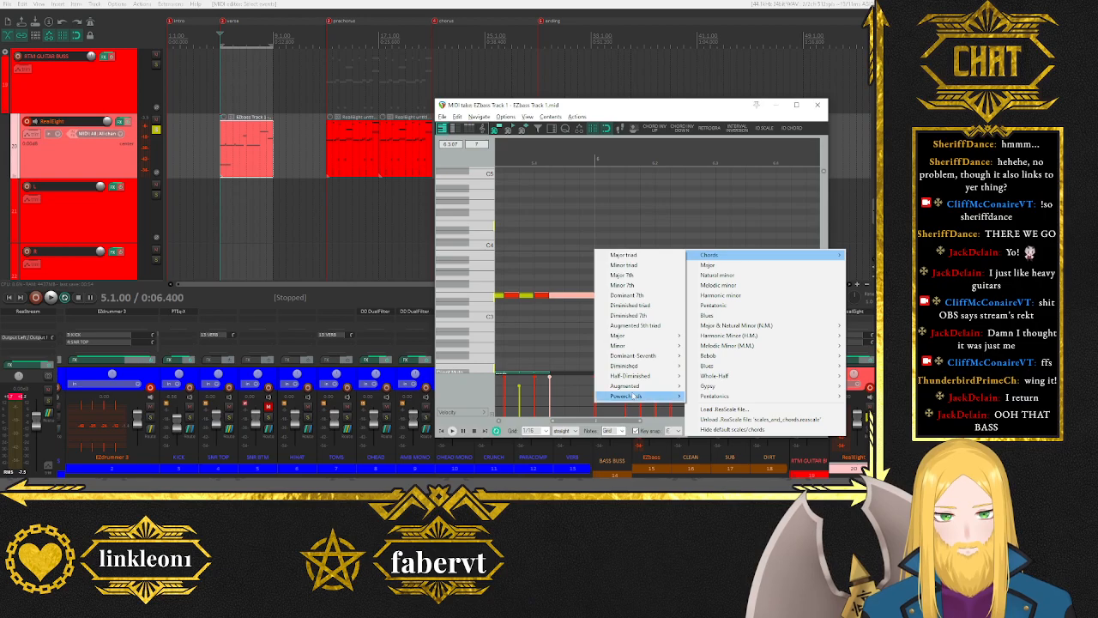
mouse_move(639, 396)
click(719, 438)
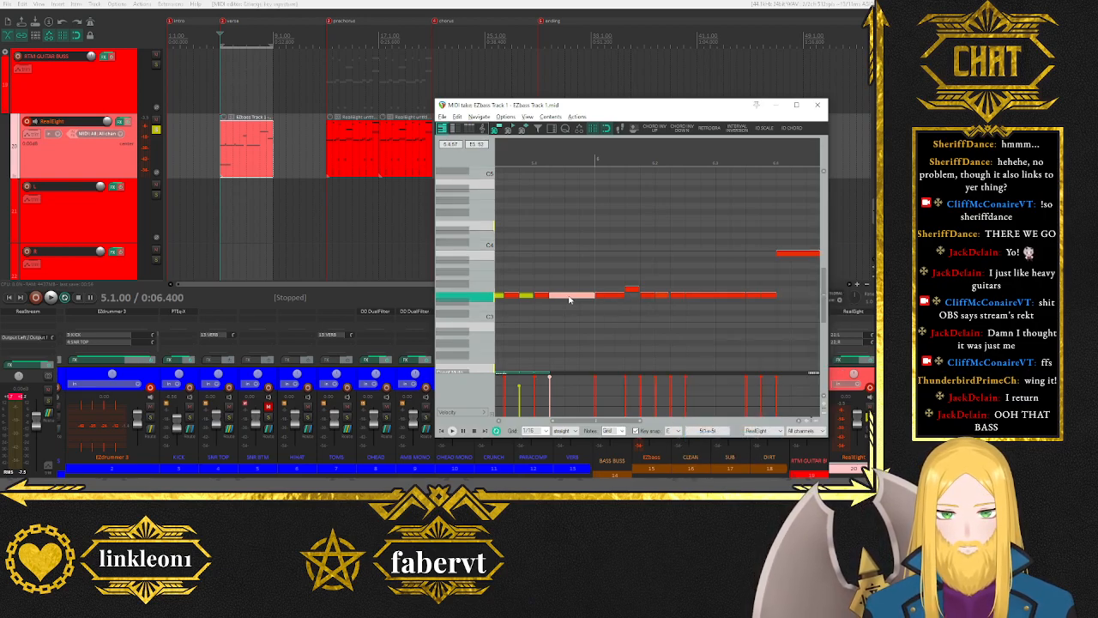
Copy the held note ending bar 5 up a fifth, lower the copy's velocity, and audition the power chord.
drag(568, 299, 575, 265)
key(space)
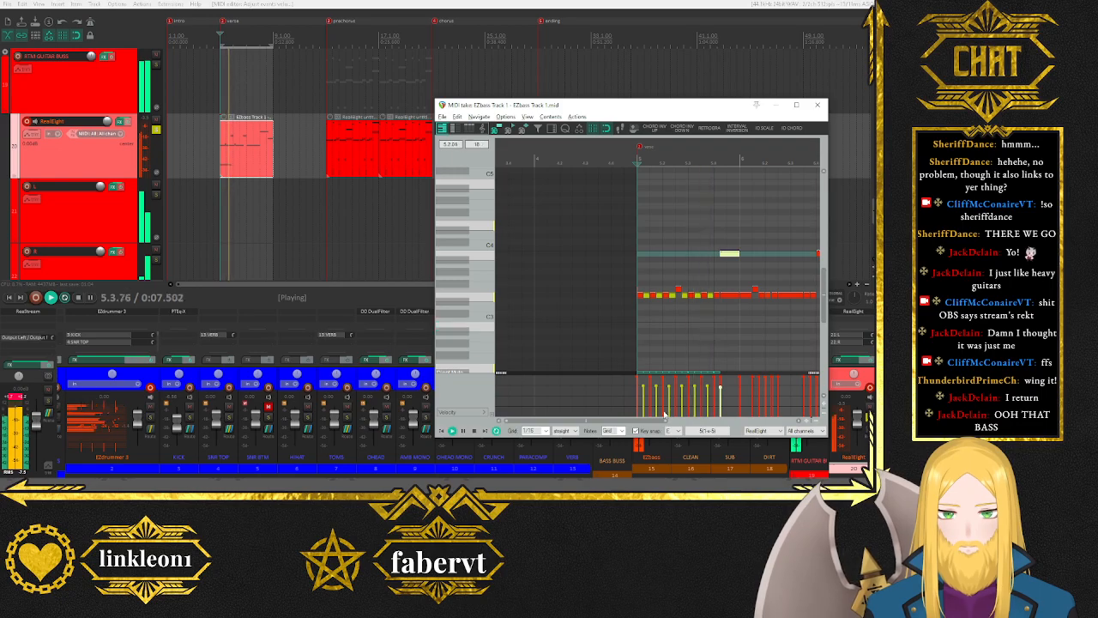
key(space)
drag(618, 421, 621, 421)
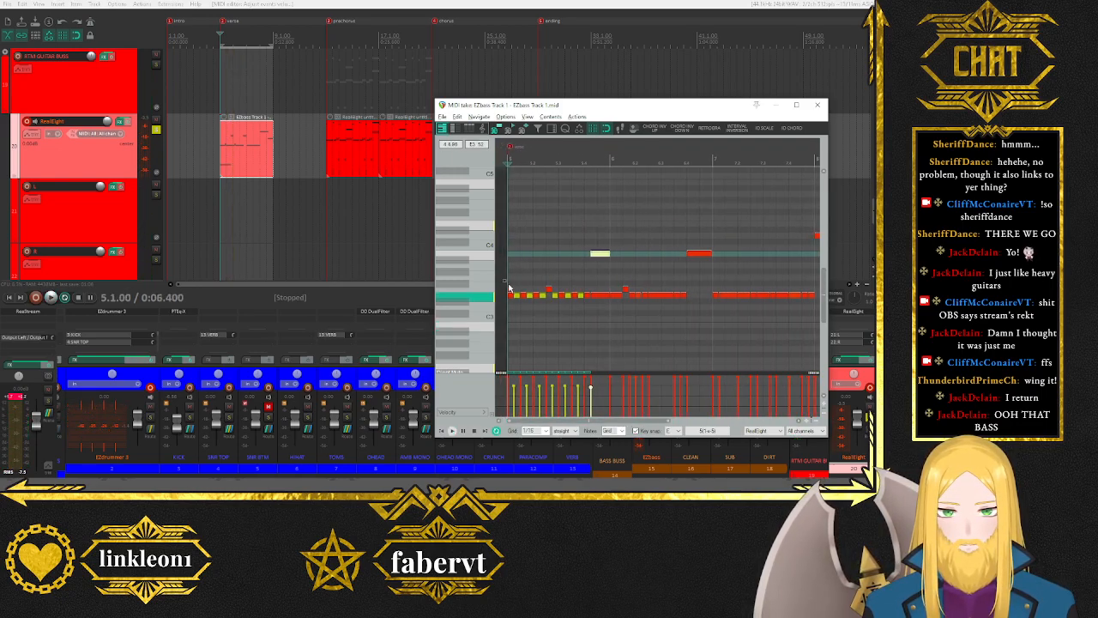
drag(516, 293, 519, 293)
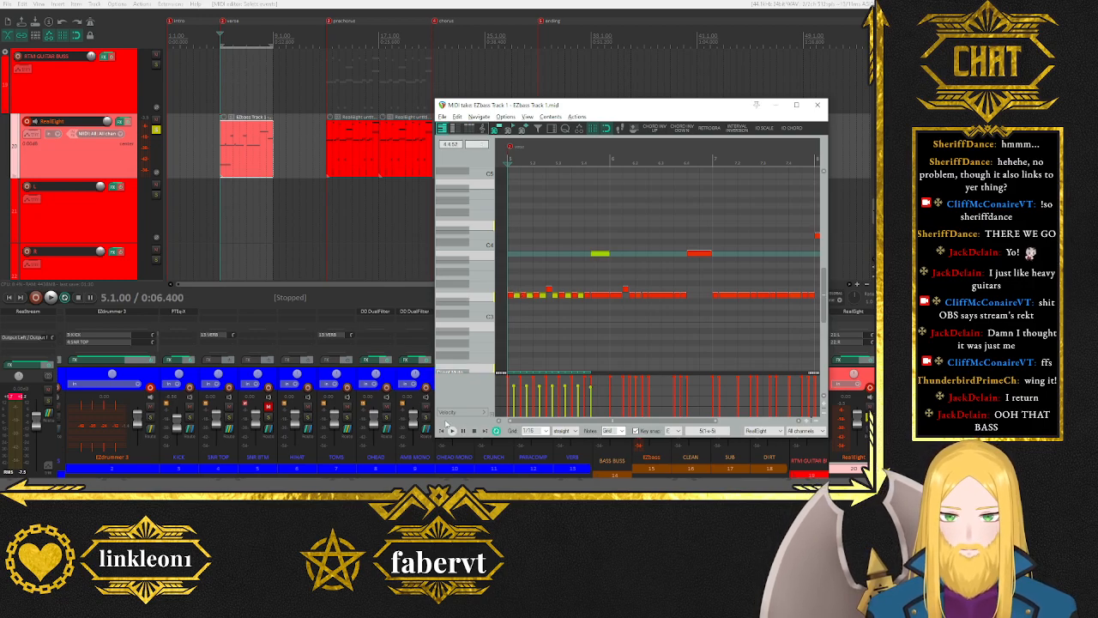
key(space)
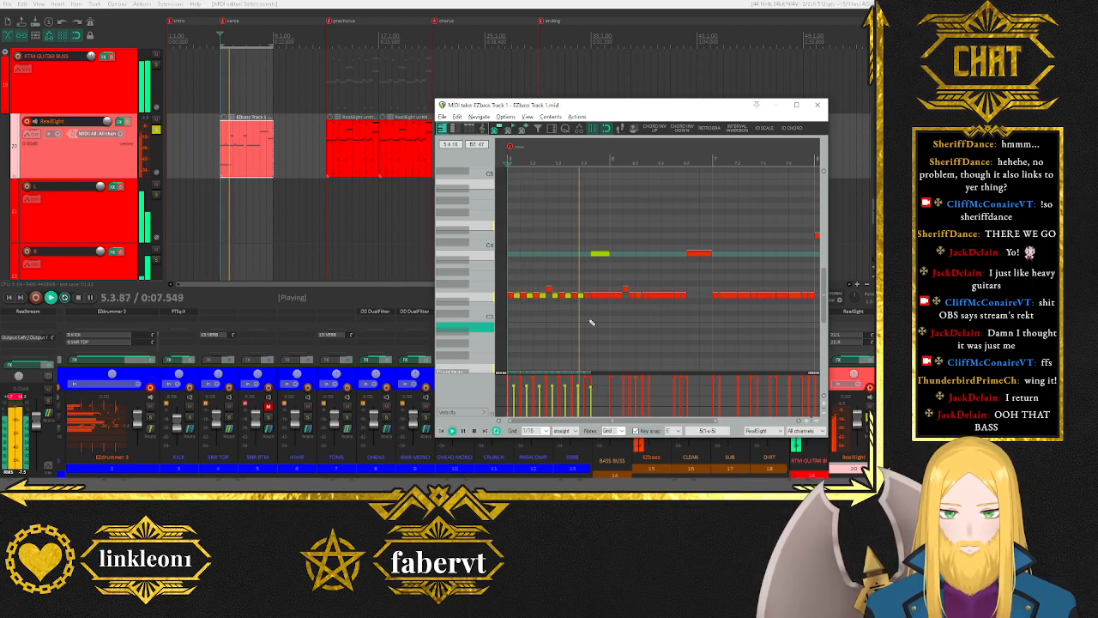
key(space)
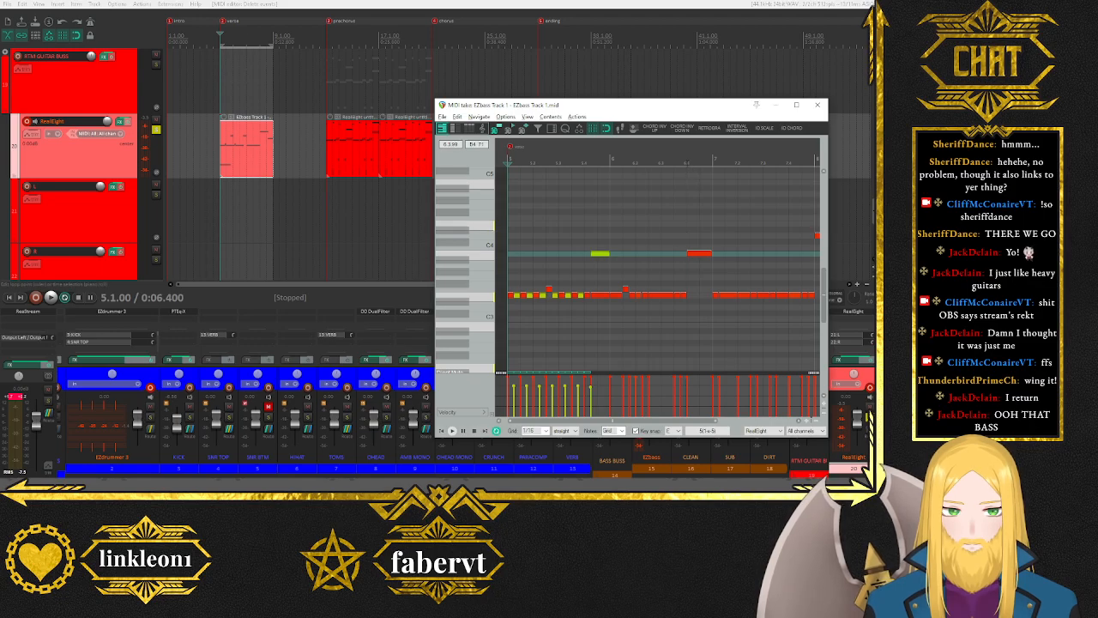
Replace the low-note run in bar 6 with a copy of bar 5's accented sixteenths and their Palm Mute keyswitches.
click(582, 164)
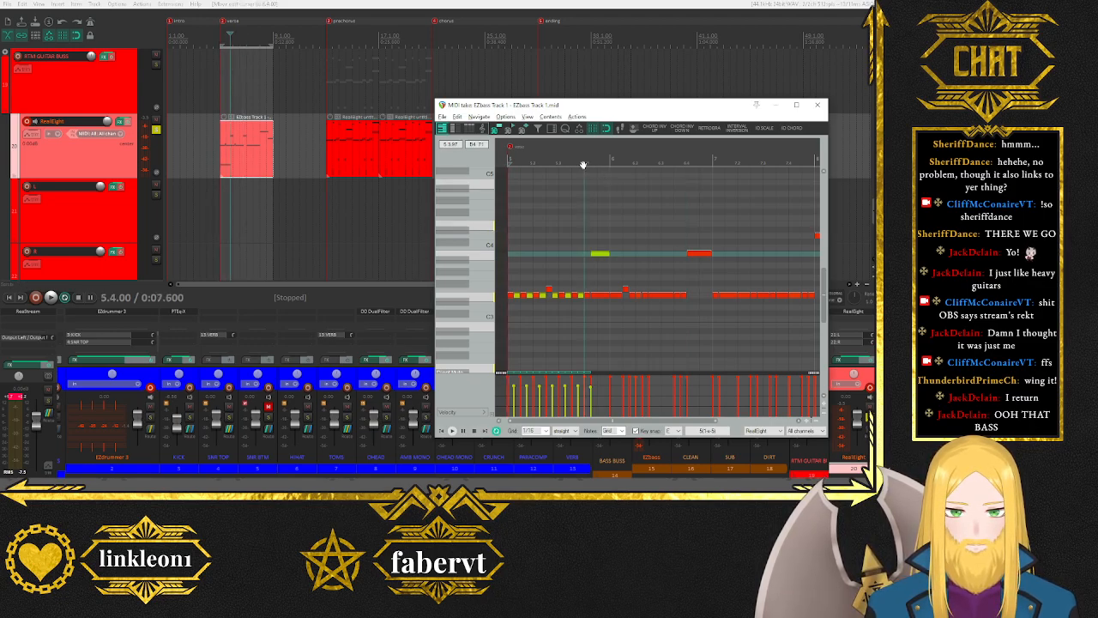
drag(611, 281, 679, 322)
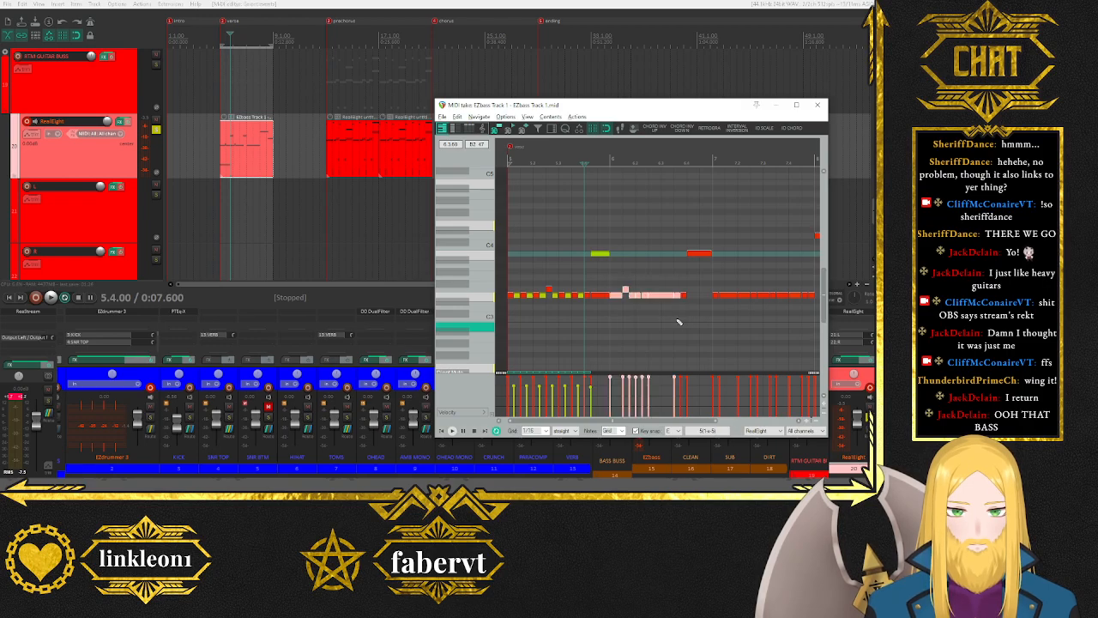
key(Delete)
drag(510, 281, 582, 322)
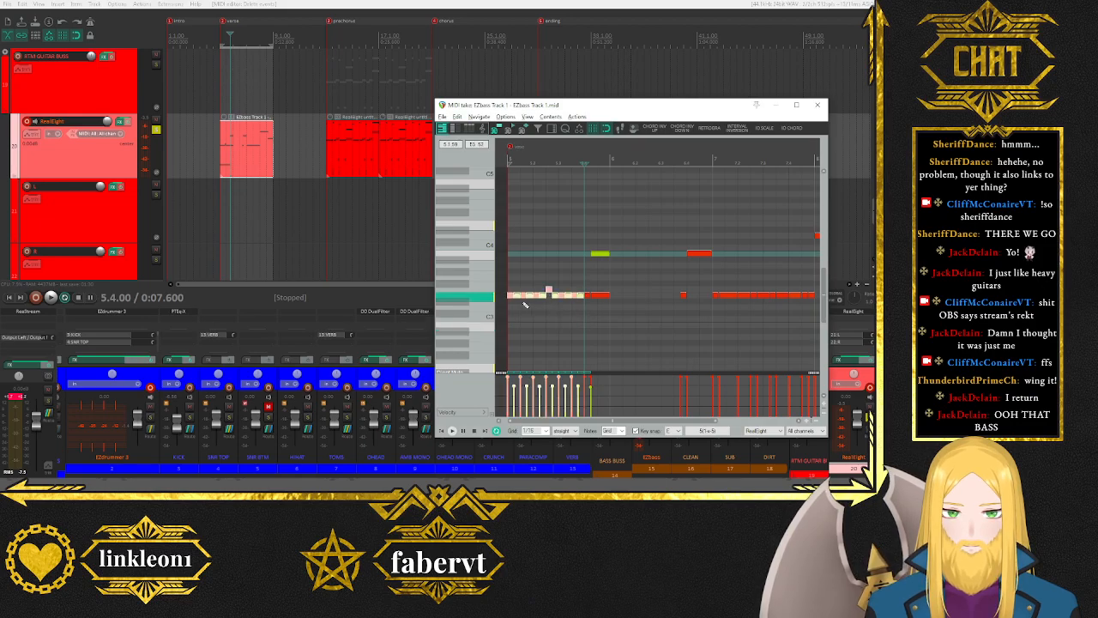
scroll(566, 326, down, 3)
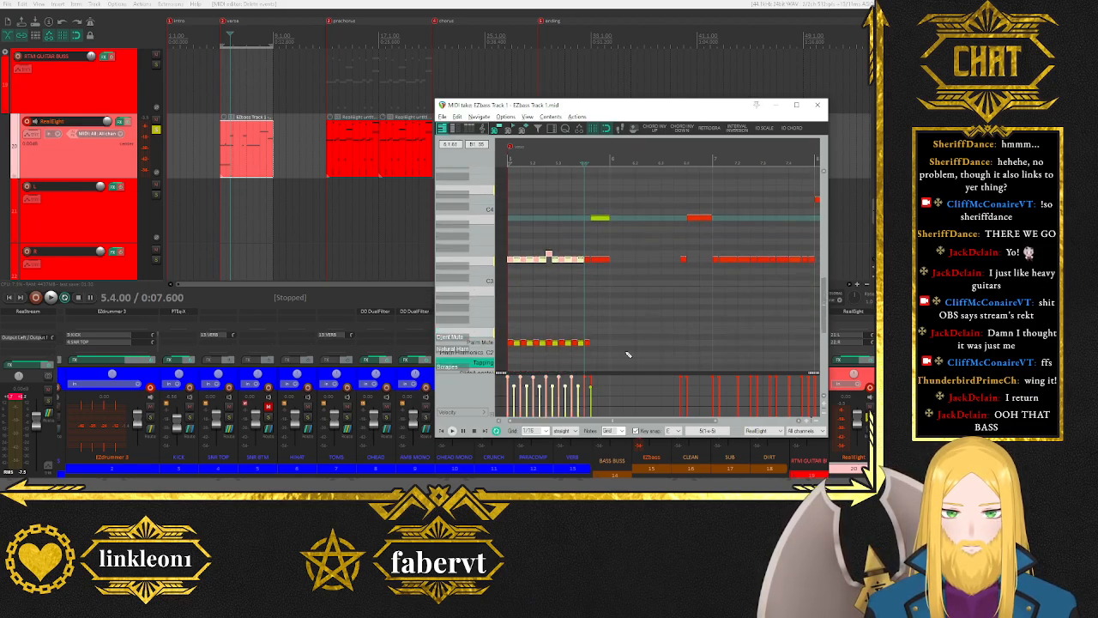
drag(579, 352, 505, 326)
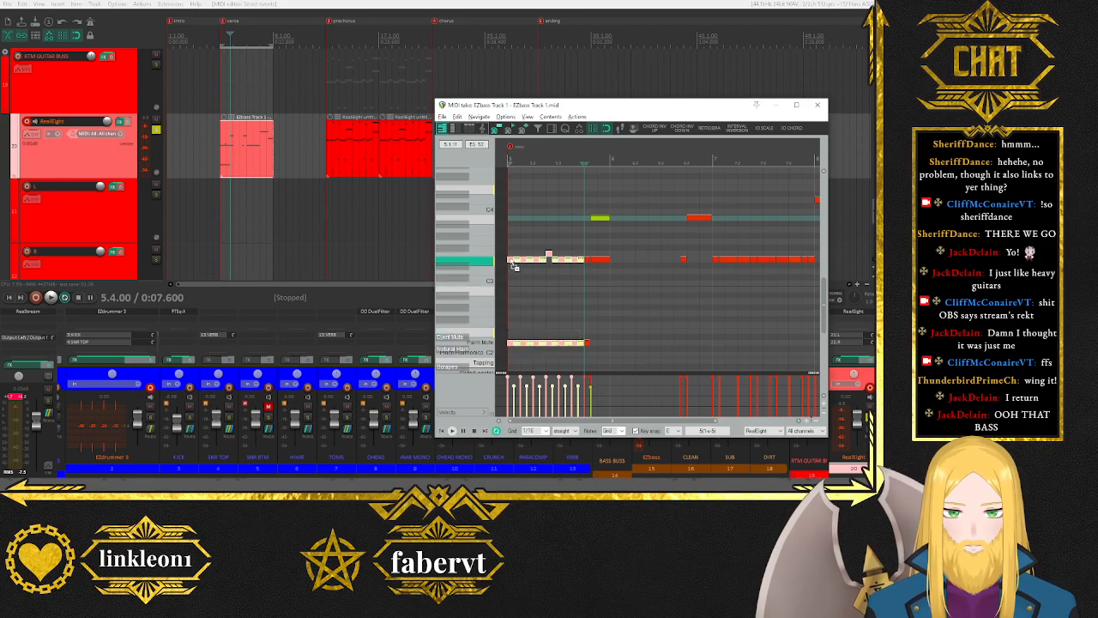
drag(508, 258, 617, 262)
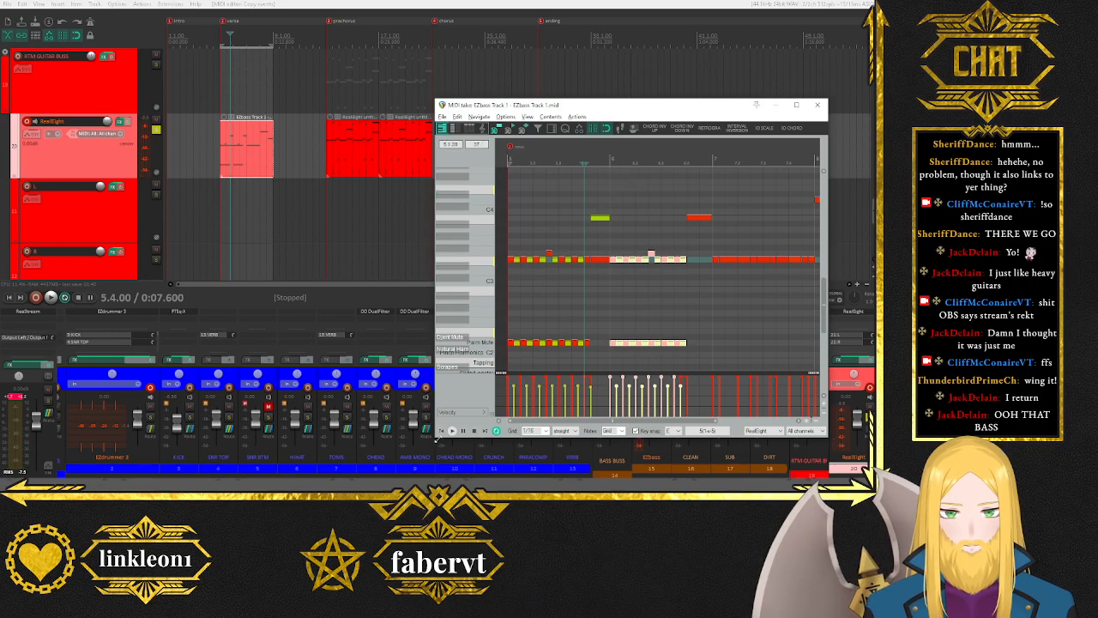
Play the verse from bar 5 to hear the run repeated in bar 6.
click(442, 431)
key(space)
scroll(765, 282, down, 1)
drag(625, 422, 635, 422)
key(space)
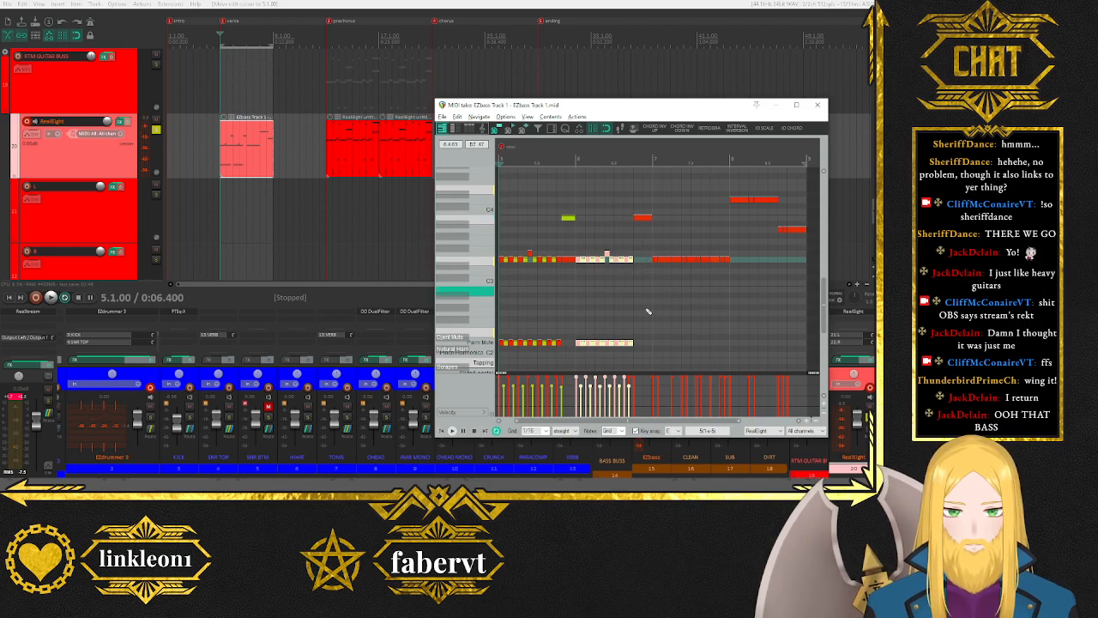
Set the key snap root to A#, copy the held note ending bar 6 up to F4, and lower the copy's velocity.
click(674, 431)
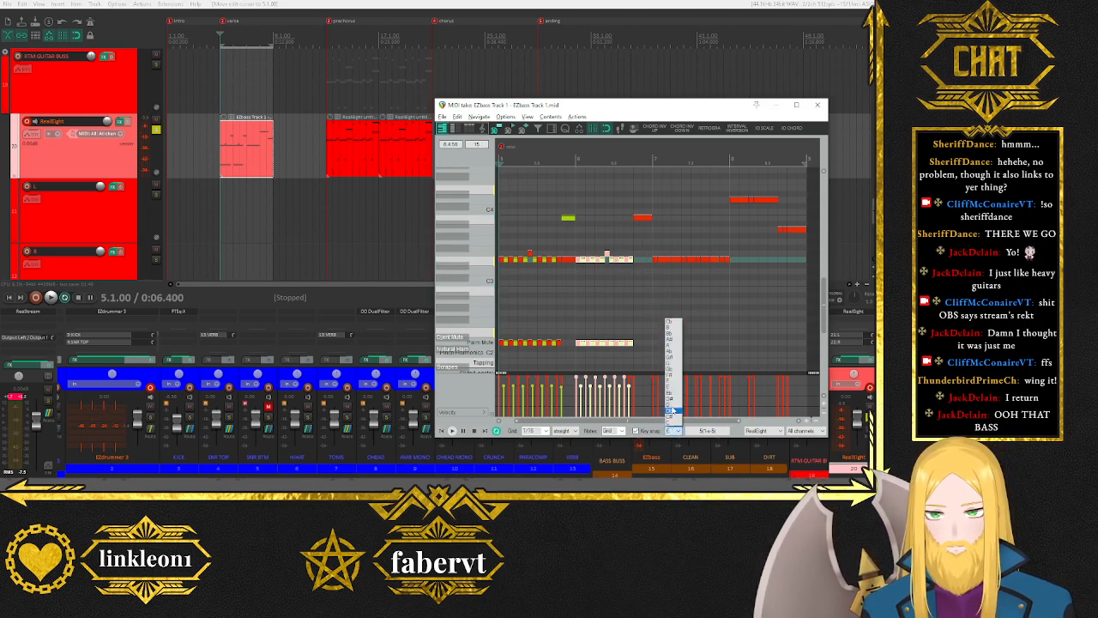
click(677, 357)
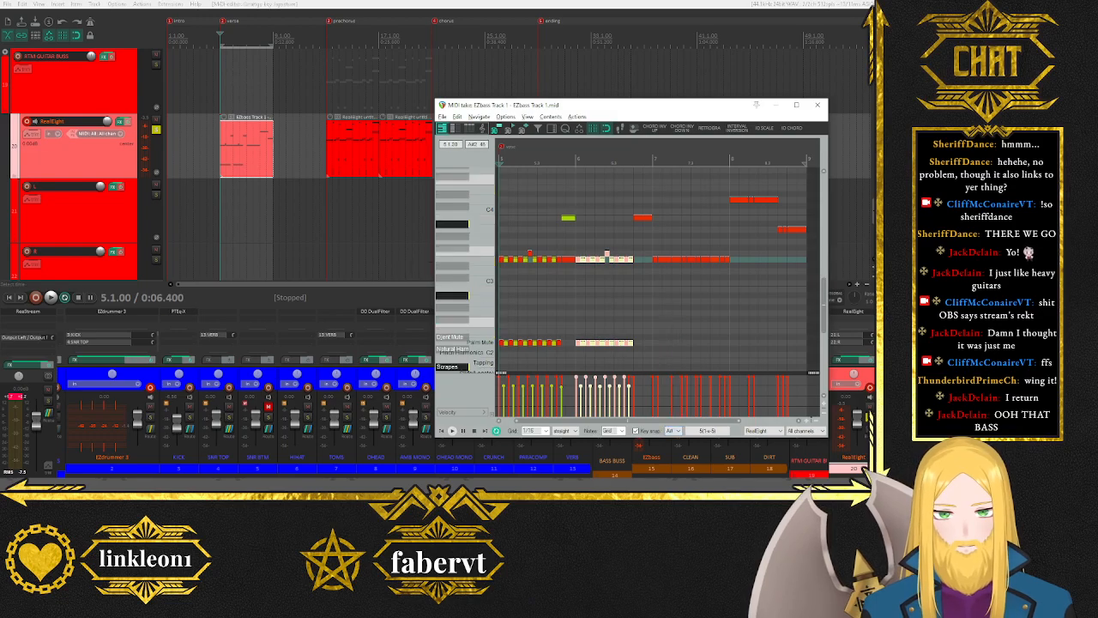
scroll(464, 278, up, 2)
click(645, 272)
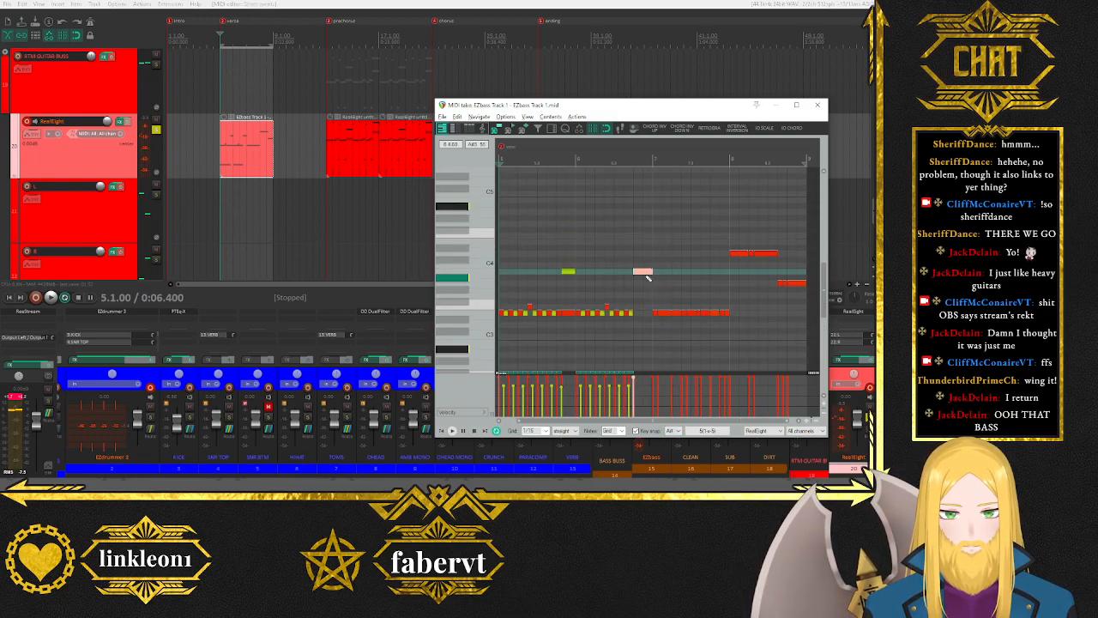
drag(645, 279, 646, 237)
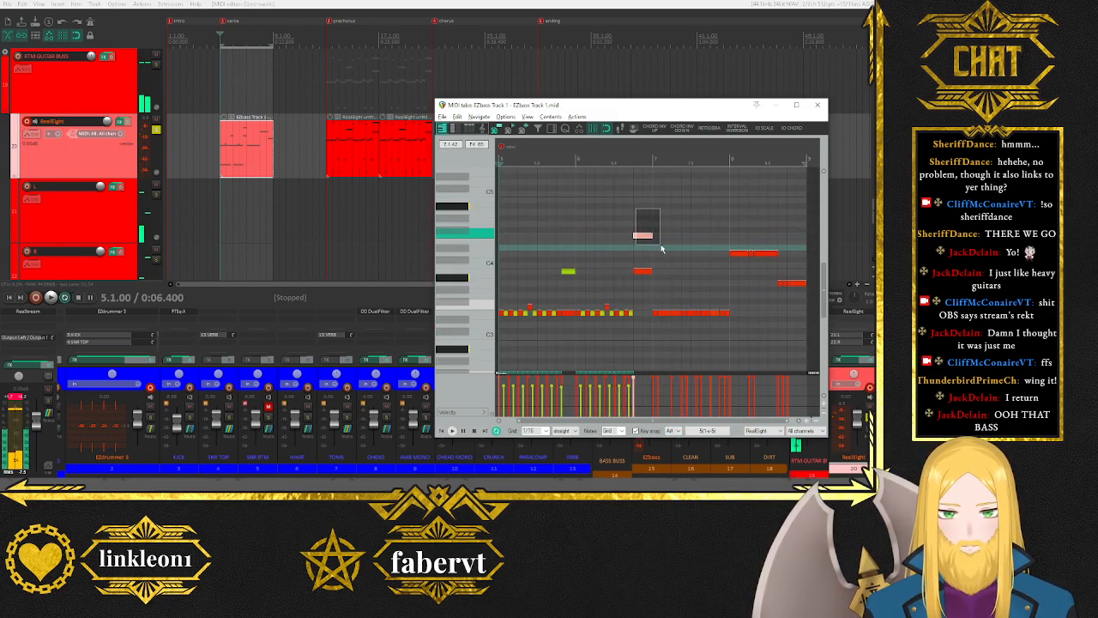
drag(644, 231, 646, 248)
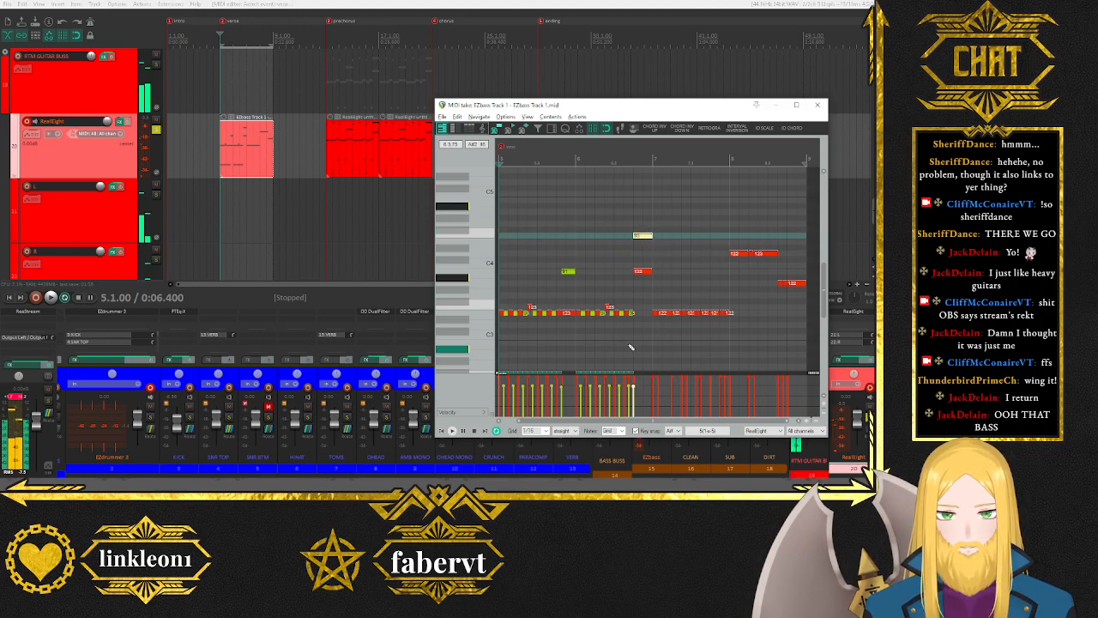
Audition the riff from bar 5 with the new chord, and again from bar 7.
scroll(480, 370, down, 1)
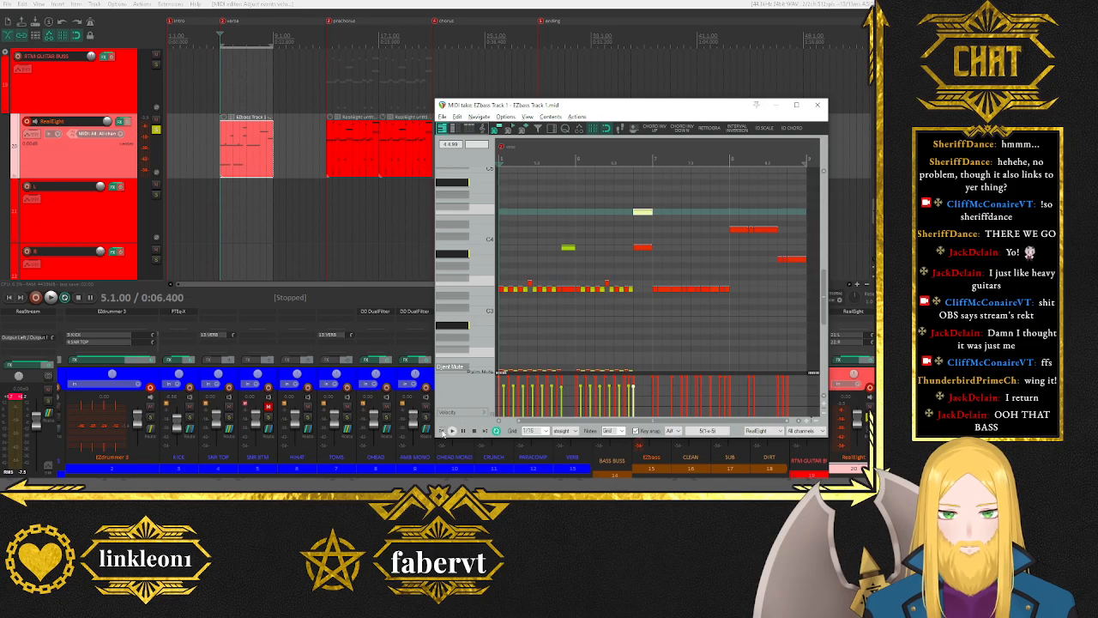
click(453, 431)
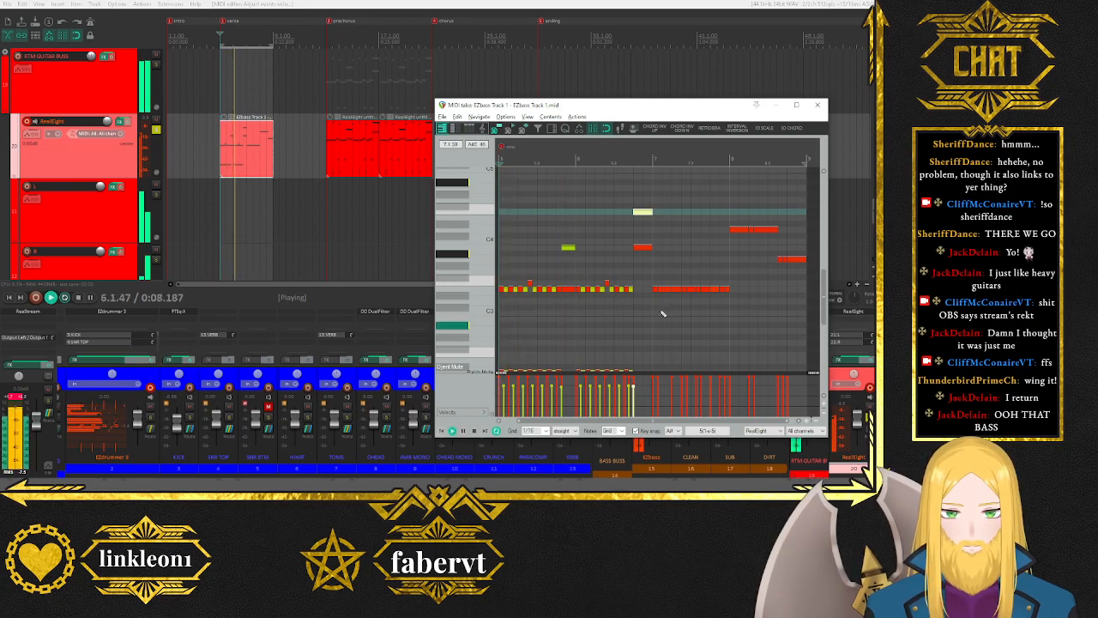
key(space)
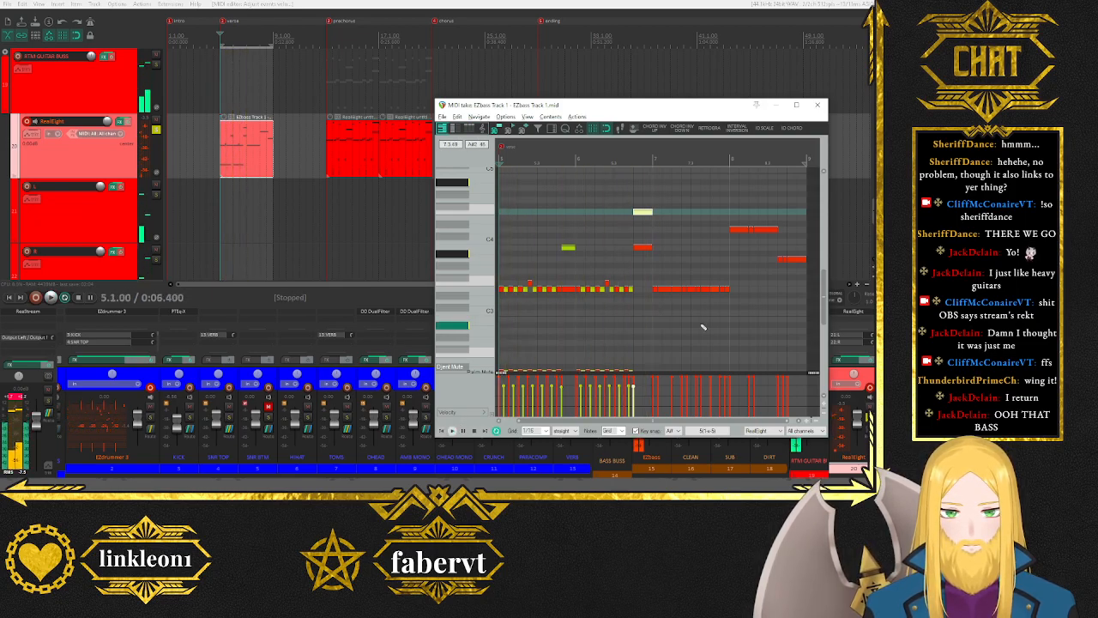
scroll(697, 299, down, 2)
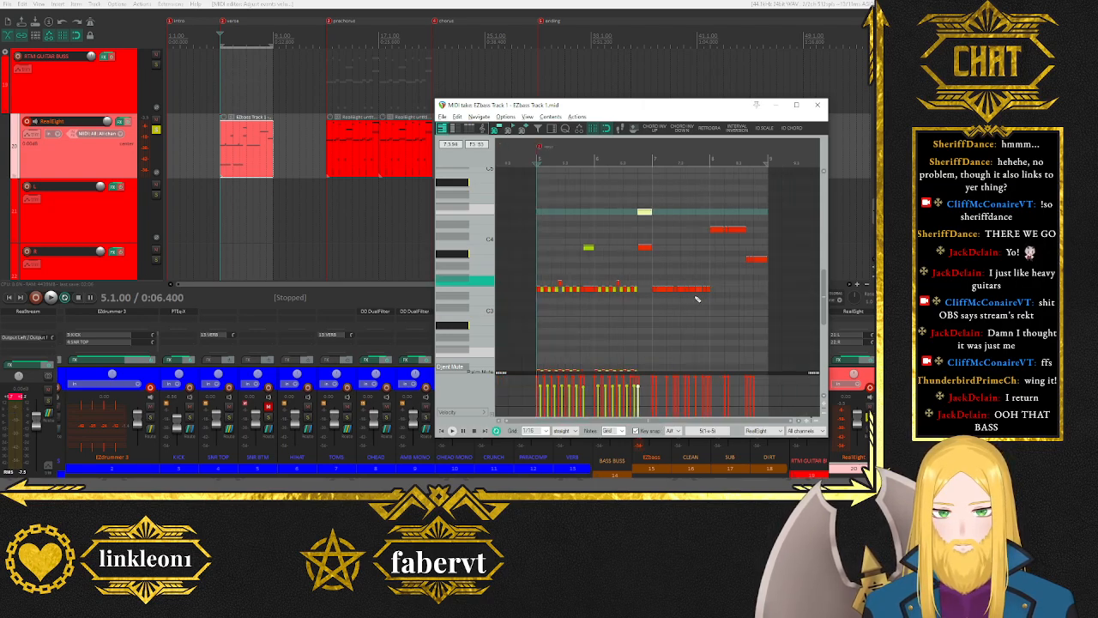
key(space)
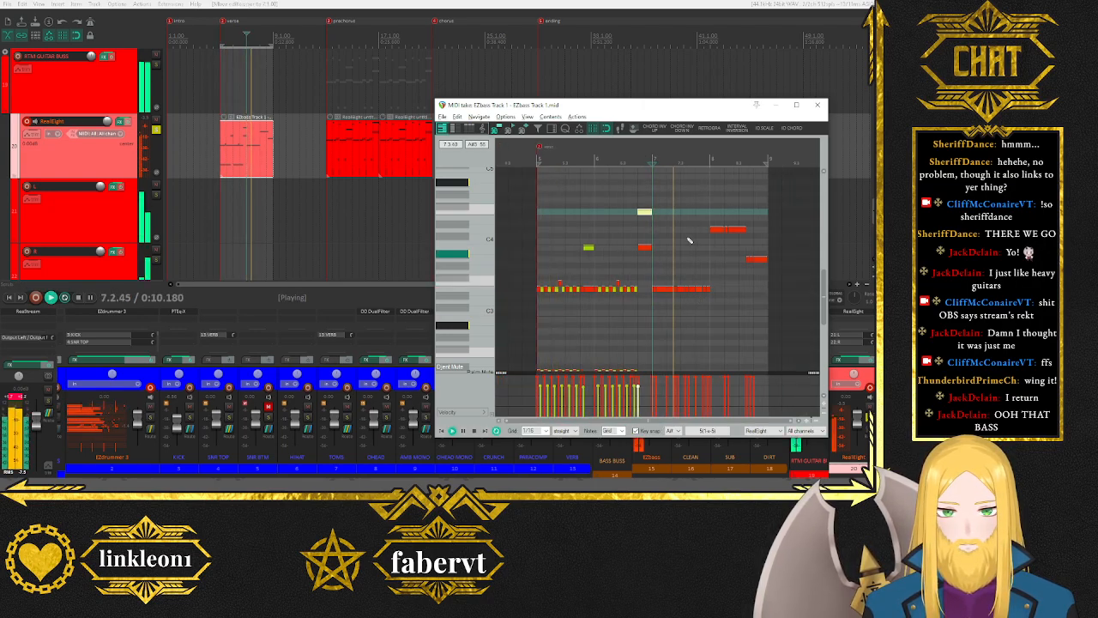
key(space)
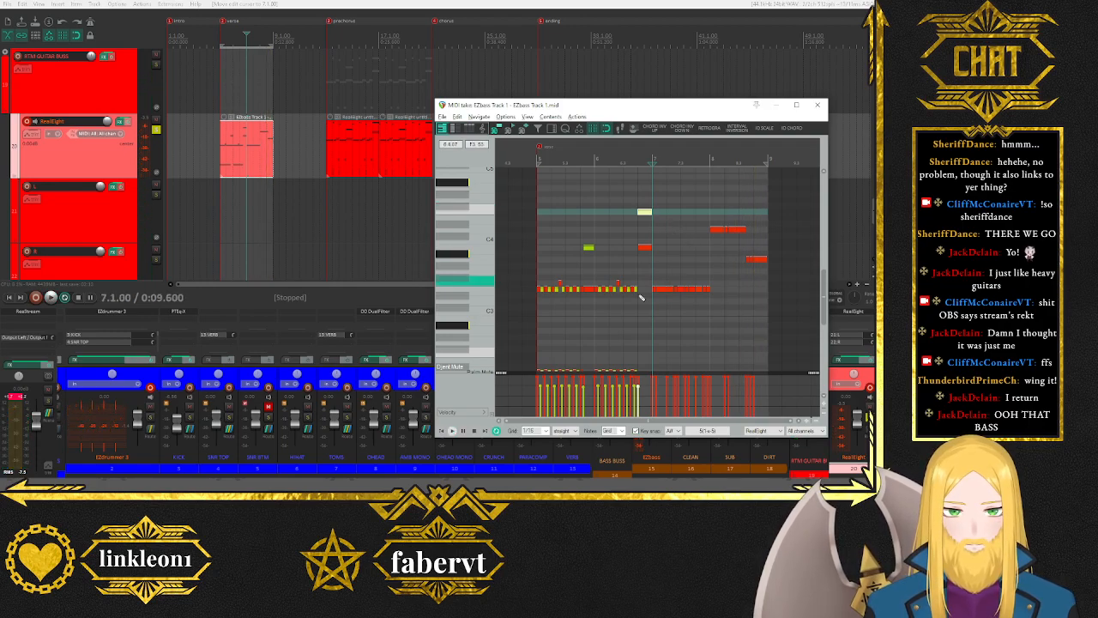
Replace the low-note run in bar 7 with a copy of bar 5's accented sixteenths and closing power chord.
scroll(641, 298, up, 1)
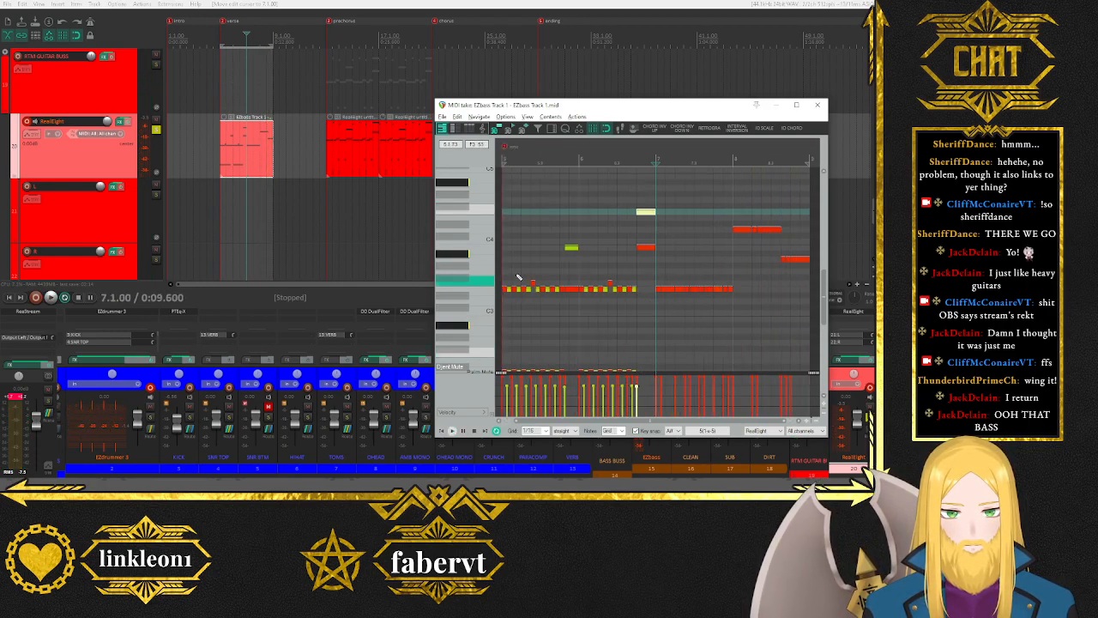
drag(661, 283, 736, 307)
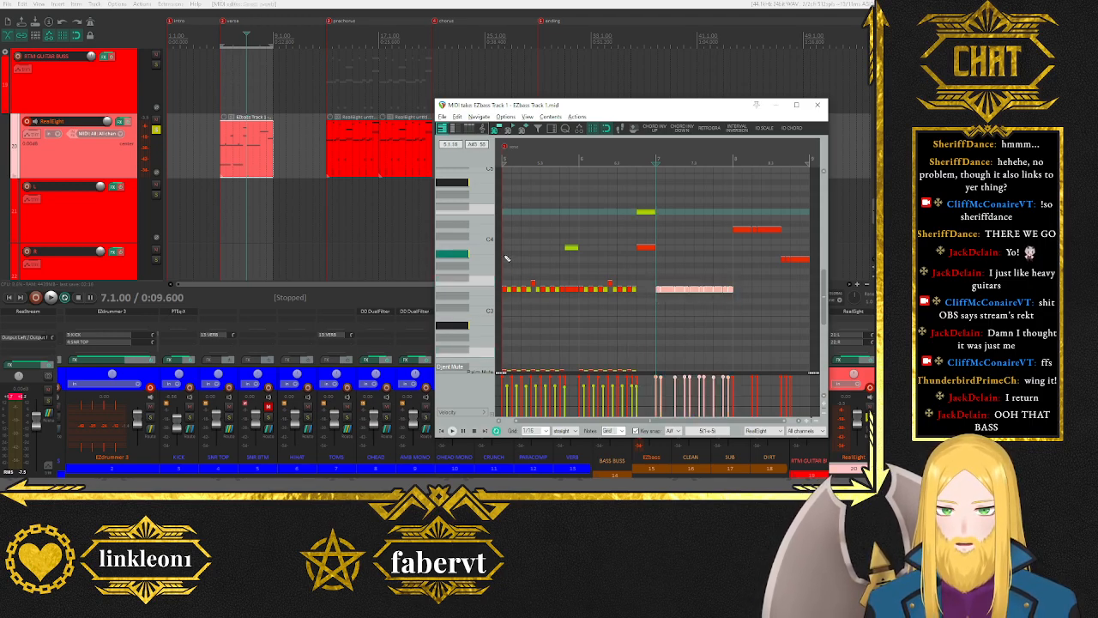
key(Delete)
drag(502, 231, 575, 310)
key(ctrl+v)
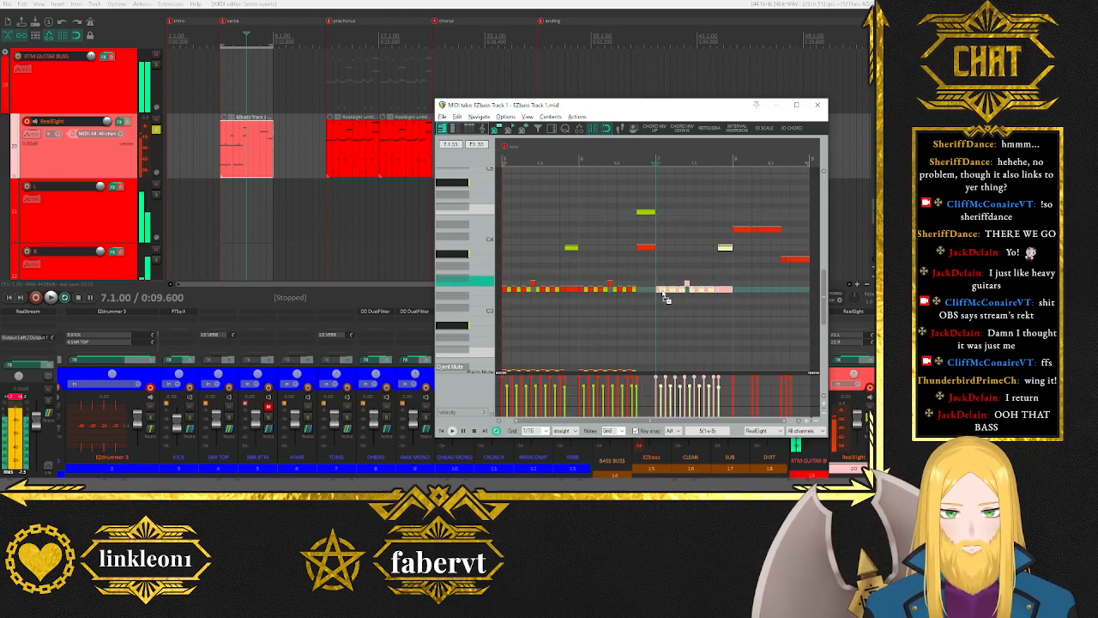
Play the verse guitar part from bar 8 to hear its sustained closing notes.
scroll(713, 382, right, 1)
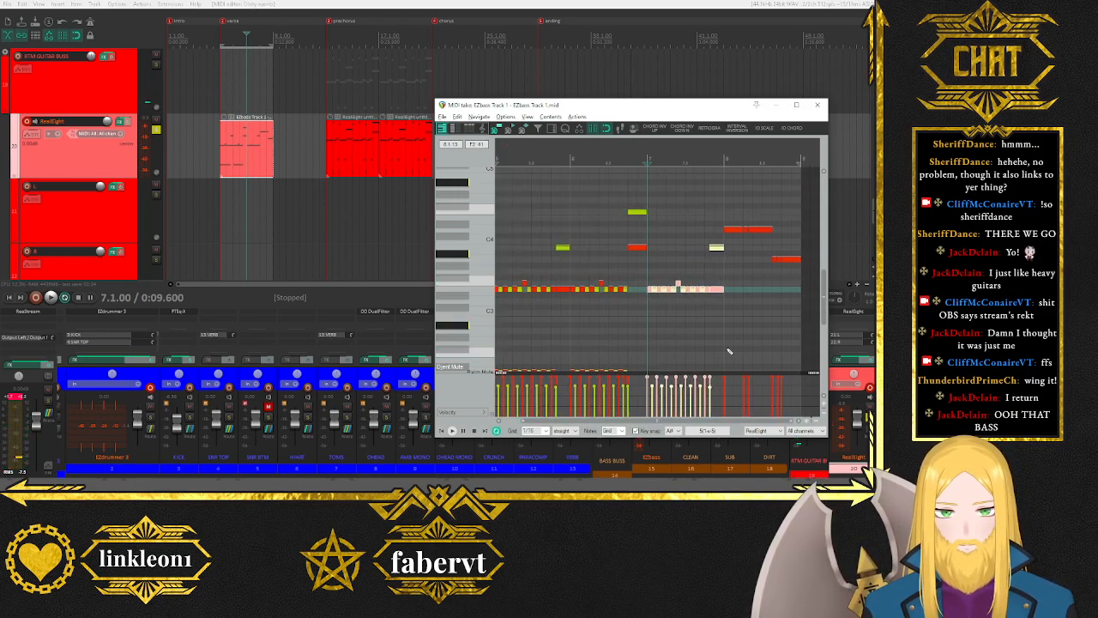
click(724, 159)
key(space)
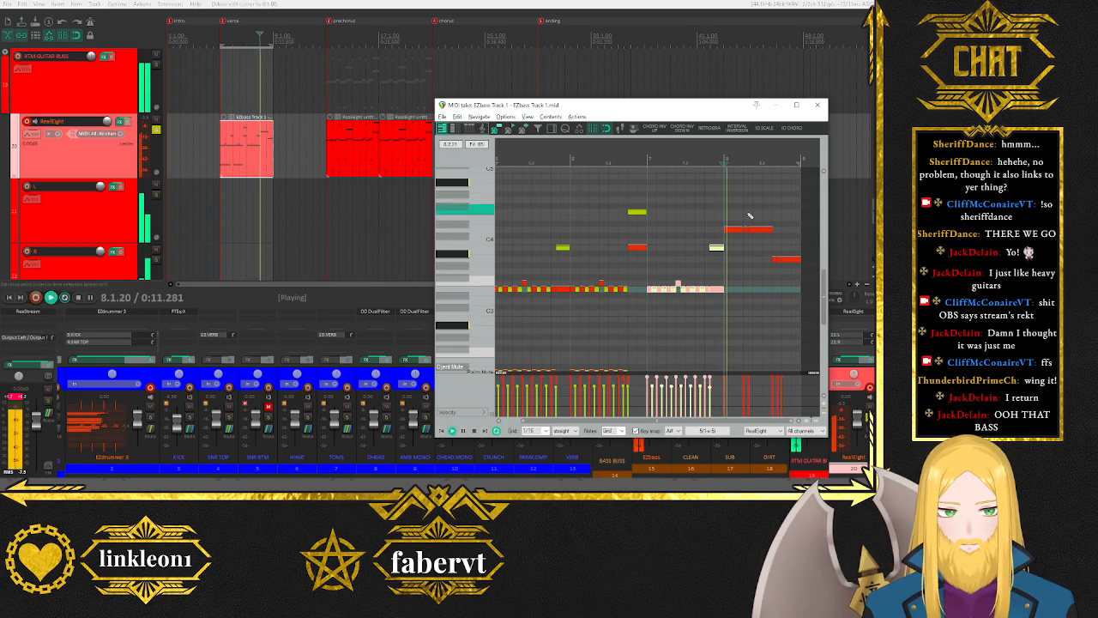
key(space)
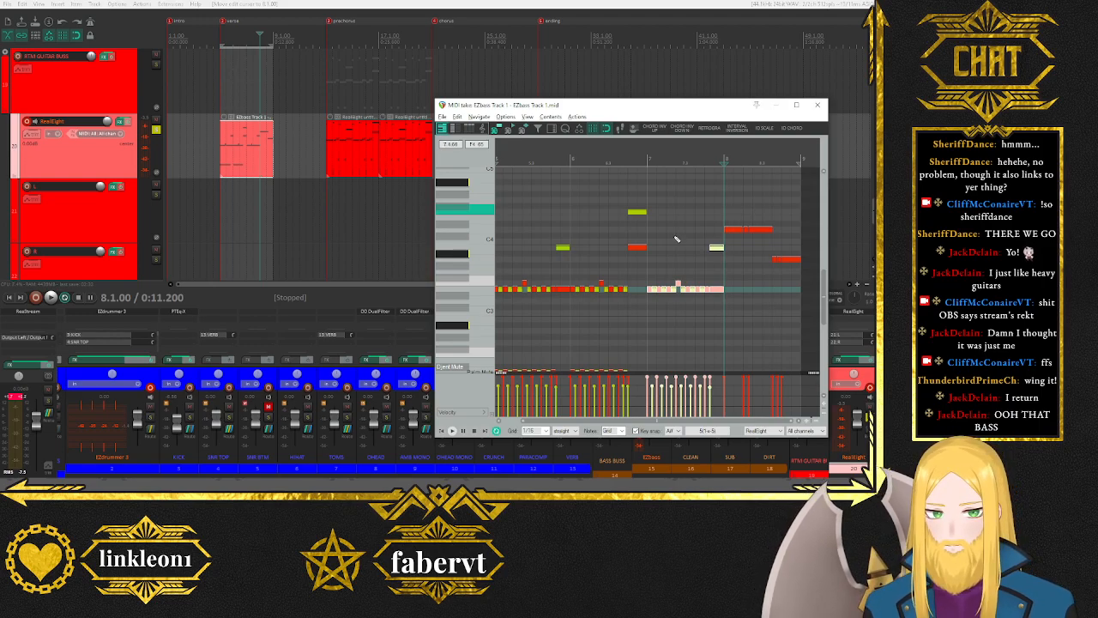
Keep key snap on and set its root to E with the Natural minor scale.
click(636, 430)
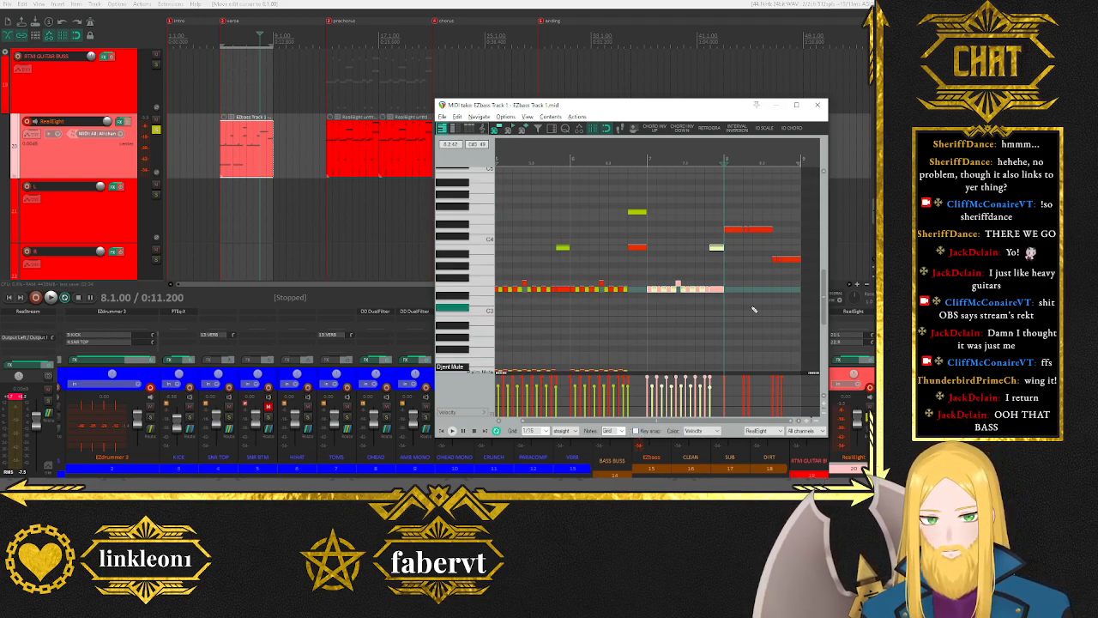
click(636, 430)
click(708, 429)
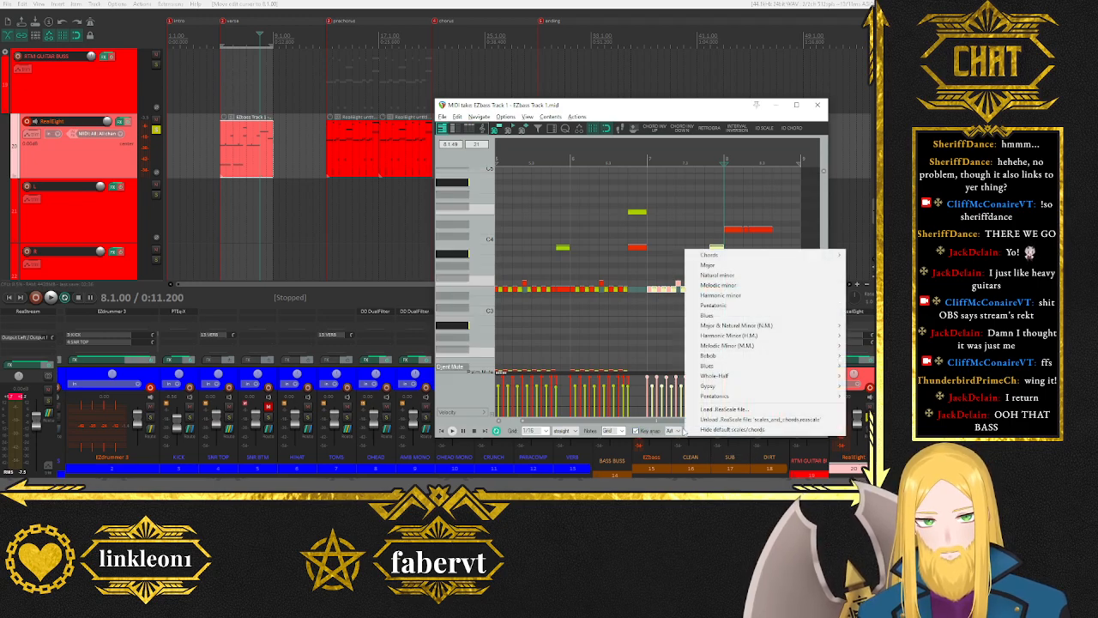
click(675, 430)
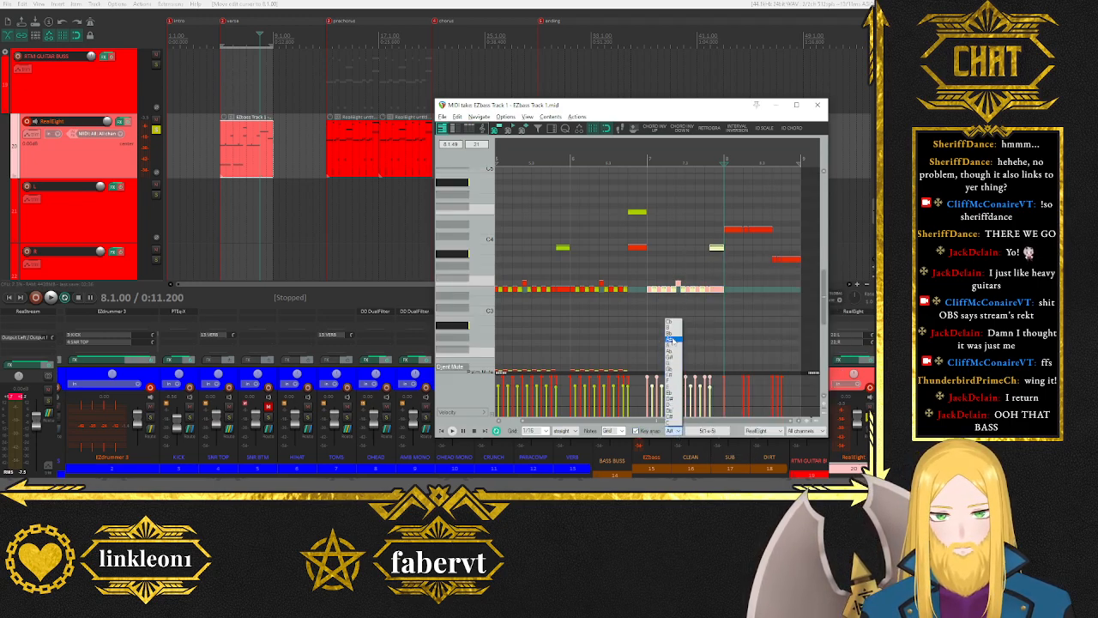
click(674, 393)
click(709, 430)
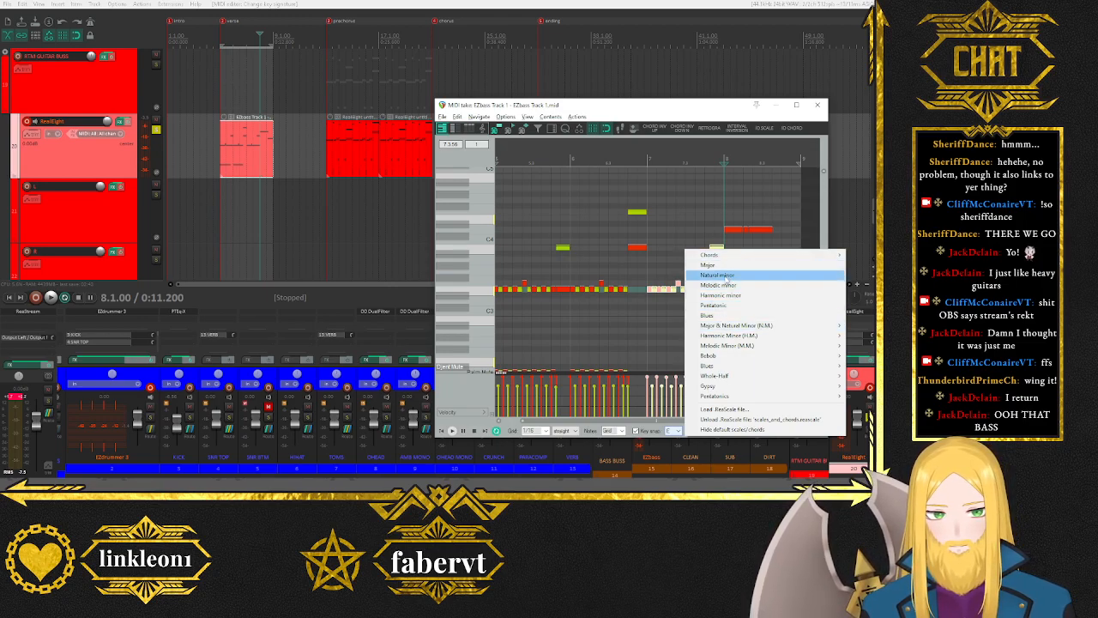
click(727, 276)
Turn on the metronome and audition the rhythm of bar 8 against the click.
scroll(491, 304, up, 3)
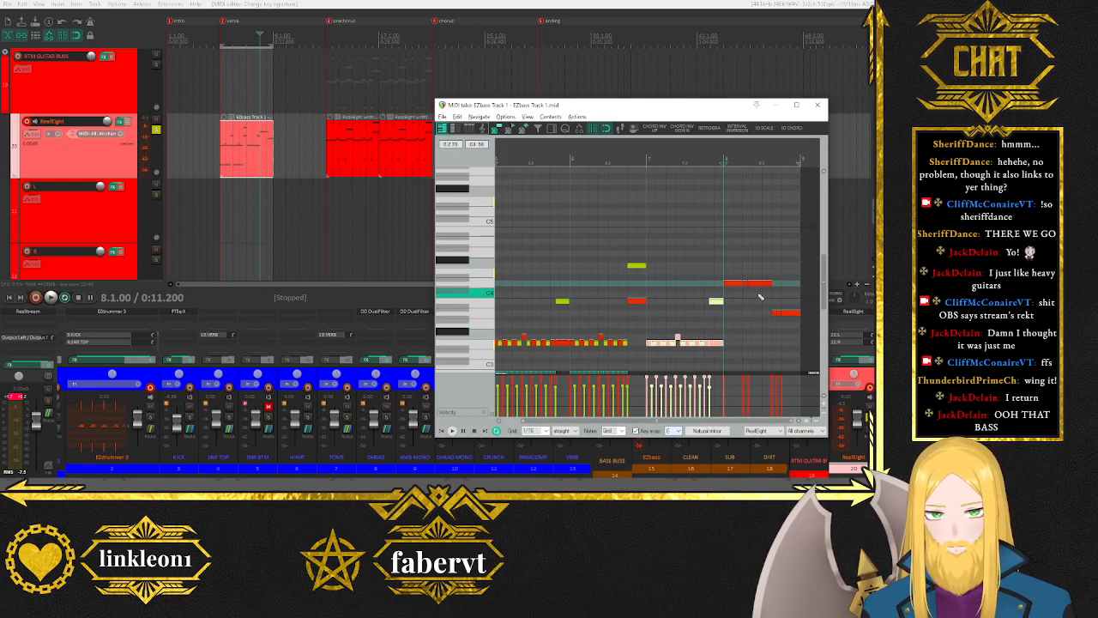
scroll(759, 296, up, 3)
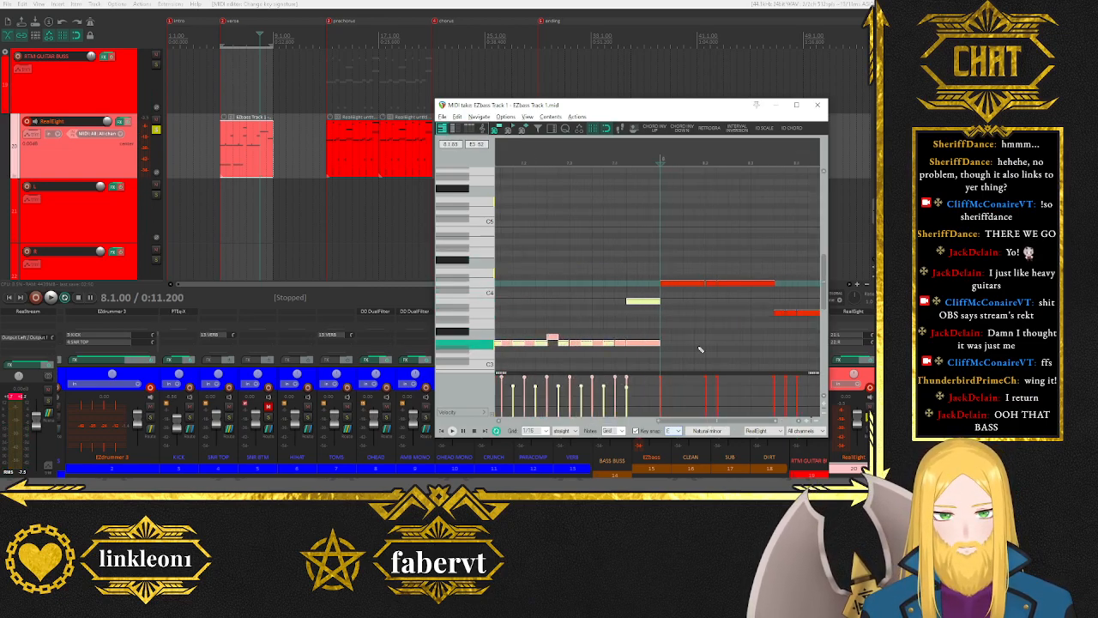
click(90, 25)
key(space)
key(space)
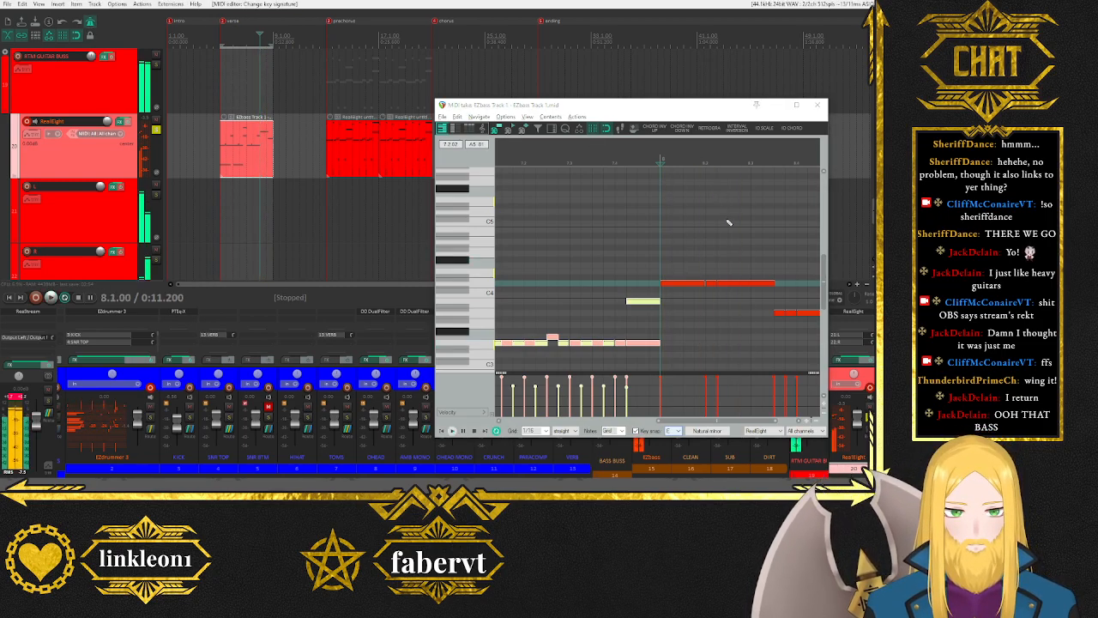
key(space)
key(space)
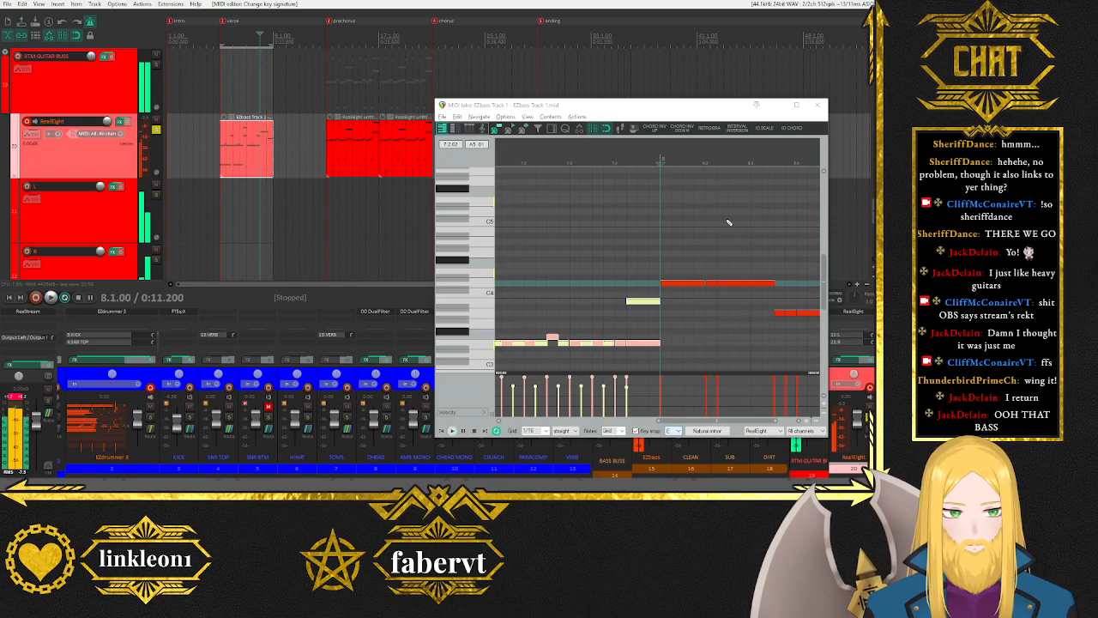
Split bar 8's opening D4 note at 8.1.50 and 8.1.75, and listen to the new rhythm.
scroll(731, 230, down, 1)
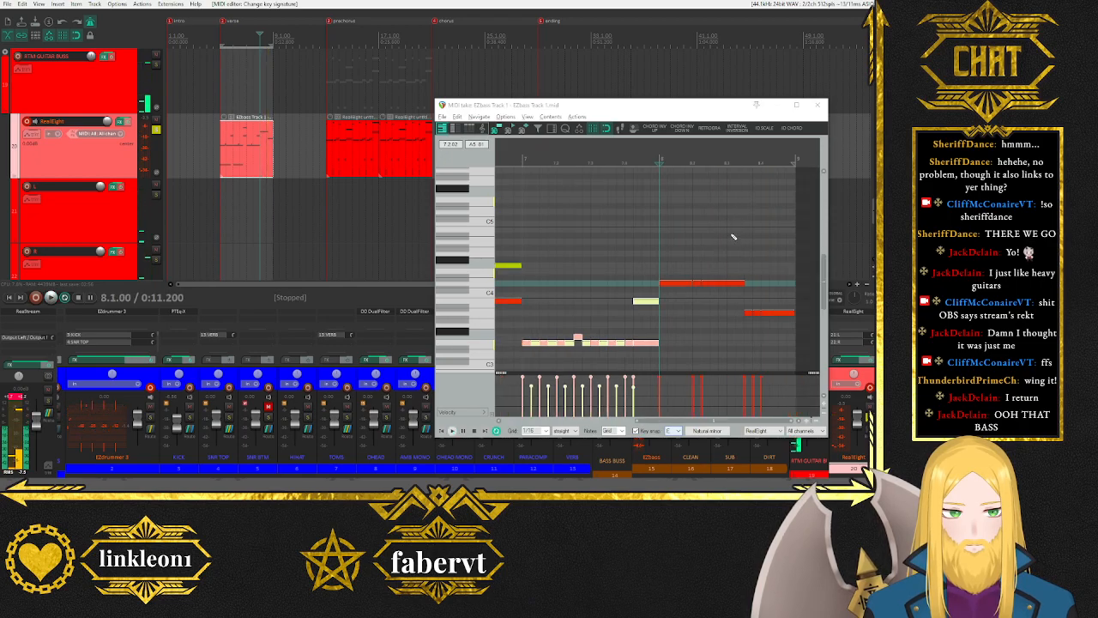
click(678, 284)
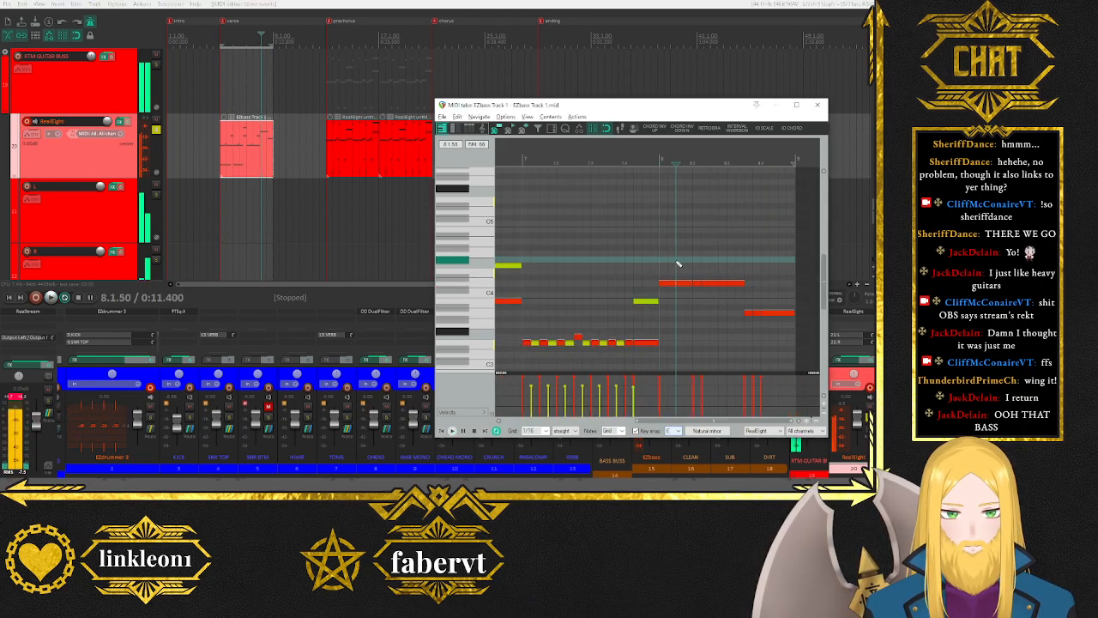
click(684, 163)
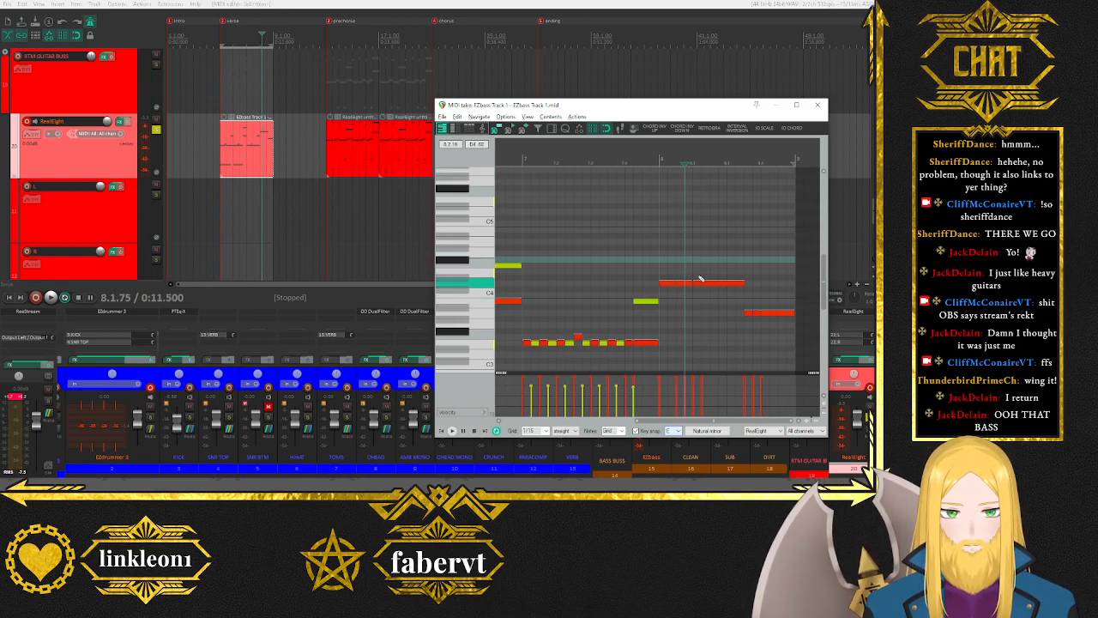
key(space)
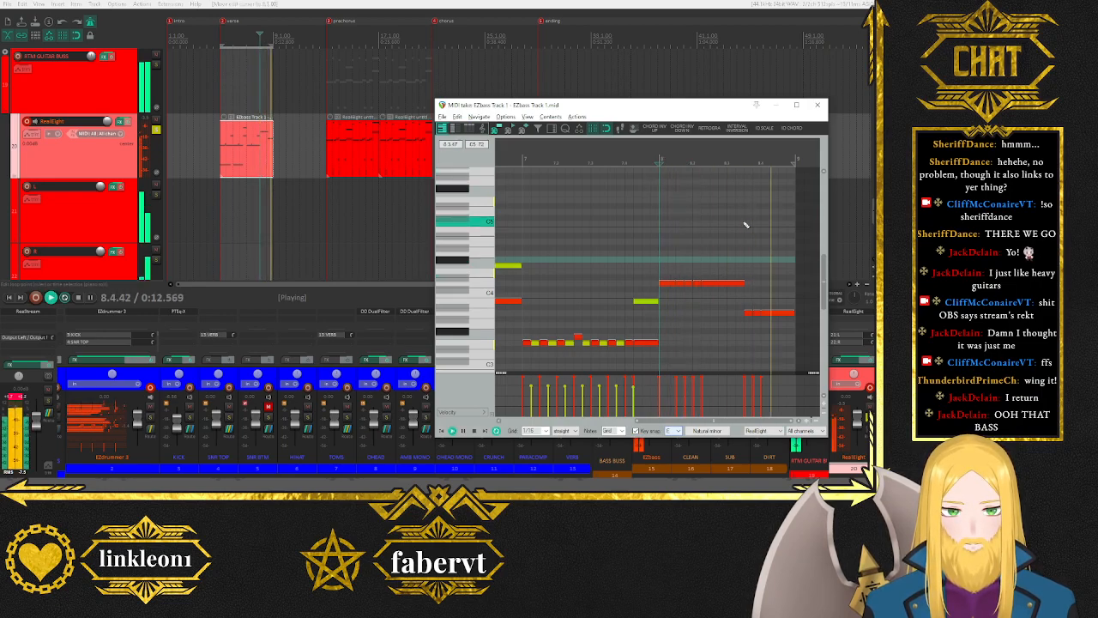
key(space)
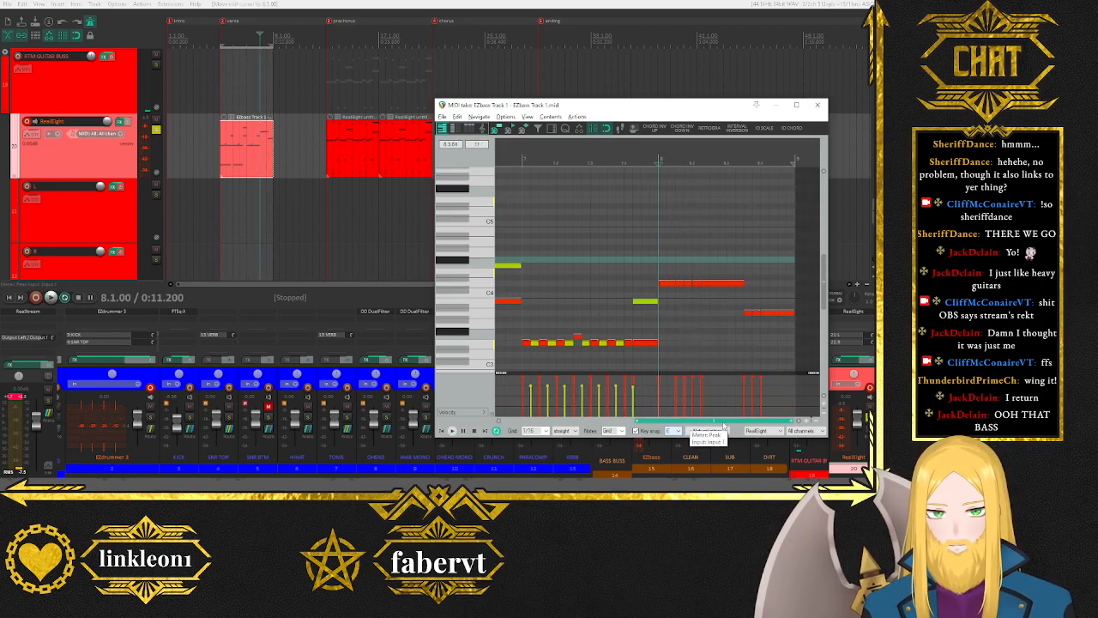
Split the long D4 note in bar 8 at 8.3.00 and audition the bar from its start.
click(727, 163)
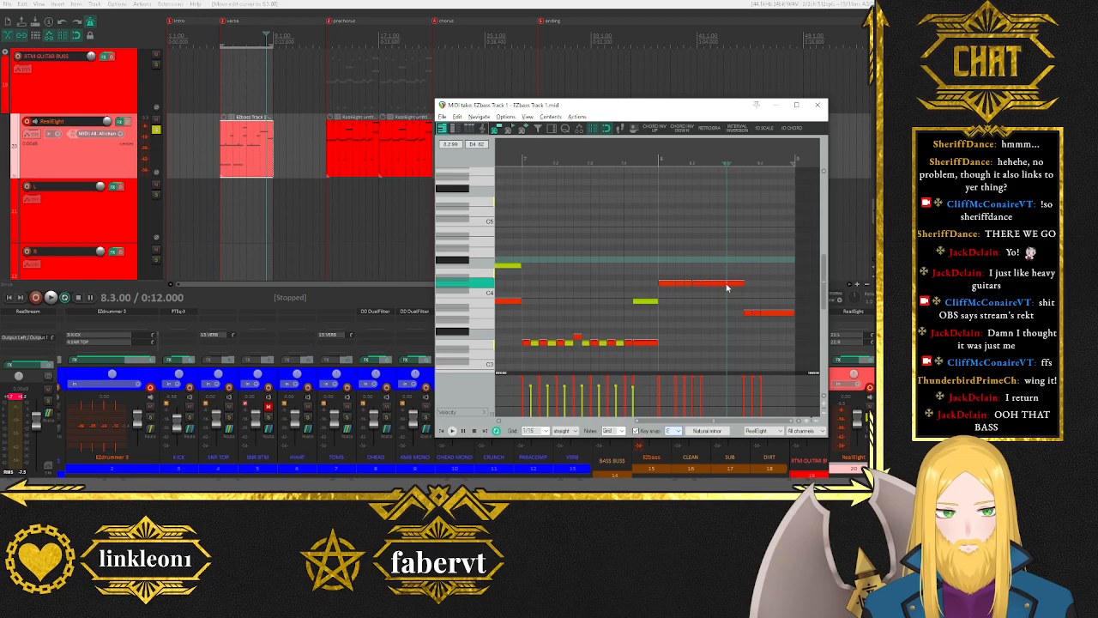
click(727, 288)
click(659, 163)
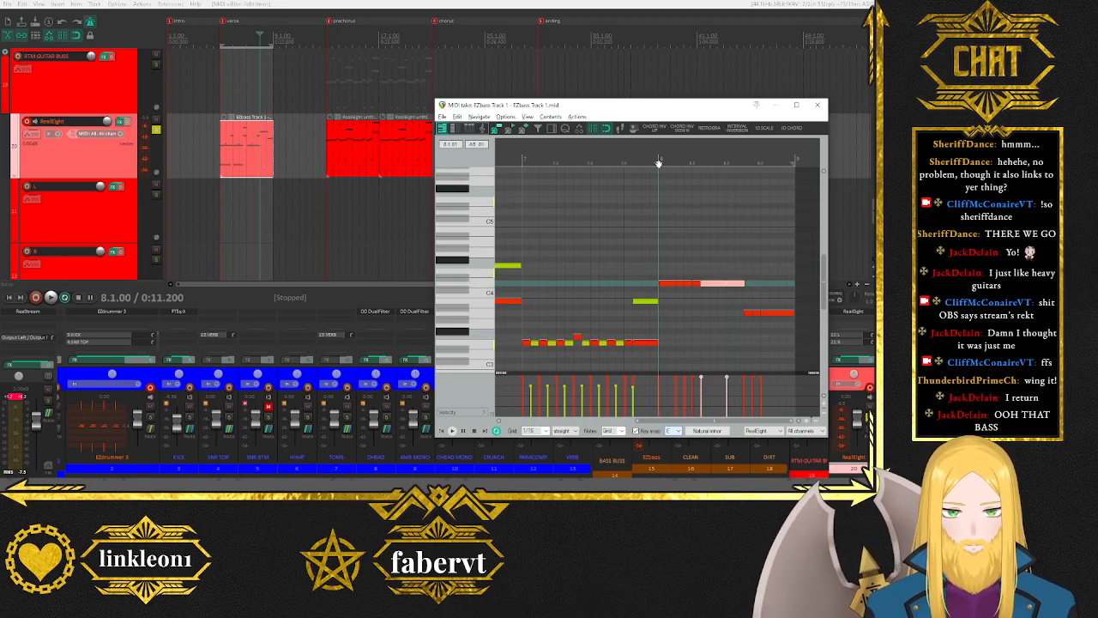
key(space)
key(space)
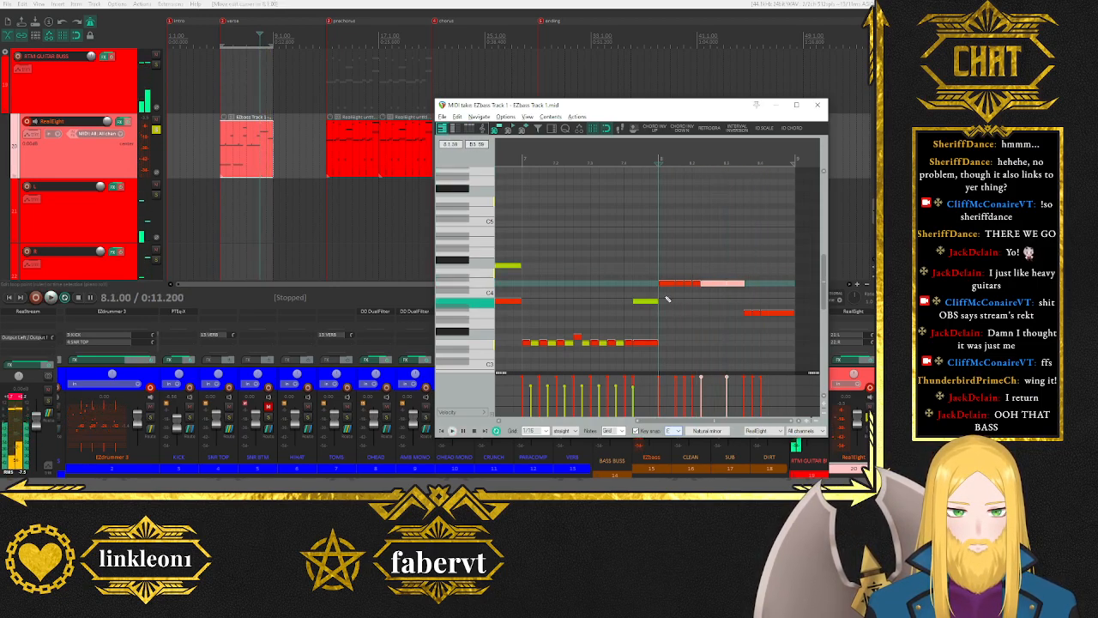
Lower the velocity of the short D4 note at 8.1.75.
click(664, 283)
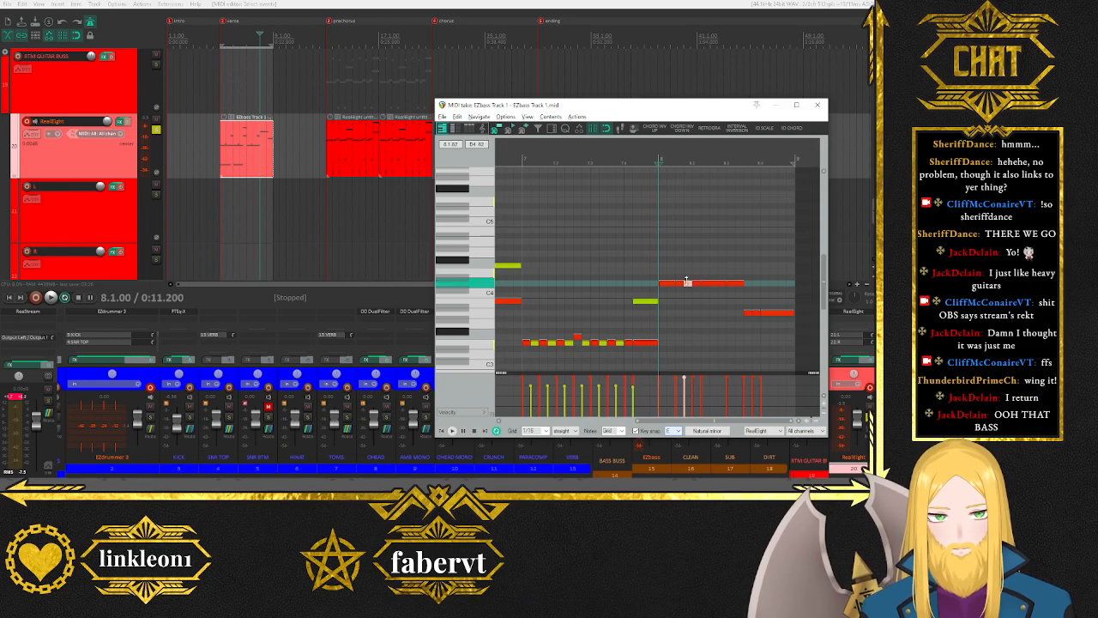
drag(686, 281, 688, 295)
scroll(457, 277, down, 5)
scroll(457, 277, up, 4)
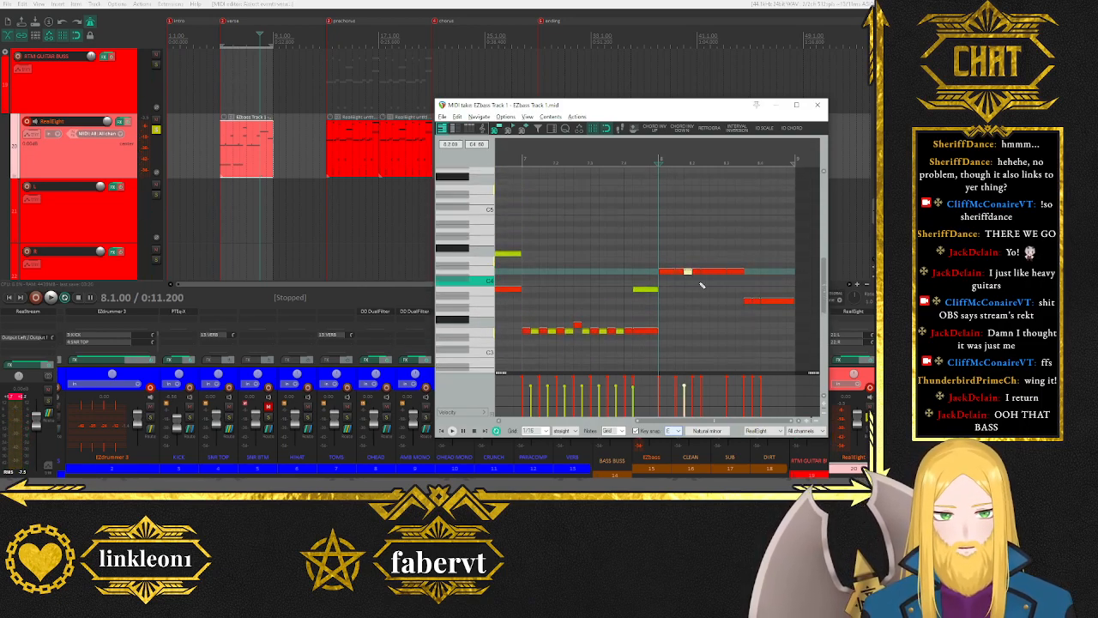
Copy bar 8's first and two longer D4 notes up to A4, aligned with the originals, and lower the copies' velocity.
mouse_move(713, 260)
mouse_down()
mouse_move(743, 287)
mouse_move(712, 271)
mouse_move(709, 243)
mouse_up()
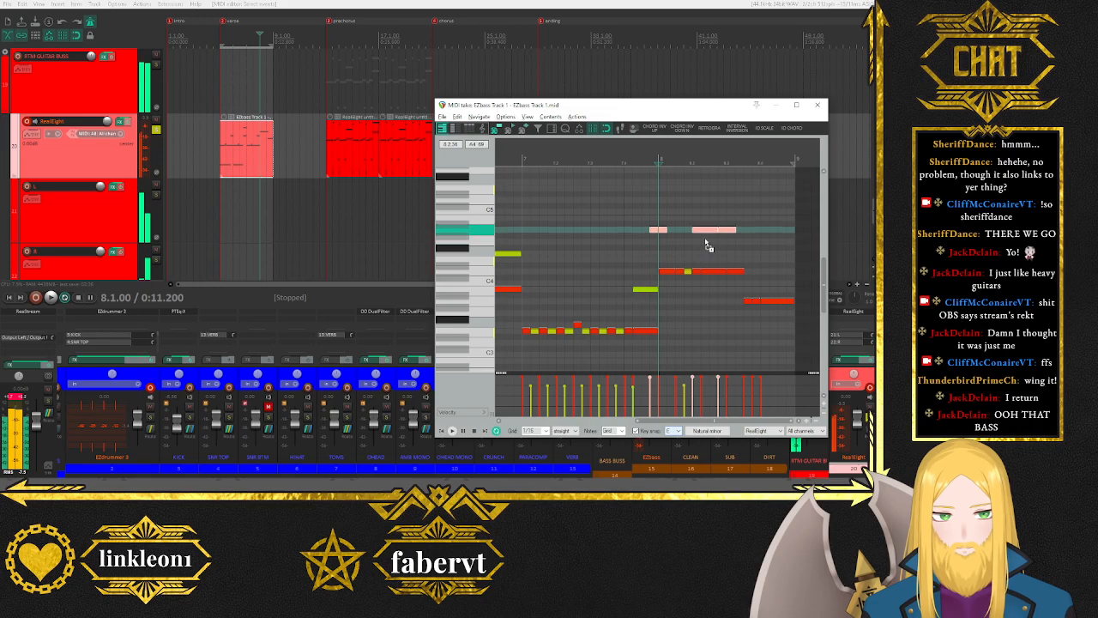
drag(644, 203, 760, 240)
drag(659, 377, 665, 387)
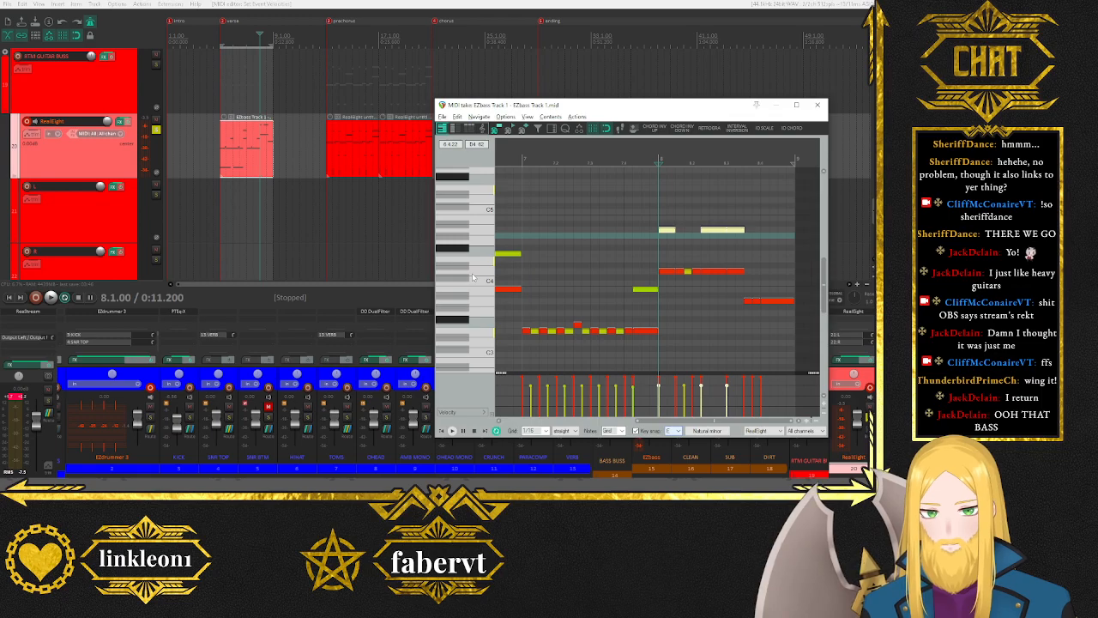
Copy the last A3 note of bar 8 up to E4 at a lower velocity to form a power chord.
scroll(472, 276, down, 4)
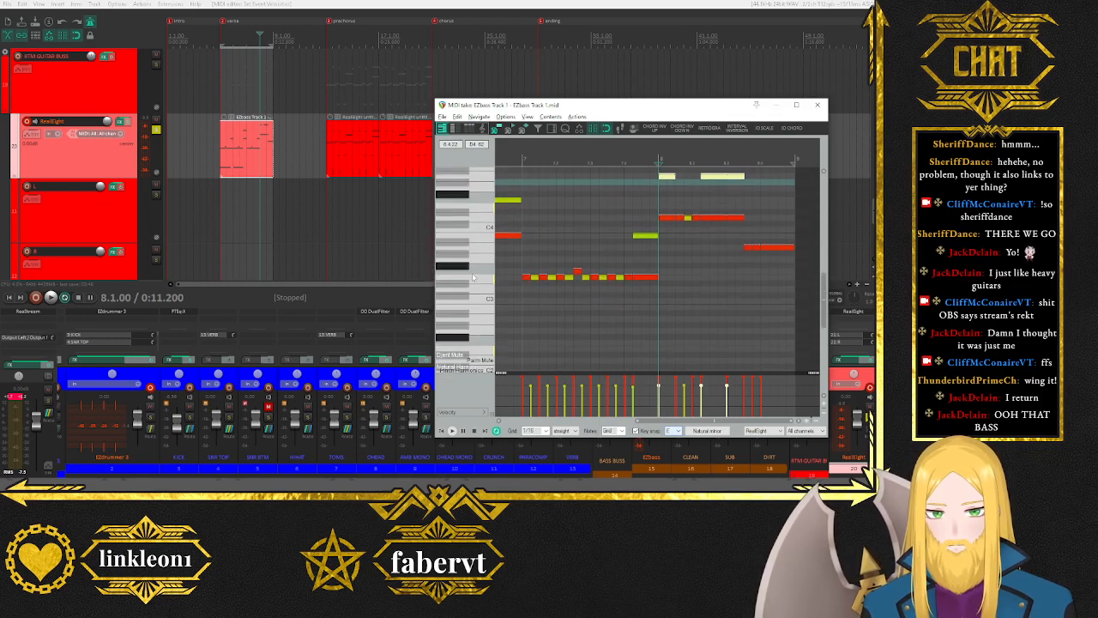
scroll(484, 219, up, 1)
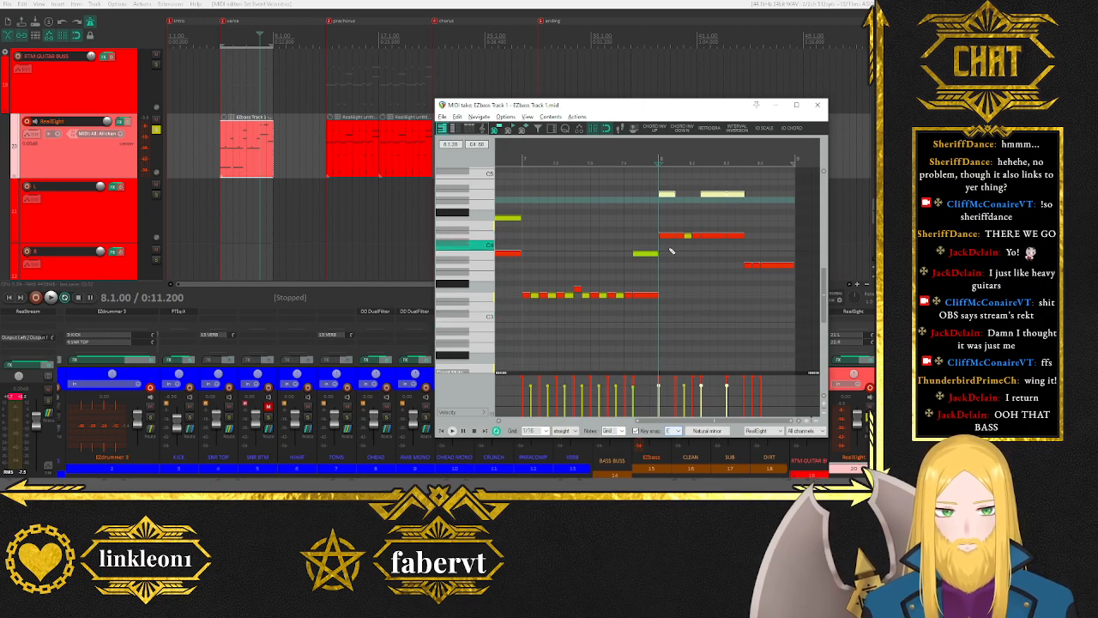
click(770, 271)
drag(774, 269, 777, 234)
Copy the three short D4 notes in bar 8 down to the Palm Mute row, aligned to 8.1.50.
scroll(485, 274, down, 2)
scroll(485, 274, up, 2)
scroll(485, 274, down, 1)
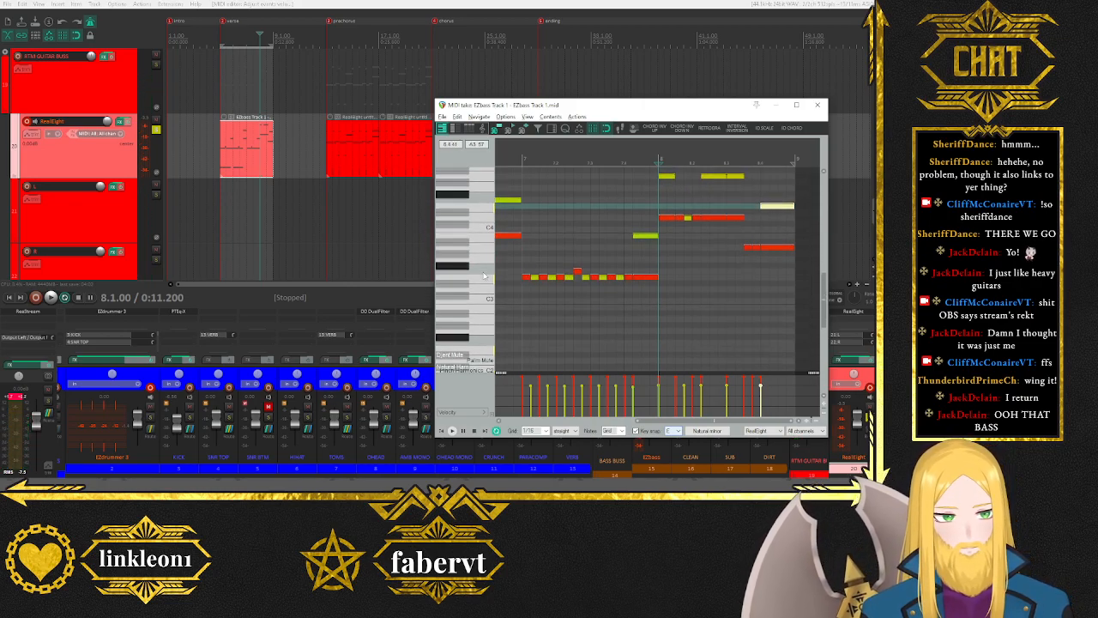
click(685, 218)
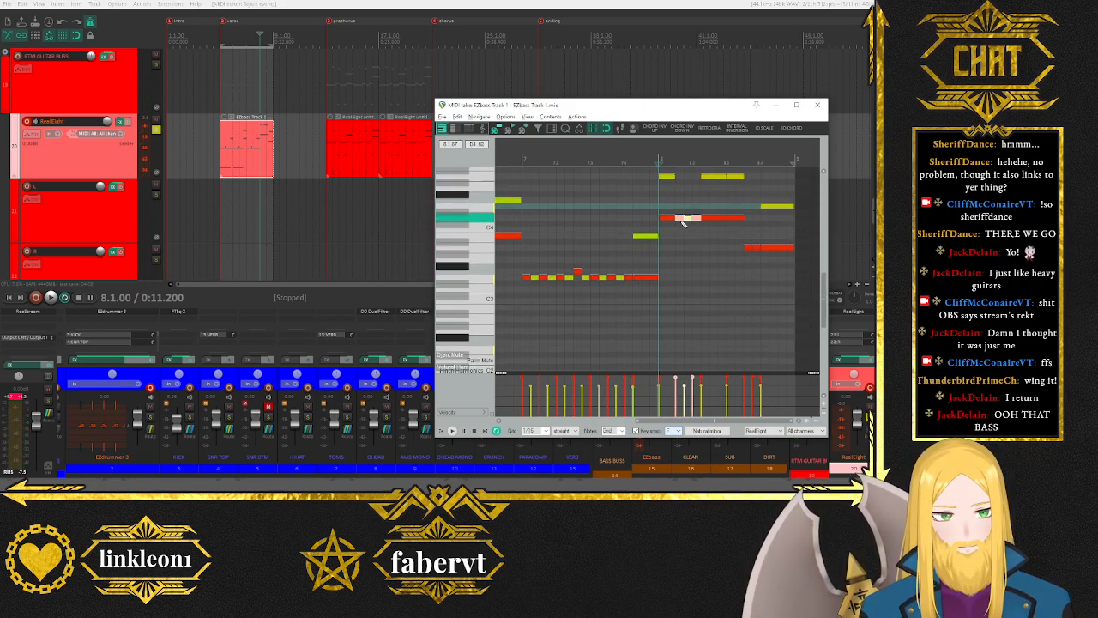
drag(684, 226, 696, 366)
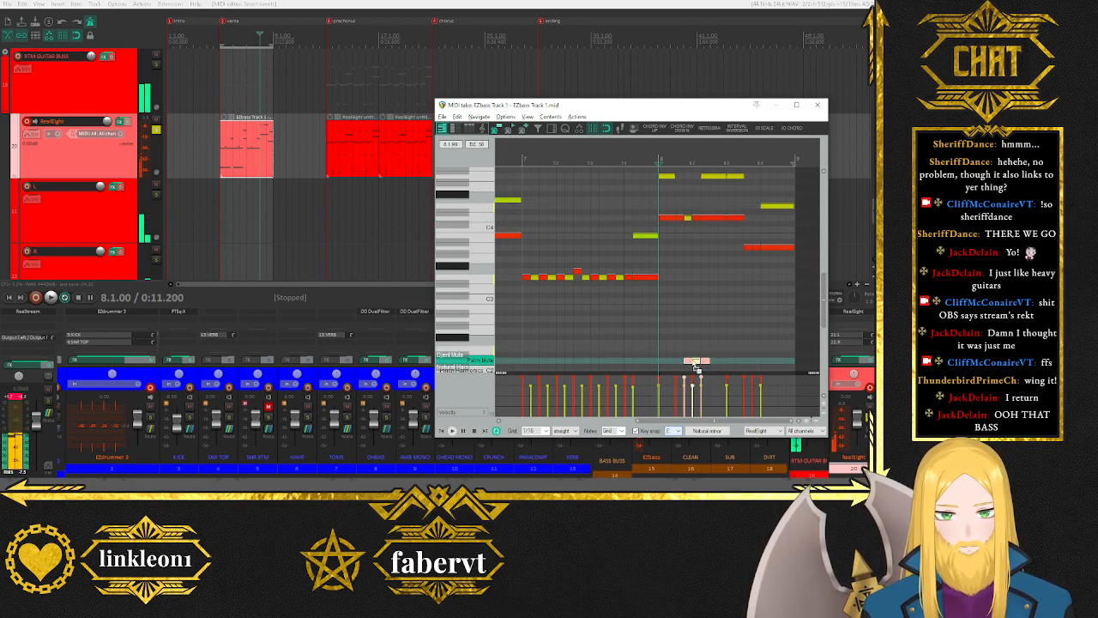
click(676, 161)
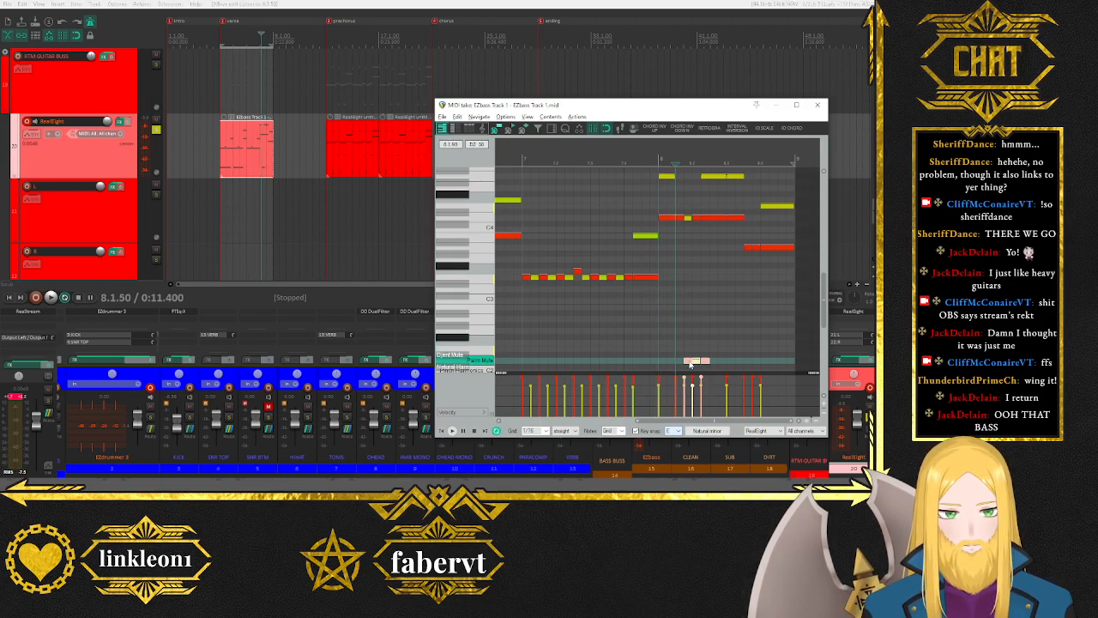
drag(690, 365, 680, 363)
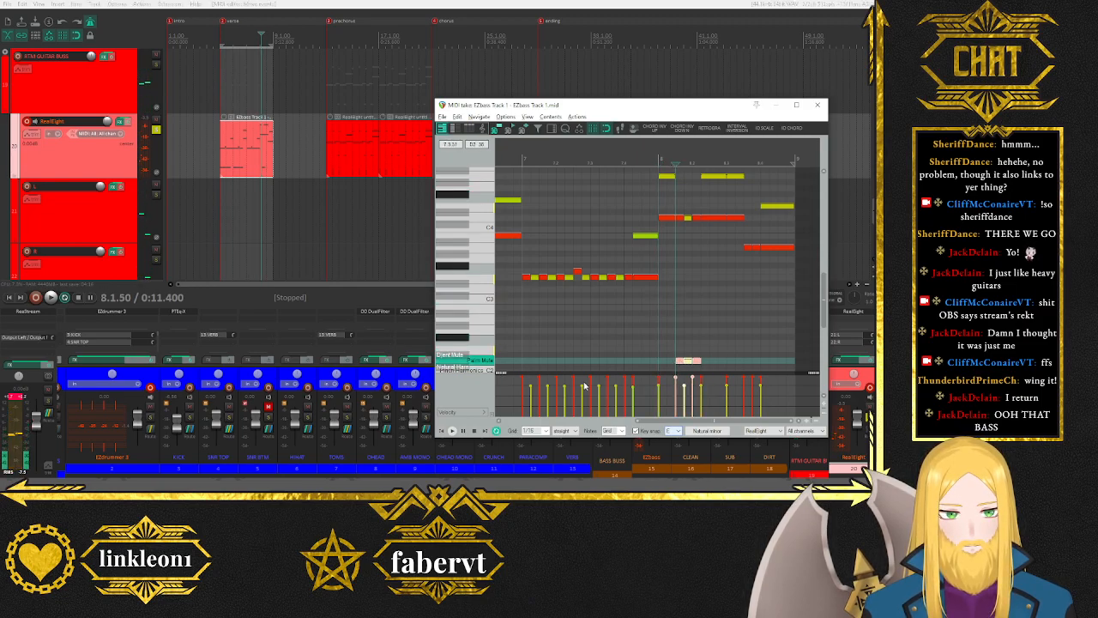
Play the verse riff from bar 5 to check the revised passage.
click(442, 430)
scroll(760, 262, down, 4)
scroll(762, 265, down, 2)
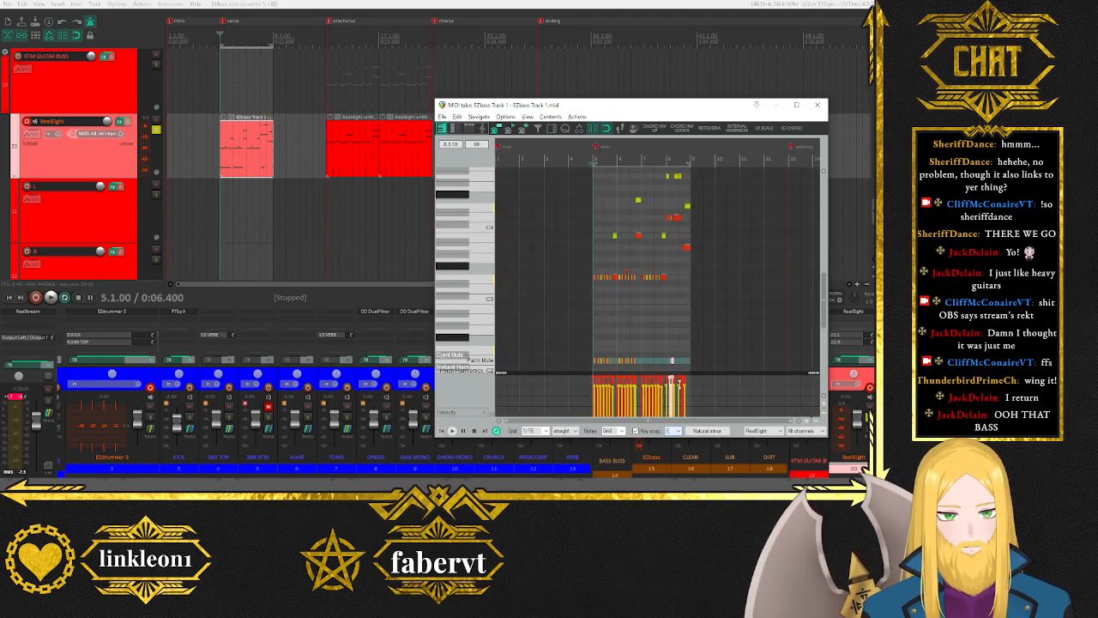
scroll(710, 285, up, 1)
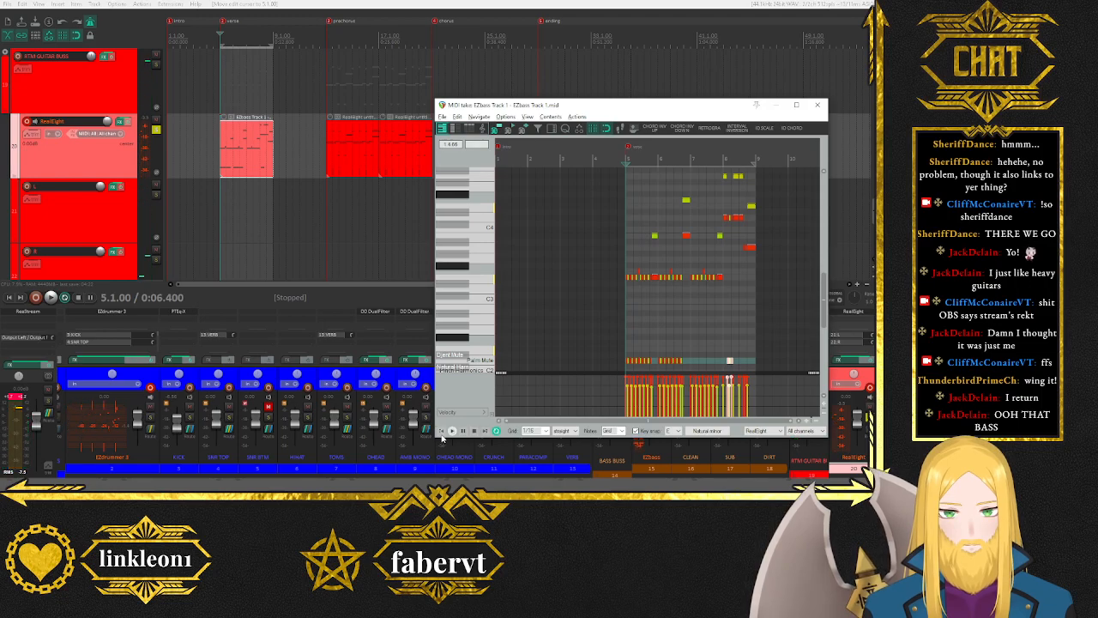
key(space)
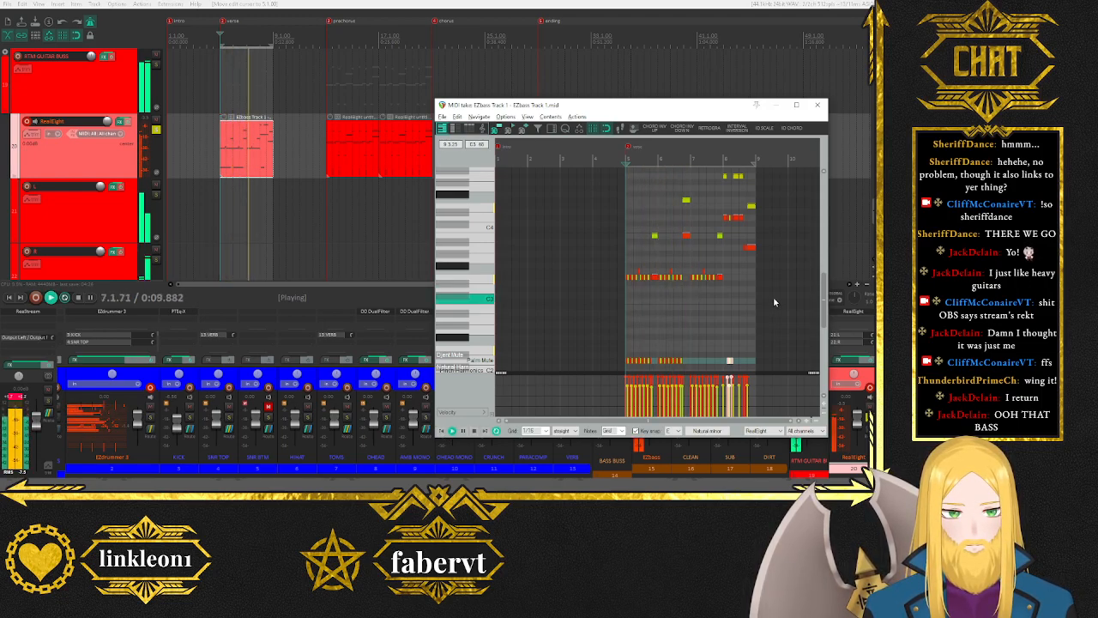
key(space)
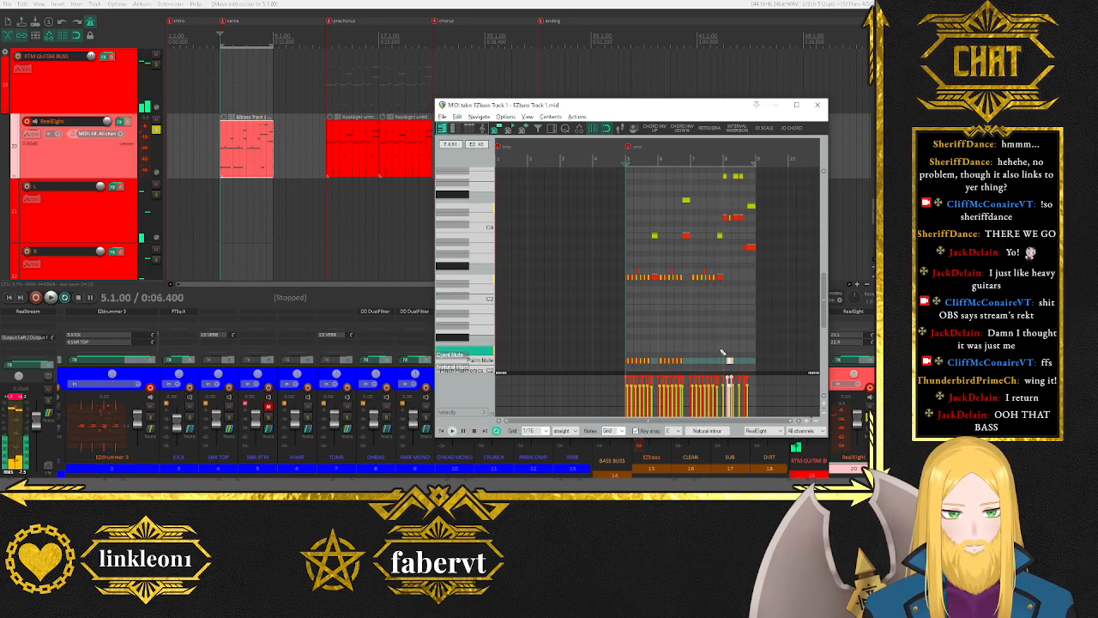
Copy bar 6's Palm Mute notes into bar 7 beneath its sixteenth-note run.
scroll(722, 352, up, 3)
drag(676, 422, 690, 422)
drag(567, 357, 635, 273)
click(645, 159)
drag(575, 266, 656, 273)
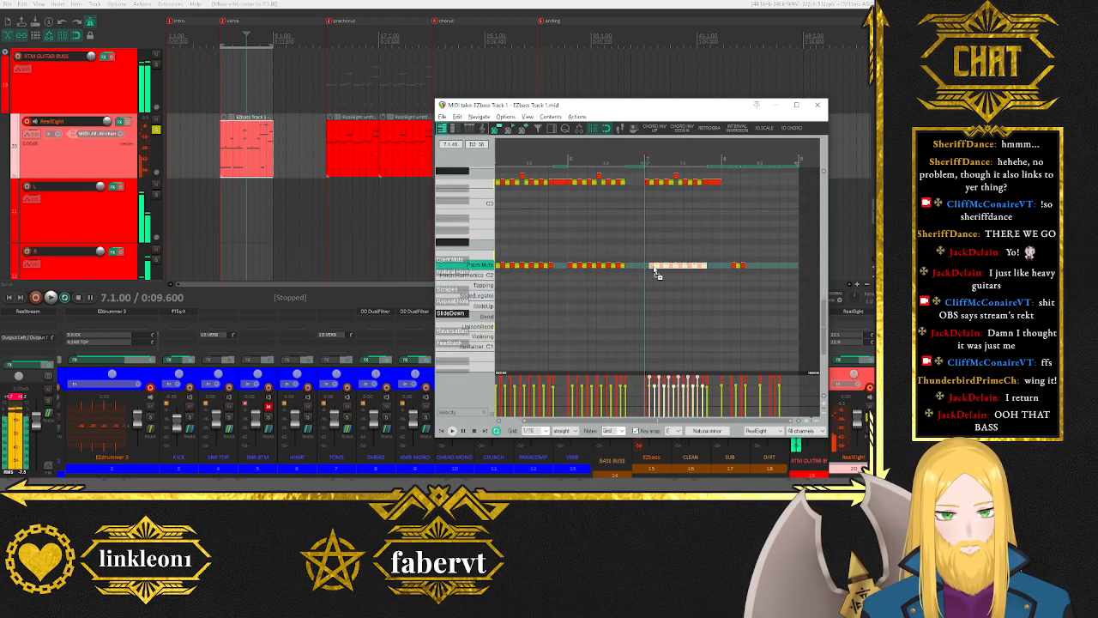
Play the verse riff from bar 5 to check the palm mutes added in bar 7.
key(space)
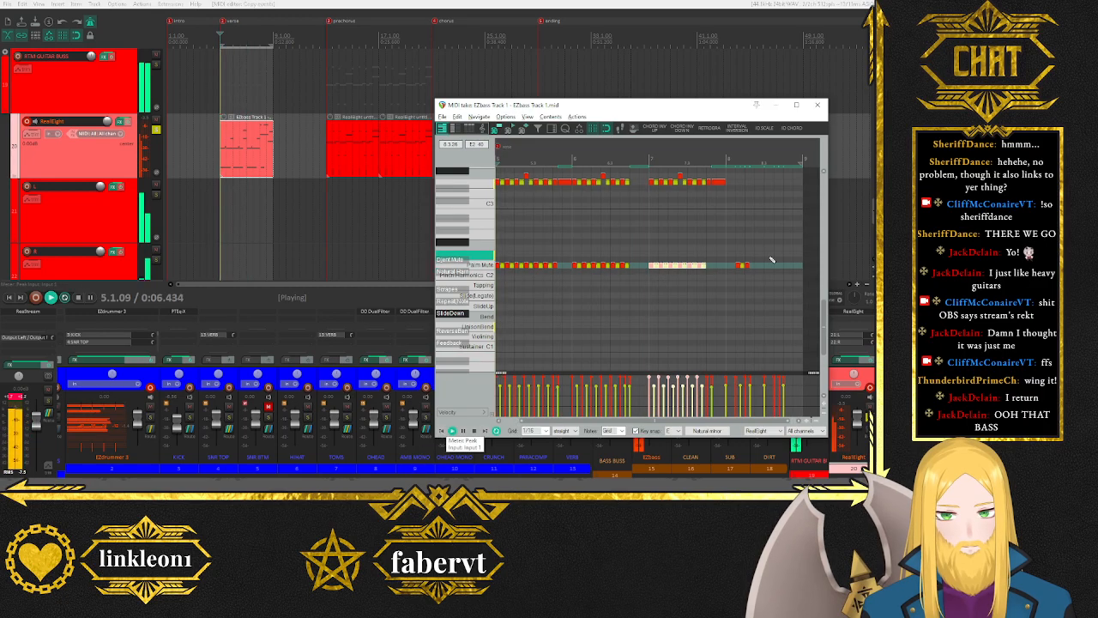
scroll(774, 260, down, 3)
scroll(483, 277, up, 2)
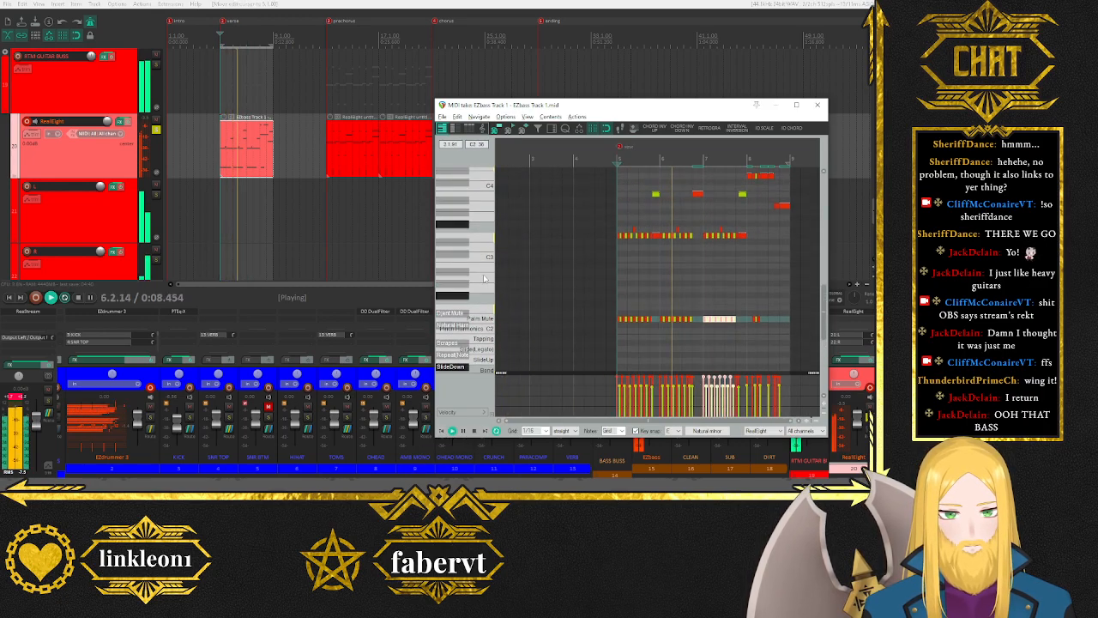
scroll(483, 278, up, 1)
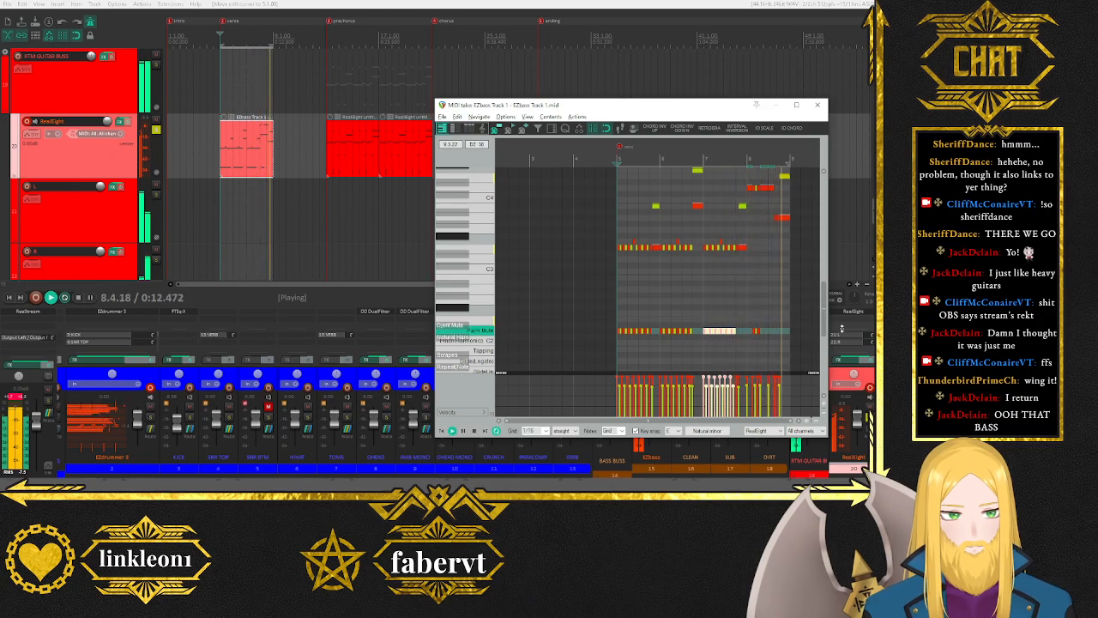
key(space)
Copy bar 5's last Palm Mute note to the end of the palm-muted run in bar 7.
scroll(775, 328, up, 5)
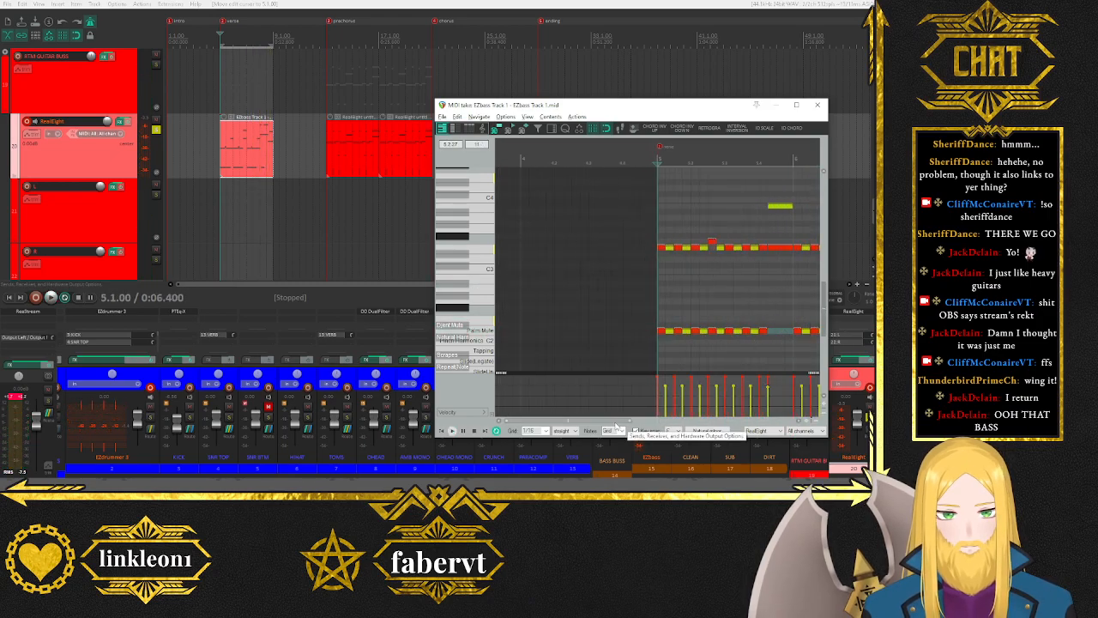
drag(616, 421, 654, 429)
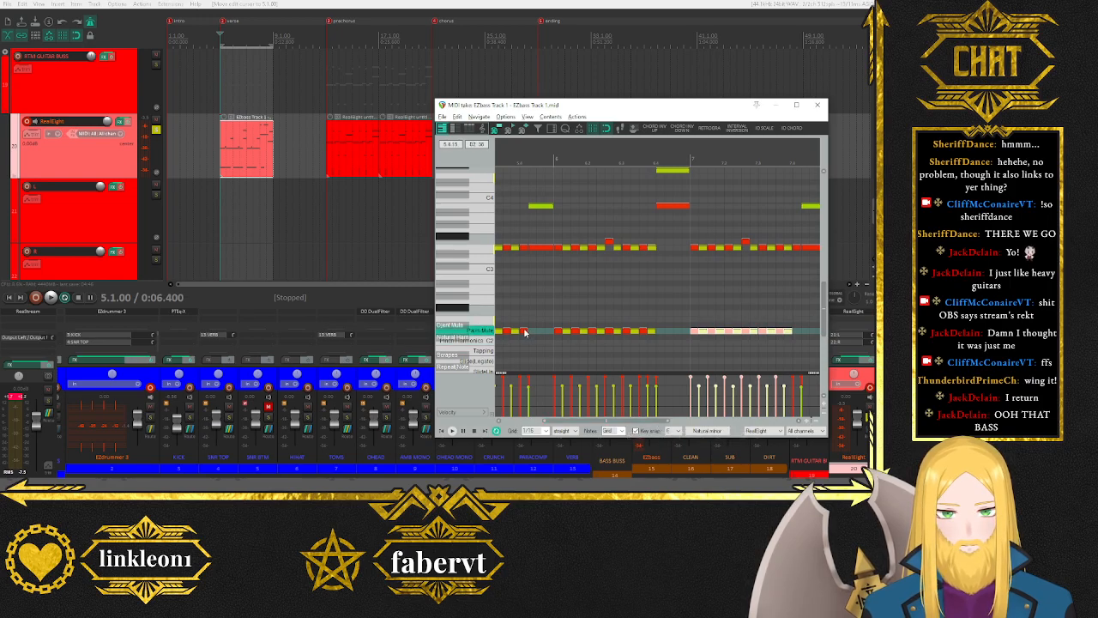
click(524, 331)
click(779, 321)
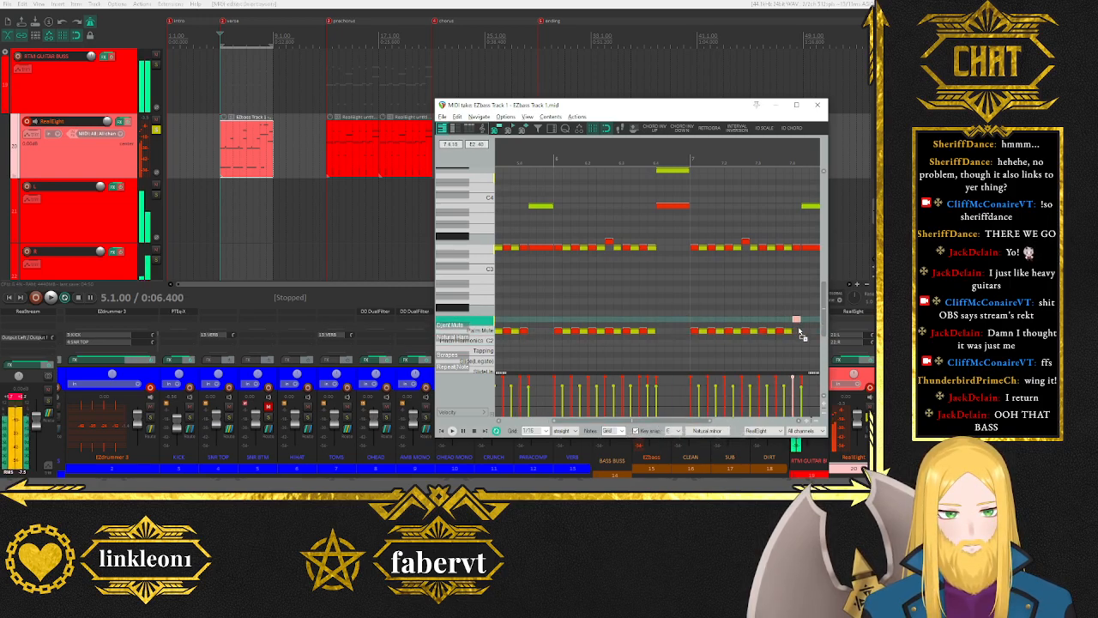
Play the verse riff from bar 5 through bar 8 with the extended palm-muted run.
scroll(769, 321, down, 4)
key(space)
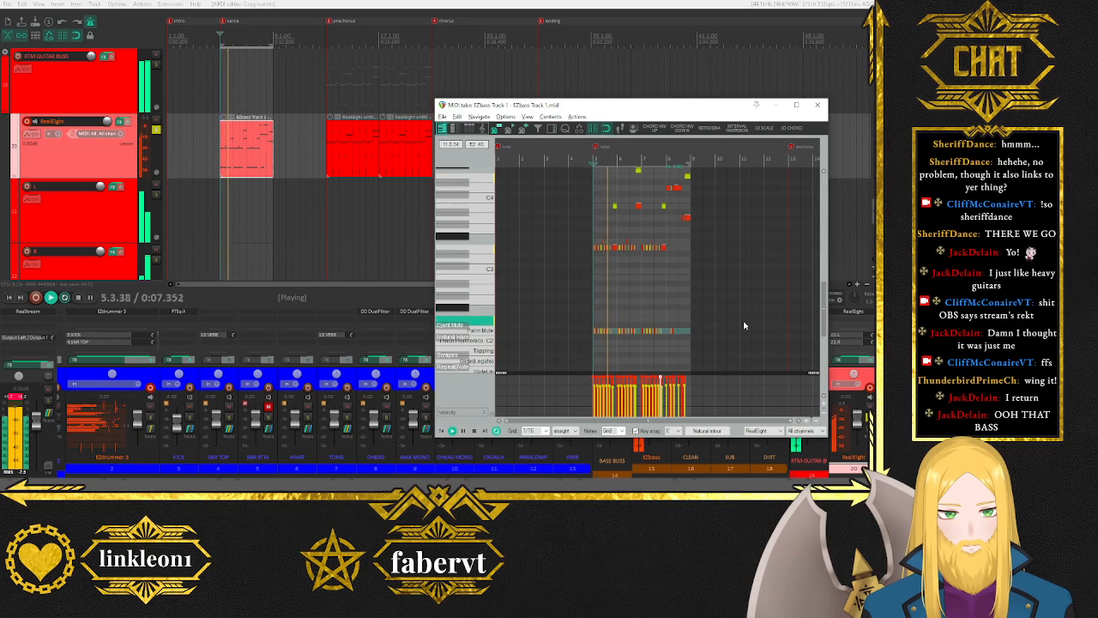
scroll(490, 286, up, 3)
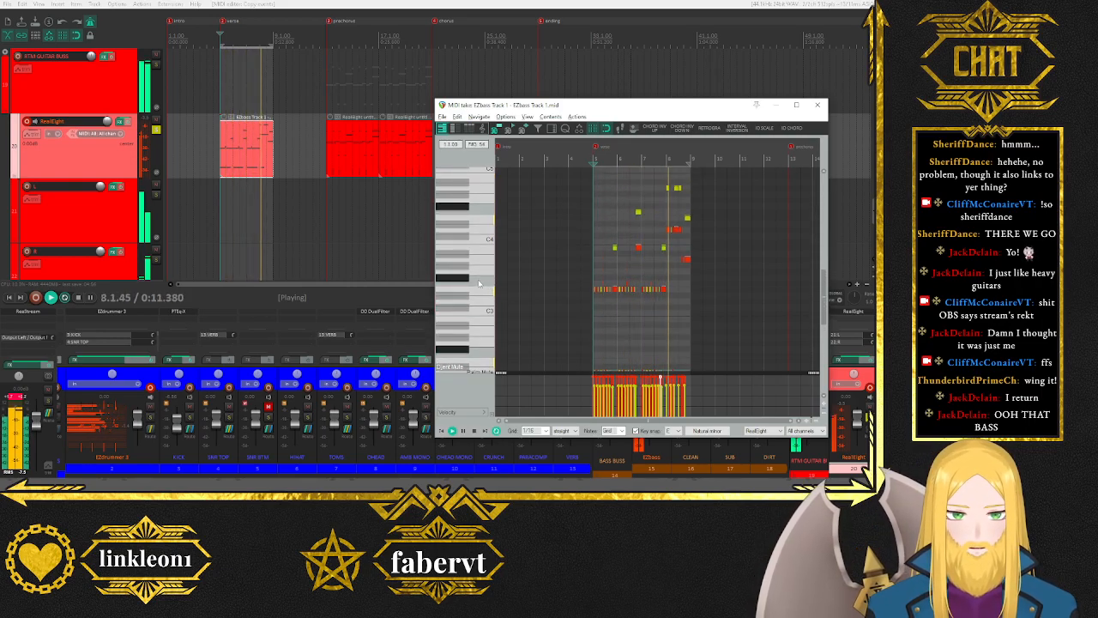
key(space)
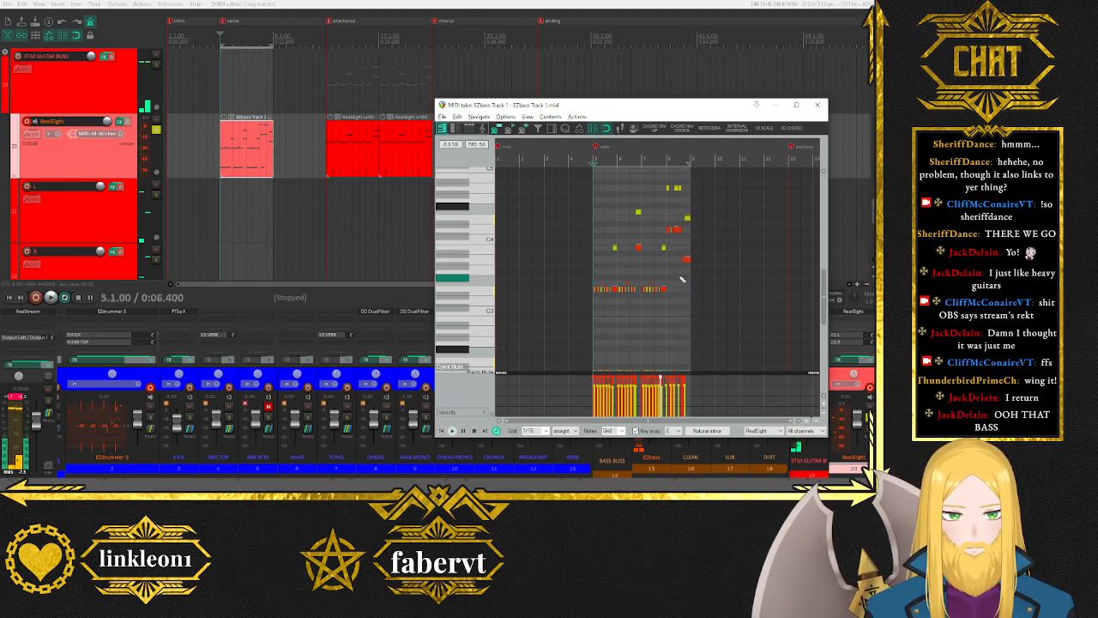
Turn off key snap and copy the two short A3 notes in bar 8 down to the Palm Mute row.
scroll(682, 279, up, 3)
drag(560, 420, 766, 418)
click(636, 259)
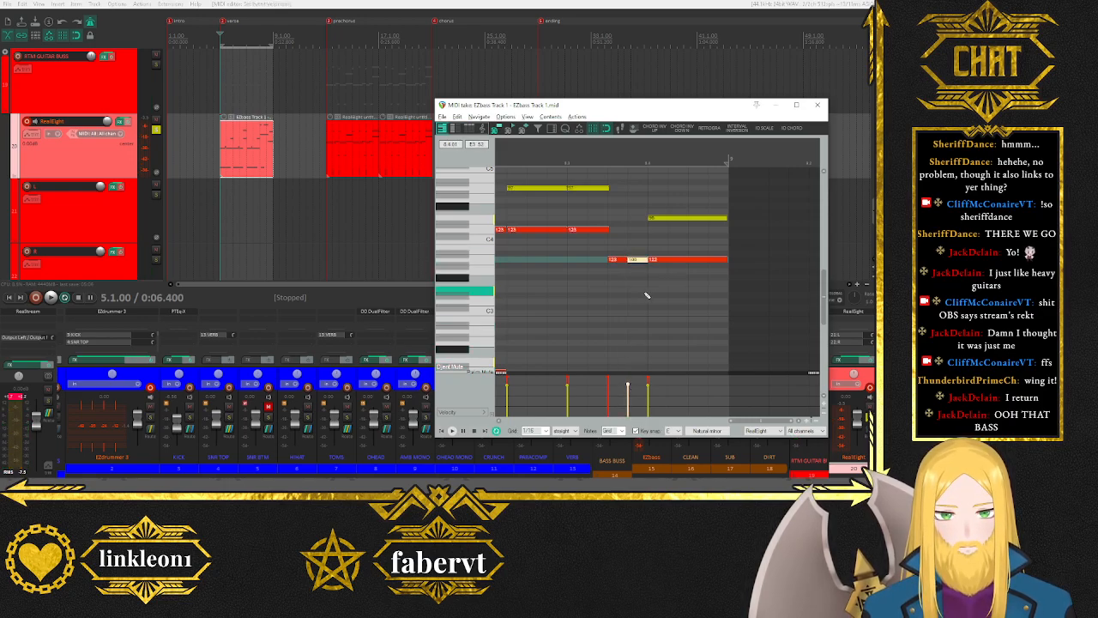
click(618, 260)
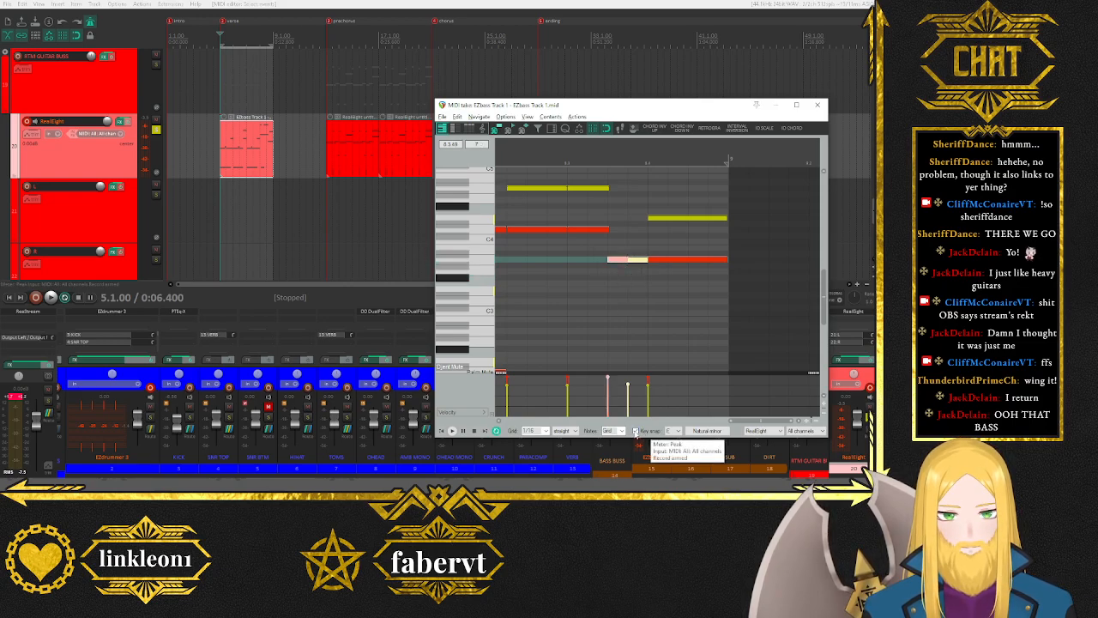
drag(613, 261, 623, 374)
scroll(628, 297, down, 5)
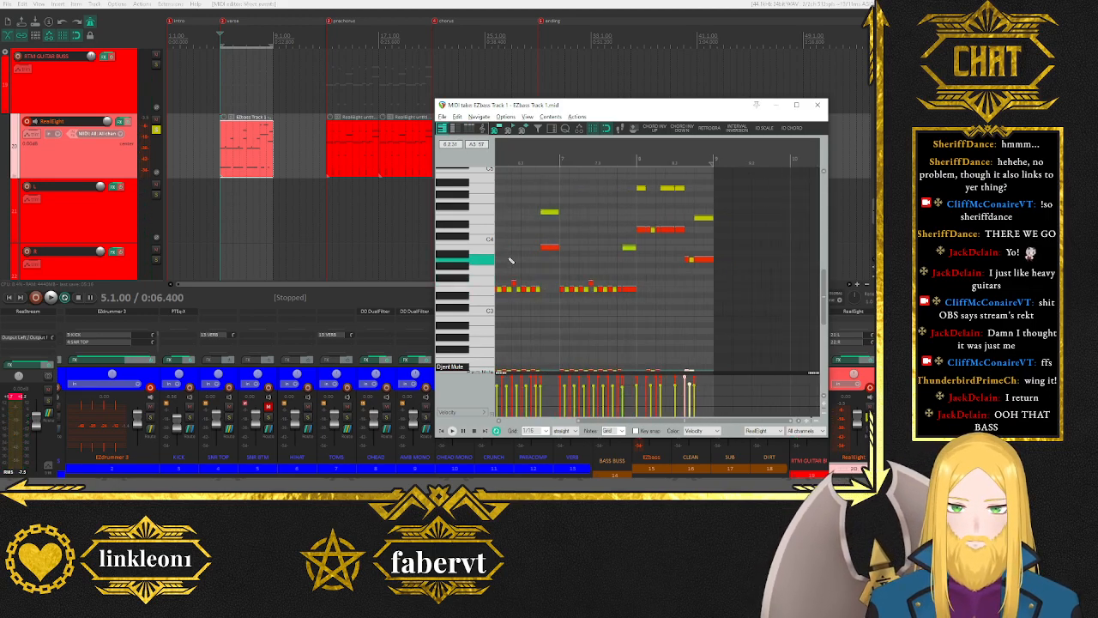
Unsolo the RealEight track and extend the time selection to the prechorus marker at bar 13.
key(space)
click(157, 131)
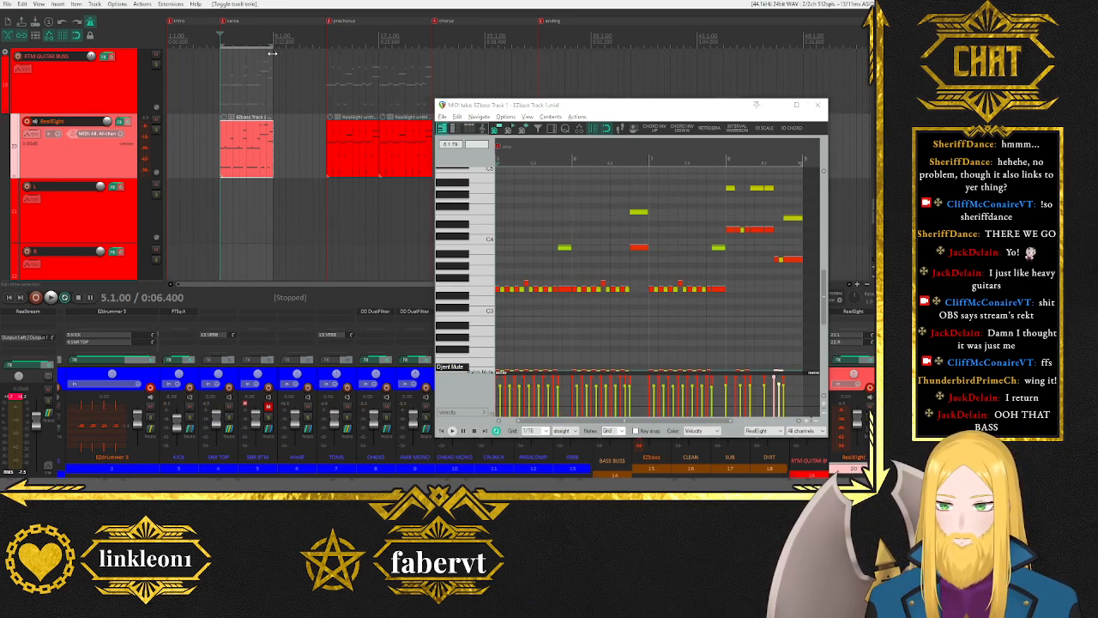
drag(272, 53, 326, 53)
Play the verse from bar 5 to hear the guitar riff in the full mix.
key(space)
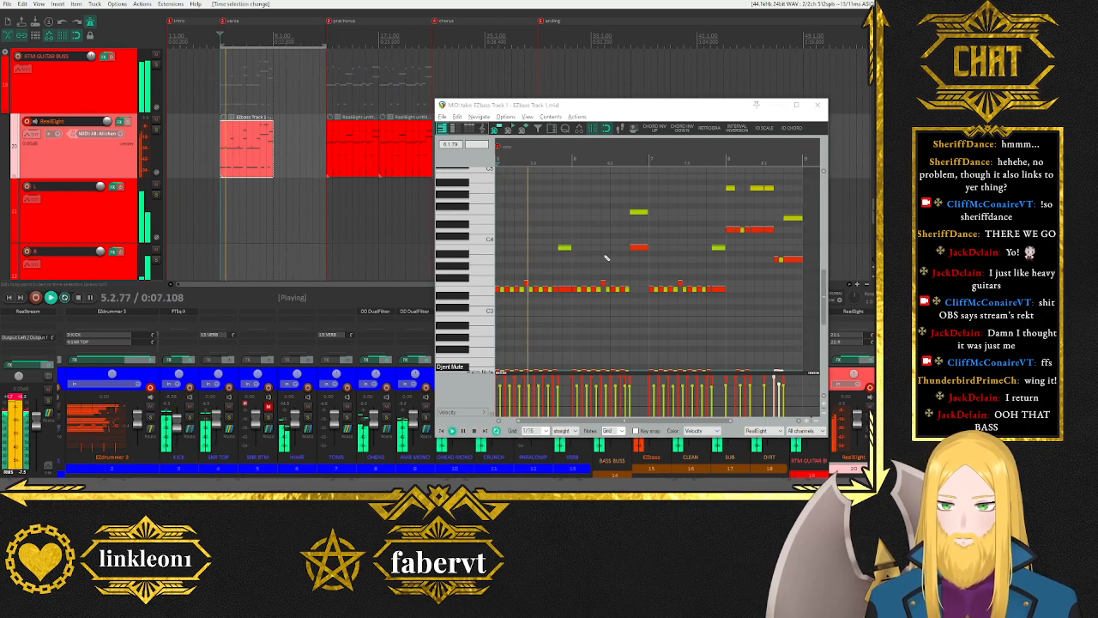
click(21, 397)
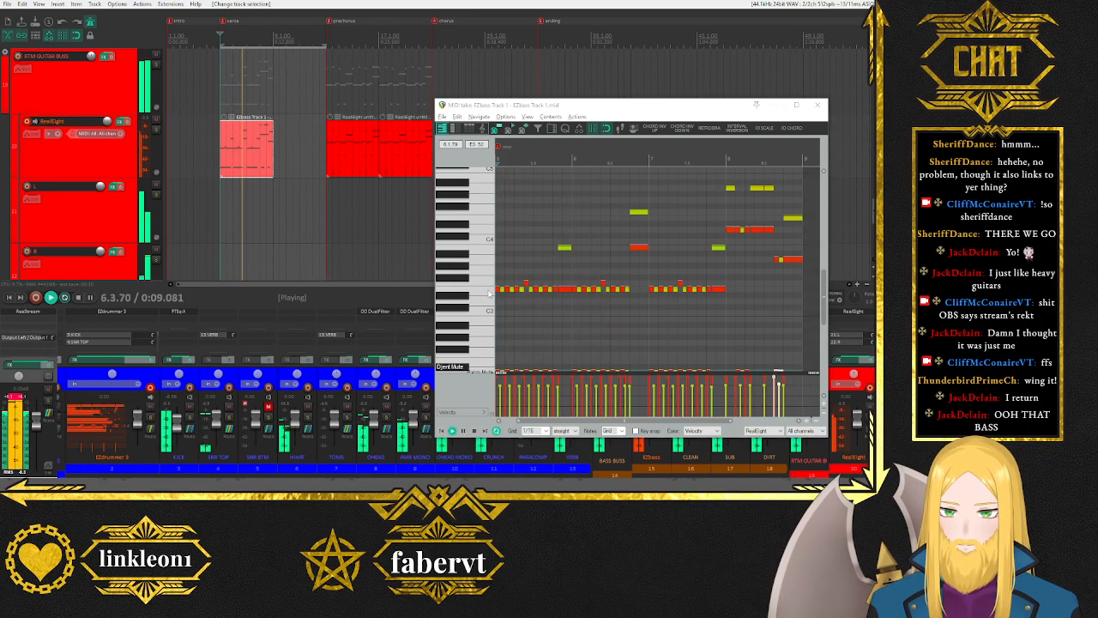
drag(630, 421, 680, 433)
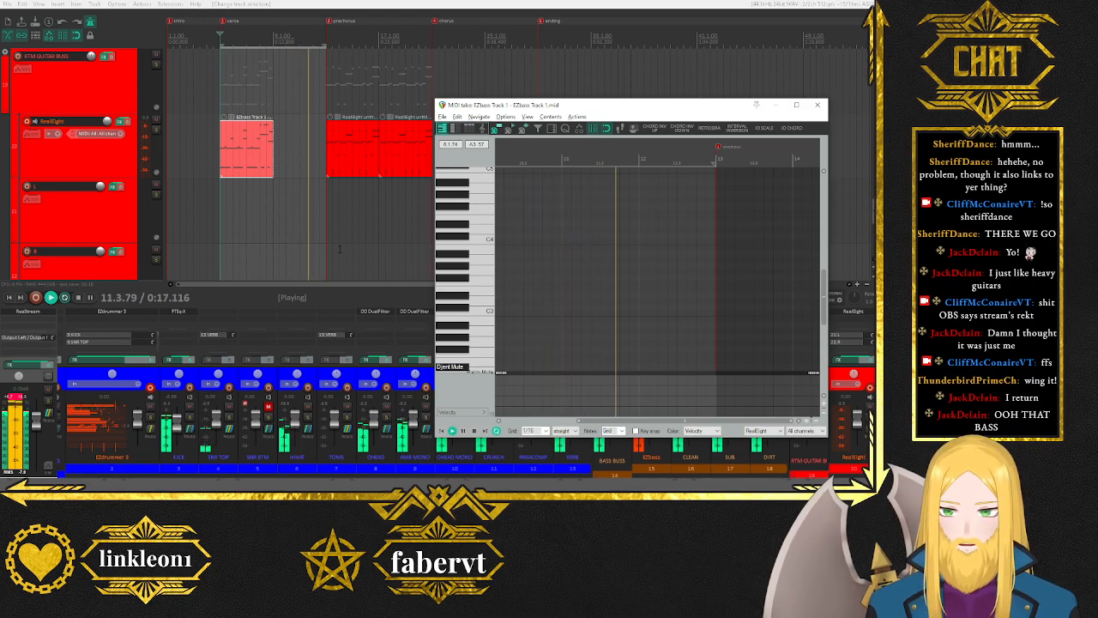
key(space)
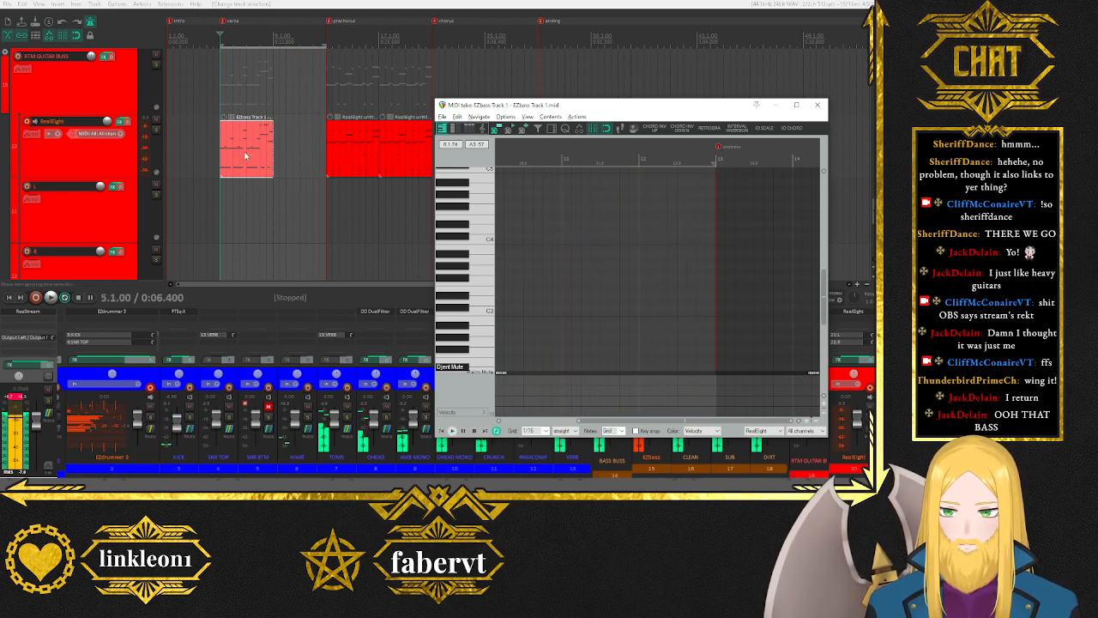
Copy the RealEight verse MIDI item to bar 9, play the verse through, and close the MIDI editor.
drag(246, 156, 299, 156)
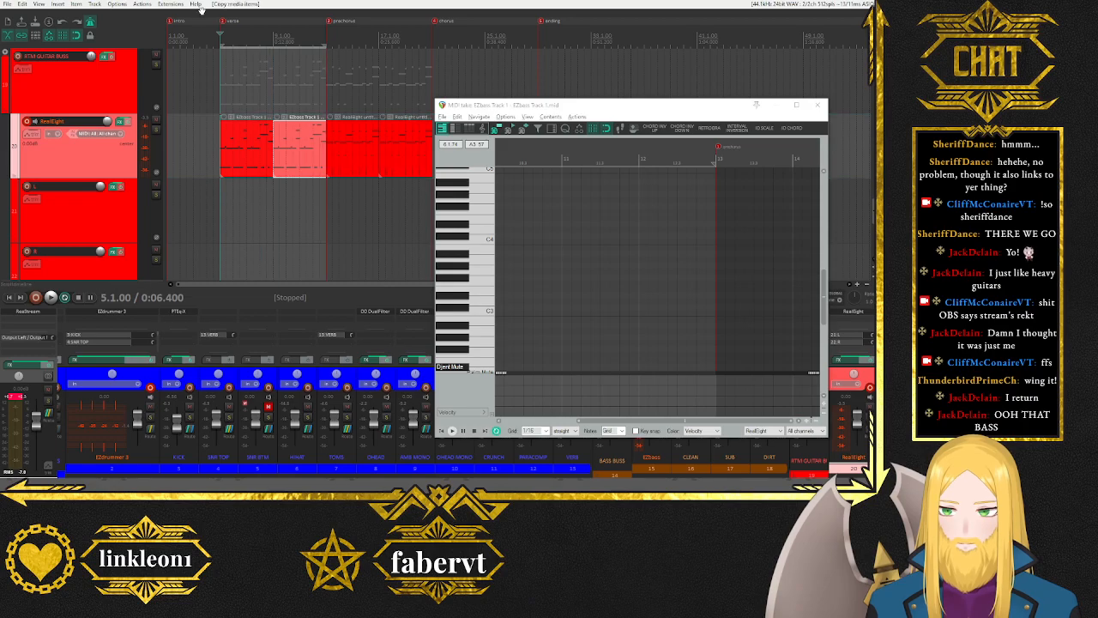
key(space)
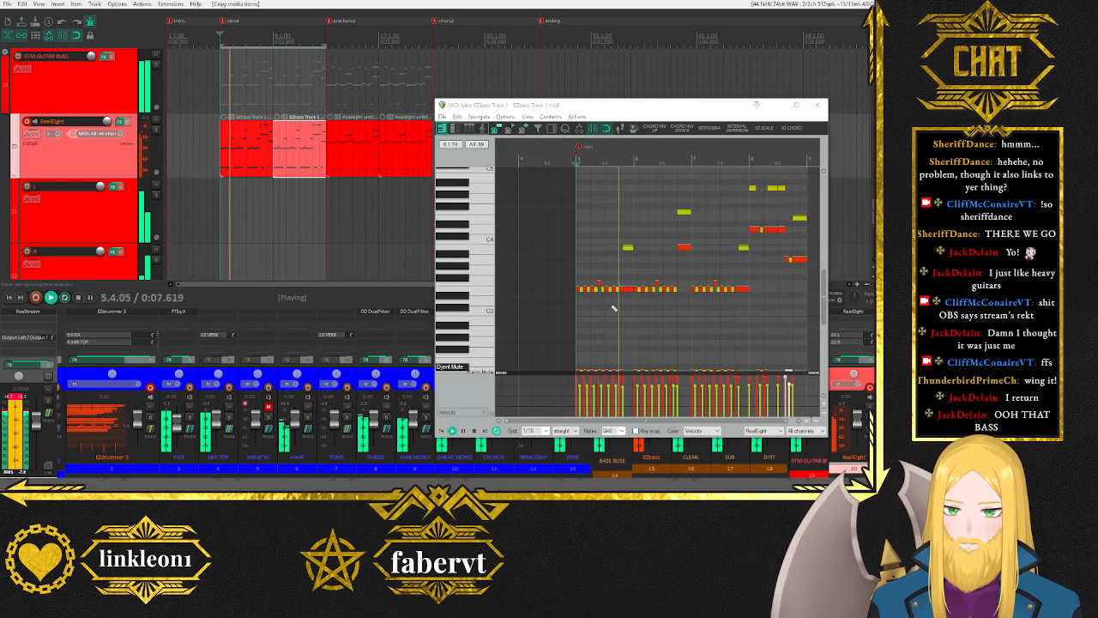
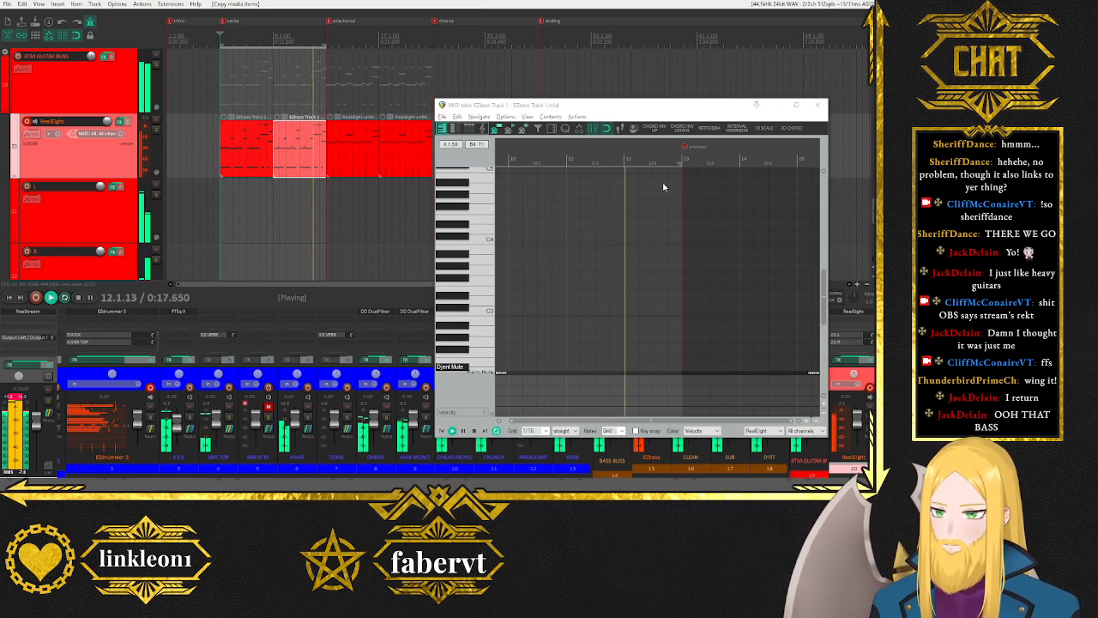
key(space)
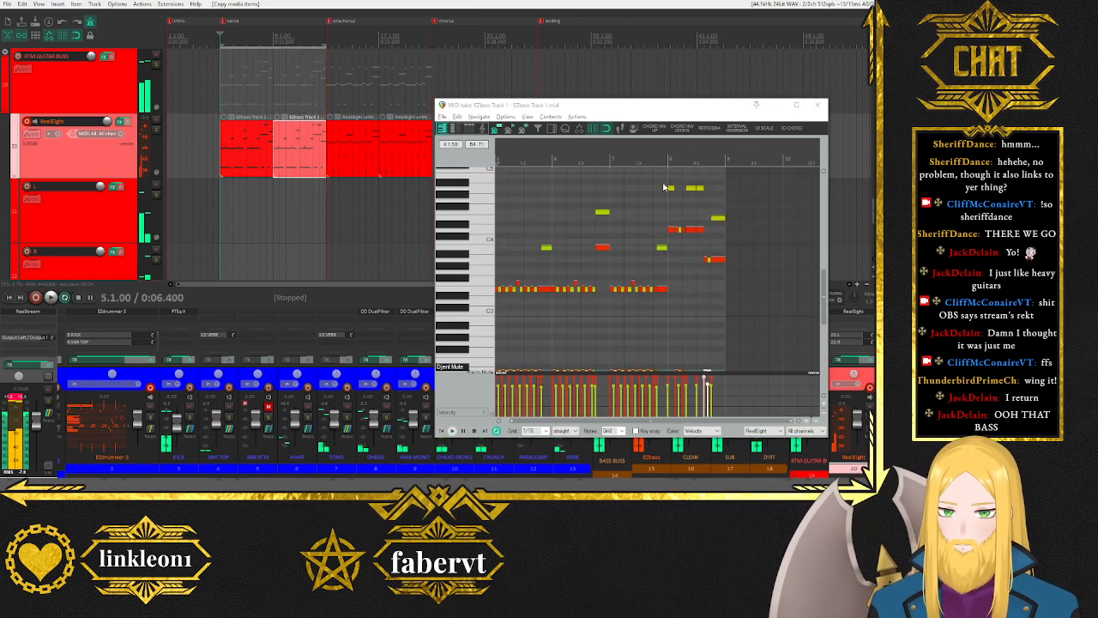
click(818, 106)
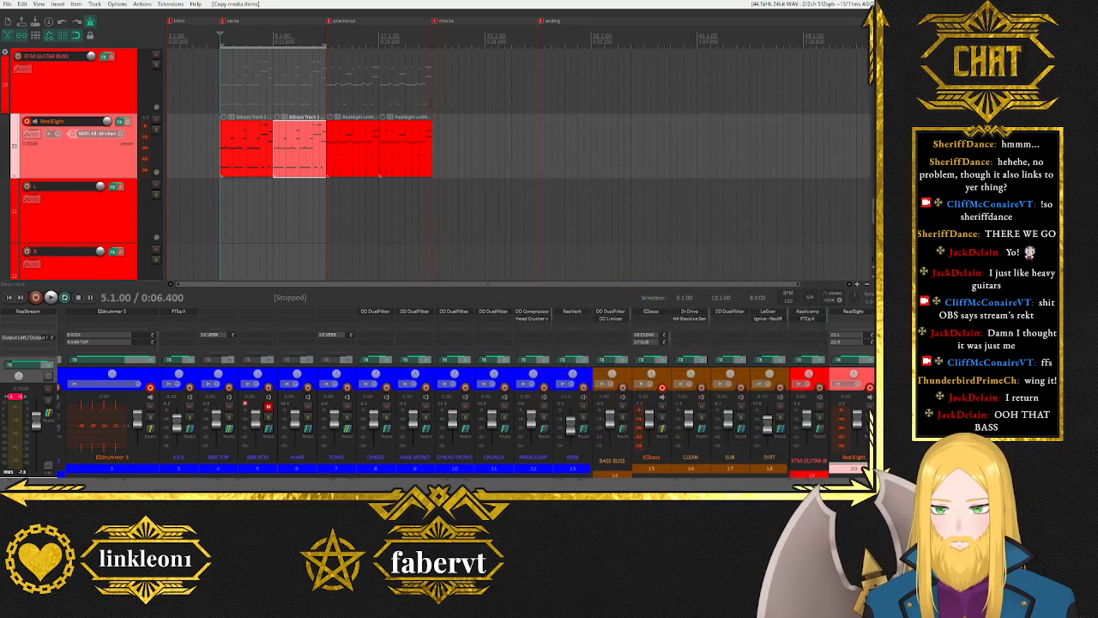
Clear the time selection and play the chorus from bar 21 with the meter peaks reset.
key(Escape)
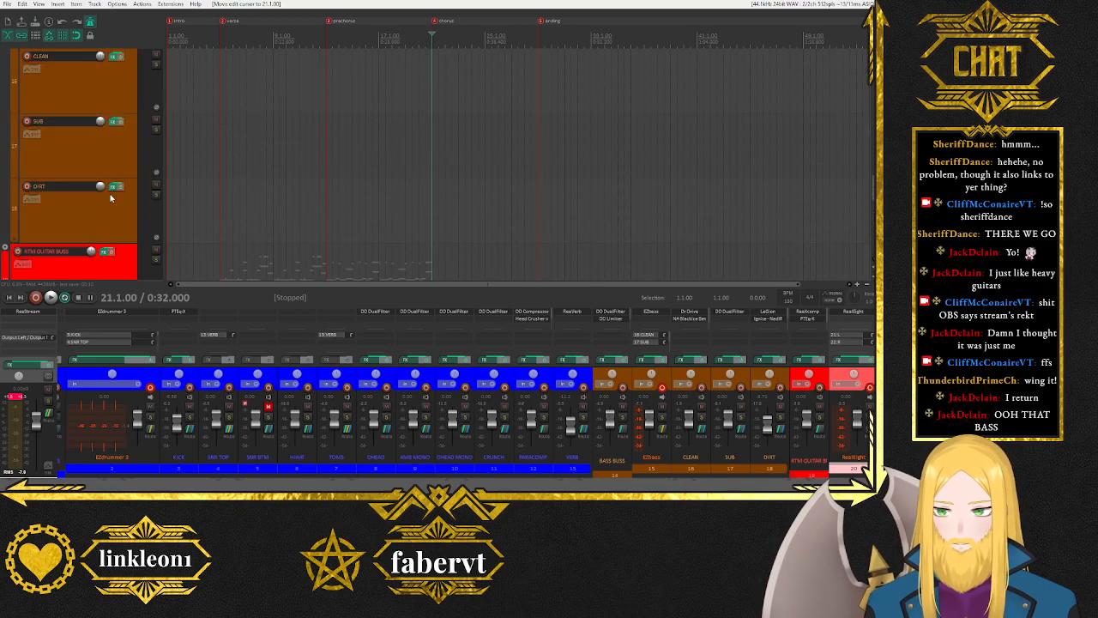
key(space)
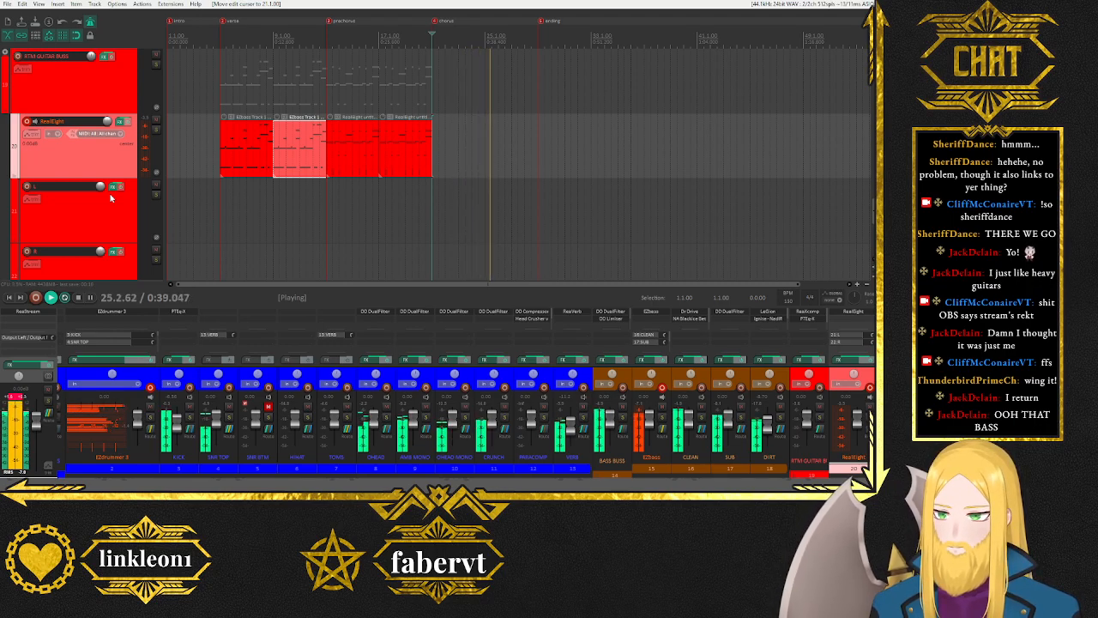
click(26, 399)
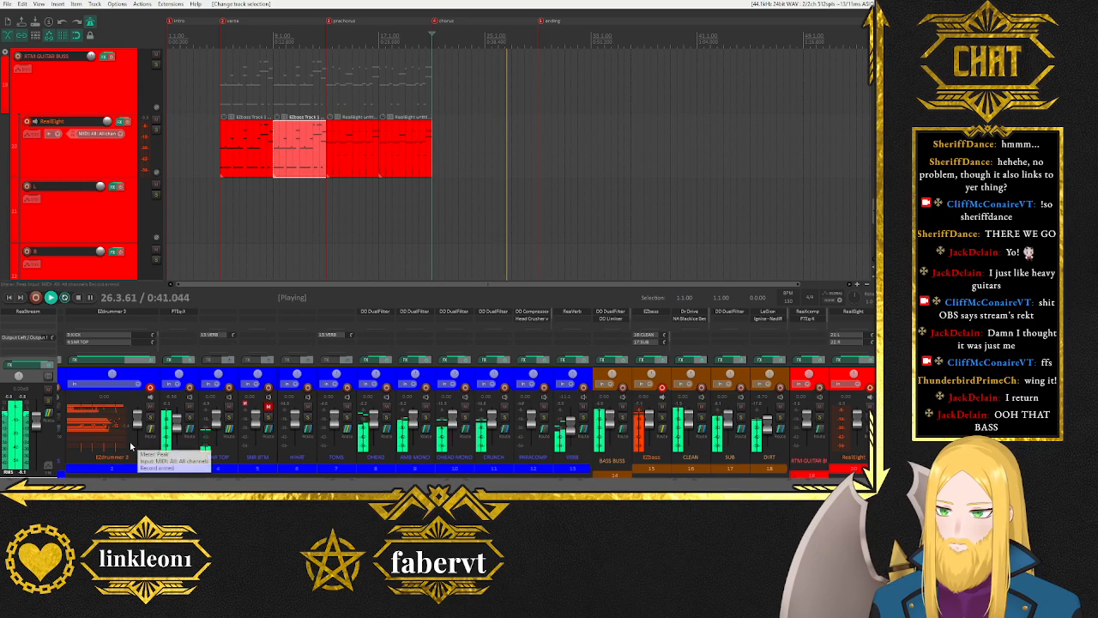
scroll(76, 215, down, 5)
scroll(76, 216, down, 3)
key(space)
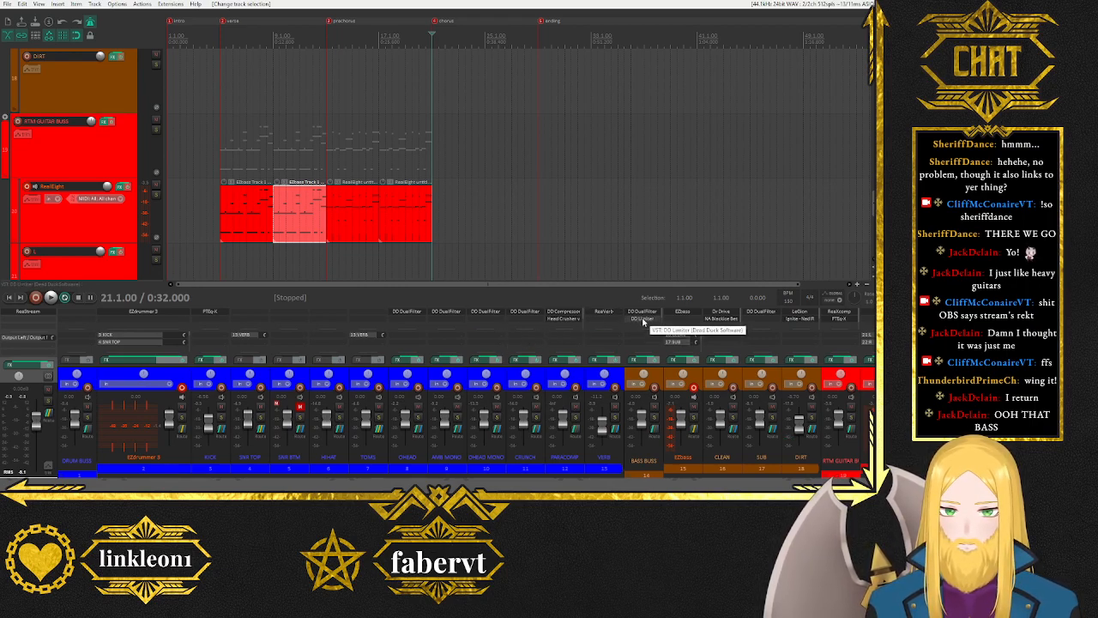
Copy the DD Limiter from the BASS BUSS to the DRUM BUSS and play the chorus from bar 21.
drag(73, 316, 76, 313)
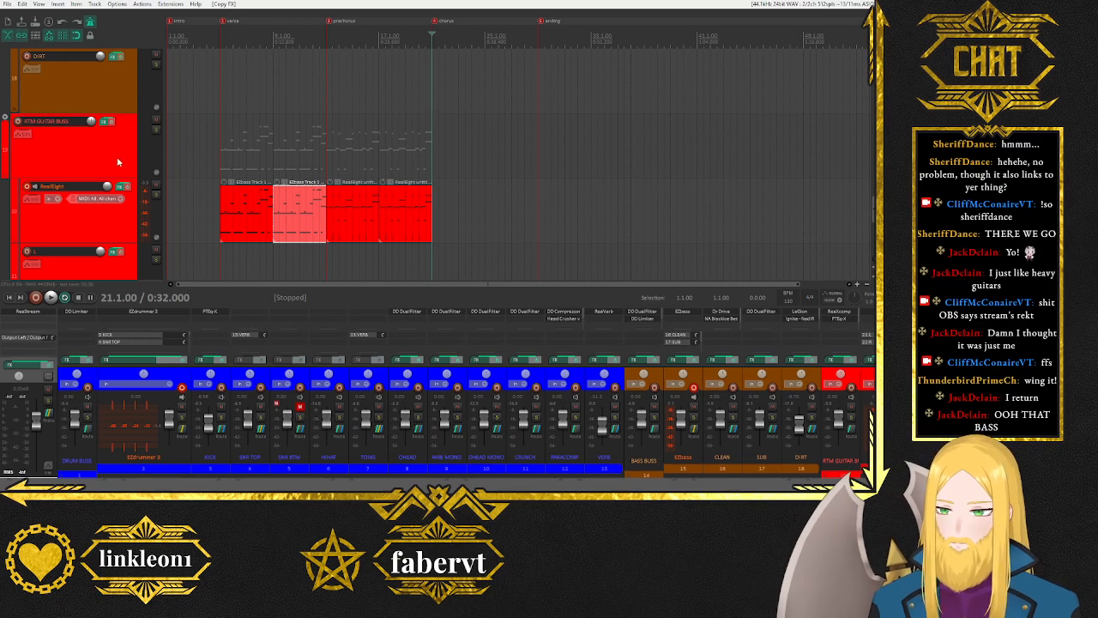
scroll(119, 161, up, 6)
scroll(119, 162, down, 3)
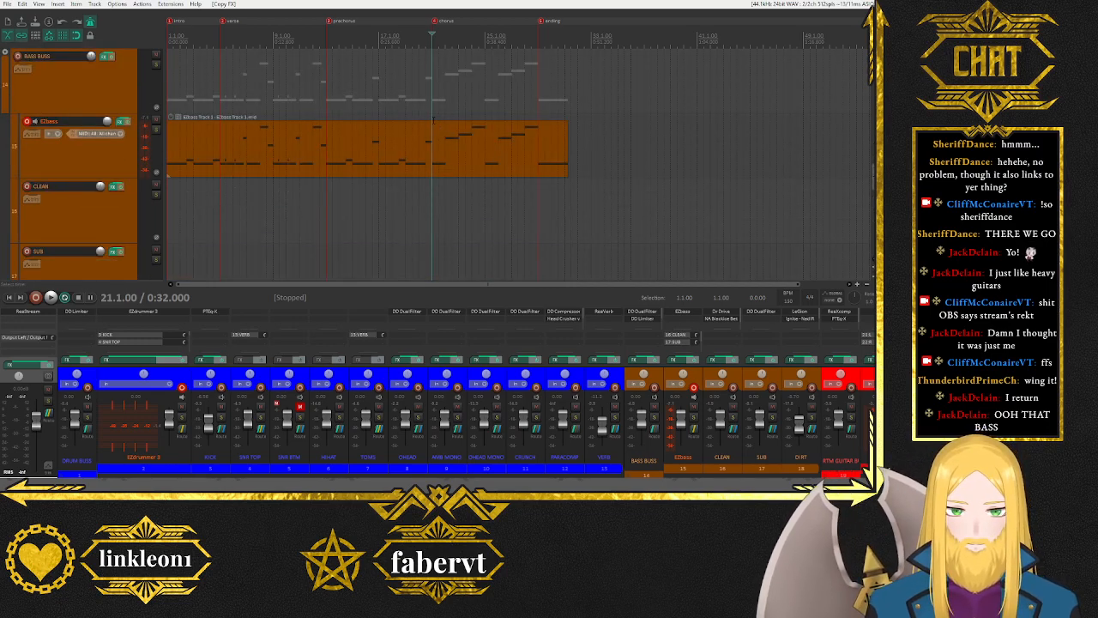
key(space)
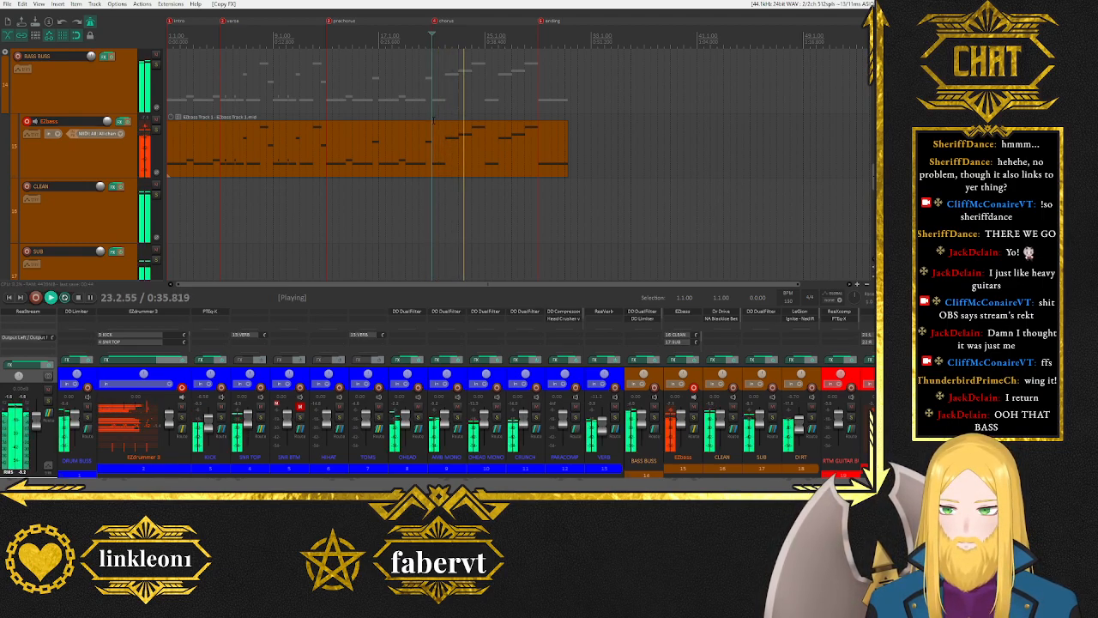
key(space)
Insert a one-bar MIDI item on the RealEight track at bar 21 and open it in the MIDI editor.
scroll(109, 224, down, 5)
scroll(109, 224, up, 1)
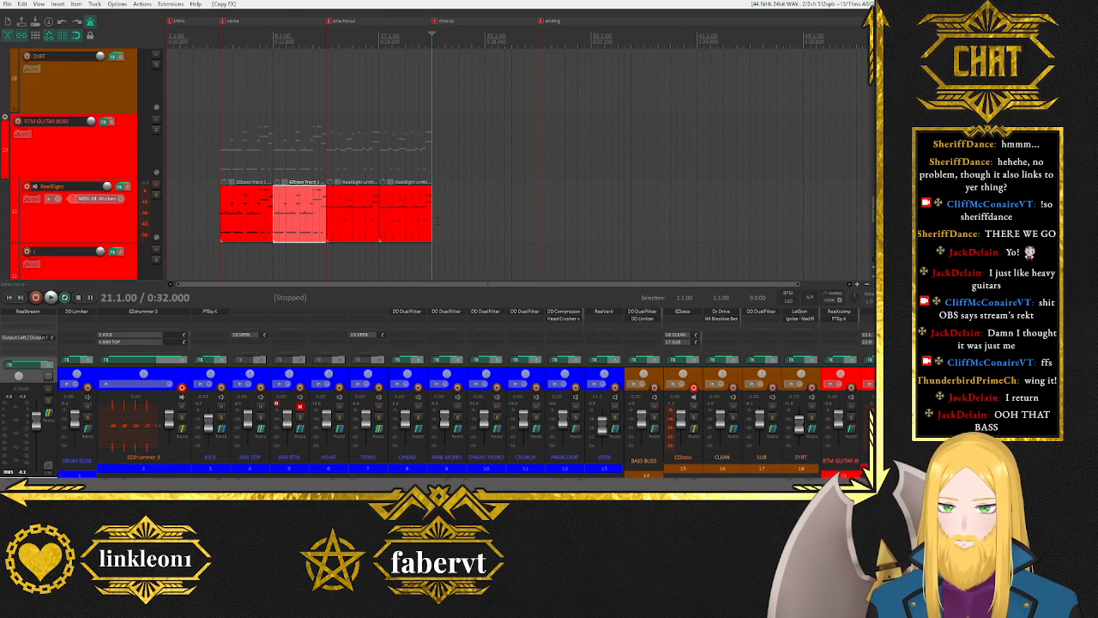
scroll(102, 197, up, 4)
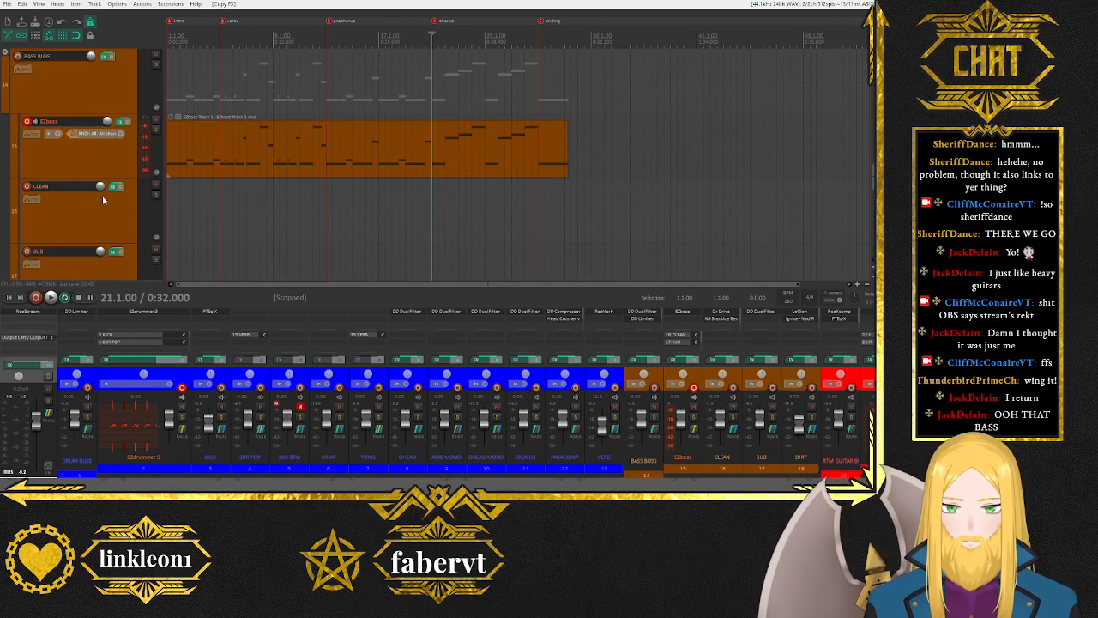
scroll(102, 195, down, 4)
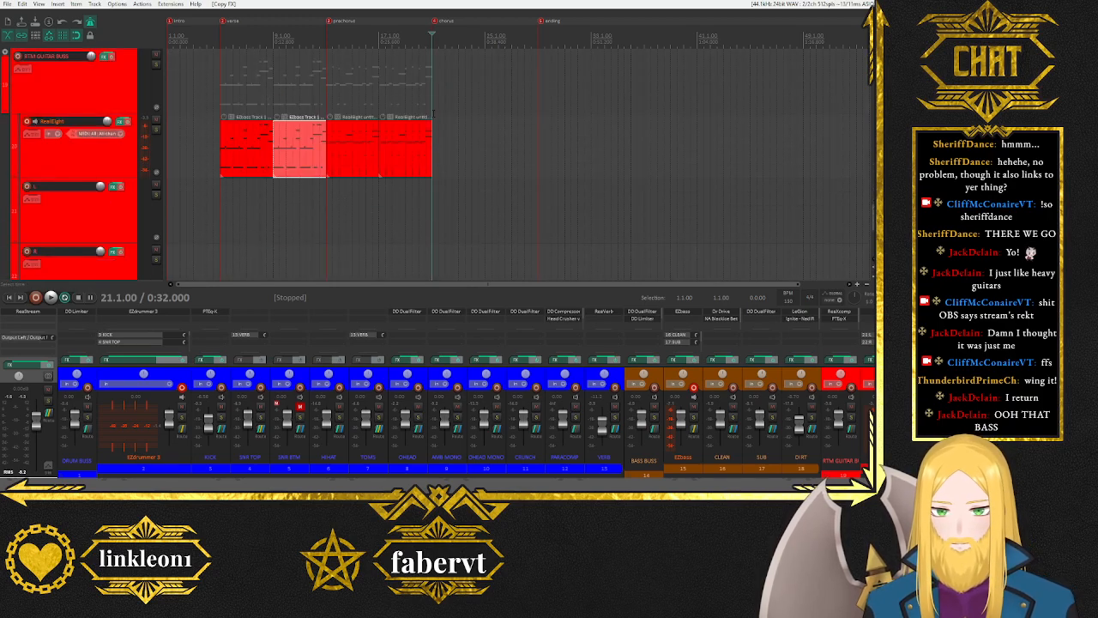
click(102, 175)
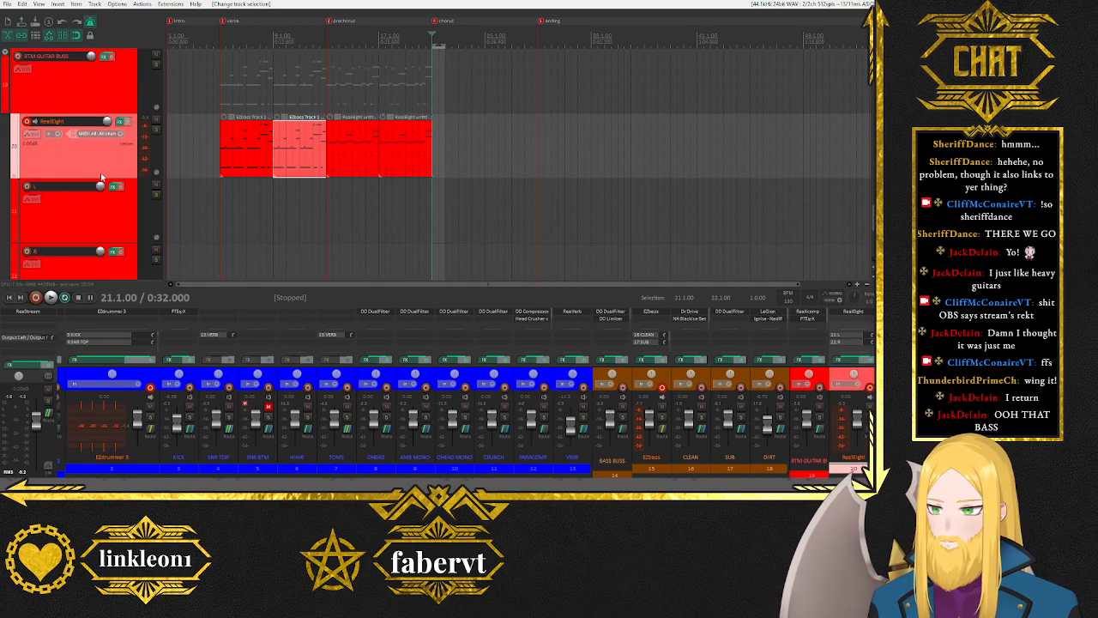
click(57, 3)
click(78, 25)
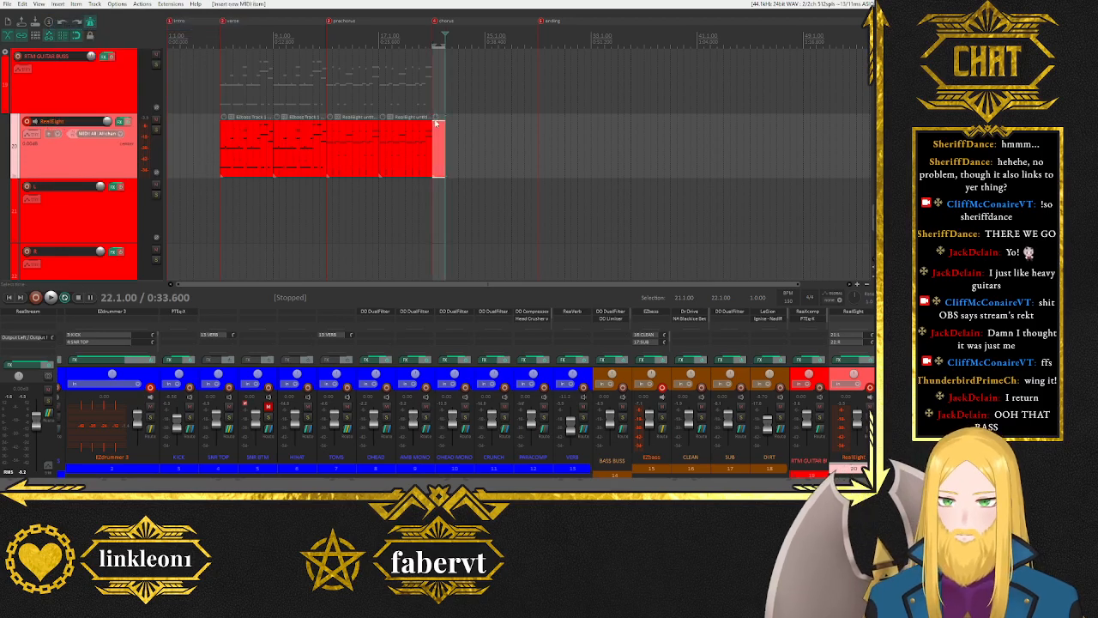
double_click(437, 153)
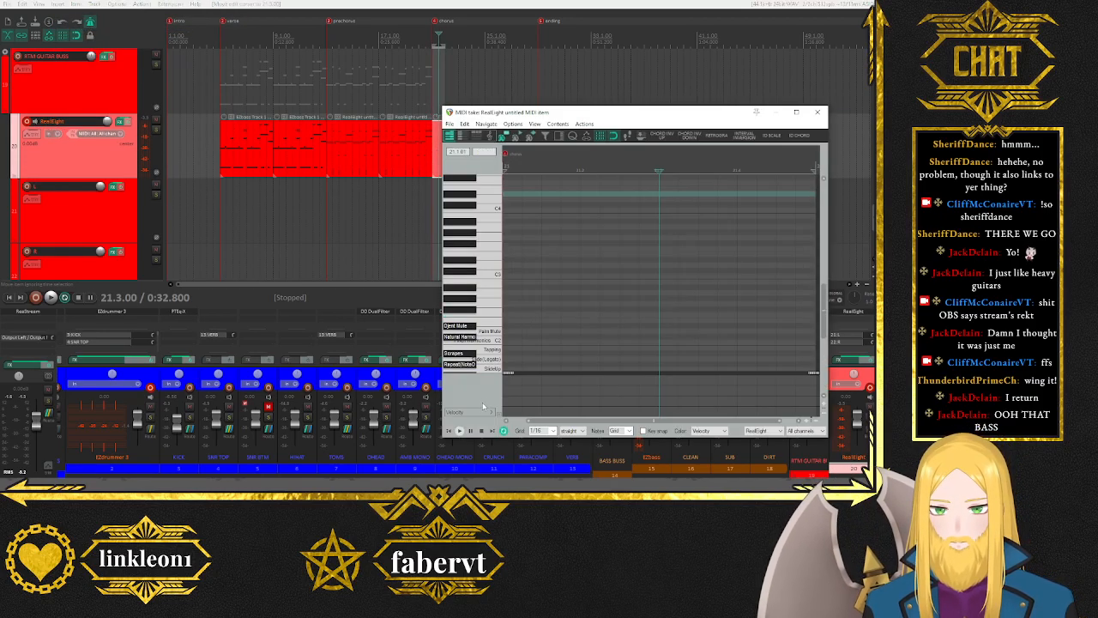
Enable key snap to E natural minor and insert a plain minor chord rooted on E3 at the start of bar 21.
click(449, 431)
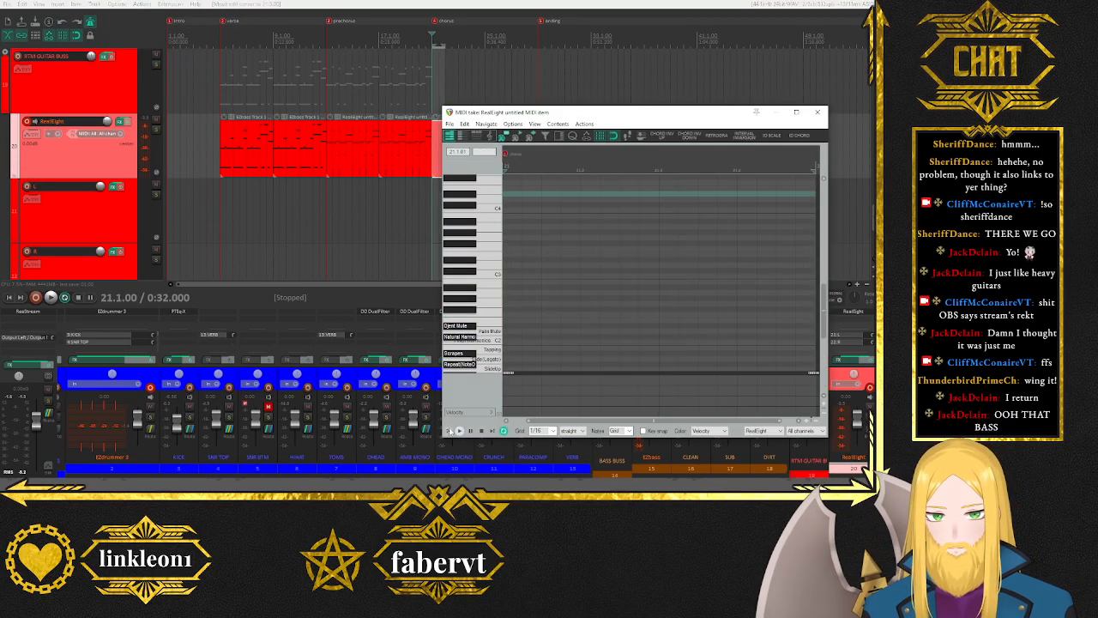
click(643, 431)
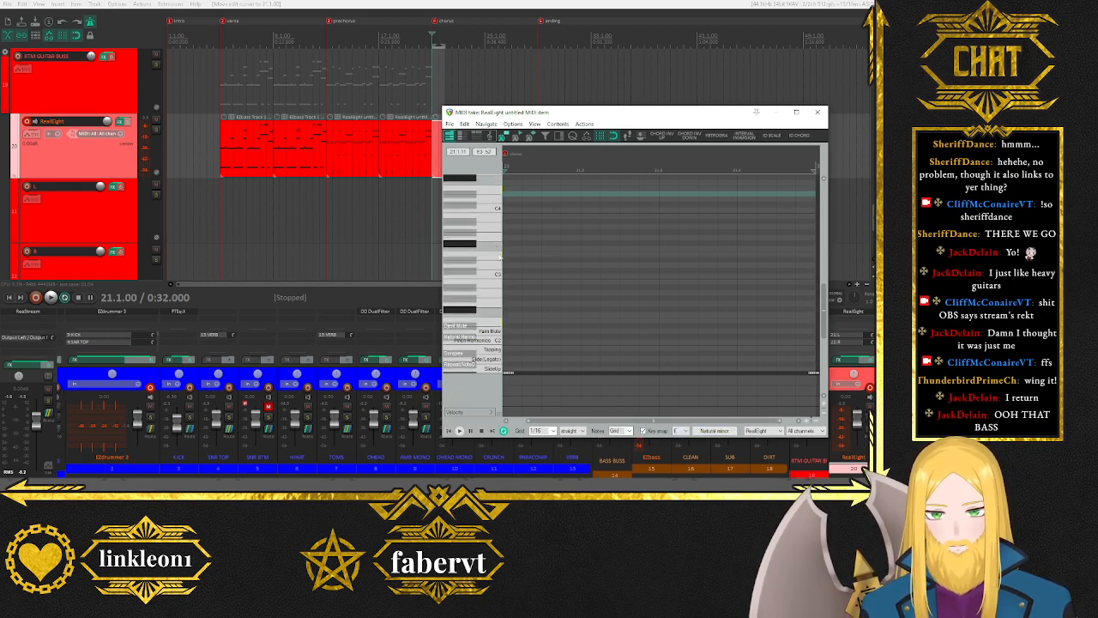
scroll(499, 256, up, 3)
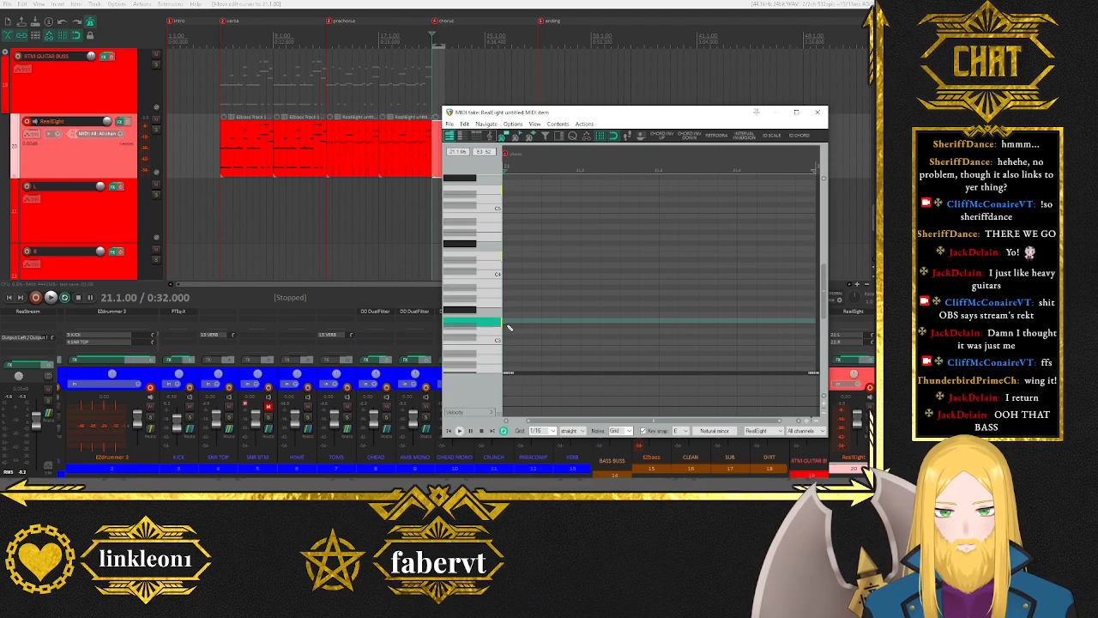
right_click(506, 324)
mouse_move(578, 101)
mouse_move(691, 111)
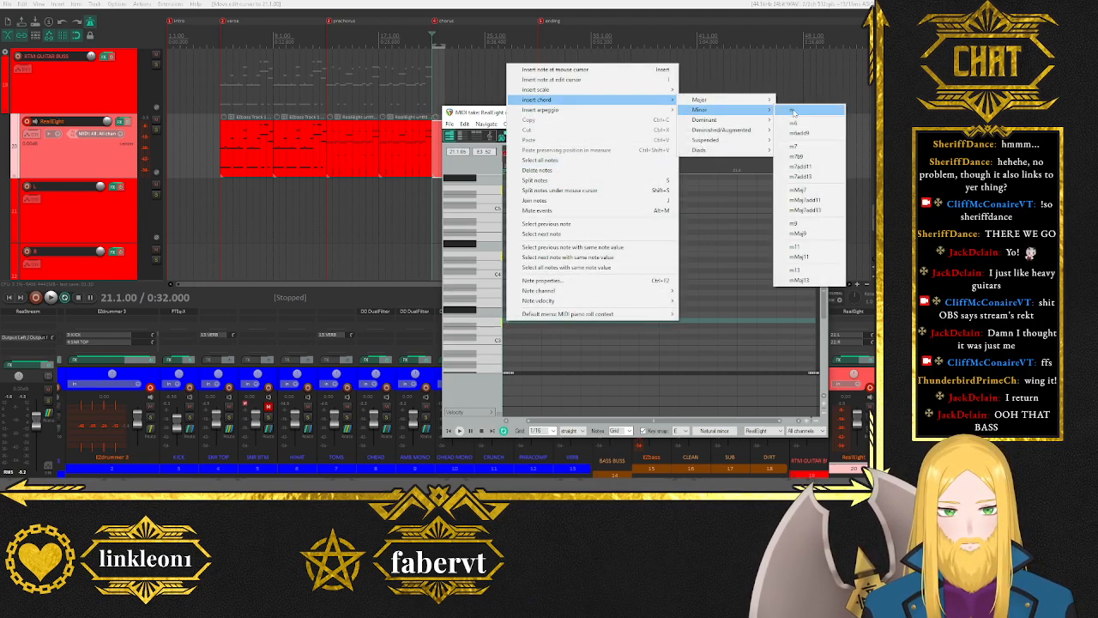
click(793, 111)
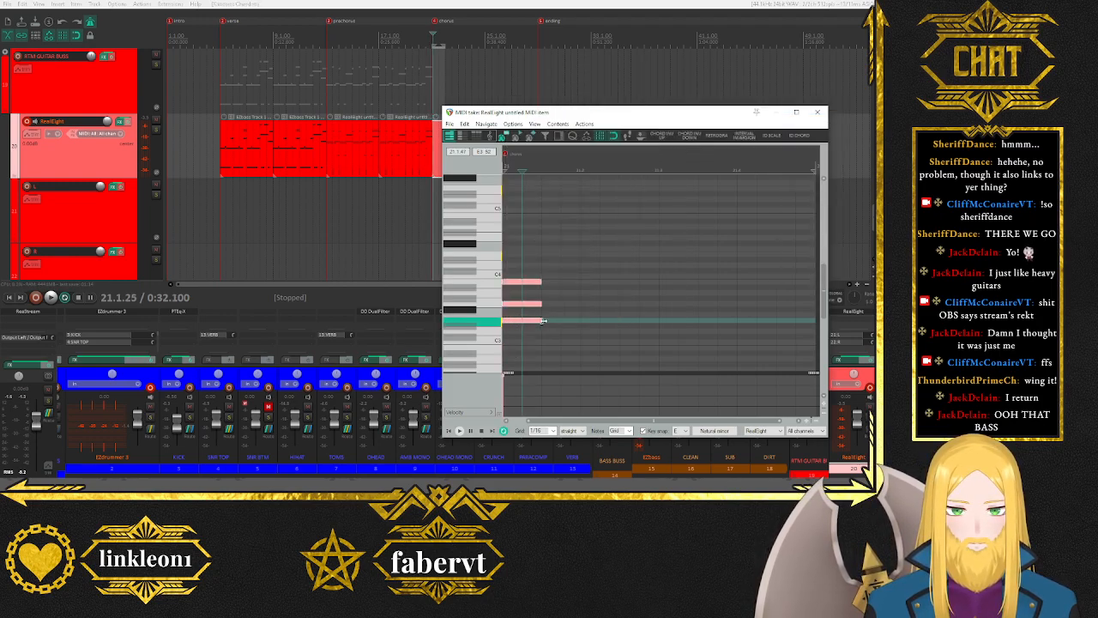
Extend the three chord notes to fill bar 21 and copy the root note one octave higher.
drag(575, 319, 658, 319)
scroll(555, 388, down, 3)
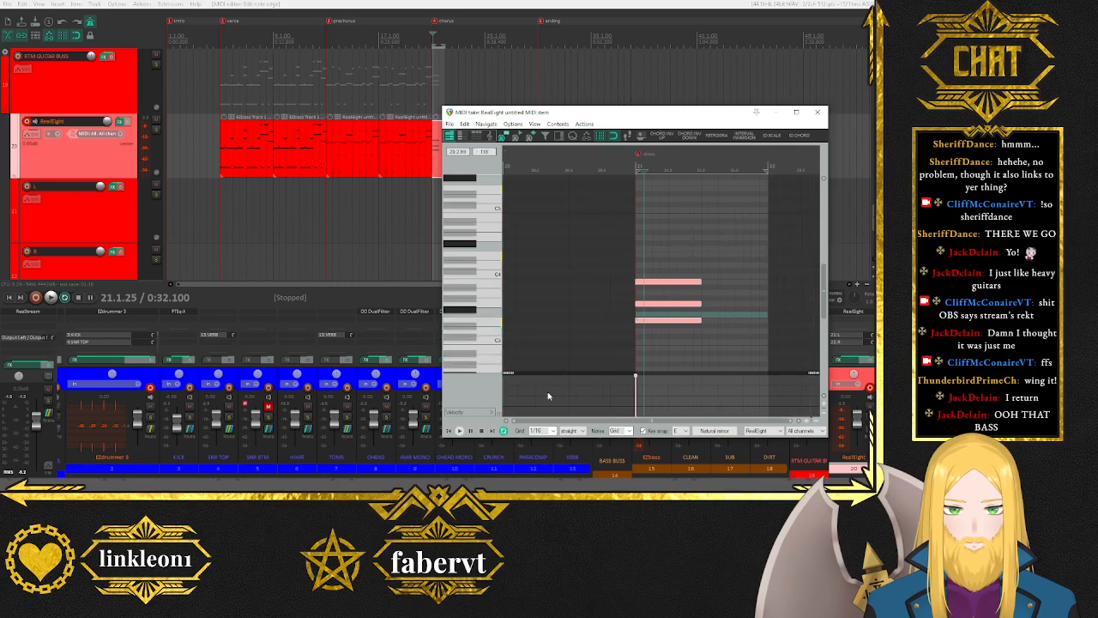
click(448, 432)
key(space)
key(space)
drag(694, 267, 705, 322)
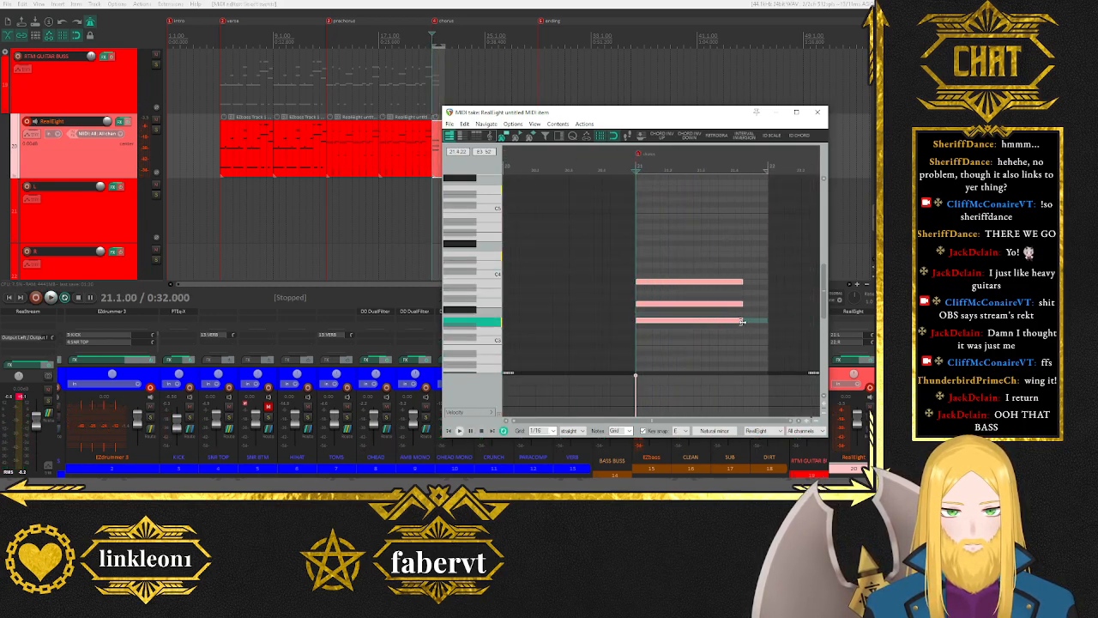
click(686, 319)
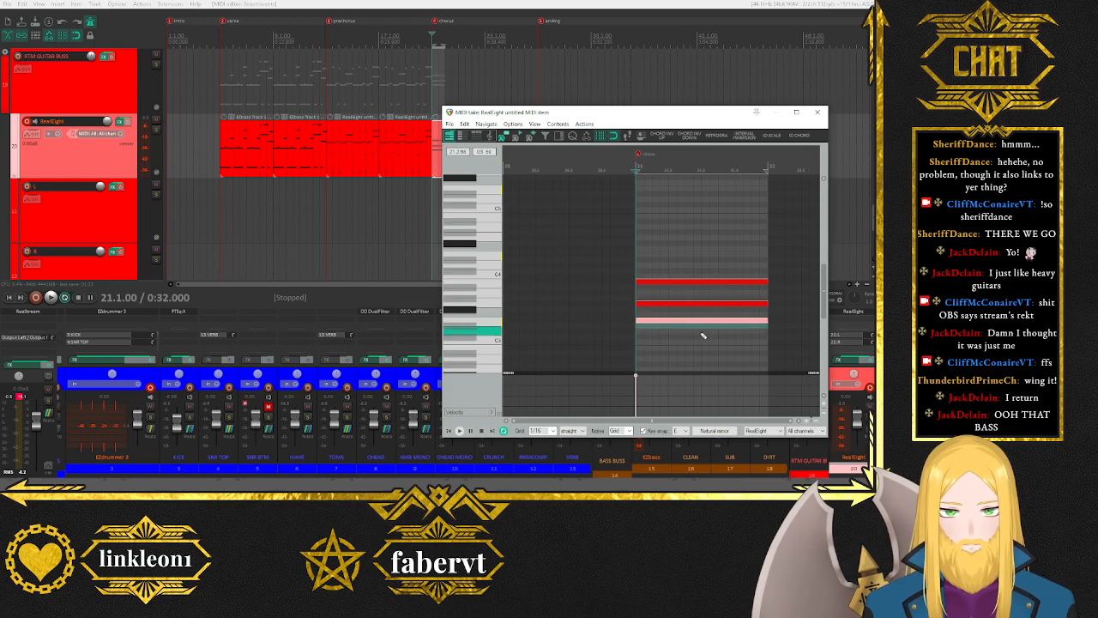
drag(684, 322, 680, 257)
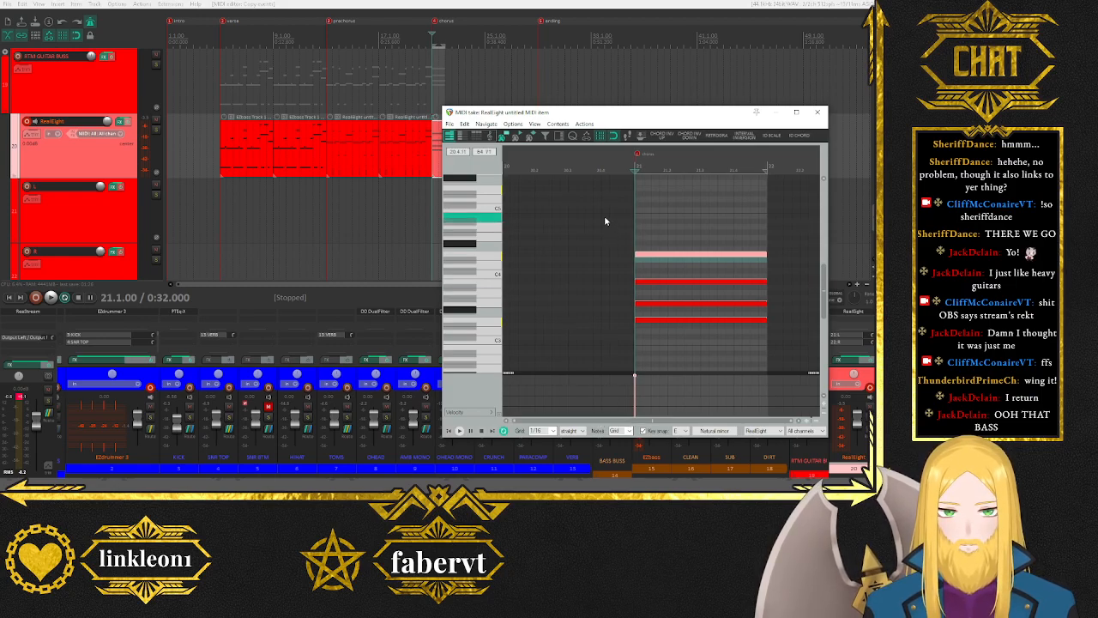
Try turning the four chord notes into a random arpeggio on a 1/8 grid with kawa MIDI2_GenerateRandomArpeggio and play it.
click(554, 430)
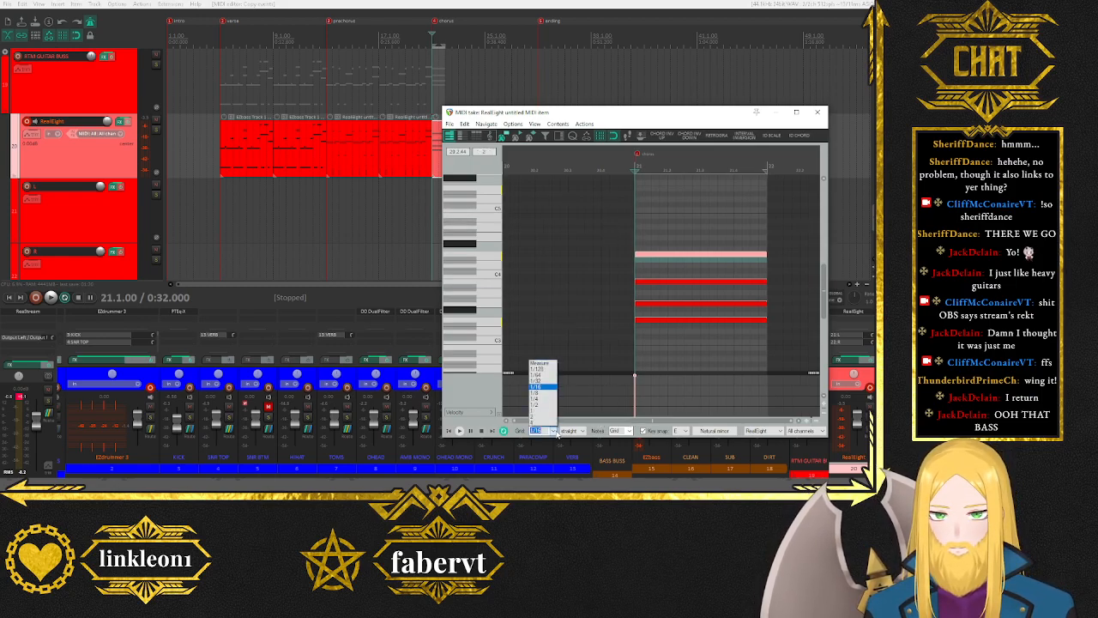
click(540, 396)
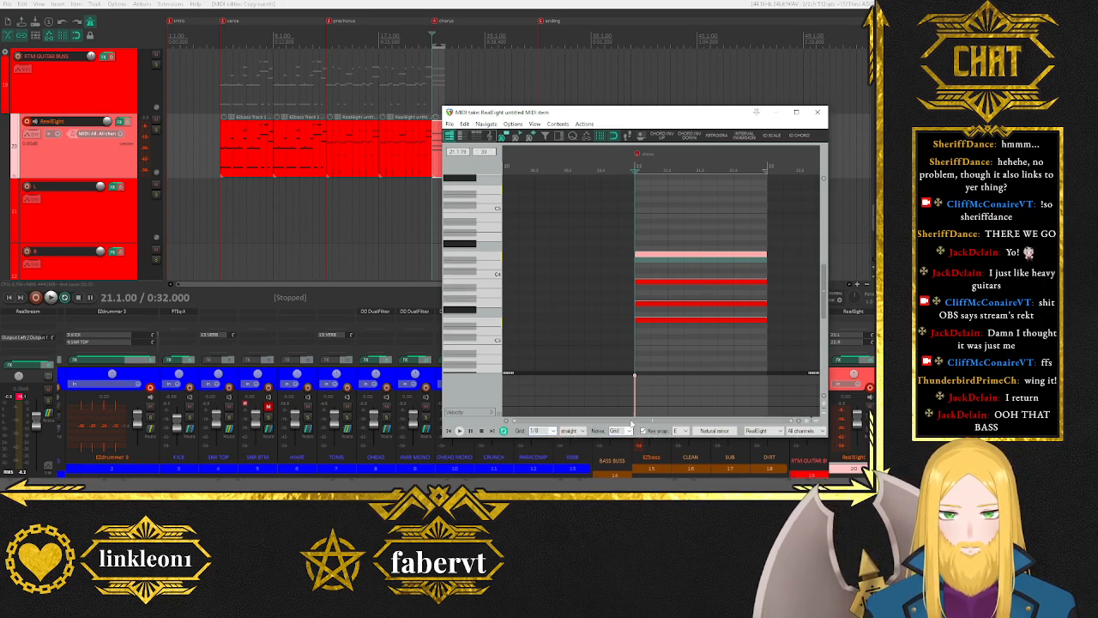
drag(587, 220, 804, 353)
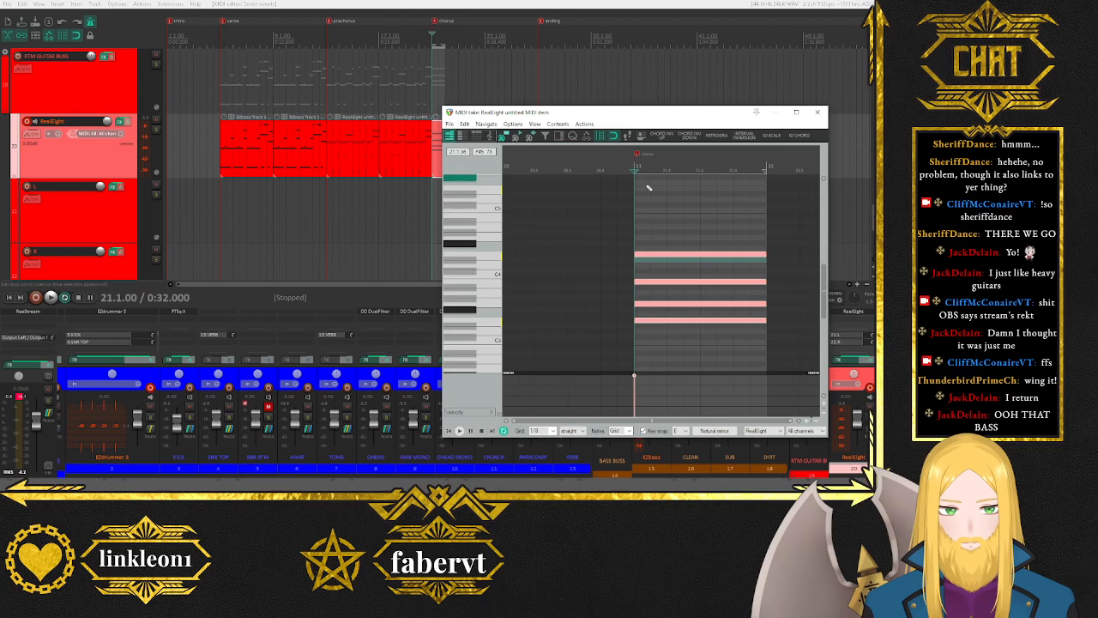
click(584, 124)
click(592, 136)
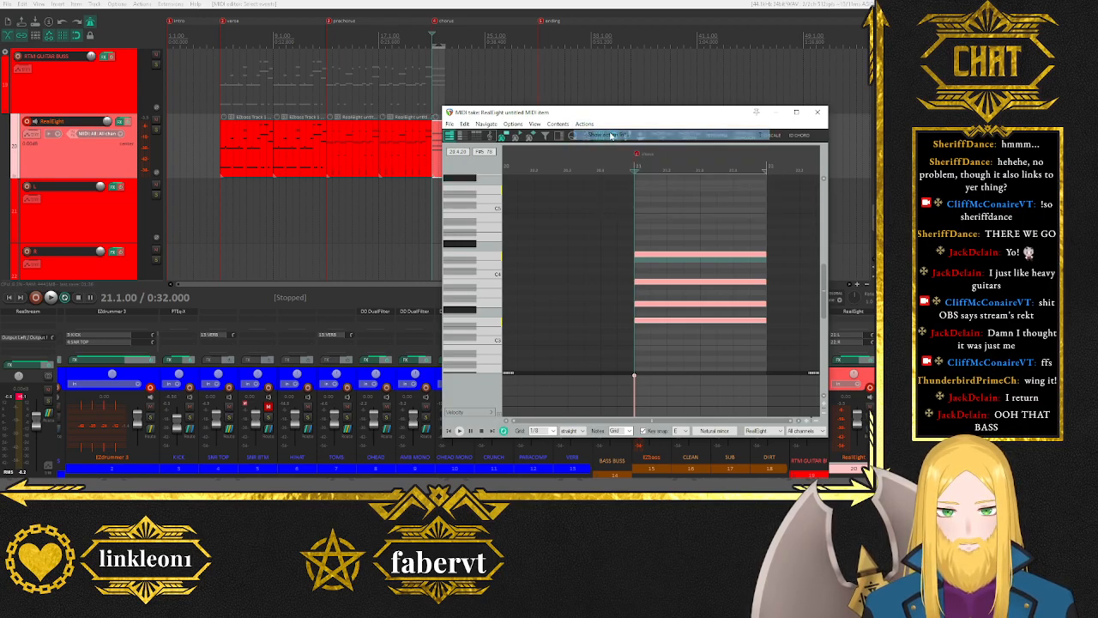
text(rabnd)
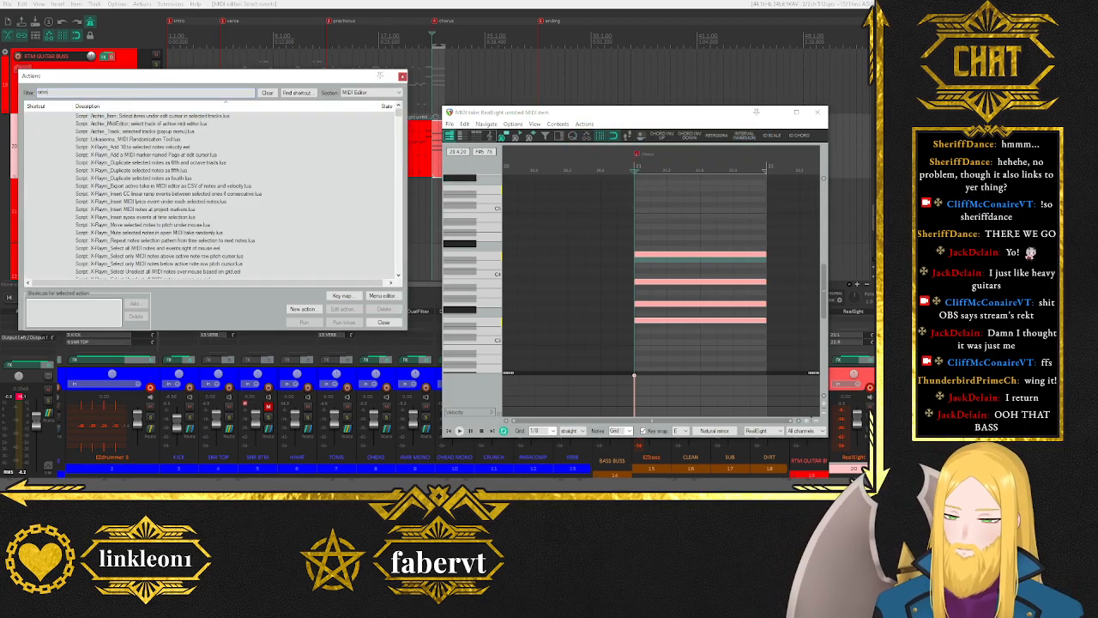
text(dom)
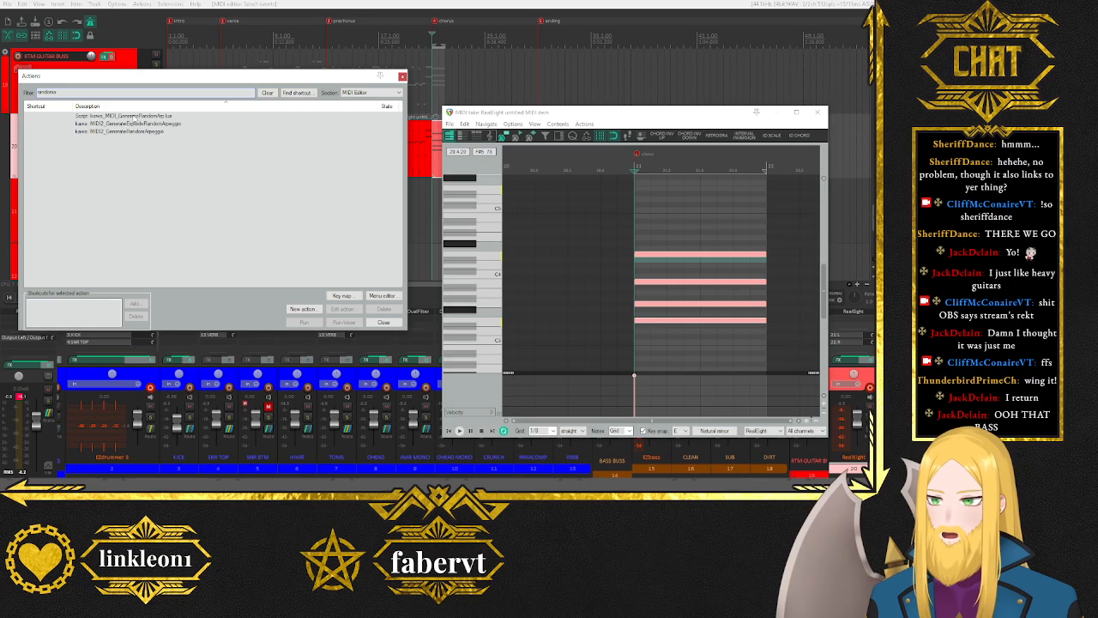
double_click(121, 132)
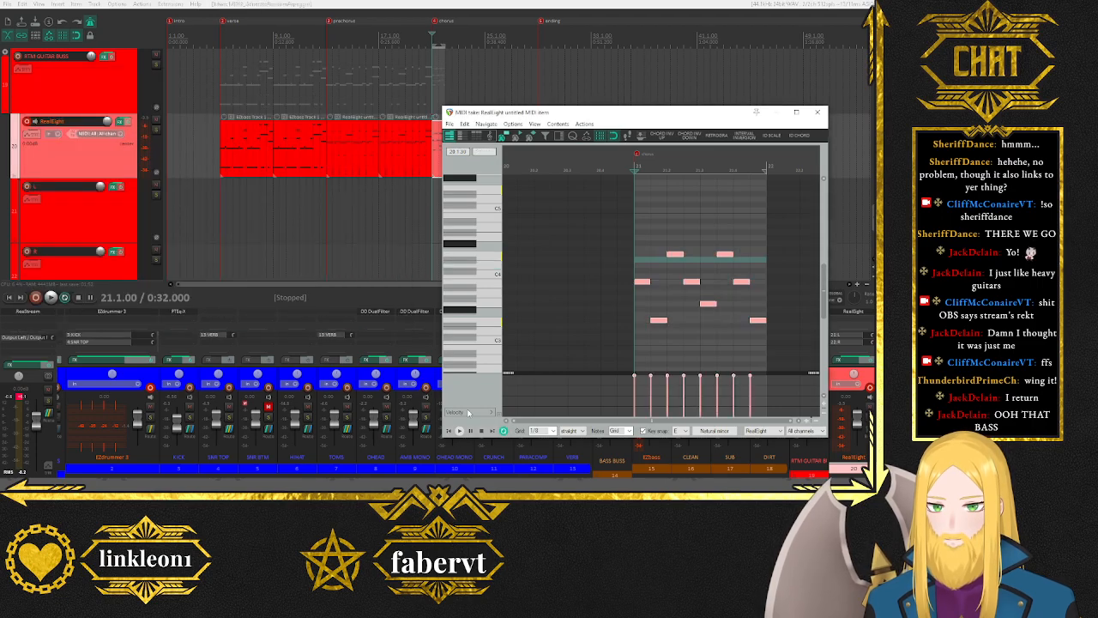
key(space)
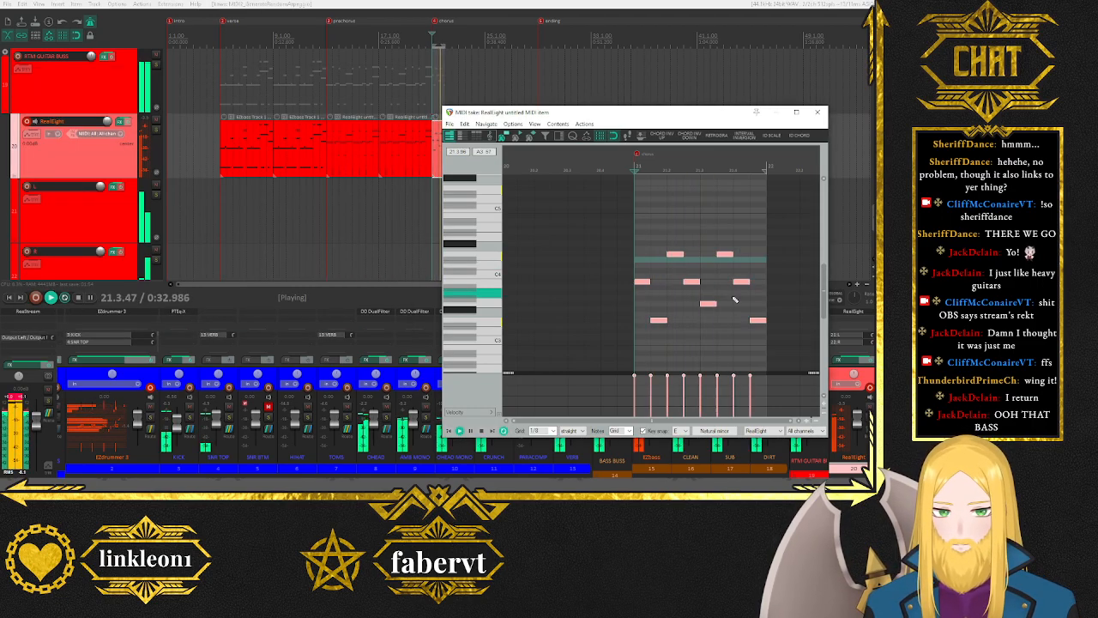
key(space)
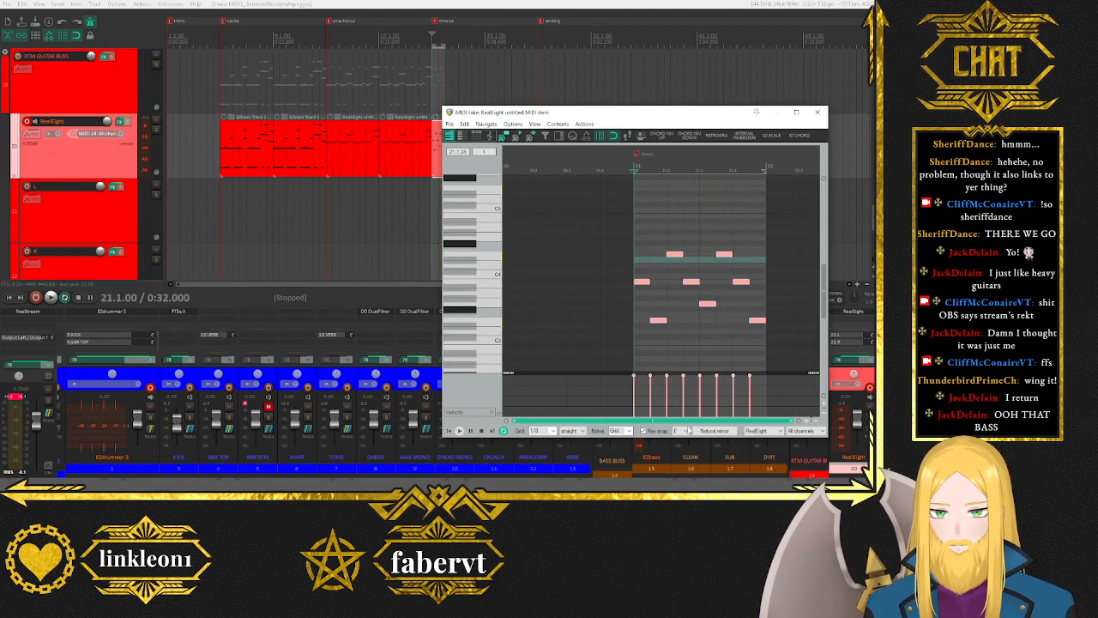
Undo the 1/8 arpeggio, regenerate it from the chord on a 1/16 grid with the random arpeggio action, and play it.
click(553, 432)
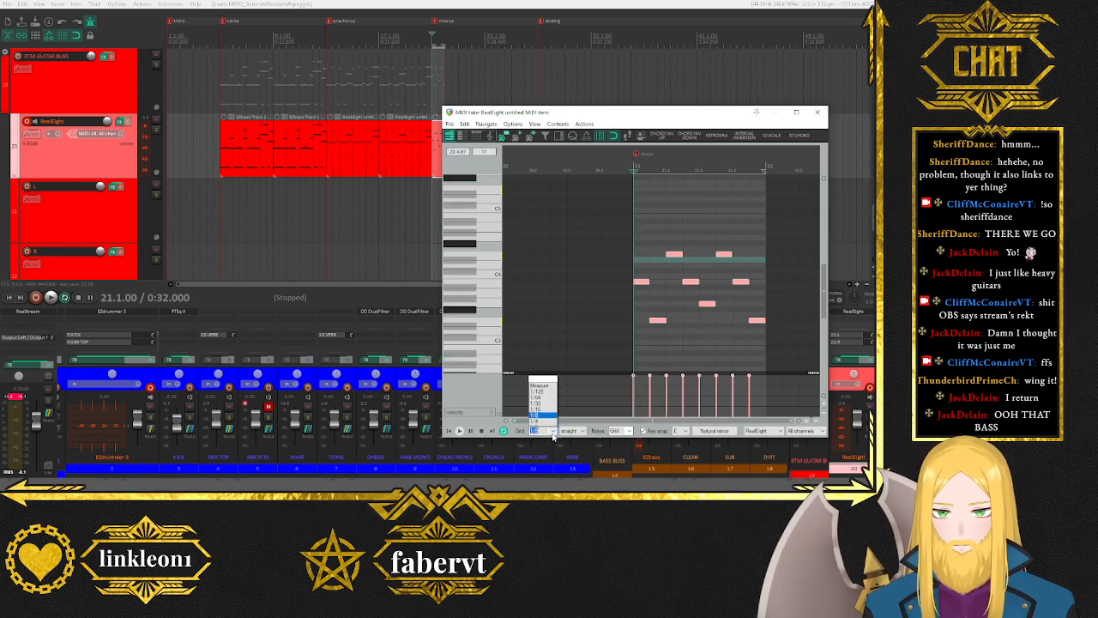
click(542, 388)
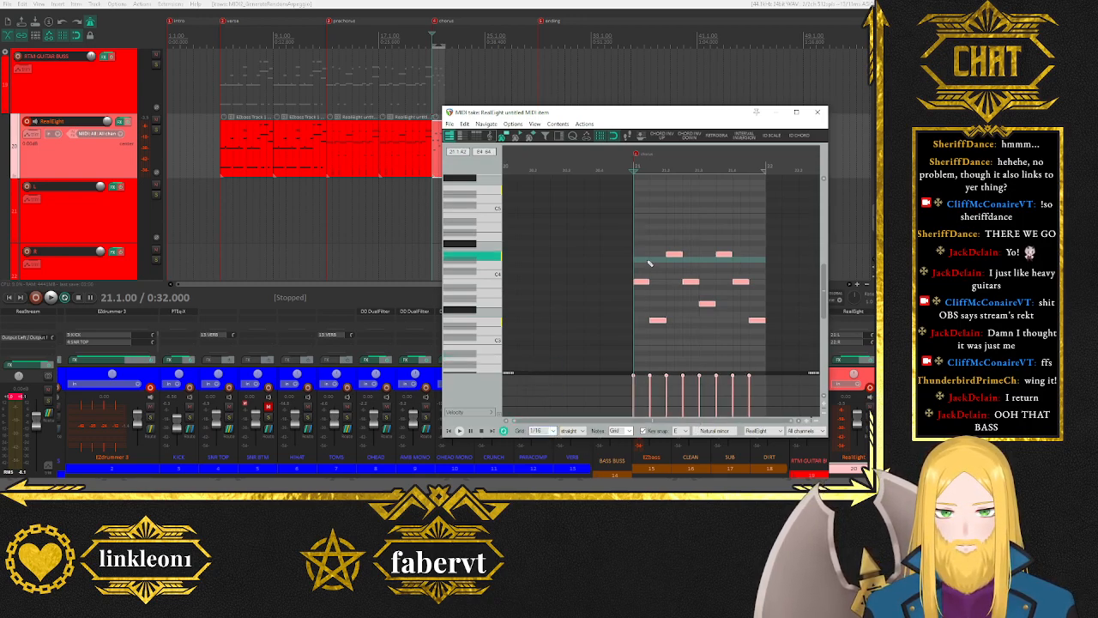
key(j)
click(584, 123)
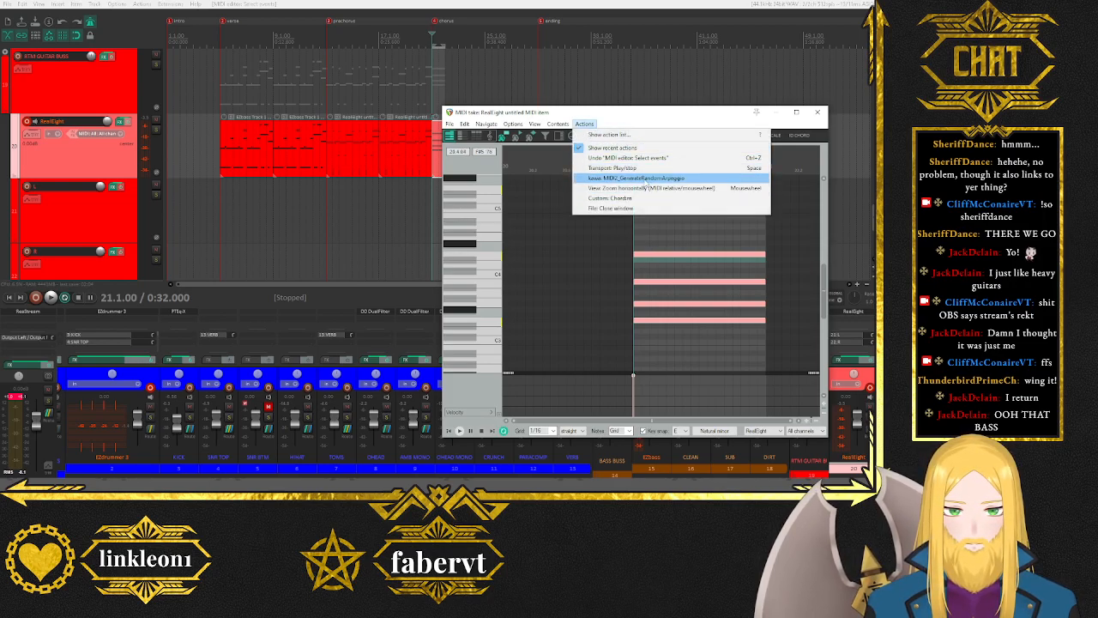
click(645, 178)
click(458, 431)
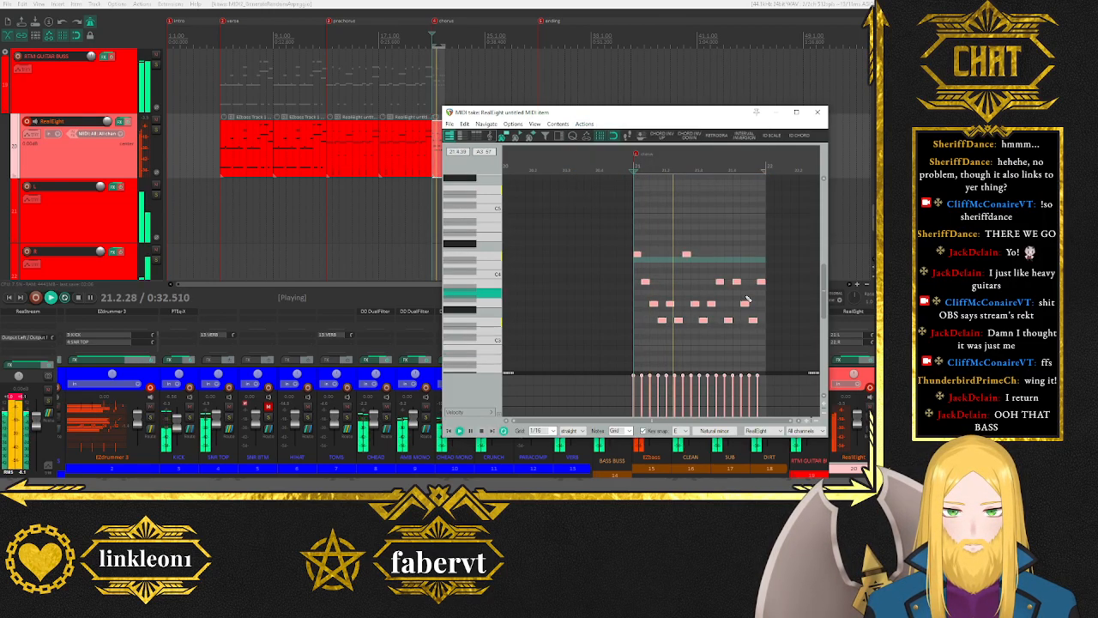
key(space)
key(space)
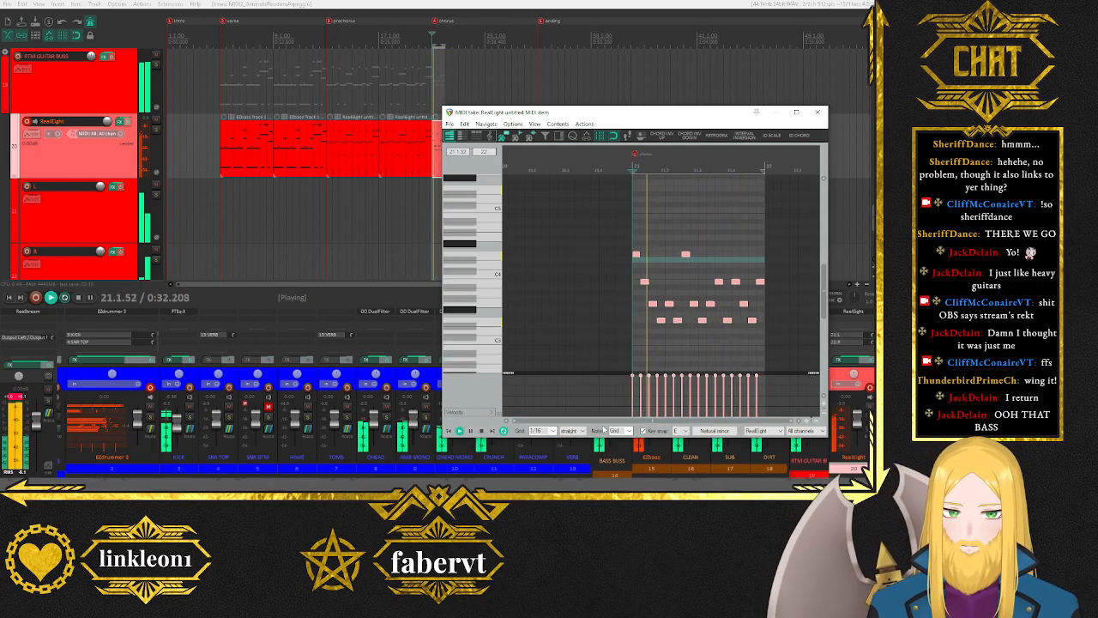
key(space)
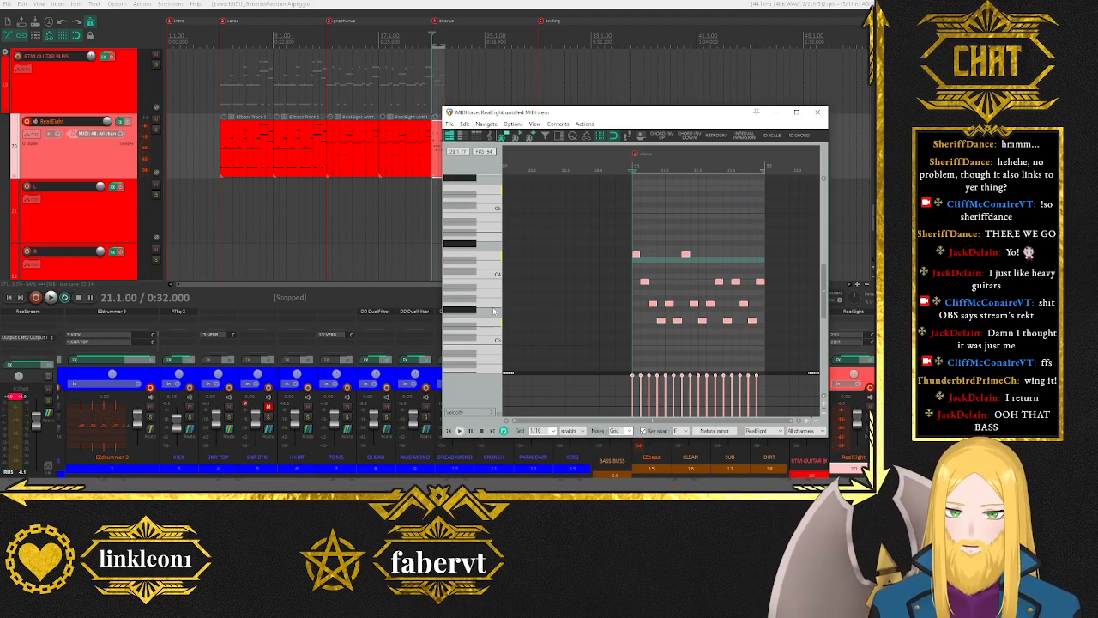
Lower the velocity of all arpeggio notes and accent the first note and the E3 note on beat 3 with higher velocity.
scroll(494, 310, down, 3)
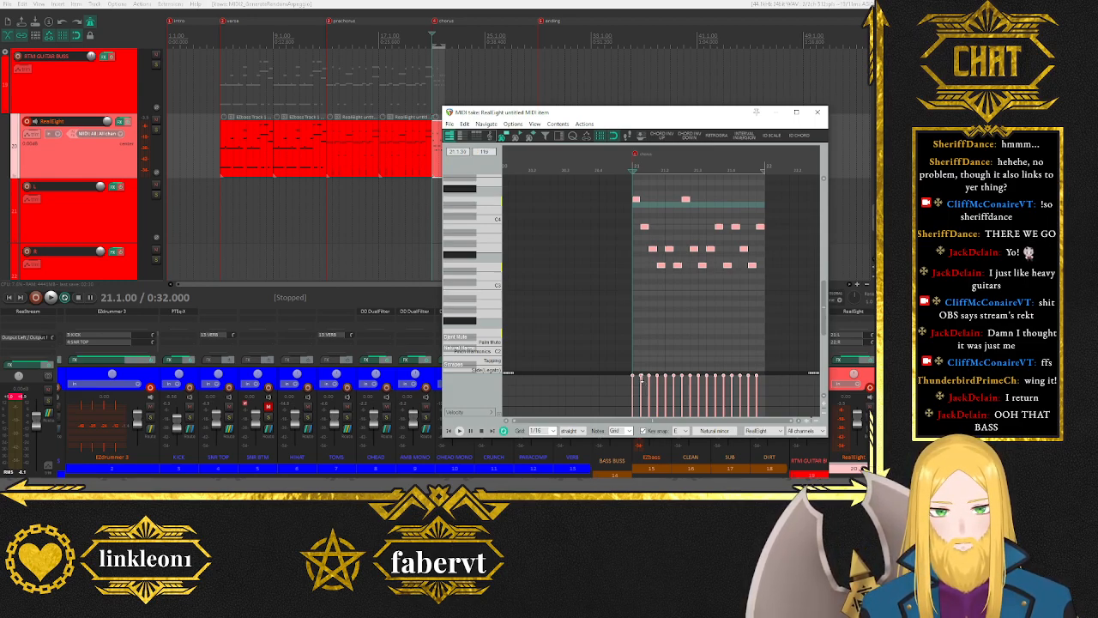
drag(641, 378, 641, 386)
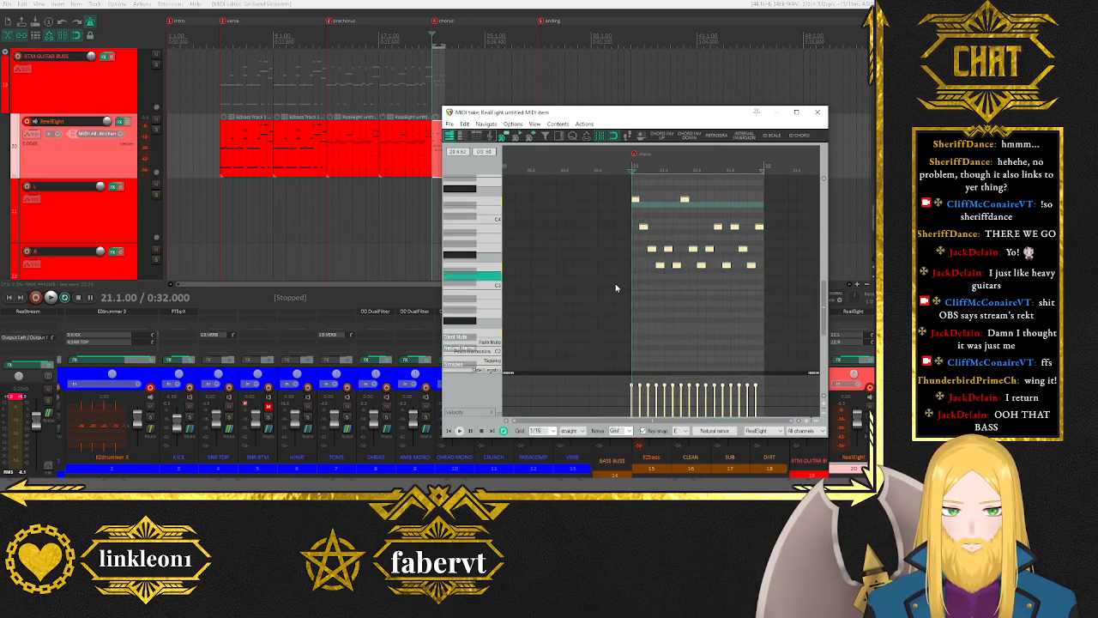
click(637, 203)
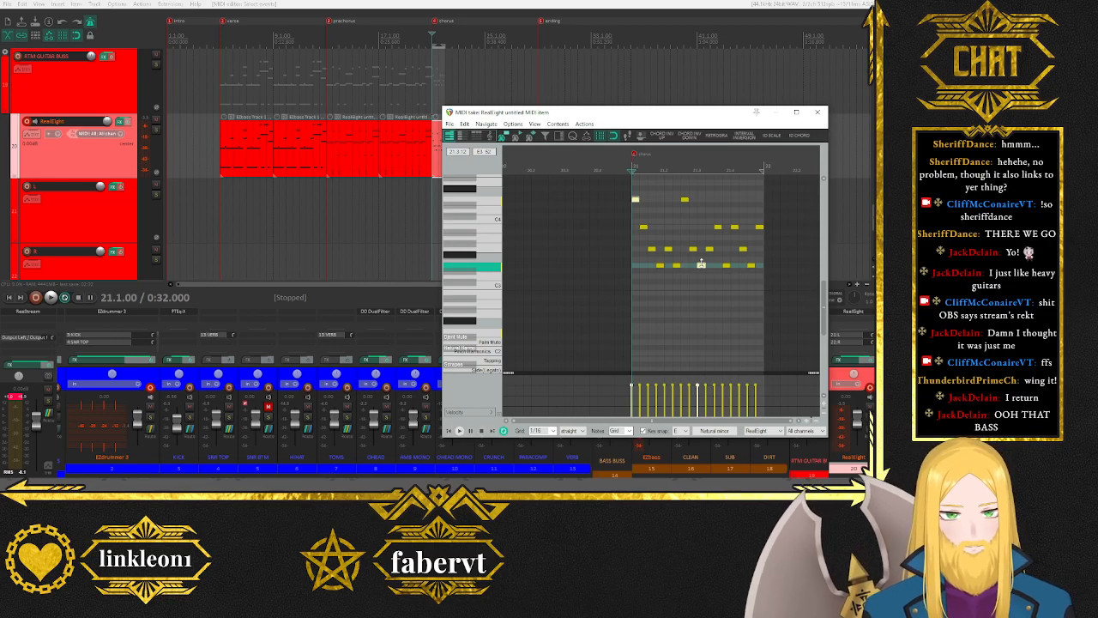
drag(700, 262, 697, 231)
click(591, 421)
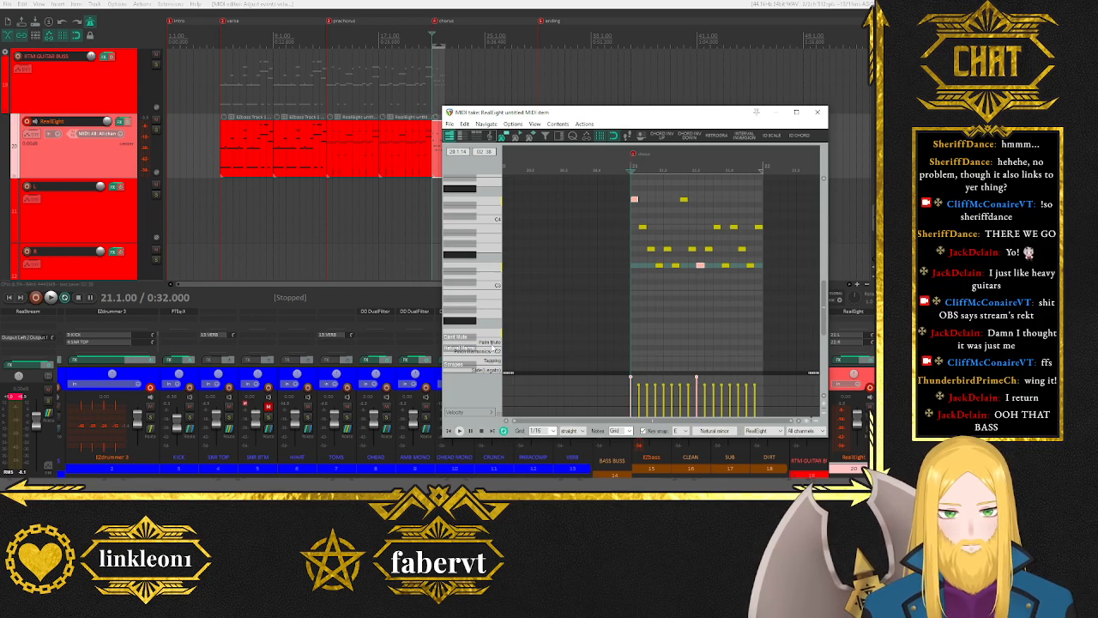
Copy all the arpeggio notes down to the lower rows and turn off key snap.
drag(633, 189, 812, 309)
drag(635, 204, 635, 294)
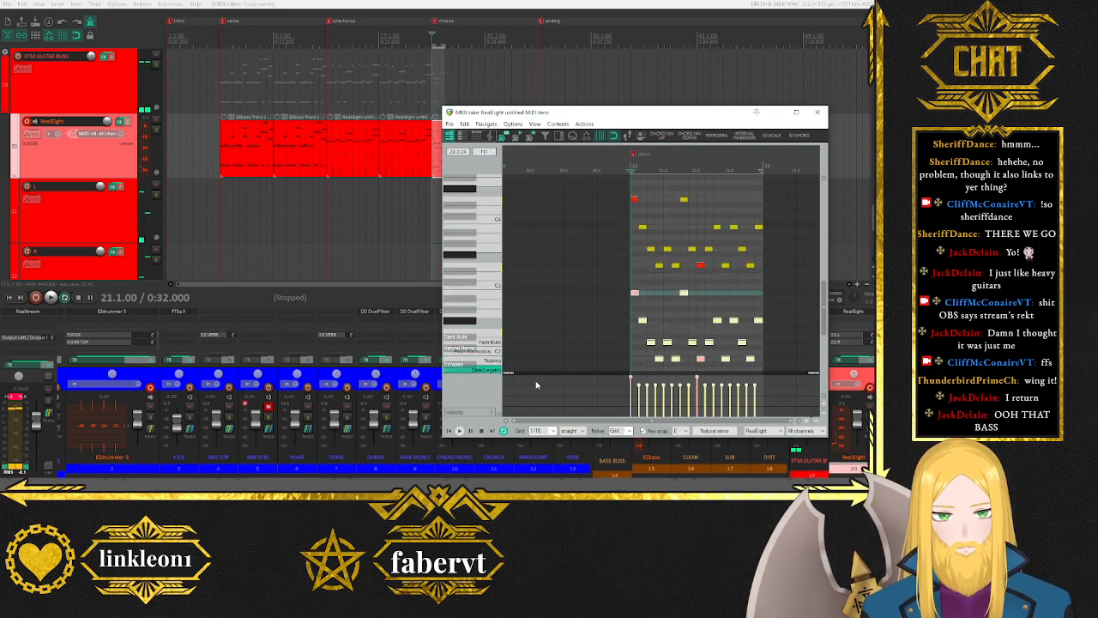
click(643, 430)
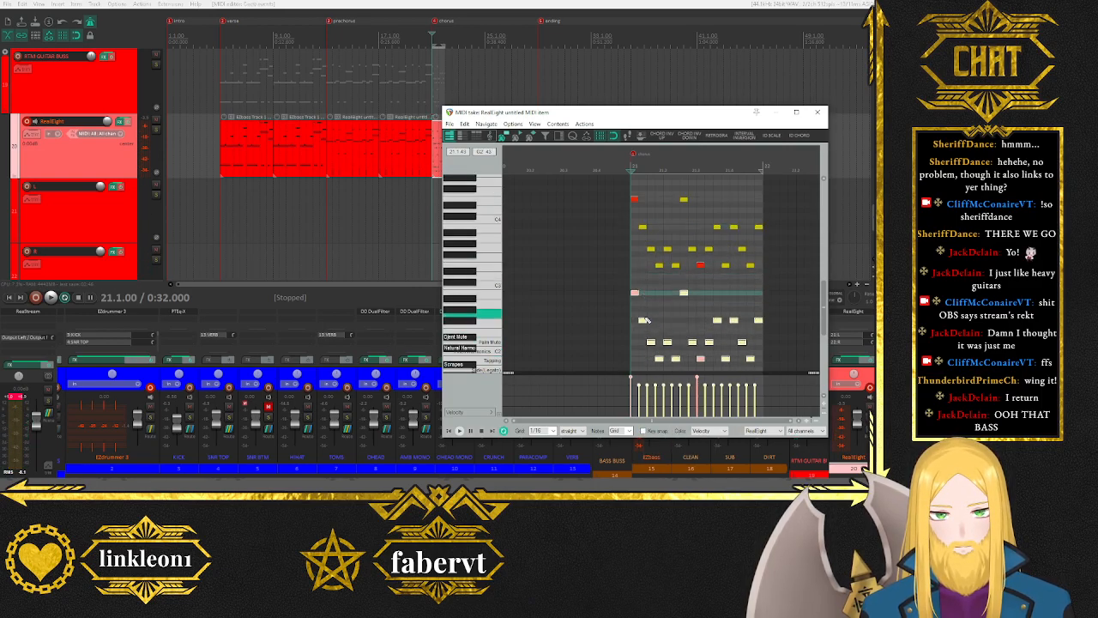
Move the three lower rows of copied notes up onto the row of the highest copied notes.
click(492, 325)
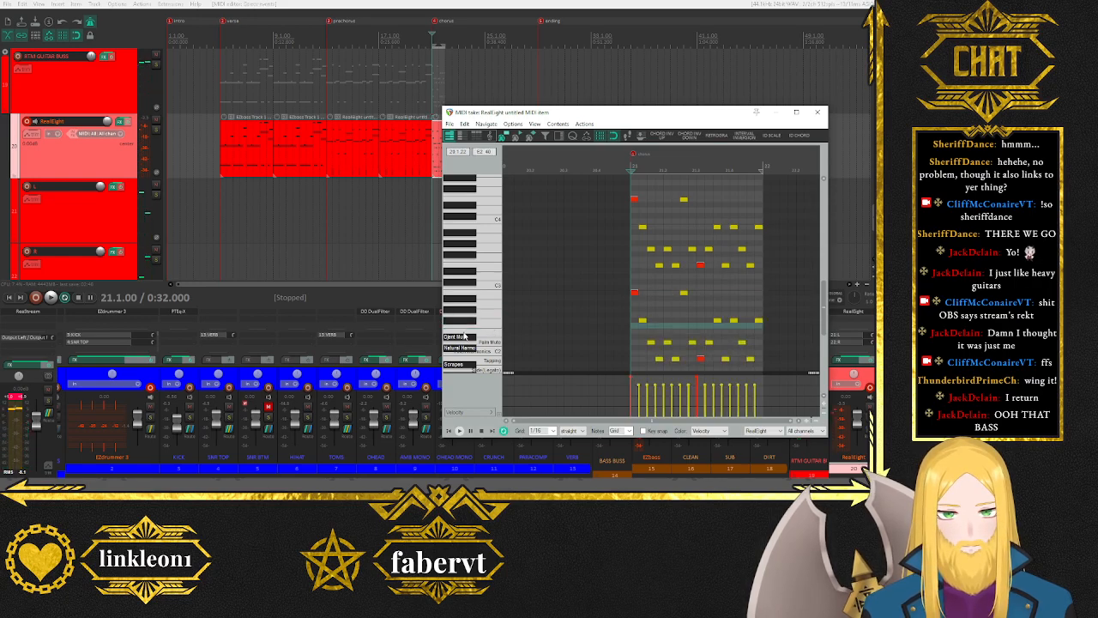
key(Up)
key(Up)
key(Up)
key(Up)
key(Up)
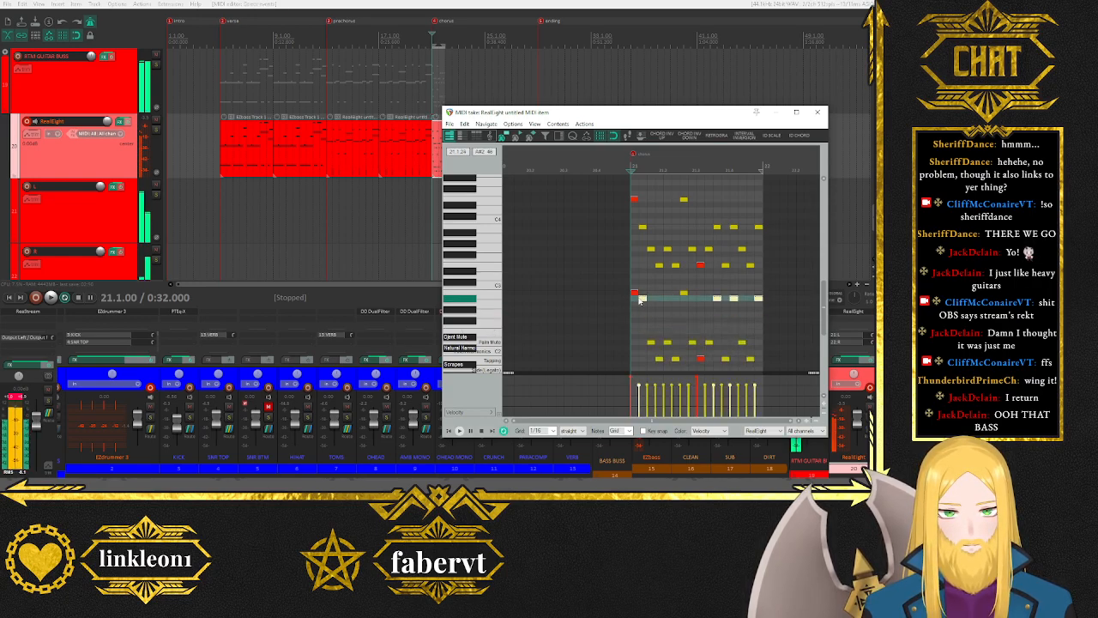
click(495, 342)
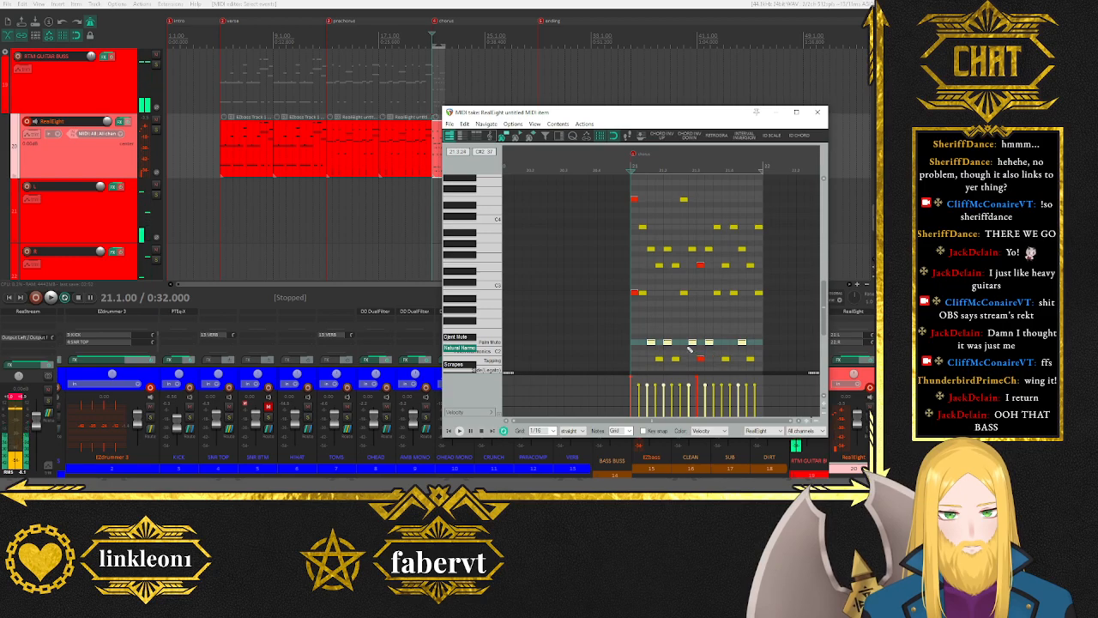
drag(651, 343, 651, 291)
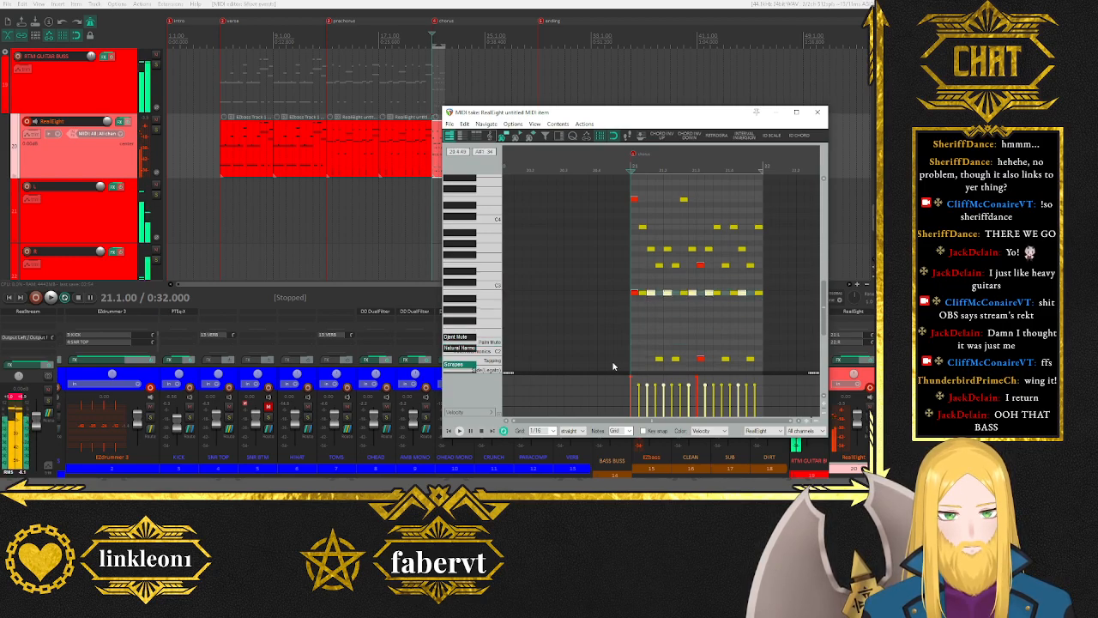
click(492, 359)
drag(658, 359, 660, 292)
Select the merged row of copied notes and move it down to the Palm Mute keyswitch.
click(497, 294)
click(496, 294)
drag(633, 295, 635, 344)
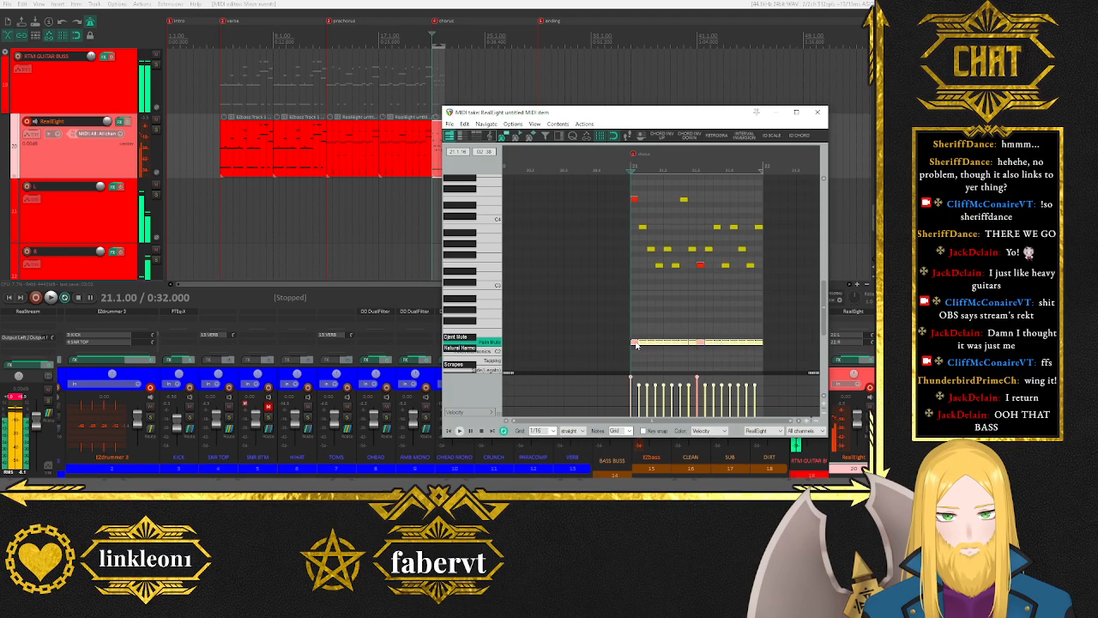
Delete the Palm Mute keyswitch notes on beats 1, 2, 3 and 4, playing the riff before and after the removal.
key(space)
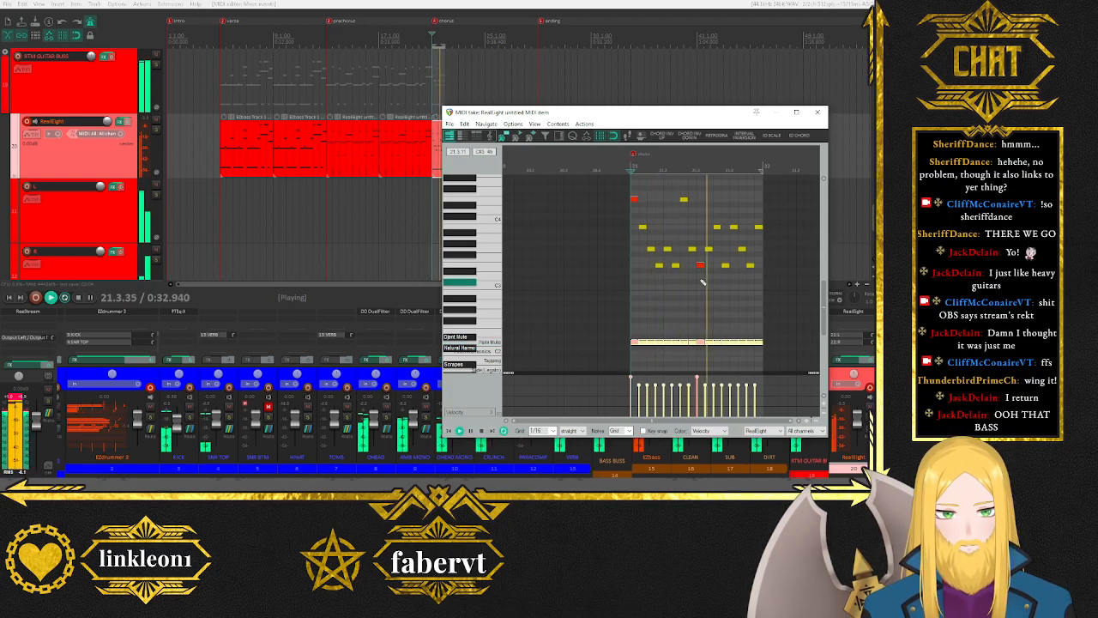
key(space)
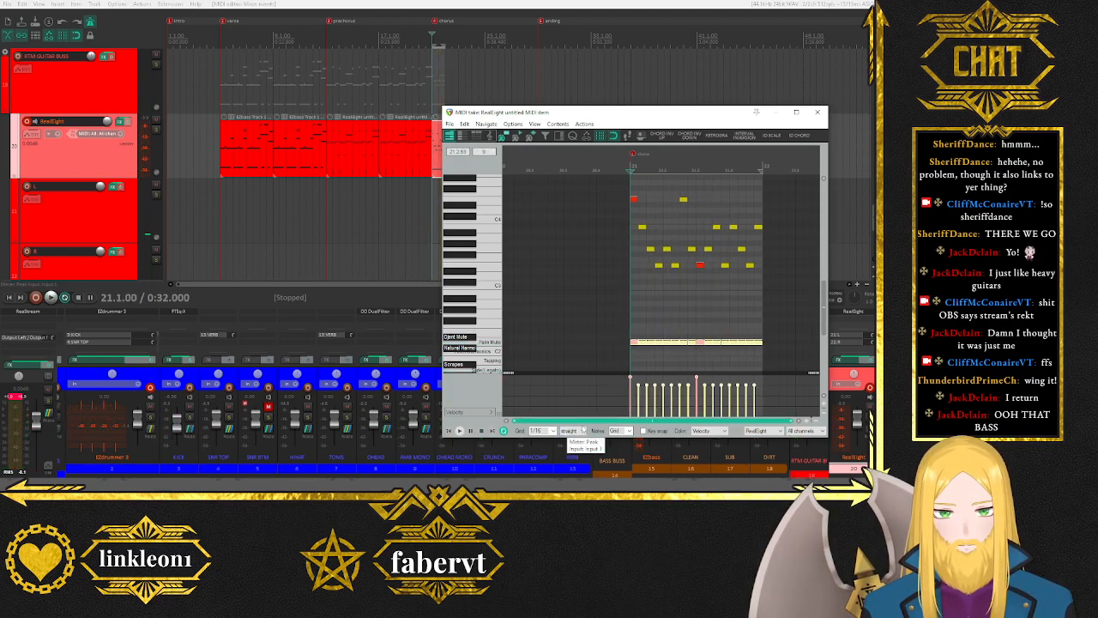
click(634, 344)
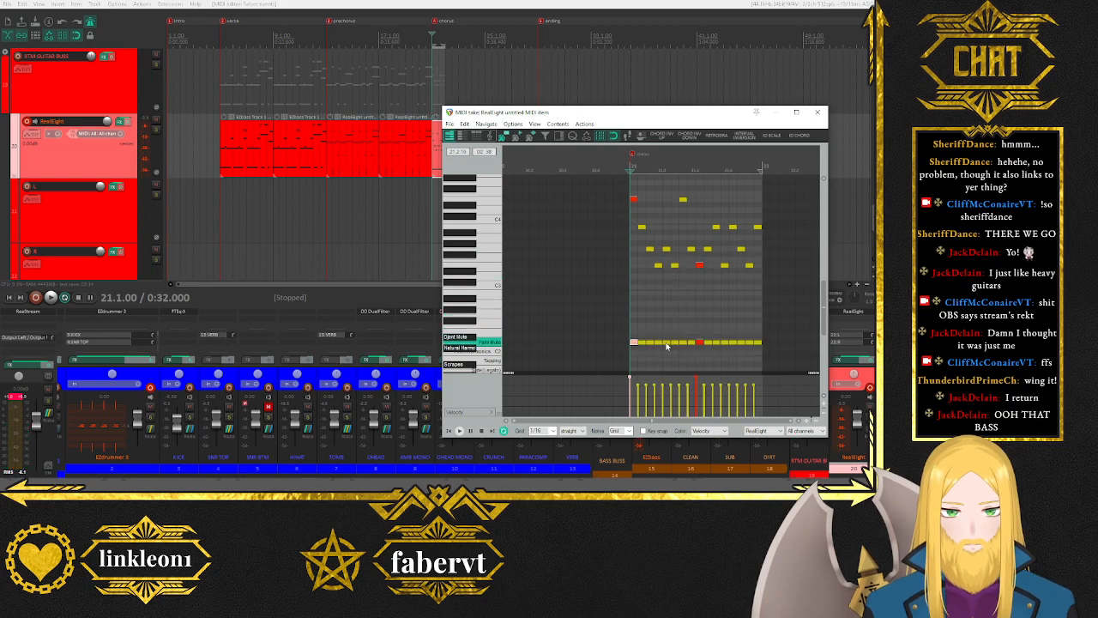
ctrl+click(668, 344)
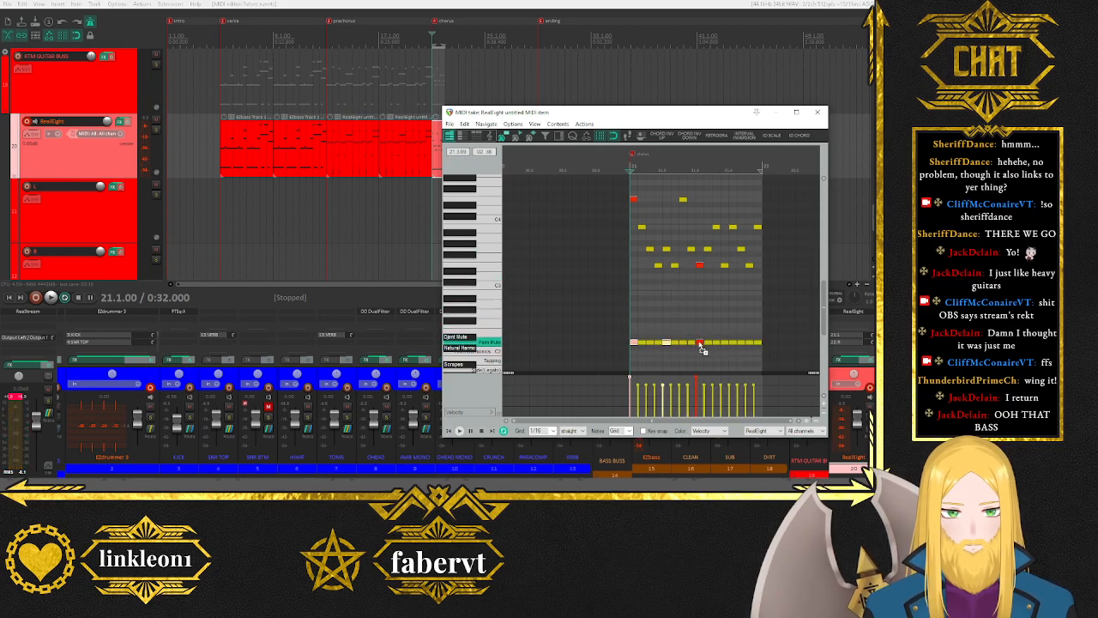
click(729, 320)
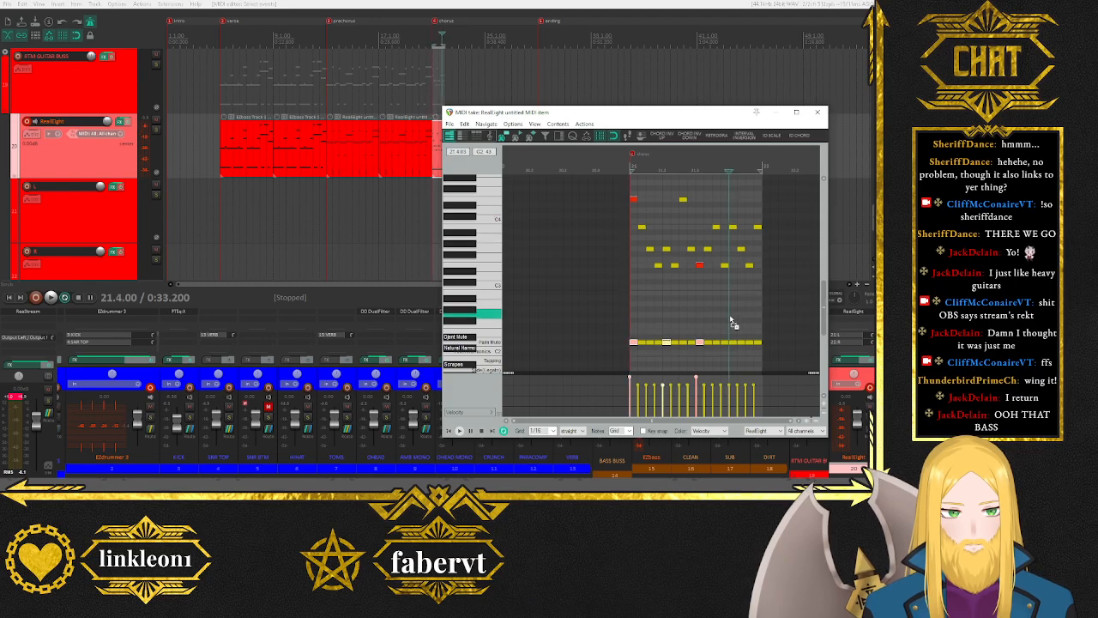
key(Delete)
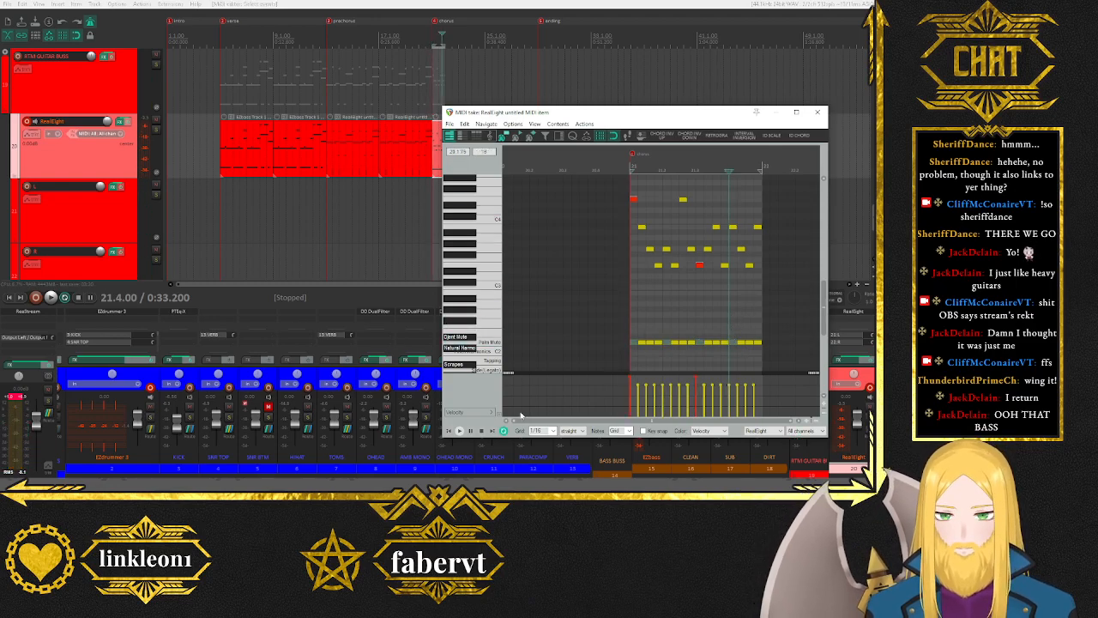
click(459, 430)
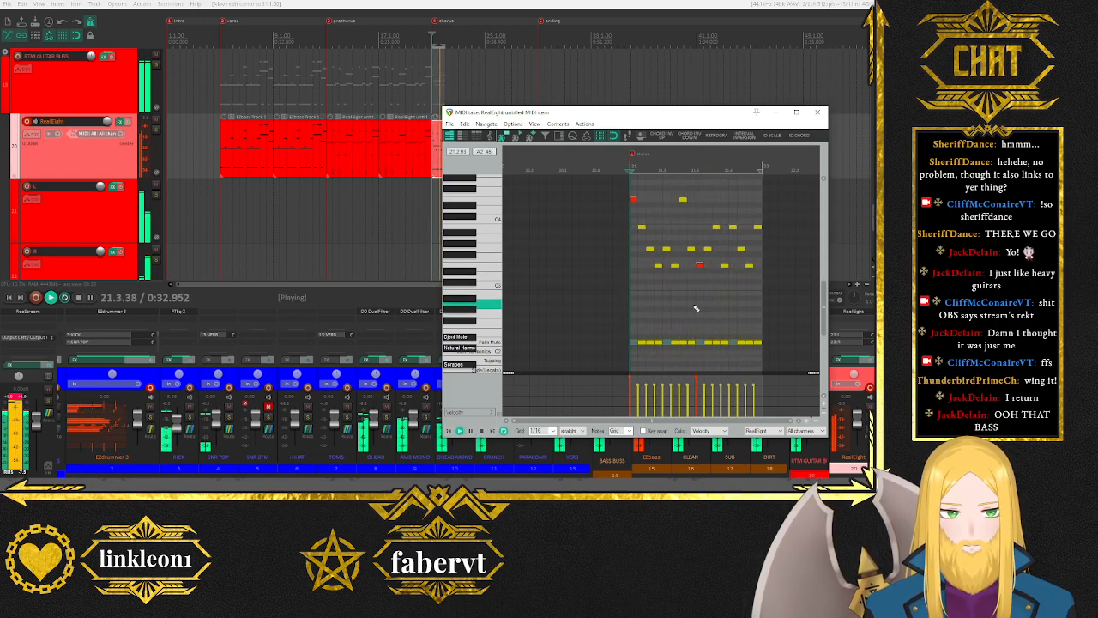
key(space)
Raise the velocity of the arpeggio notes on beats 2 and 4 to accent them, and play back the riff.
click(666, 250)
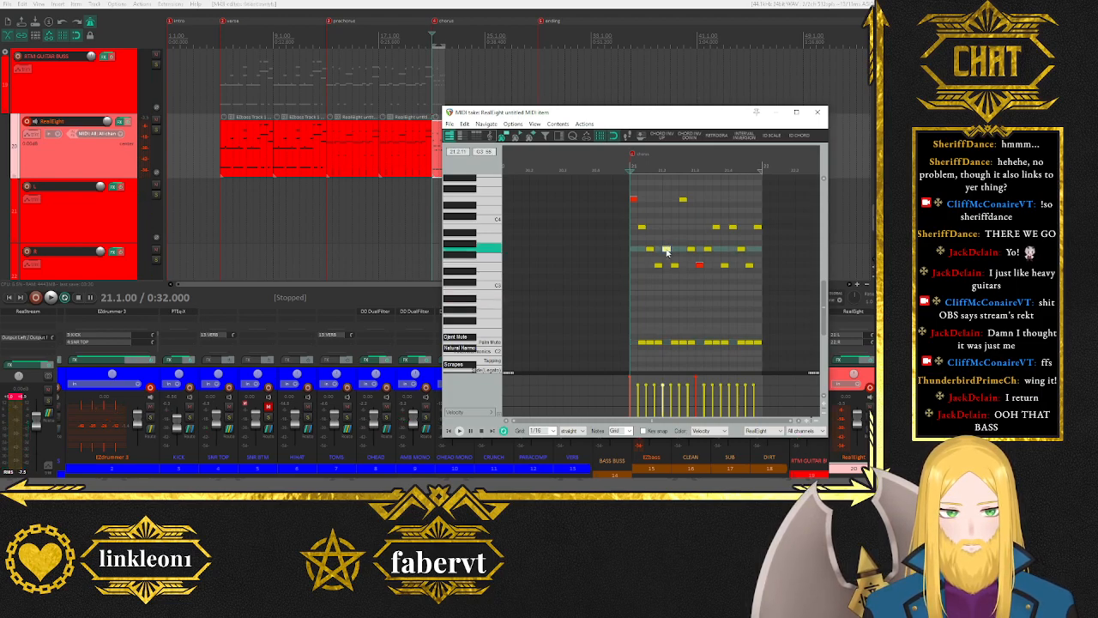
click(733, 227)
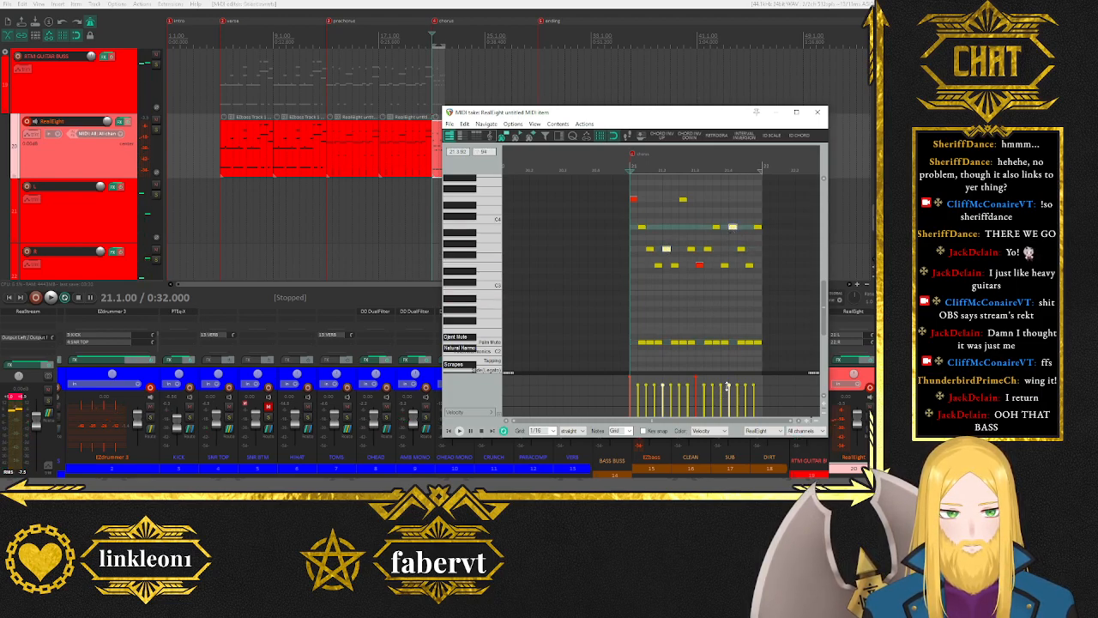
key(space)
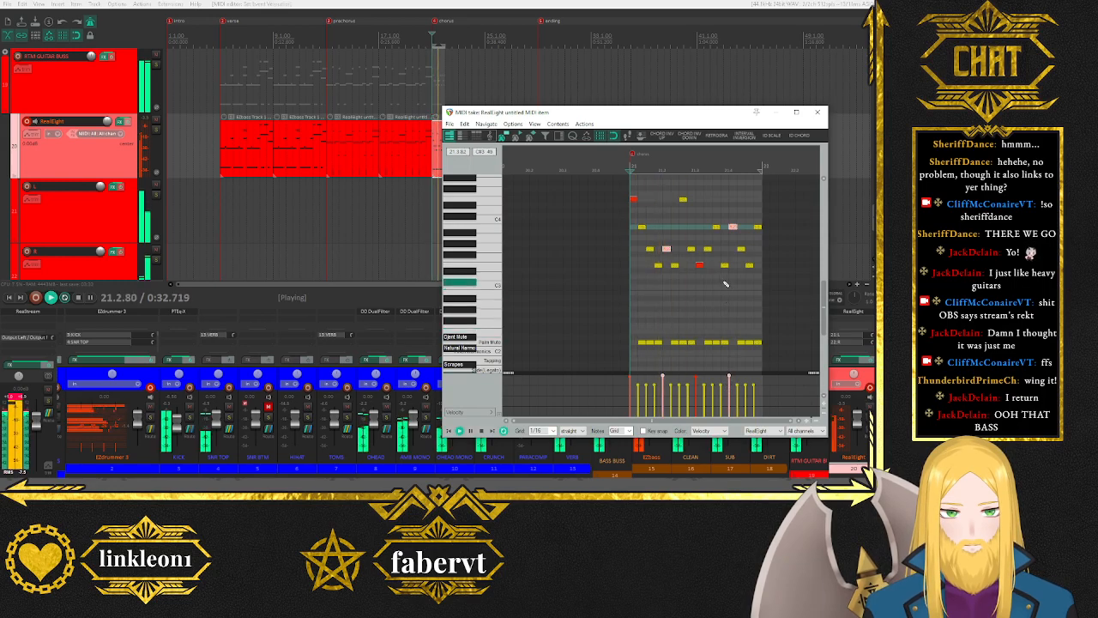
key(space)
key(space)
key(space)
scroll(480, 296, down, 2)
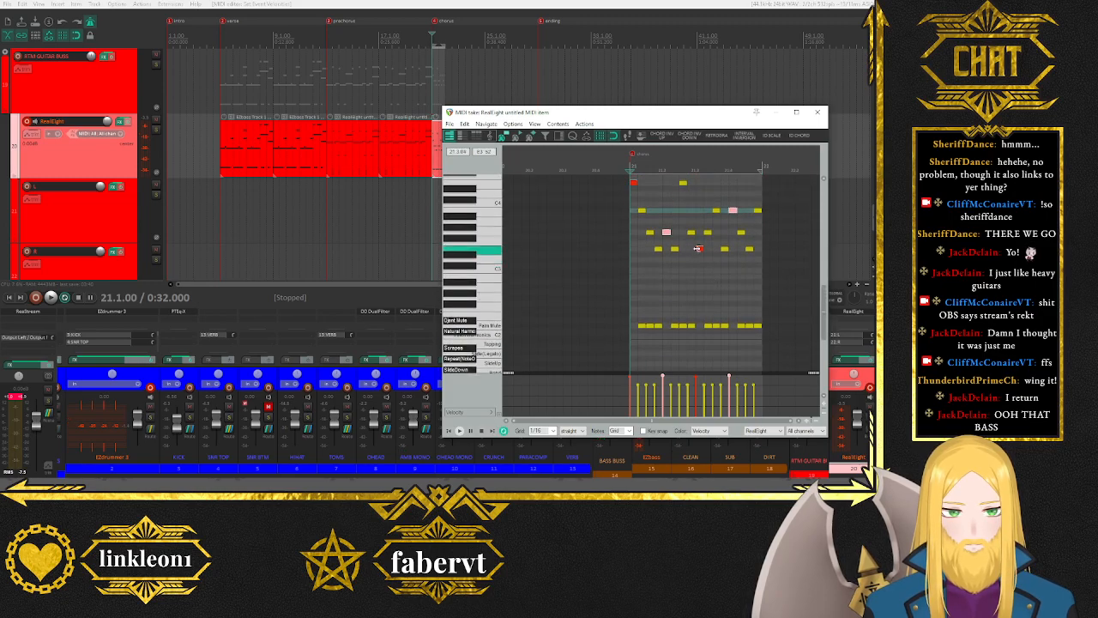
key(space)
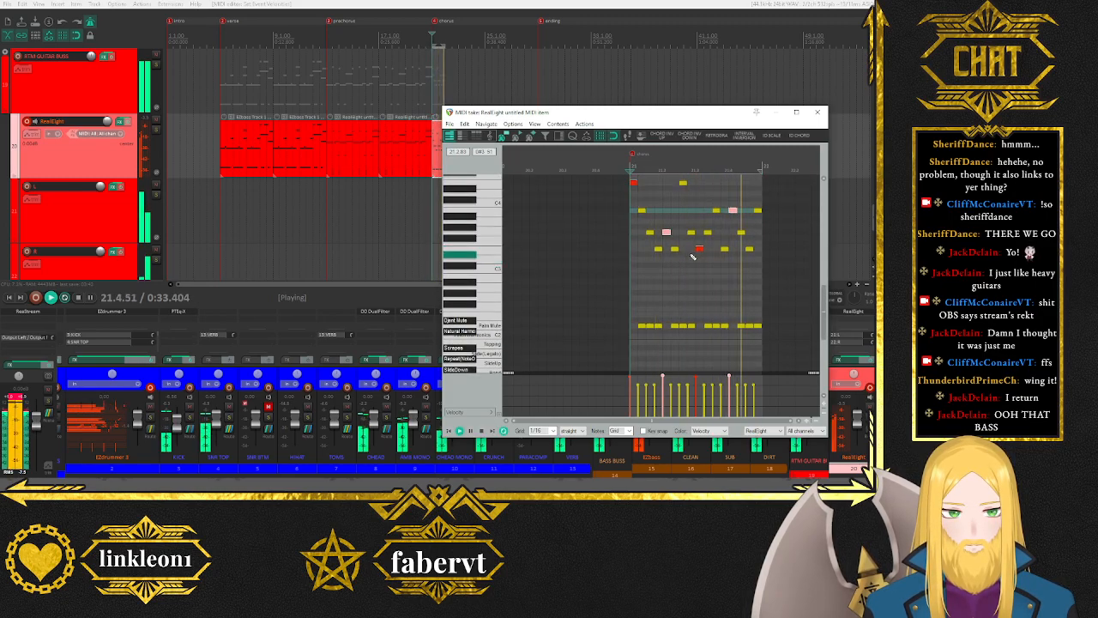
key(space)
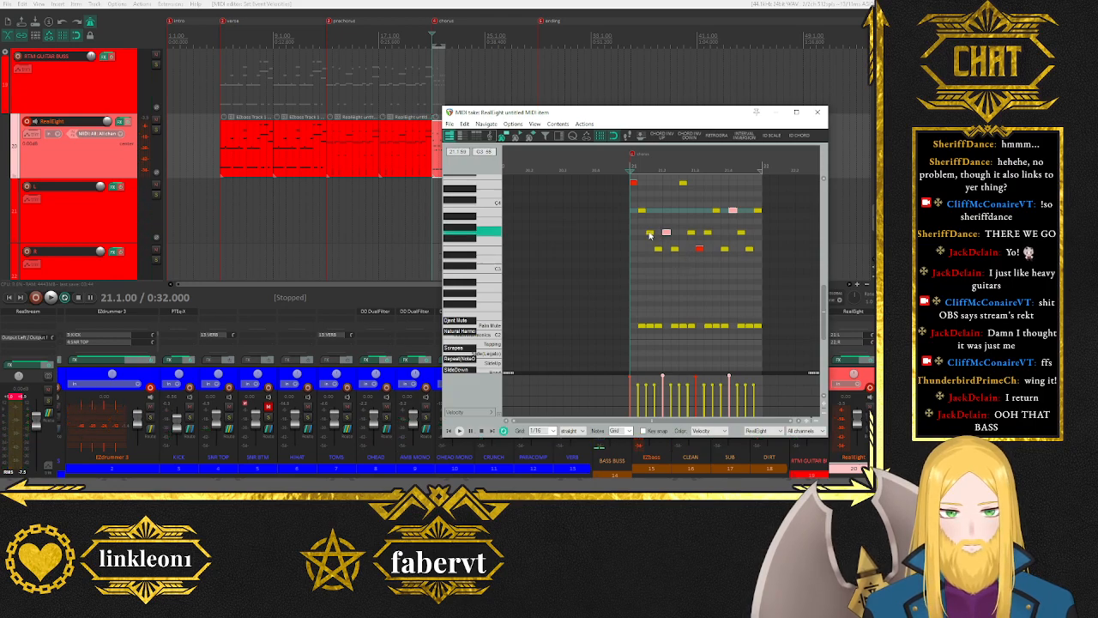
Lower the velocity of every fourth riff note starting with the third, together with the palm-mute notes beneath them.
drag(647, 225, 654, 331)
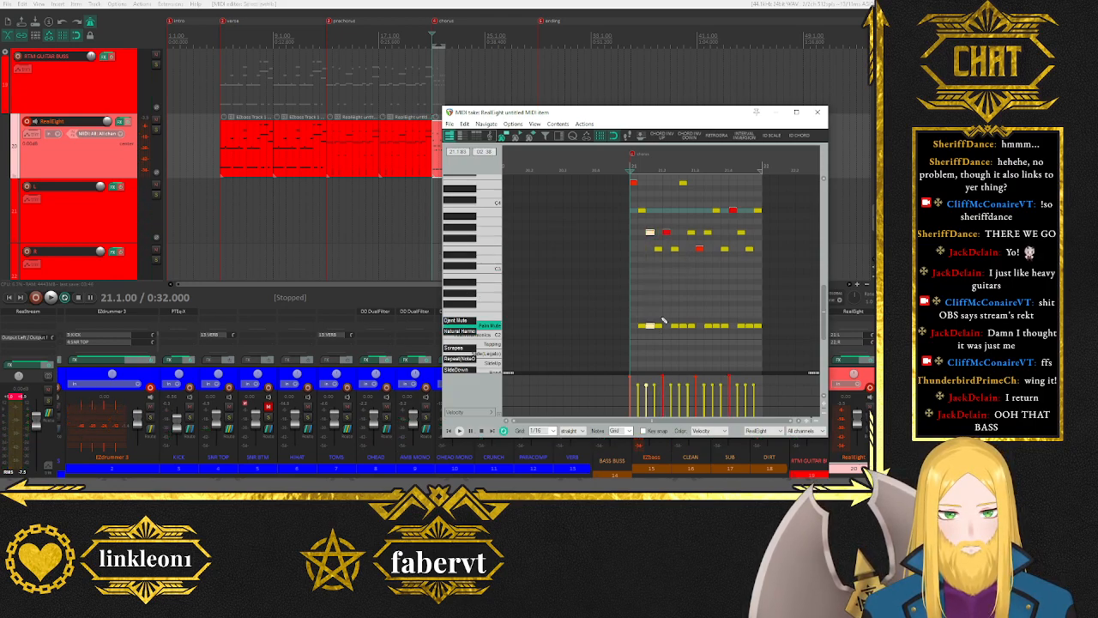
ctrl+click(683, 184)
ctrl+click(684, 327)
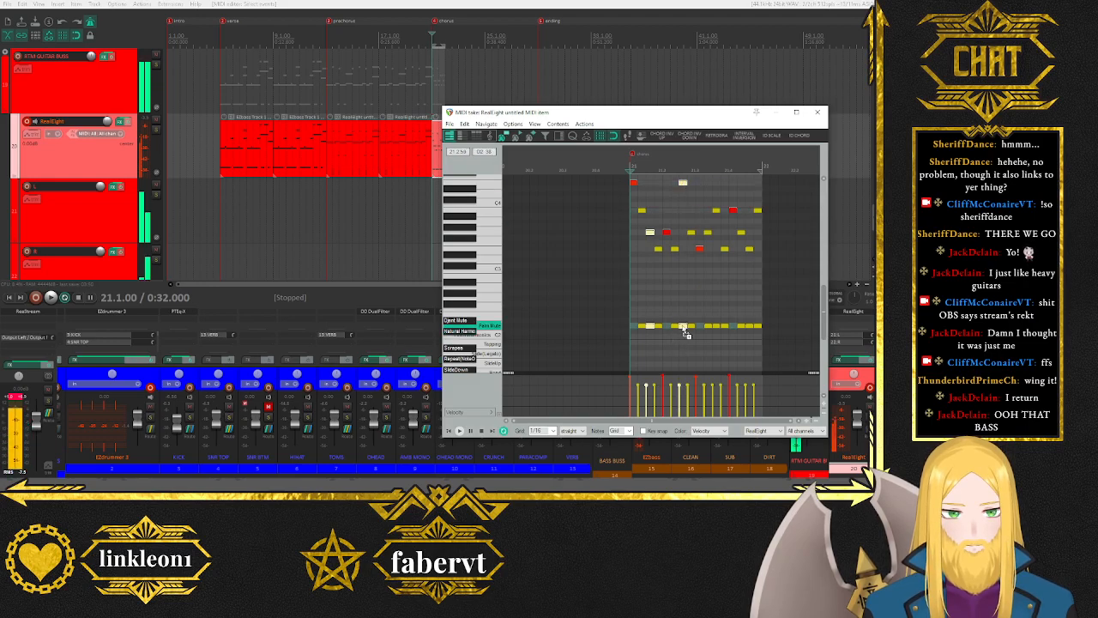
ctrl+click(717, 211)
ctrl+click(717, 327)
ctrl+click(751, 250)
ctrl+click(751, 327)
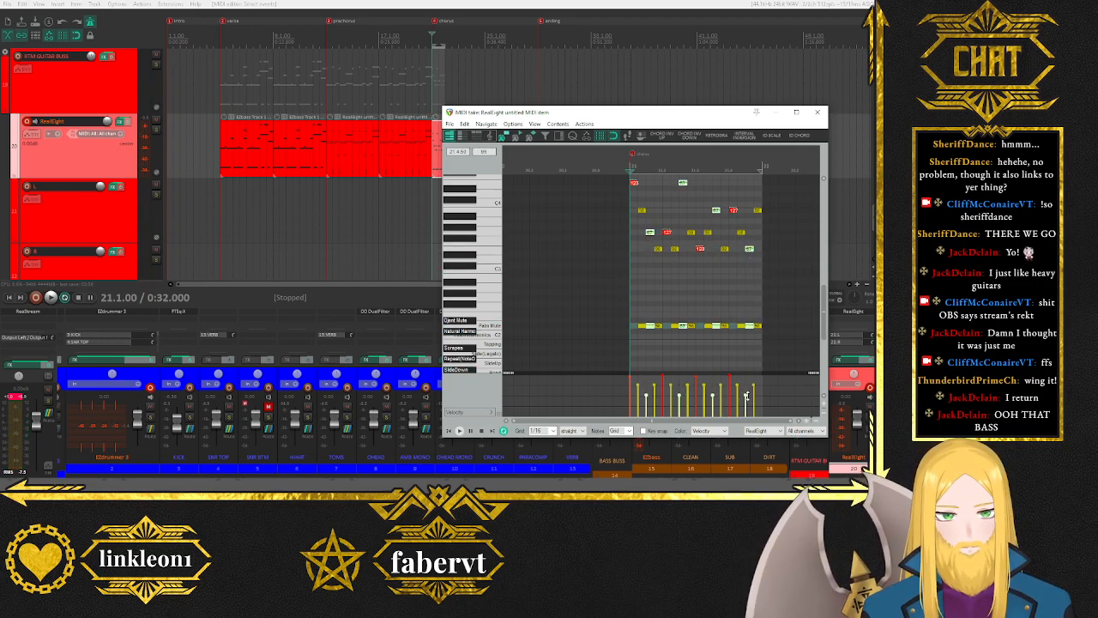
Audition the edited chorus riff, close its MIDI editor and clear the loop selection.
click(459, 431)
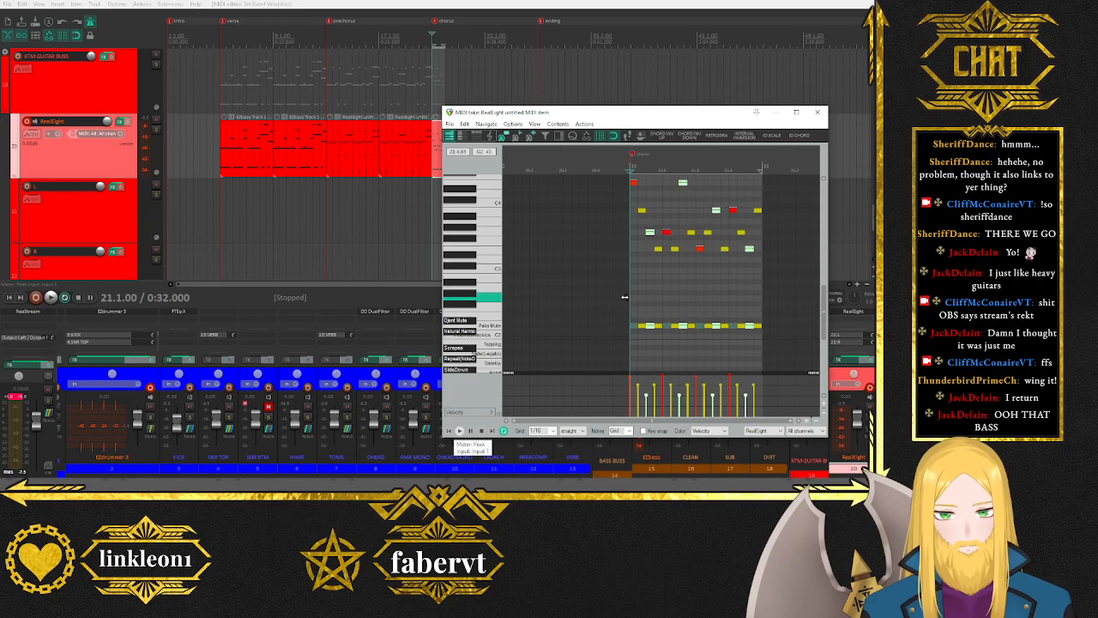
key(space)
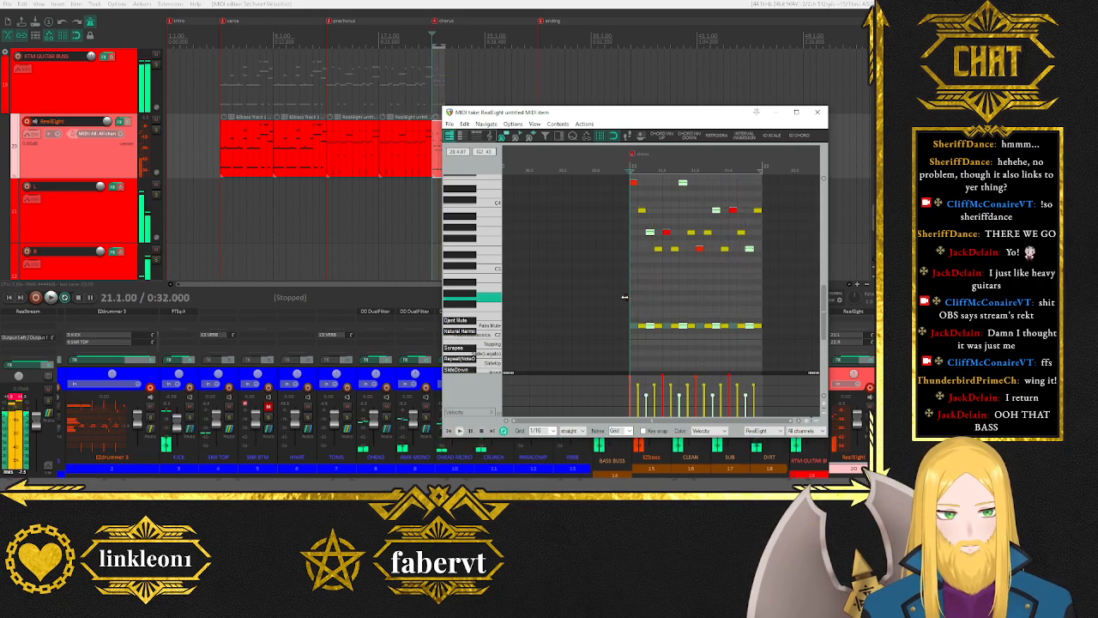
click(818, 112)
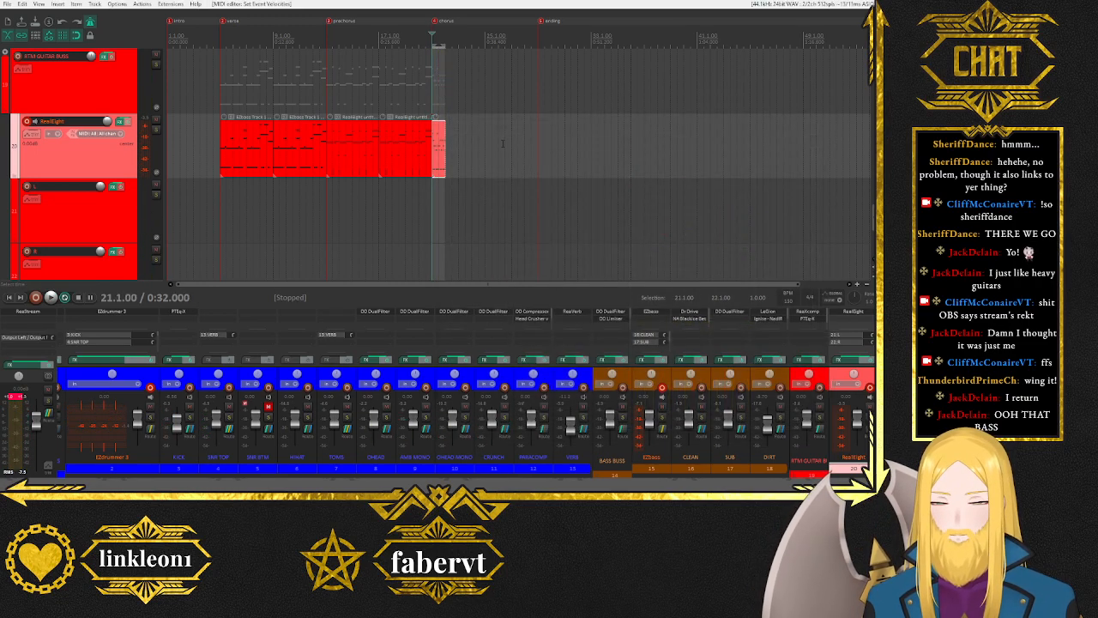
key(Escape)
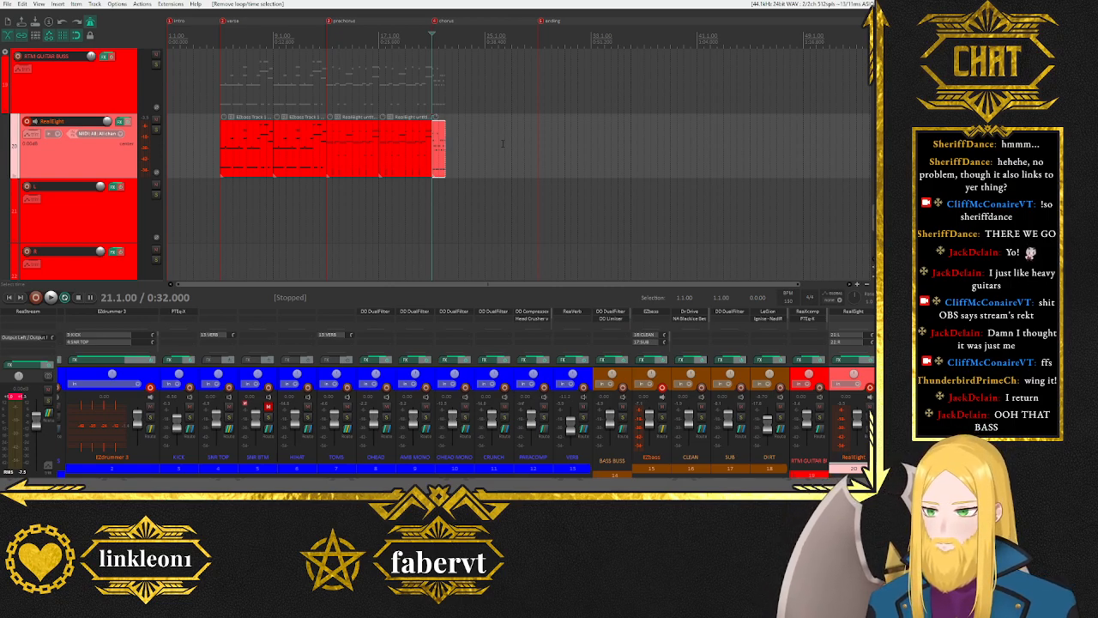
Copy the one-bar chorus riff item on the RealEight track to bar 22 and open the copy for editing.
mouse_move(438, 168)
mouse_down()
mouse_move(468, 169)
mouse_move(455, 169)
mouse_up()
double_click(454, 169)
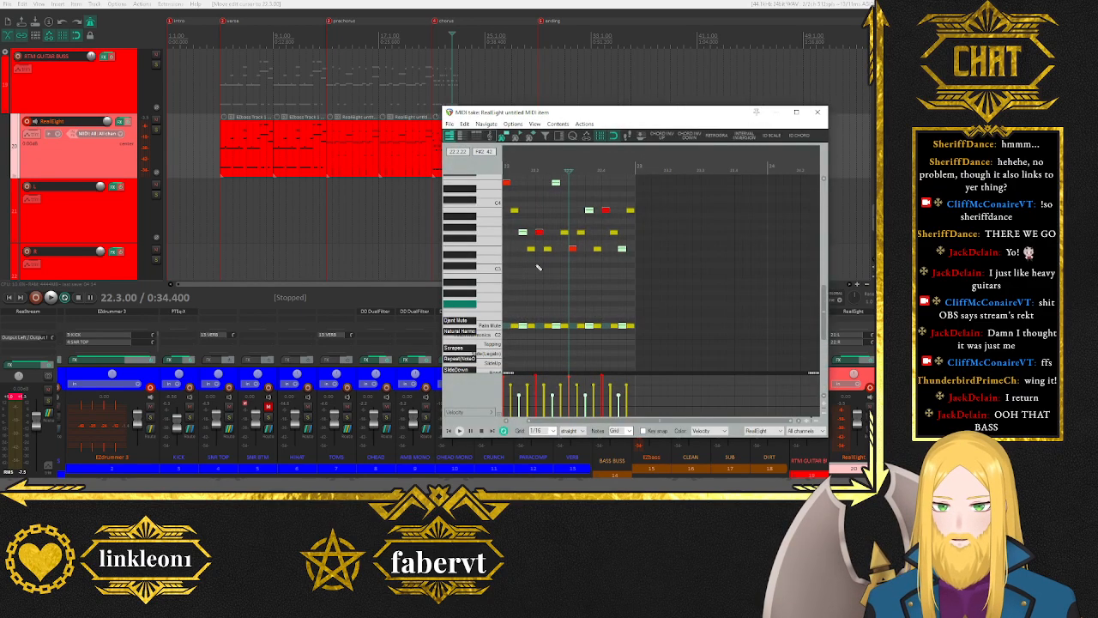
Check the chorus chords in the EZbass plugin and enable key snap in the riff editor with B Minor triad.
scroll(67, 132, up, 3)
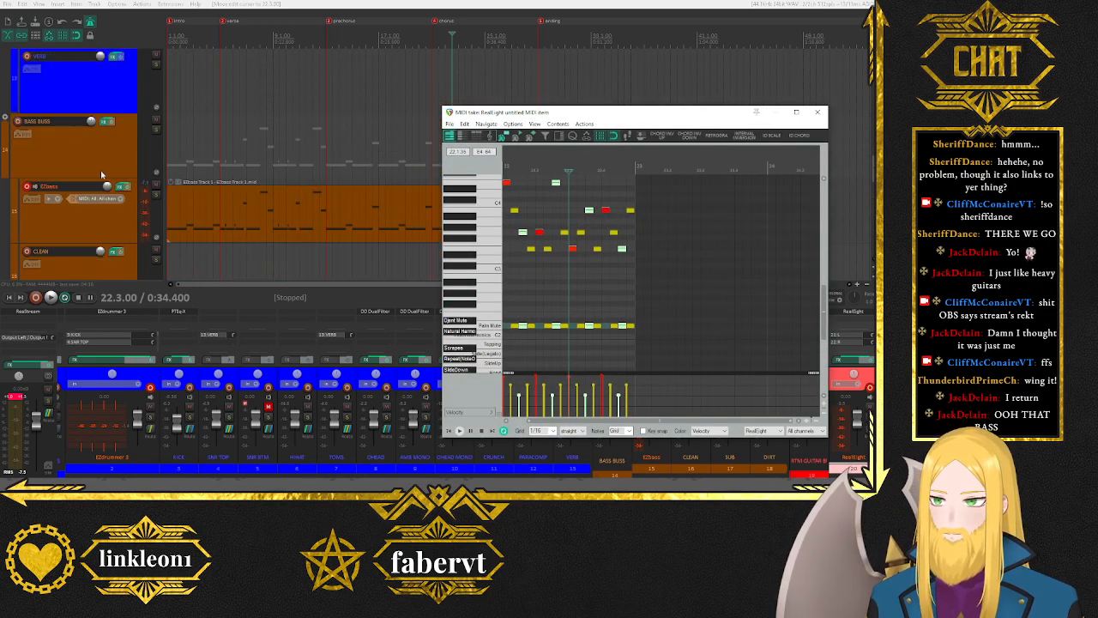
click(121, 187)
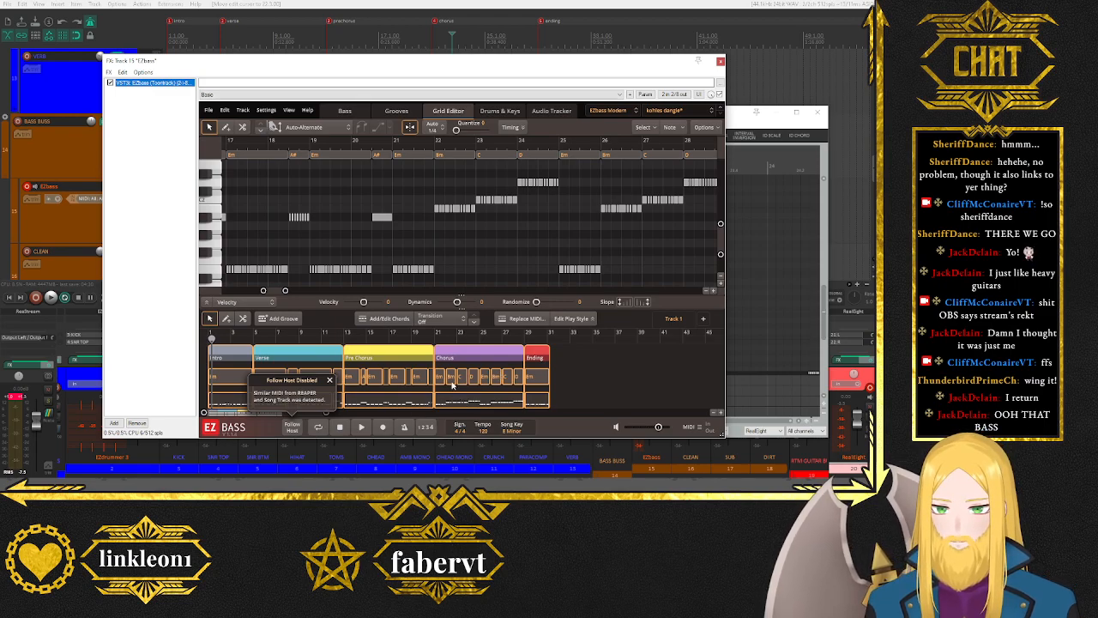
click(736, 127)
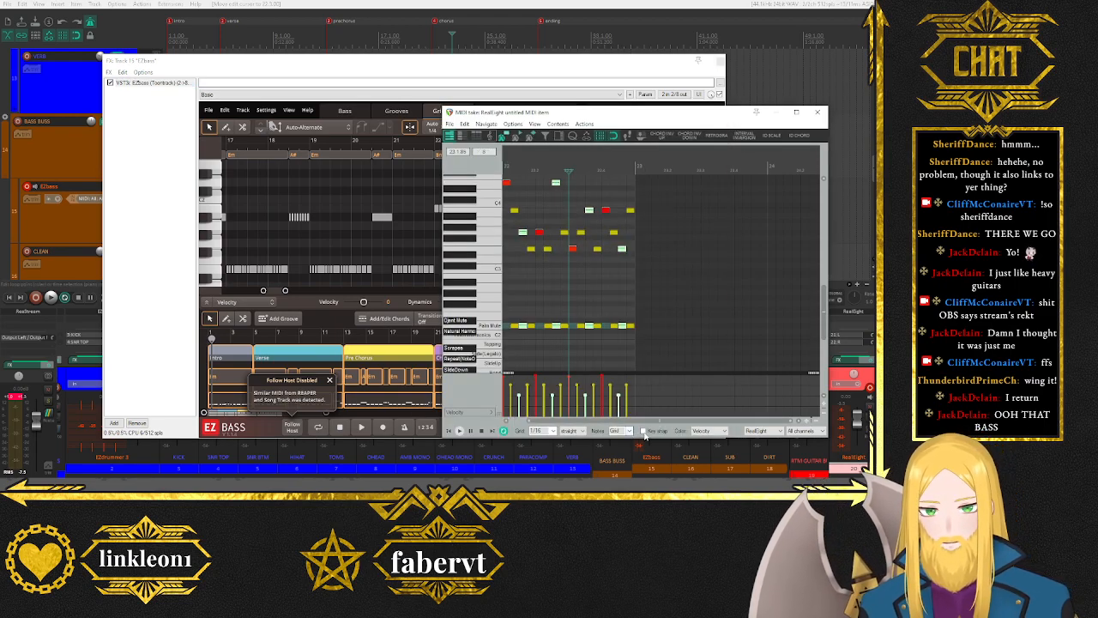
click(681, 430)
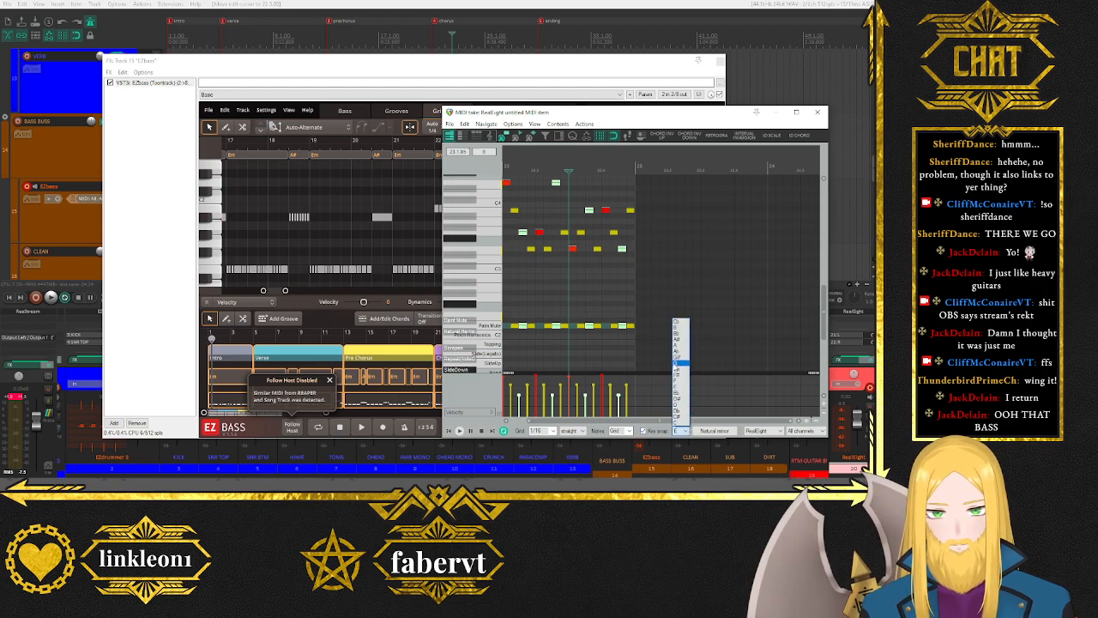
click(678, 327)
click(715, 430)
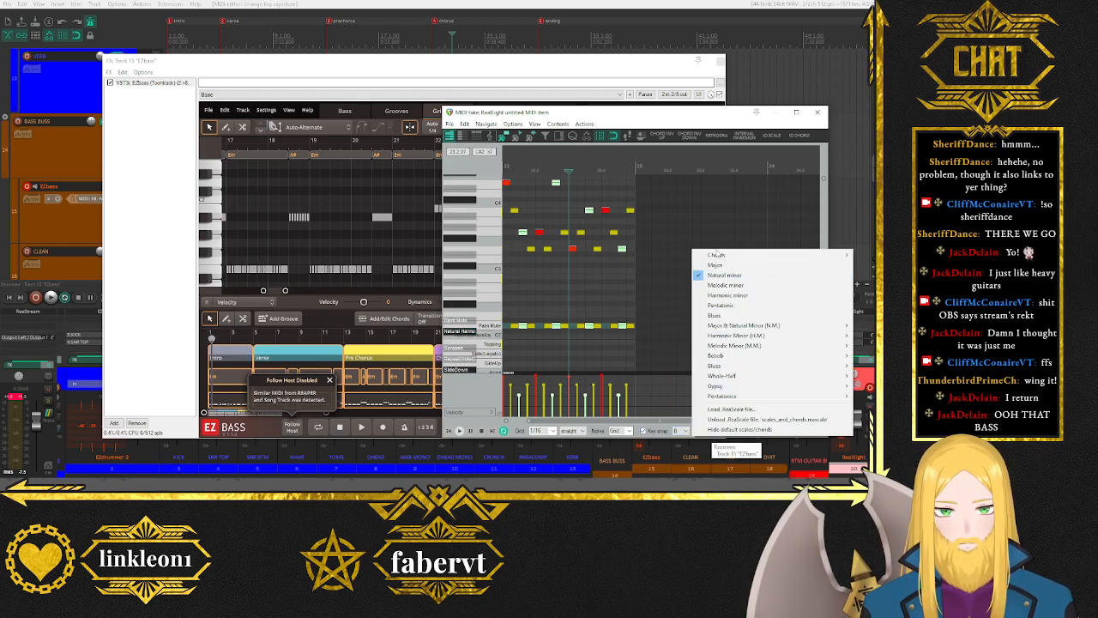
mouse_move(719, 257)
click(661, 270)
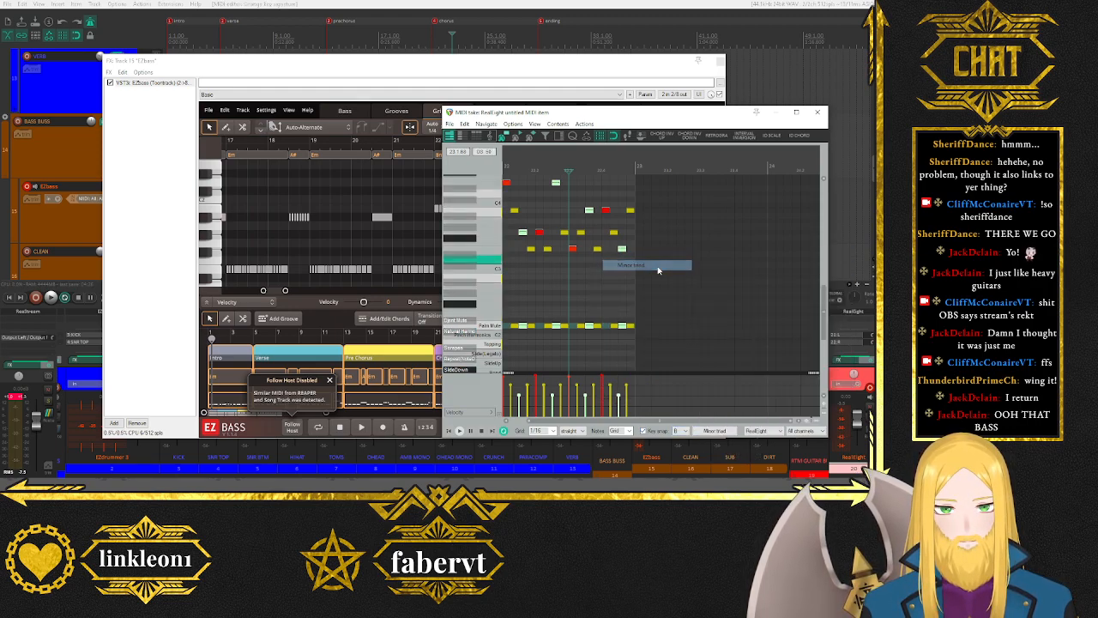
Select the melodic riff notes in bar 22, raise them onto the B minor triad and audition the result.
scroll(495, 276, up, 1)
scroll(506, 191, up, 1)
drag(505, 189, 686, 288)
drag(539, 275, 538, 259)
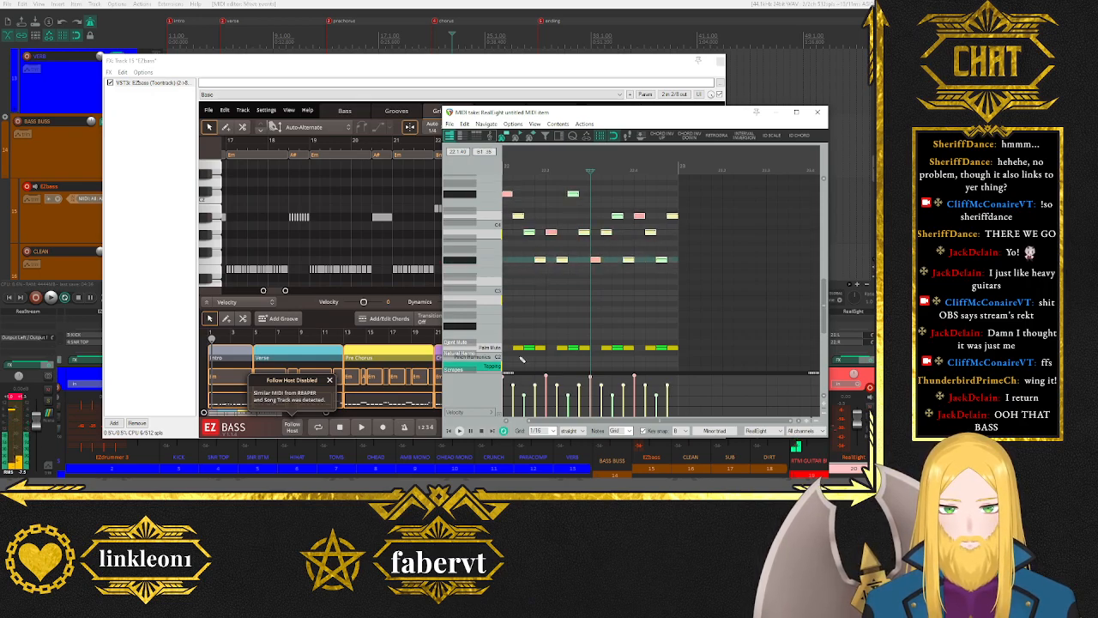
click(449, 431)
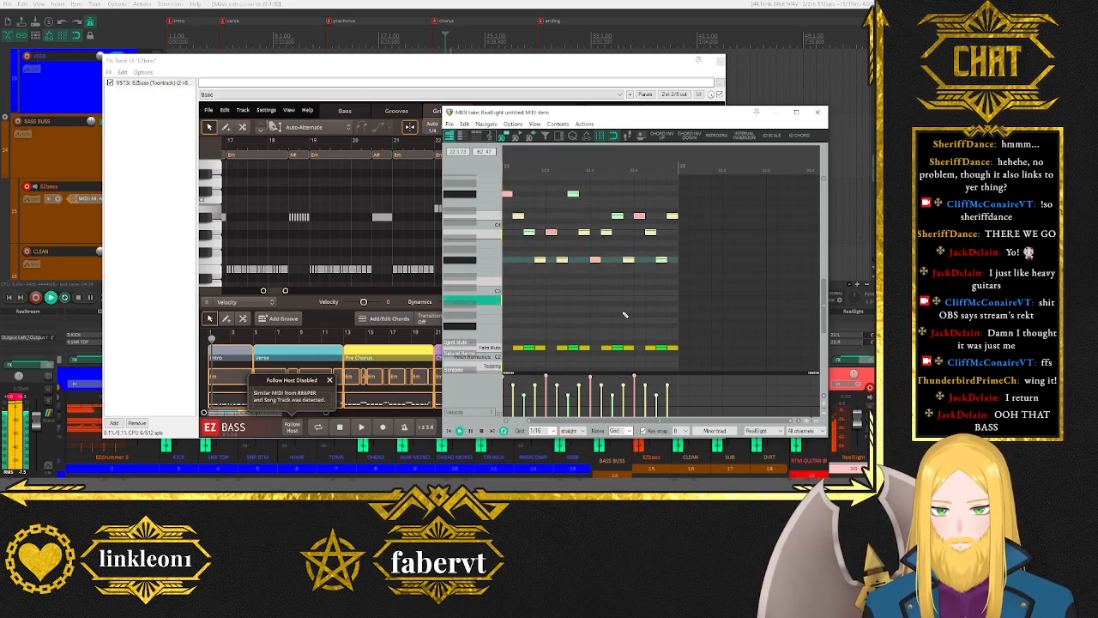
Move the EZbass window off the arrangement and copy the first chorus riff item to bar 23.
click(582, 63)
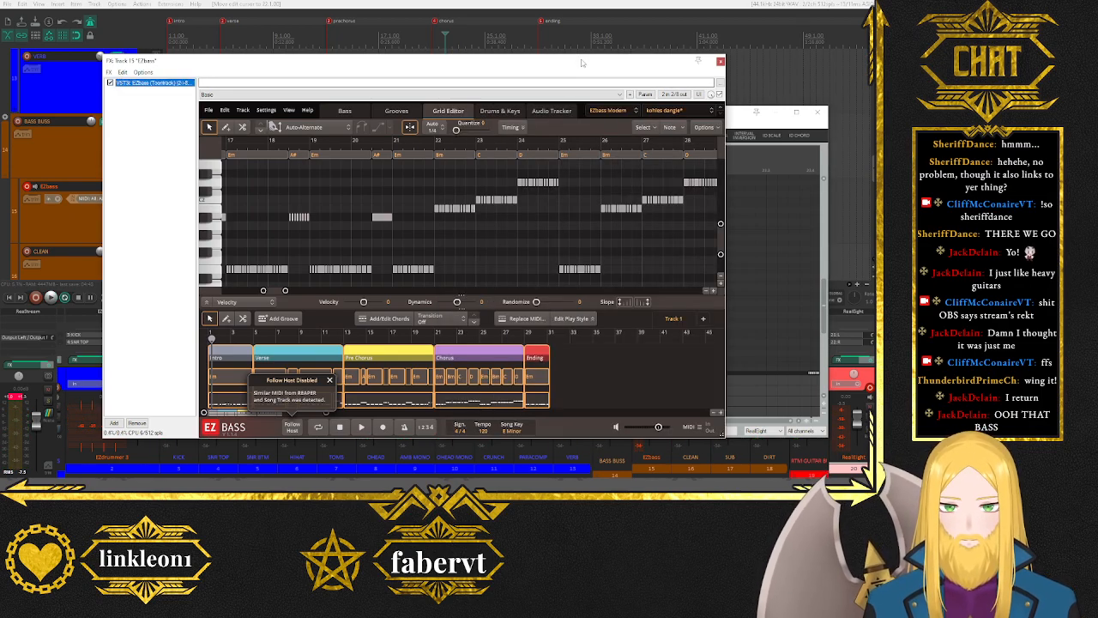
drag(581, 63, 563, 309)
scroll(124, 150, down, 3)
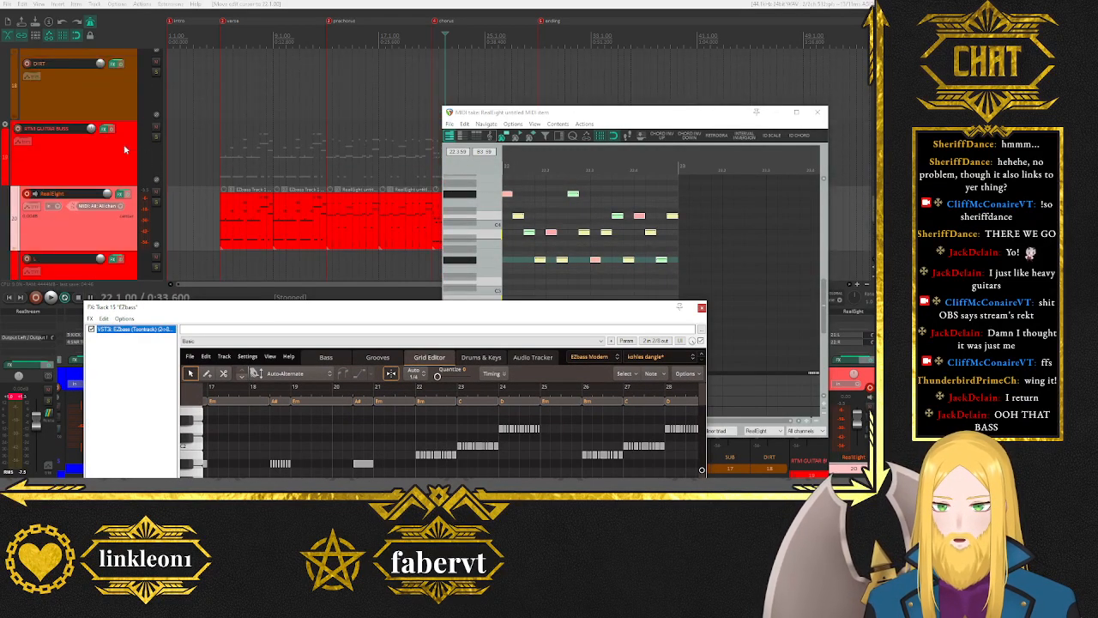
click(427, 244)
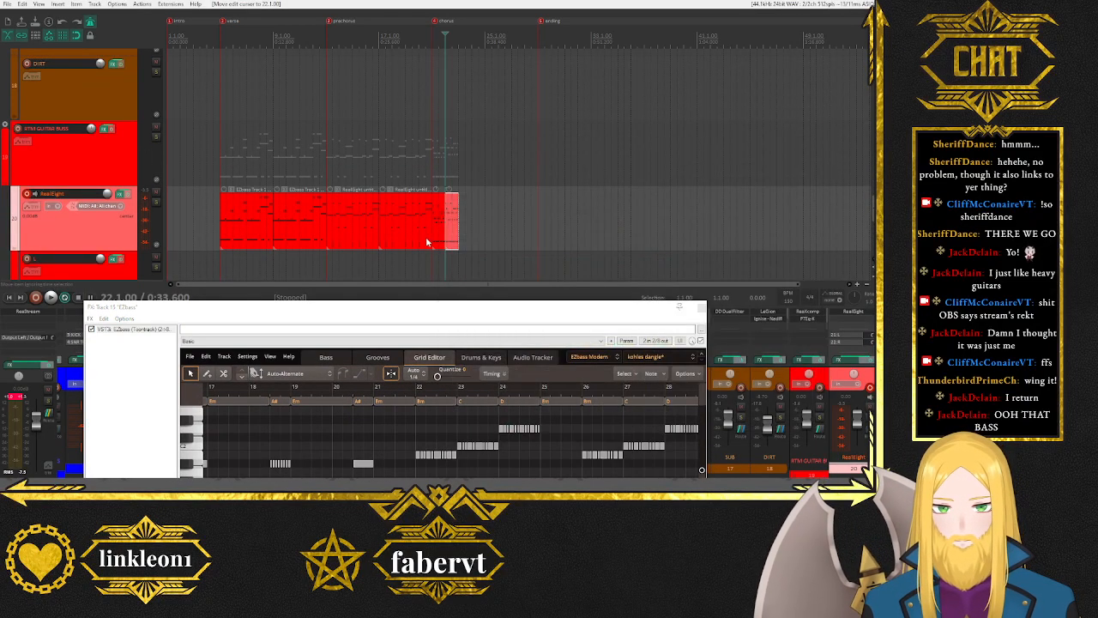
drag(437, 237, 470, 244)
Check the bar 23 chord in EZbass and open the riff copy at bar 23 for editing.
drag(440, 311, 413, 119)
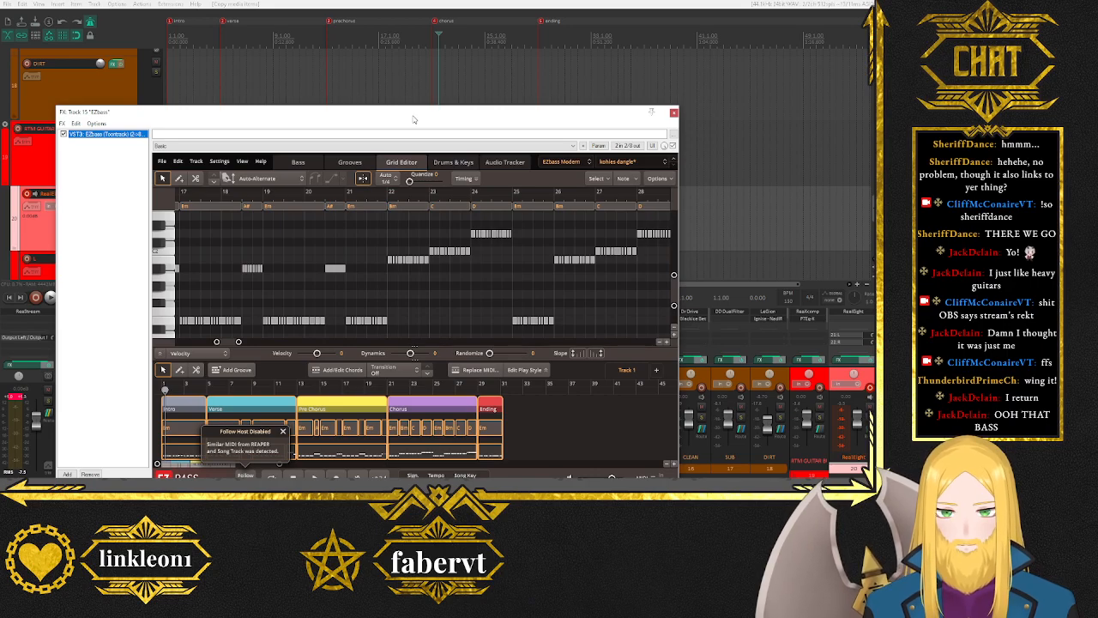
drag(413, 119, 422, 259)
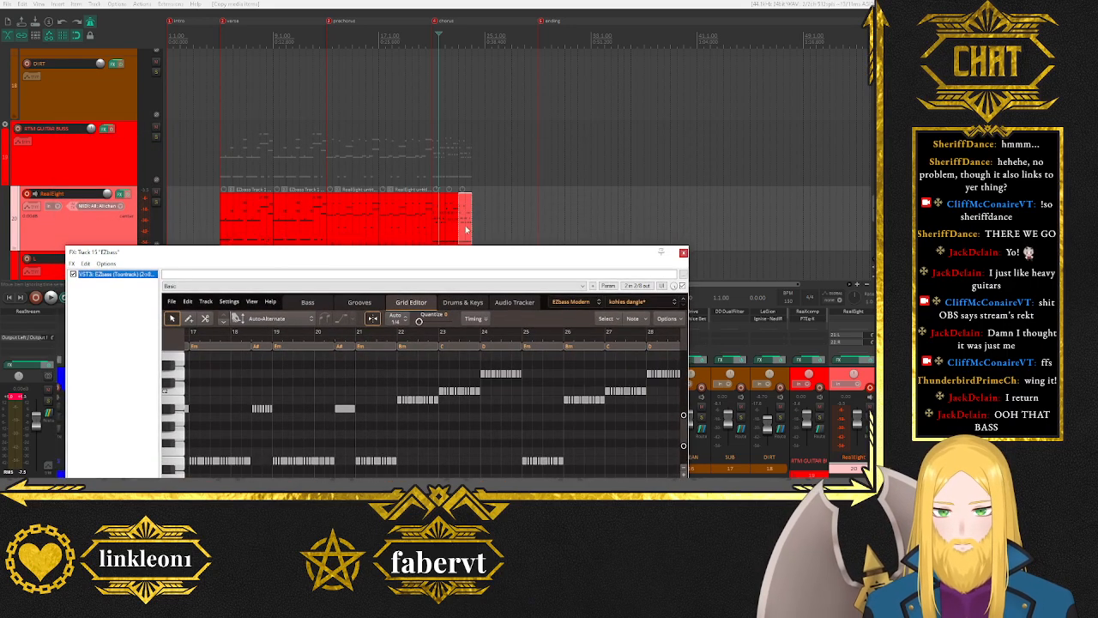
double_click(467, 226)
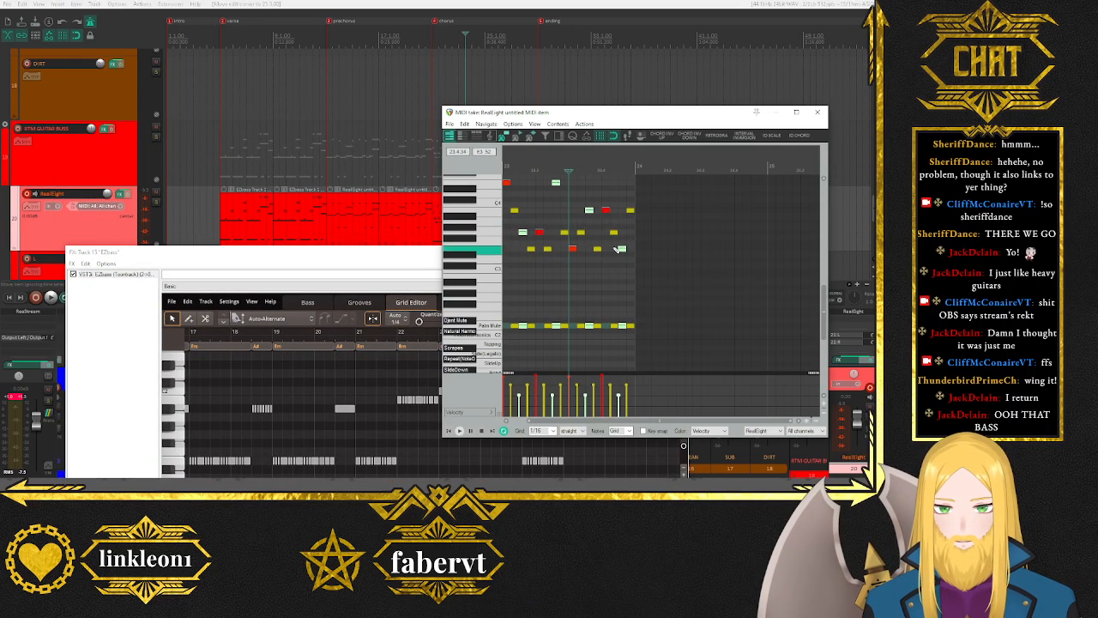
Select the melodic riff notes in bar 23 and enable key snap with C Major triad.
mouse_move(701, 285)
mouse_down()
mouse_move(566, 224)
mouse_move(483, 167)
mouse_up()
scroll(474, 225, up, 3)
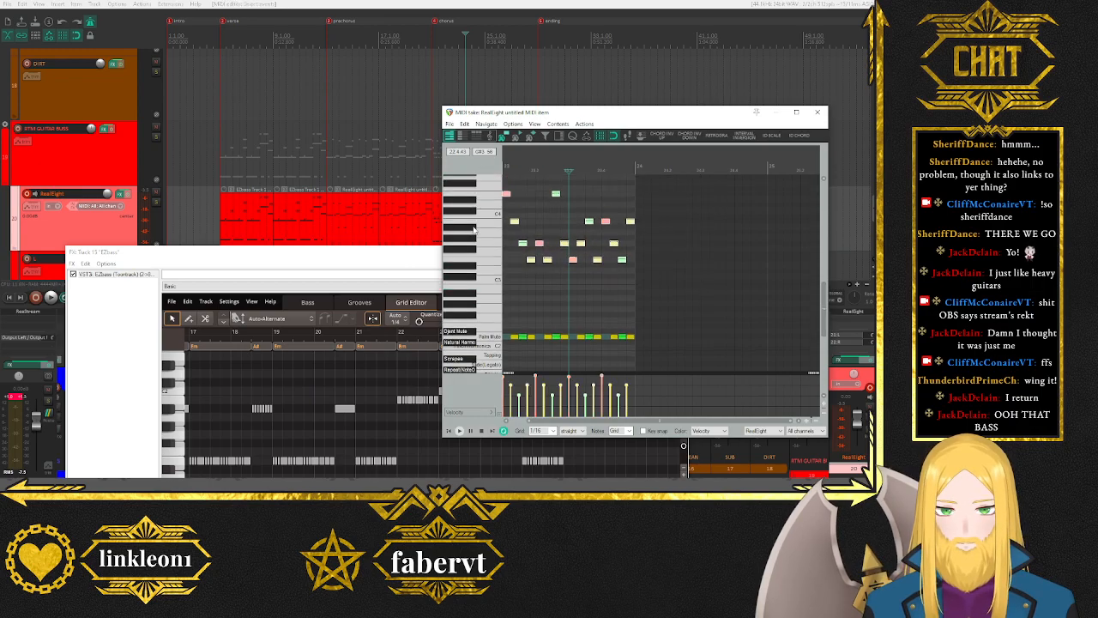
click(643, 431)
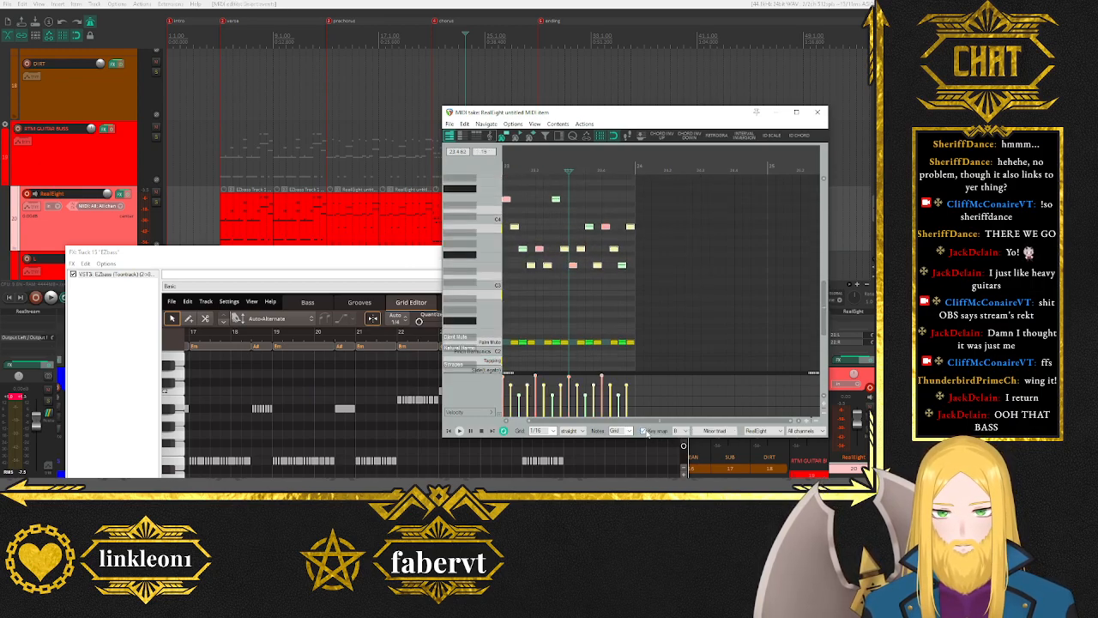
click(676, 432)
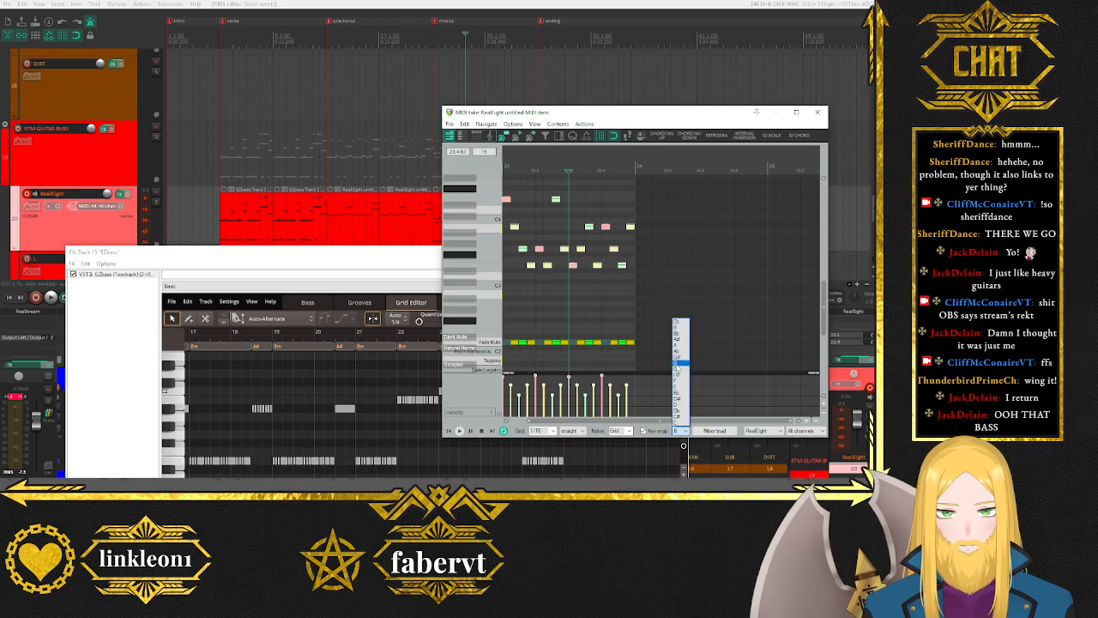
click(676, 423)
click(714, 431)
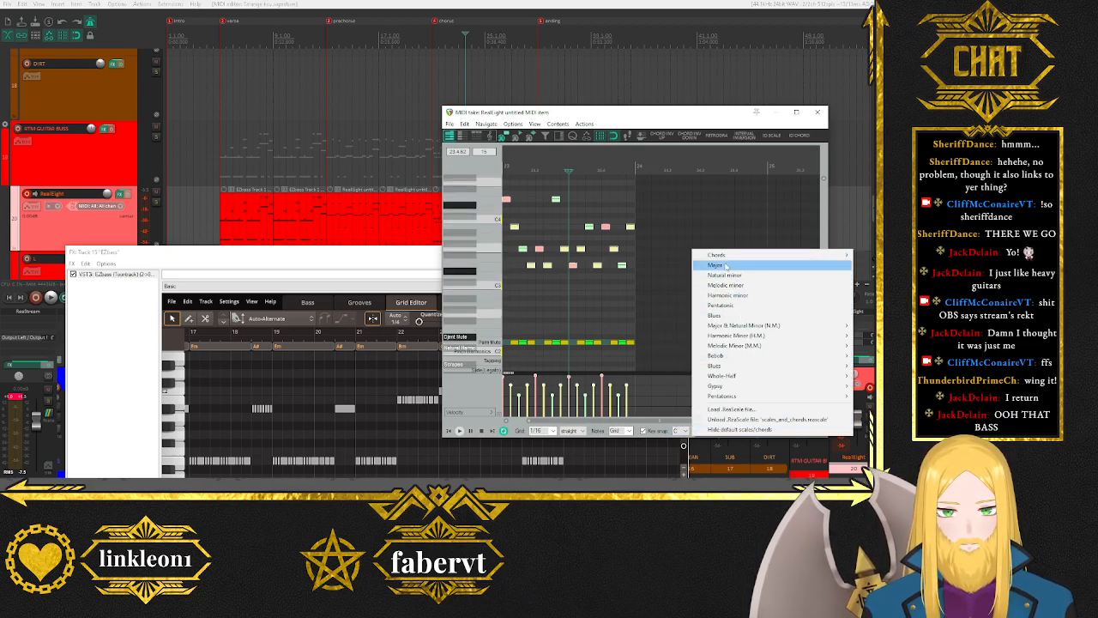
mouse_move(719, 255)
click(636, 257)
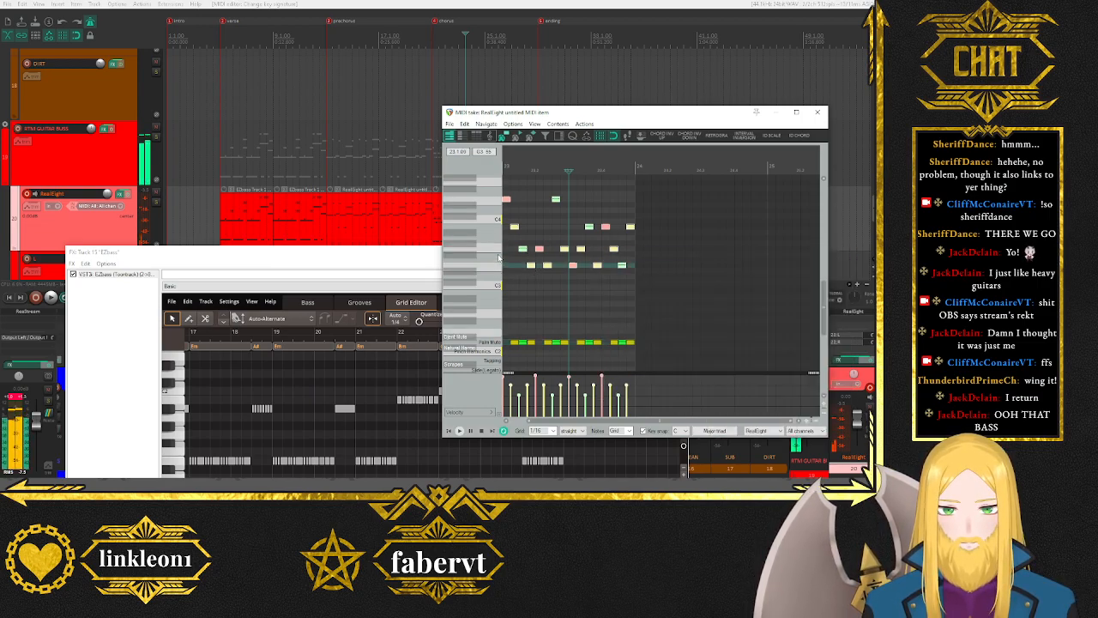
Shift the selected bar 23 notes onto the C major triad, audition them and close the MIDI editor.
drag(533, 268, 530, 274)
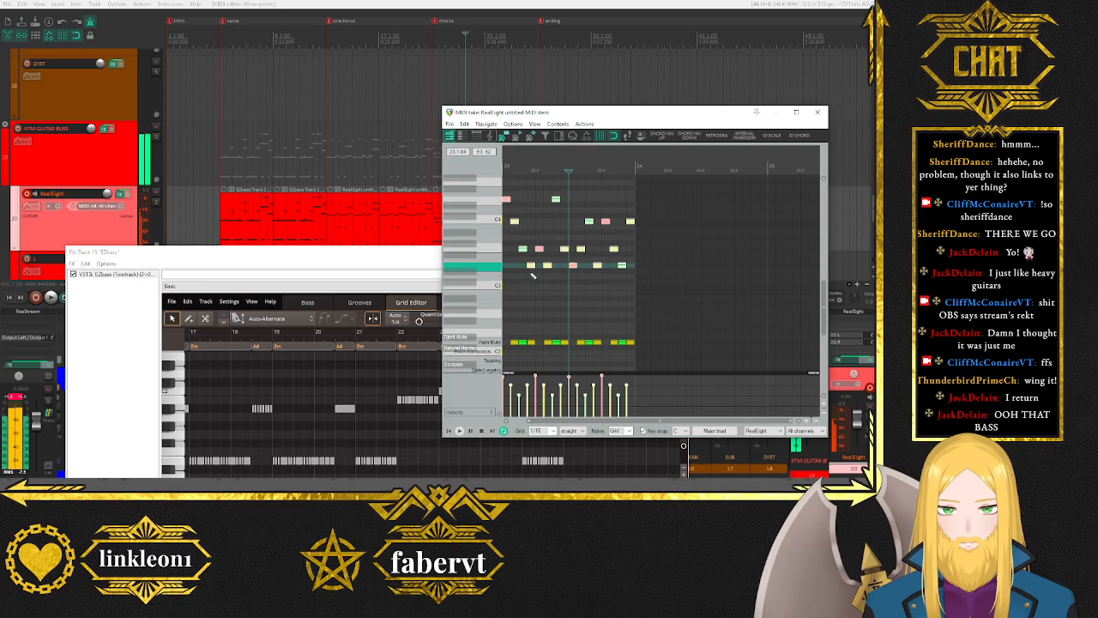
key(space)
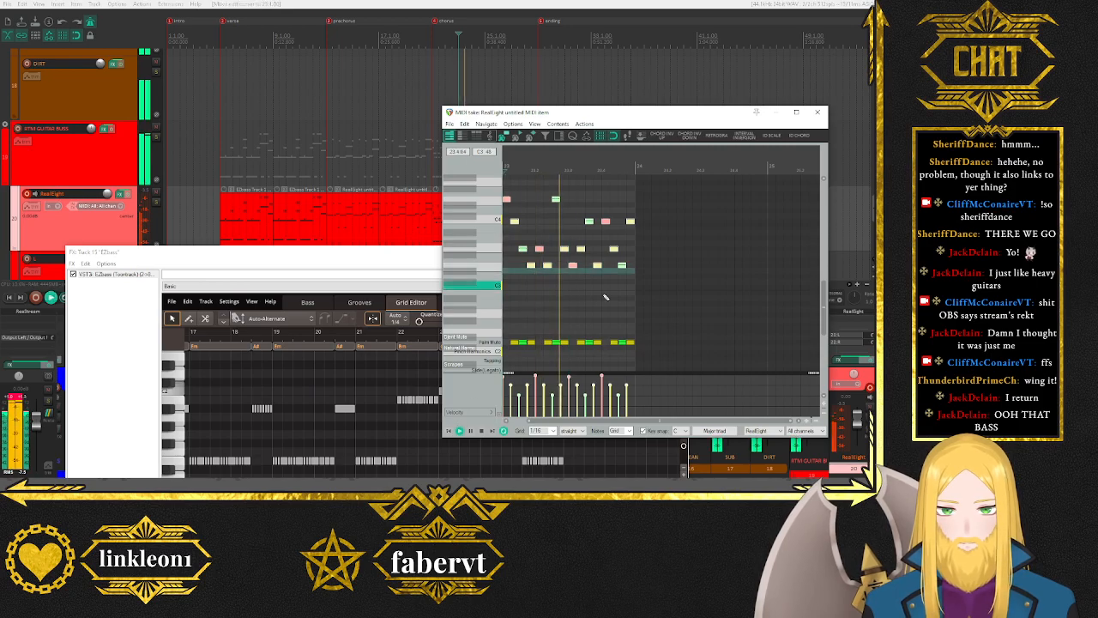
key(space)
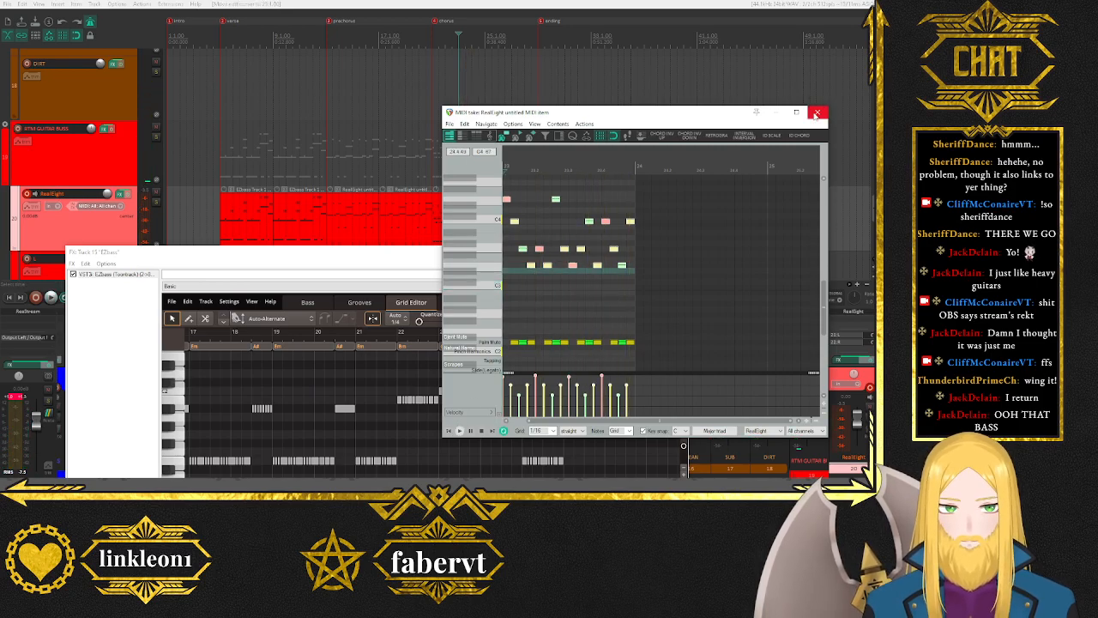
click(816, 114)
Copy the first chorus riff item to bar 24 and open the copy for editing.
click(440, 219)
drag(440, 223, 484, 227)
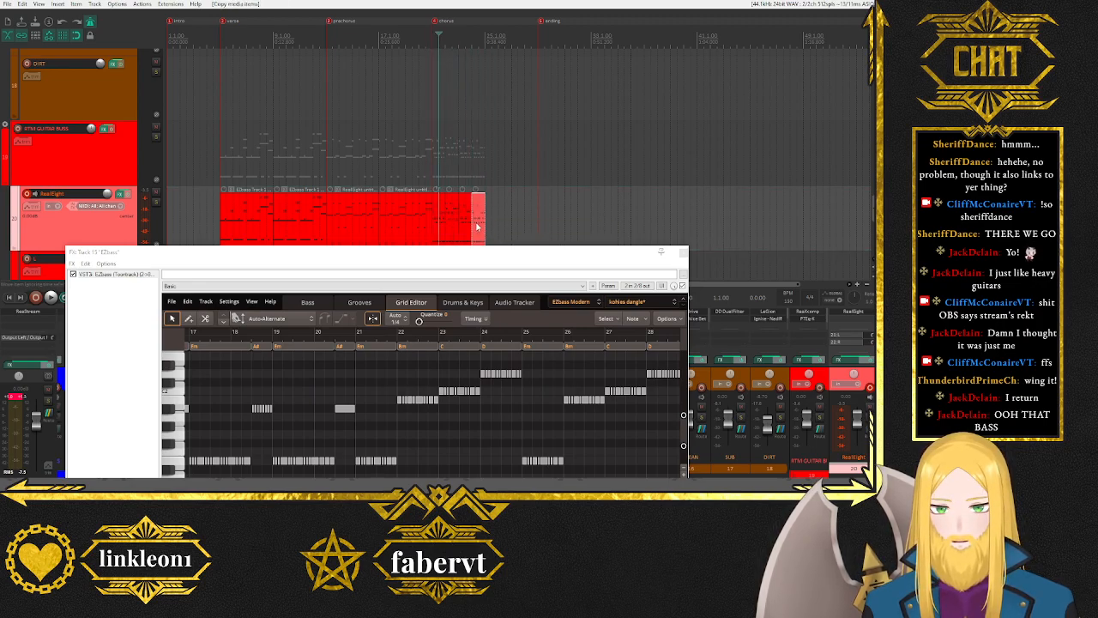
click(478, 227)
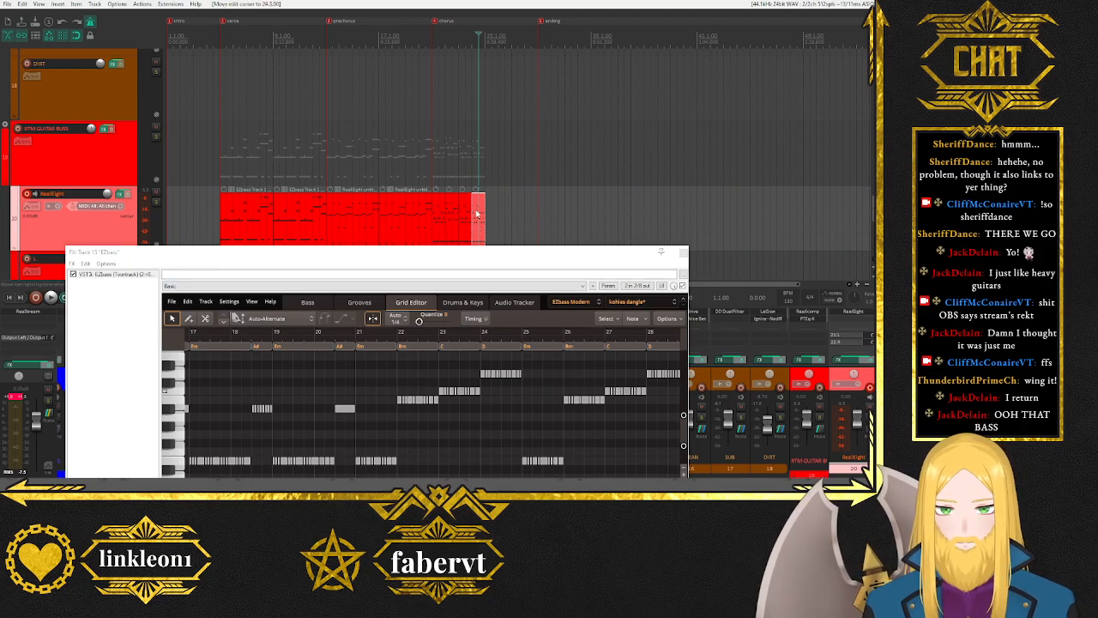
double_click(478, 215)
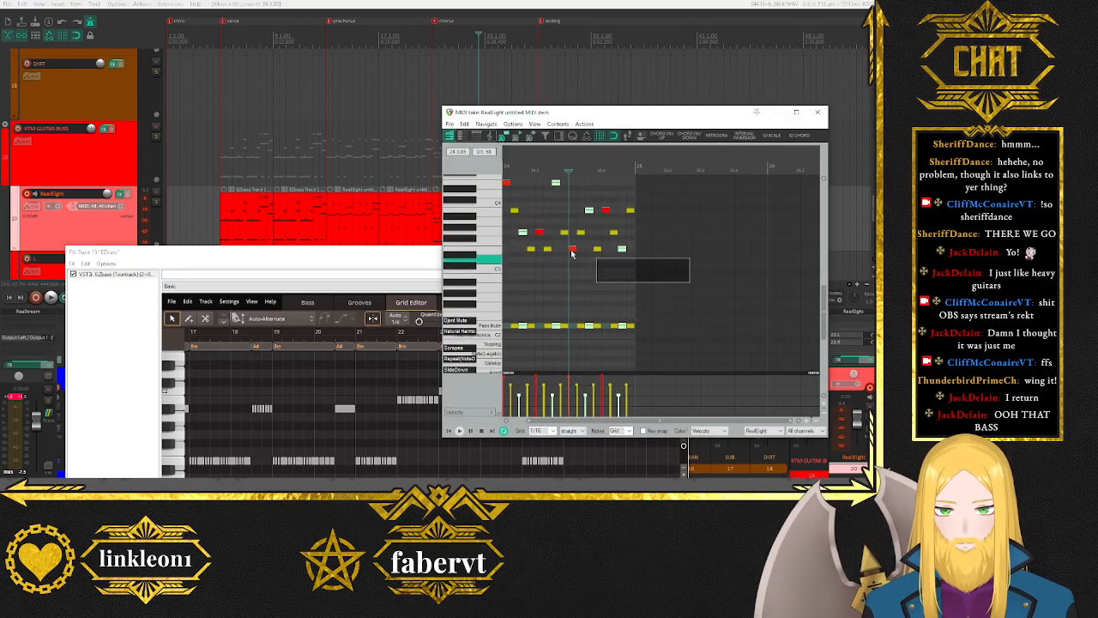
Select the riff notes in bar 24 and enable key snap with root D and Major triad.
key(ctrl+a)
click(656, 431)
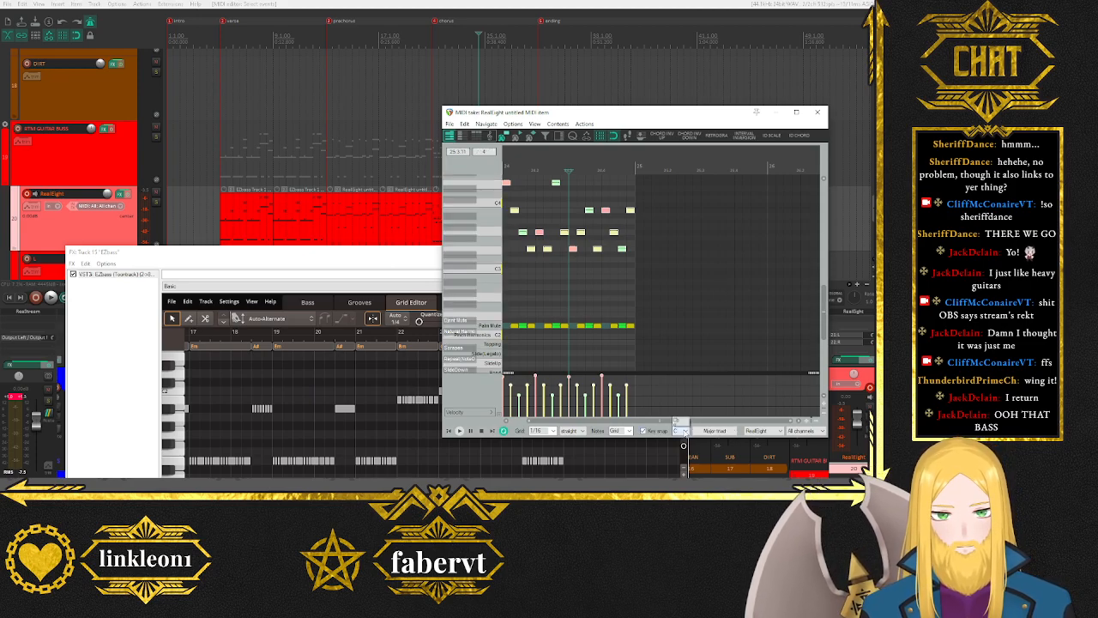
click(678, 430)
click(678, 403)
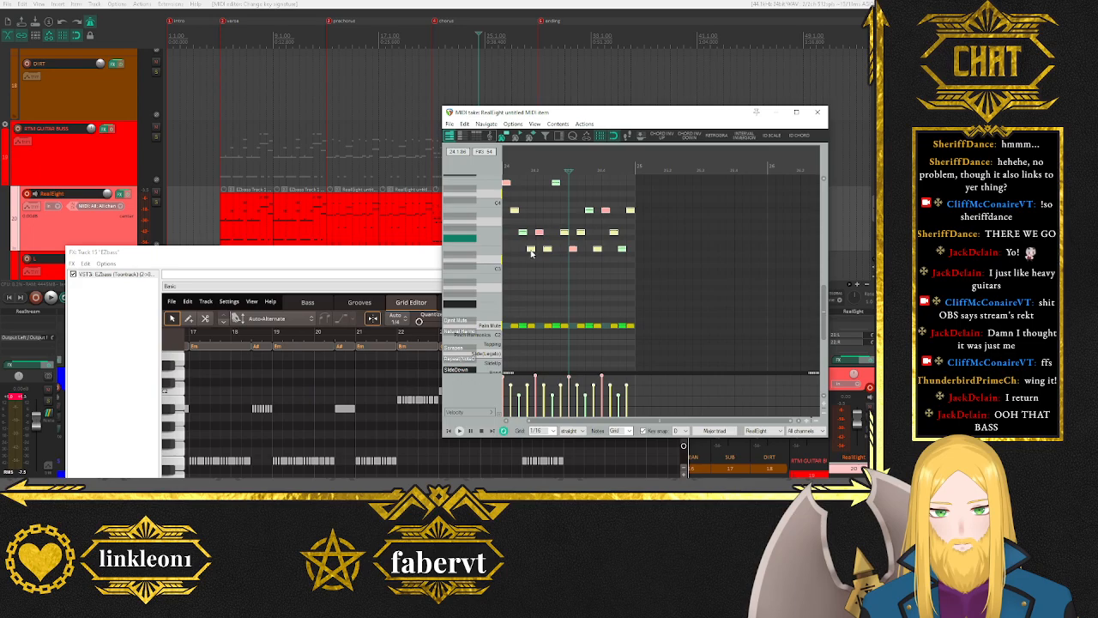
Shift the selected bar 24 riff notes up onto the D major triad and audition the result.
key(Up)
scroll(471, 232, up, 1)
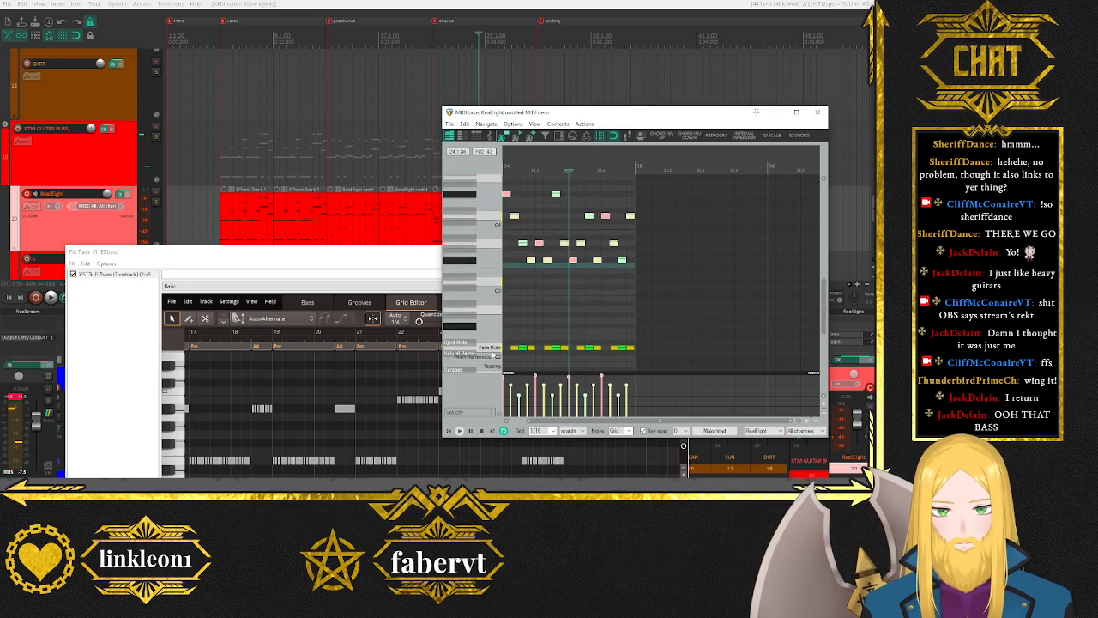
key(space)
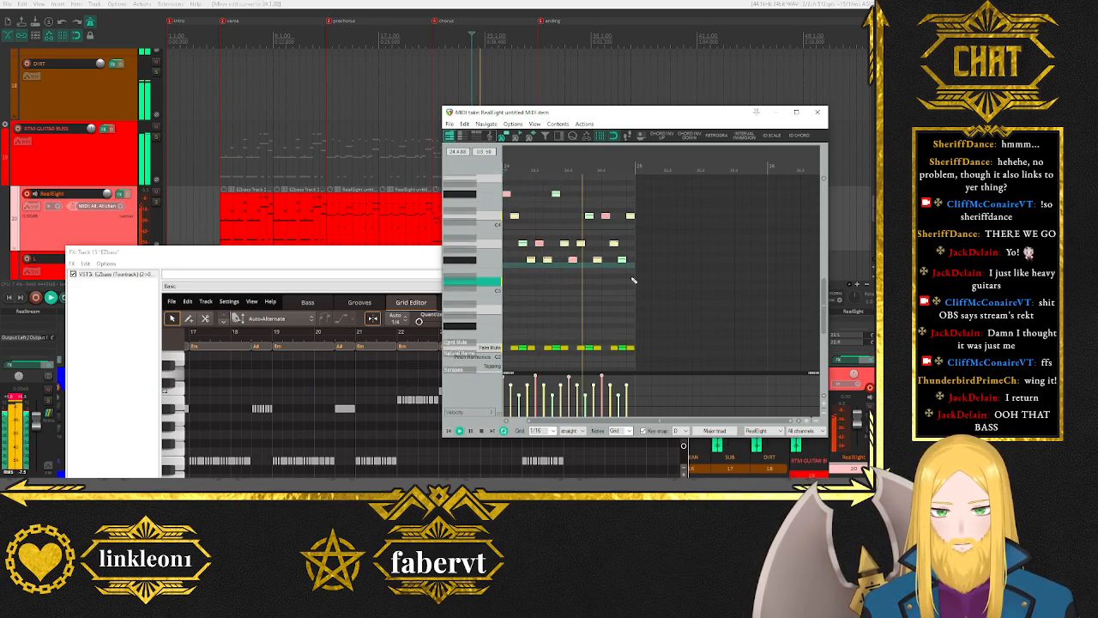
key(space)
click(477, 261)
Change the key snap scale to Natural minor with root E.
click(714, 430)
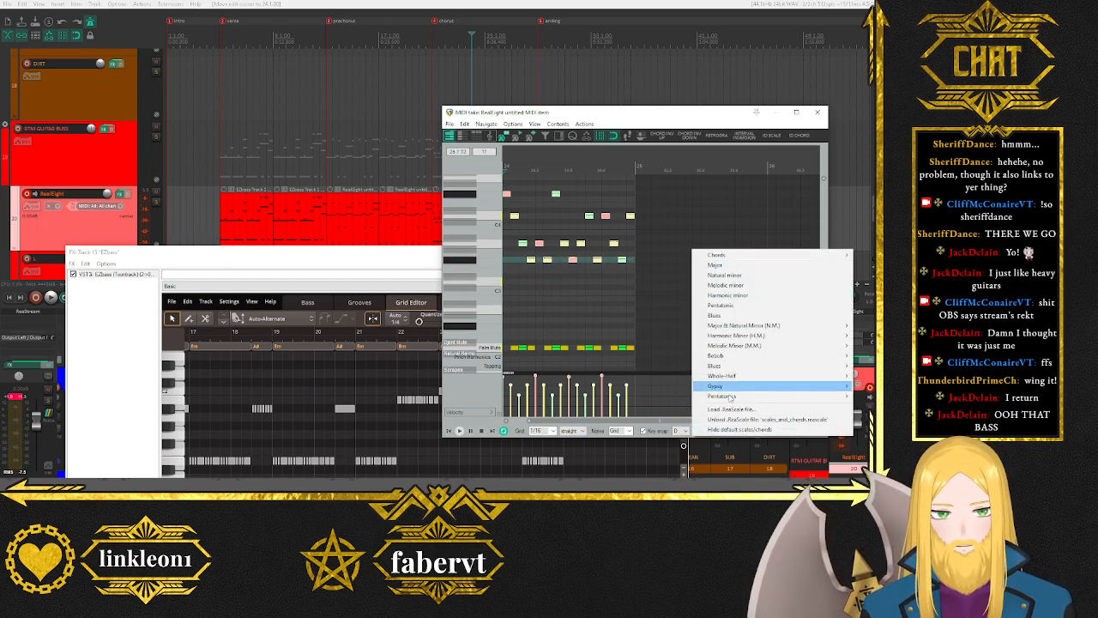
click(725, 275)
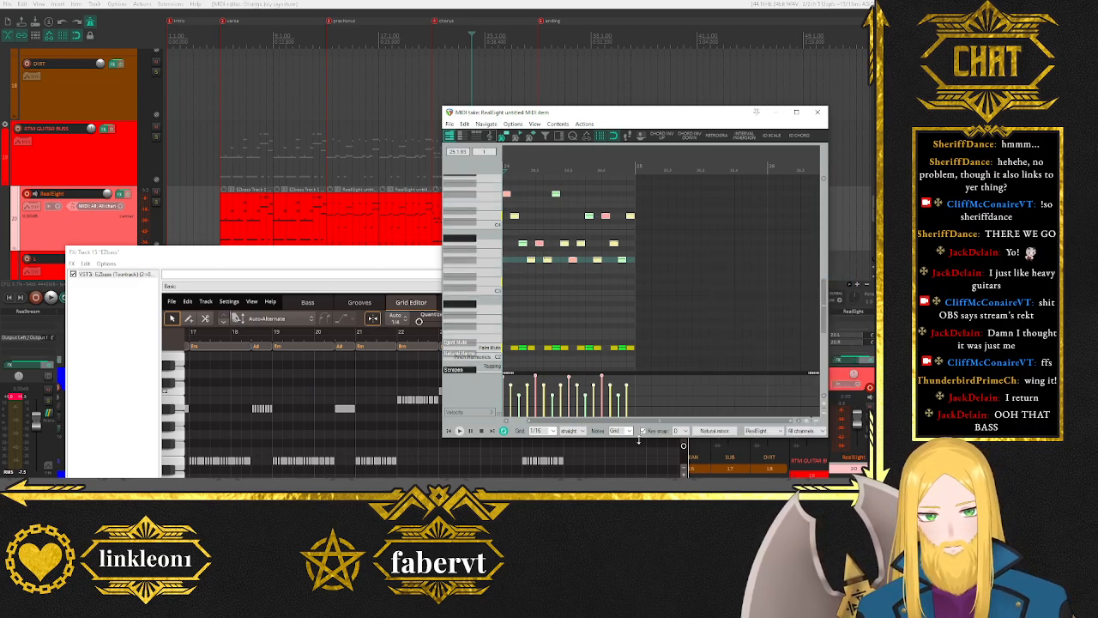
click(678, 431)
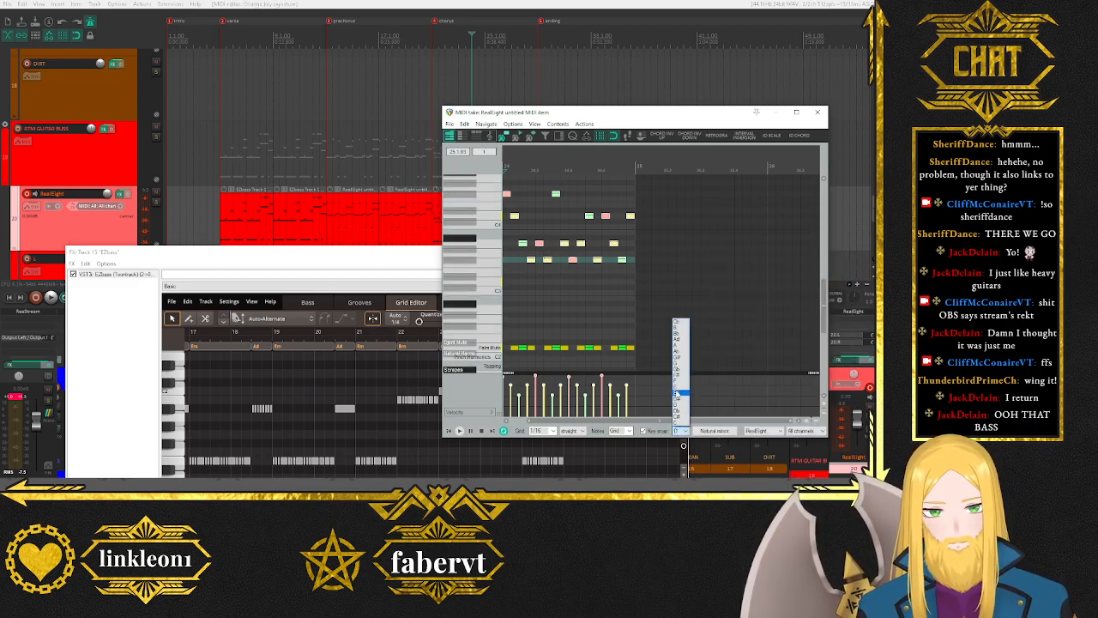
click(676, 387)
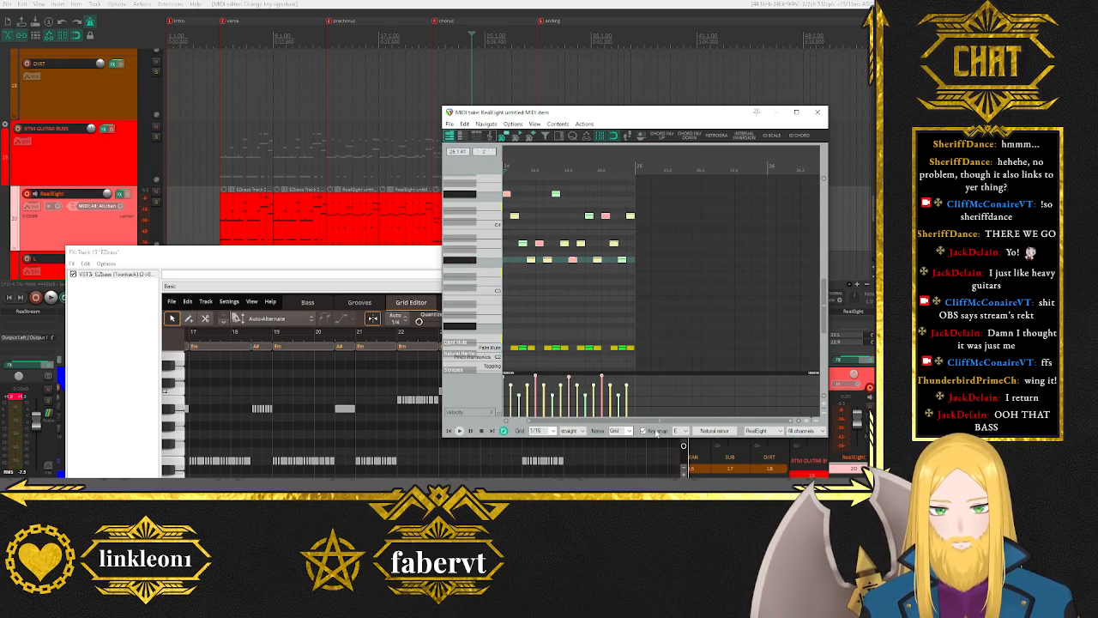
Lower the last riff note in bar 24, adjust its pitch with key snap off, and close the MIDI editor and EZbass windows.
drag(631, 215, 634, 271)
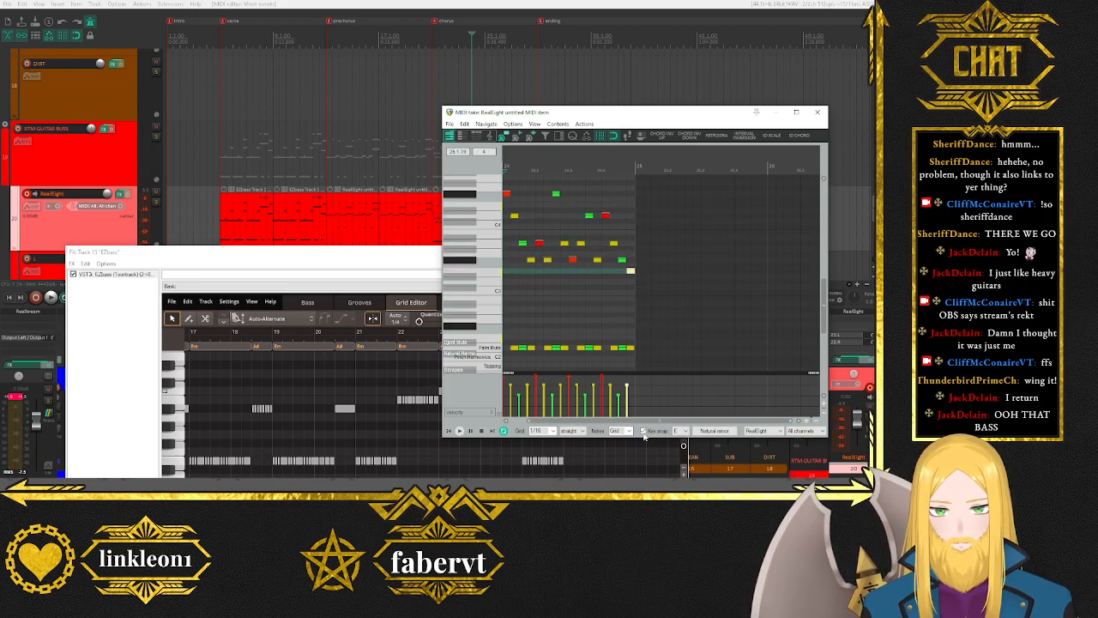
click(644, 431)
drag(630, 272, 632, 270)
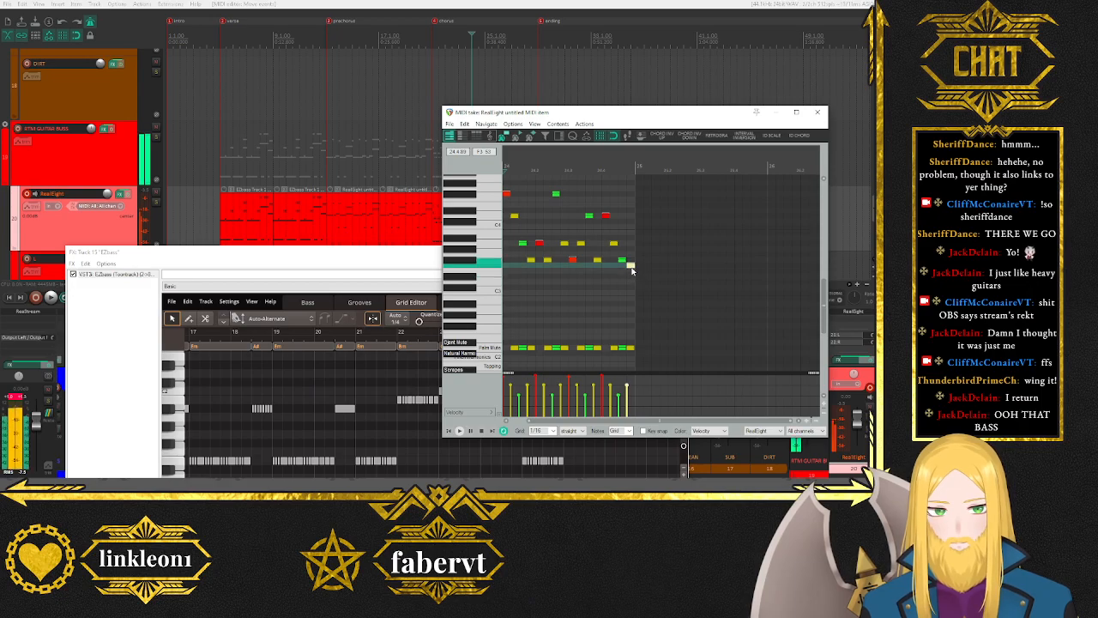
click(818, 114)
click(683, 253)
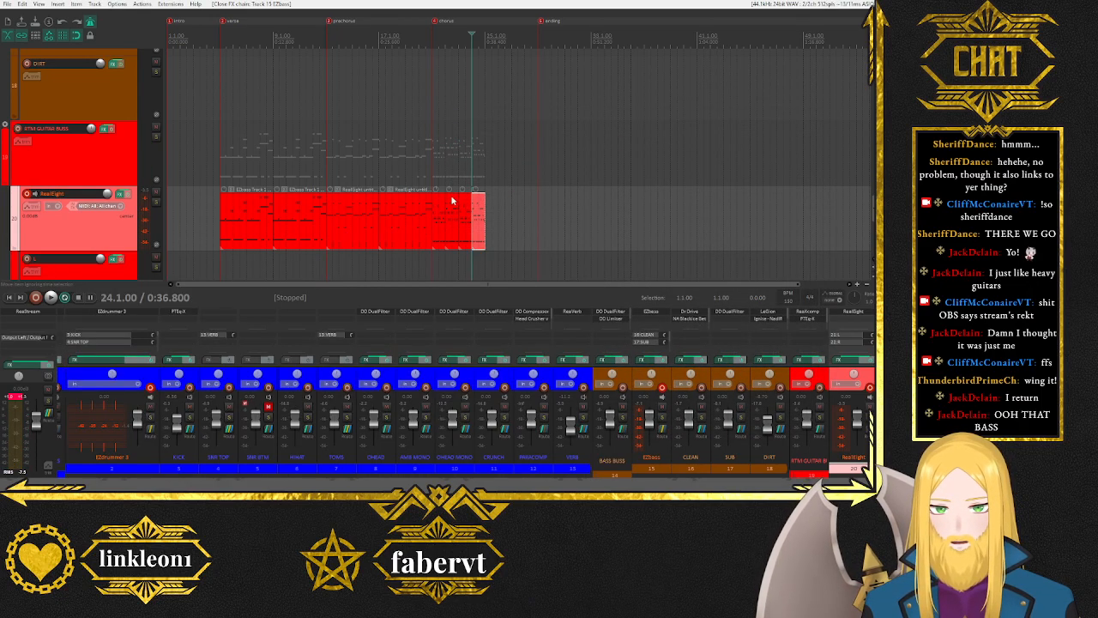
Copy the four chorus guitar items from bars 21–24 to bars 25–28 and play the chorus from bar 21.
drag(436, 175, 496, 238)
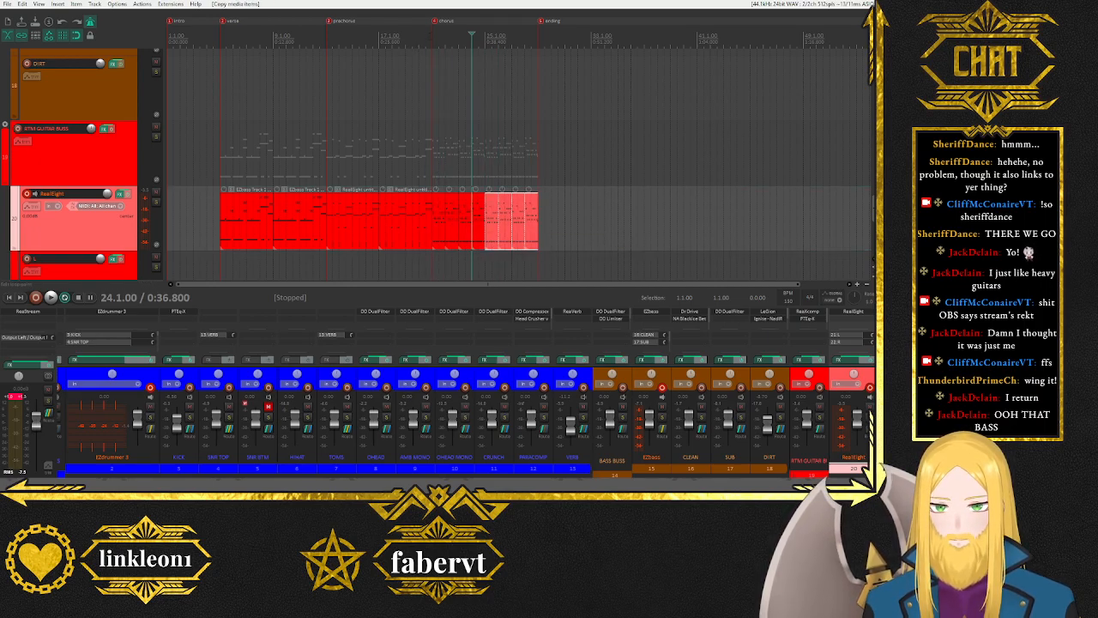
click(432, 128)
key(space)
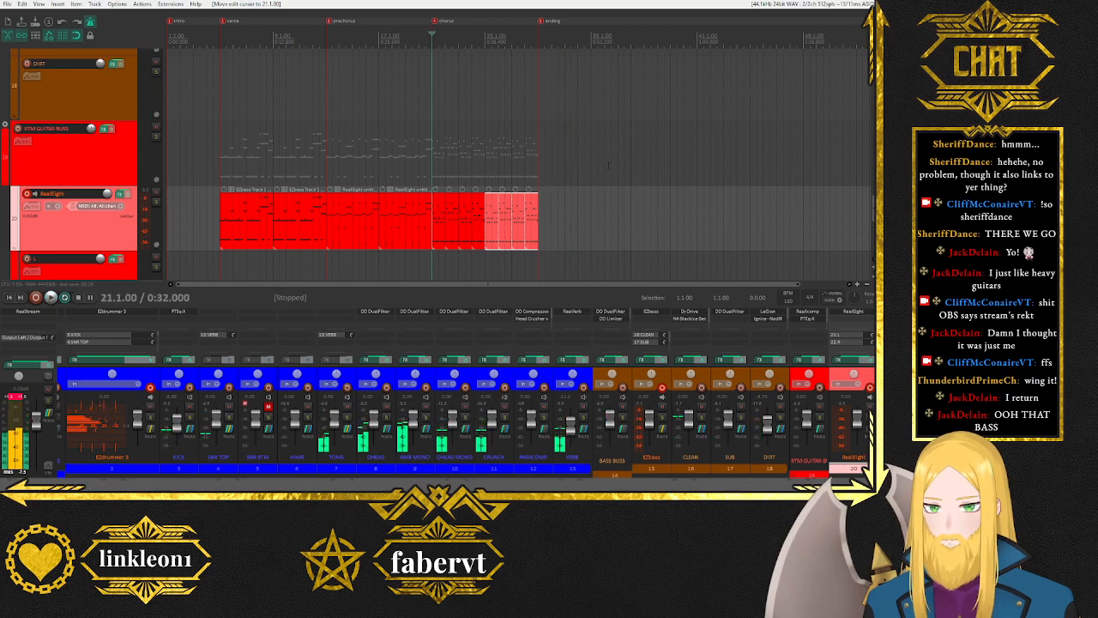
key(space)
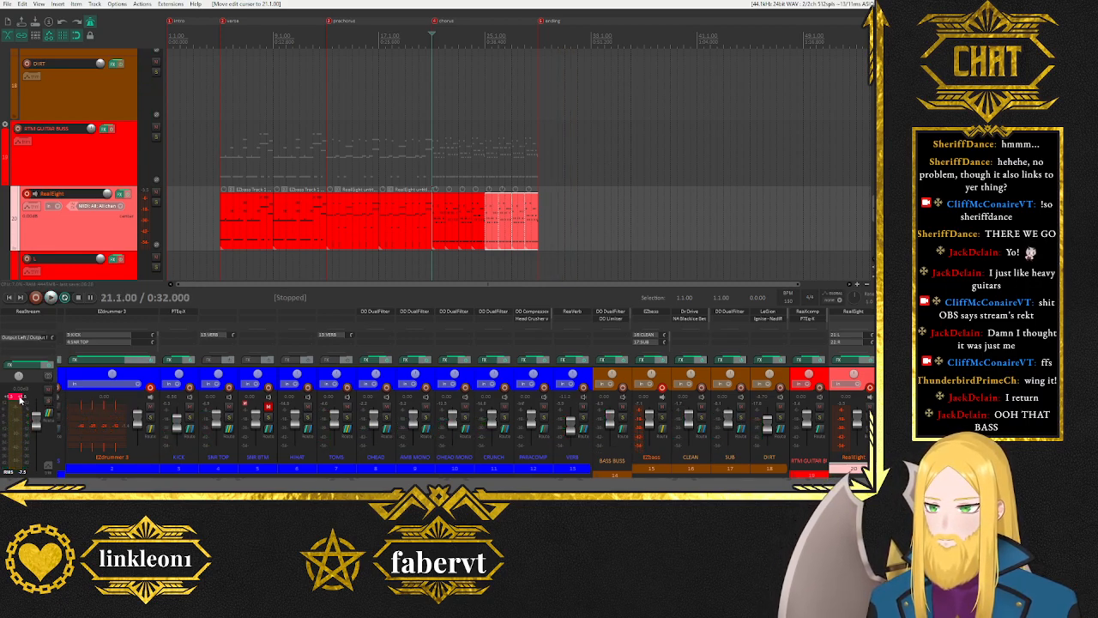
Copy the EZbass ending section from 29.1.00 to 31.3.00 onto the RealEight guitar track.
click(493, 205)
click(538, 40)
scroll(120, 234, up, 4)
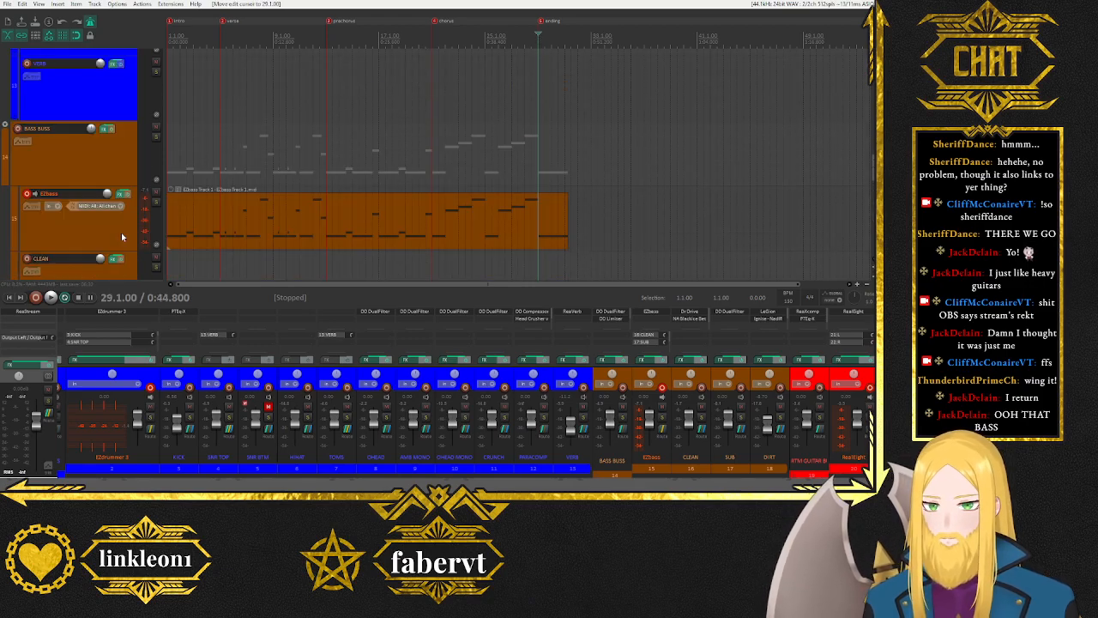
drag(539, 64, 572, 61)
drag(558, 115, 563, 270)
scroll(106, 206, down, 4)
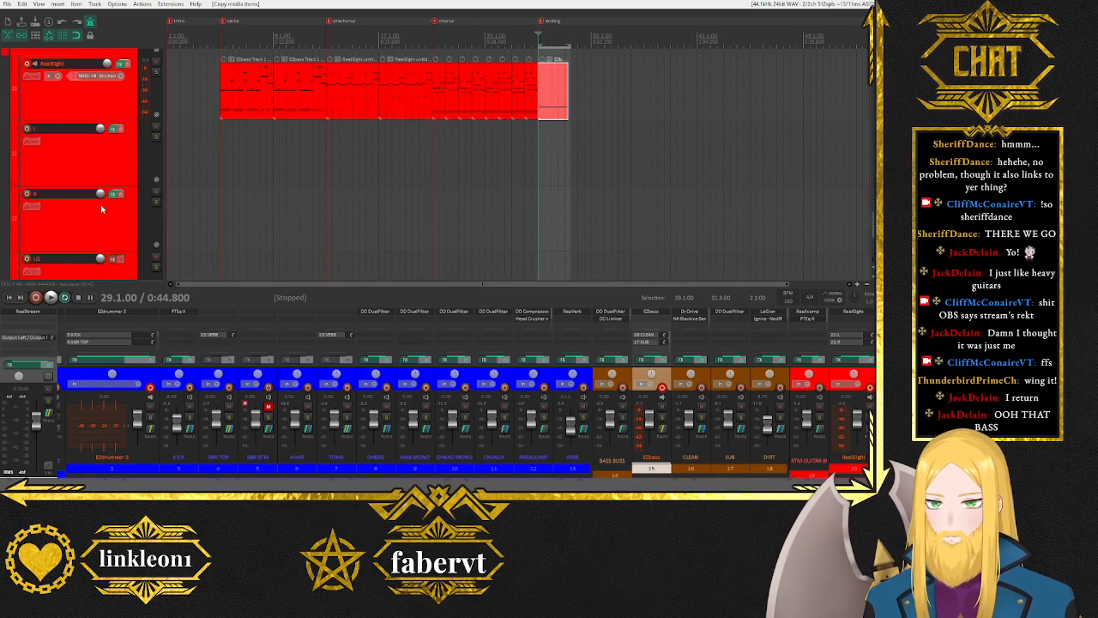
Open the copied ending item on the RealEight track and transpose its notes up 12 semitones.
scroll(106, 206, up, 1)
double_click(543, 174)
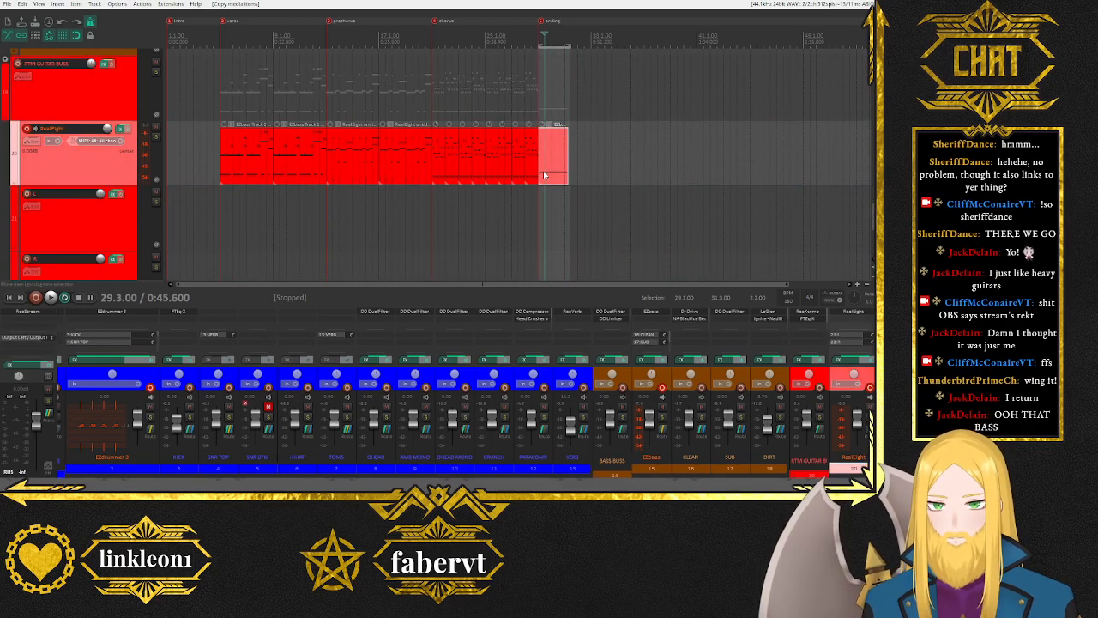
scroll(780, 327, up, 8)
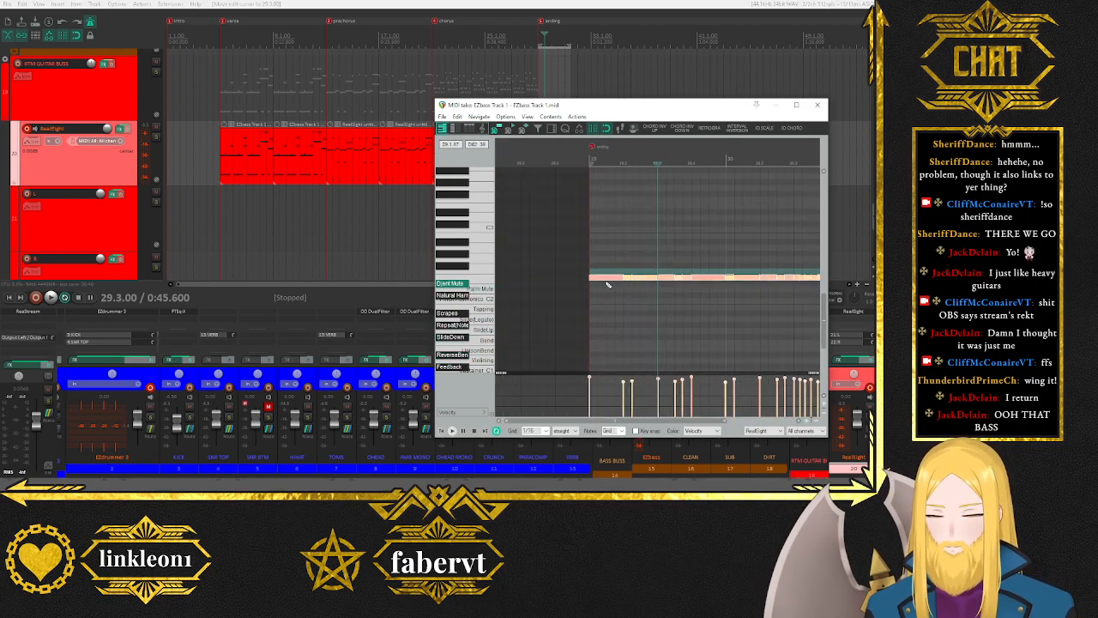
text(t12)
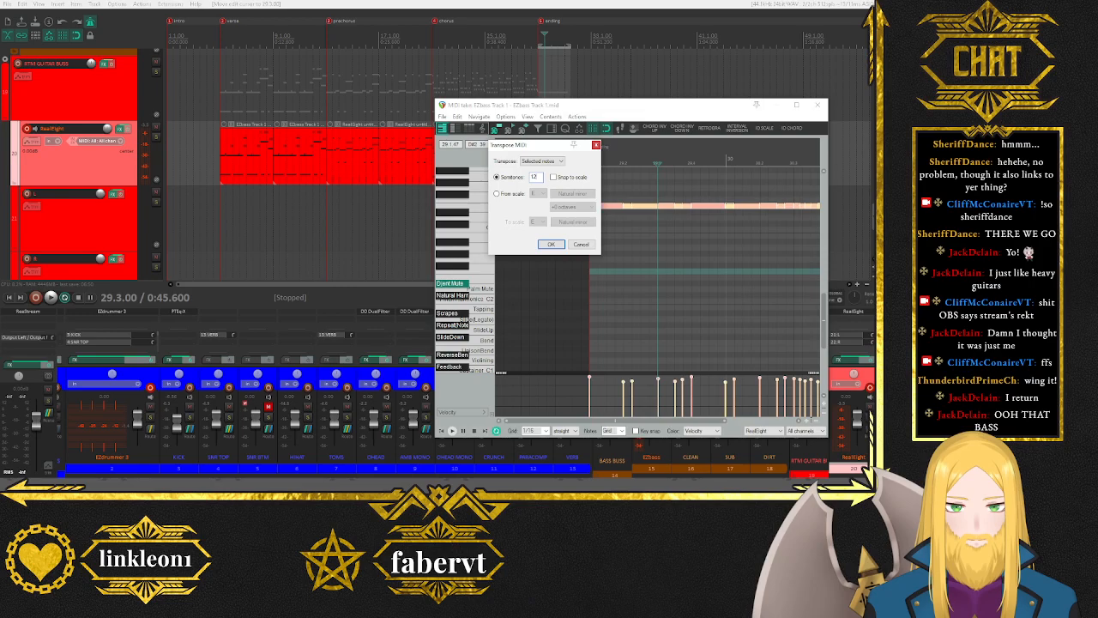
key(Return)
Audition the transposed ending riff from bar 29 with the other tracks.
click(452, 430)
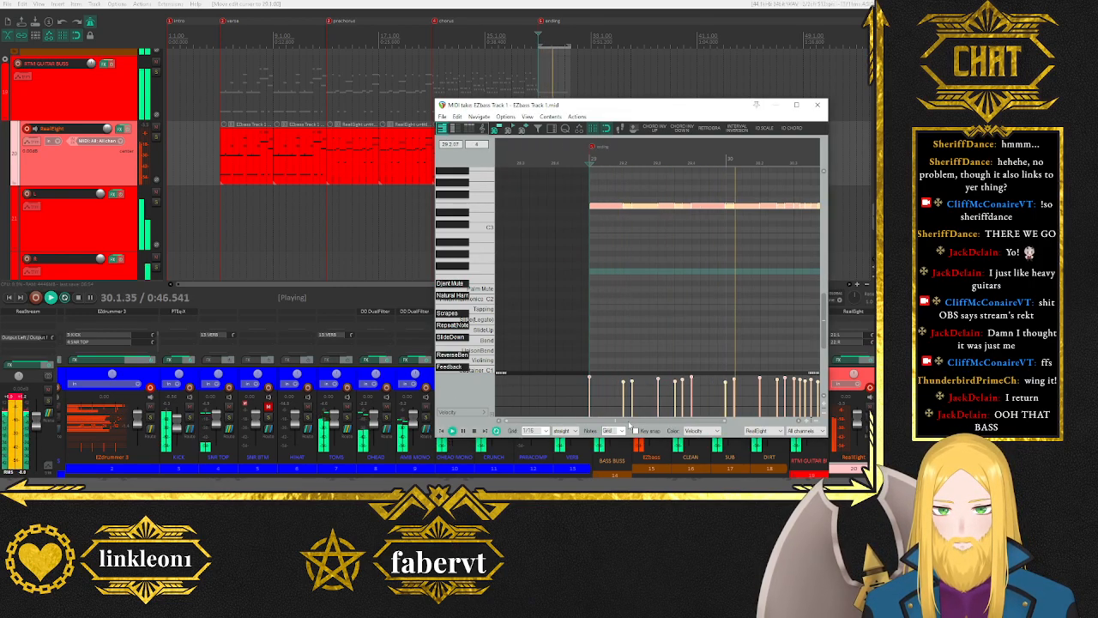
drag(628, 421, 652, 421)
key(space)
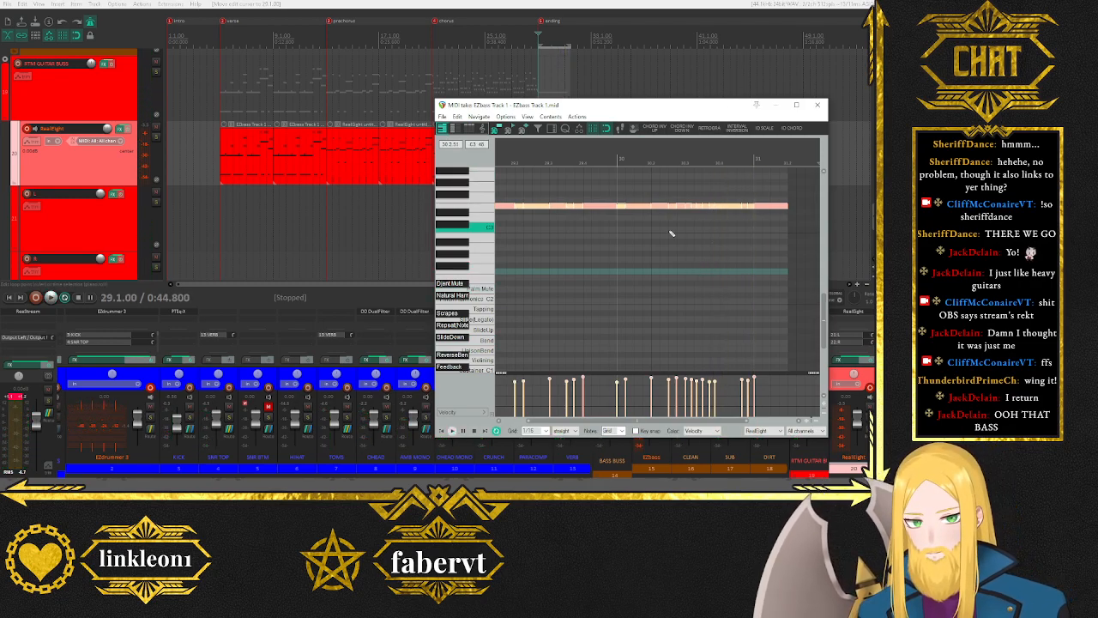
click(441, 429)
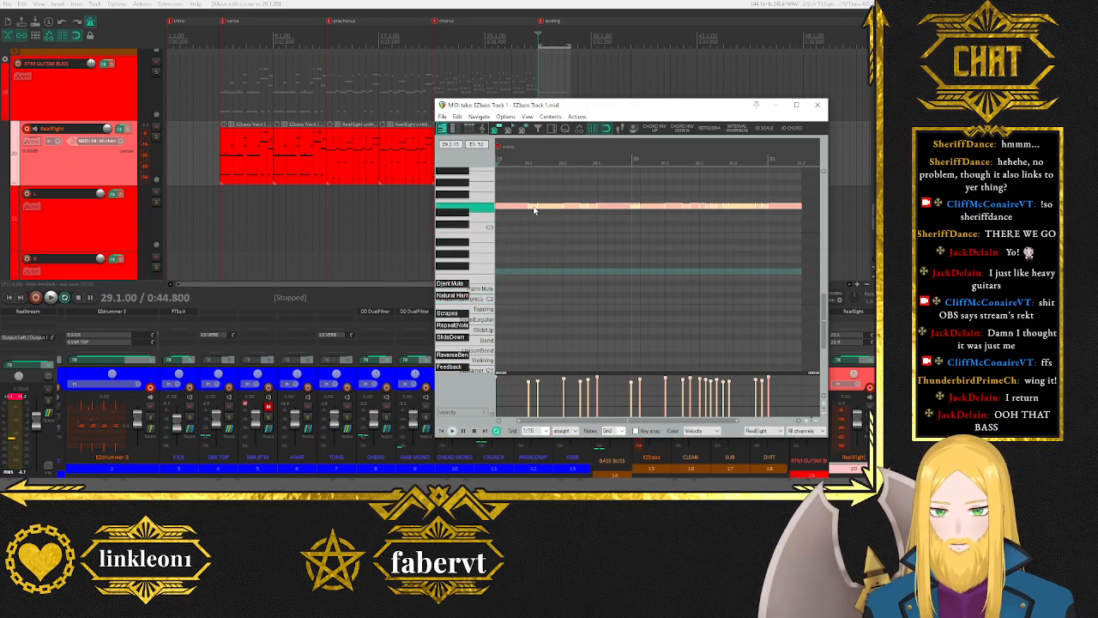
key(space)
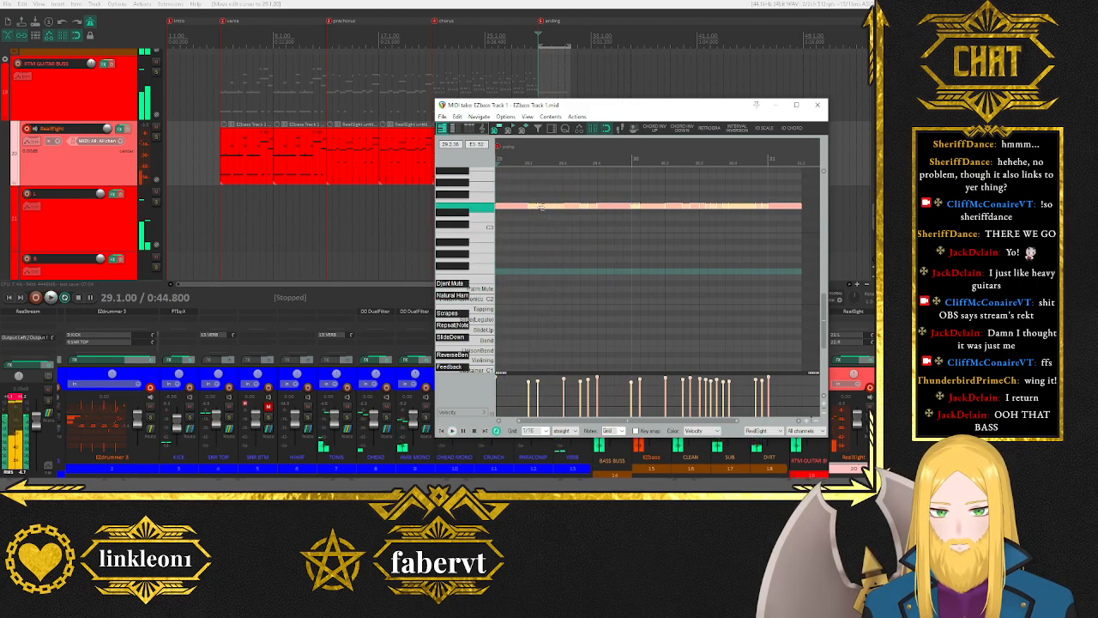
Copy the short notes of the ending riff in bars 29 and 30 onto the Palm Mute keyswitch and audition it.
click(532, 204)
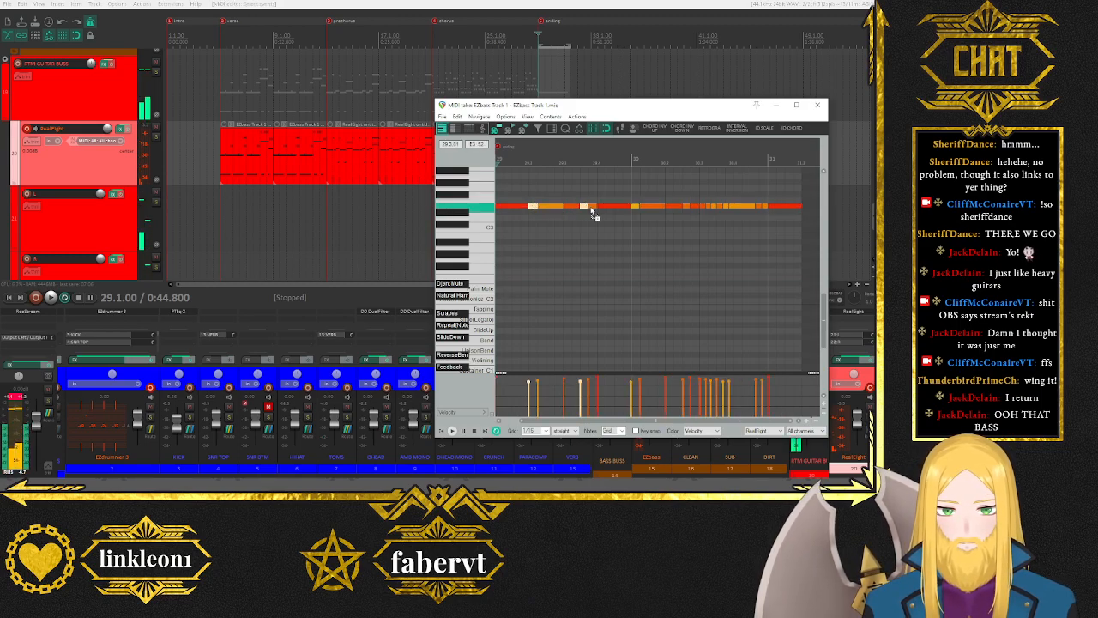
key(space)
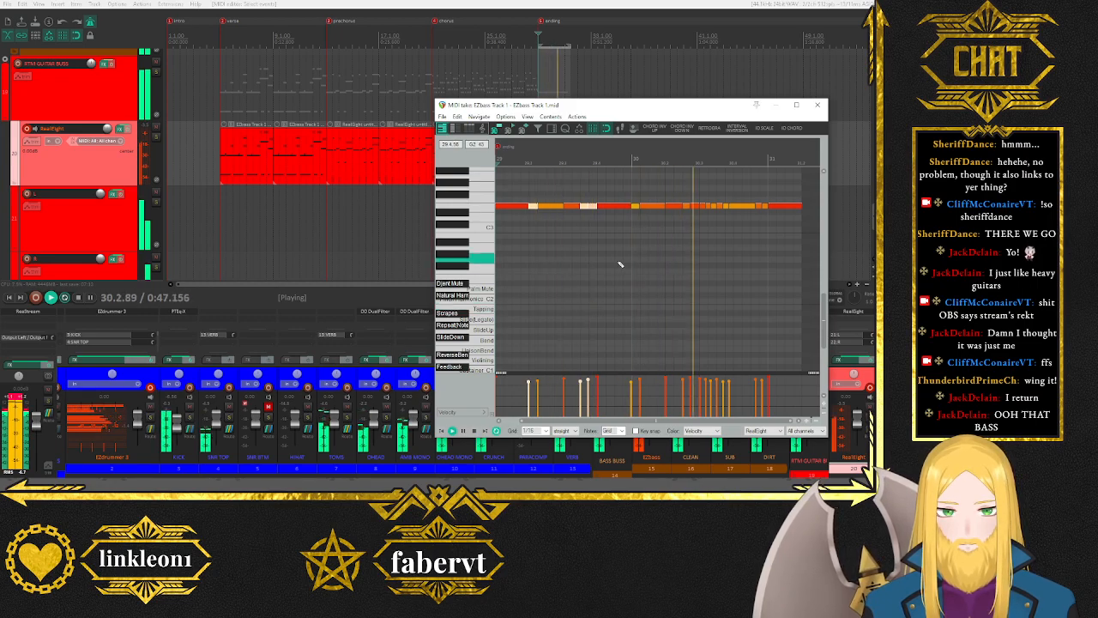
key(space)
click(635, 206)
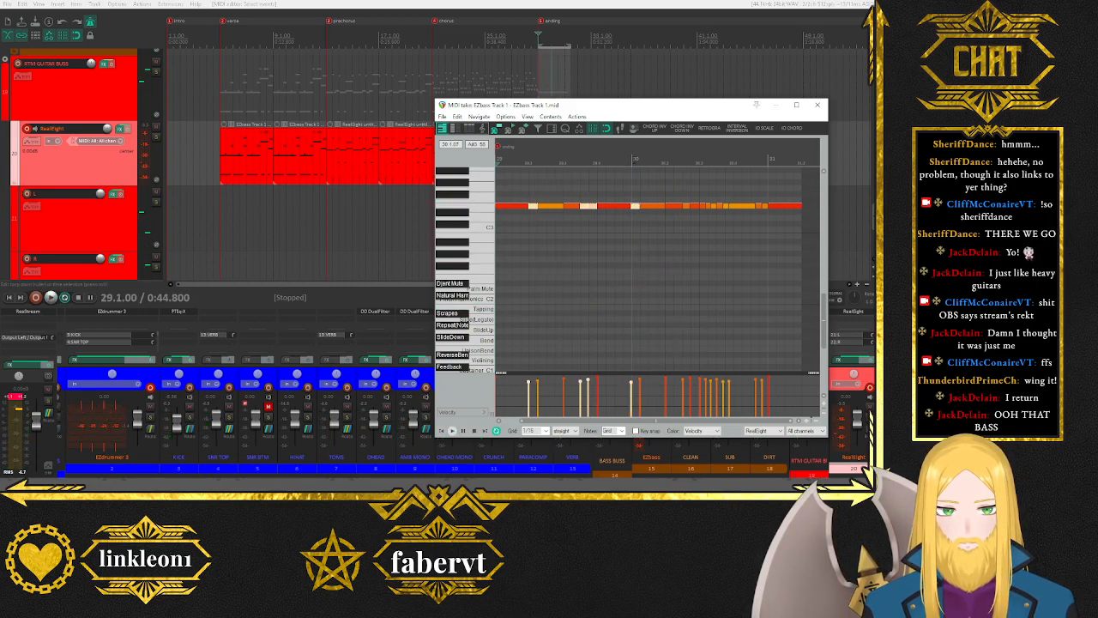
key(space)
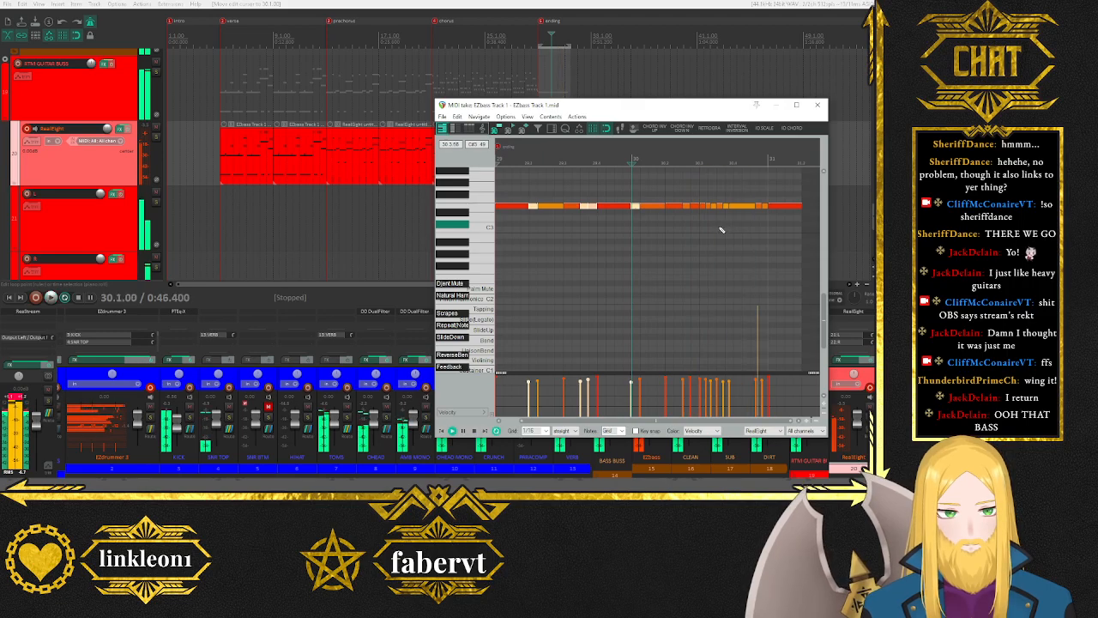
key(space)
drag(685, 199, 731, 228)
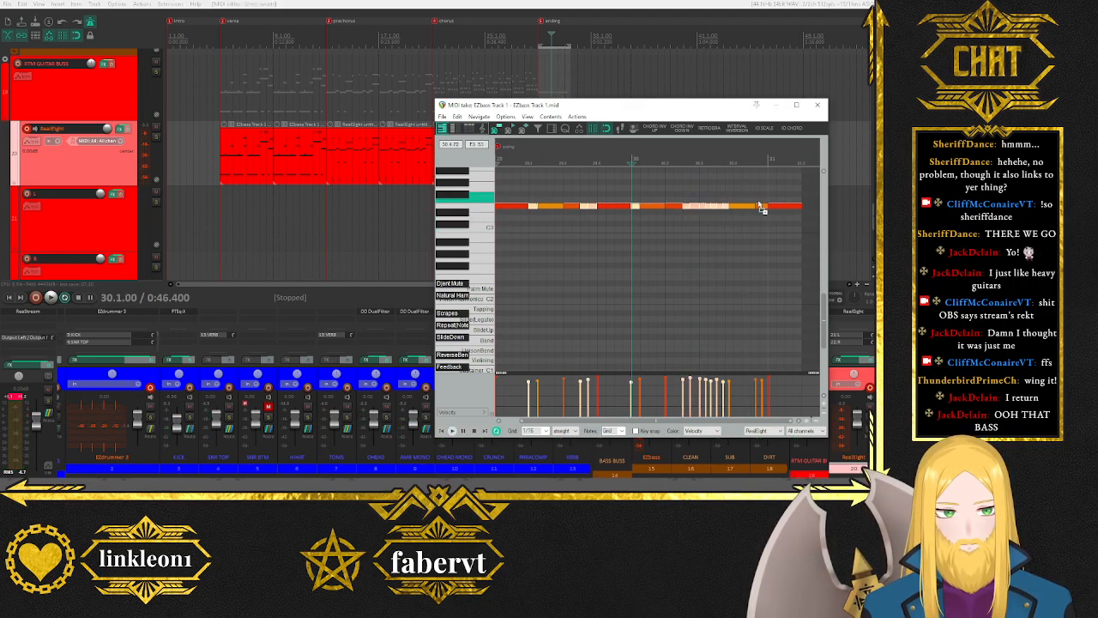
ctrl+click(761, 207)
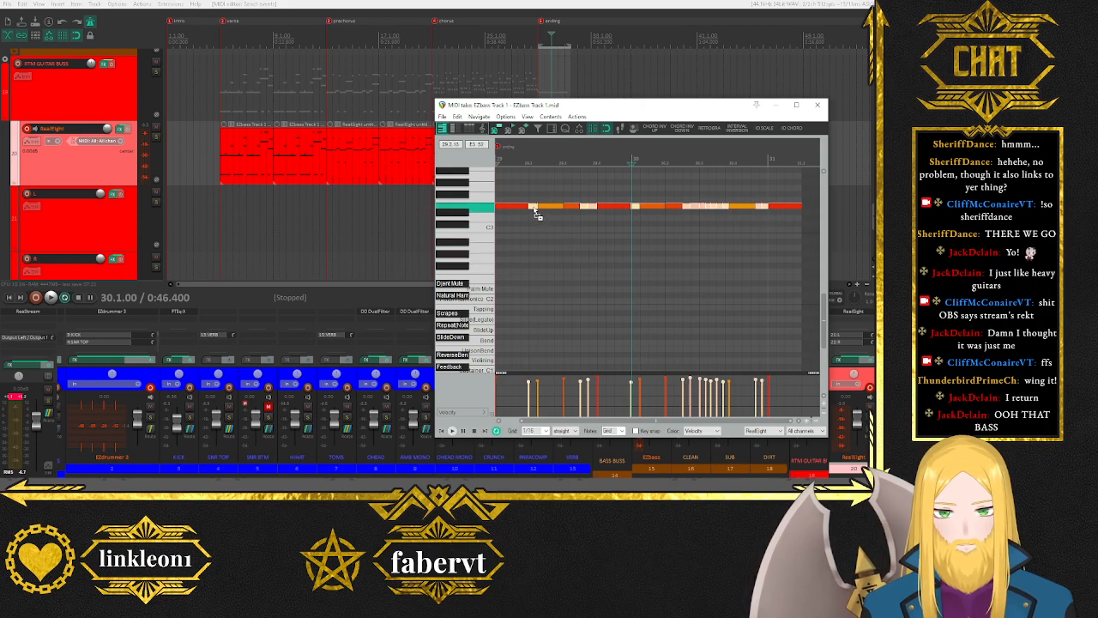
drag(533, 209, 533, 291)
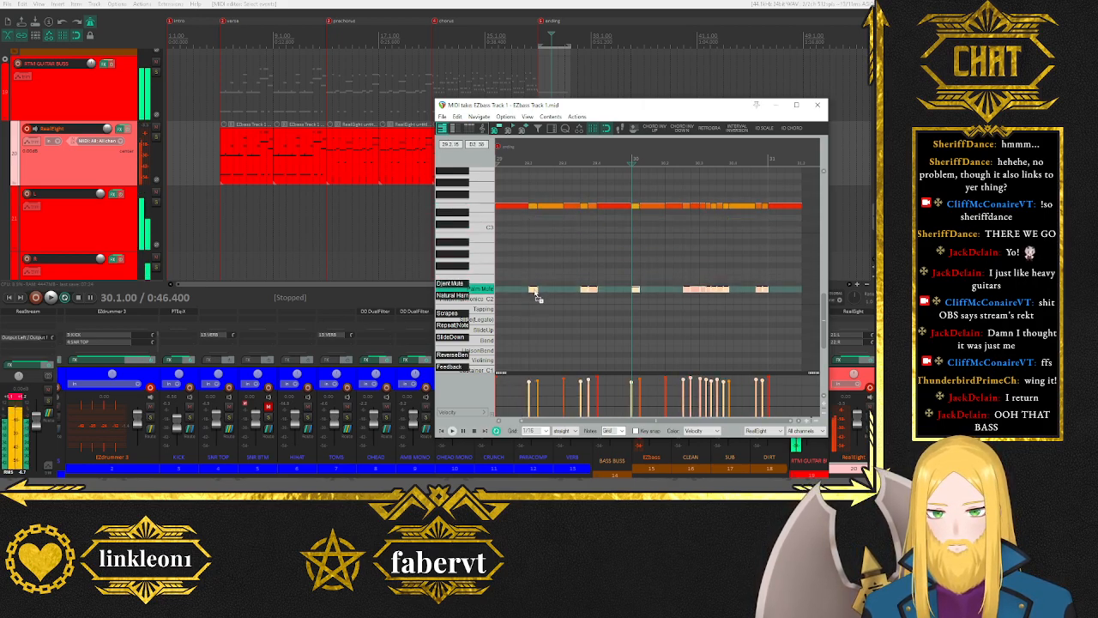
key(space)
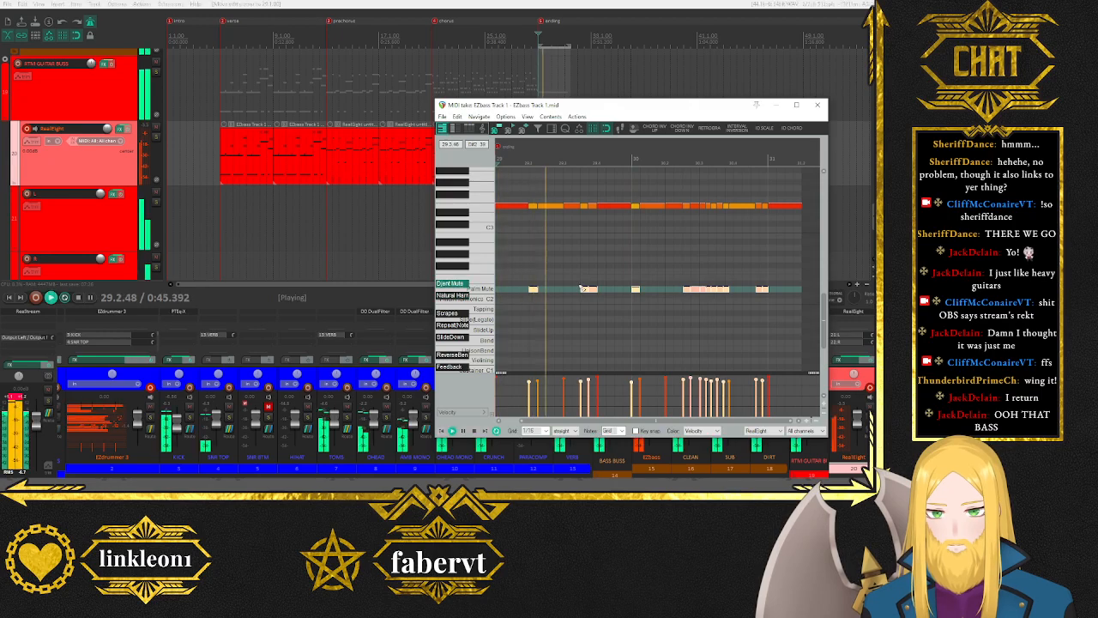
key(space)
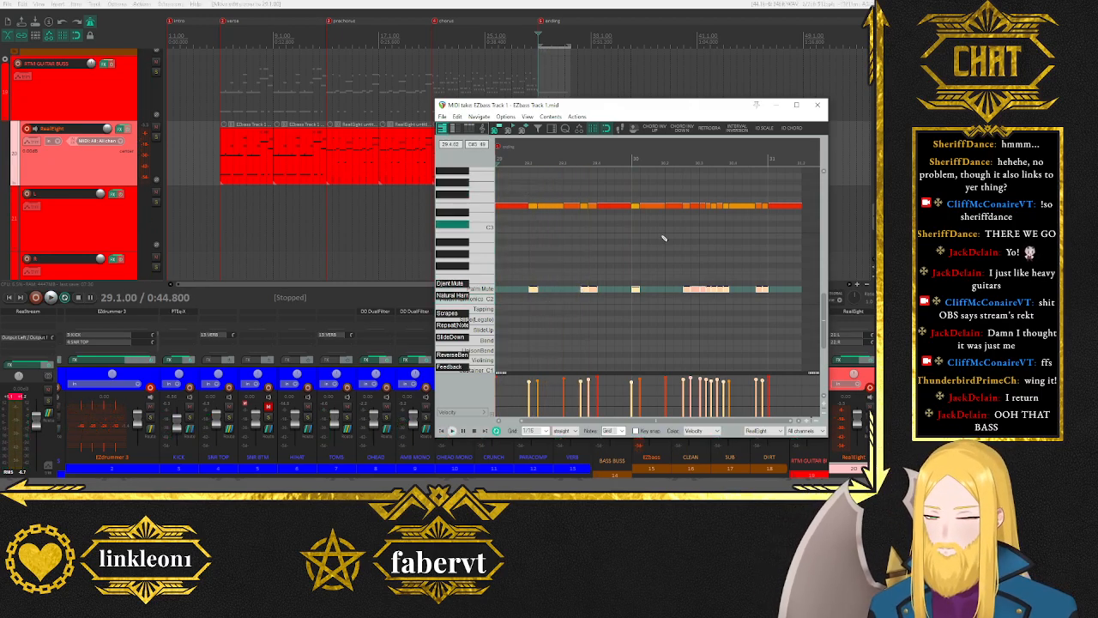
Quantize the position of all notes in the ending item to the grid at 100% strength with overlaps fixed.
key(ctrl+q)
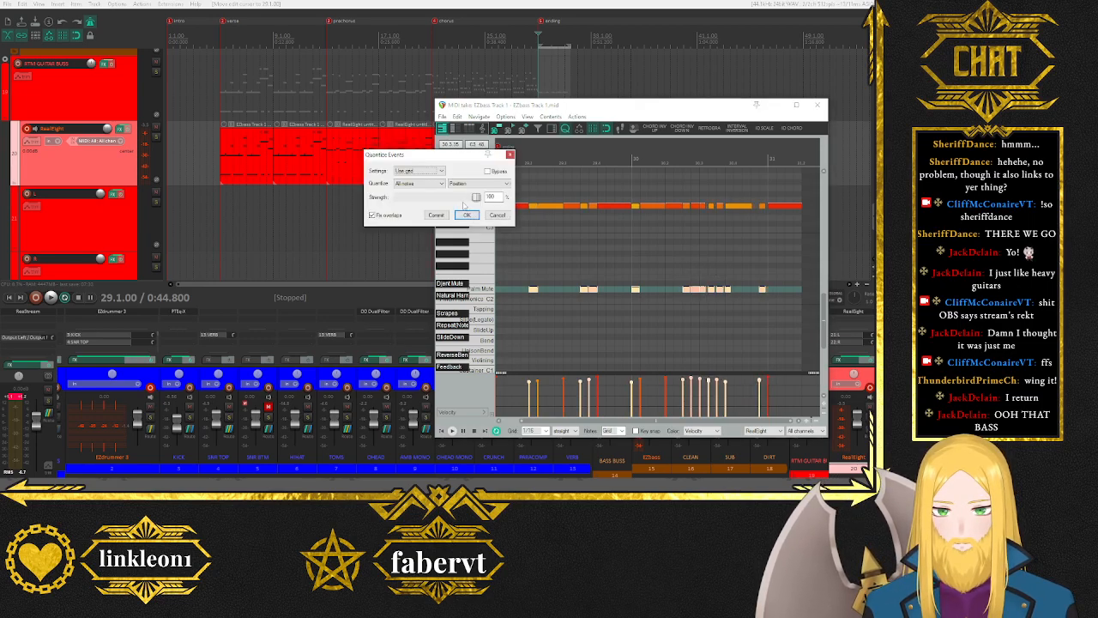
click(464, 215)
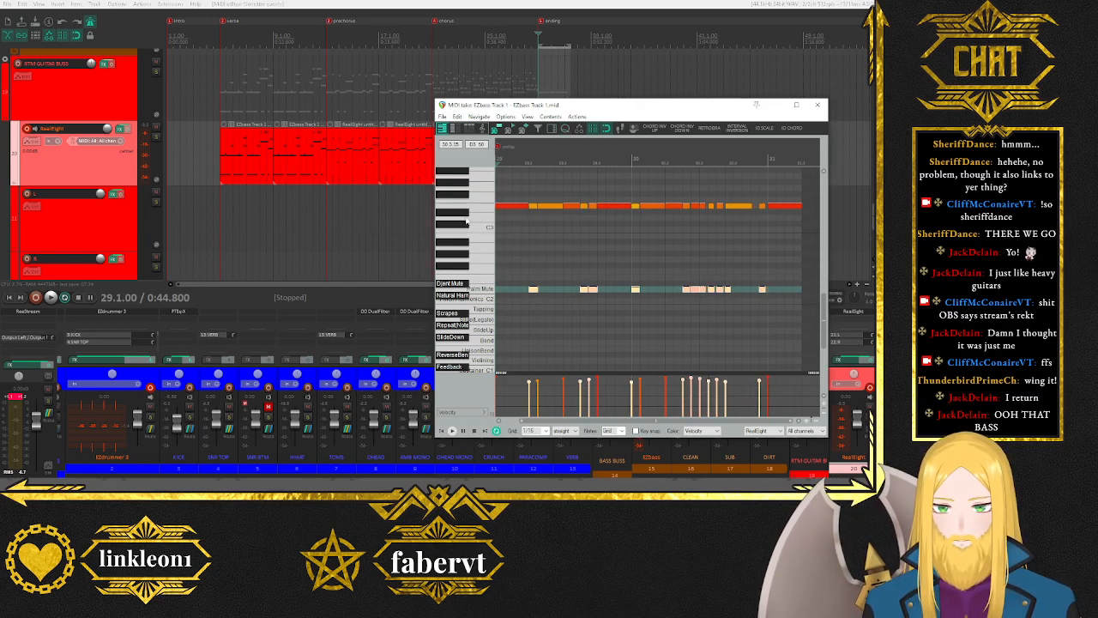
click(442, 431)
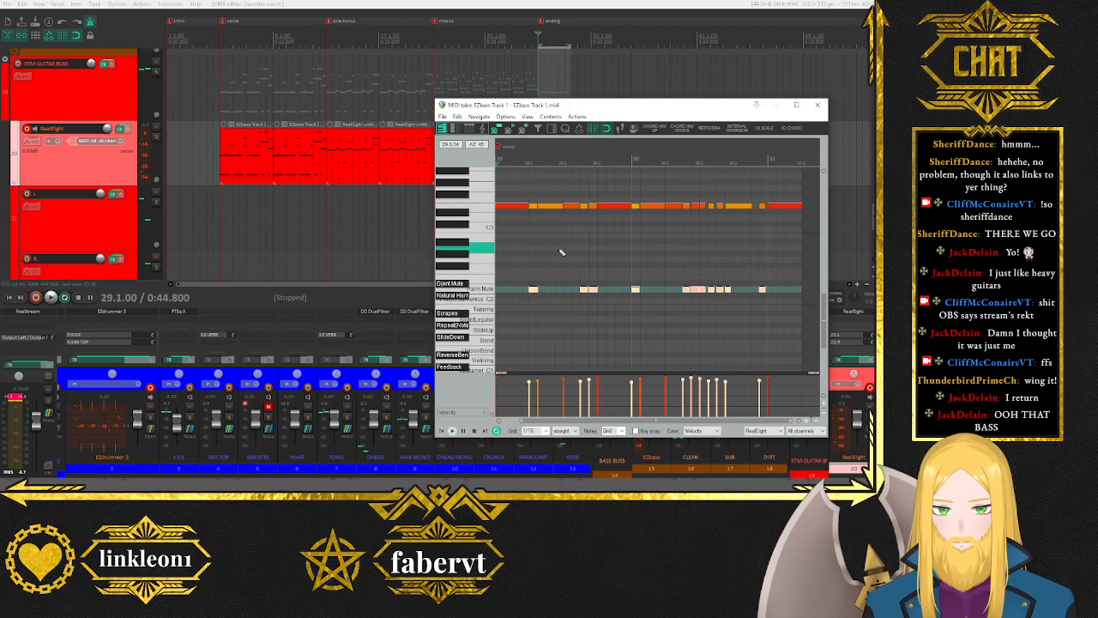
Select the sustained note after the first palm-muted hit in bar 29 and review the quantized ending notes.
click(544, 206)
key(space)
drag(544, 207, 550, 212)
scroll(550, 220, left, 3)
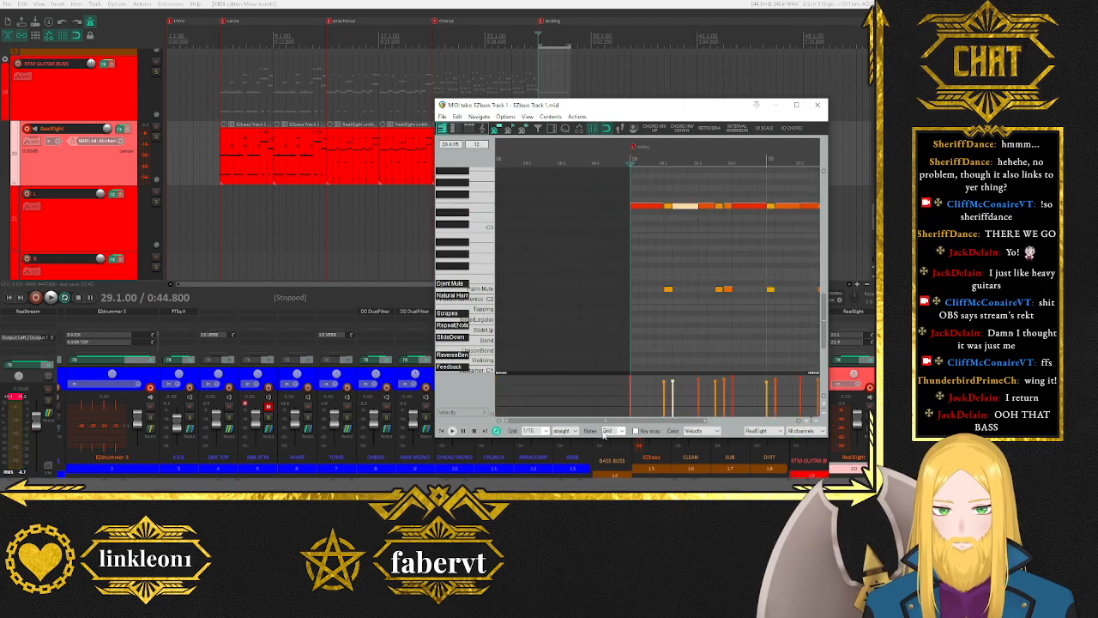
scroll(605, 420, right, 3)
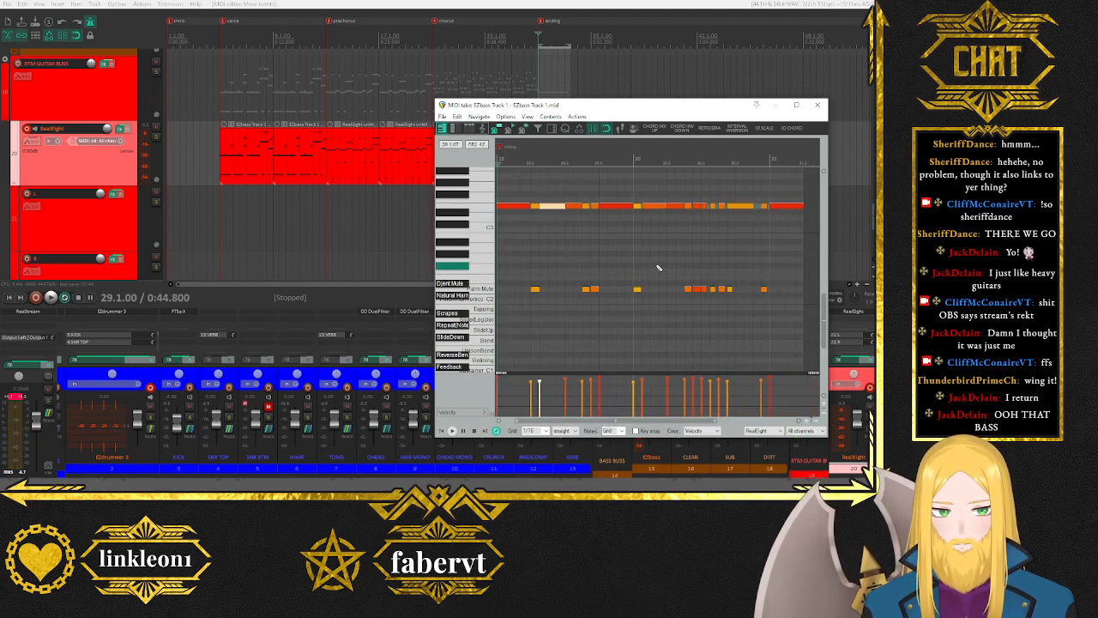
Audition the ending with all notes selected and try to shorten the notes from the end of bar 29's first palm-muted hit.
key(ctrl+a)
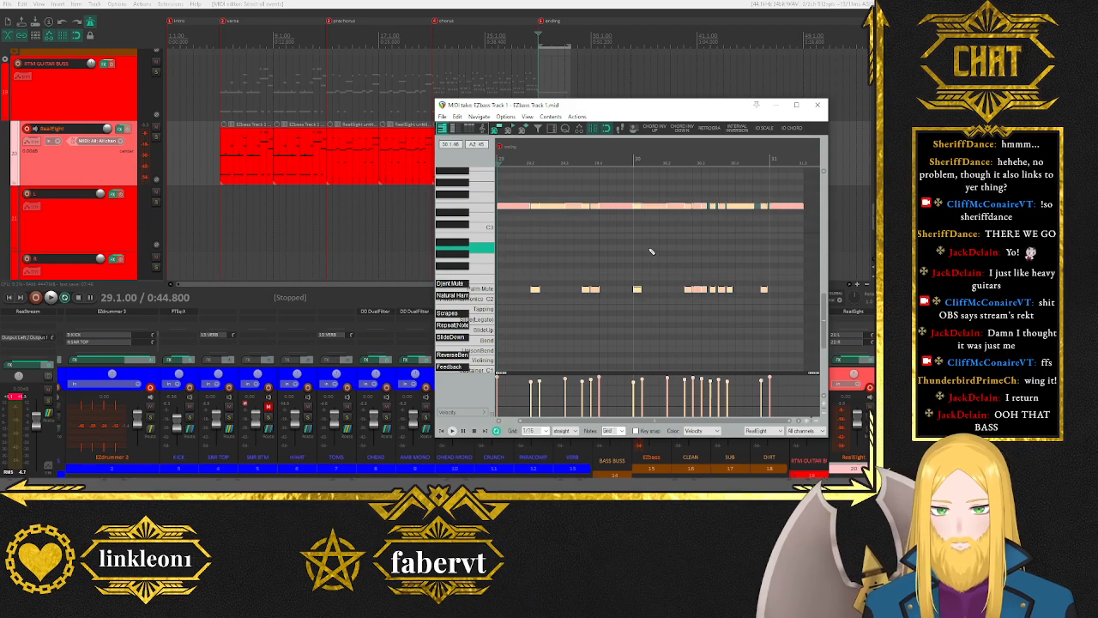
key(space)
key(space)
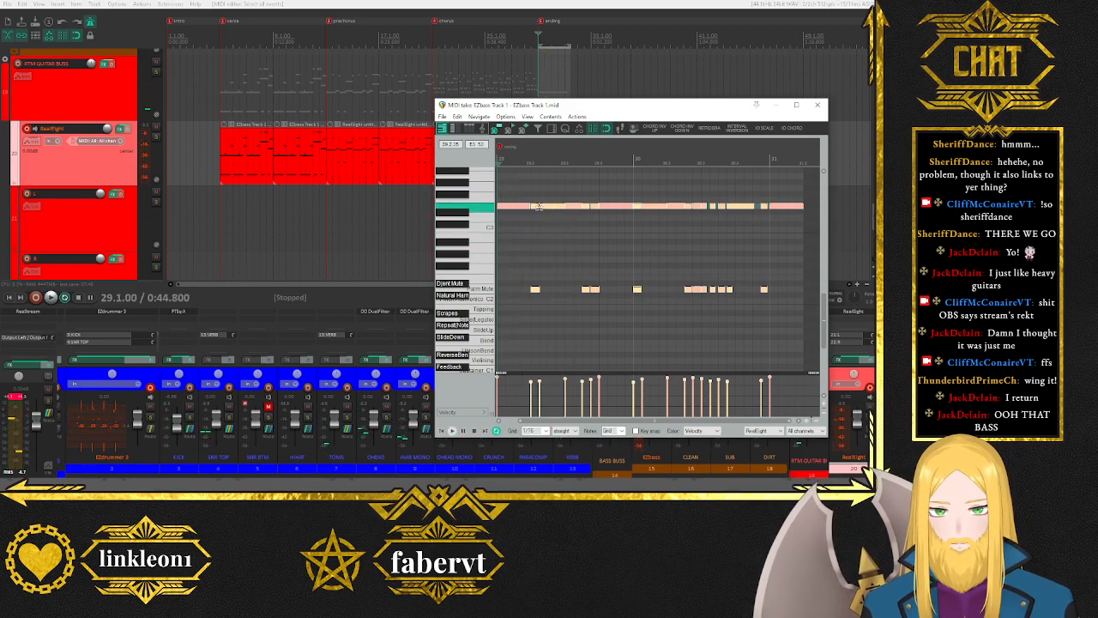
click(536, 207)
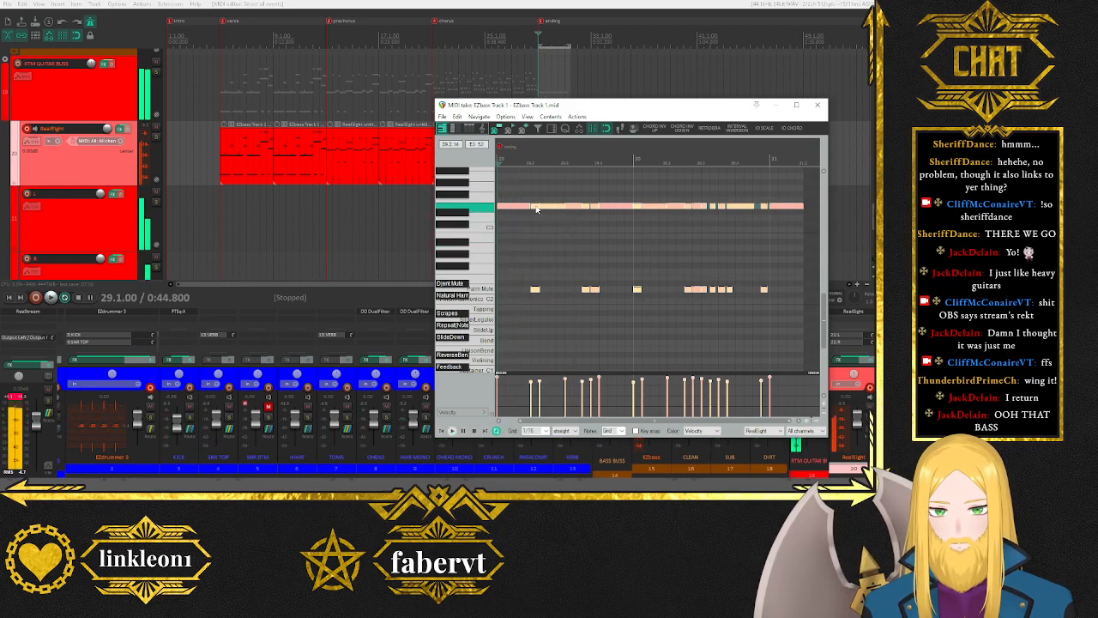
drag(537, 206, 535, 206)
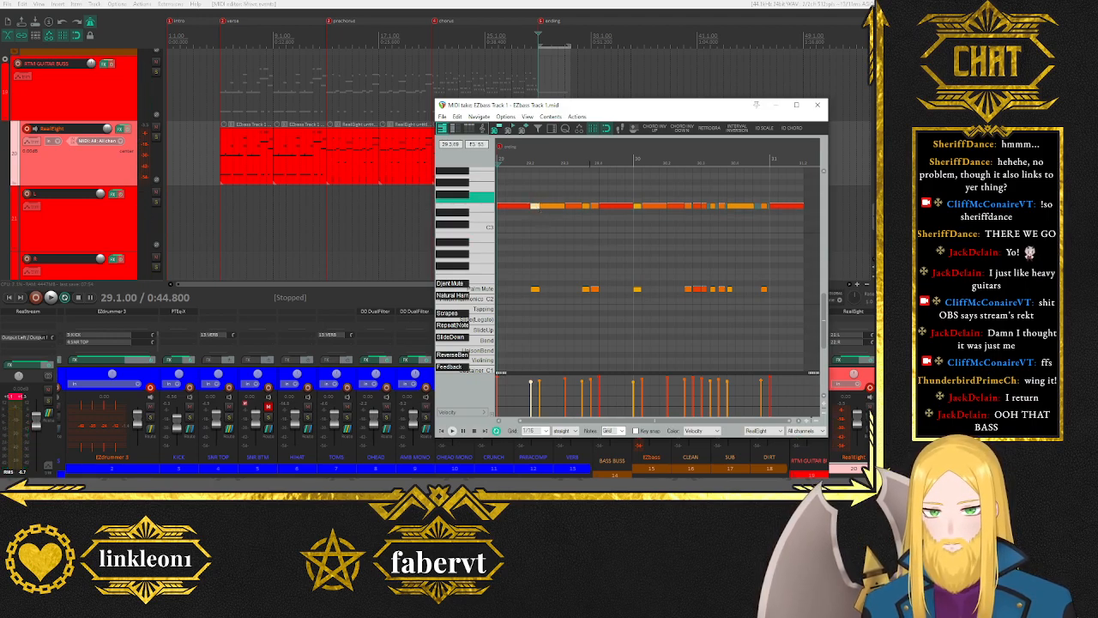
Run the Correct overlapping notes action on all notes in the ending item.
key(ctrl+a)
click(576, 116)
click(594, 130)
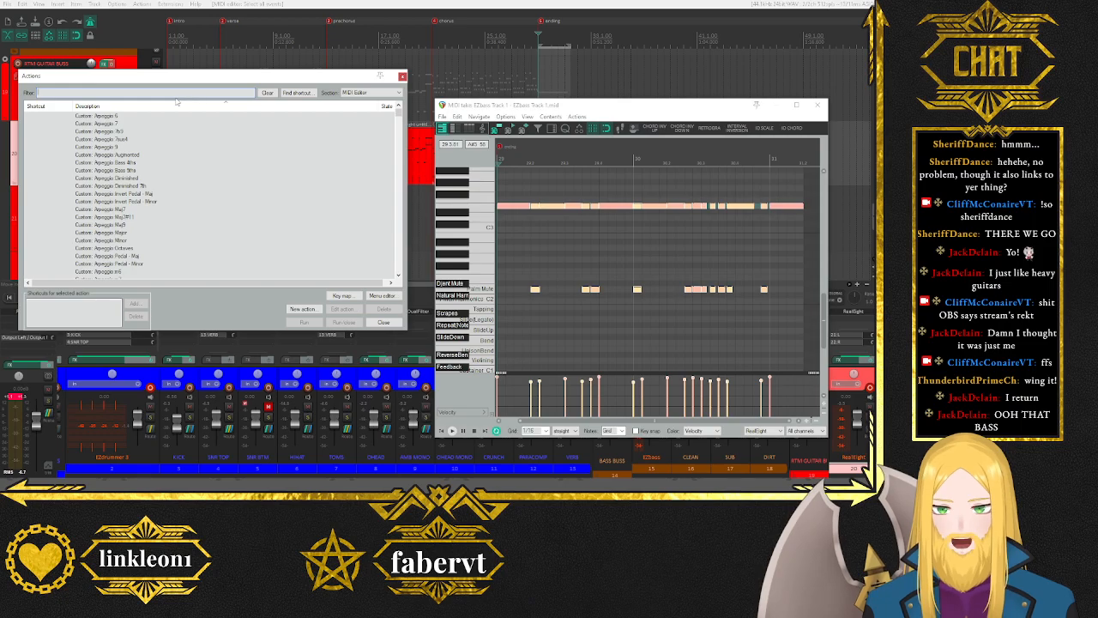
text(overla)
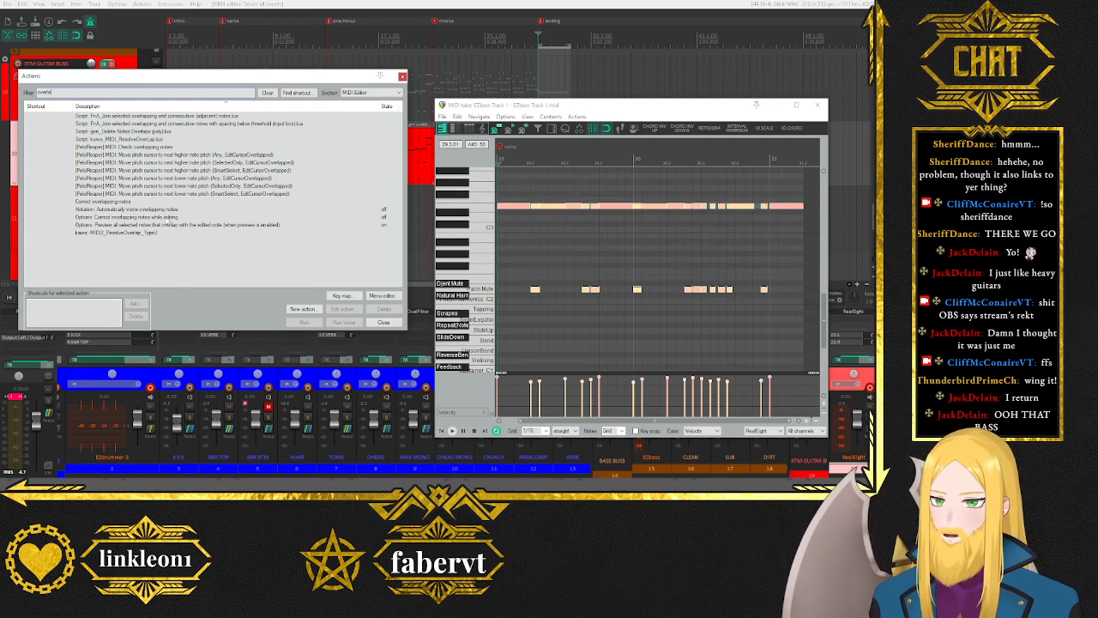
double_click(146, 203)
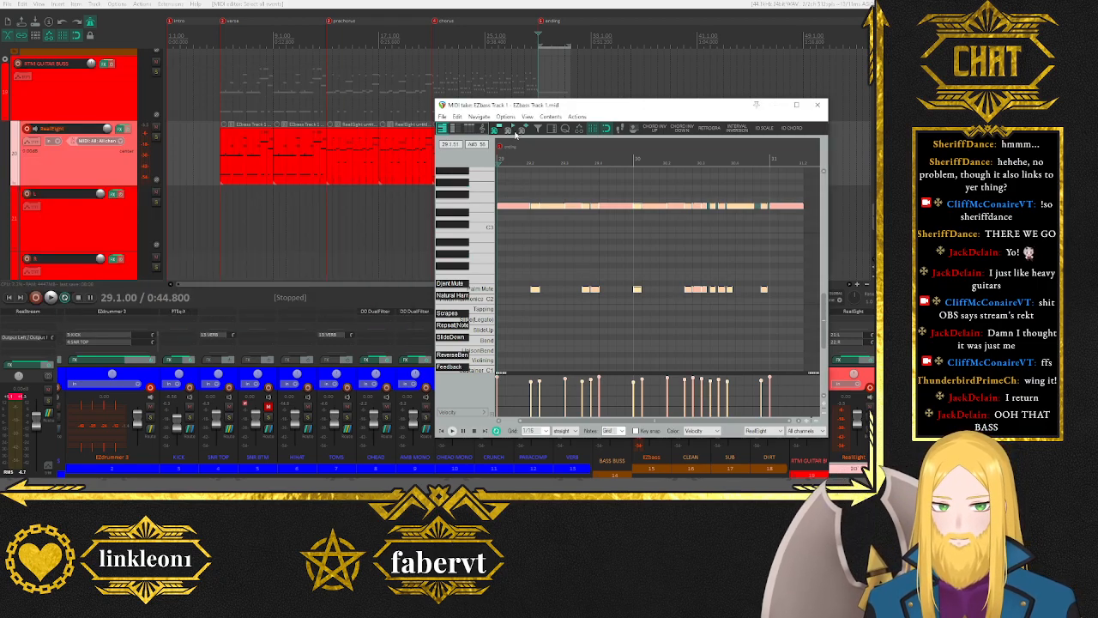
Search the MIDI editor's action list for sustain actions.
click(578, 117)
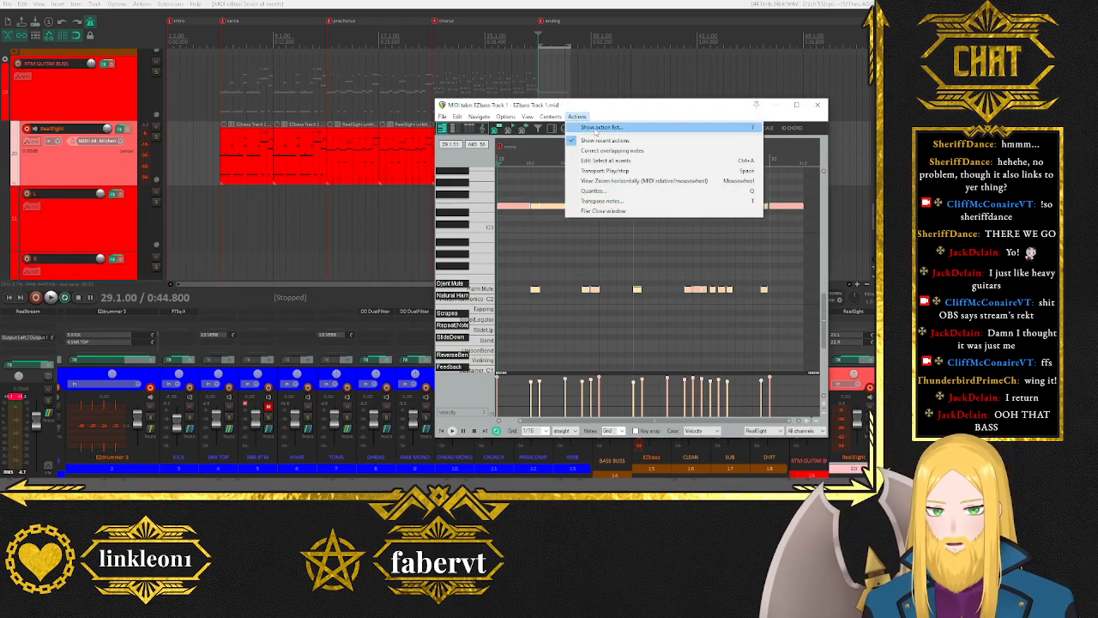
click(593, 128)
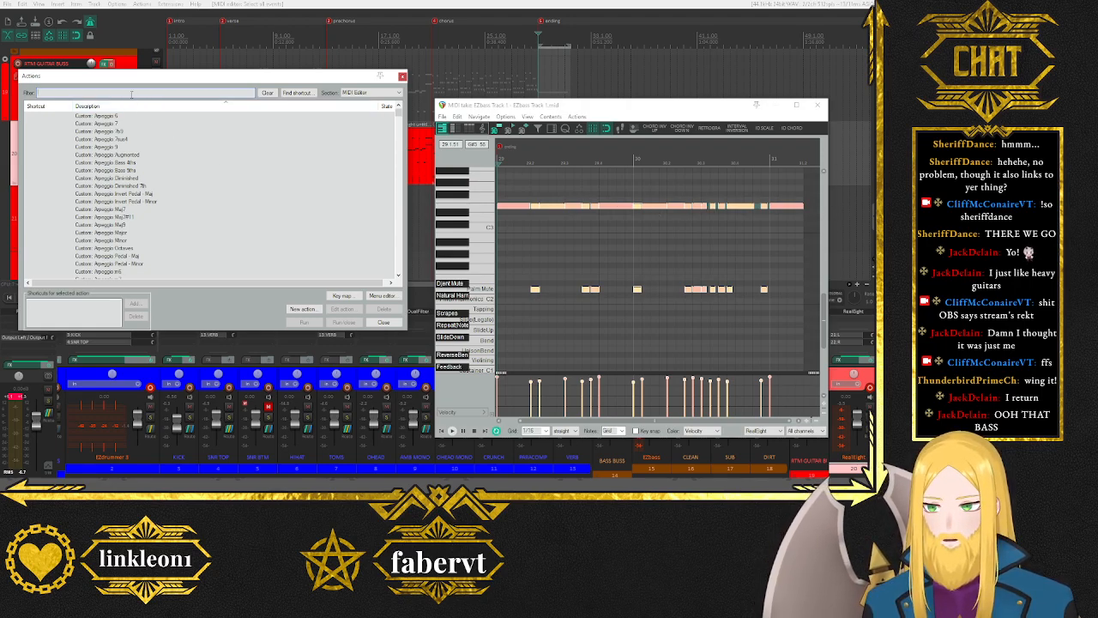
text(su)
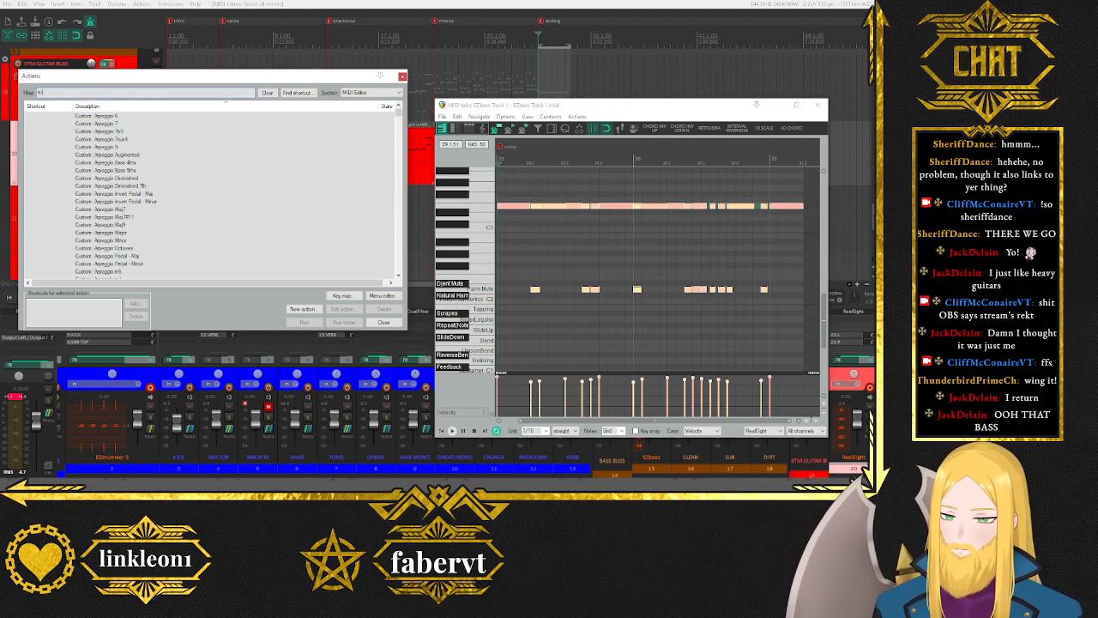
text(st)
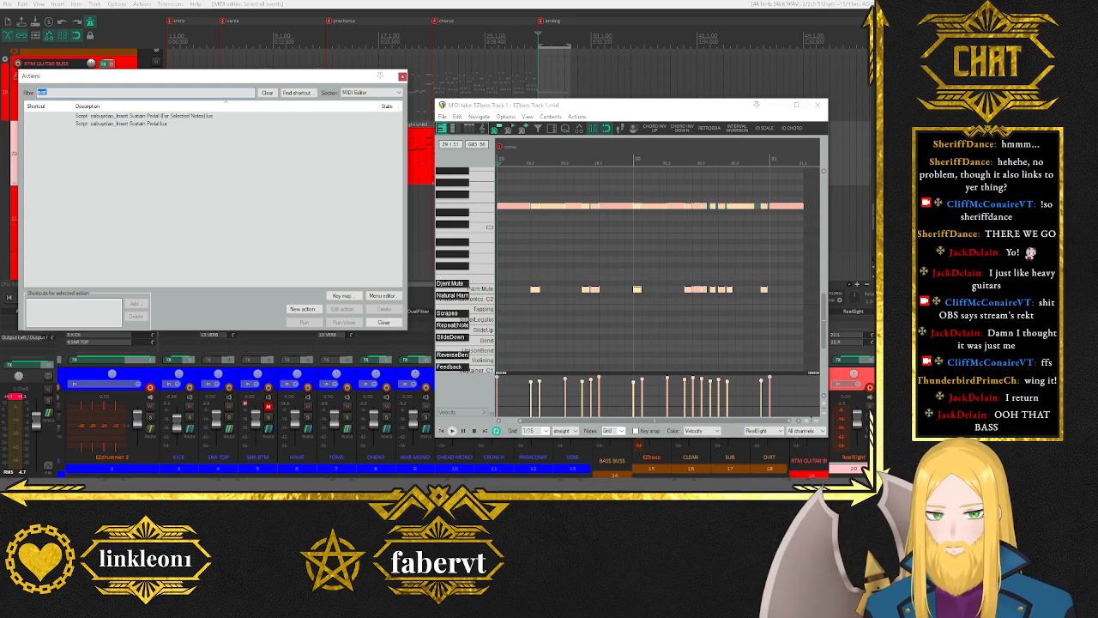
Try the script that quantizes note starts to the closest grid on all ending notes, and undo it.
text(grid)
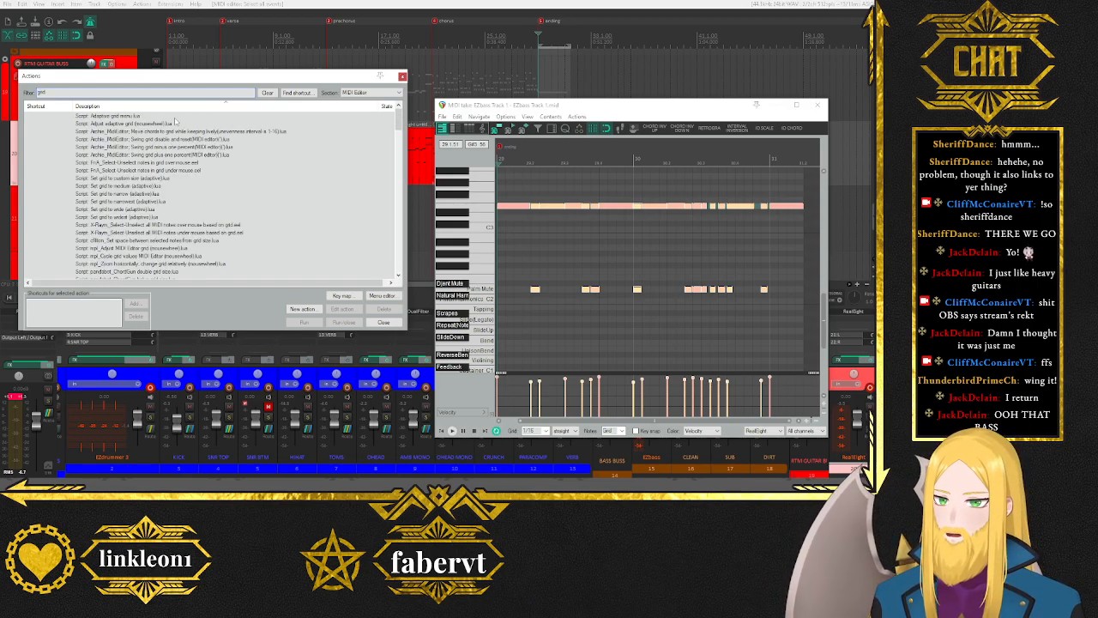
scroll(174, 121, down, 4)
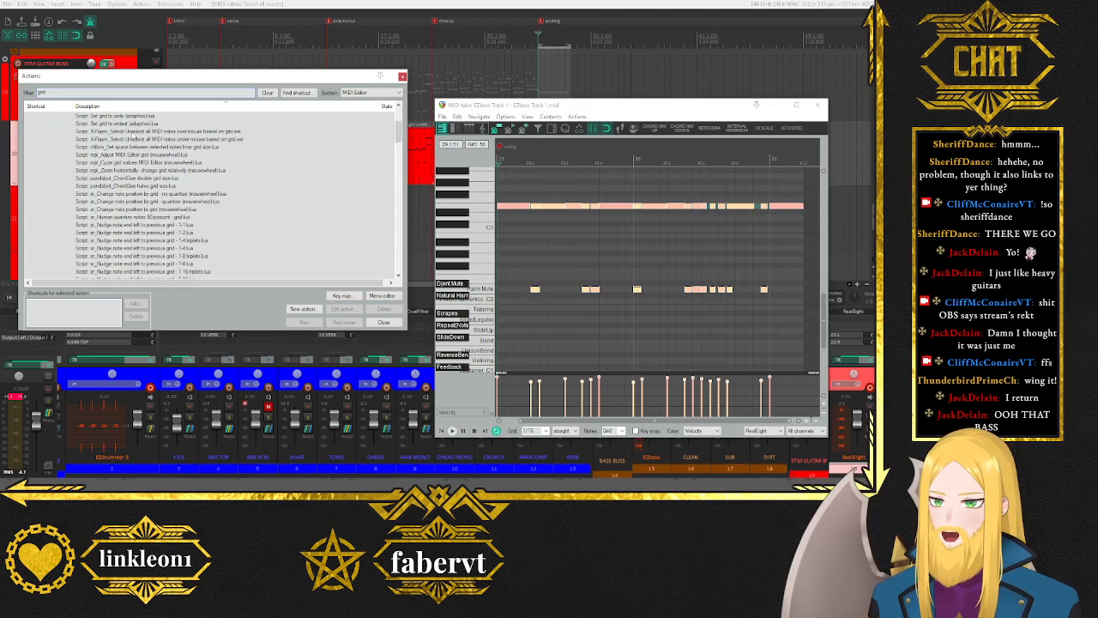
scroll(144, 177, down, 2)
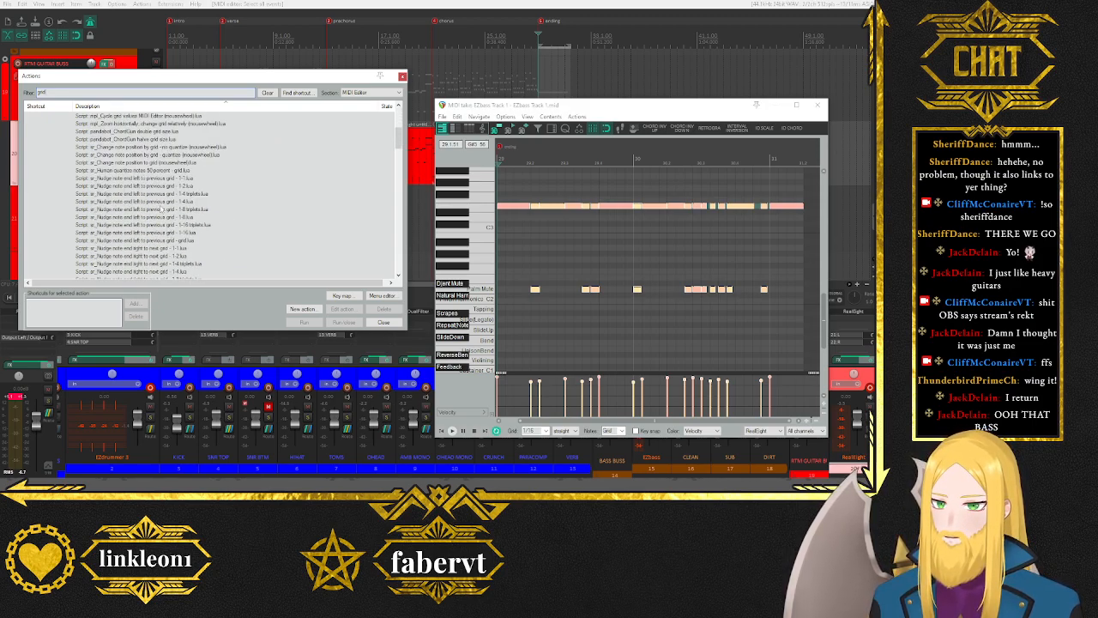
scroll(159, 161, down, 12)
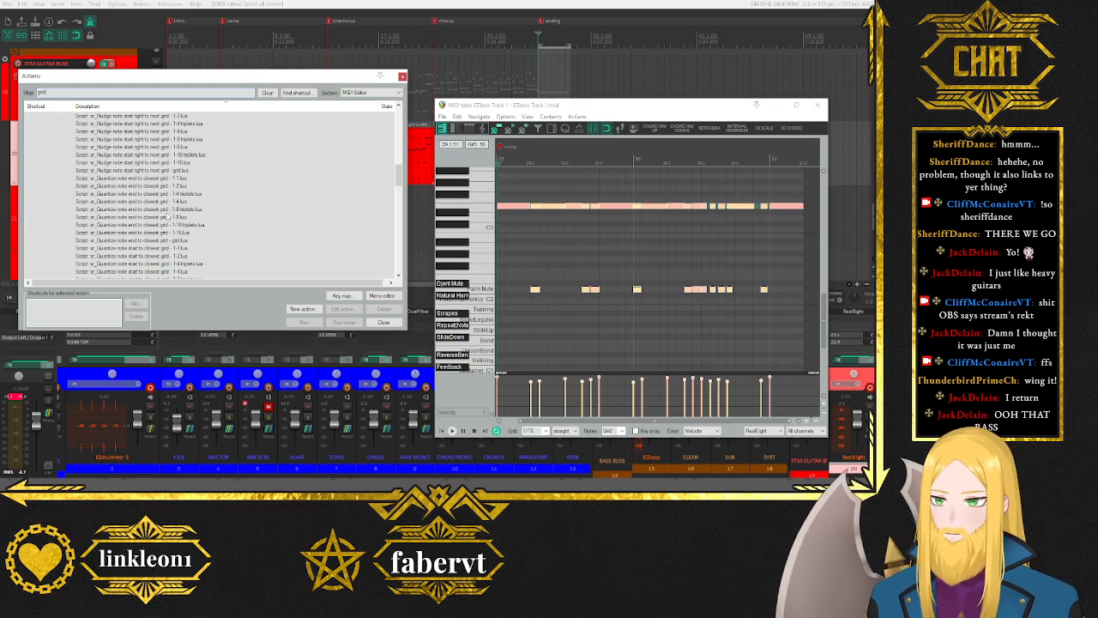
scroll(163, 200, down, 6)
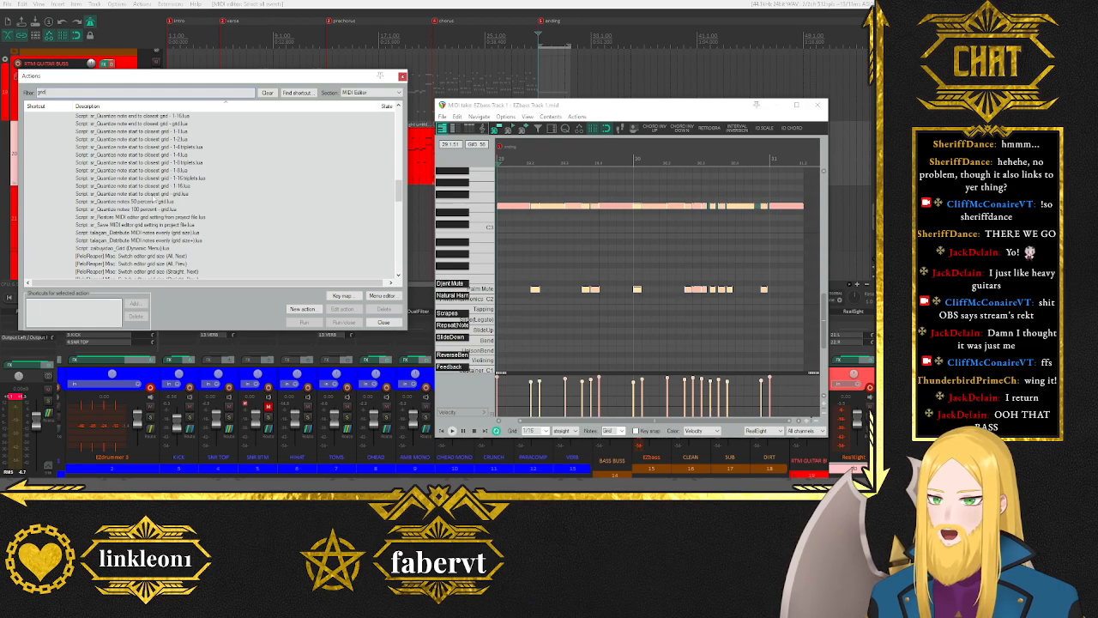
double_click(155, 193)
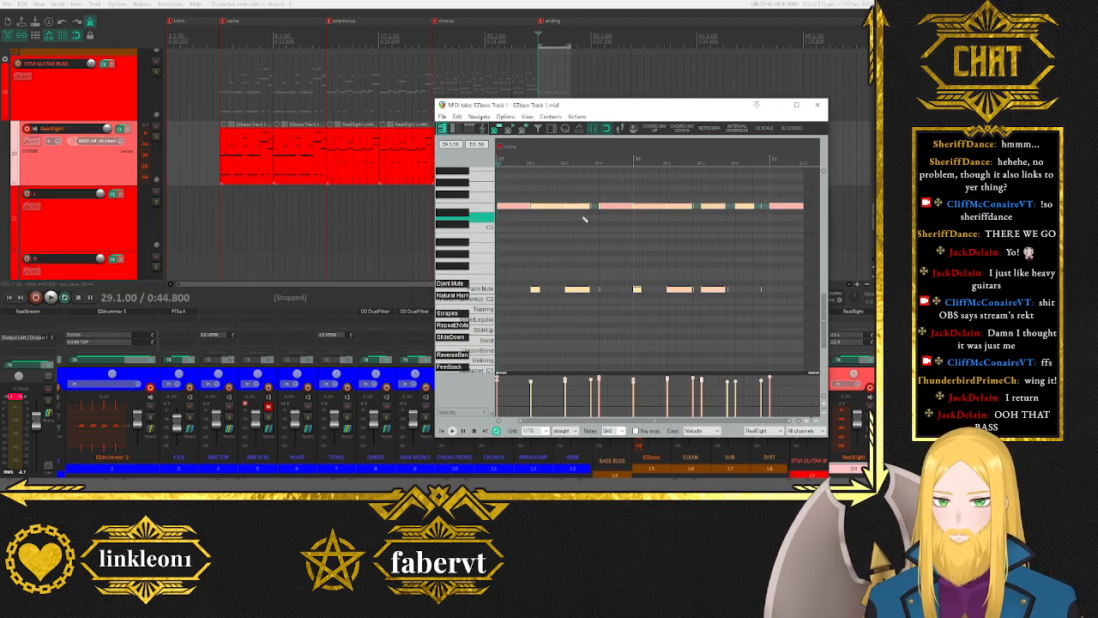
key(ctrl+z)
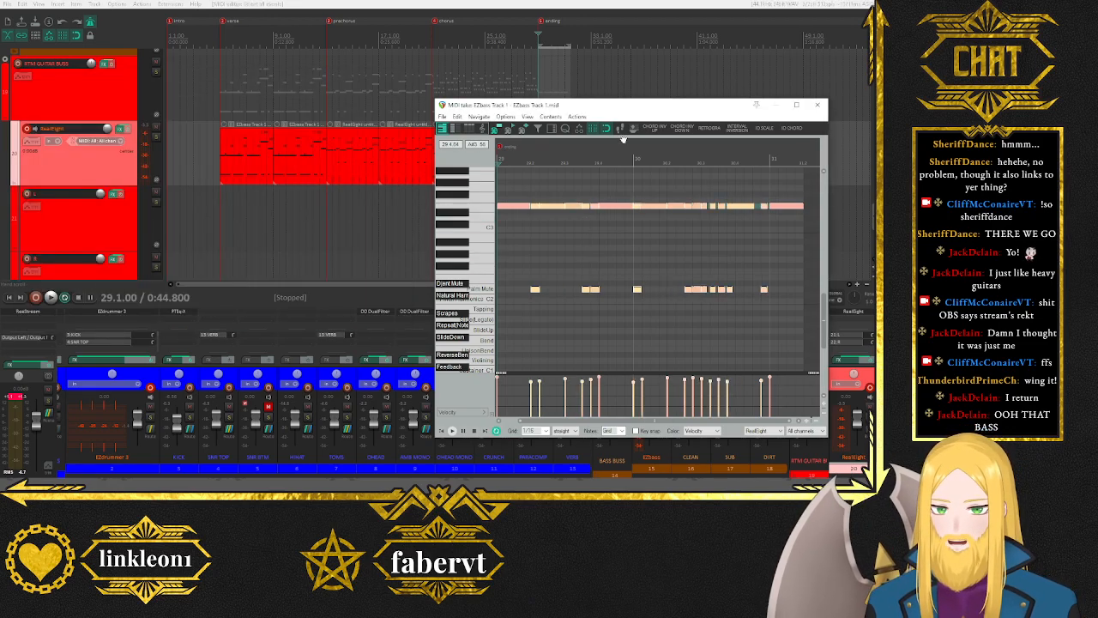
Search the MIDI editor's action list for "note leng" and look through the note length actions.
click(576, 116)
click(600, 125)
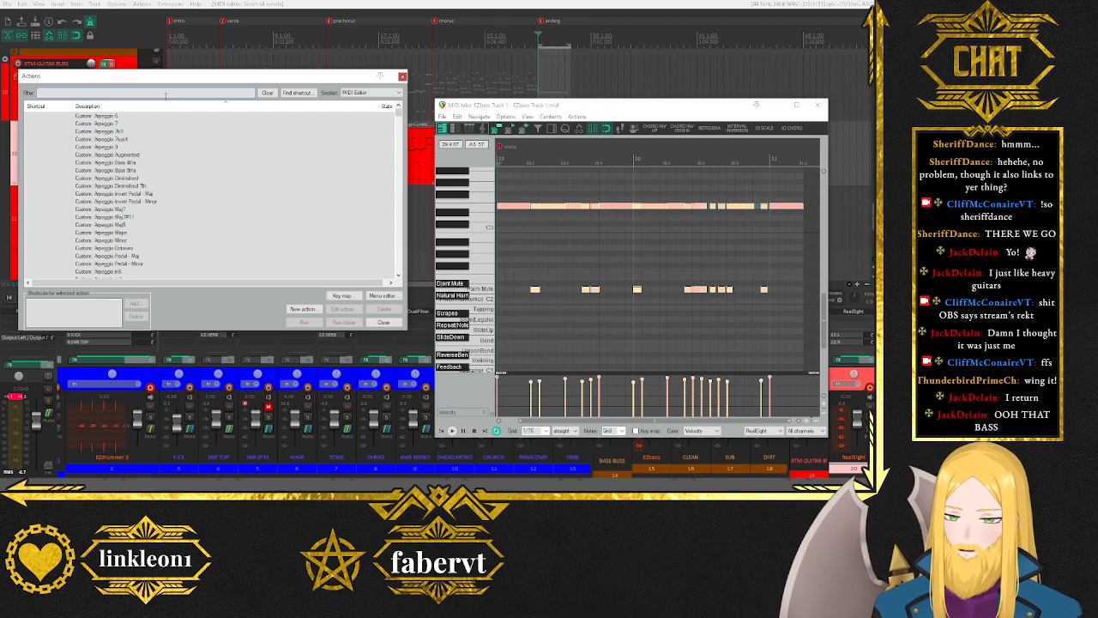
text(n)
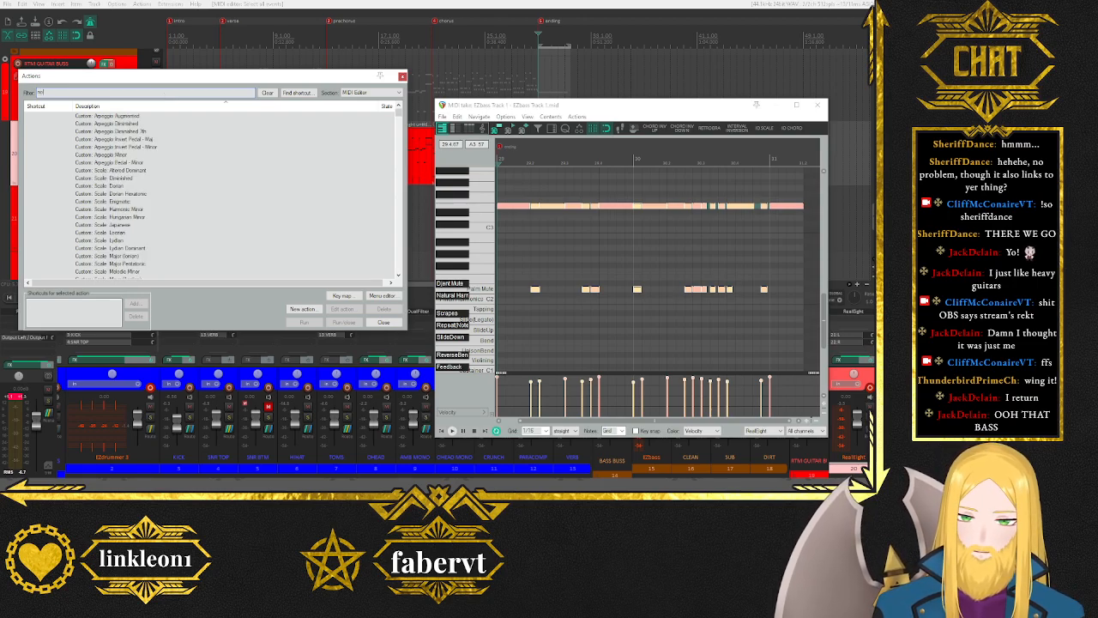
text(ote leng)
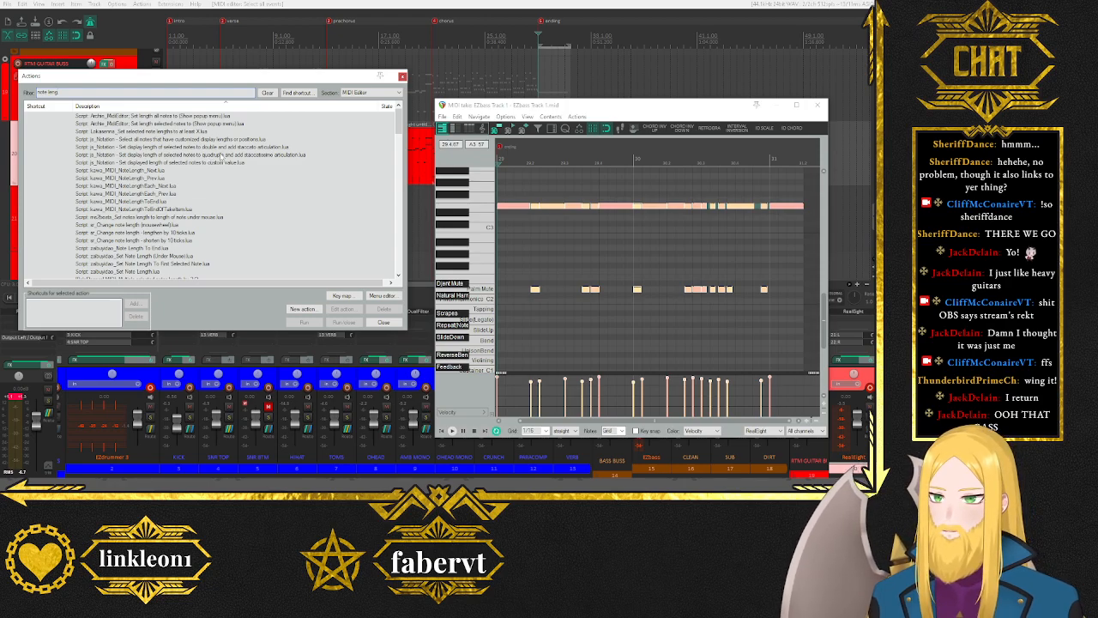
scroll(247, 169, down, 5)
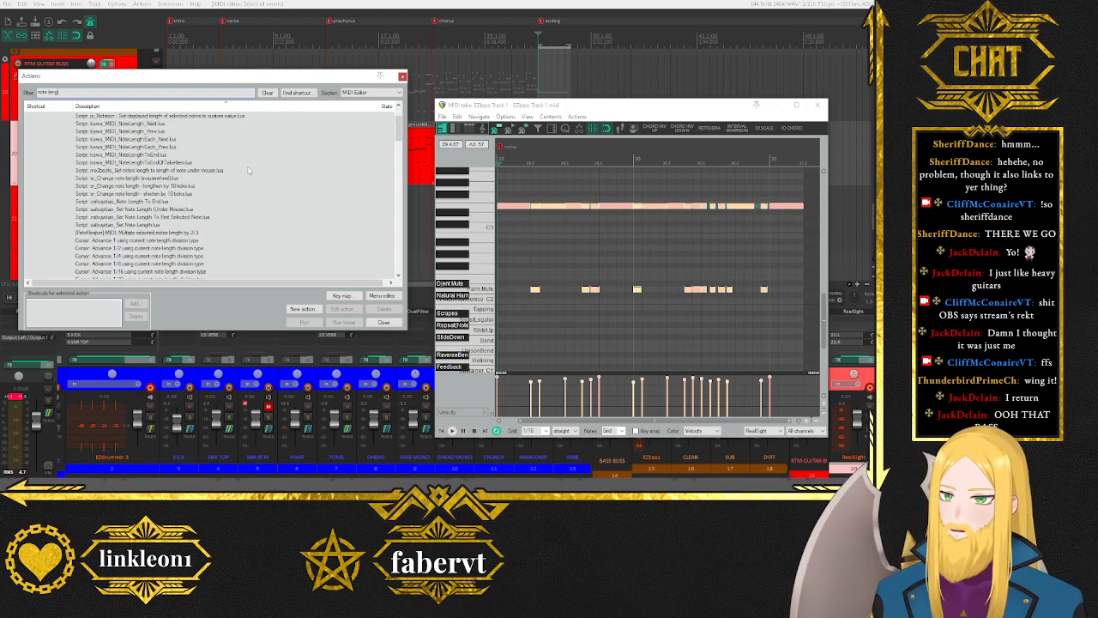
scroll(249, 172, down, 5)
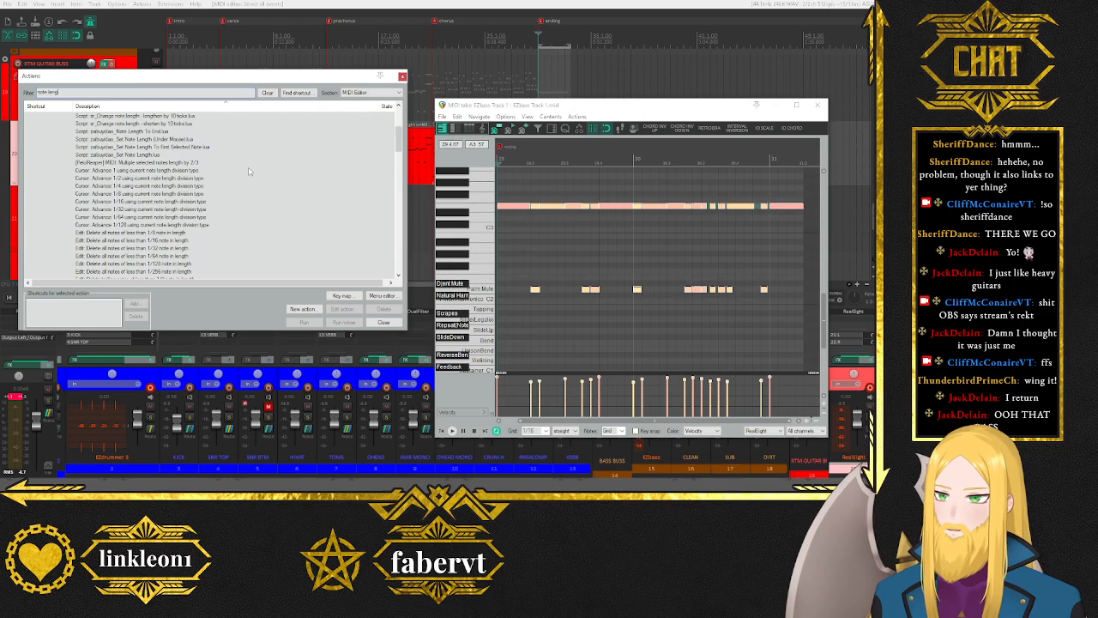
scroll(233, 187, down, 3)
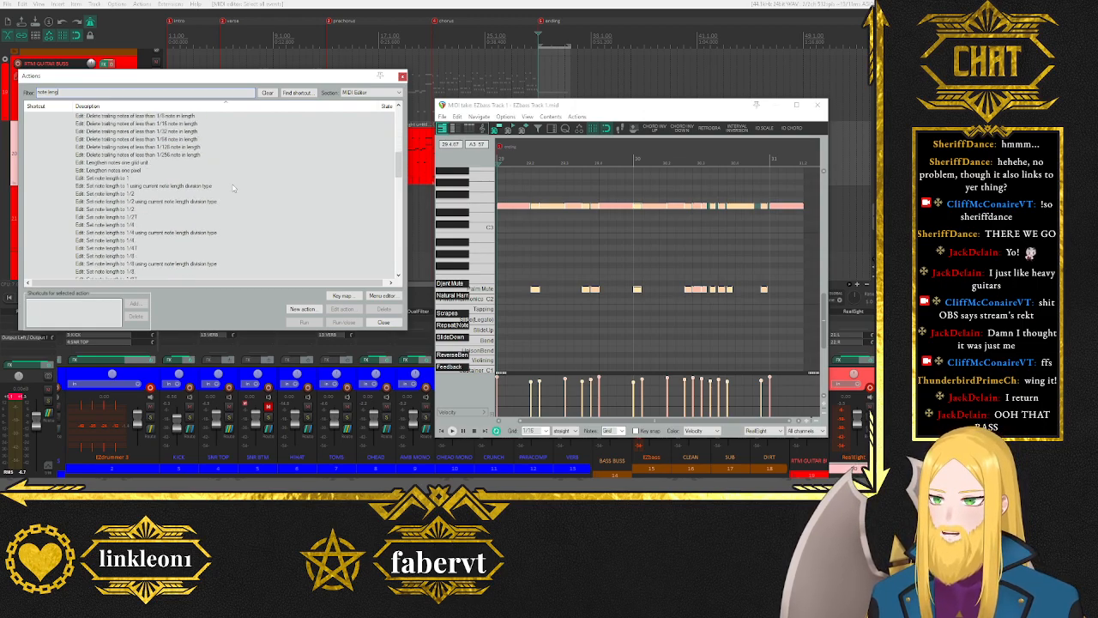
scroll(142, 170, down, 9)
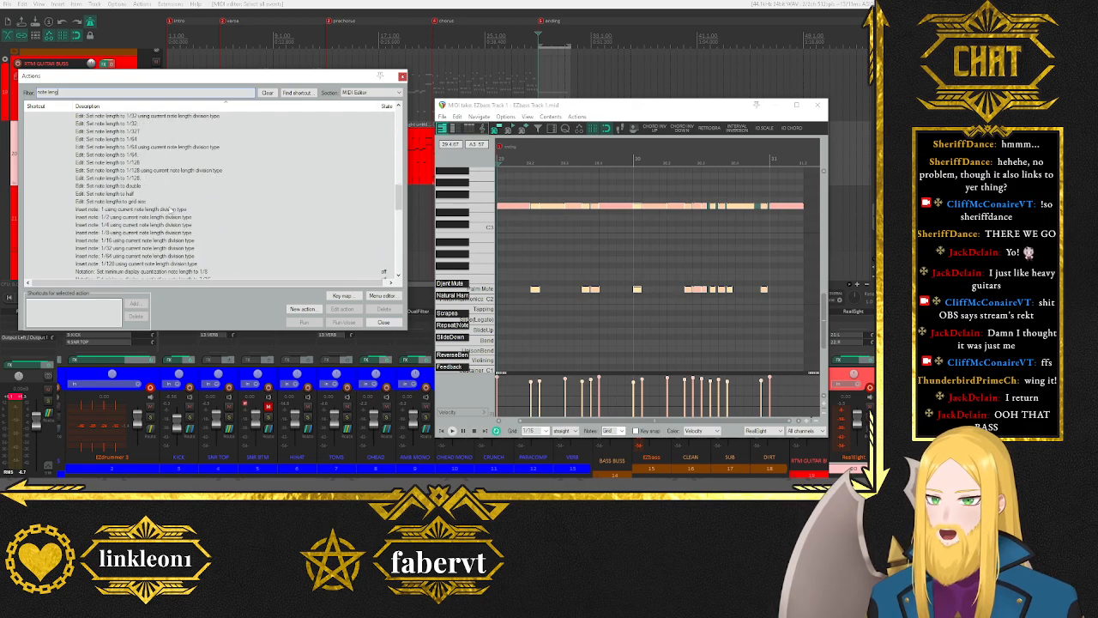
scroll(164, 204, down, 1)
scroll(165, 205, down, 7)
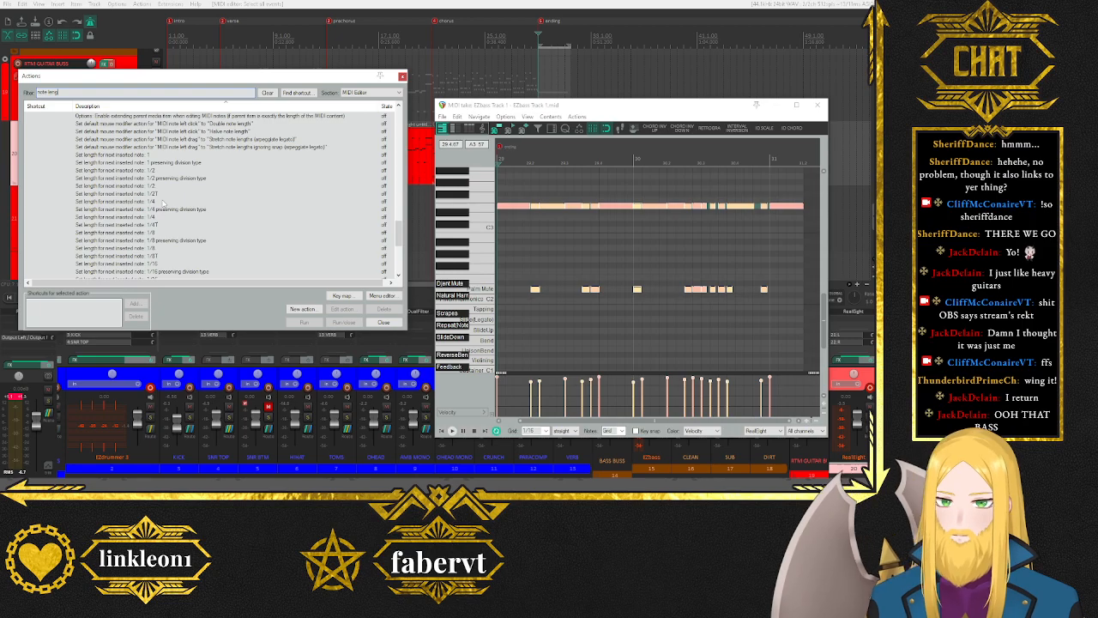
scroll(165, 204, down, 7)
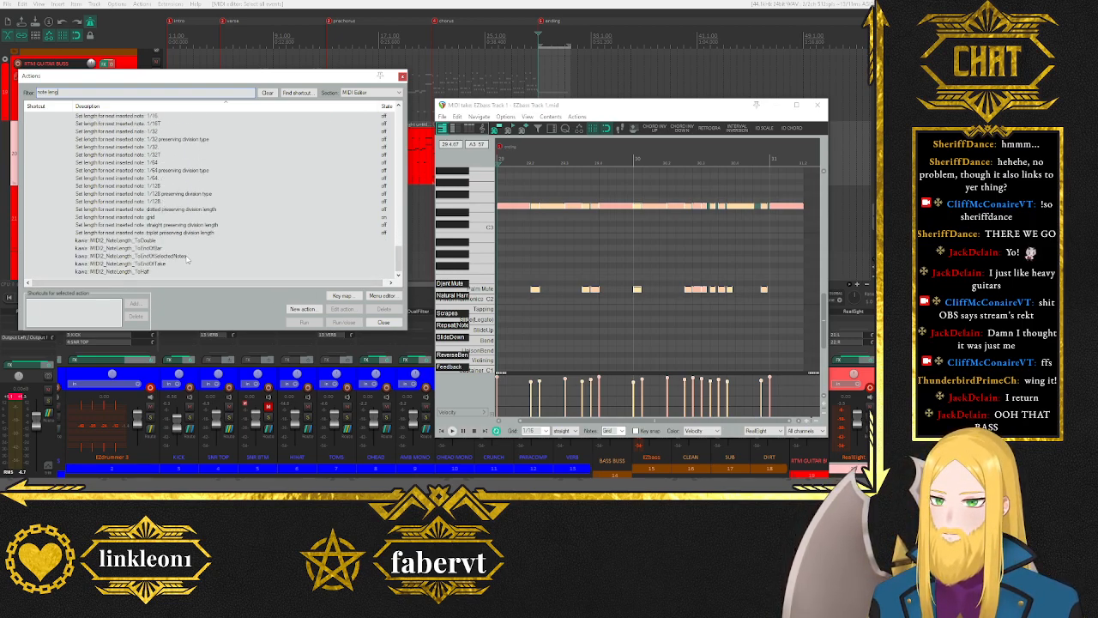
scroll(161, 271, down, 5)
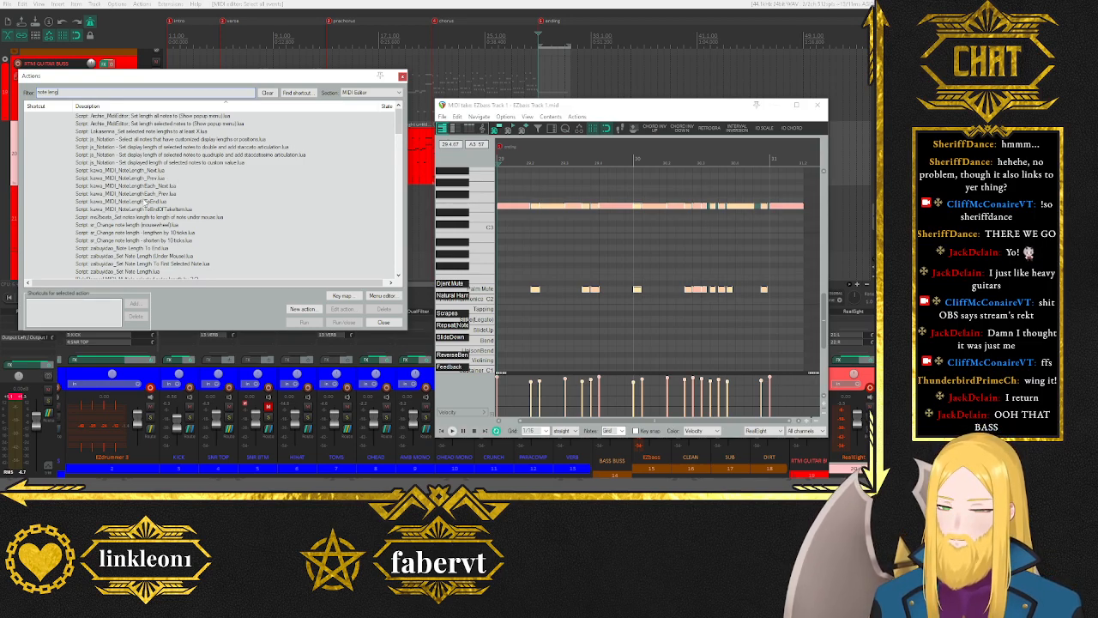
Try the kawa_MIDI_NoteLengthToEnd script on all ending notes, and undo it.
double_click(146, 202)
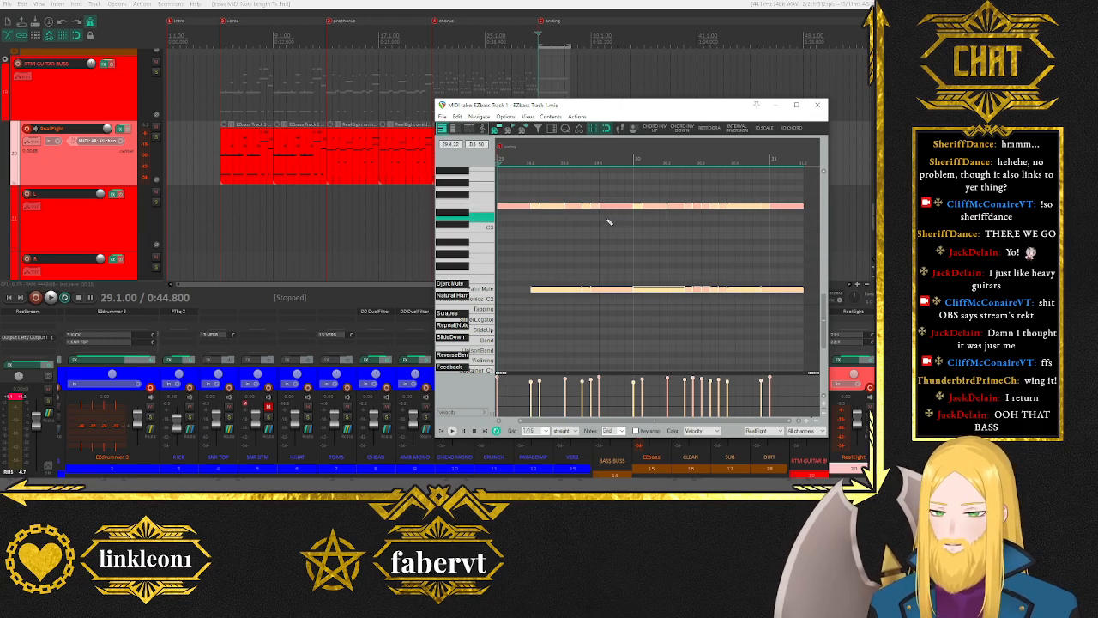
key(ctrl+a)
key(ctrl+z)
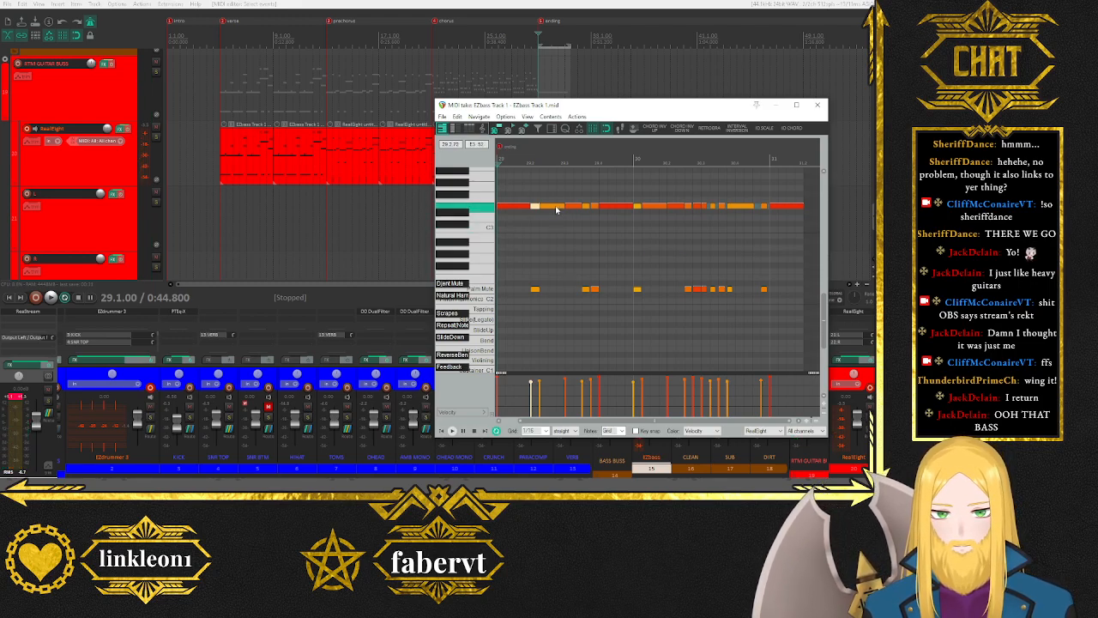
Select the ending riff's guitar notes without the palm mute keyswitches and shorten all their ends slightly.
scroll(463, 233, up, 5)
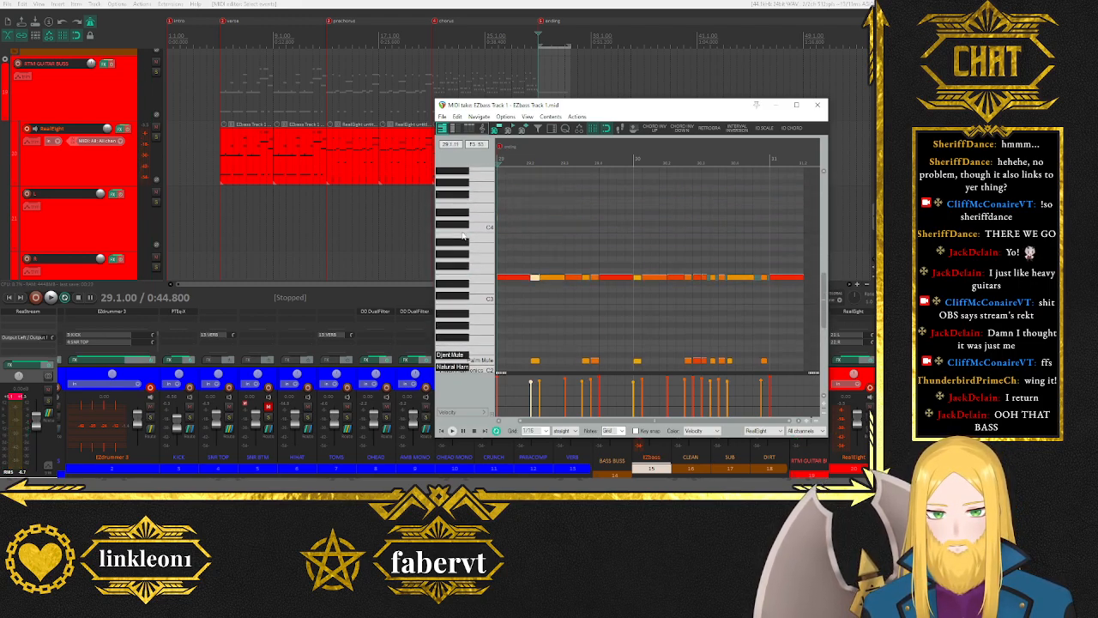
drag(516, 259, 806, 339)
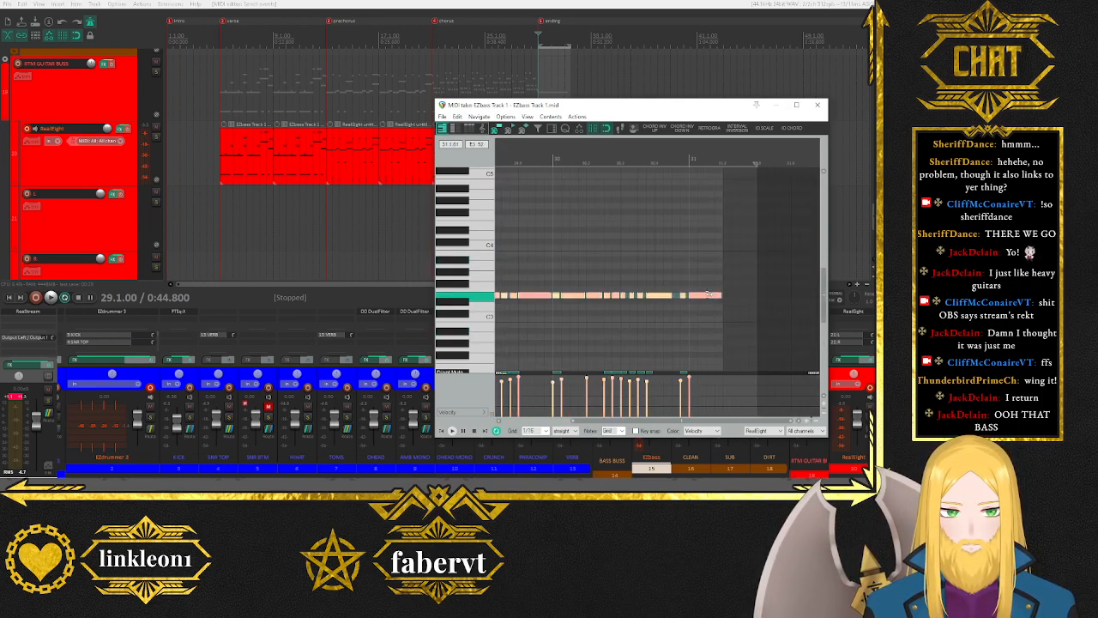
drag(678, 294, 675, 295)
scroll(607, 321, up, 3)
scroll(607, 321, down, 5)
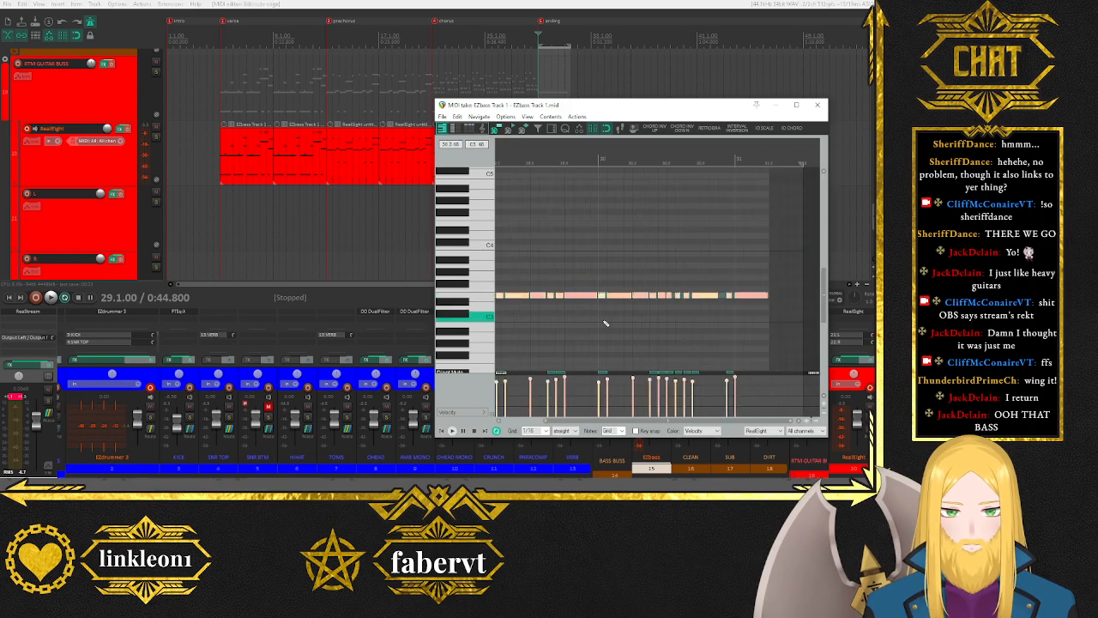
Audition the shortened ending riff and select the sustained note after the first palm-muted hit in bar 29.
key(space)
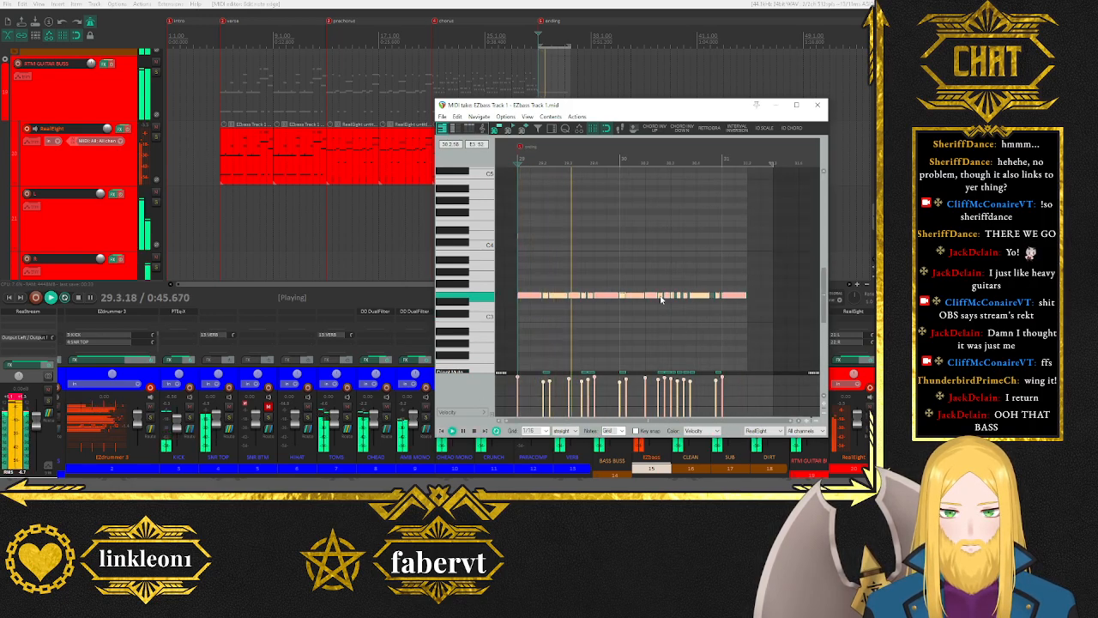
key(space)
click(558, 295)
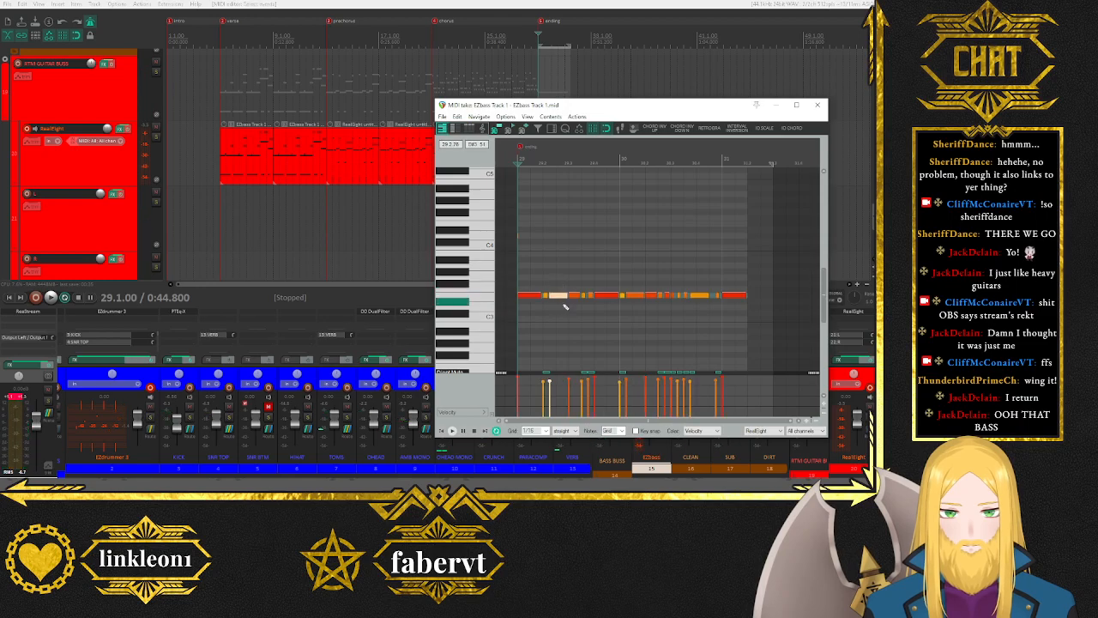
Add the long note before bar 30 to the selection and enable key snap with a chord from the Powerchords group.
click(610, 297)
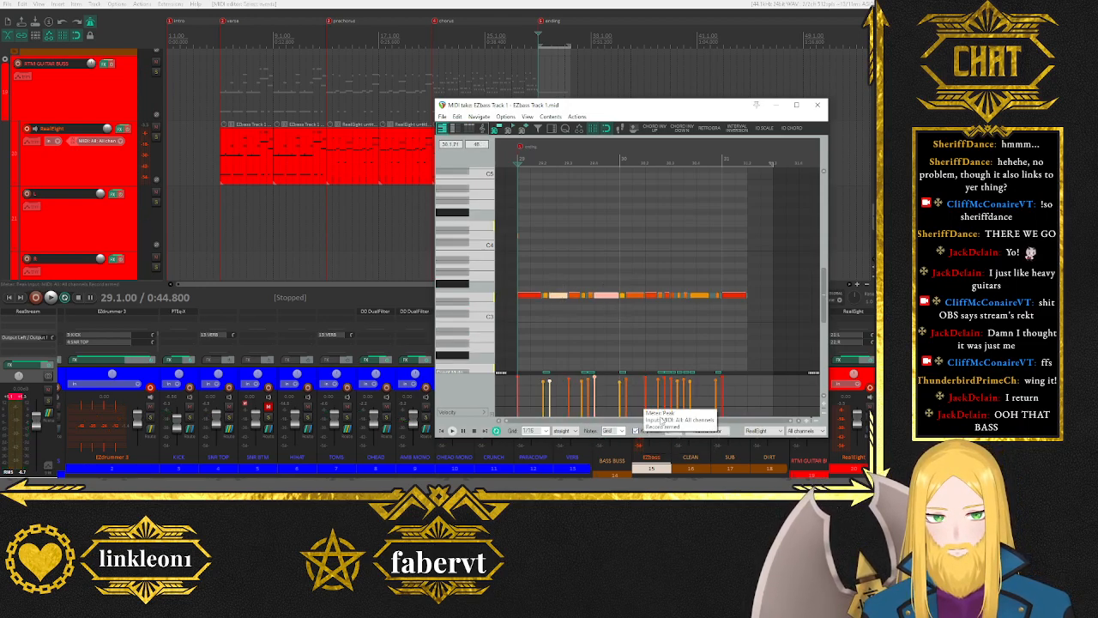
click(722, 431)
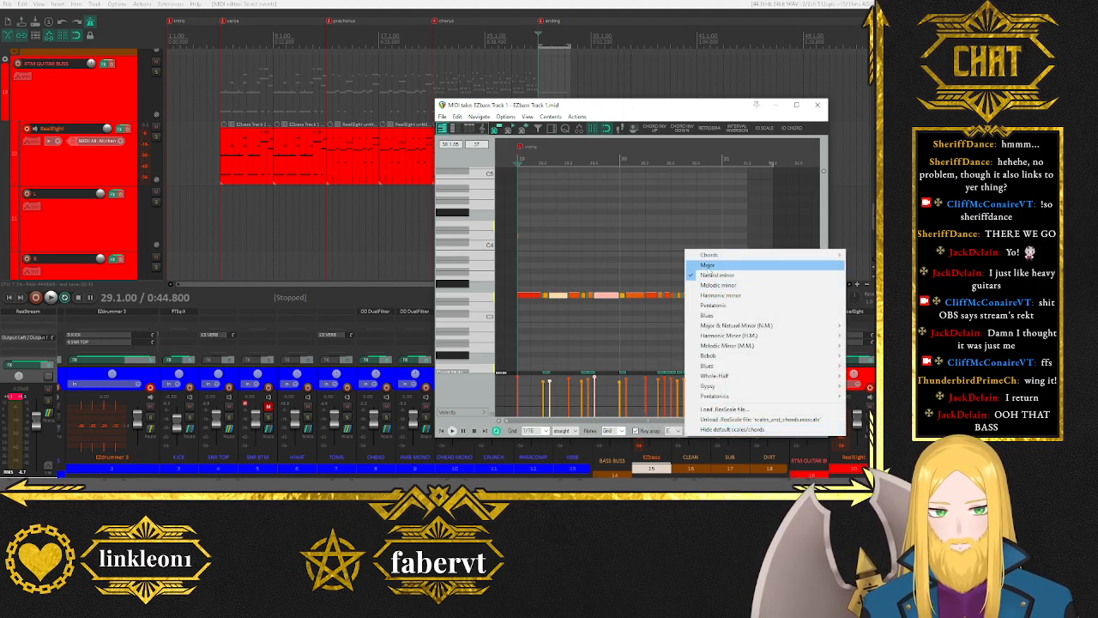
mouse_move(712, 255)
mouse_move(656, 397)
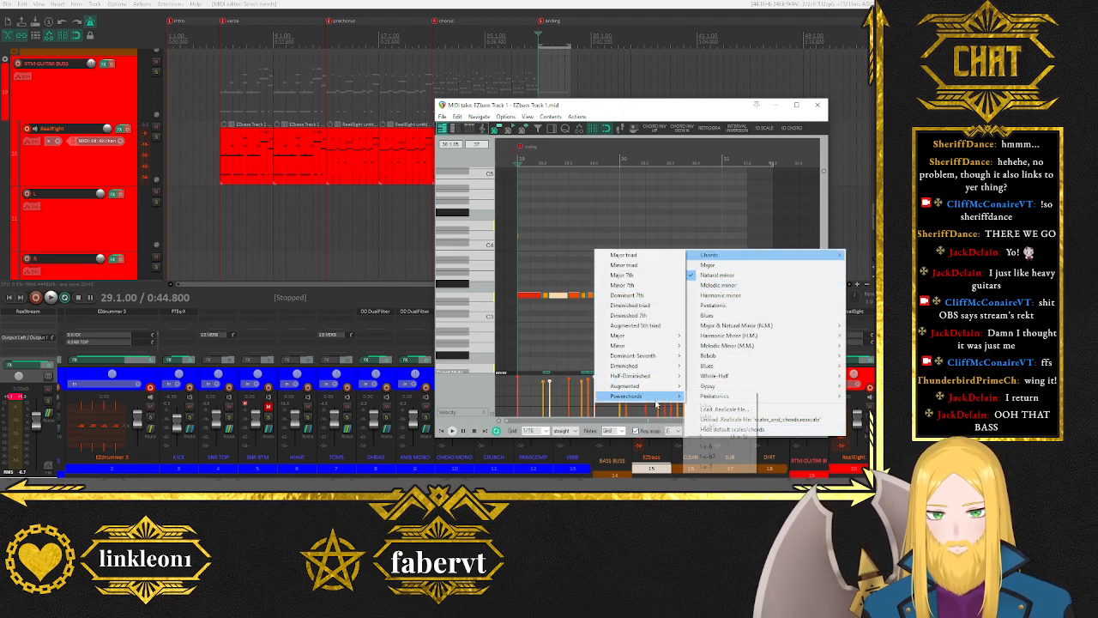
click(723, 438)
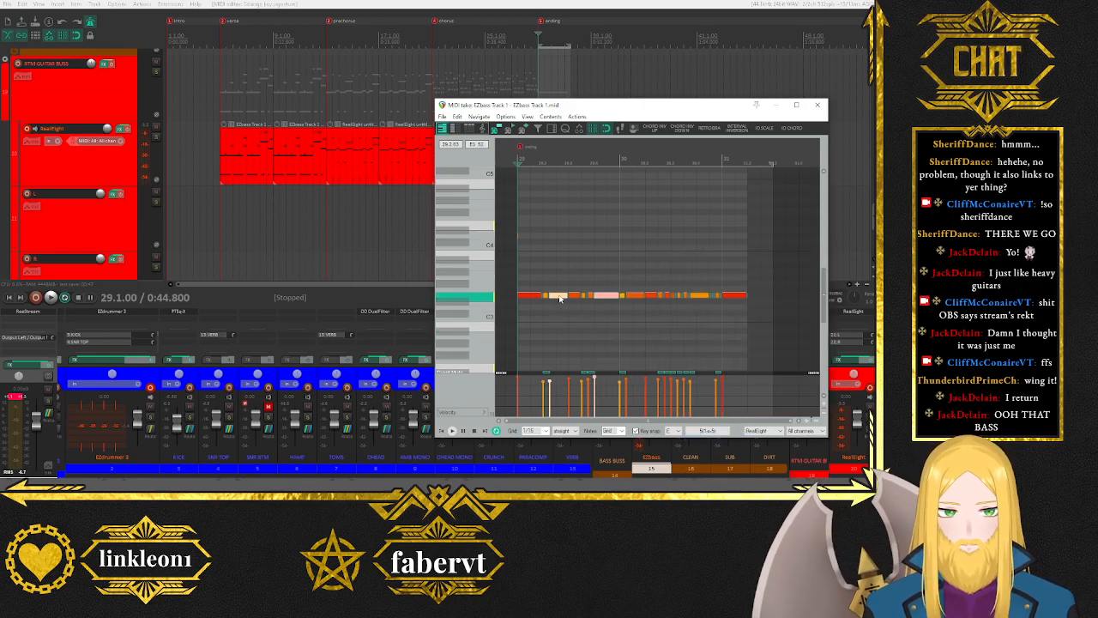
Copy the two selected sustained notes from E3 up to B3 and audition the ending riff.
drag(559, 298, 499, 219)
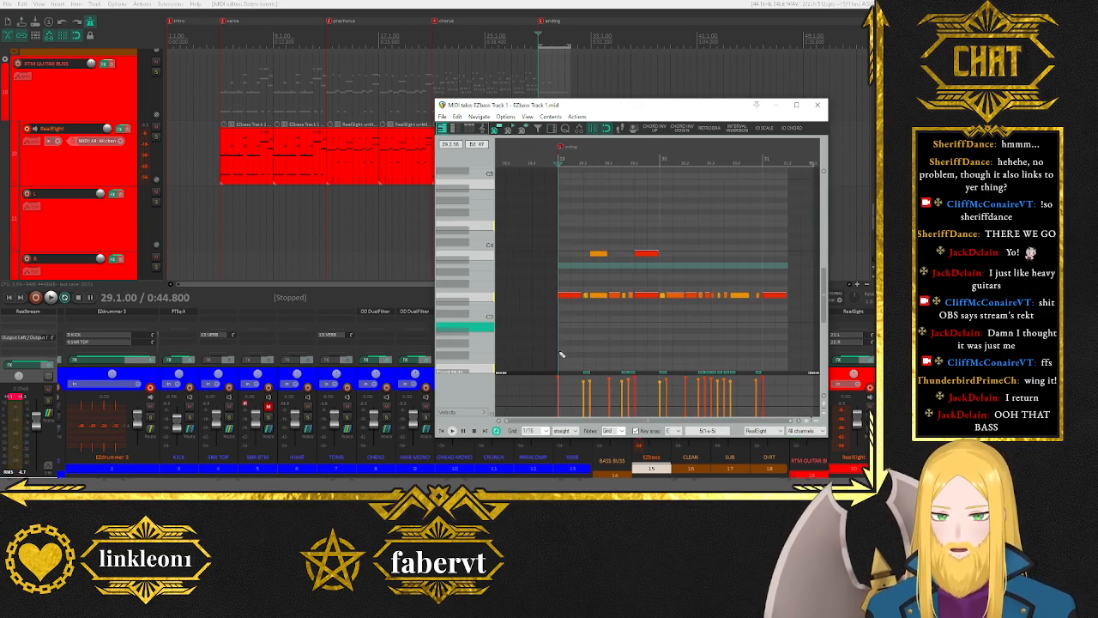
key(space)
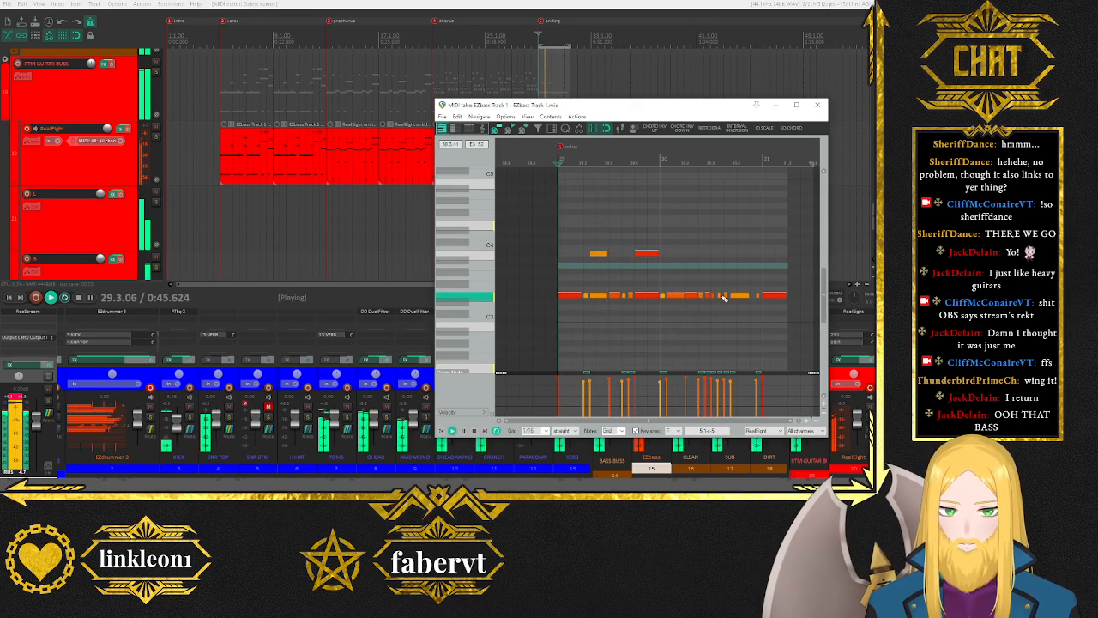
key(space)
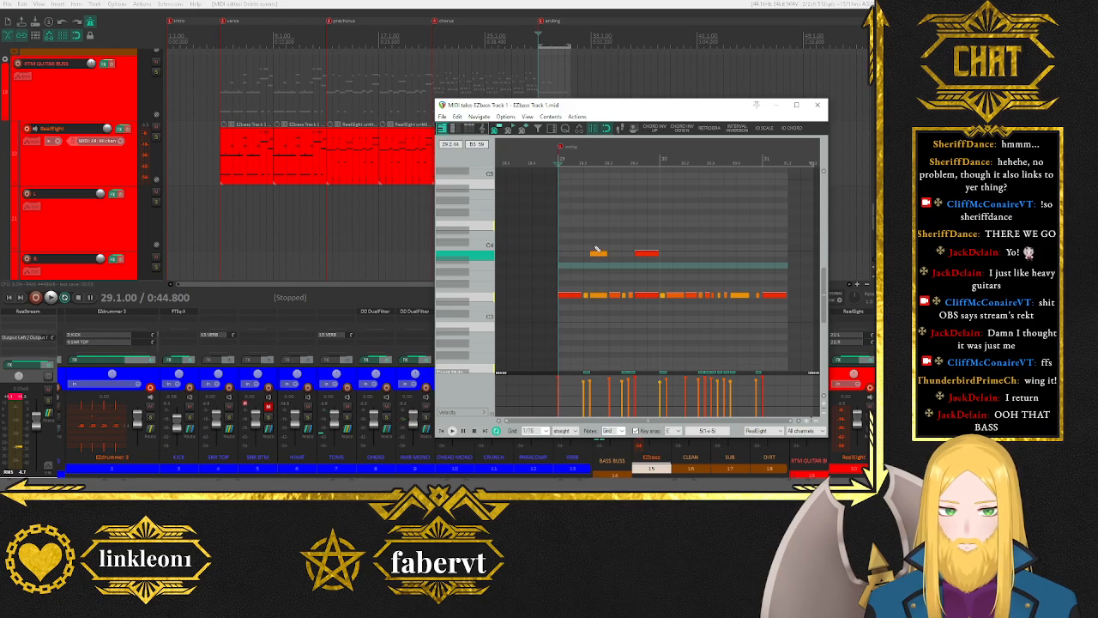
Check the two added B3 notes up close and audition the ending riff with them.
scroll(607, 277, up, 5)
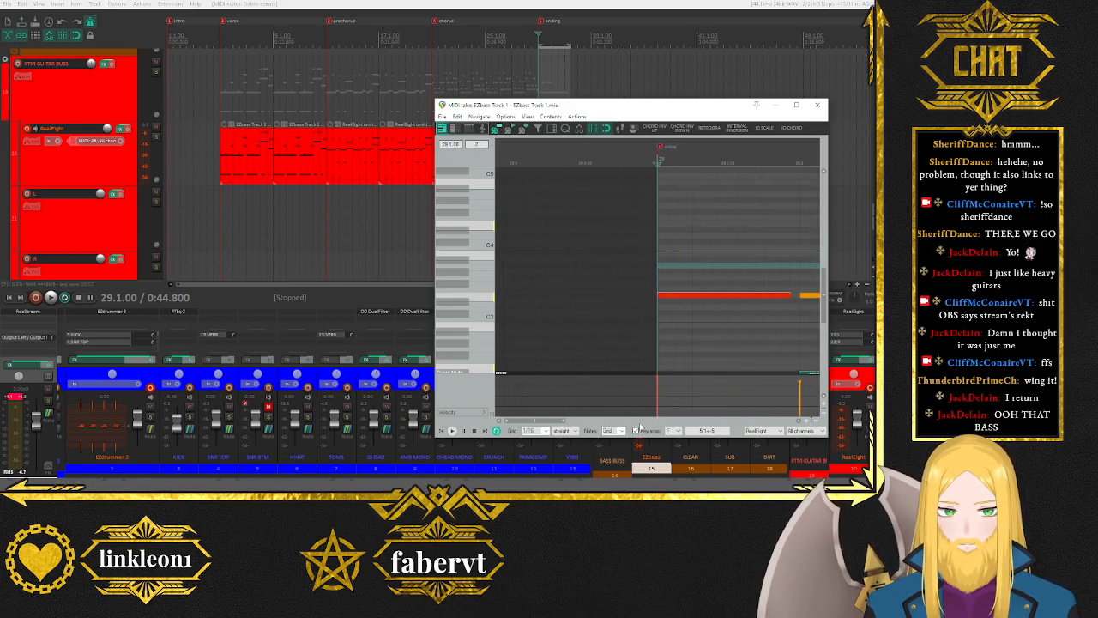
drag(541, 421, 556, 422)
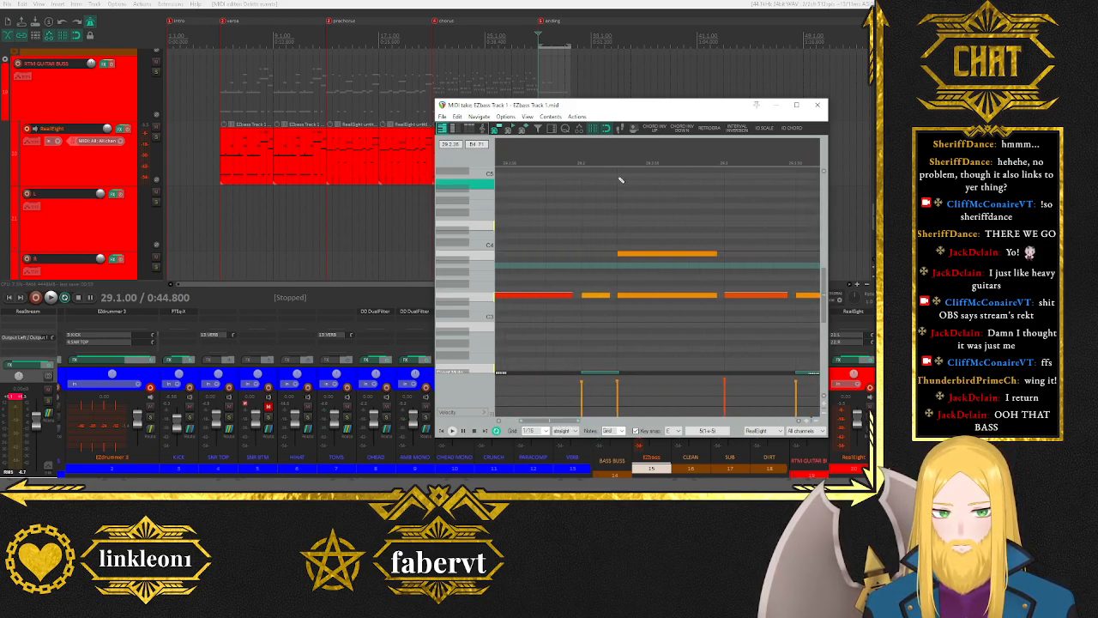
click(669, 254)
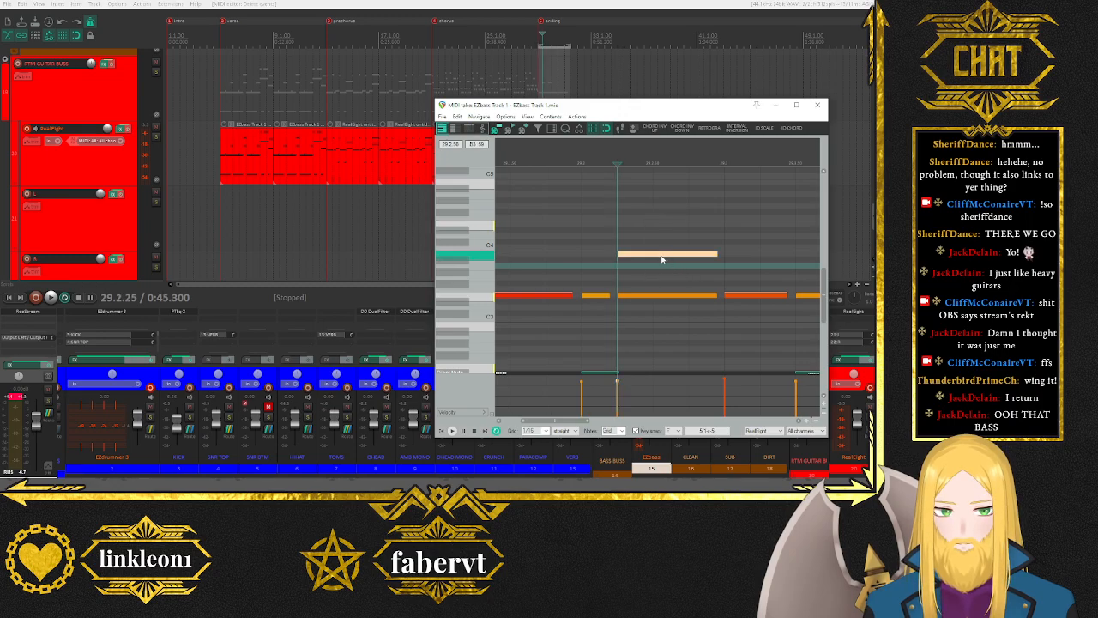
click(662, 258)
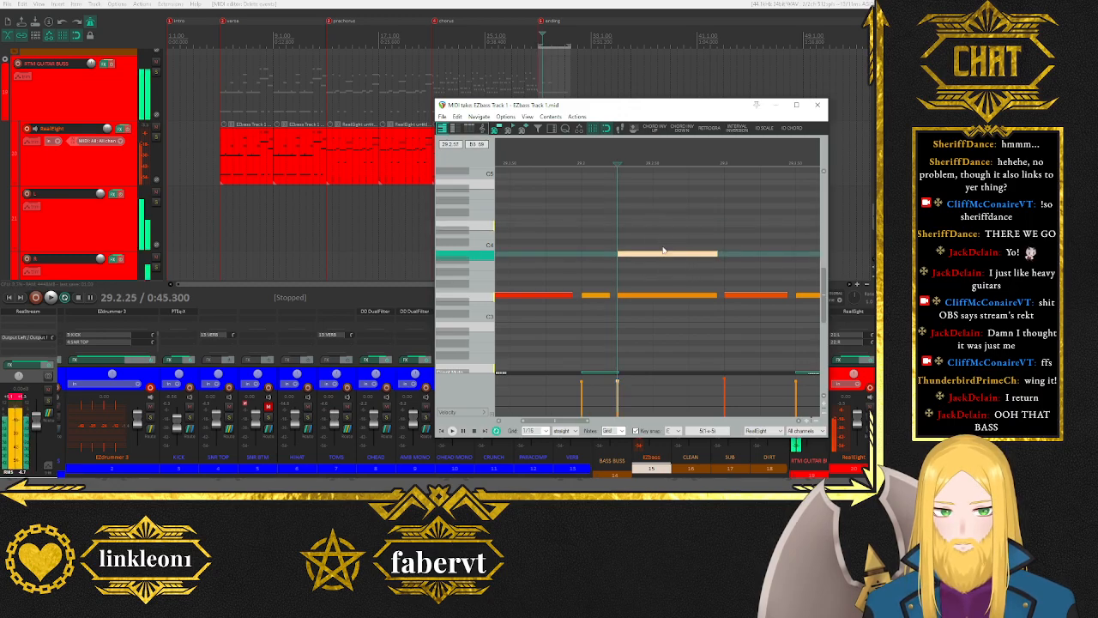
drag(576, 420, 626, 420)
drag(696, 220, 732, 297)
click(695, 256)
key(space)
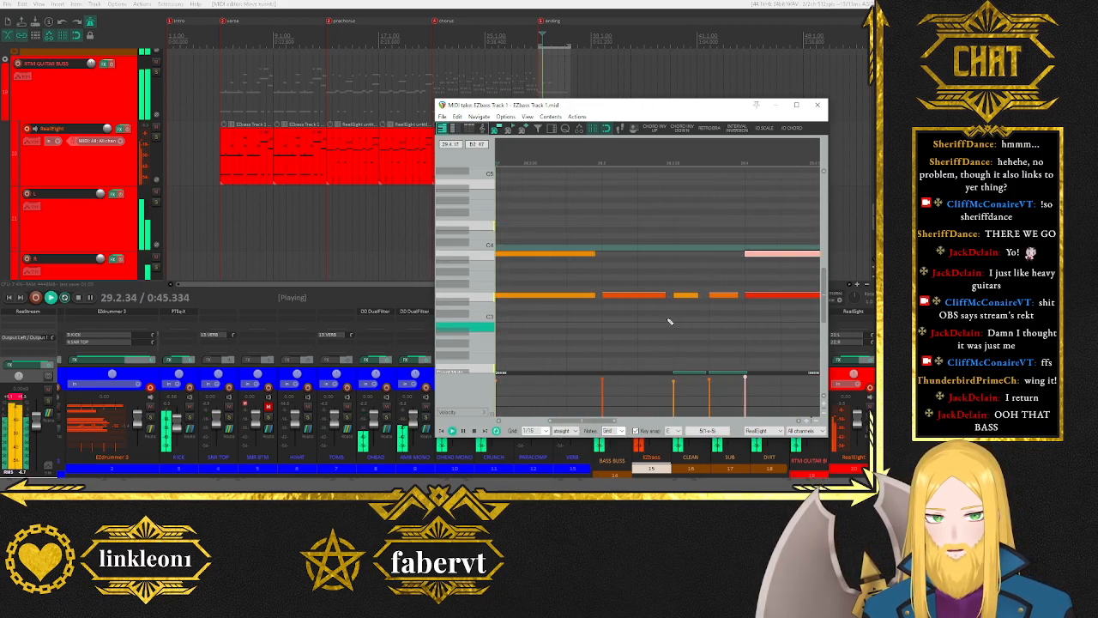
scroll(721, 317, down, 4)
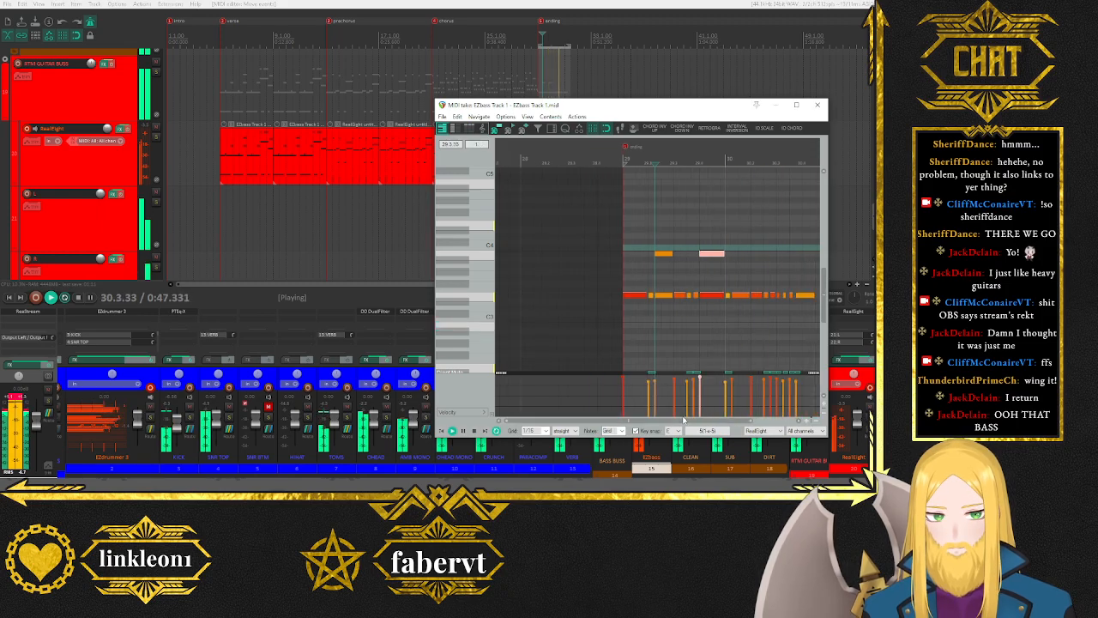
key(space)
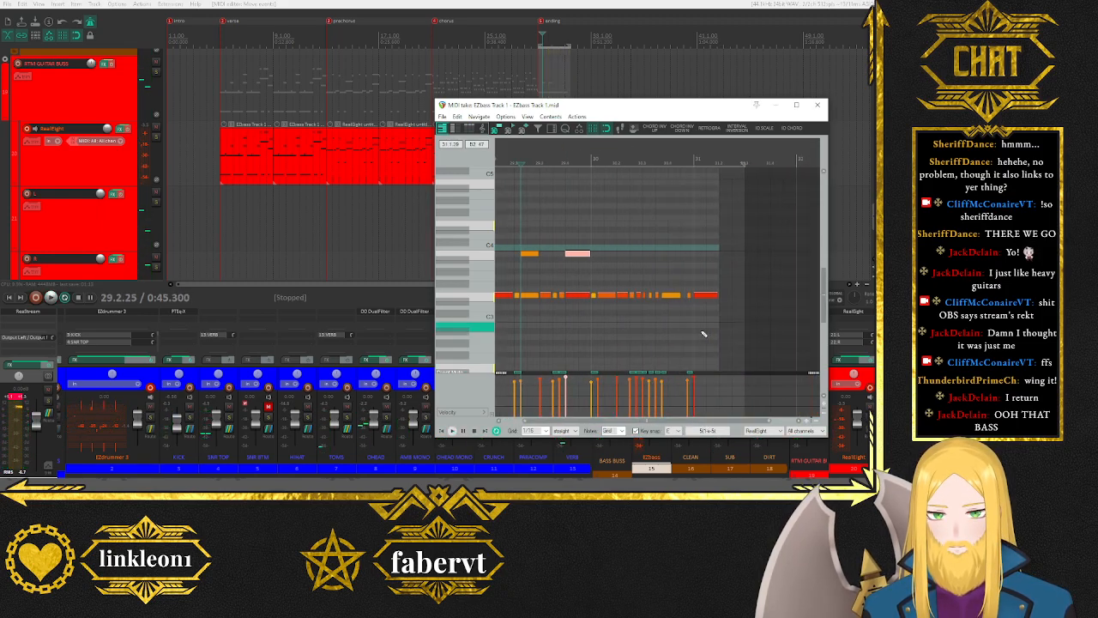
Replace the ending item on the RealEight track with a fresh copy of the bass track's ending item.
click(817, 104)
click(557, 168)
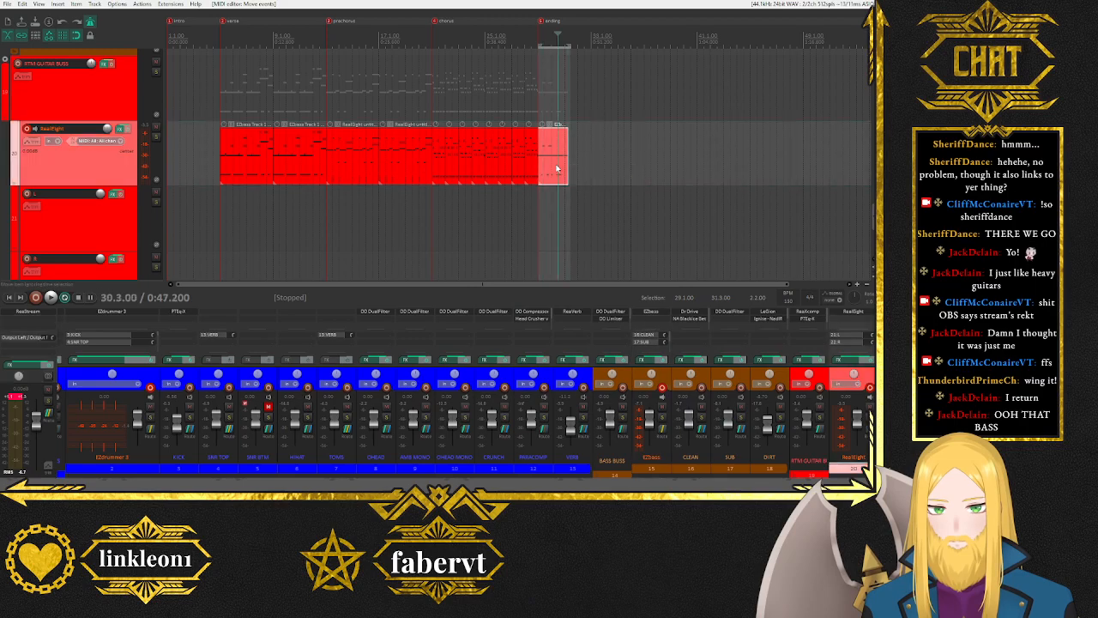
key(Delete)
scroll(129, 186, up, 6)
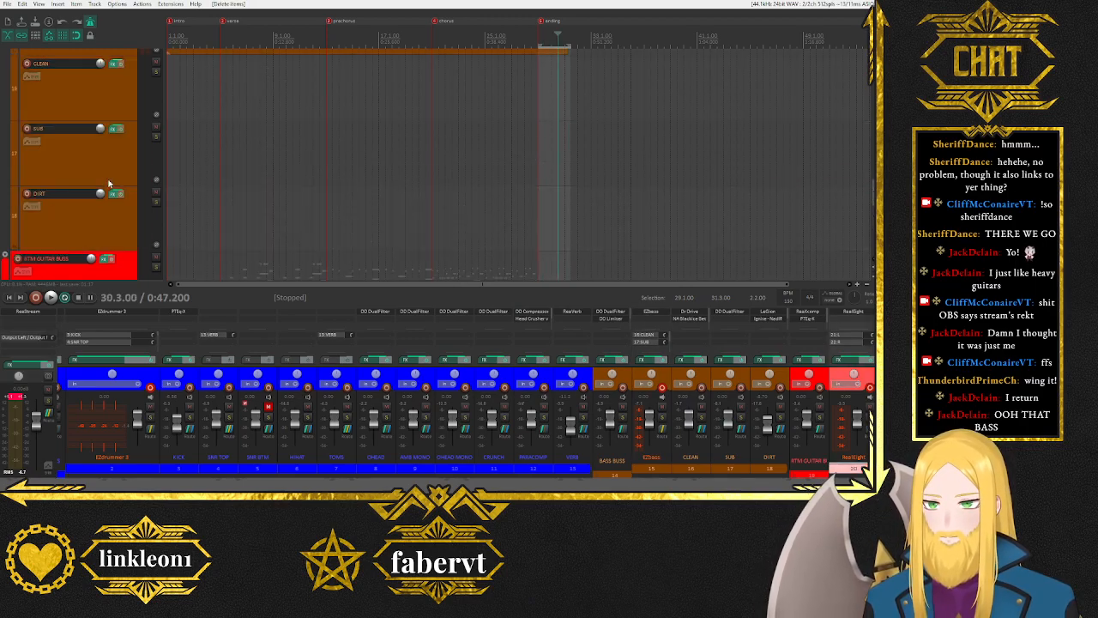
scroll(129, 186, down, 2)
drag(554, 161, 555, 110)
Quantize the position and note end of all notes in the ending item to the grid at 100% strength, fixing overlaps.
double_click(551, 90)
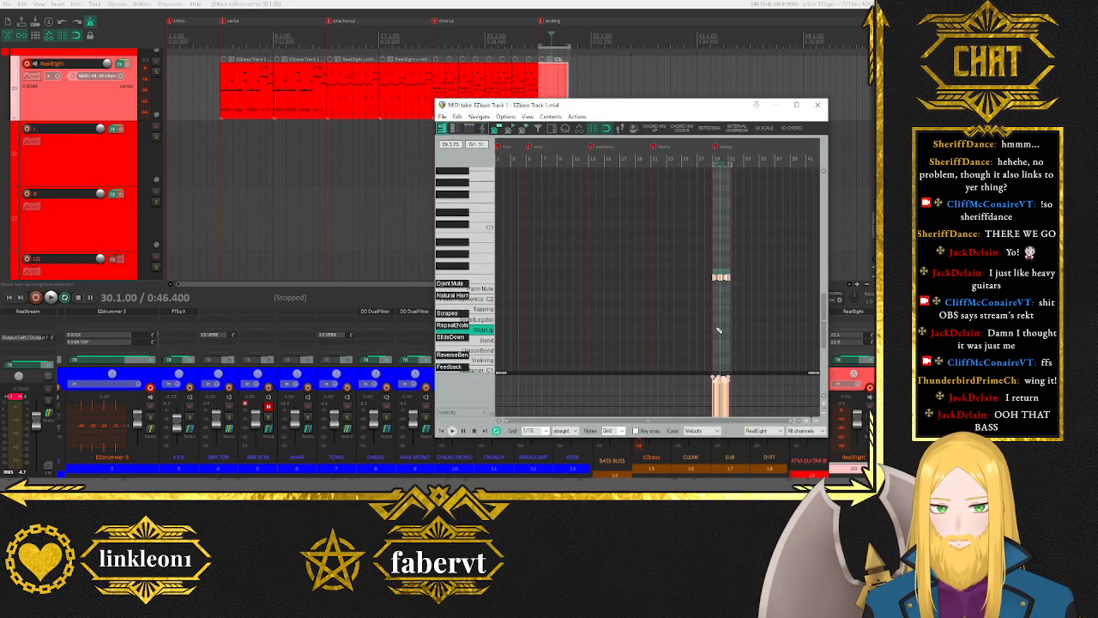
scroll(721, 330, up, 5)
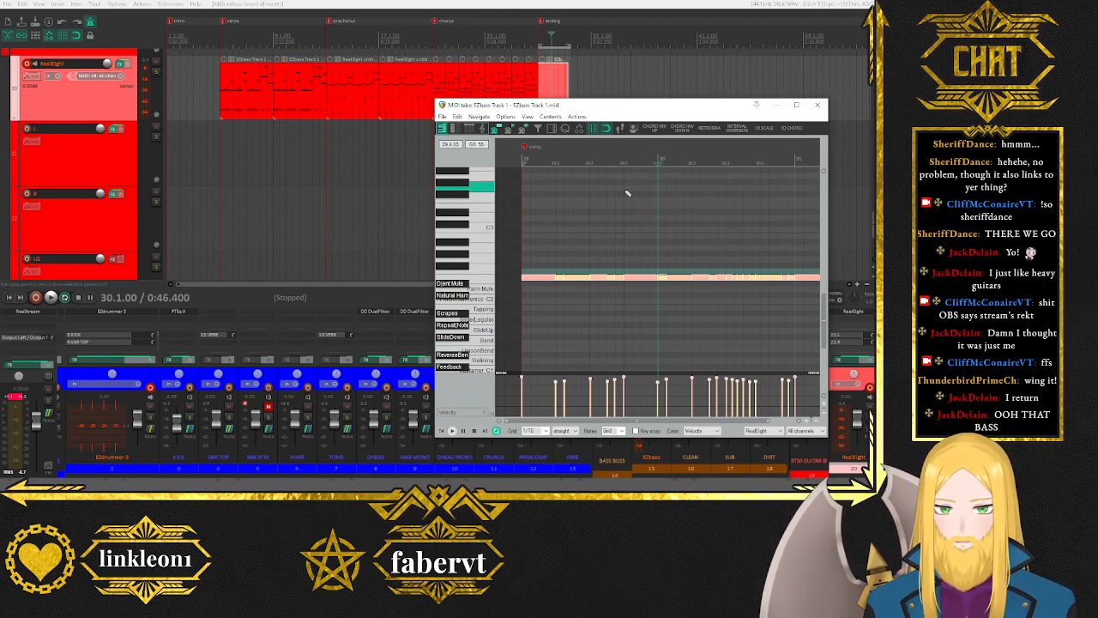
key(q)
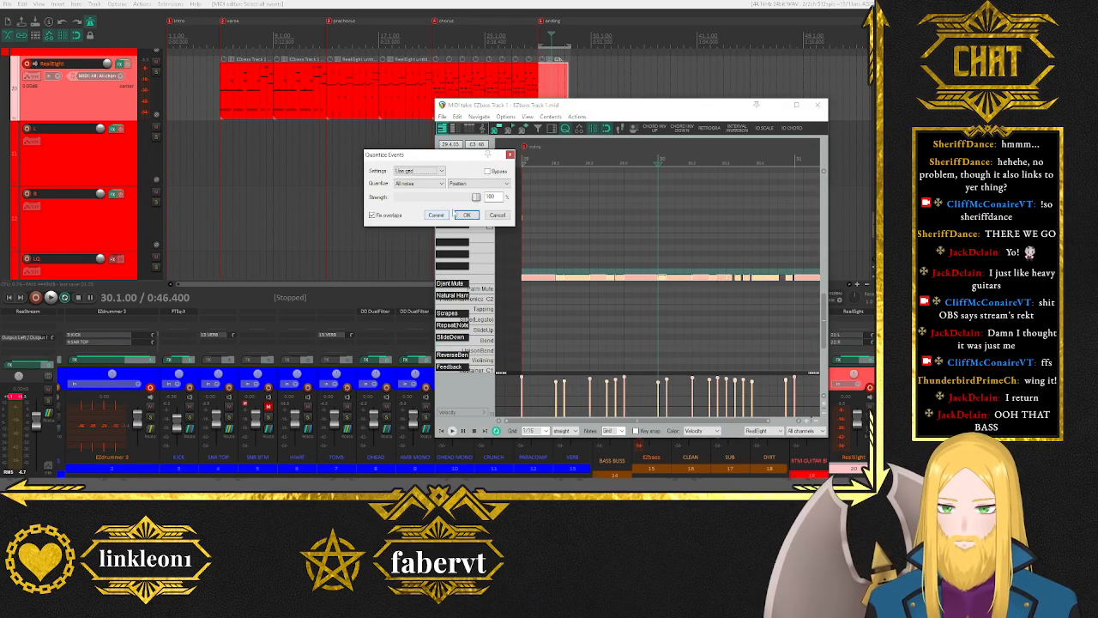
click(433, 185)
click(433, 185)
click(492, 185)
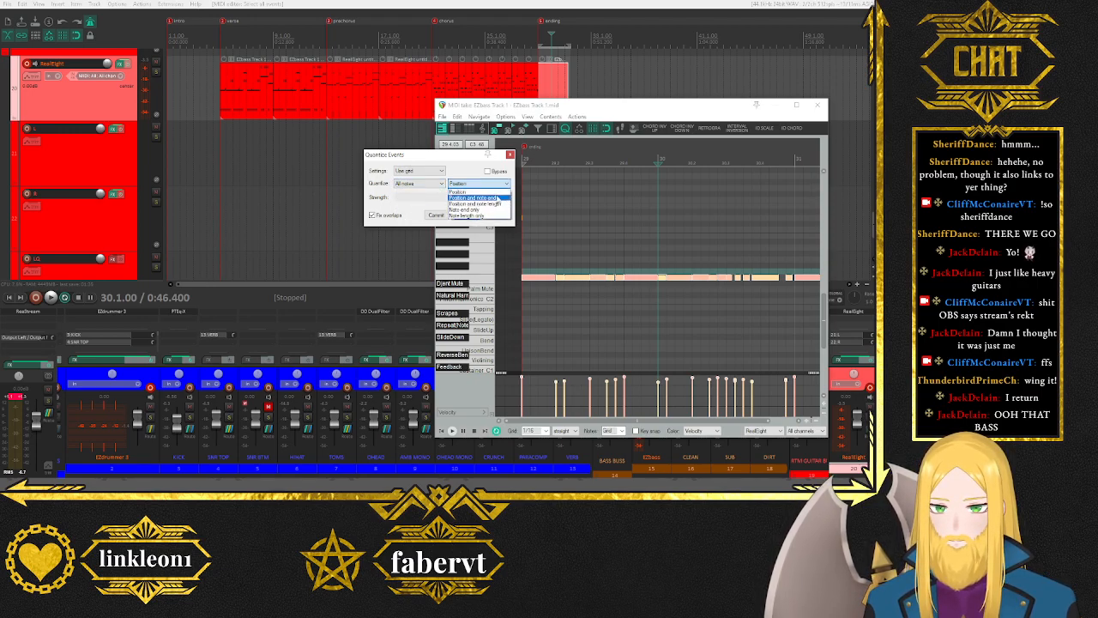
click(474, 198)
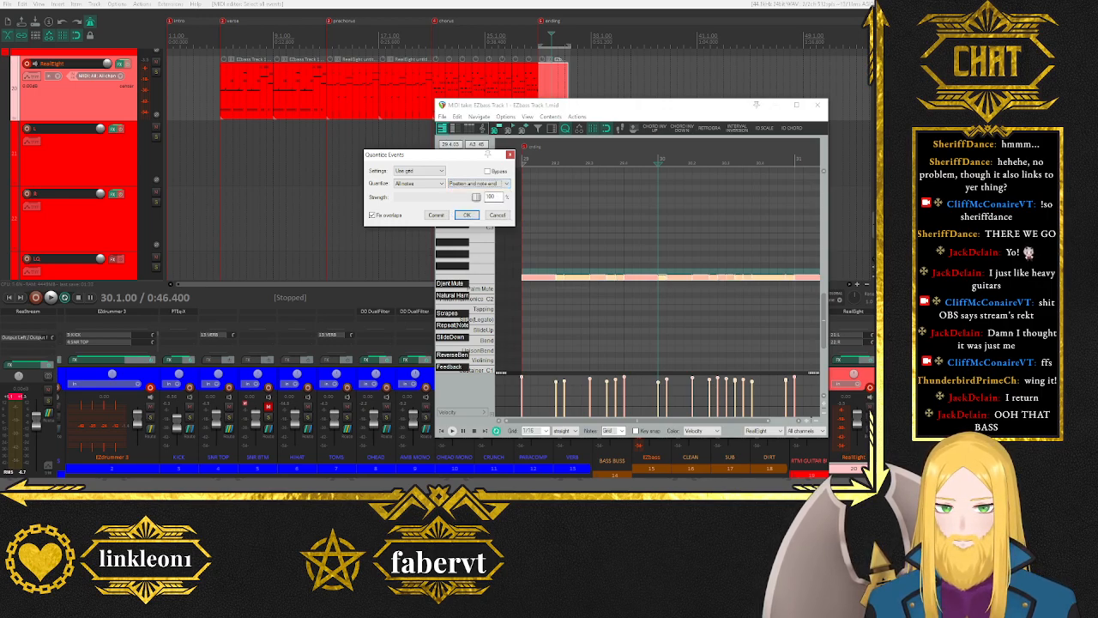
click(470, 216)
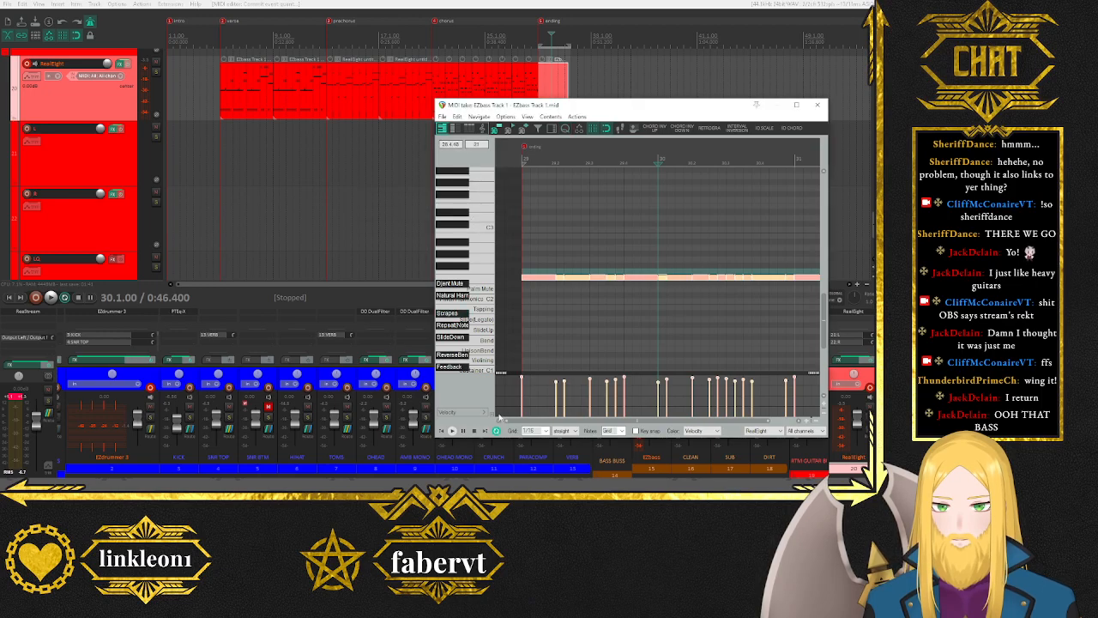
Transpose the ending riff's selected notes up one octave to E3 and audition the result.
click(443, 433)
key(space)
key(space)
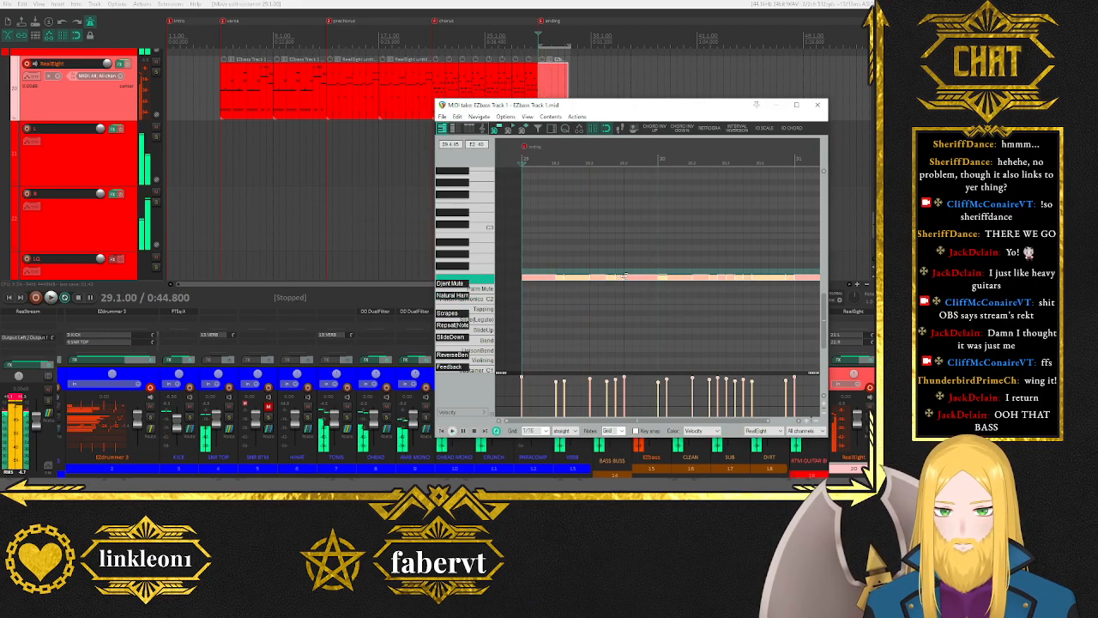
key(ctrl+t)
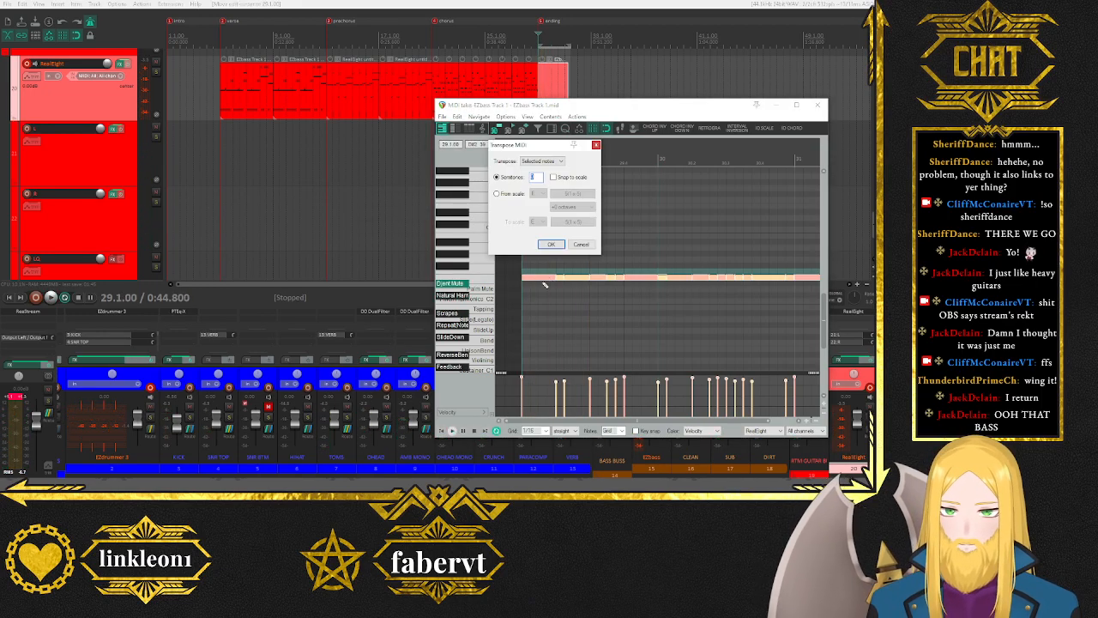
key(Return)
key(space)
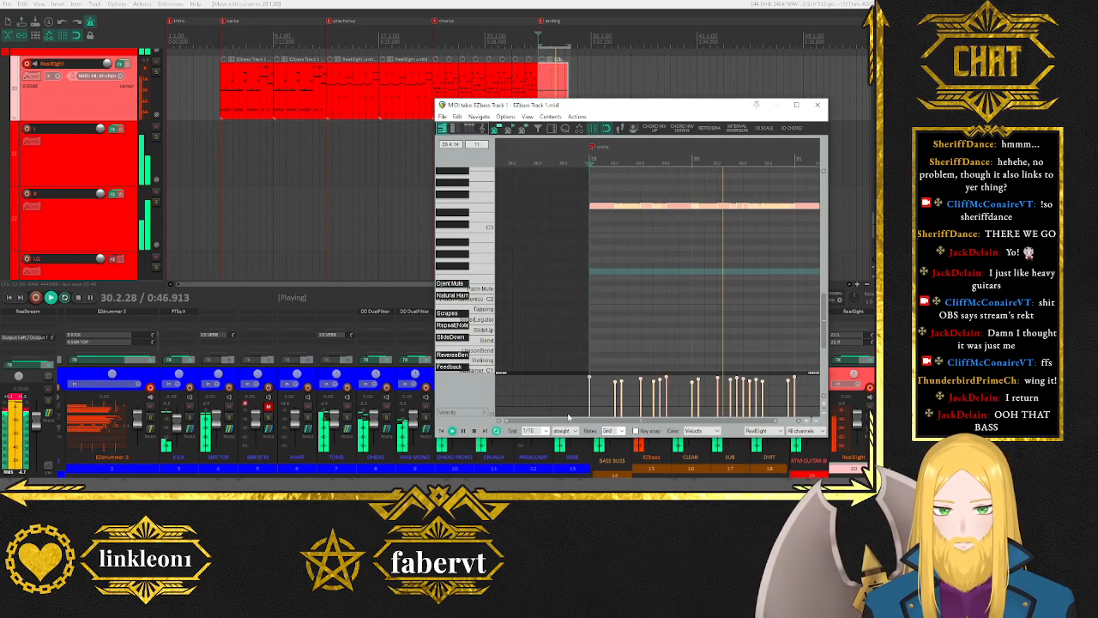
scroll(582, 424, down, 2)
key(space)
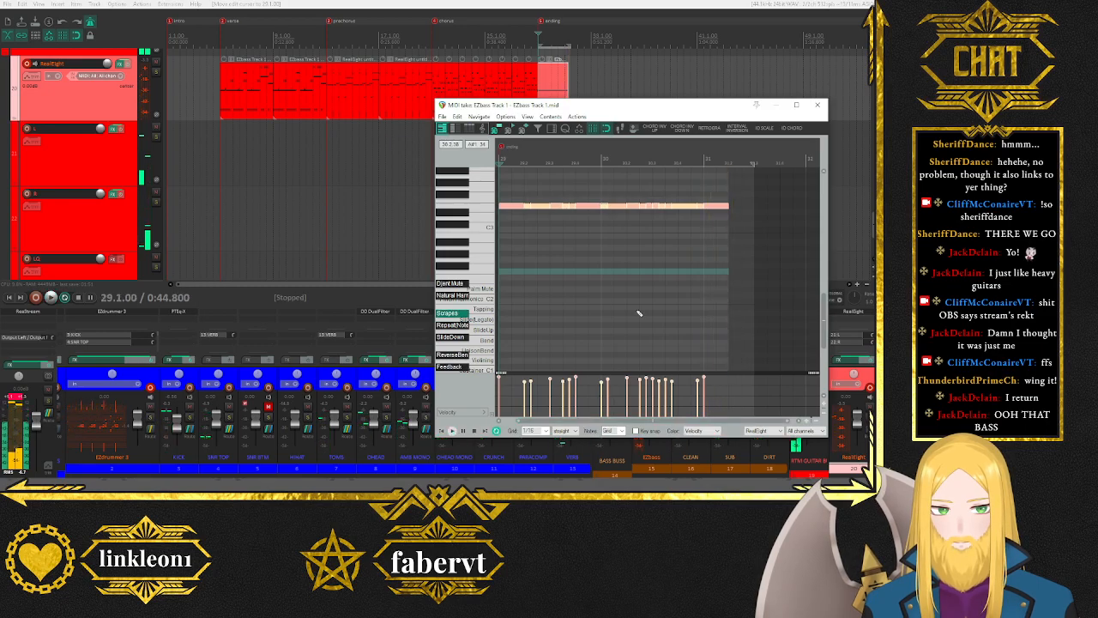
Copy the short hits in bar 29 and at the start of bar 30 down to the Palm Mute keyswitch and audition them.
drag(638, 421, 615, 422)
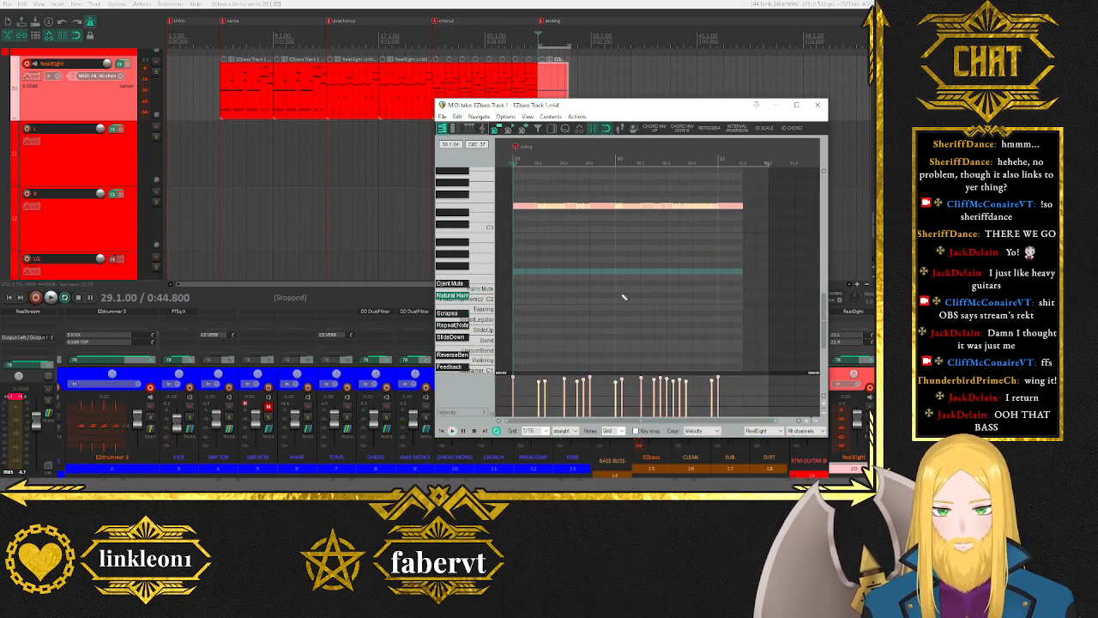
click(541, 206)
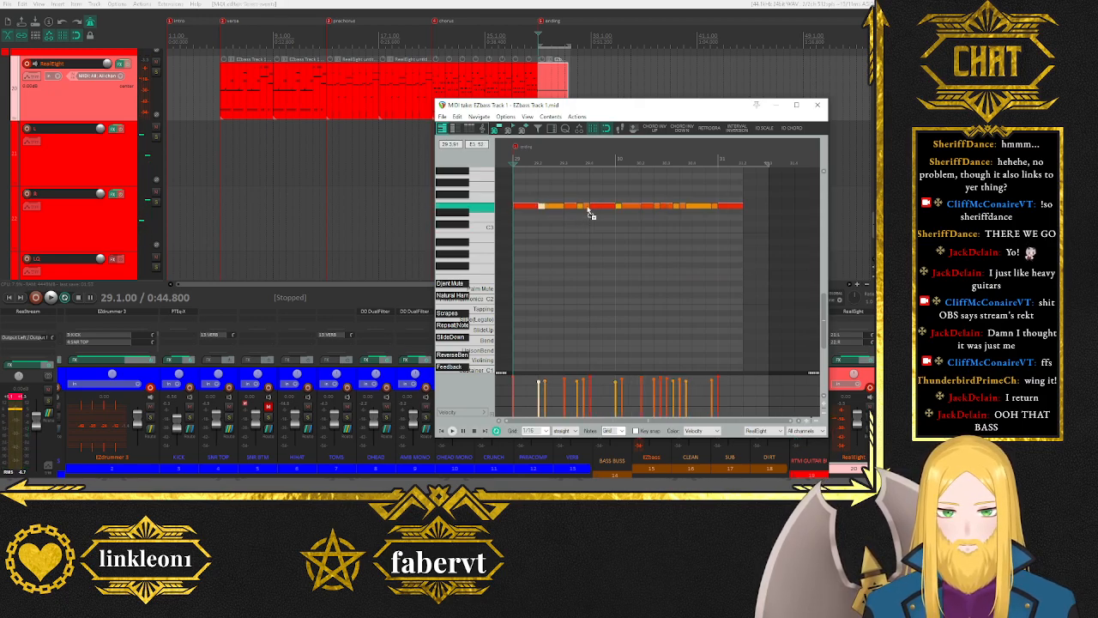
ctrl+click(617, 207)
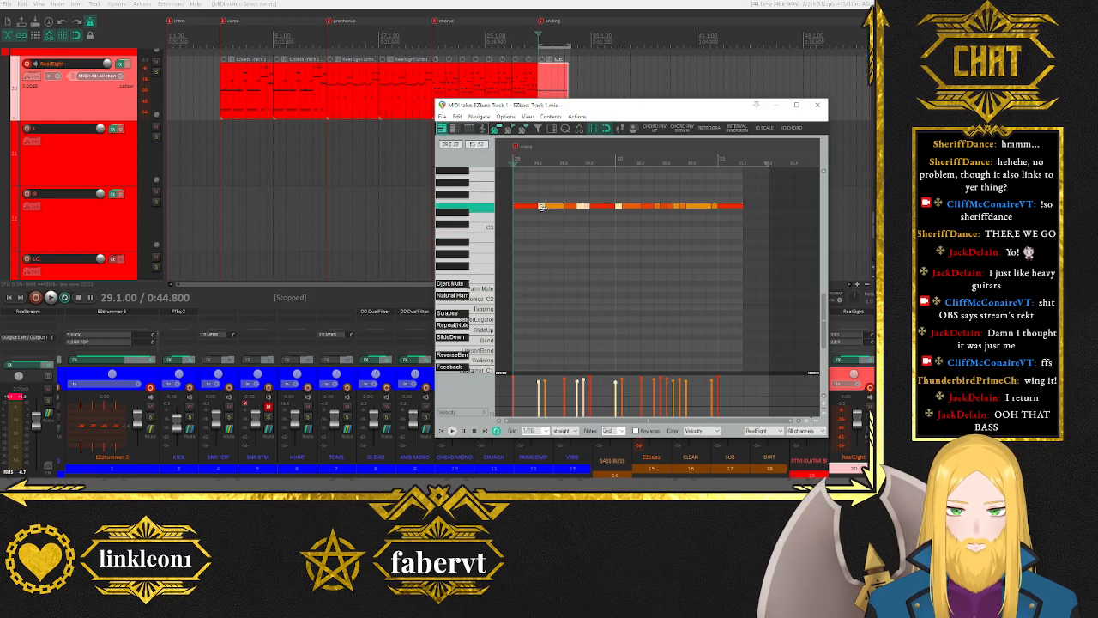
key(space)
drag(542, 210, 549, 292)
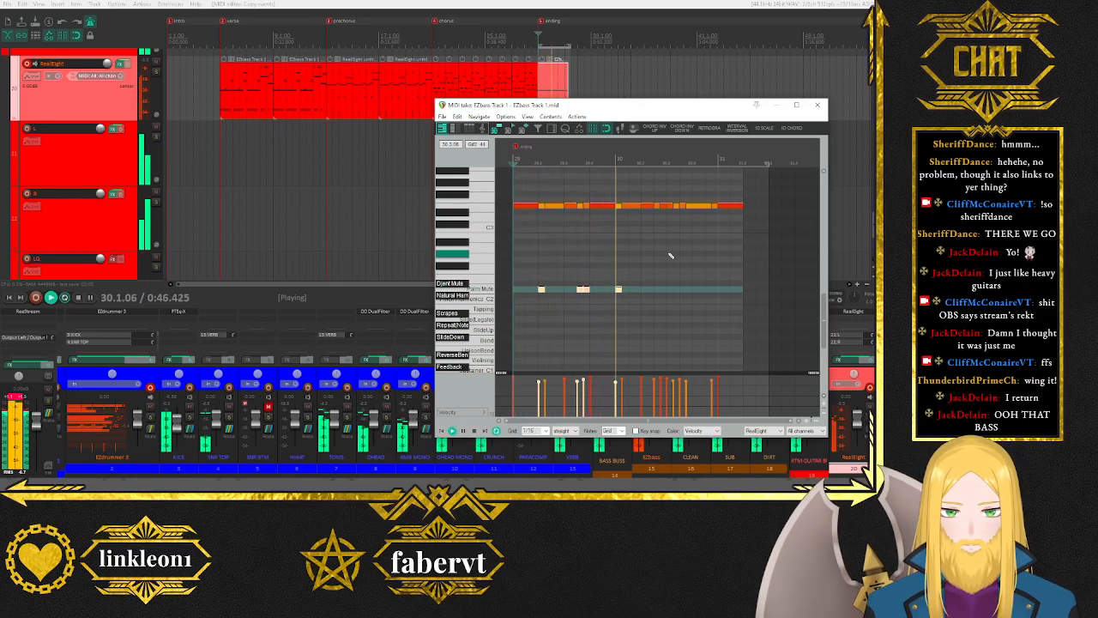
key(space)
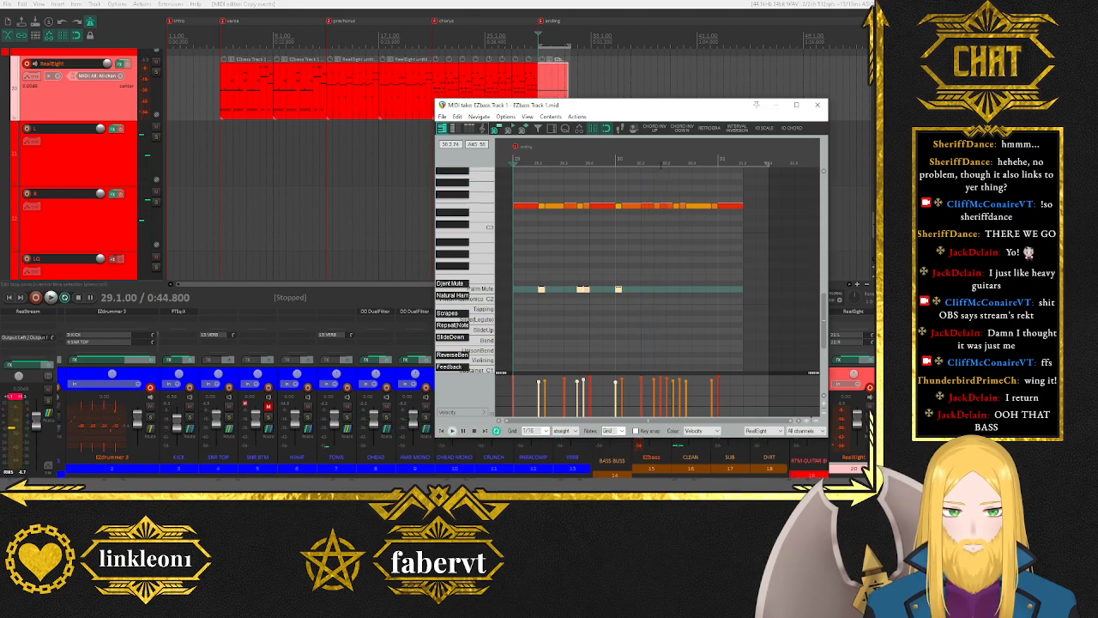
Copy the short hits in the second half of bar 30 to the Palm Mute keyswitch and delete the stray copies below it.
drag(662, 202, 669, 291)
scroll(455, 356, down, 2)
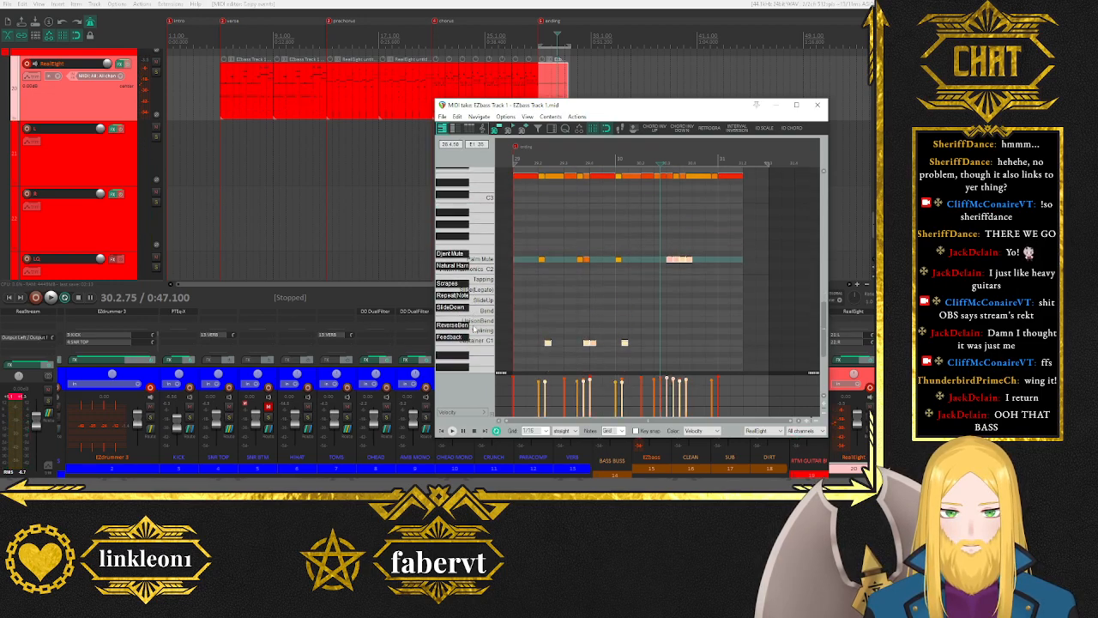
drag(535, 321, 646, 347)
key(Delete)
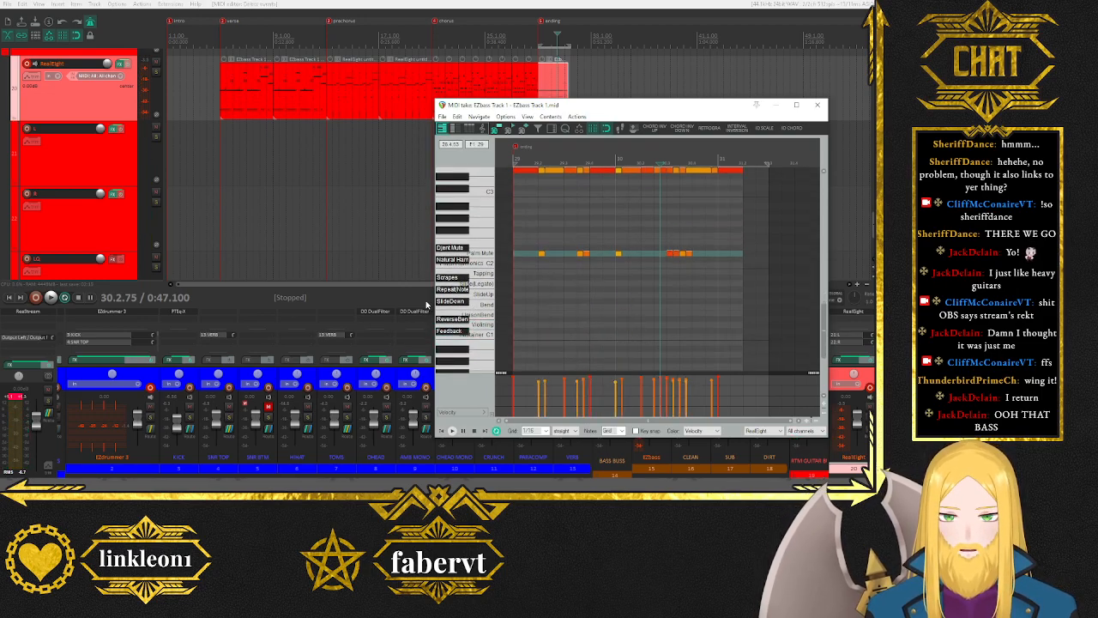
Audition the palm-muted ending riff from the start of bar 29.
scroll(477, 369, up, 3)
click(444, 432)
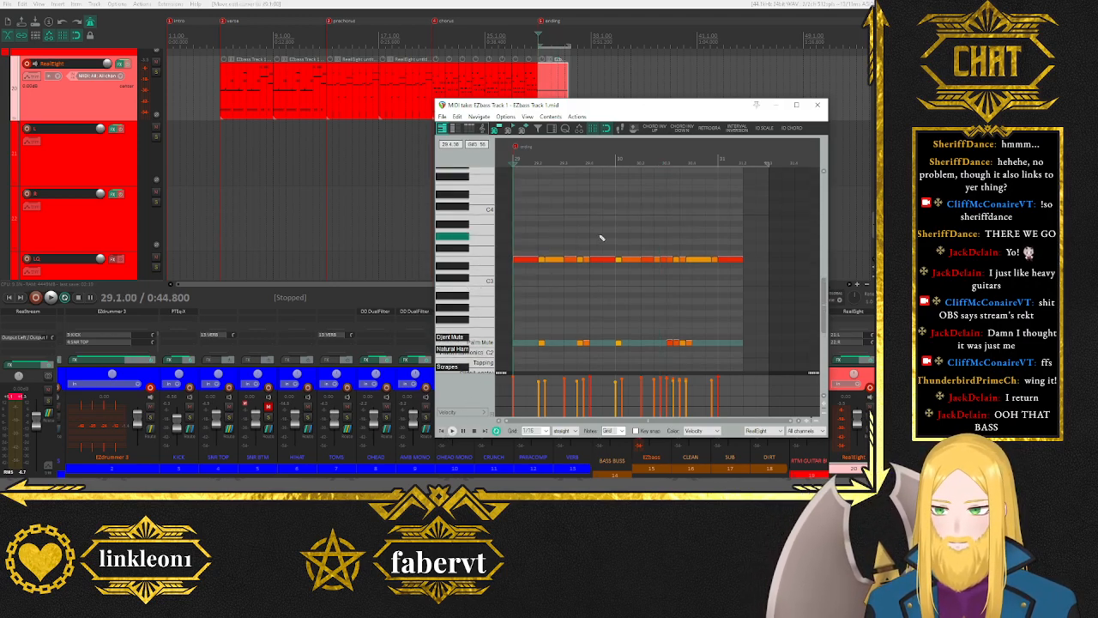
key(space)
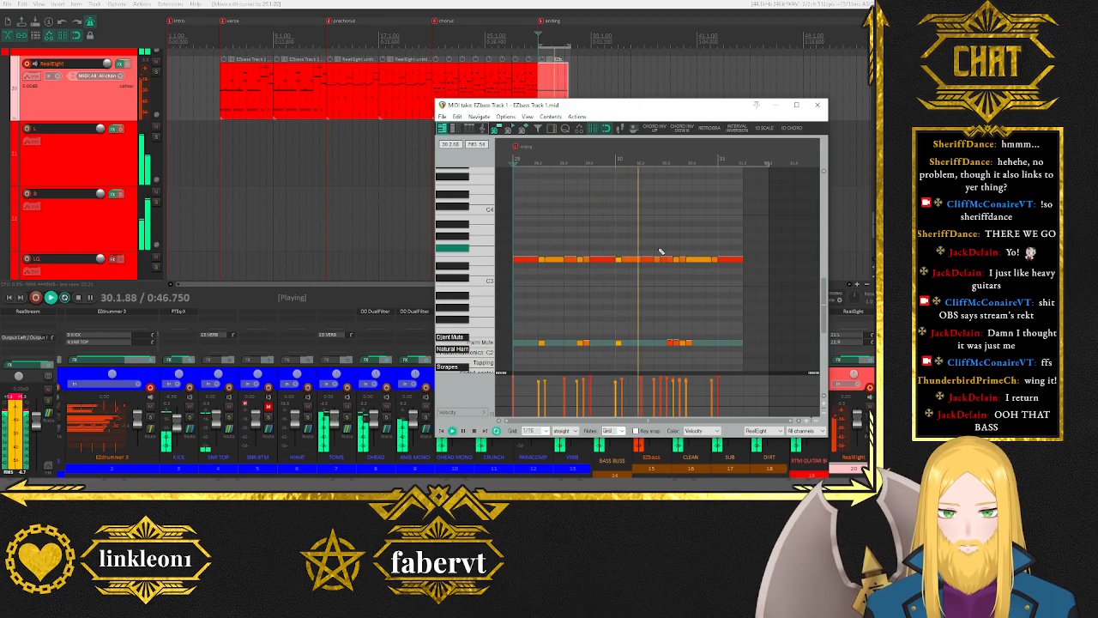
Copy the Palm Mute keyswitch note in the second half of bar 30 to 30.2.50 and audition the riff.
key(space)
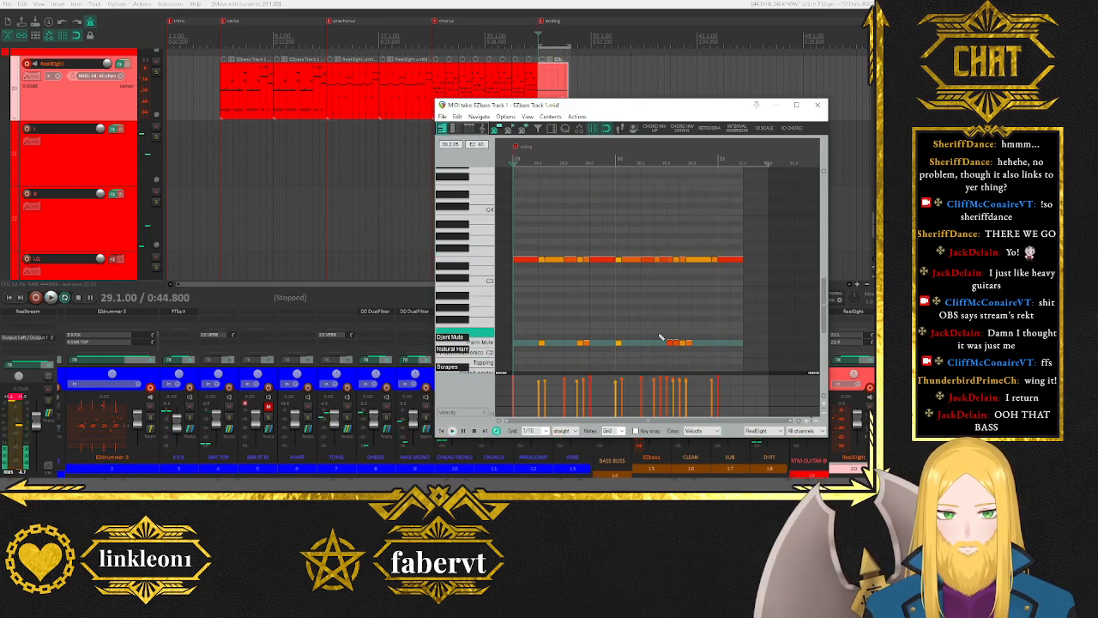
click(665, 344)
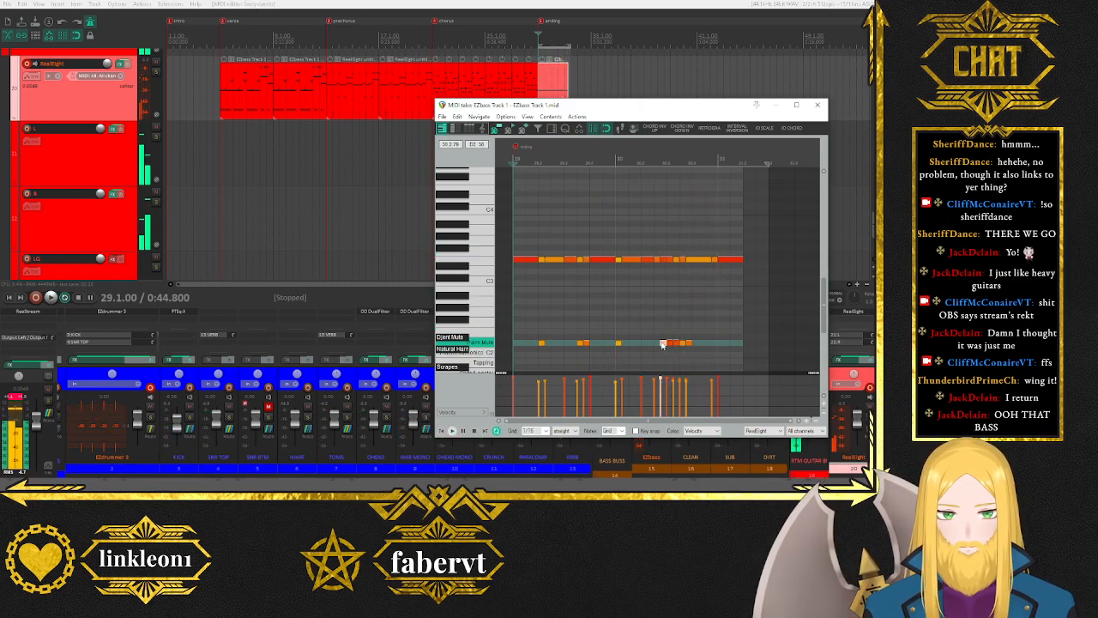
key(ctrl+c)
click(653, 161)
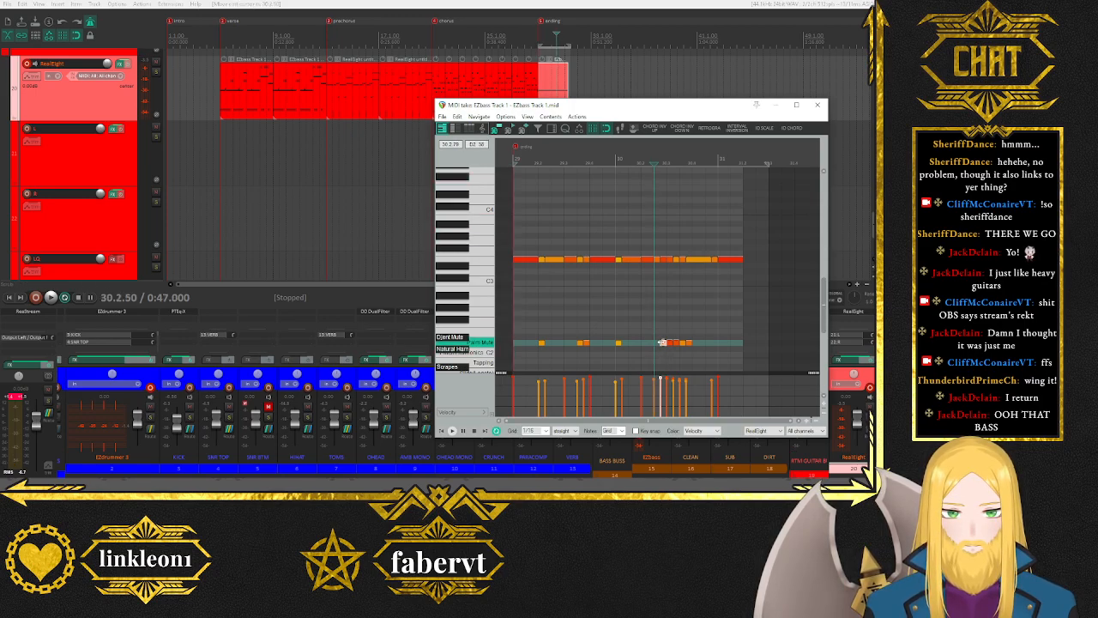
key(ctrl+v)
click(452, 430)
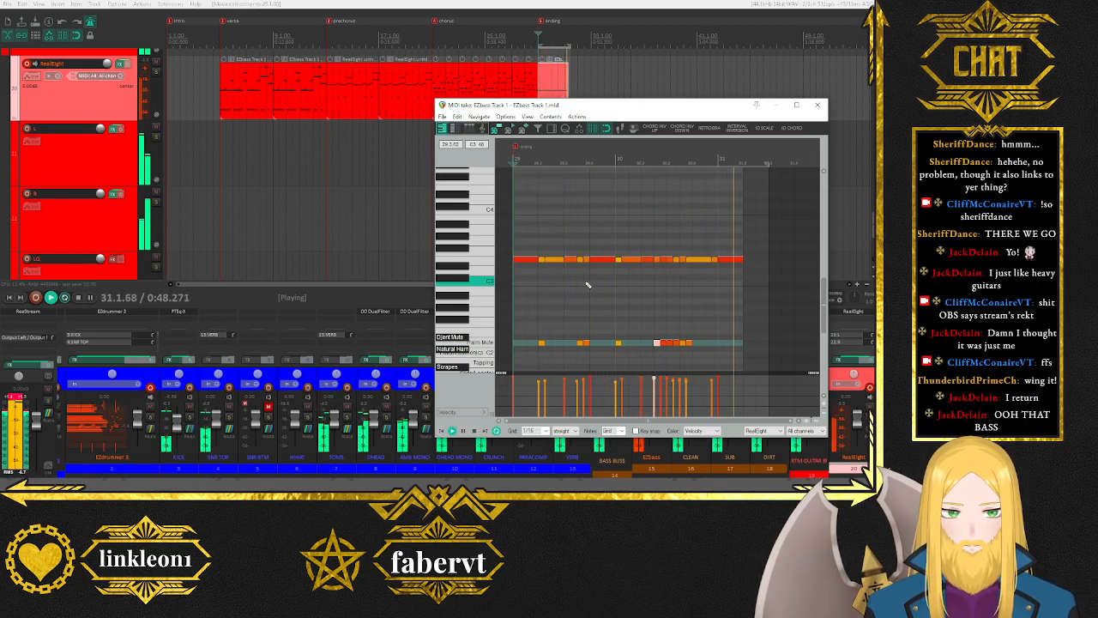
key(space)
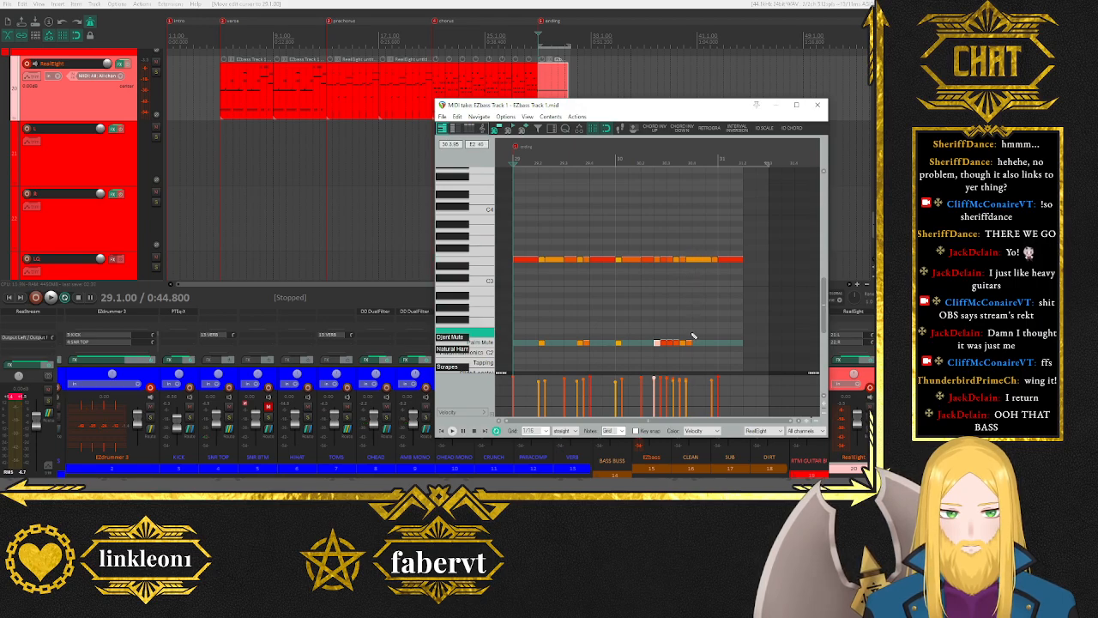
Split the long E3 note near the end of bar 30 at 30.4.00 and 30.4.50 and audition the result.
click(695, 260)
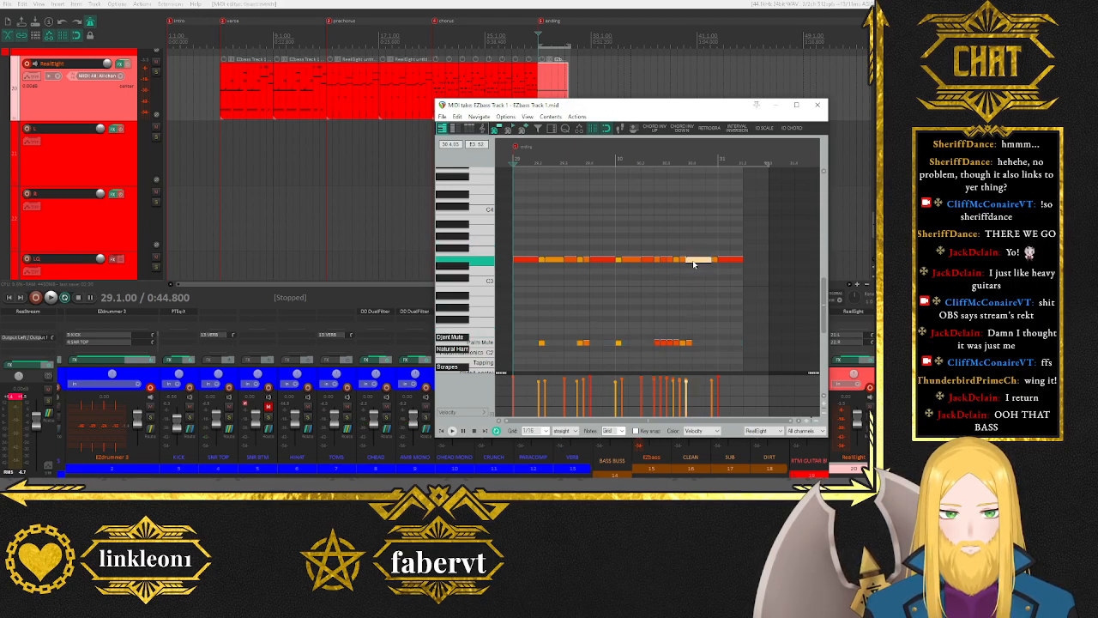
click(682, 164)
click(691, 164)
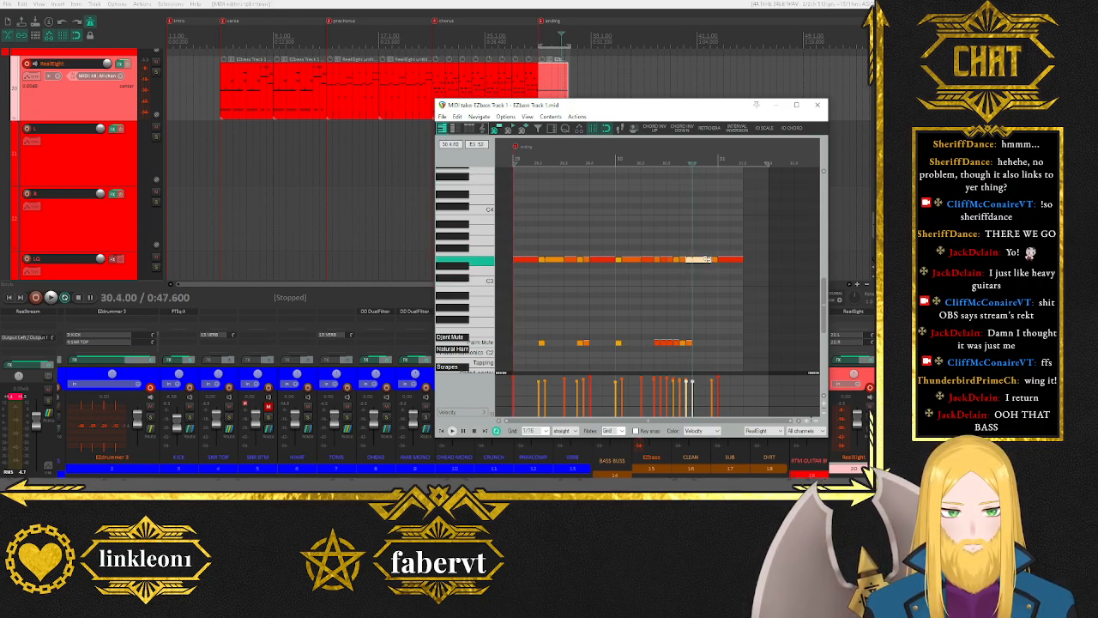
click(705, 164)
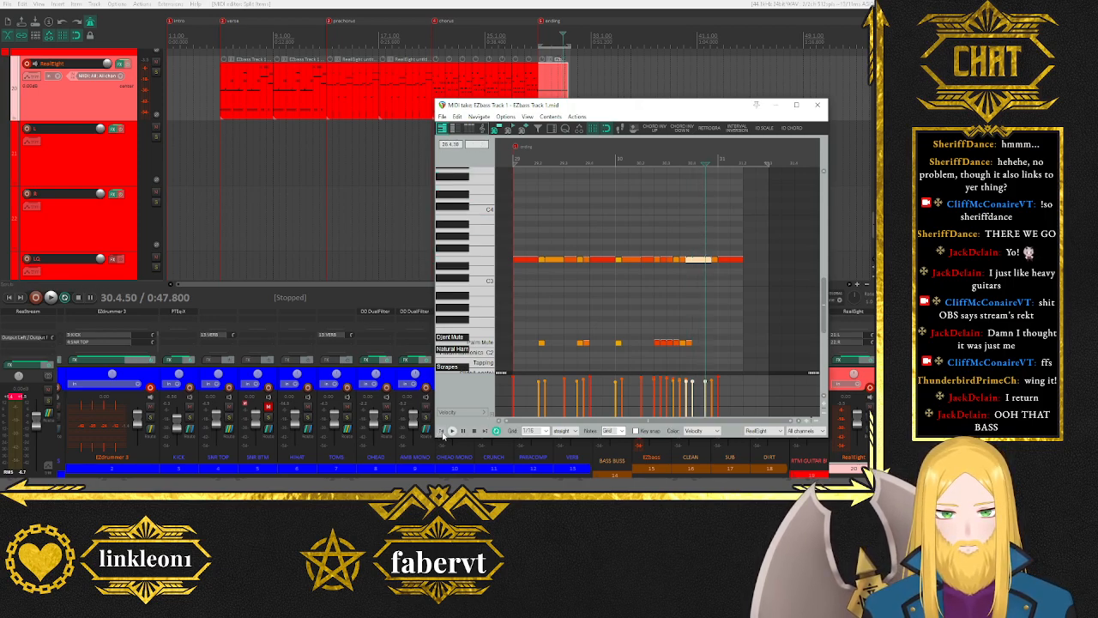
click(441, 433)
key(space)
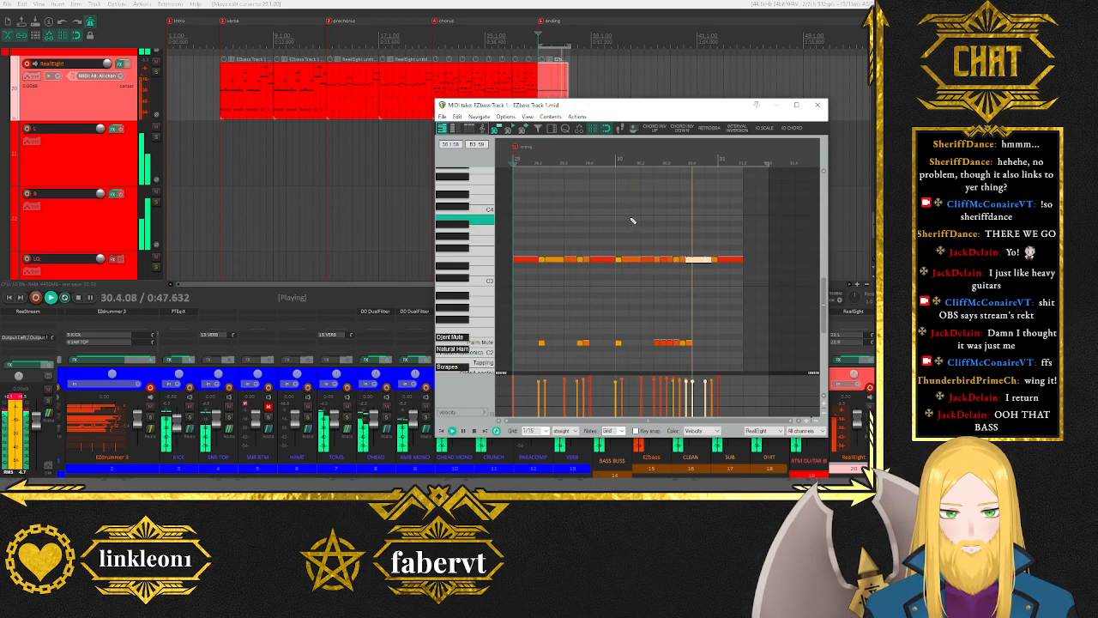
key(space)
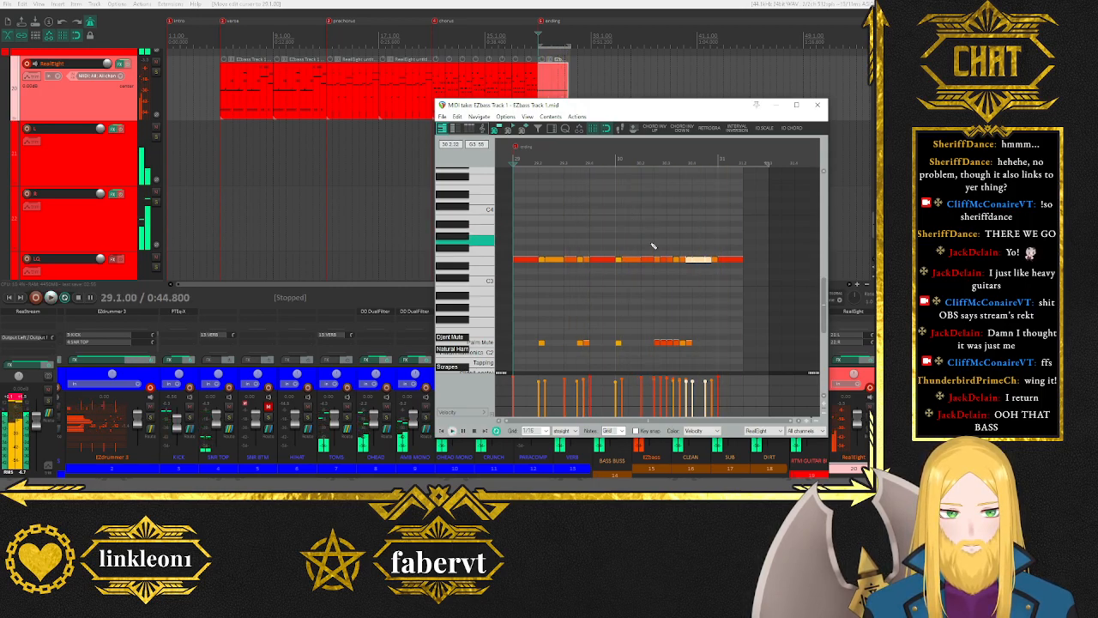
Copy the two short hits at the end of bar 30 down to the Palm Mute keyswitch and audition them.
click(711, 259)
drag(710, 260, 711, 345)
key(space)
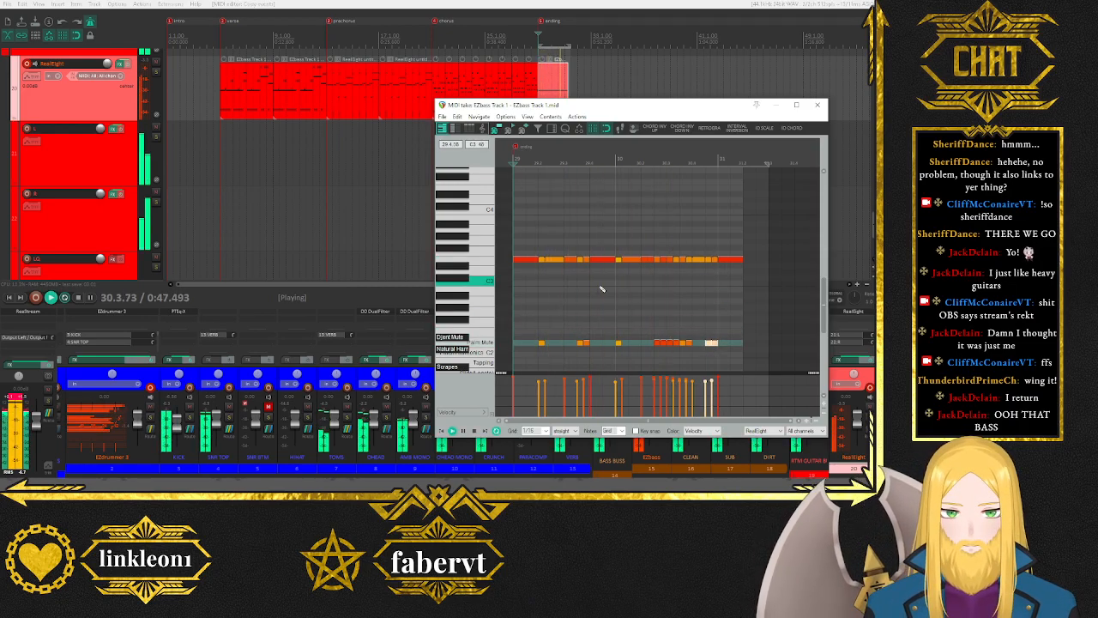
Copy the riff's sustained E3 notes up to B3 with key snap enabled, and copy the final note up to E4.
click(522, 264)
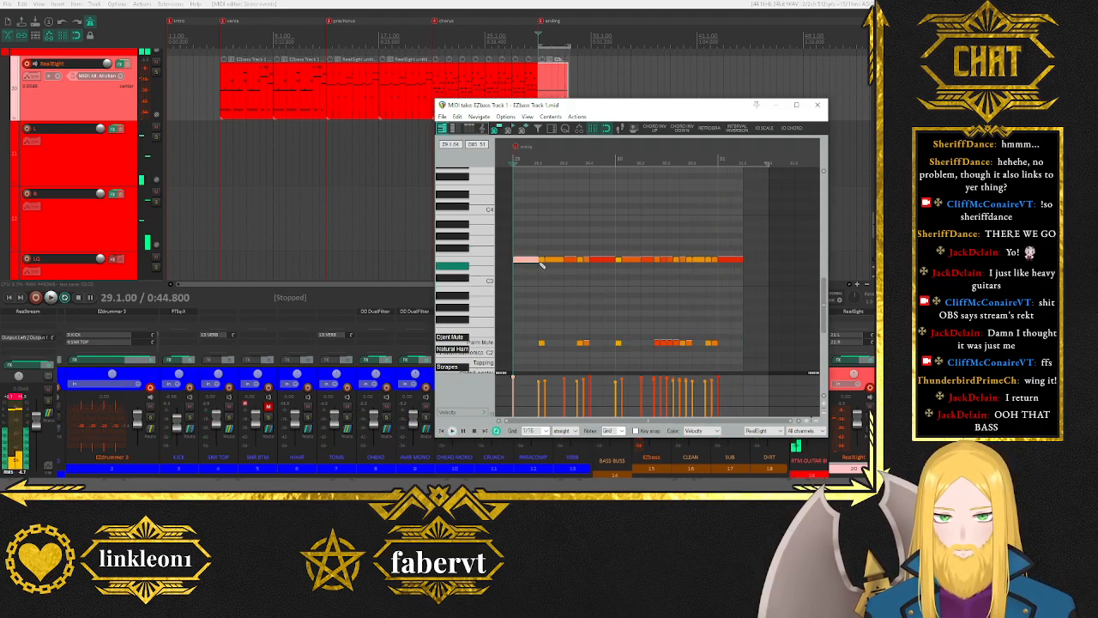
ctrl+click(559, 263)
ctrl+click(571, 262)
ctrl+click(603, 262)
ctrl+click(636, 261)
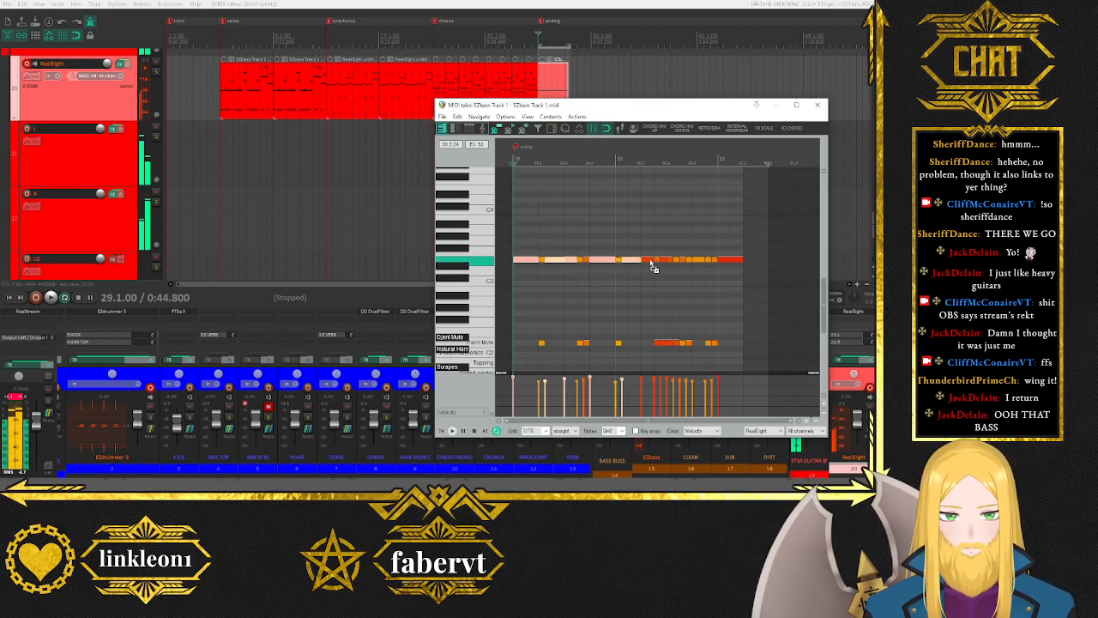
ctrl+click(700, 261)
ctrl+click(738, 262)
click(635, 431)
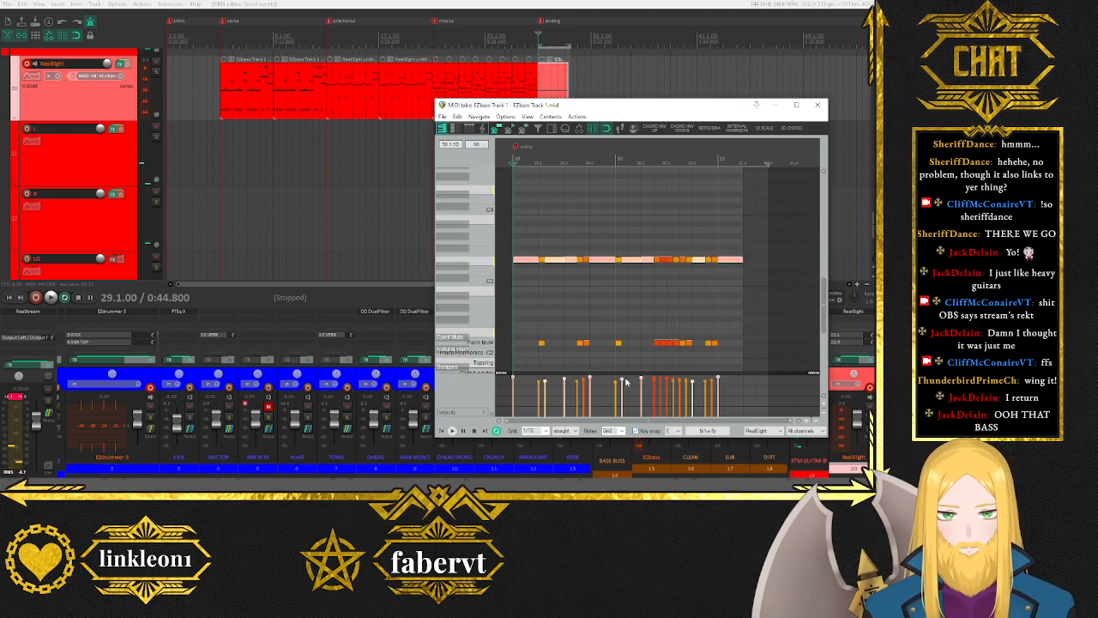
ctrl+drag(528, 261, 526, 220)
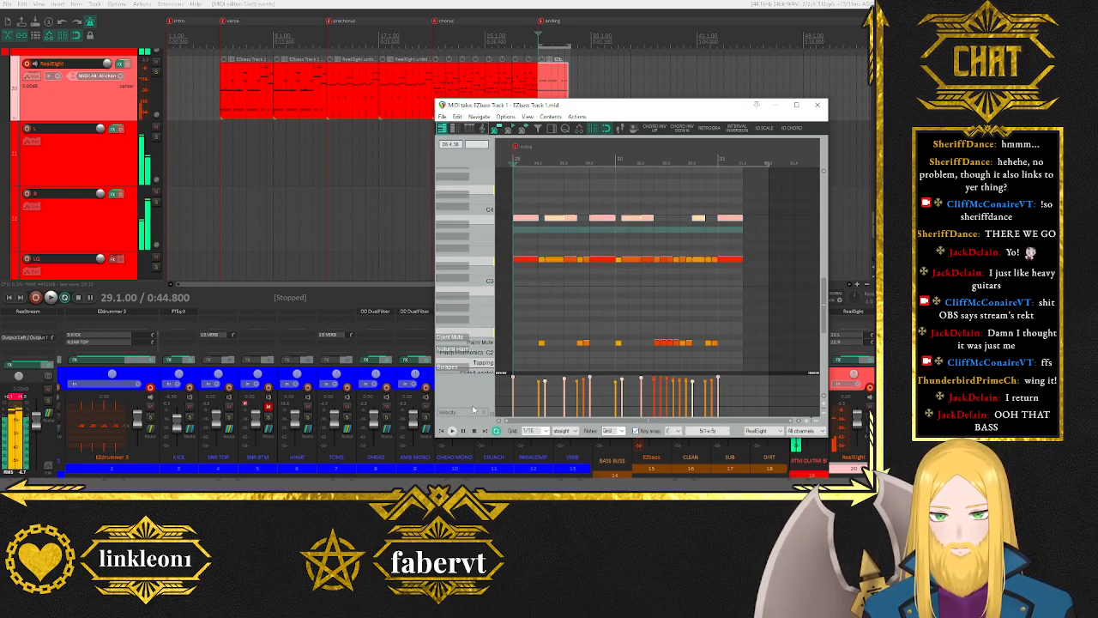
key(space)
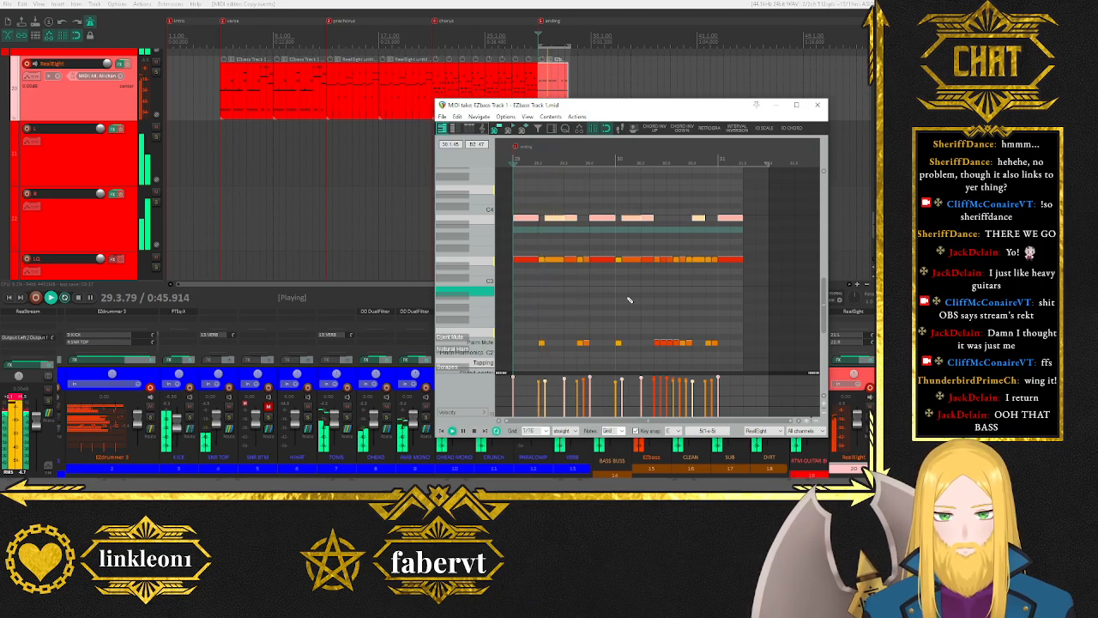
key(space)
drag(741, 265, 731, 191)
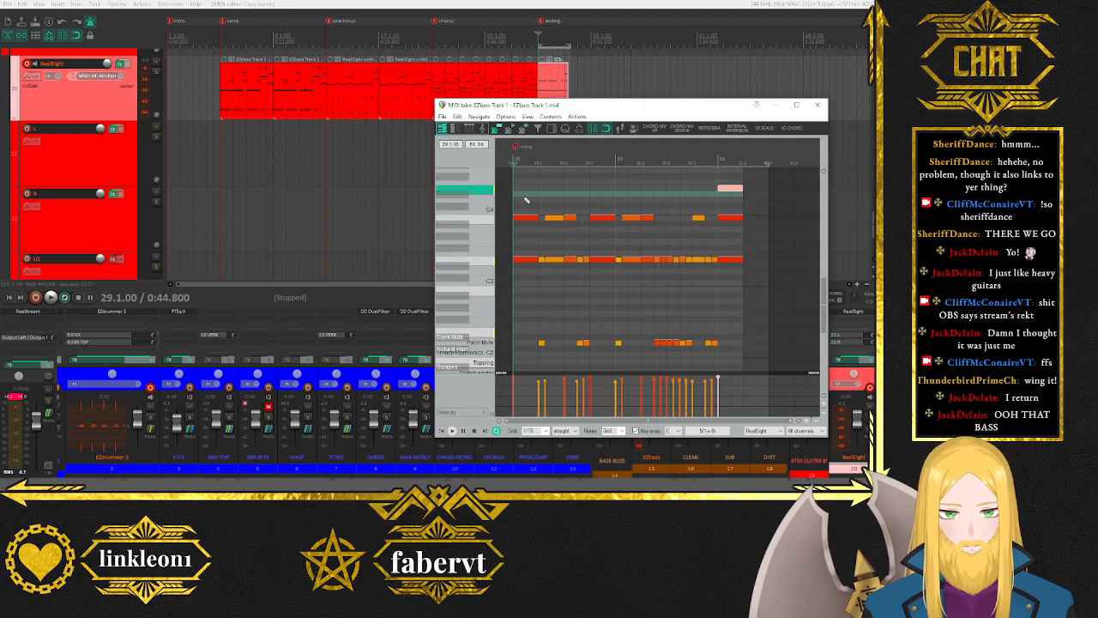
Lower the velocity of all copied B3 notes, and lower the final E4 note's velocity further.
drag(525, 203, 671, 238)
drag(592, 383, 590, 319)
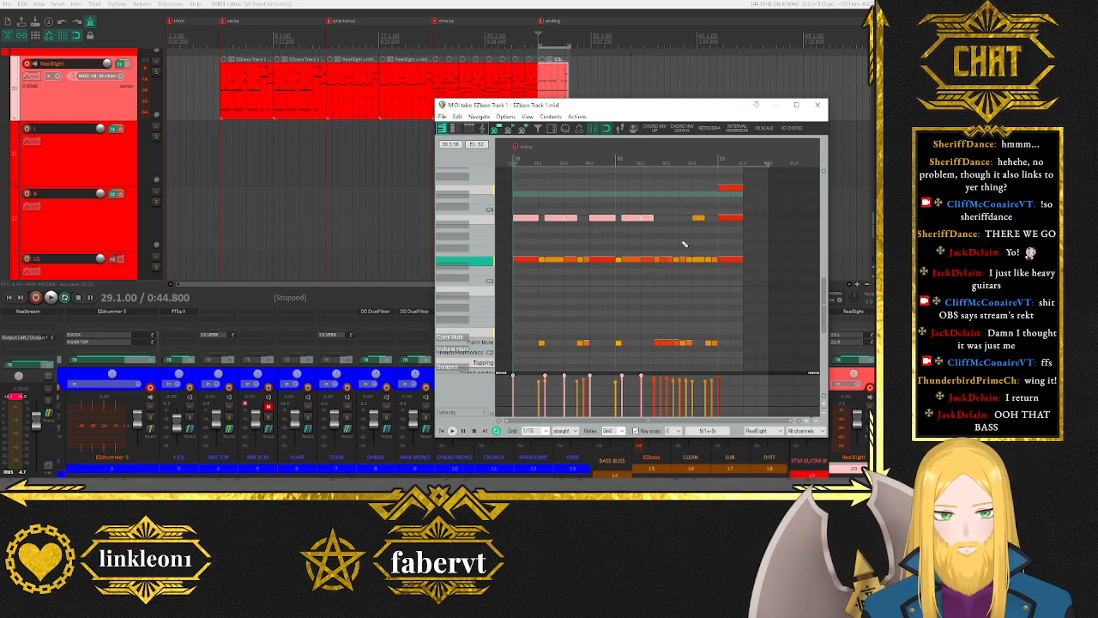
ctrl+click(699, 218)
ctrl+click(730, 218)
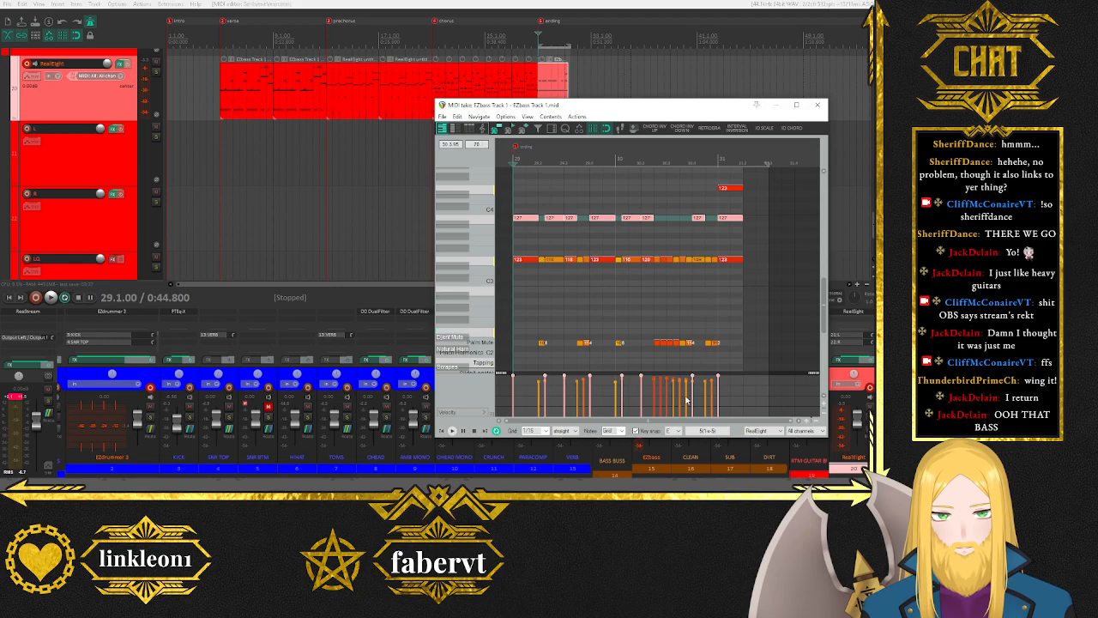
drag(641, 378, 645, 387)
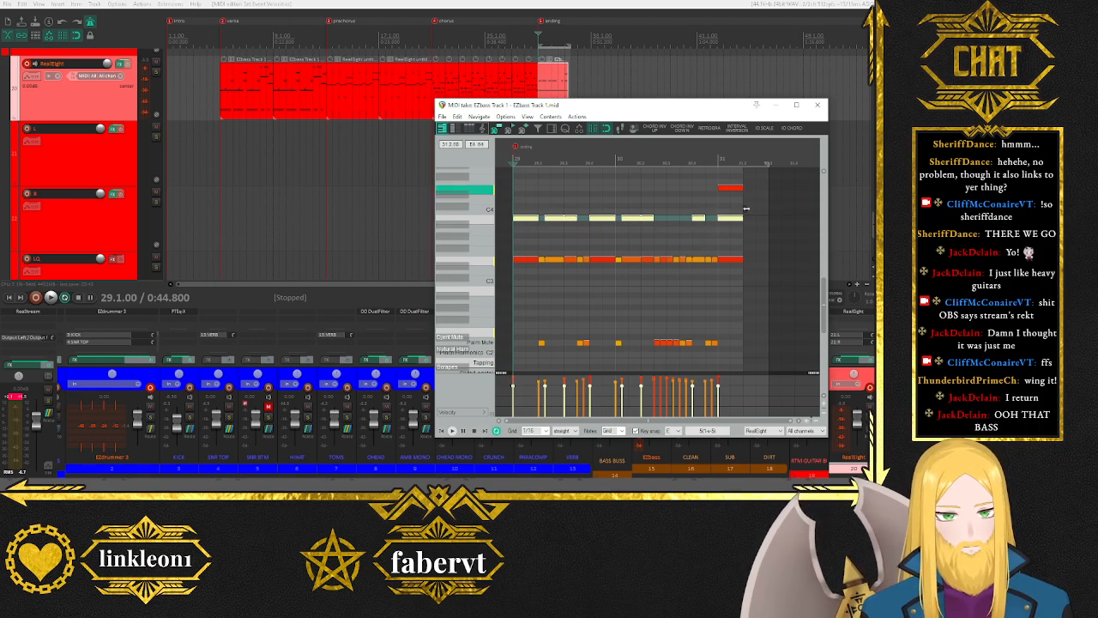
click(729, 189)
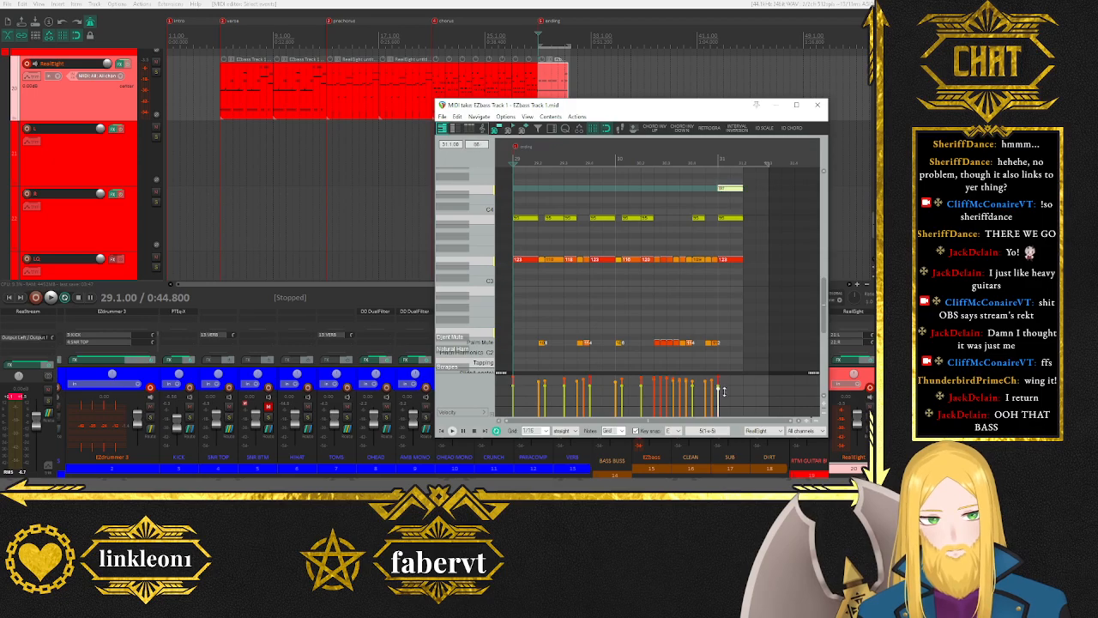
Raise all E3 notes and Palm Mute keyswitch notes to velocity 127 and audition the ending riff.
double_click(486, 259)
drag(544, 382, 747, 354)
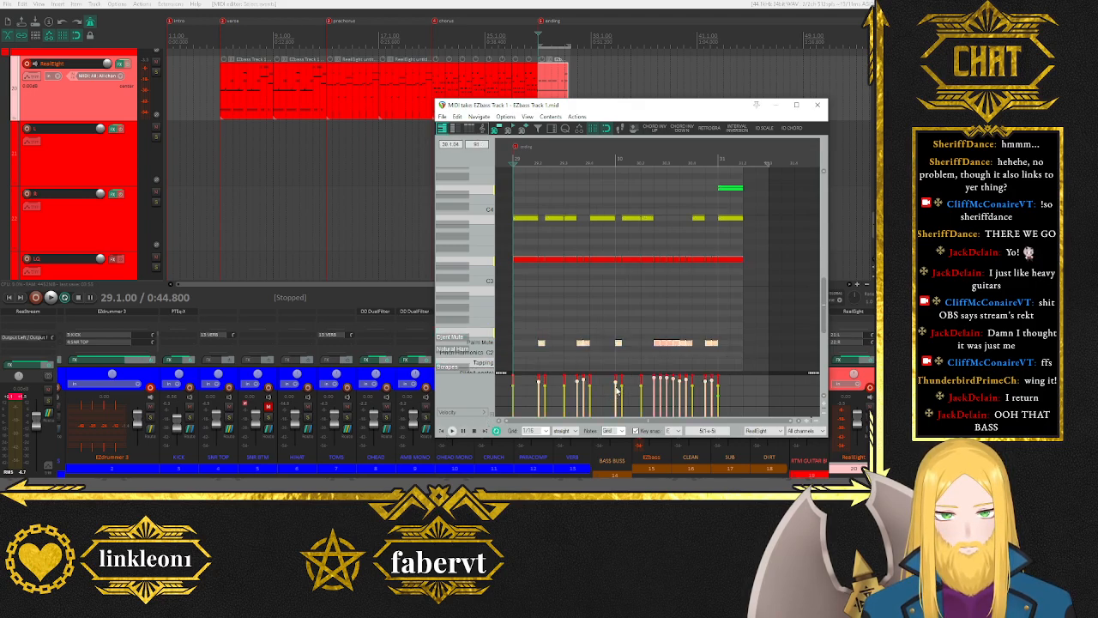
drag(614, 381, 612, 297)
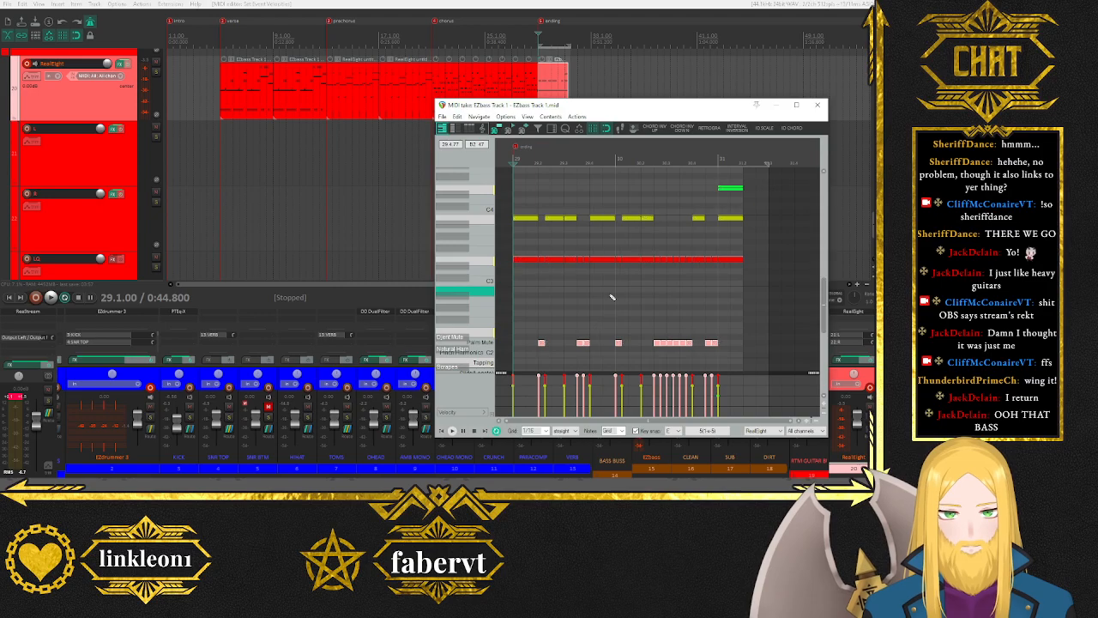
key(space)
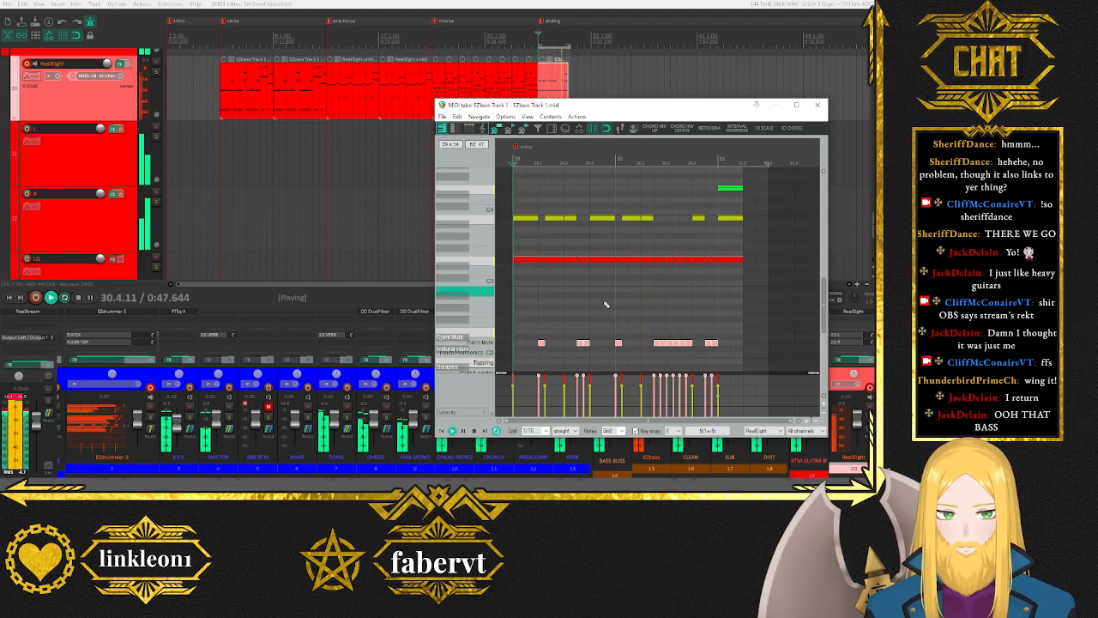
key(space)
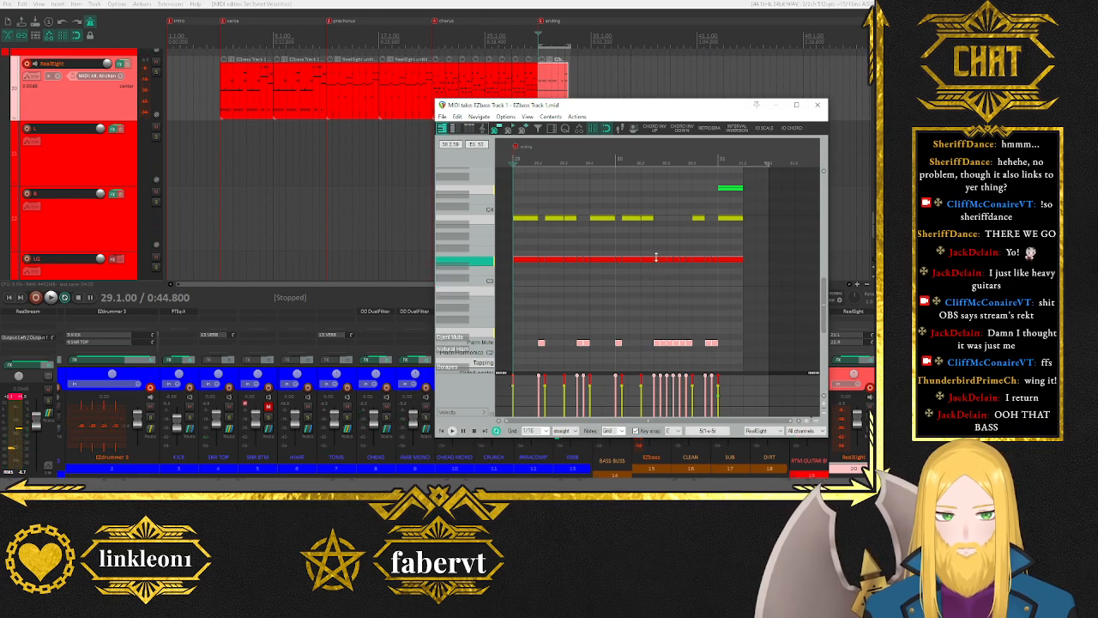
Select steps 2 and 4 of the fast hits in bar 30 with a four-step pattern and lower their velocities.
drag(658, 255, 690, 353)
key(s)
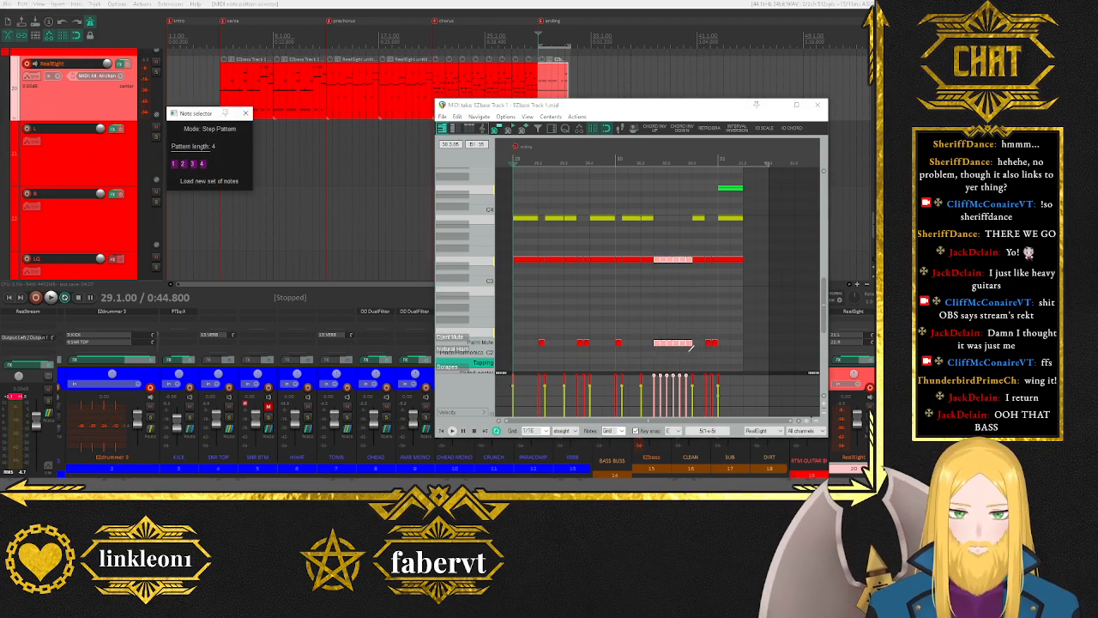
click(182, 164)
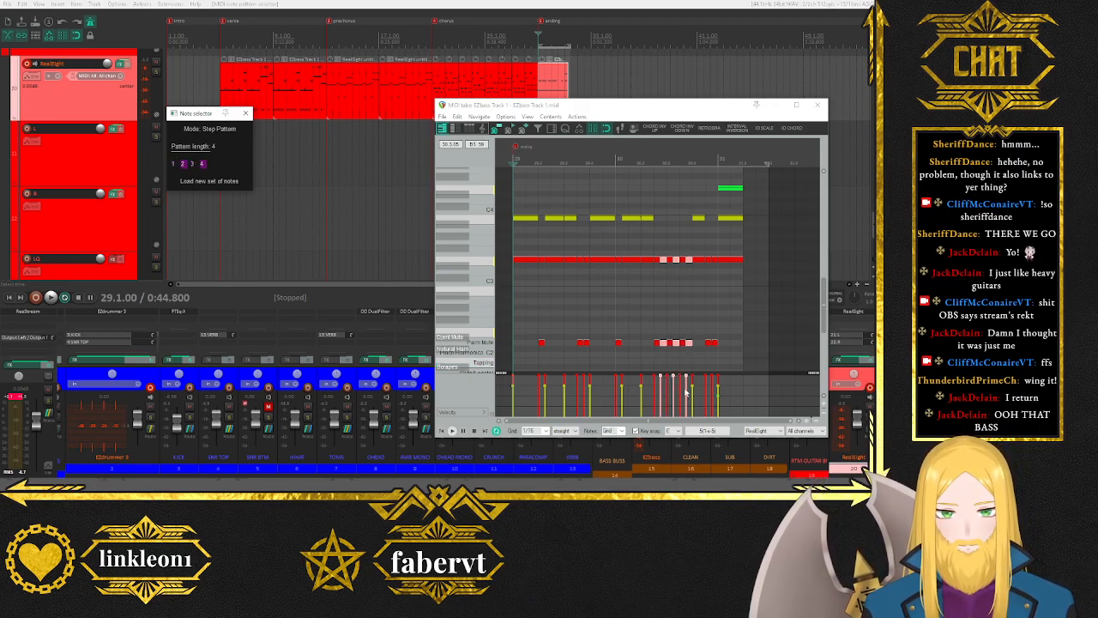
drag(674, 376, 674, 386)
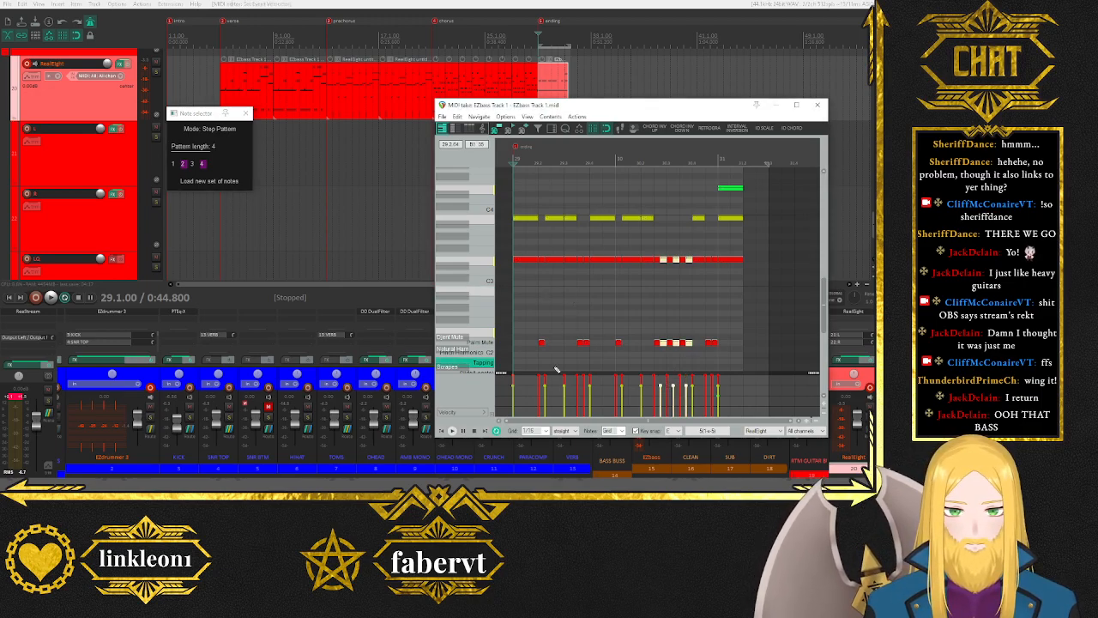
click(247, 113)
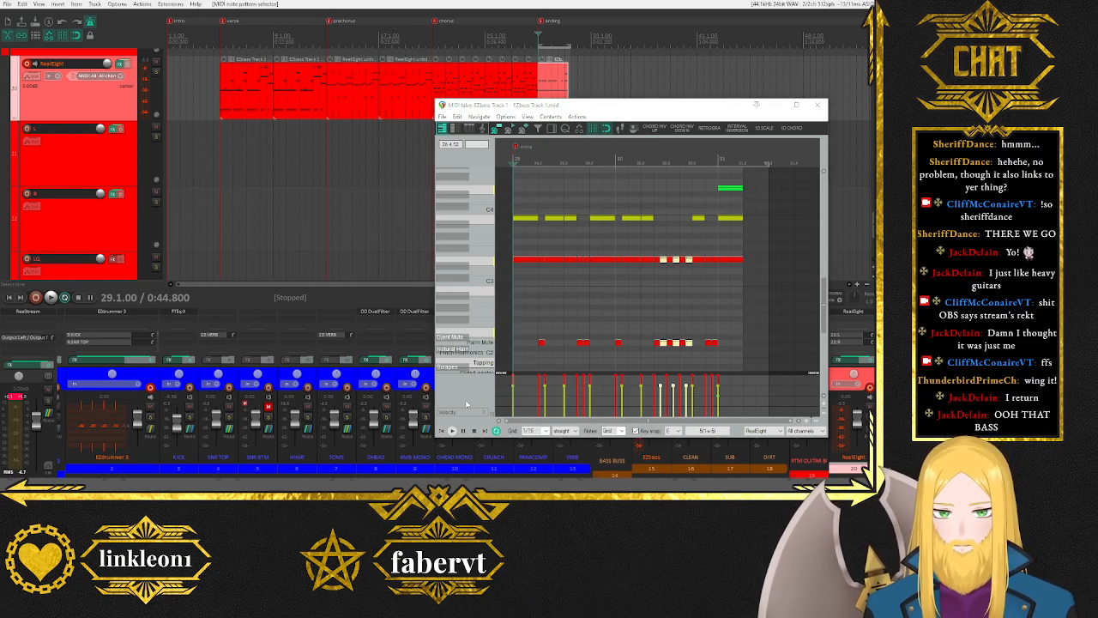
Lower the velocity of the last short hit in bar 30 and the second paired hit in bar 29, including their Palm Mute notes.
click(714, 259)
click(715, 343)
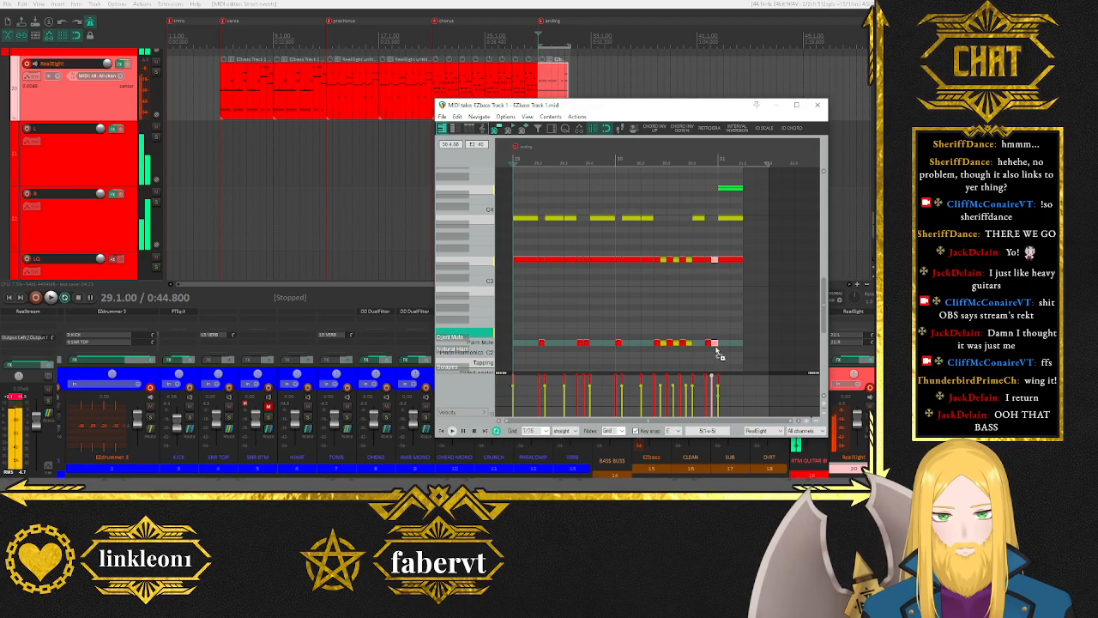
drag(714, 375, 715, 389)
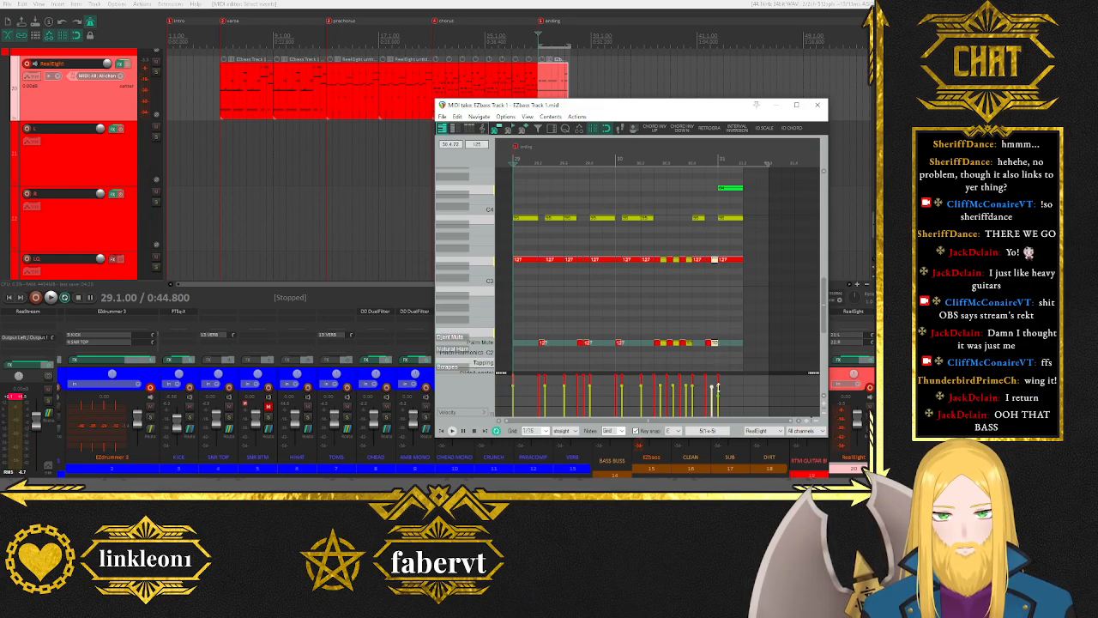
click(587, 259)
click(587, 343)
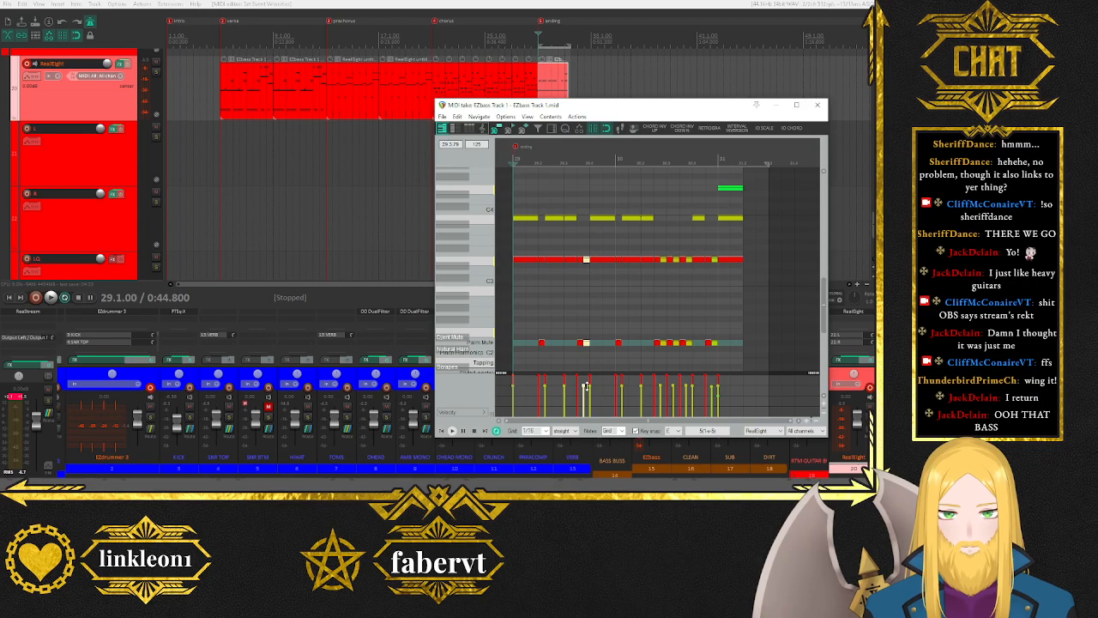
Audition the finished ending riff, close the MIDI editor and clear the time selection.
click(441, 432)
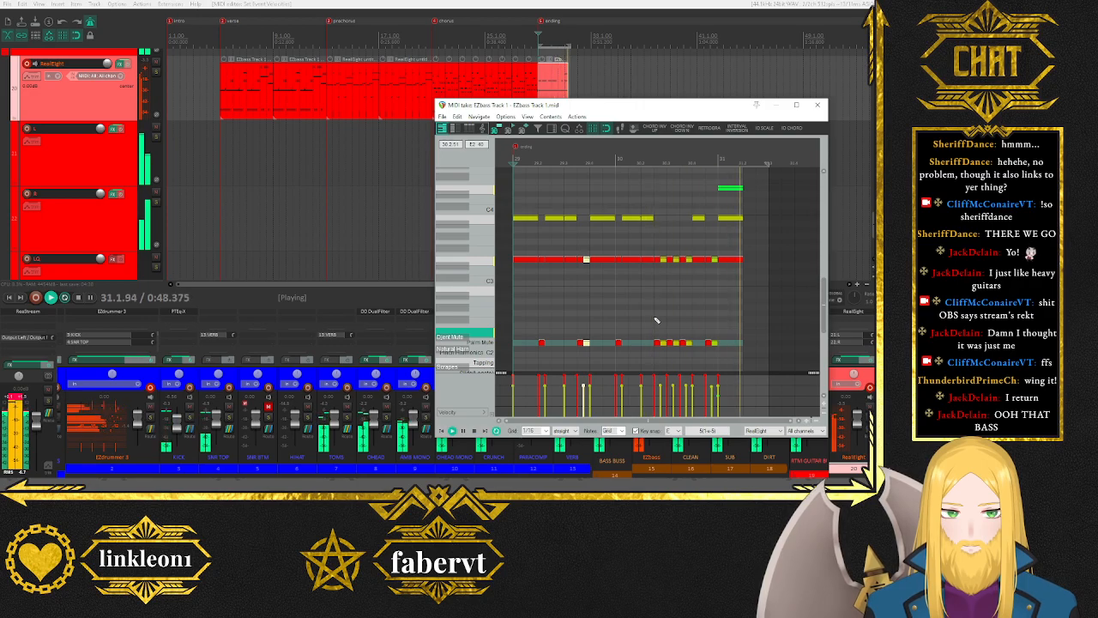
key(space)
click(818, 105)
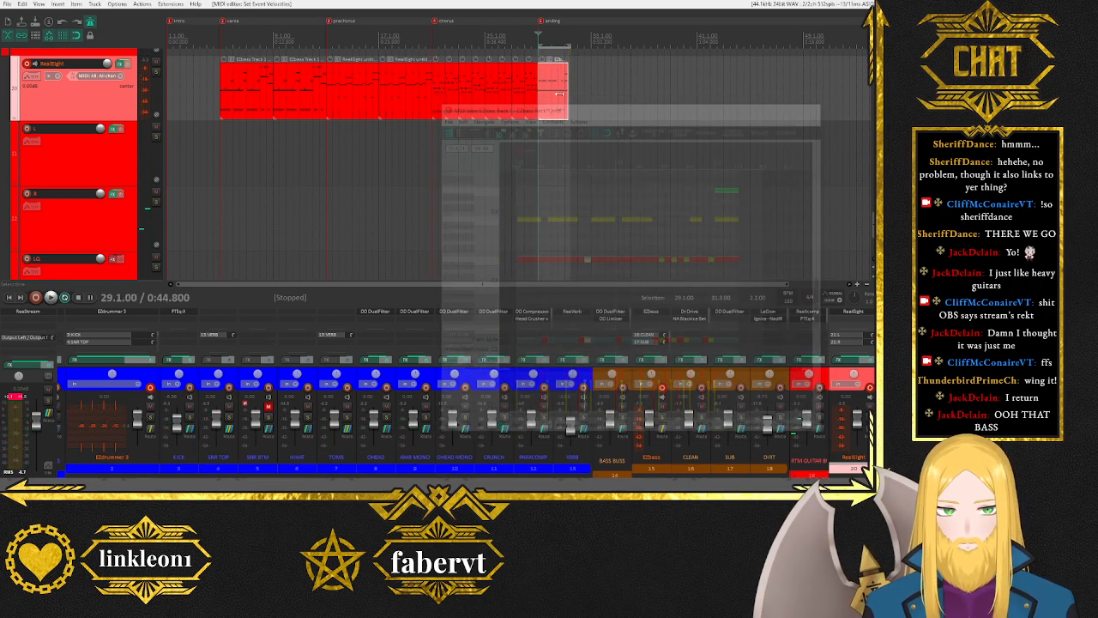
key(Escape)
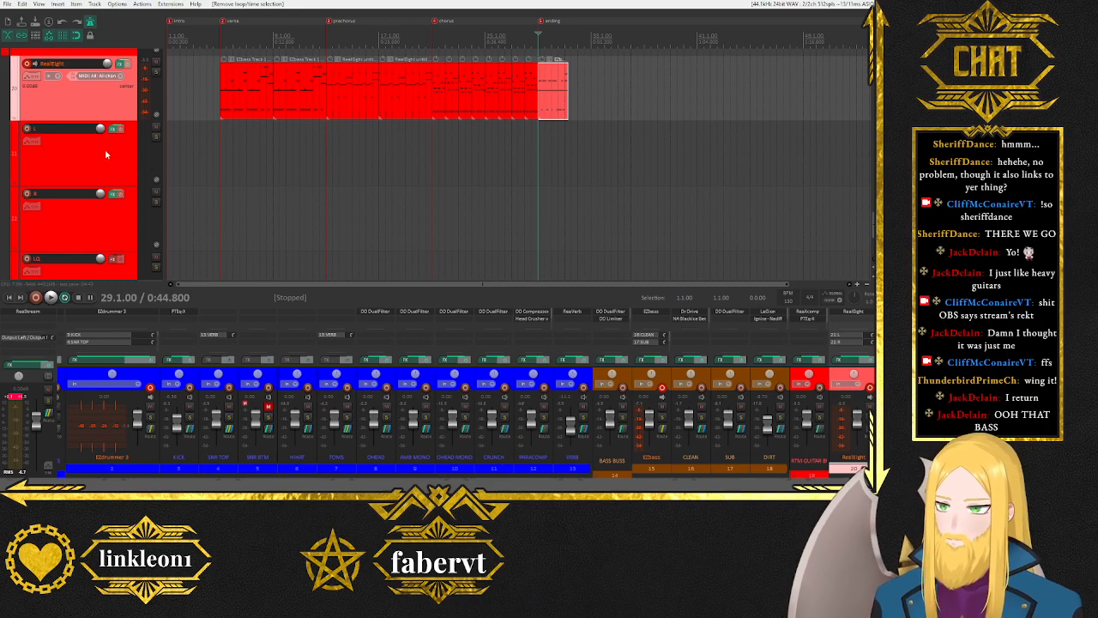
Play the song from its start to review the drum and bass intro before the guitar enters.
scroll(100, 150, up, 3)
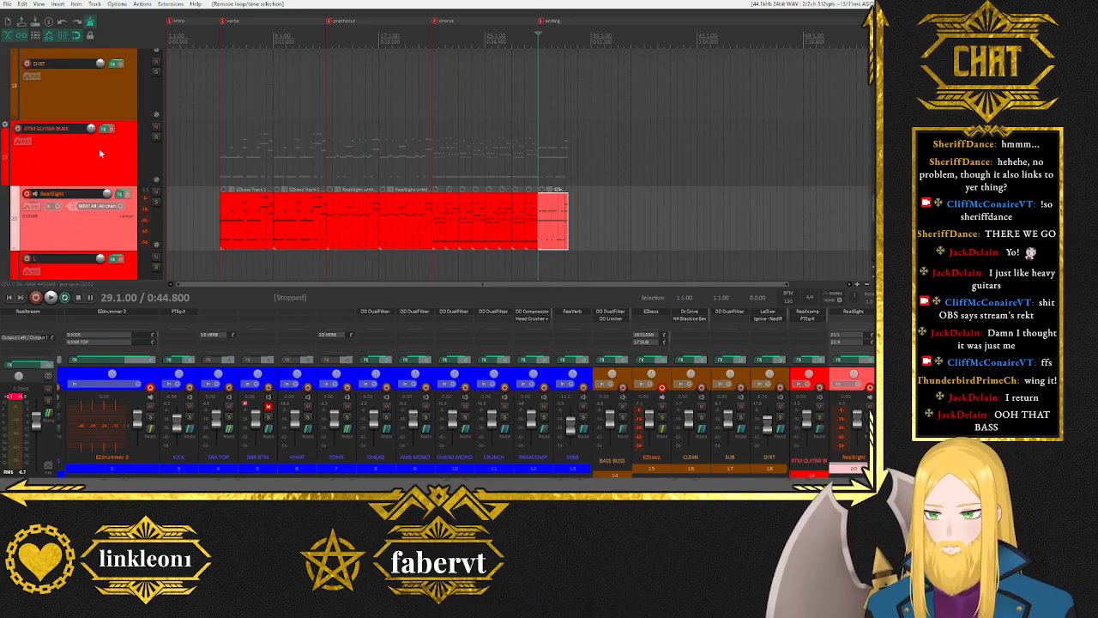
click(9, 298)
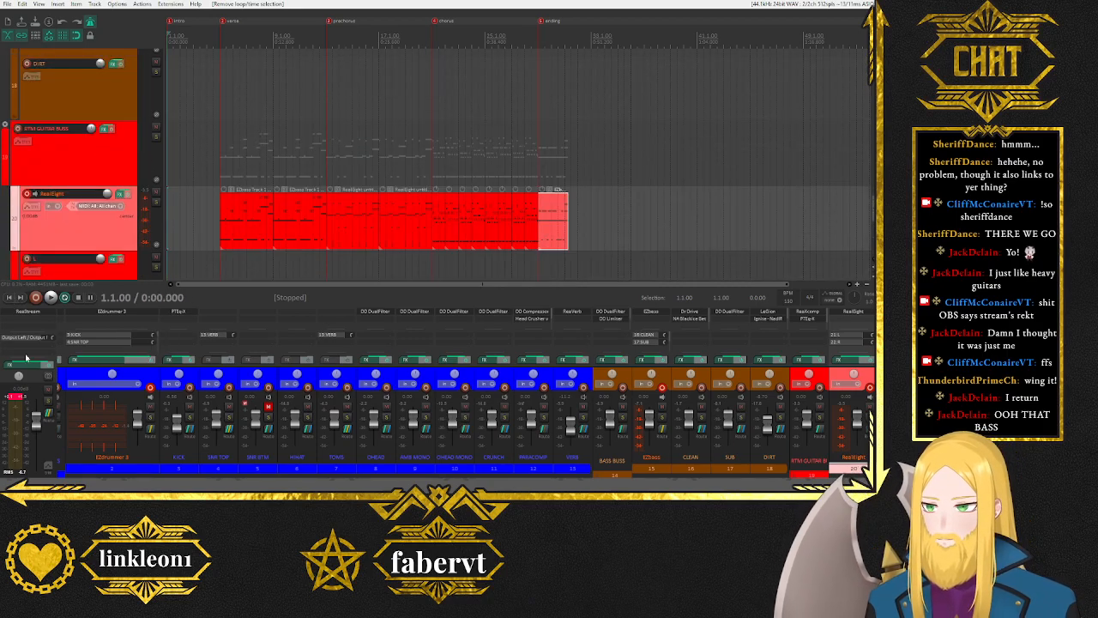
click(16, 399)
scroll(73, 146, up, 3)
scroll(73, 146, down, 2)
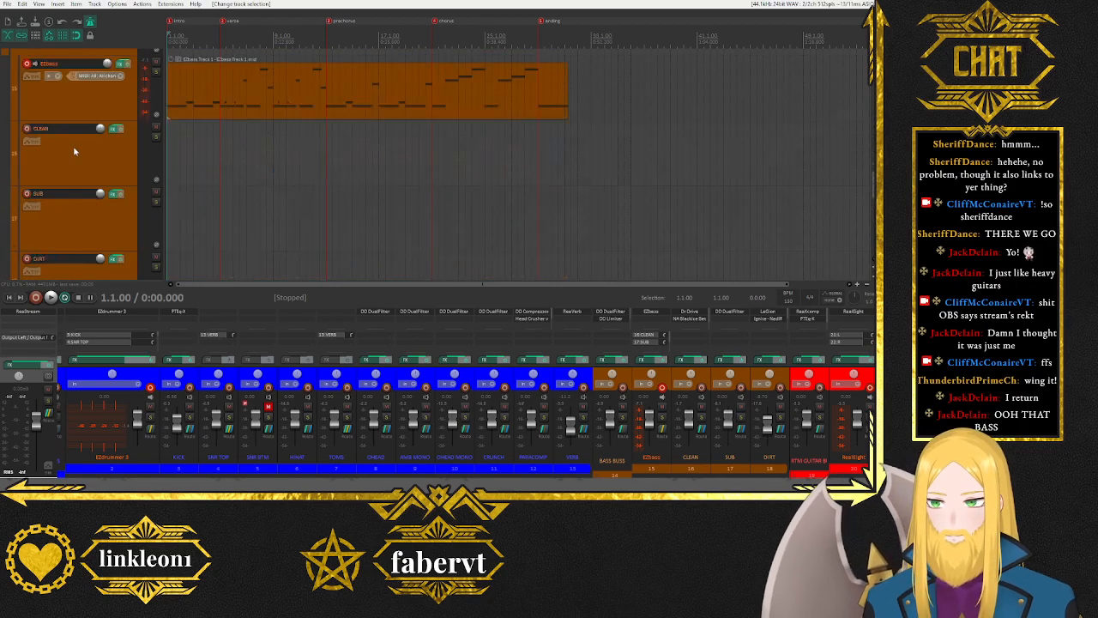
key(space)
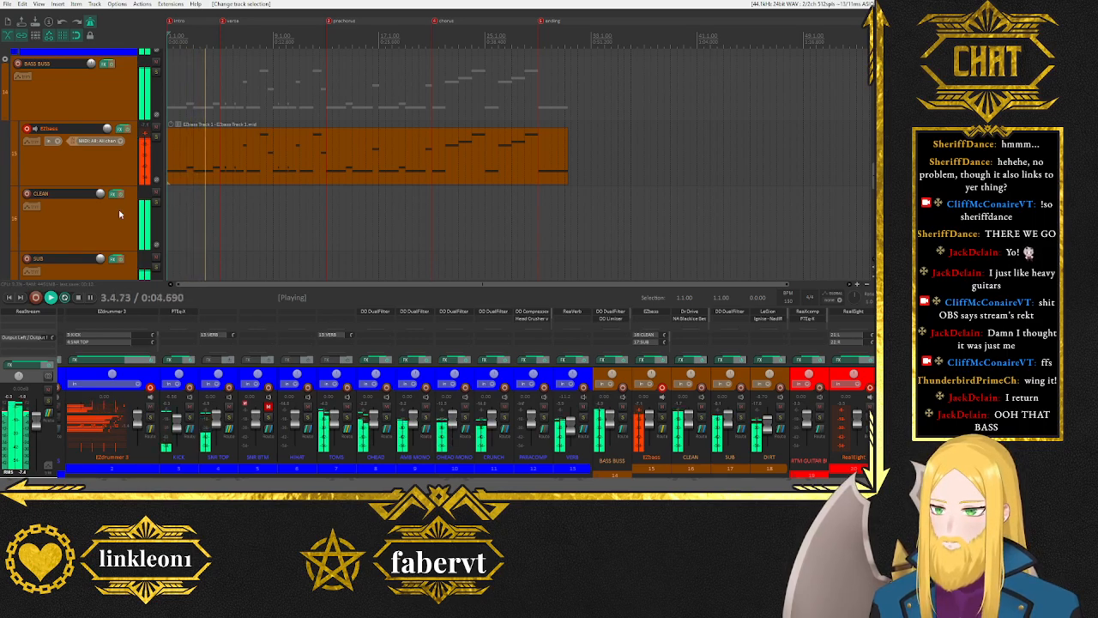
key(space)
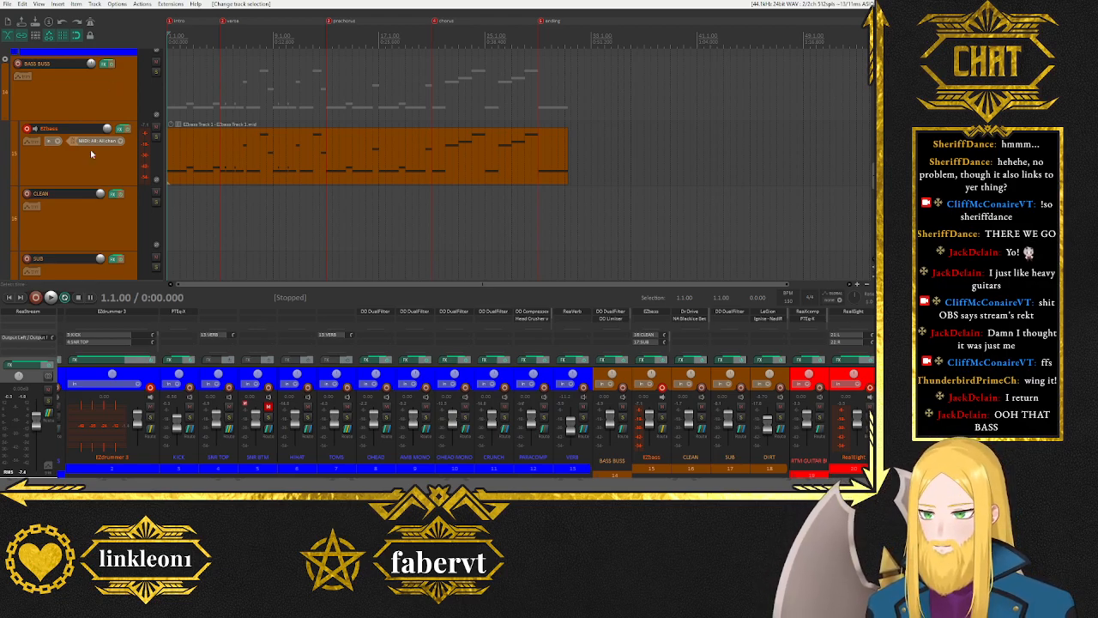
scroll(90, 152, down, 4)
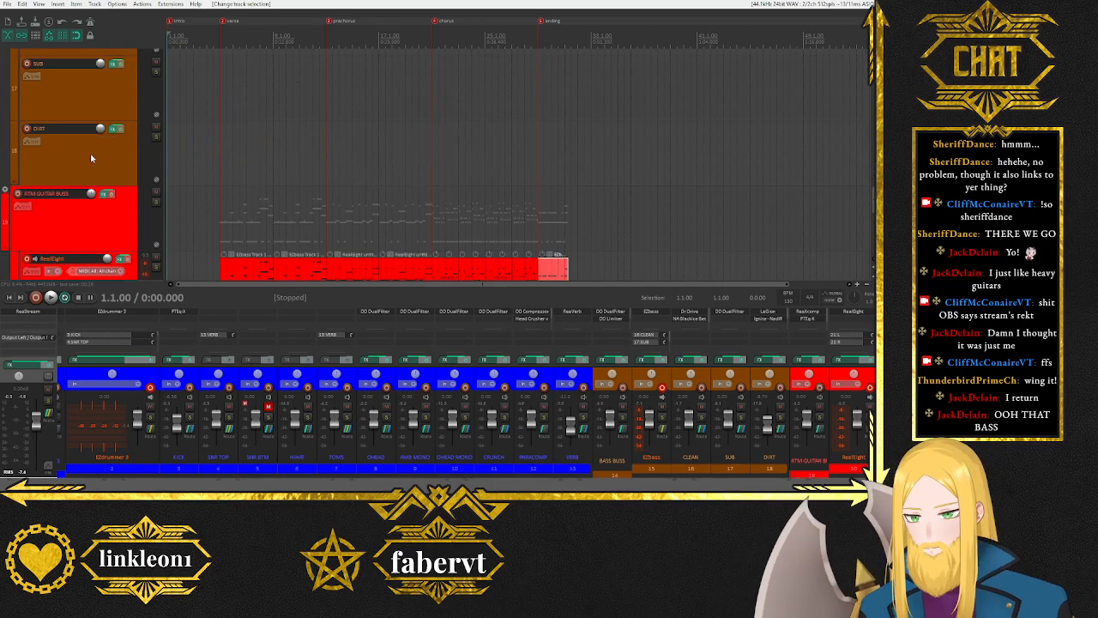
key(space)
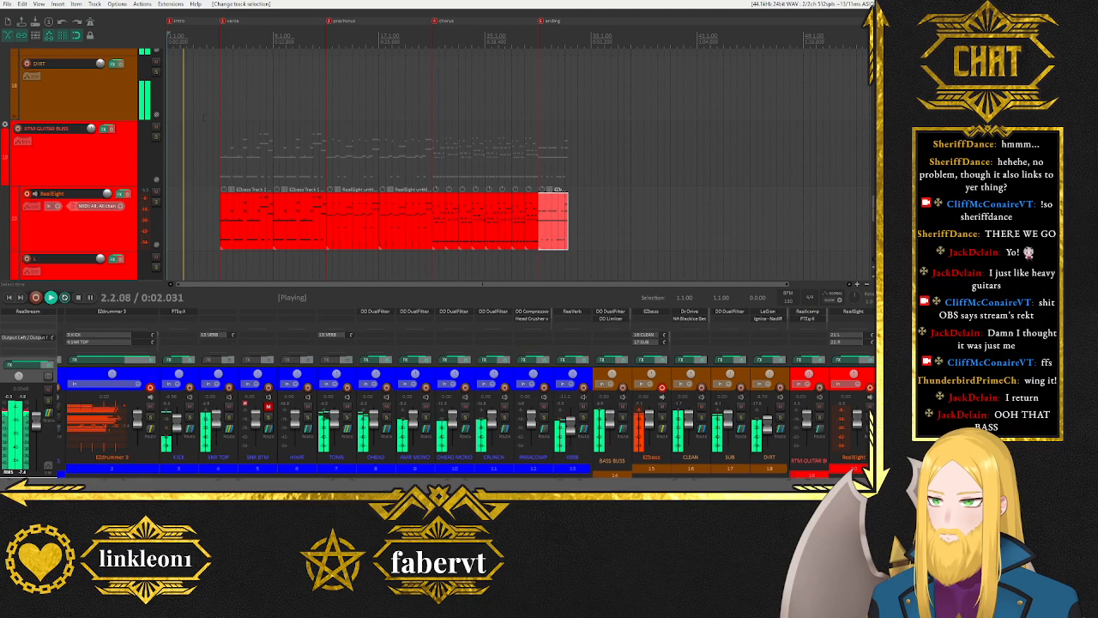
key(space)
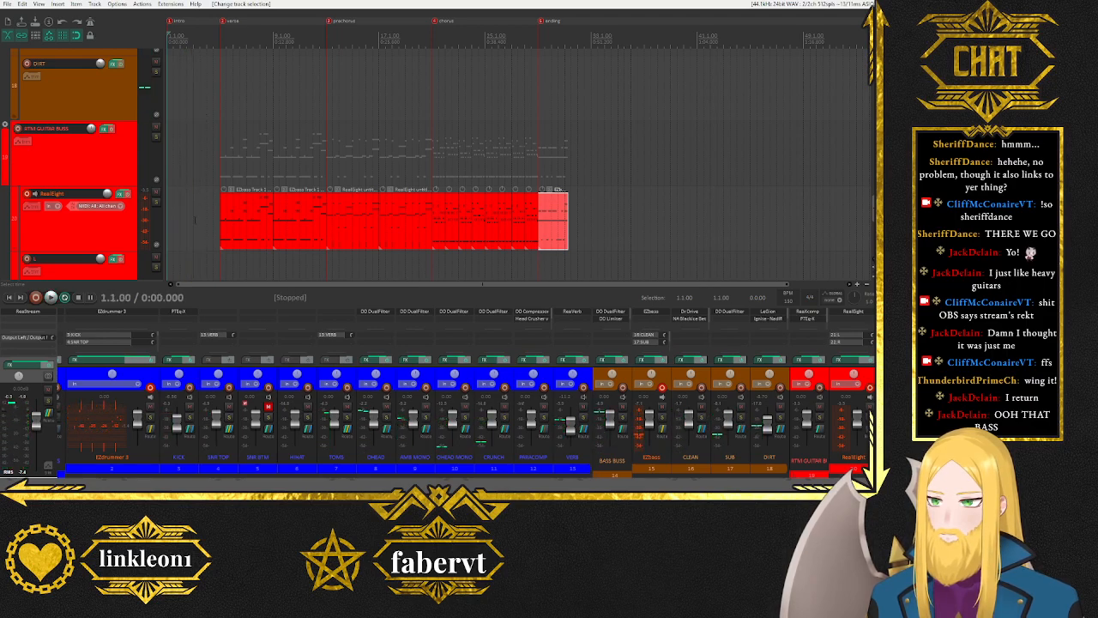
Insert an empty MIDI item on the RealEight track from bar 3 to bar 5.
drag(194, 221, 221, 225)
click(107, 222)
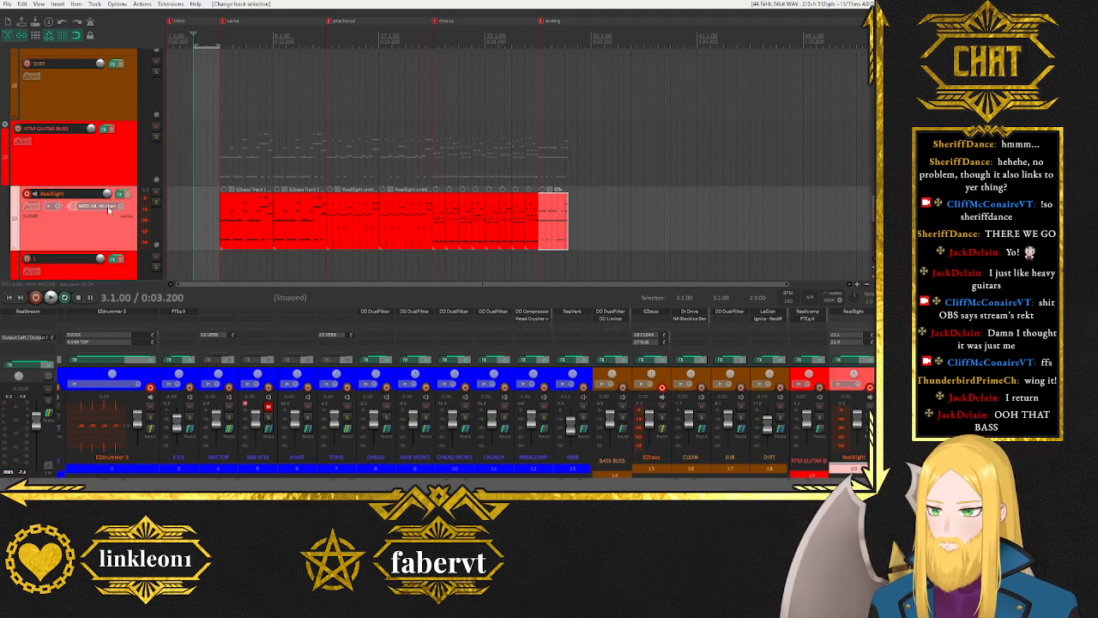
click(74, 8)
click(82, 27)
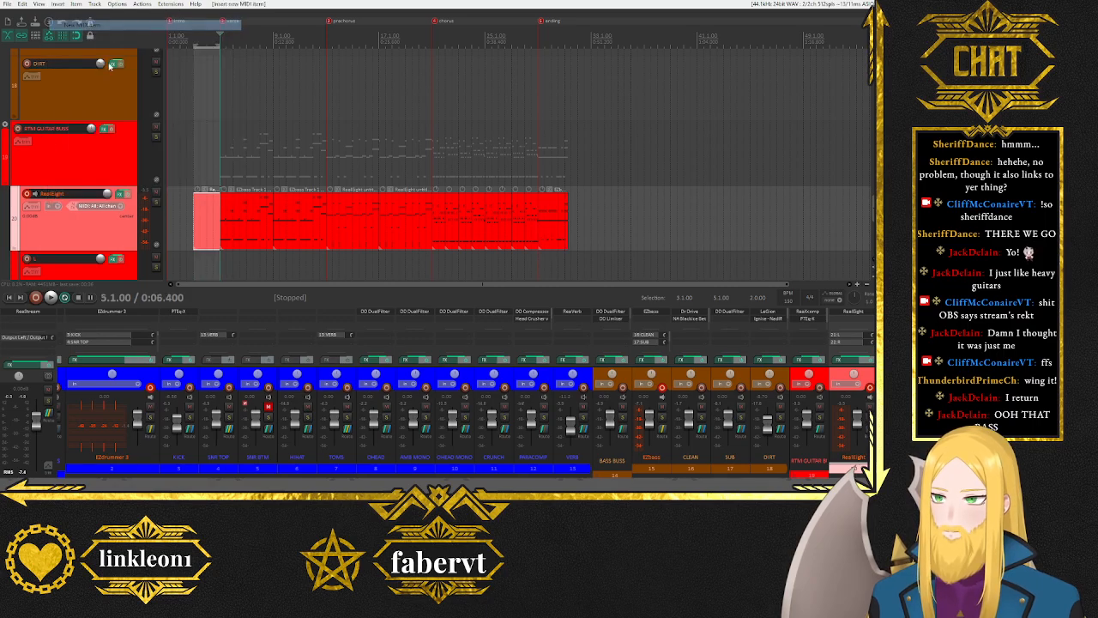
Open the new intro item for editing with key snap on, add a sustained E3 note from 3.1 to 4.3, and audition it.
double_click(198, 232)
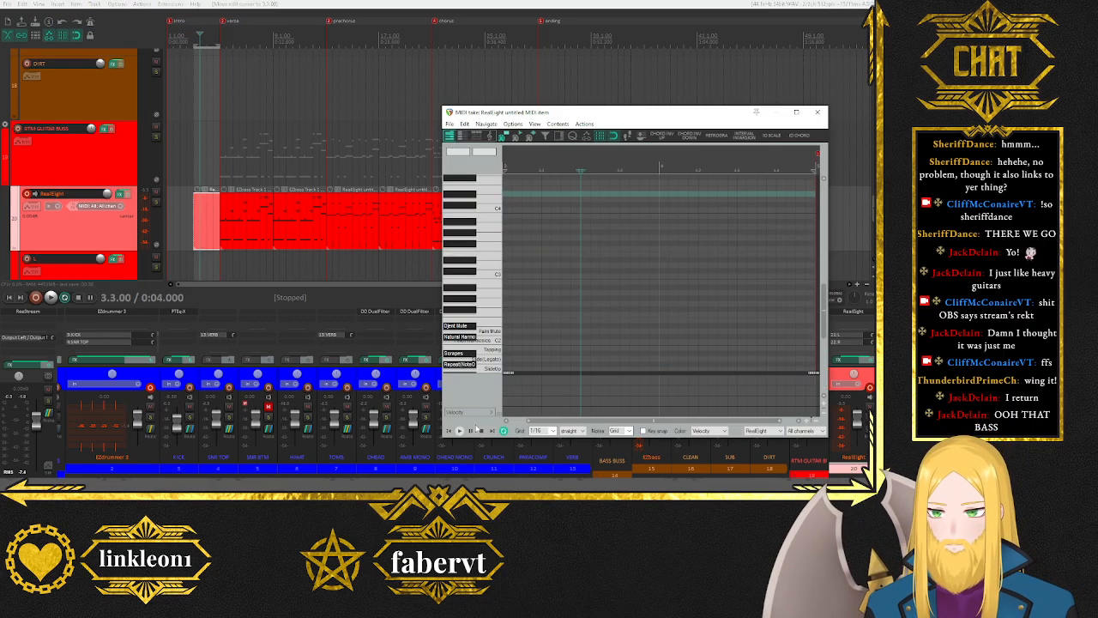
click(448, 431)
click(643, 429)
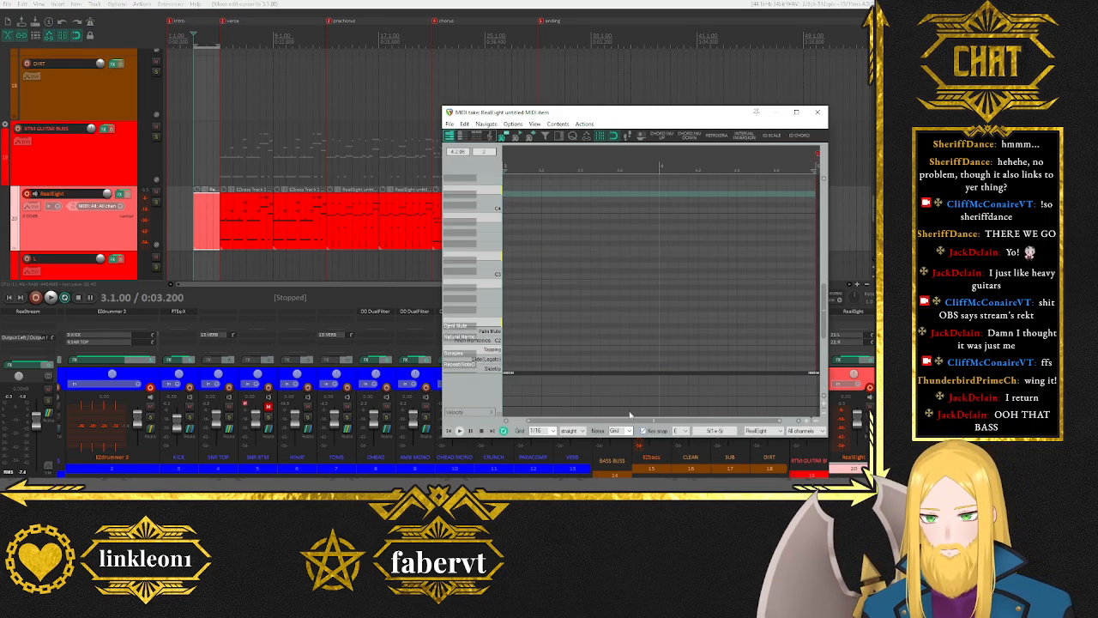
click(497, 256)
scroll(505, 255, up, 1)
double_click(506, 273)
drag(535, 273, 641, 269)
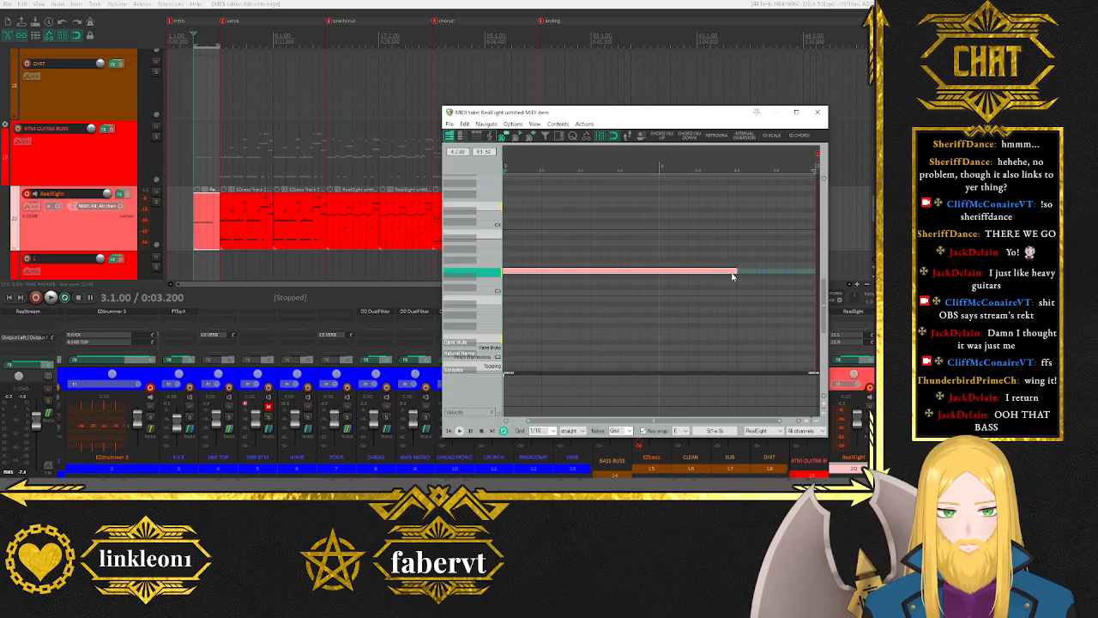
scroll(733, 275, down, 3)
key(space)
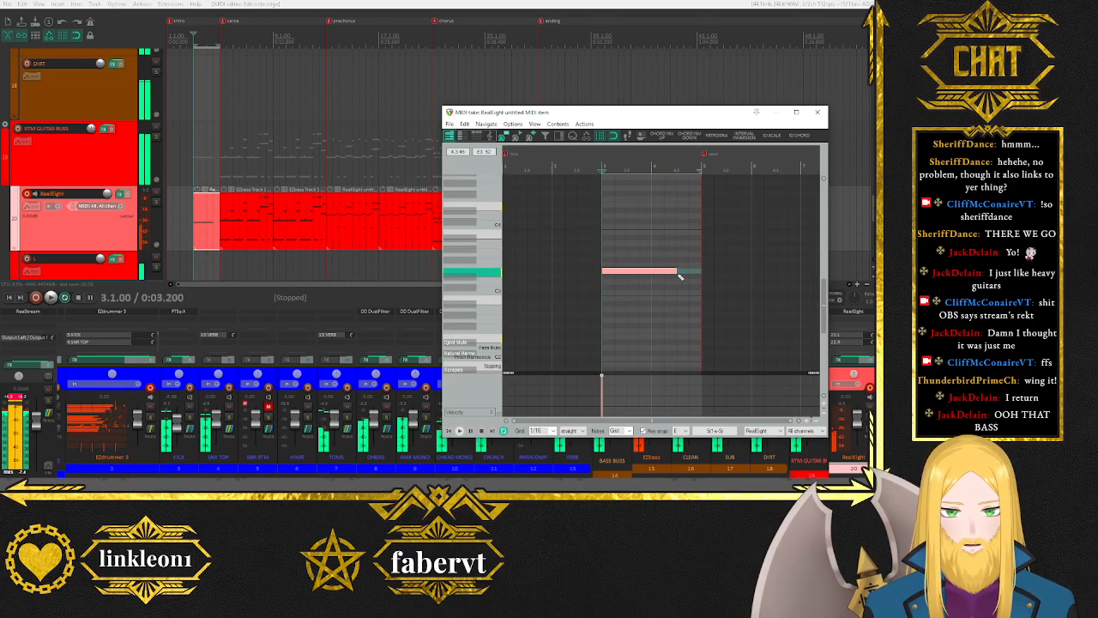
key(space)
Copy the E3 note up to B3 and E4 as a power chord, lower both copies' velocities and audition the chord.
drag(622, 257, 622, 220)
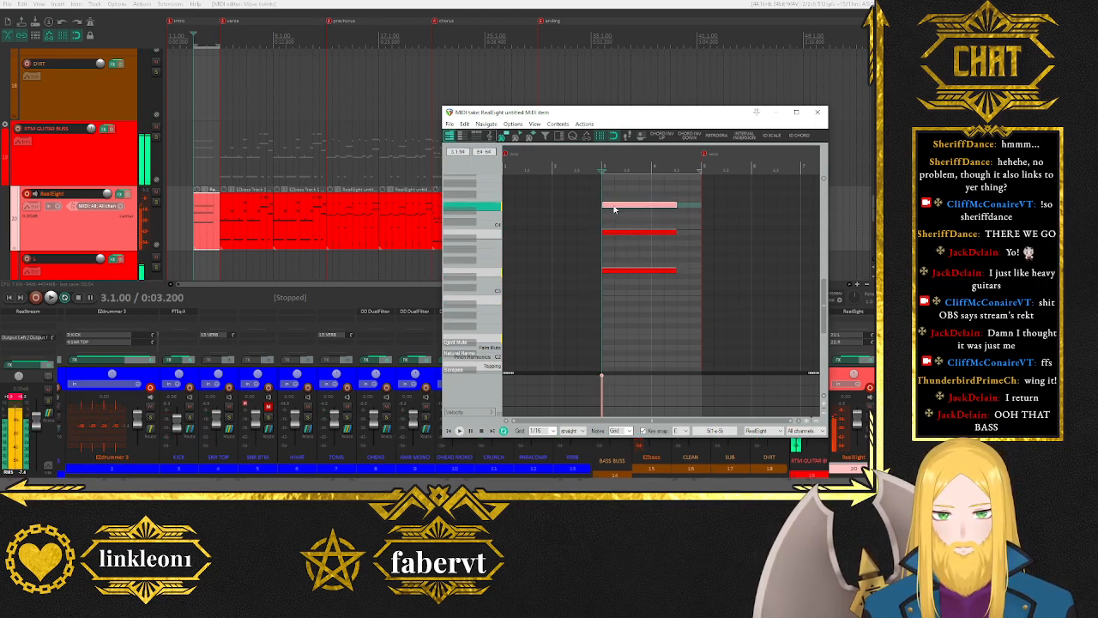
click(639, 233)
drag(634, 228, 637, 246)
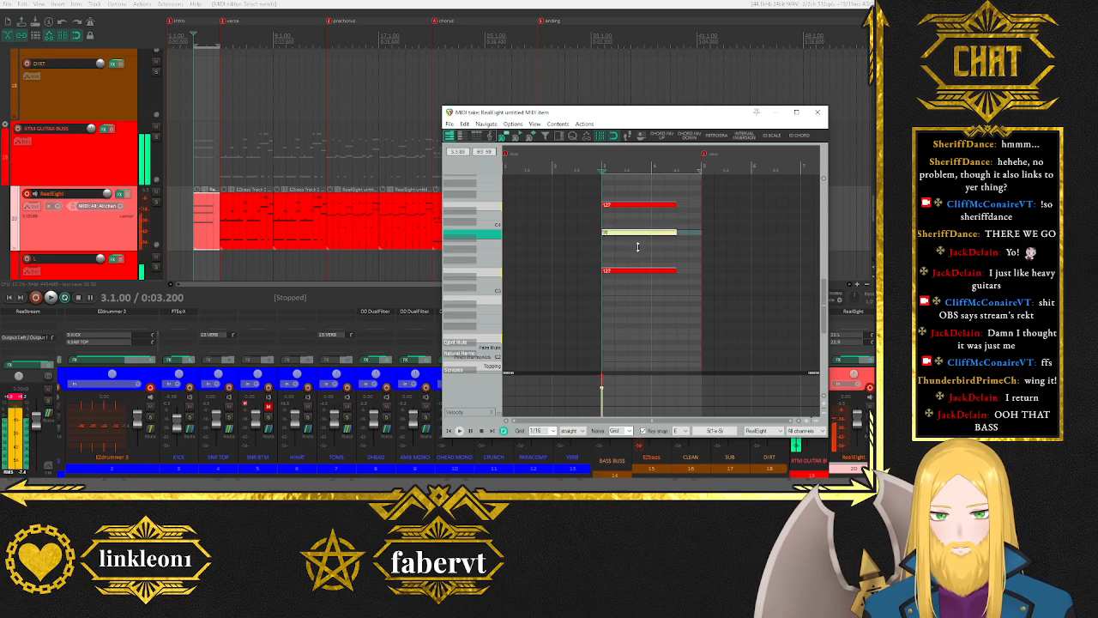
click(638, 205)
drag(638, 204, 646, 226)
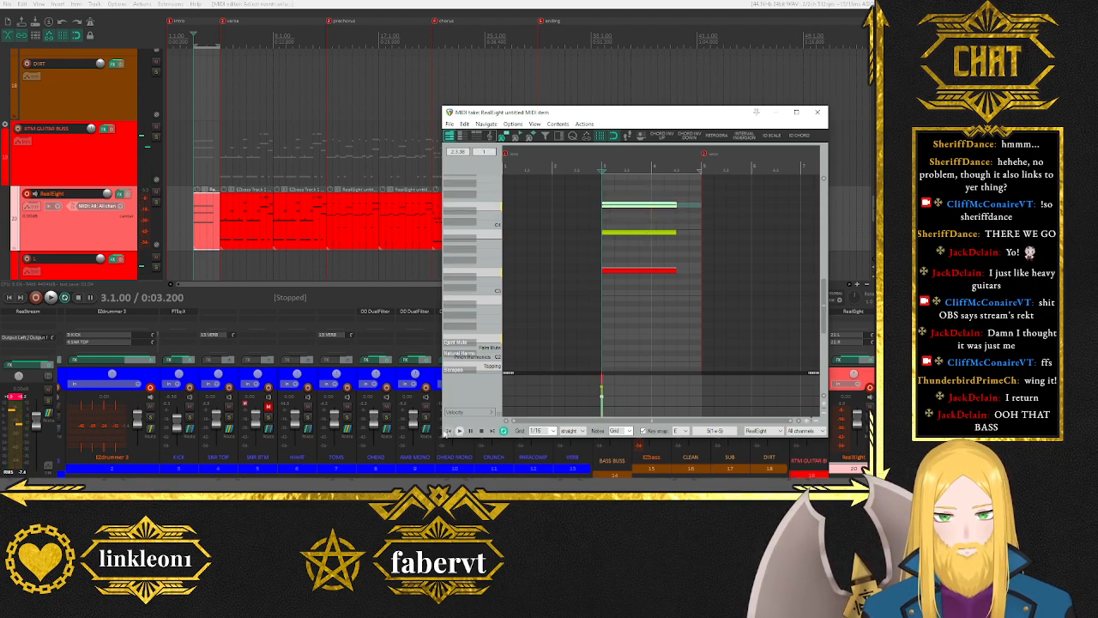
key(space)
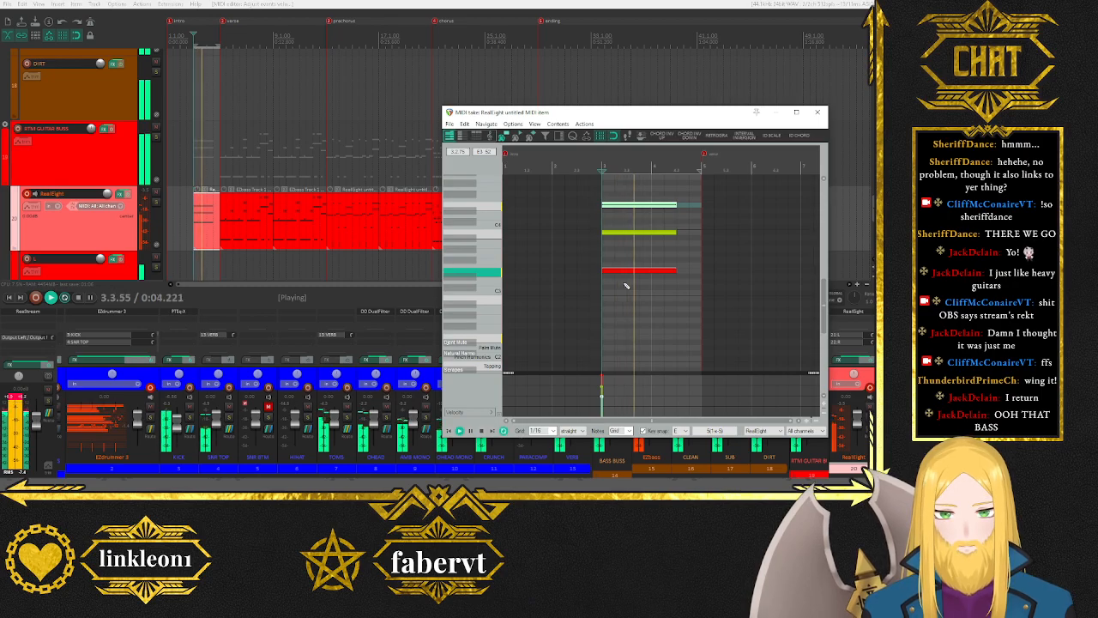
key(space)
Turn off key snap, audition the Scrapes keyswitch and insert a Scrapes note at 4.3, where the chord ends.
scroll(496, 341, down, 3)
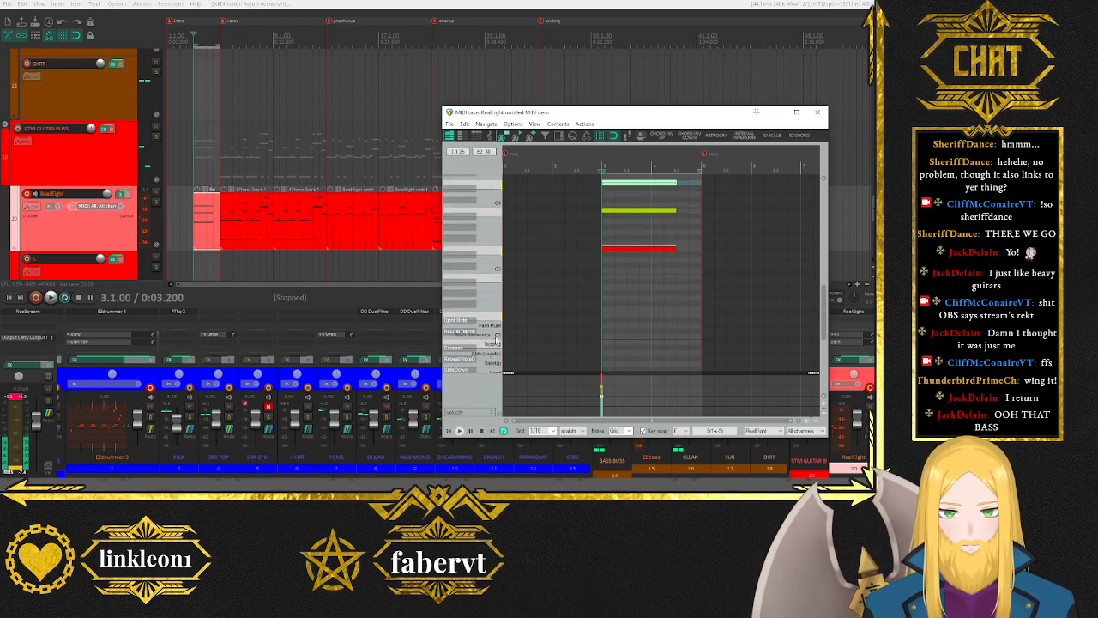
click(642, 431)
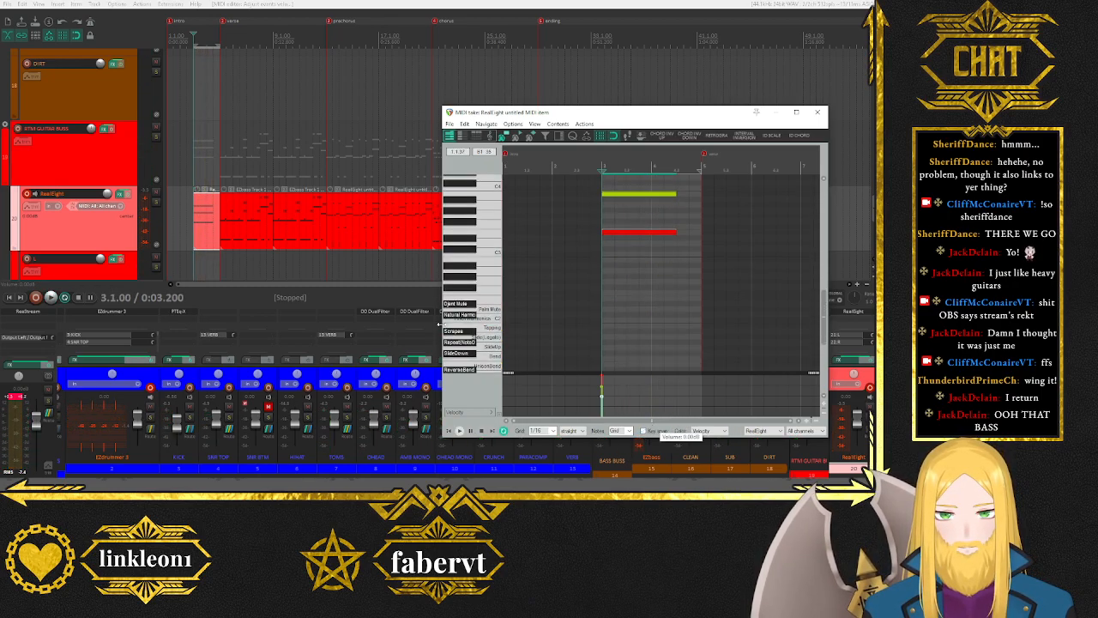
click(472, 332)
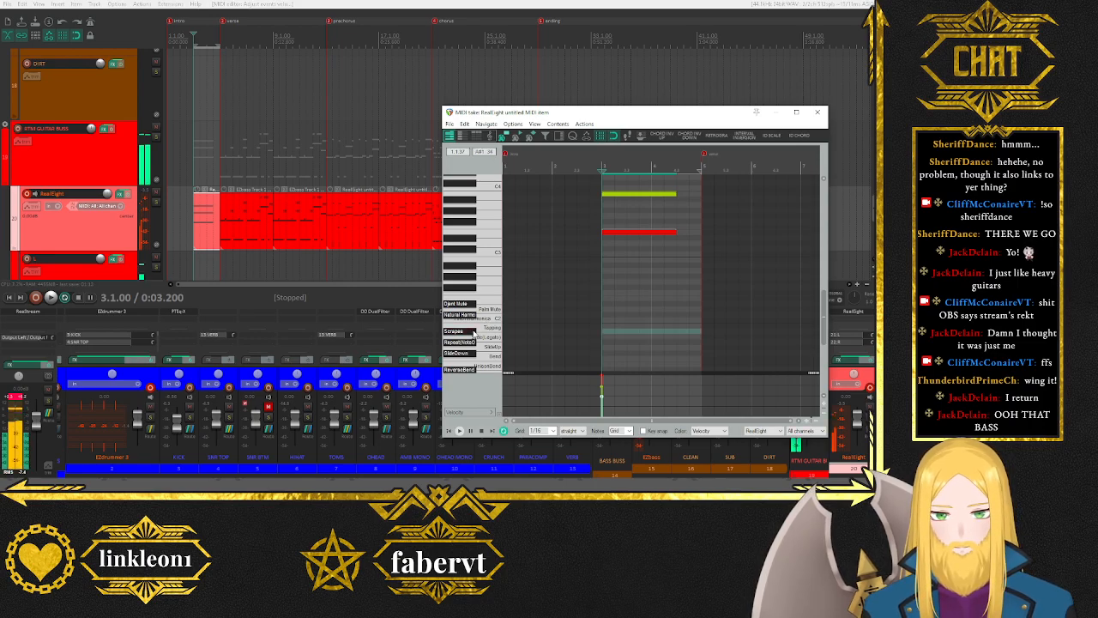
click(678, 331)
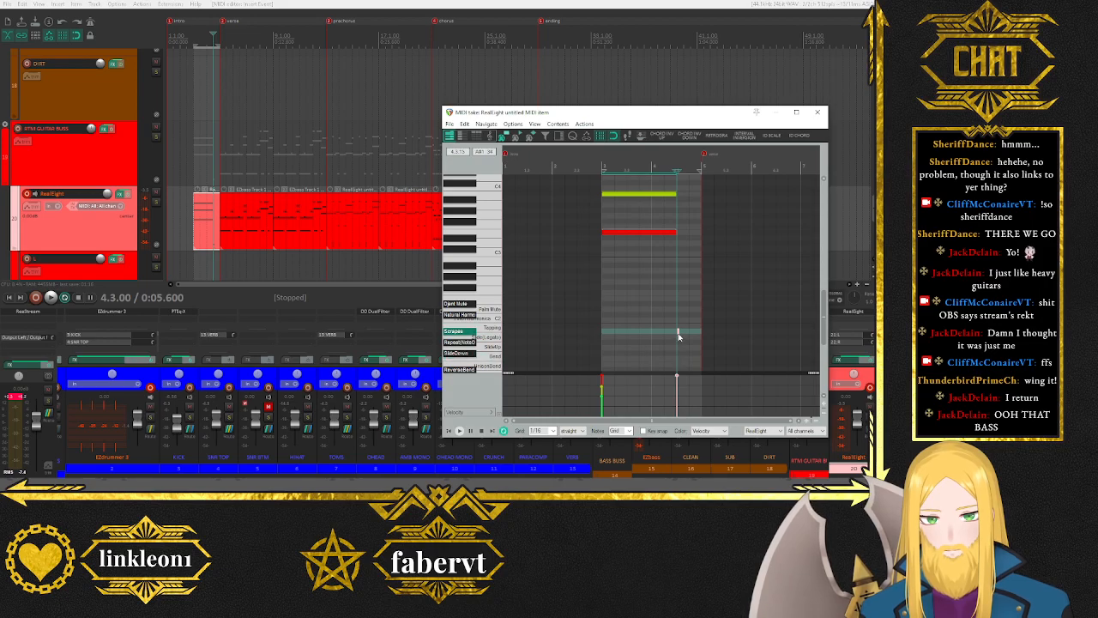
Extend the Scrapes note to the end of bar 4, copy it up and settle the copy on G#3 while auditioning.
scroll(679, 333, up, 3)
drag(674, 331, 703, 226)
key(space)
key(space)
scroll(716, 249, up, 3)
mouse_move(707, 297)
mouse_down()
mouse_move(720, 244)
mouse_move(714, 263)
mouse_move(704, 256)
mouse_move(701, 285)
mouse_up()
key(space)
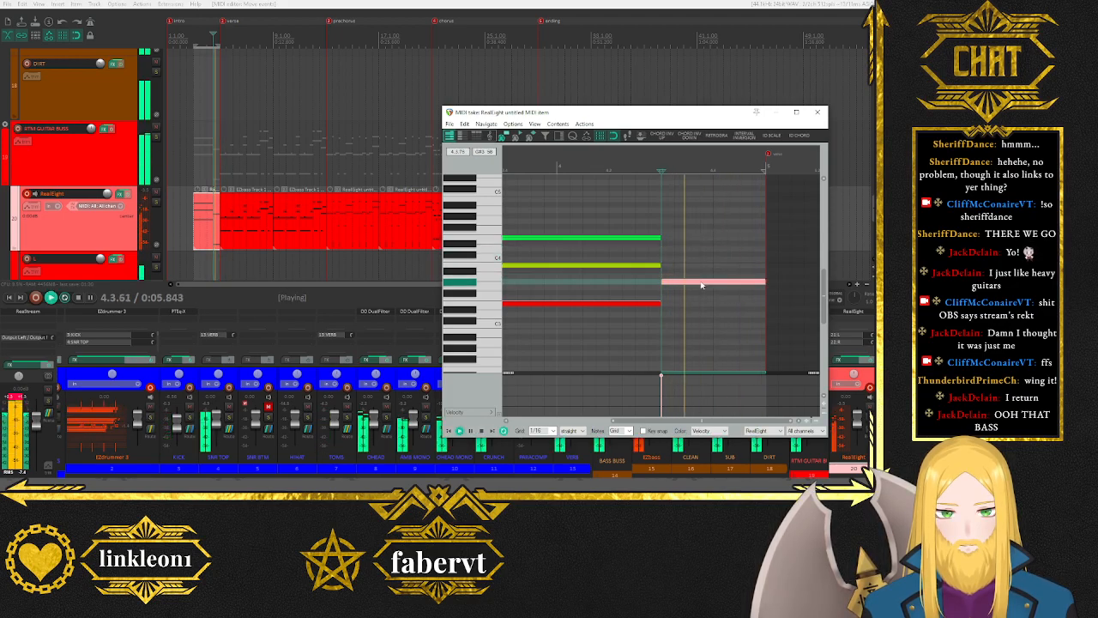
key(space)
Close the MIDI editor and clear the time selection.
scroll(711, 313, down, 3)
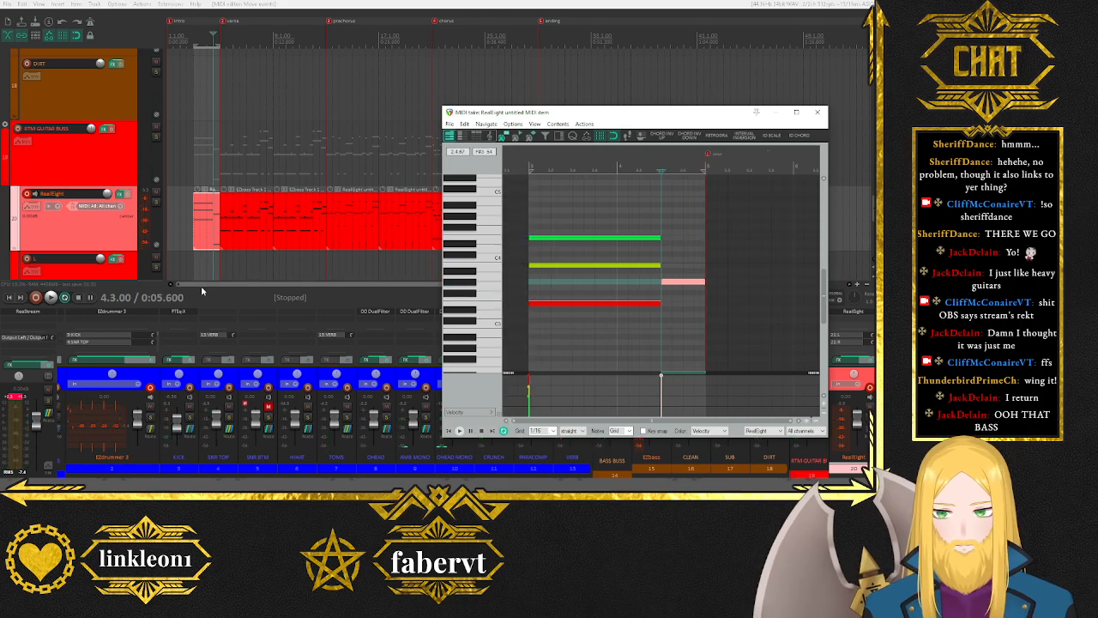
click(818, 112)
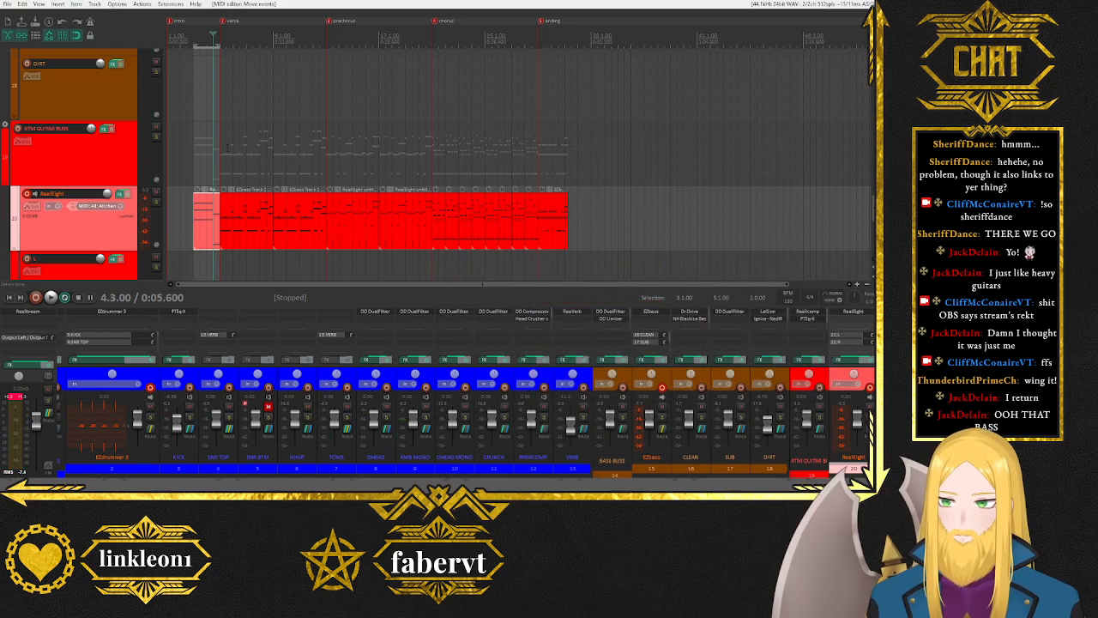
key(Escape)
Show the volume envelope of the RTM GUITAR BUSS track.
scroll(56, 201, down, 1)
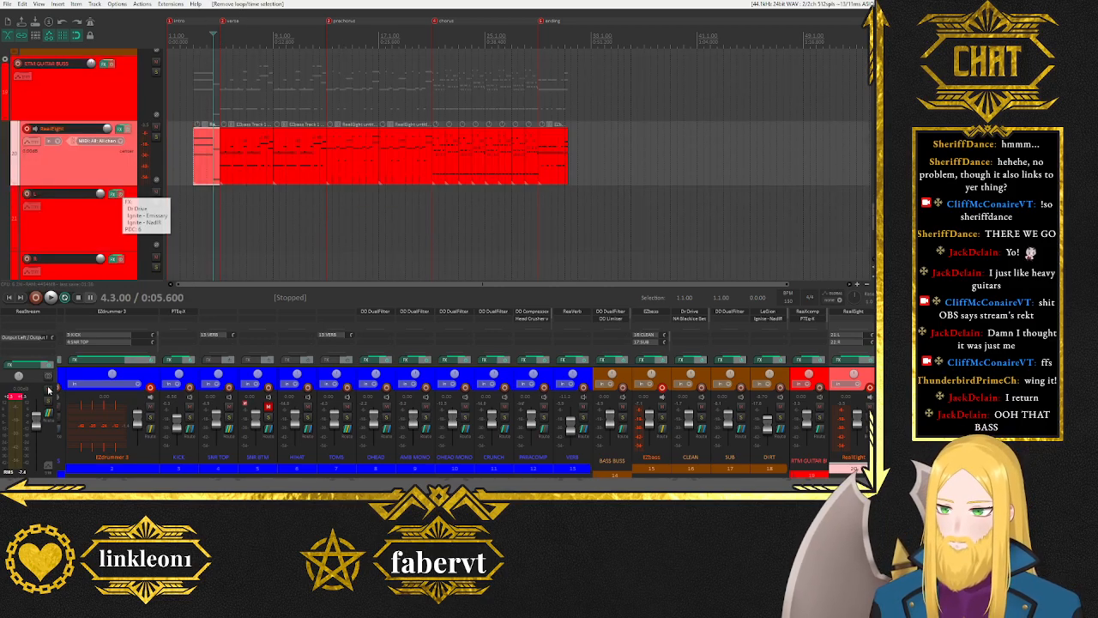
click(57, 201)
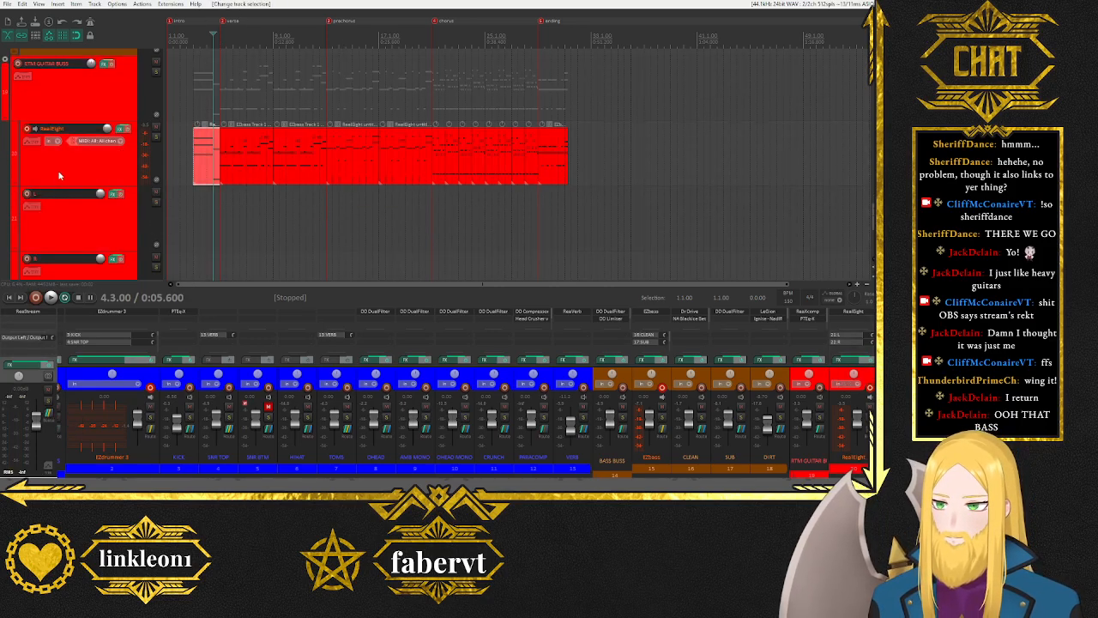
click(50, 96)
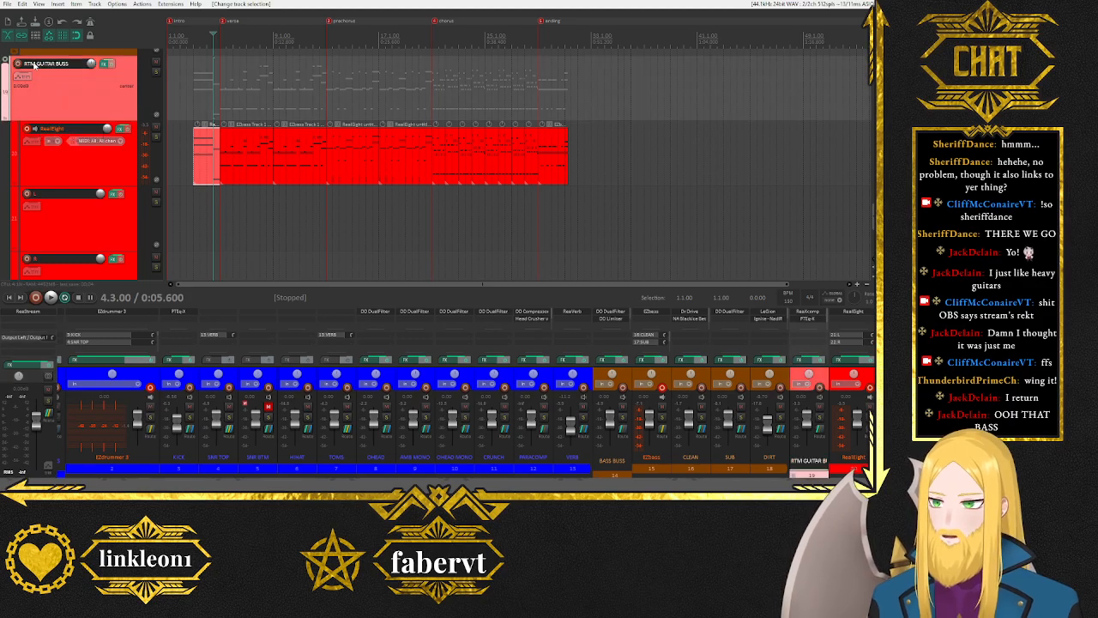
click(24, 78)
click(175, 108)
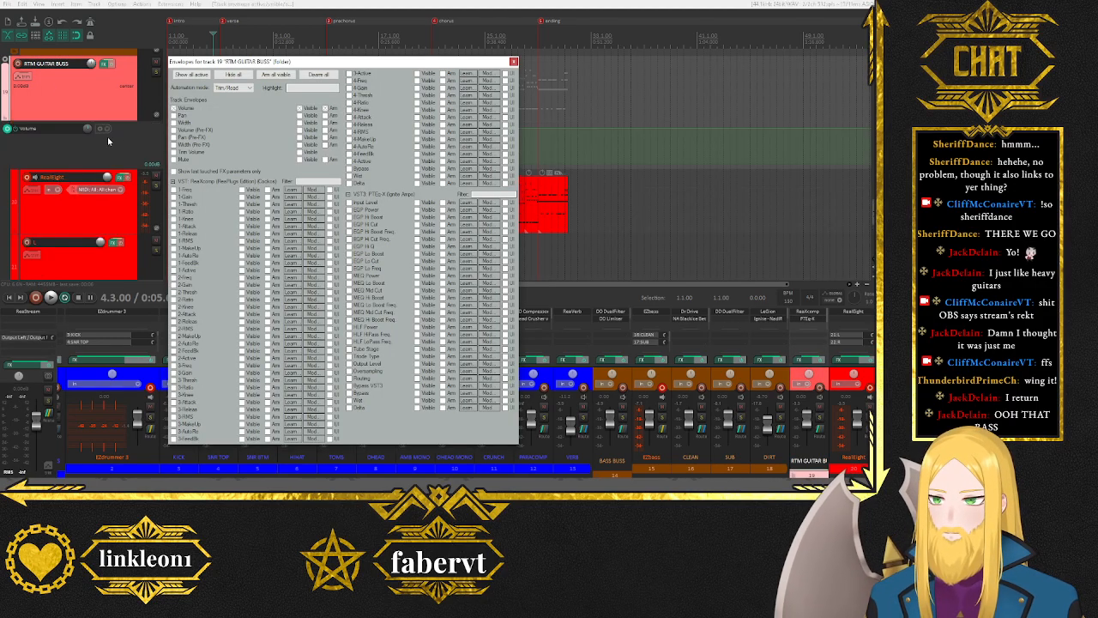
click(513, 62)
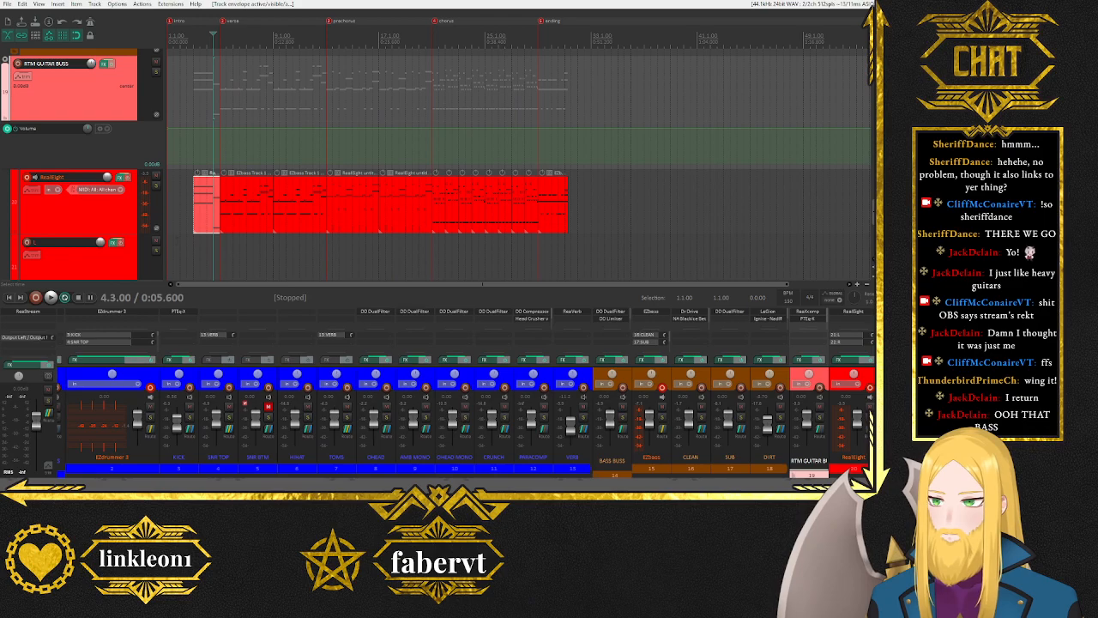
Shape a guitar buss volume fade-in, with envelope points at -inf dB at 1.1 and 3.1 rising to 0 dB at 4.3.
scroll(217, 202, up, 5)
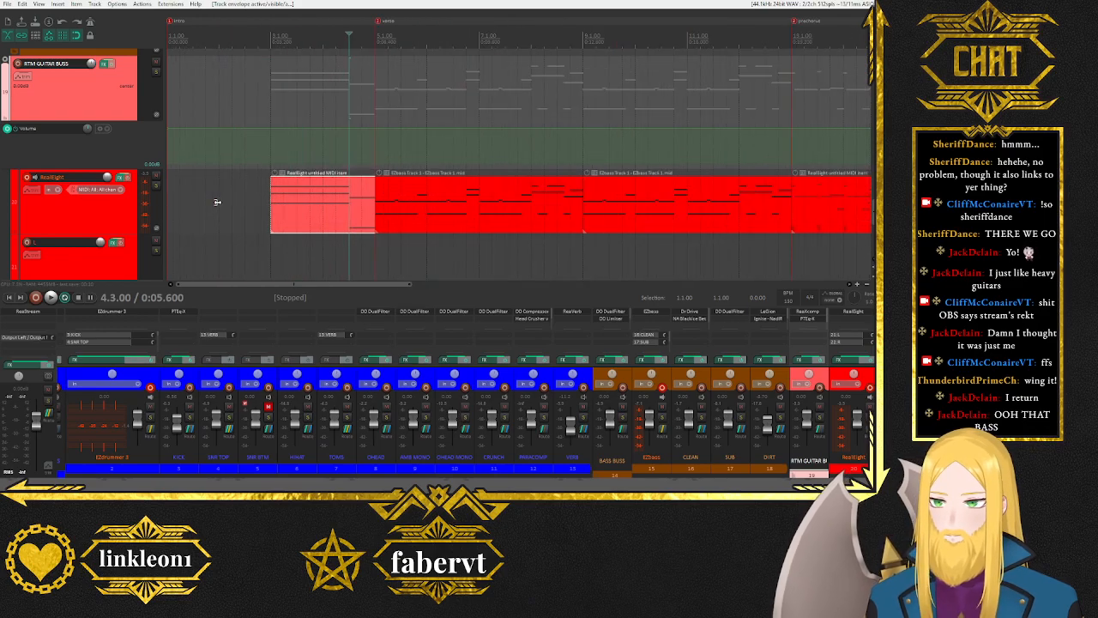
click(349, 128)
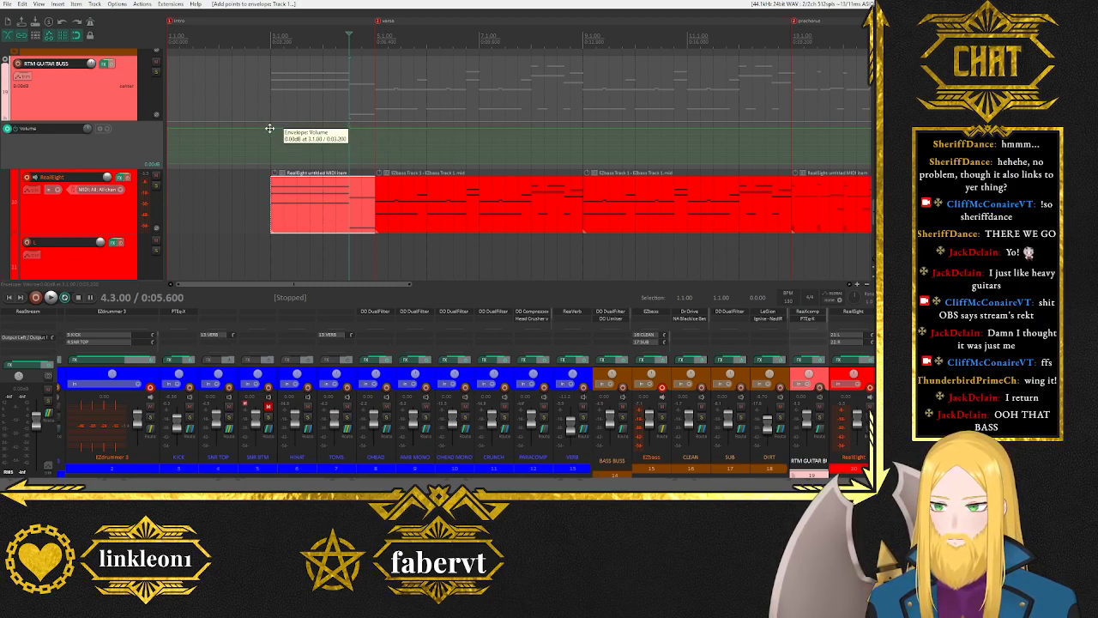
drag(269, 127, 269, 316)
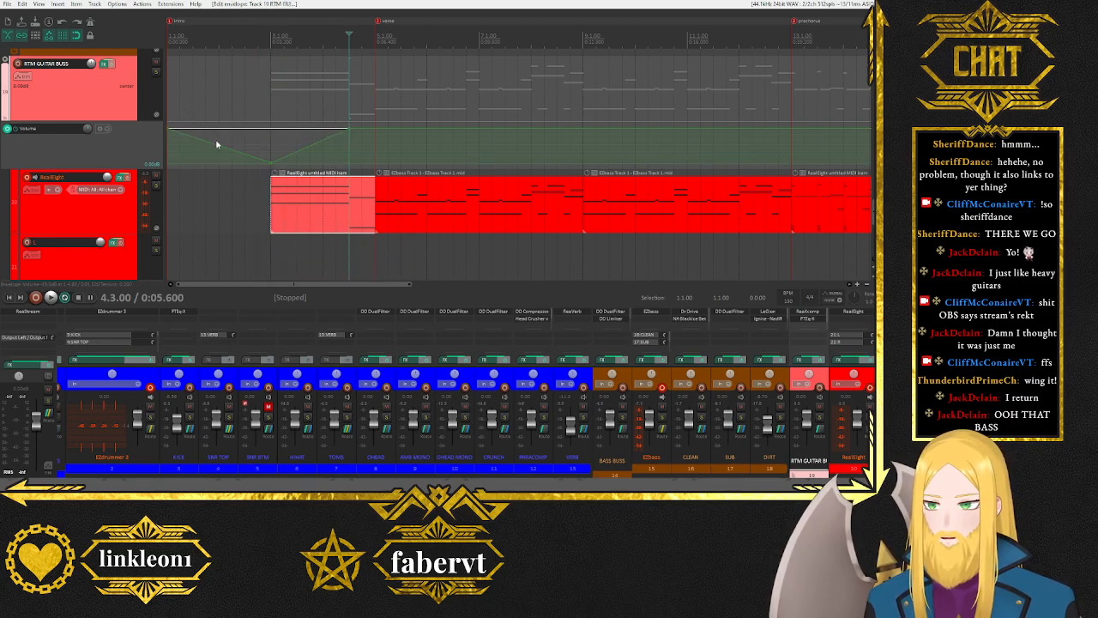
drag(168, 129, 143, 308)
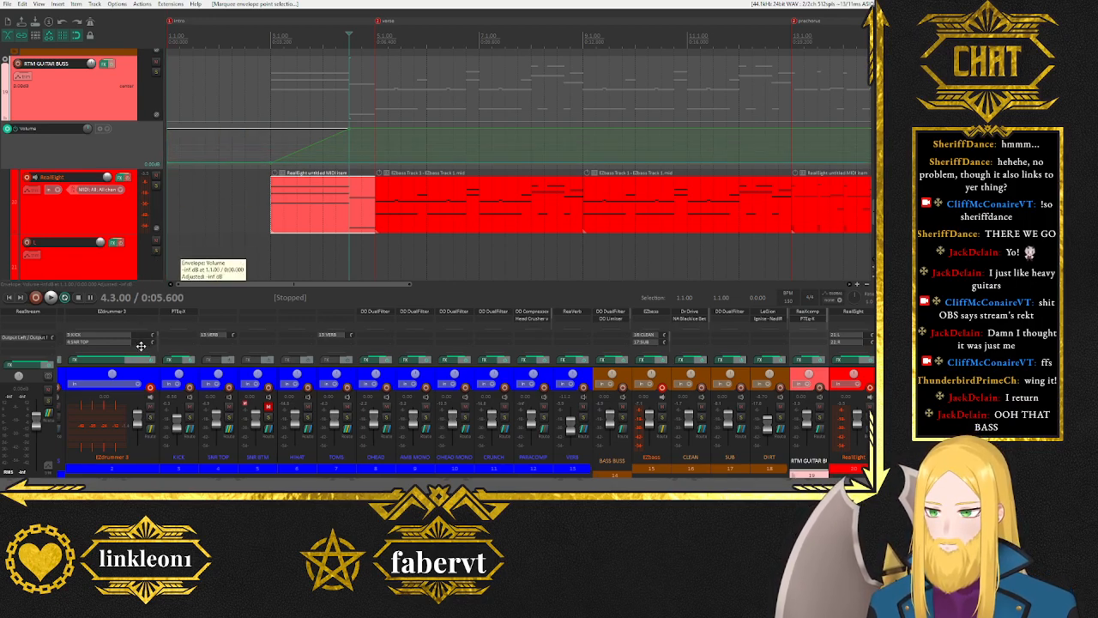
drag(140, 346, 141, 346)
Play the song from the start to audition the guitar fade-in.
scroll(315, 213, down, 4)
key(Home)
key(space)
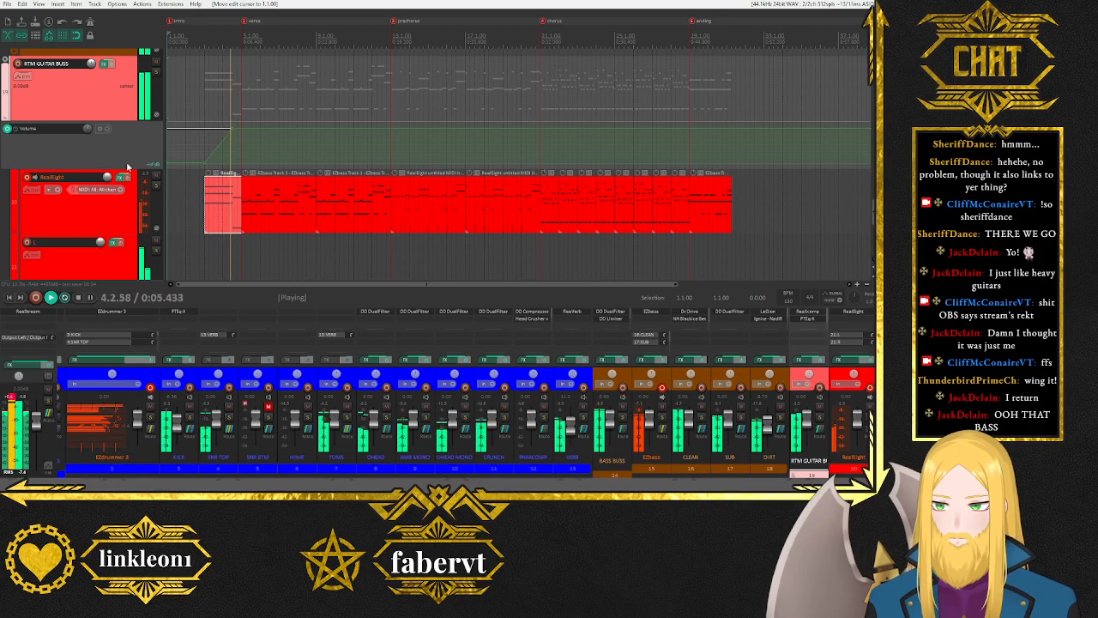
Shorten the guitar buss volume fade-in so it reaches full level at about bar 4, and play the song from 3.1 to check it.
key(space)
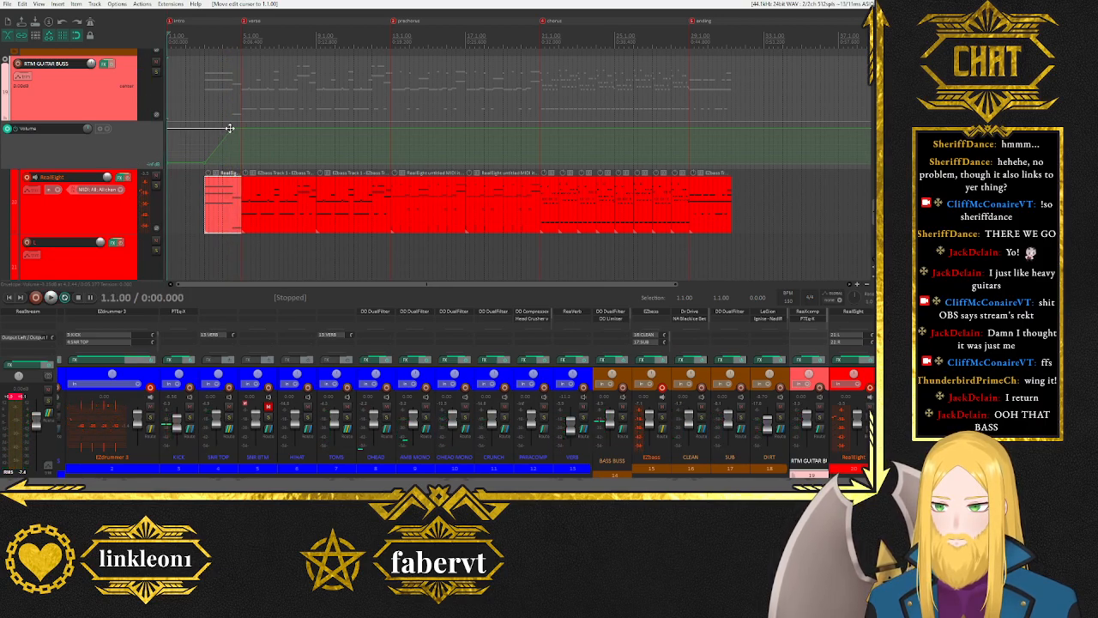
drag(232, 127, 221, 128)
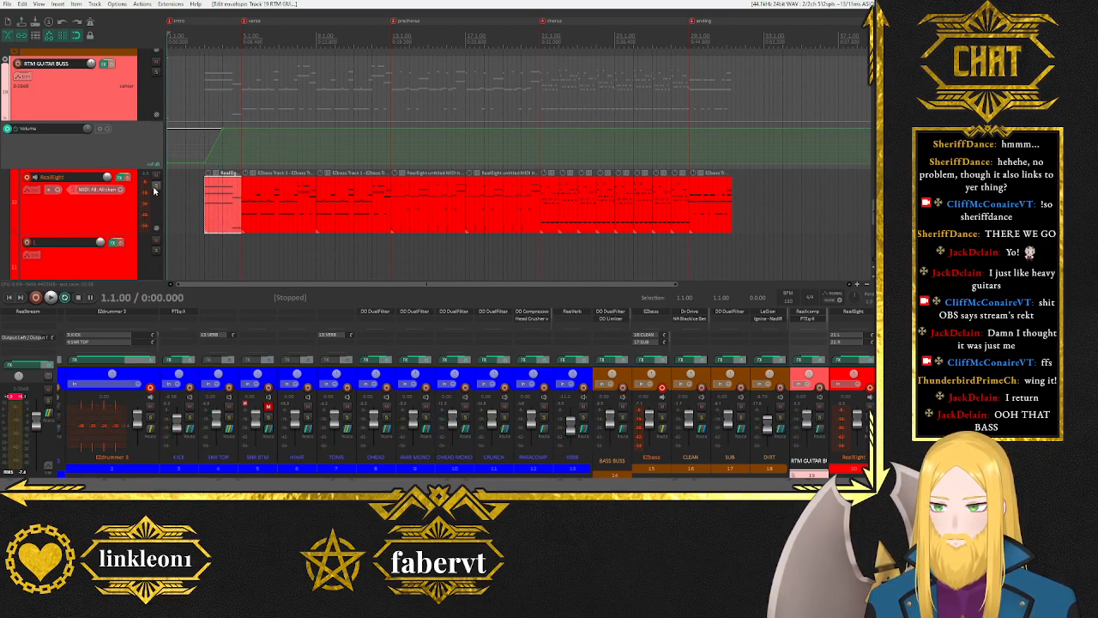
click(205, 72)
key(space)
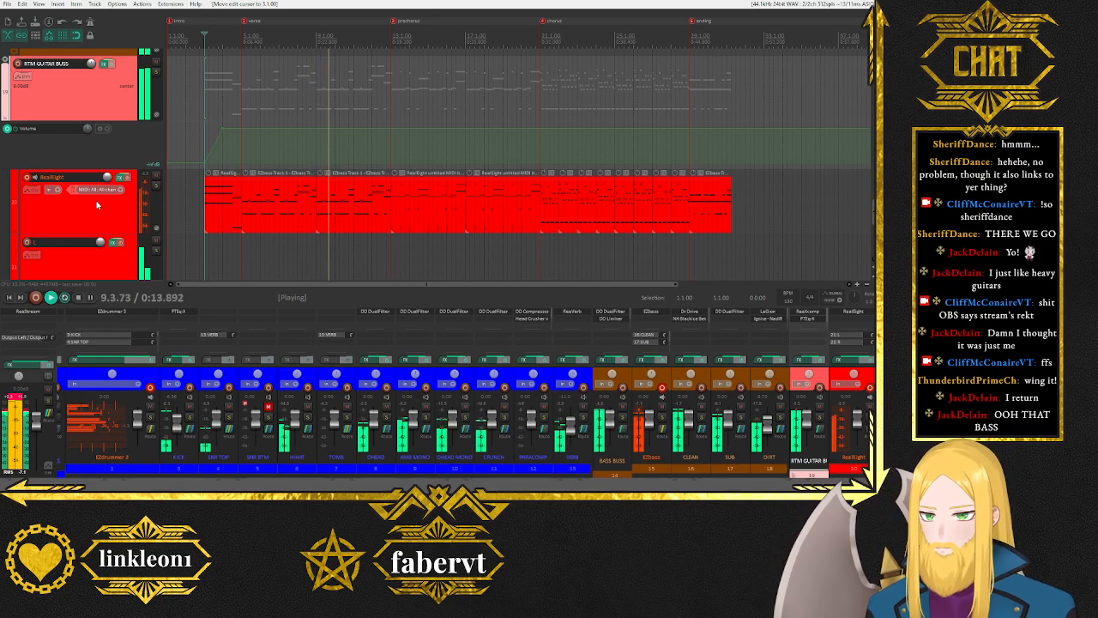
click(49, 224)
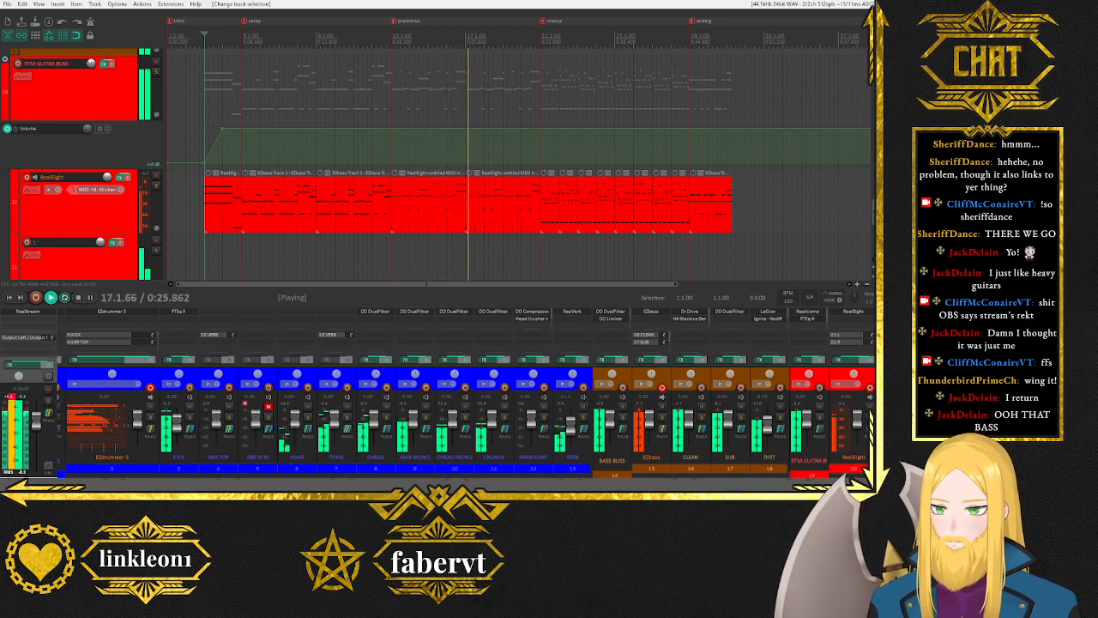
scroll(67, 415, up, 2)
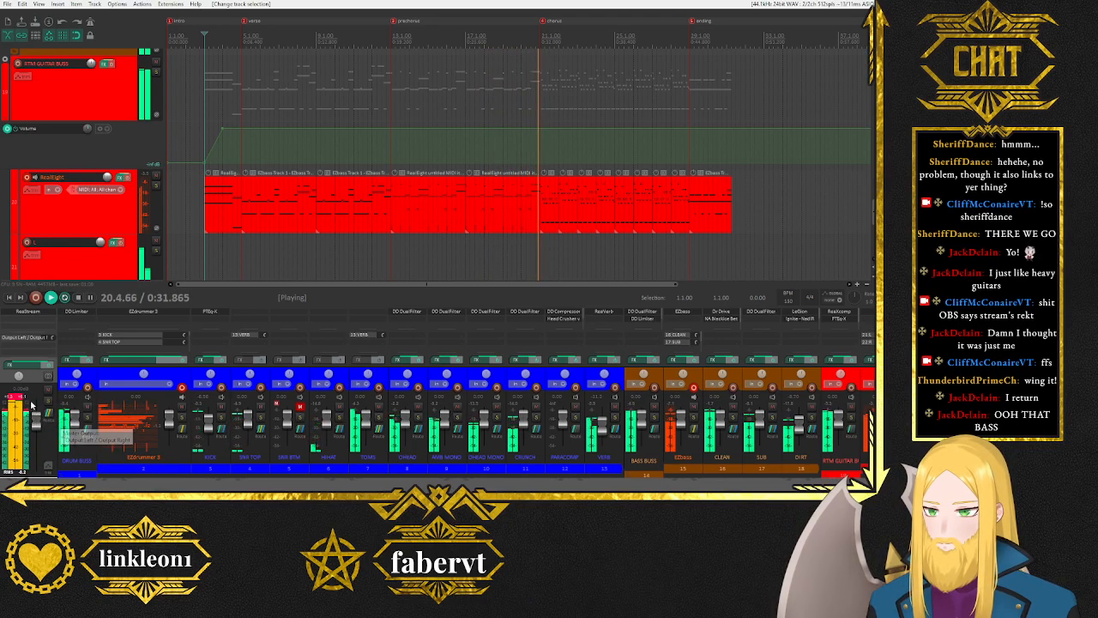
scroll(480, 288, down, 3)
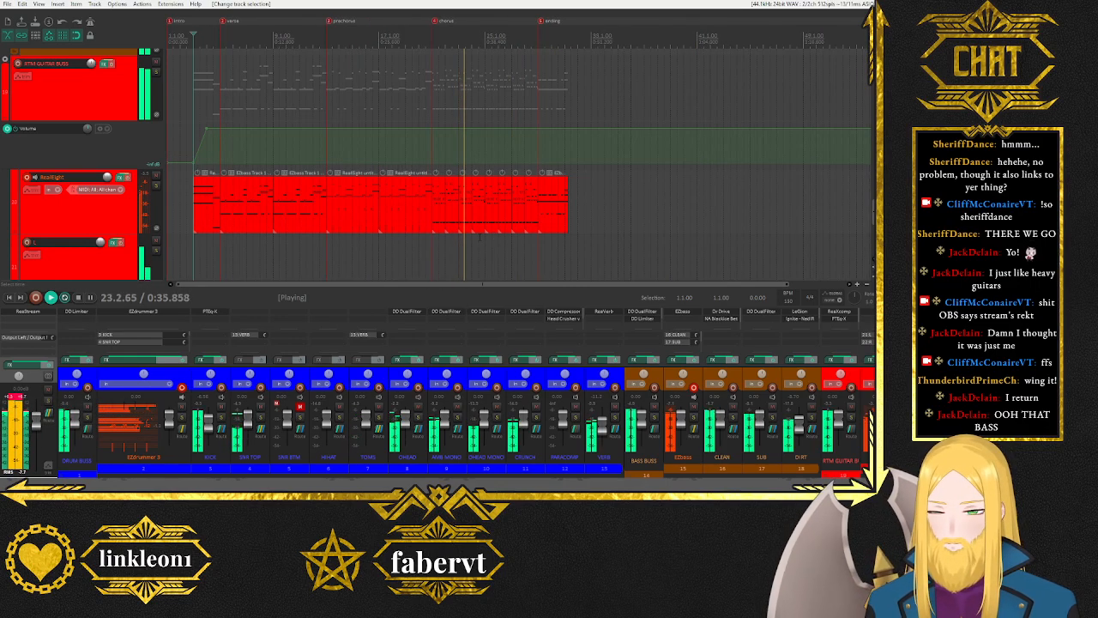
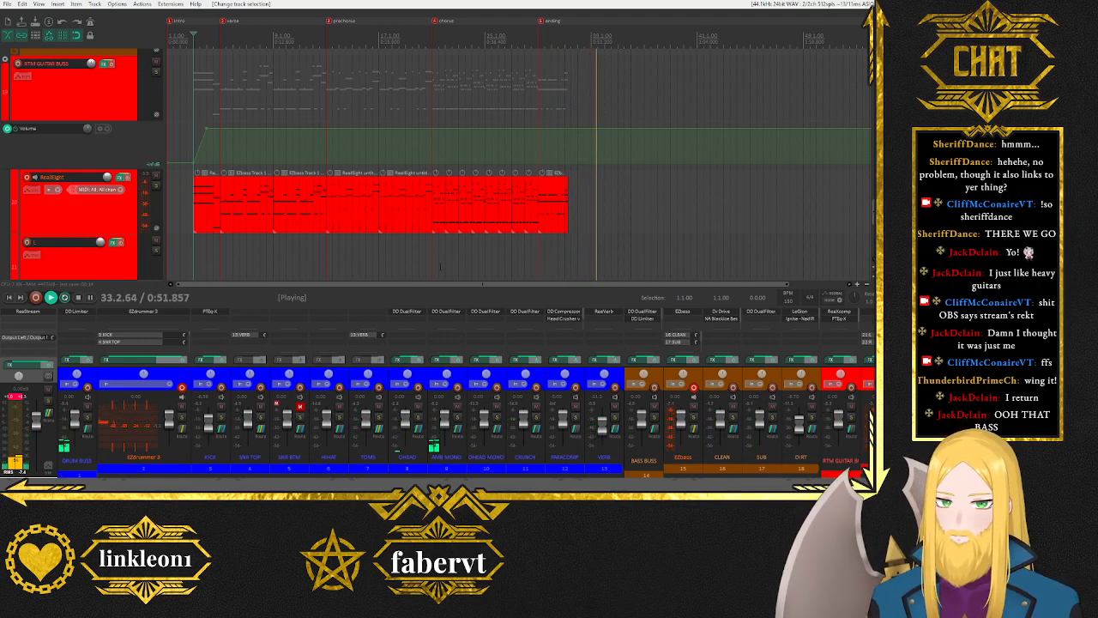
key(space)
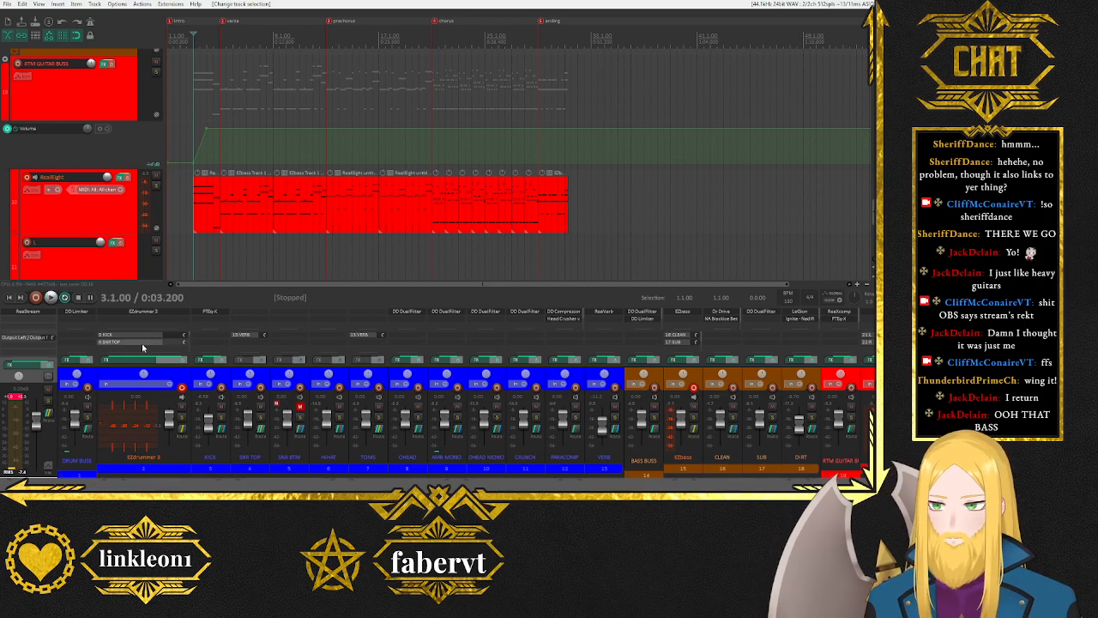
Raise the SNR TOP track's volume slightly while playing the song from the verse start at 5.1.
scroll(59, 247, up, 12)
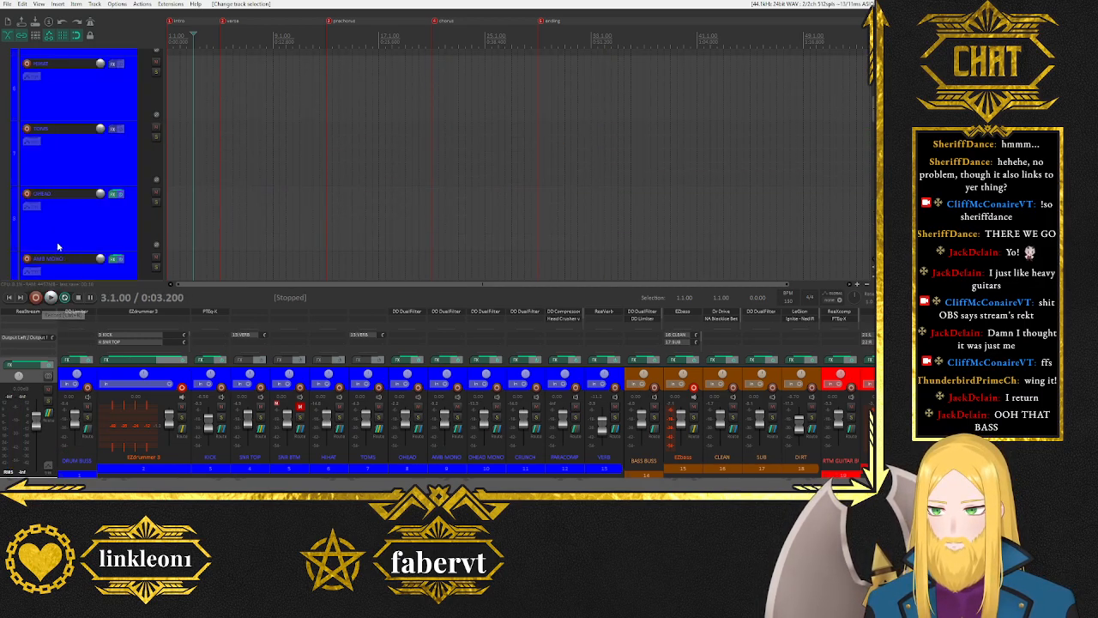
scroll(58, 247, down, 15)
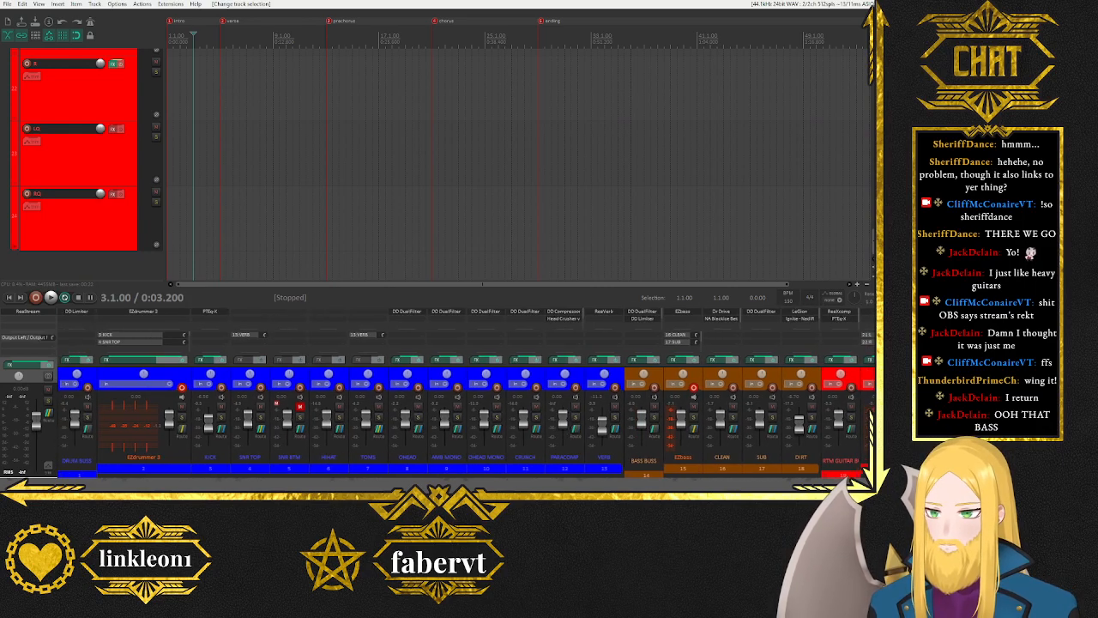
scroll(109, 232, up, 15)
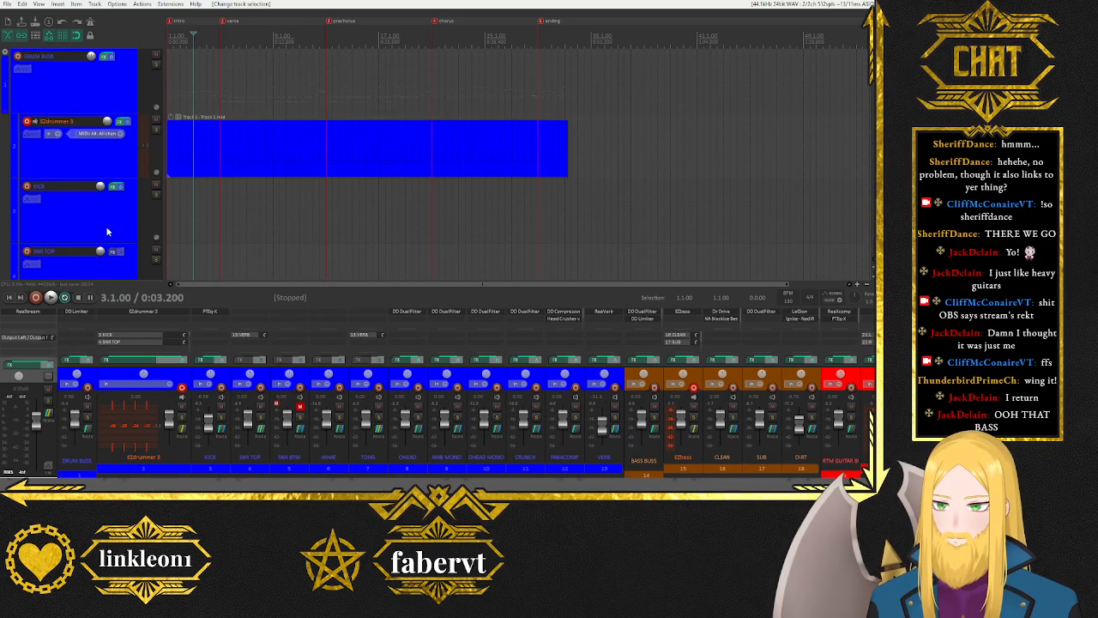
click(220, 88)
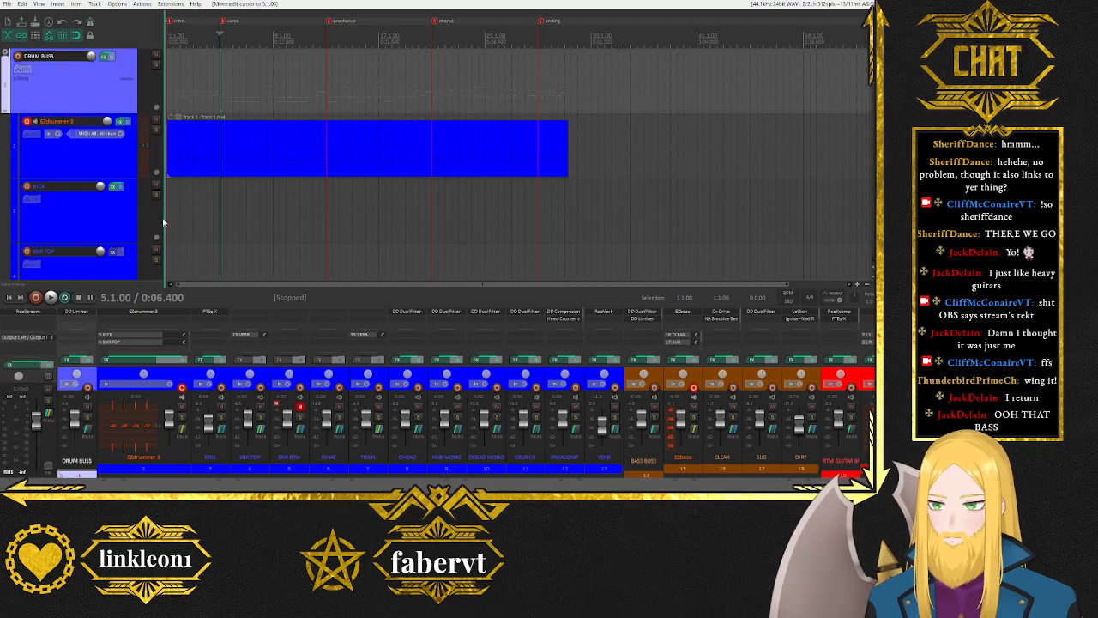
key(space)
key(space)
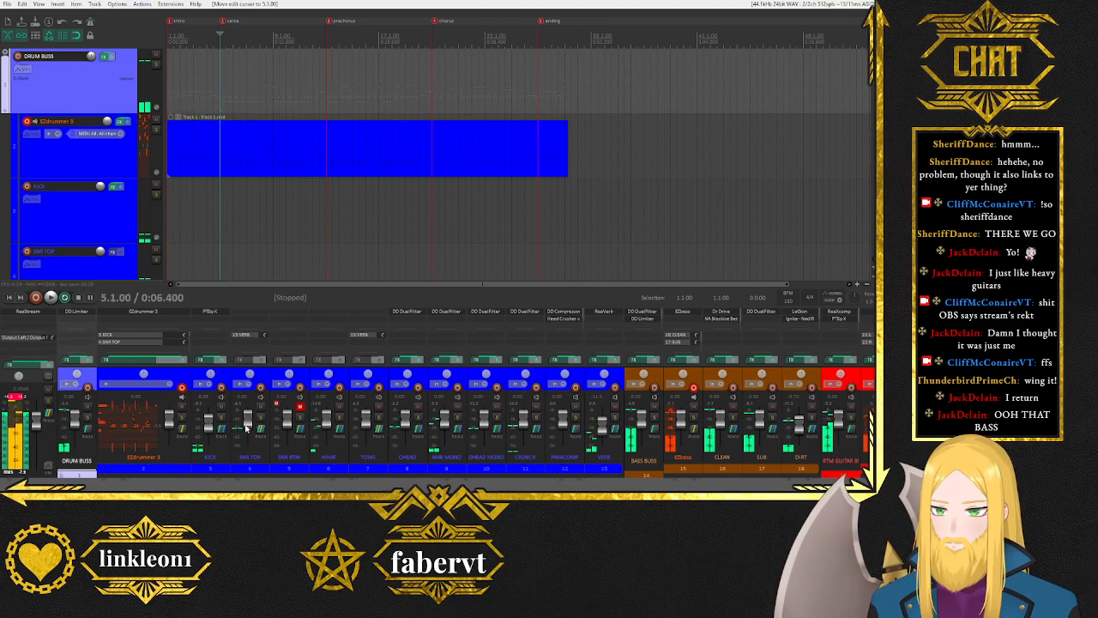
key(space)
drag(245, 418, 248, 420)
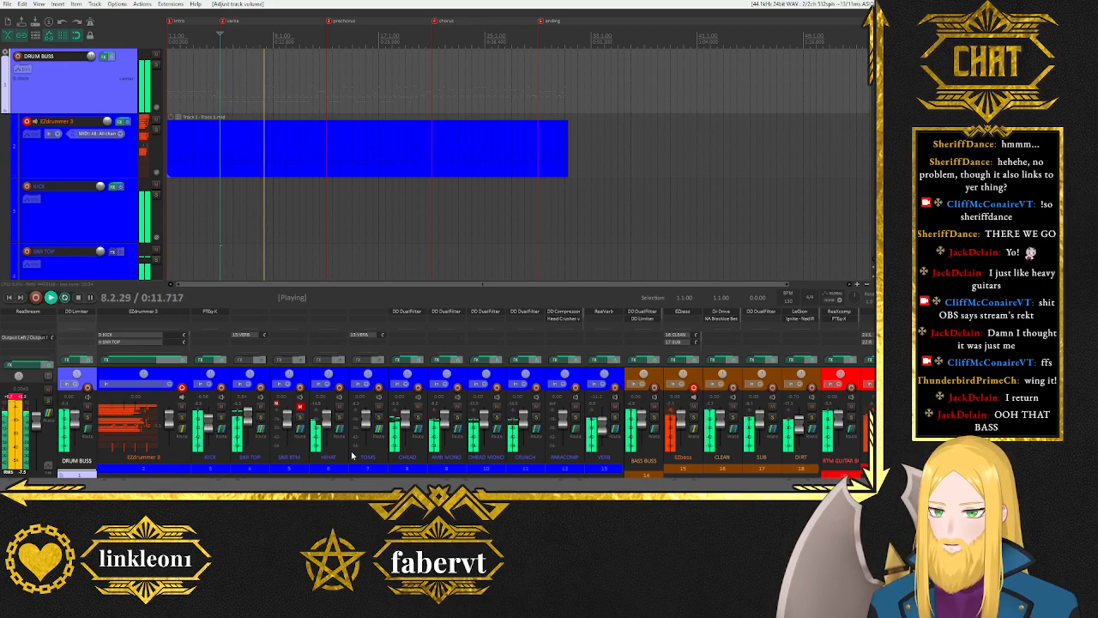
key(space)
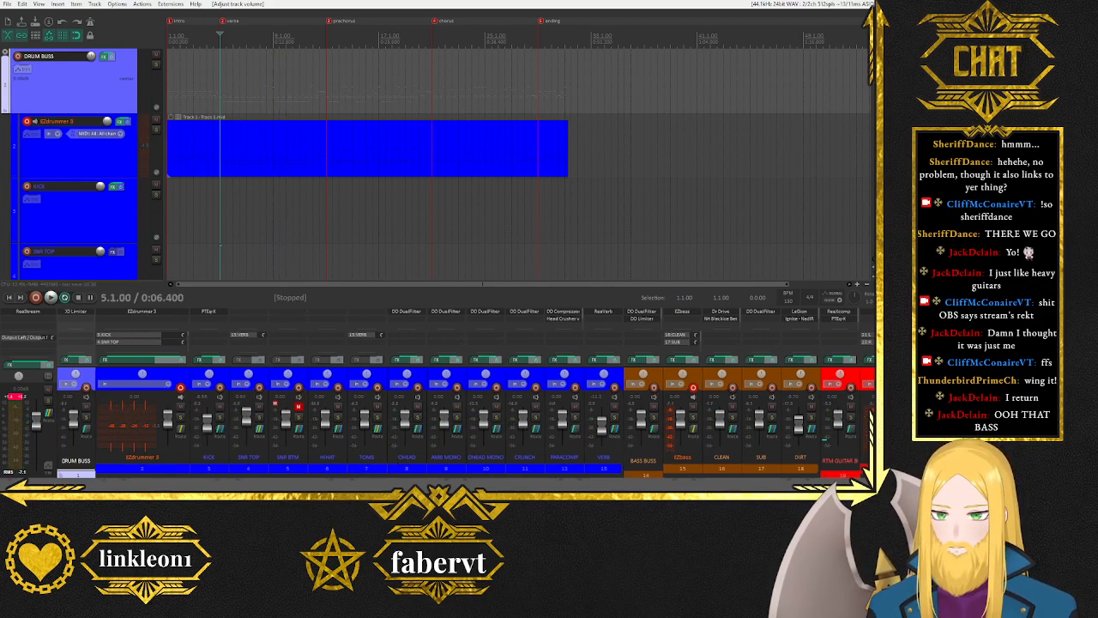
Lower the volumes of the CLEAN, SUB and DIRT bass tracks together while the verse plays.
scroll(481, 412, right, 3)
key(space)
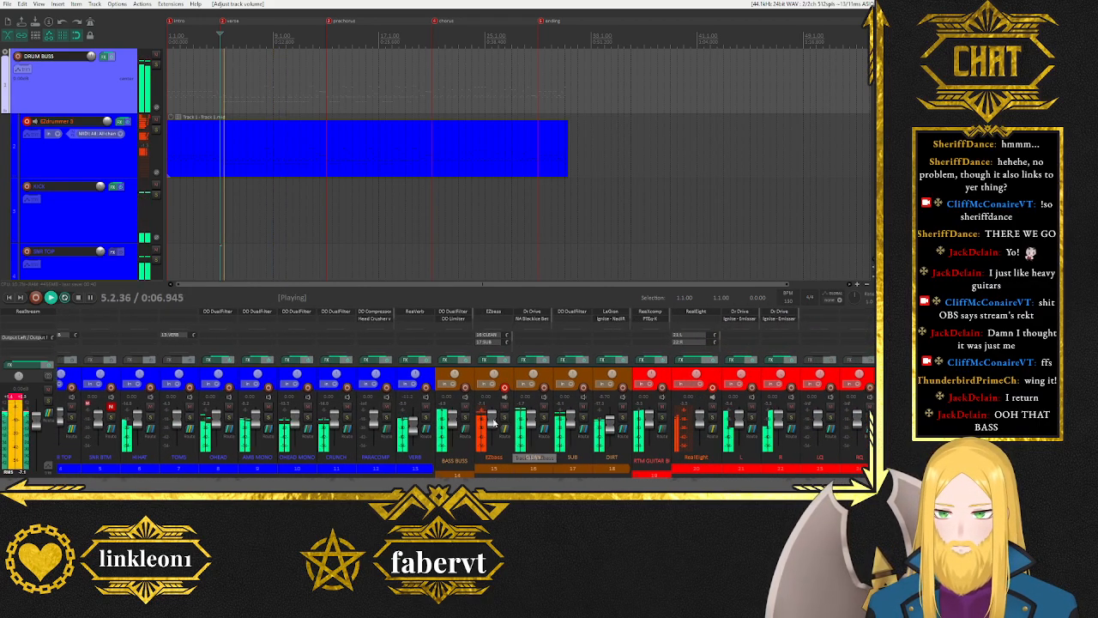
click(534, 468)
click(534, 467)
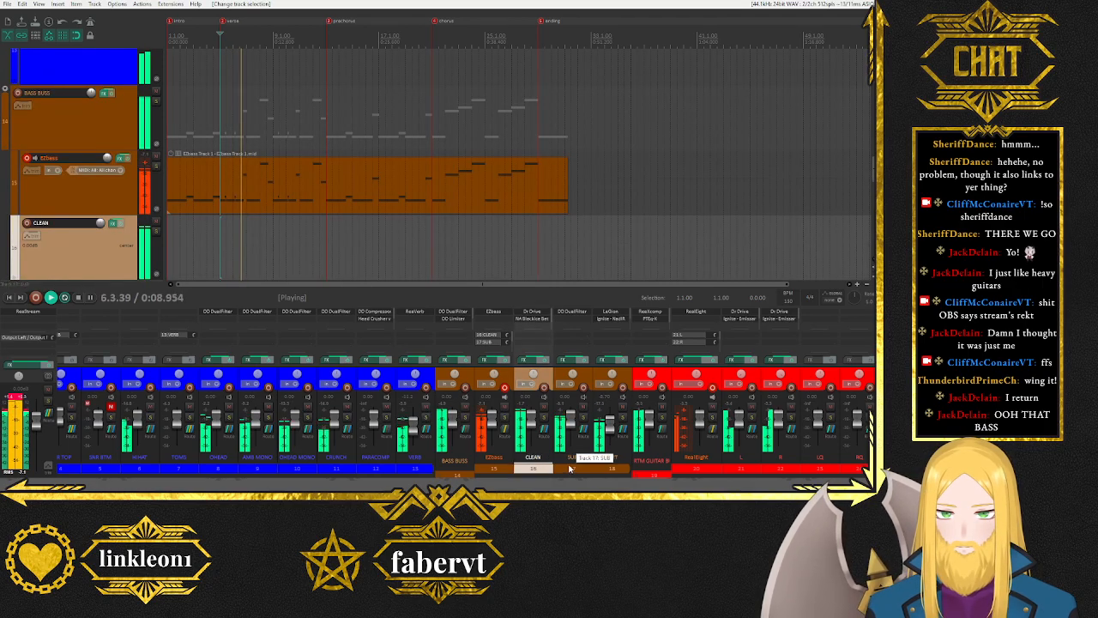
key(space)
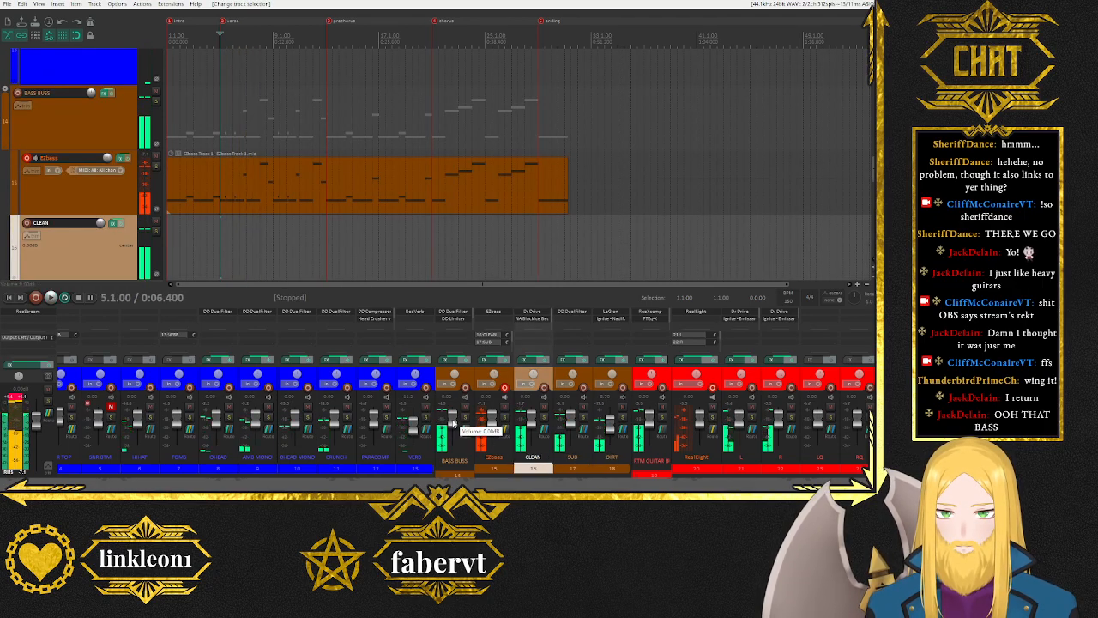
shift+click(615, 463)
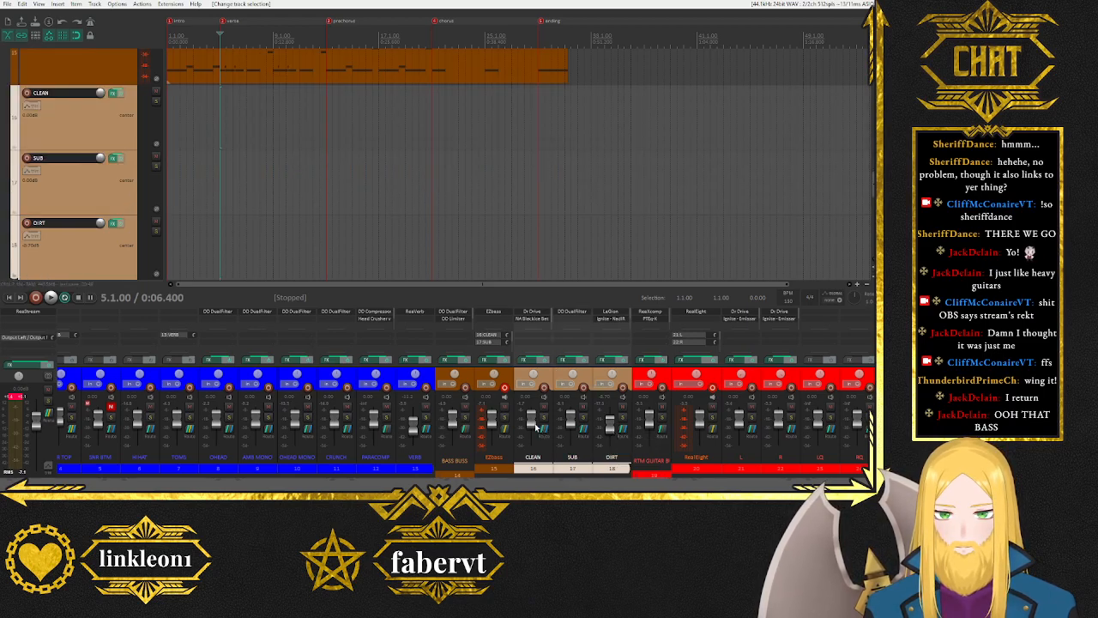
key(space)
scroll(533, 425, down, 3)
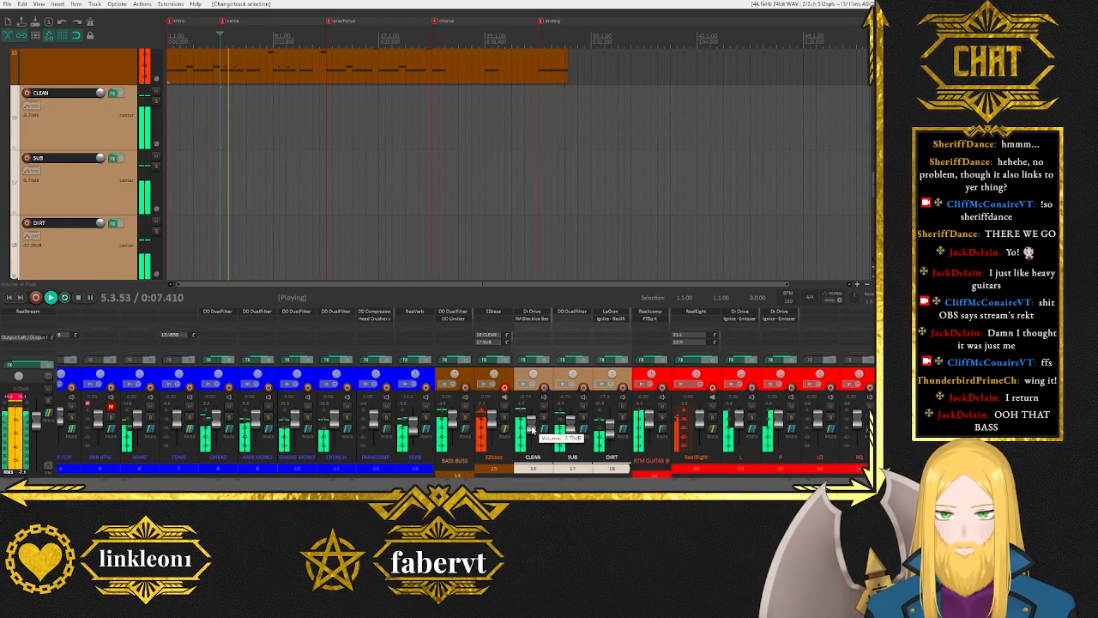
scroll(533, 424, up, 1)
scroll(532, 426, down, 2)
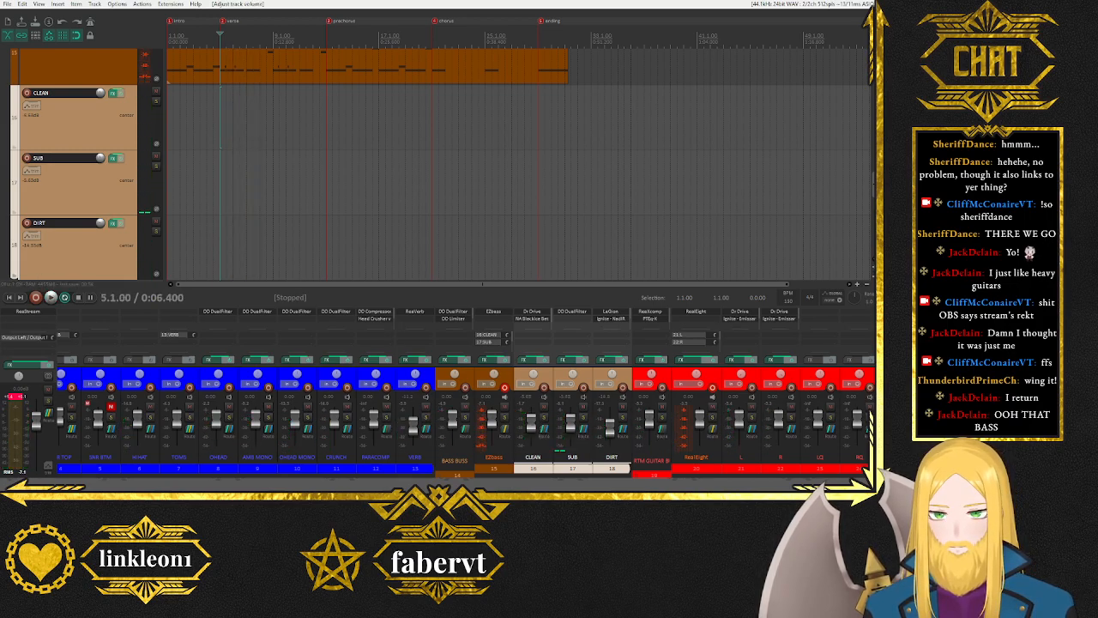
Replay the song from the verse and bring the CLEAN, SUB and DIRT bass volumes back up slightly together.
key(space)
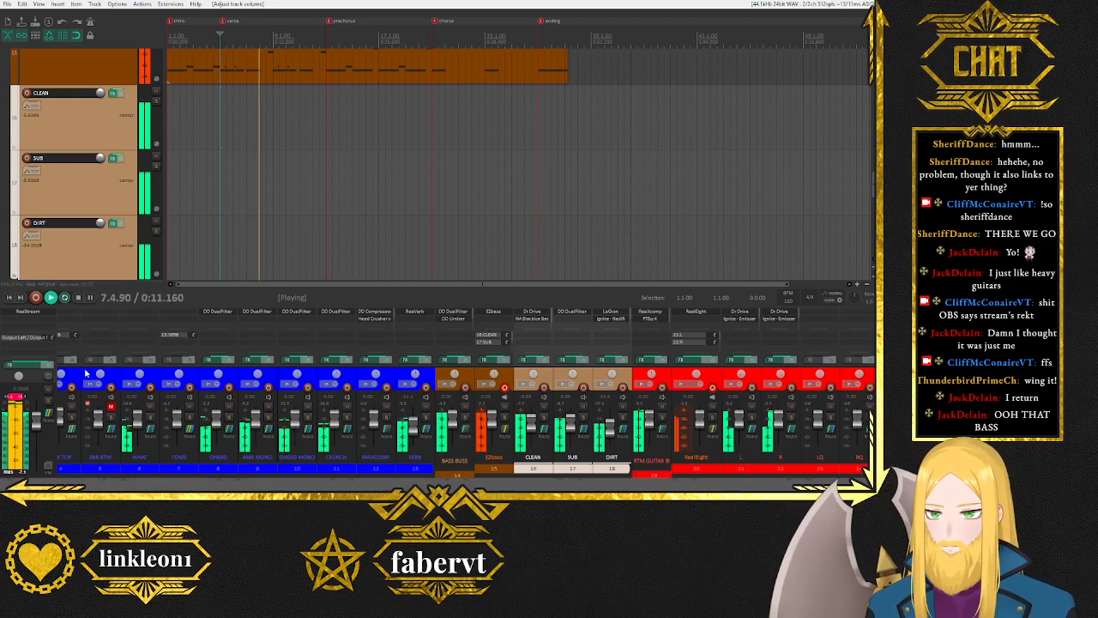
click(35, 418)
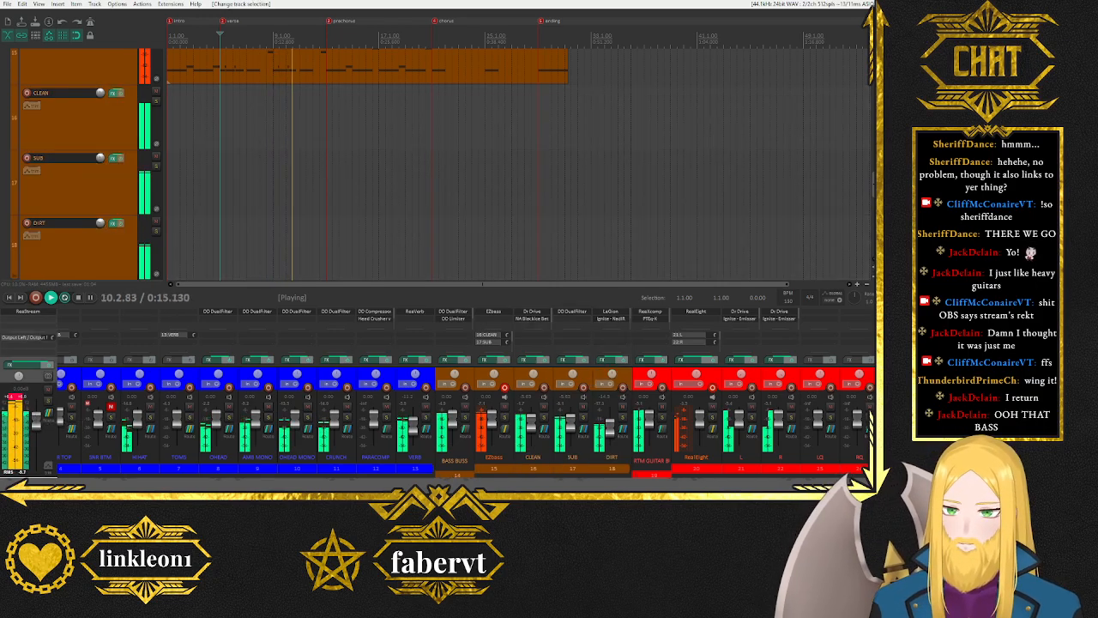
scroll(454, 429, left, 5)
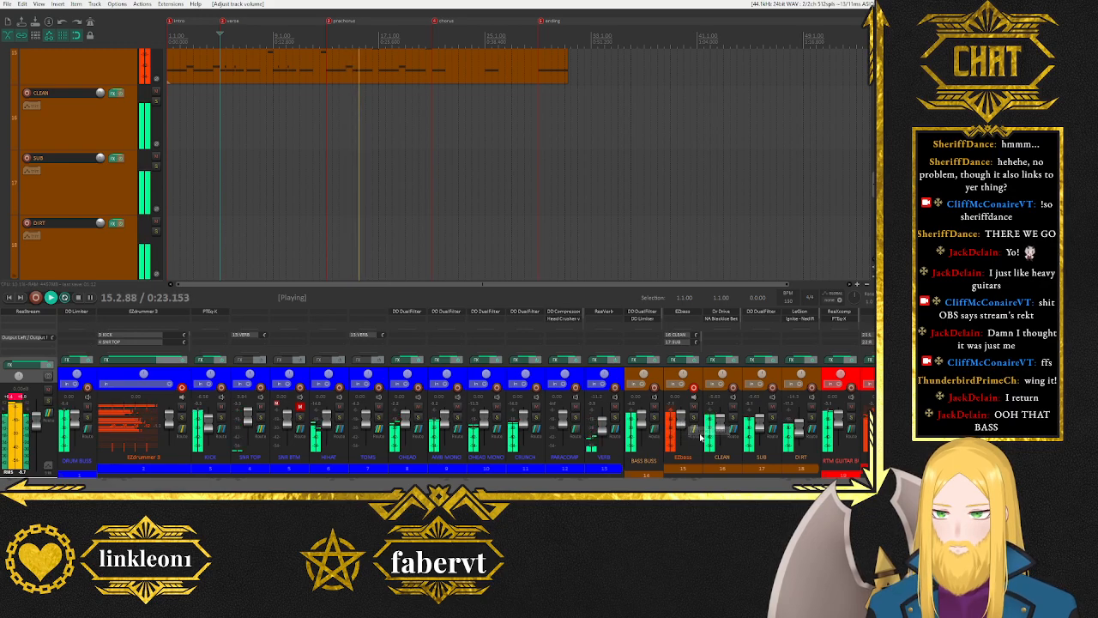
click(723, 458)
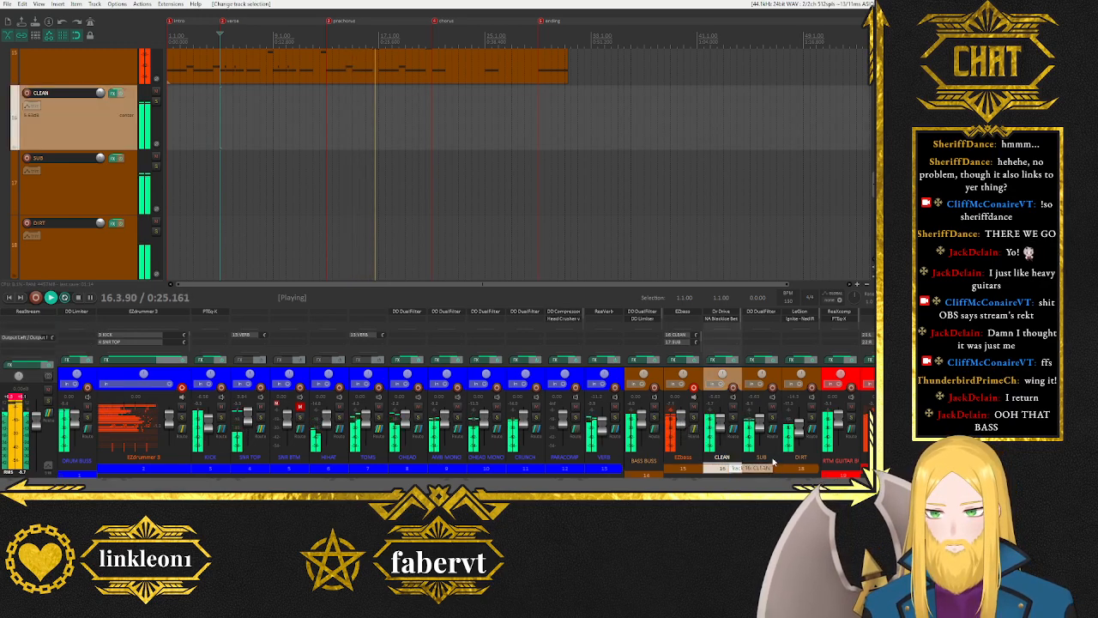
shift+click(800, 459)
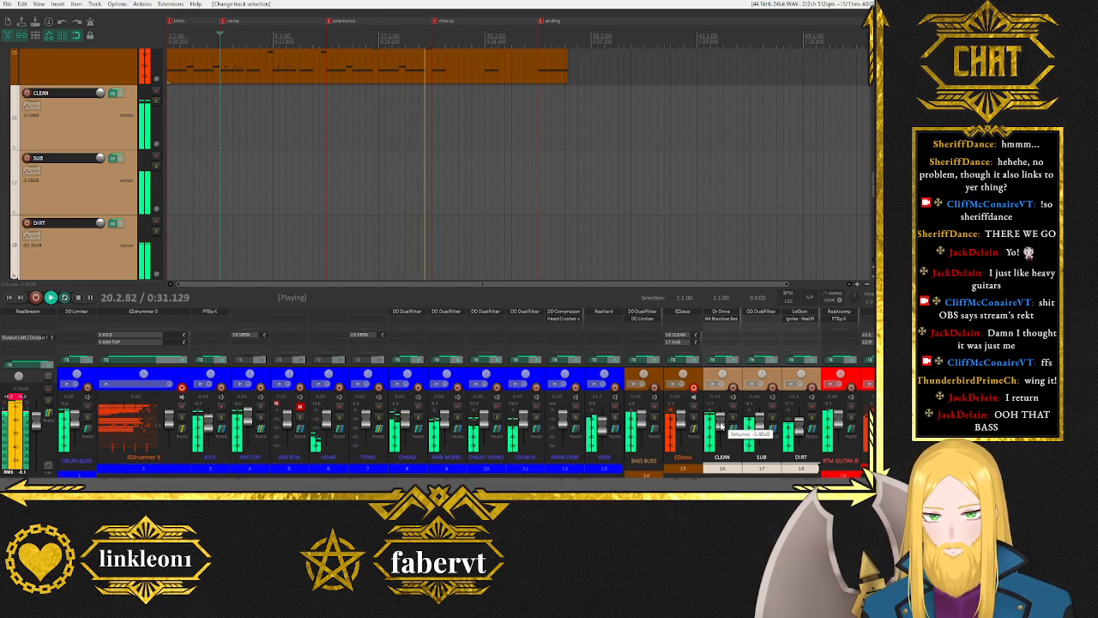
drag(722, 425, 721, 424)
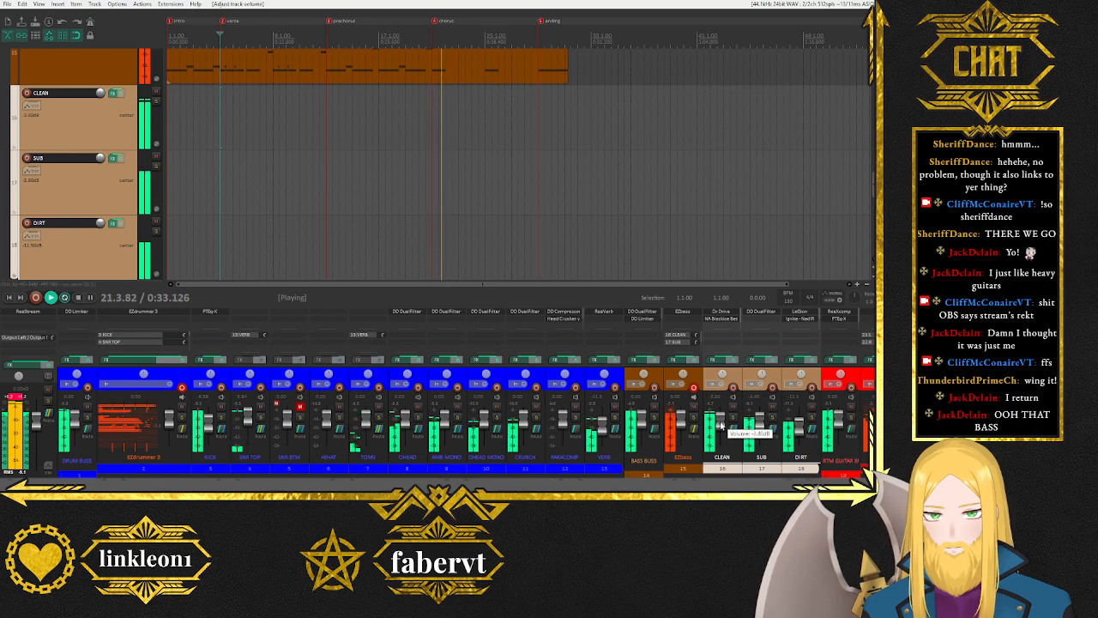
Listen through the chorus and ending to check the mix balance, and look over the mixer channels.
click(110, 453)
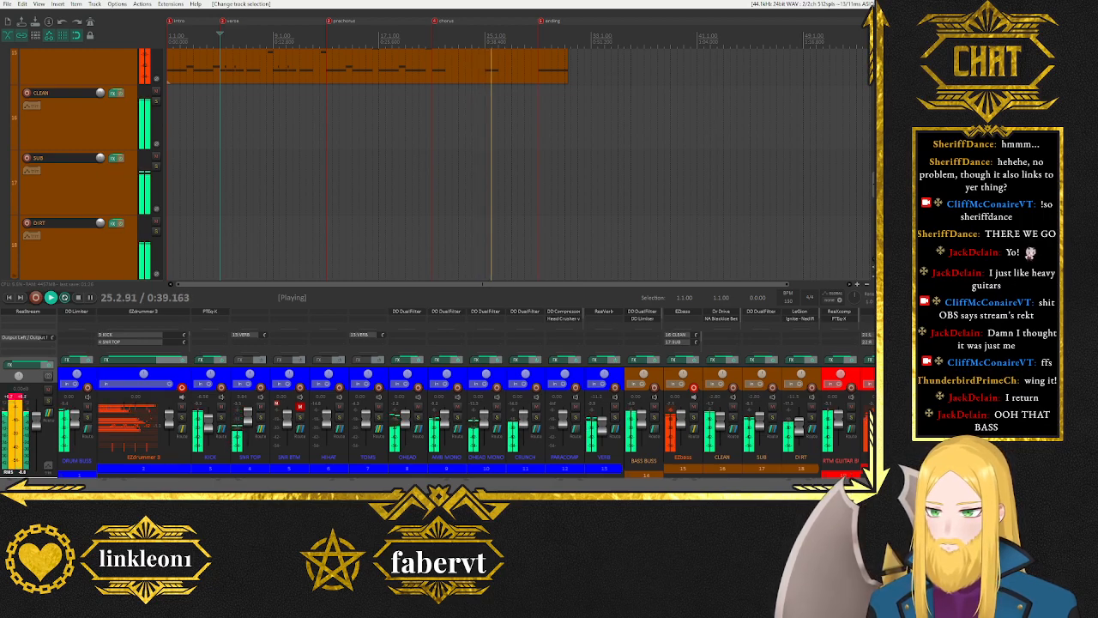
scroll(257, 344, right, 1)
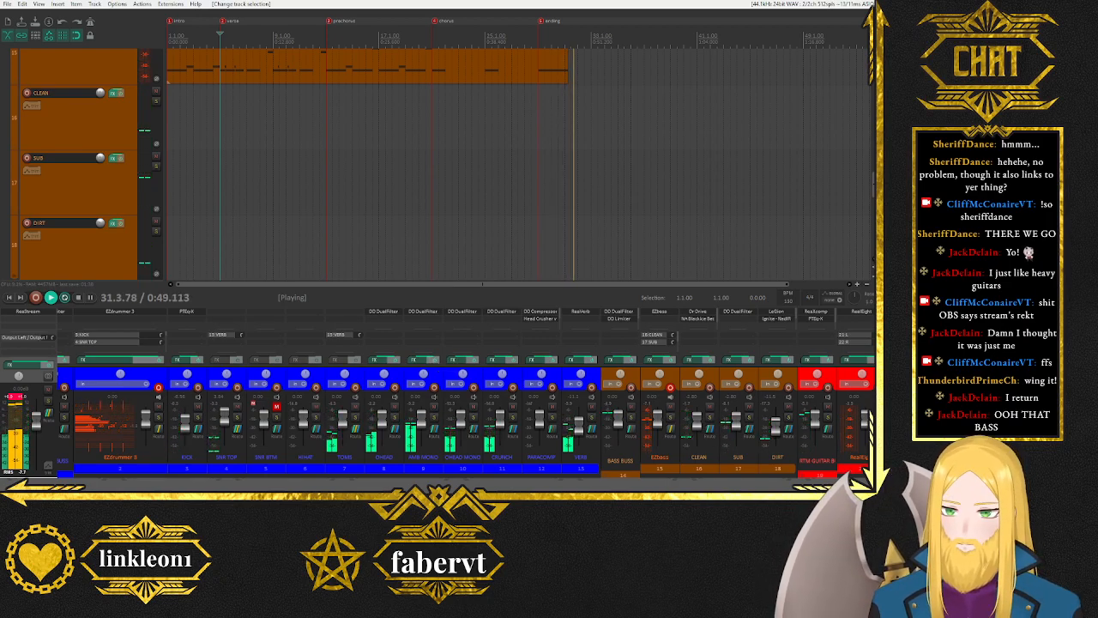
key(space)
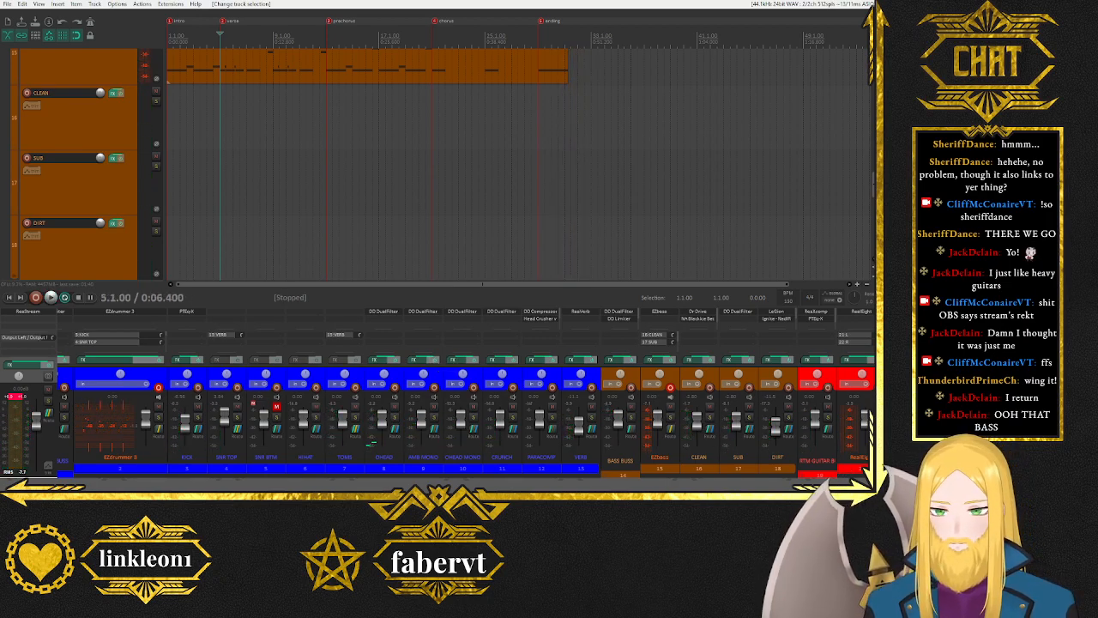
scroll(464, 412, right, 4)
scroll(463, 411, left, 5)
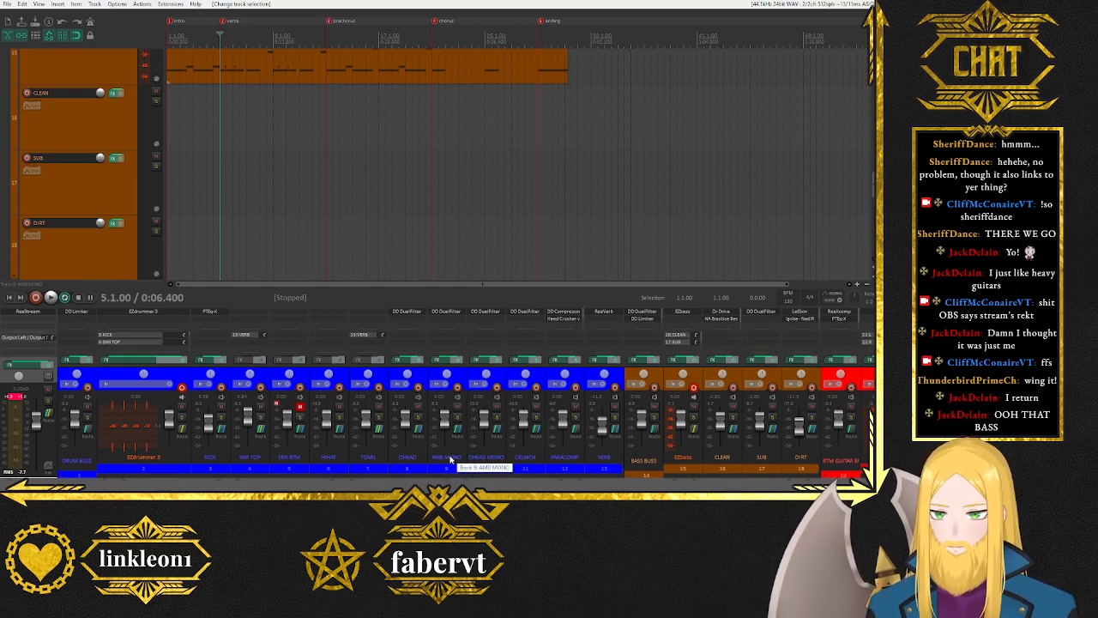
Raise the DHEAD MONO and CRUNCH drum channels while auditioning DRUM BUSS and DHEAD MONO in solo from the verse, and clear the solo.
click(87, 418)
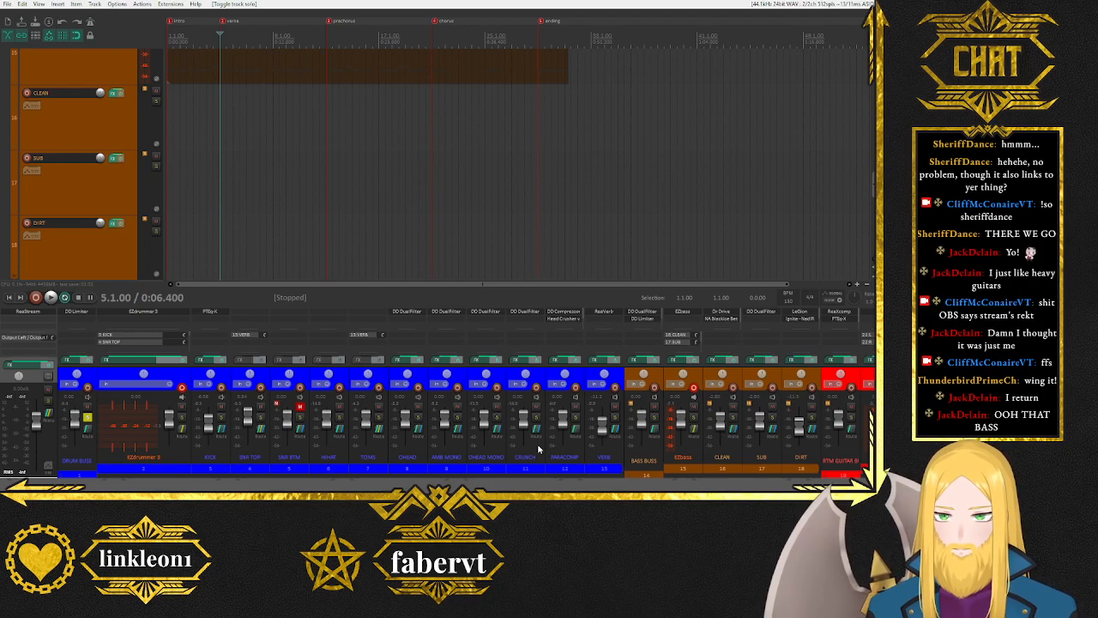
key(space)
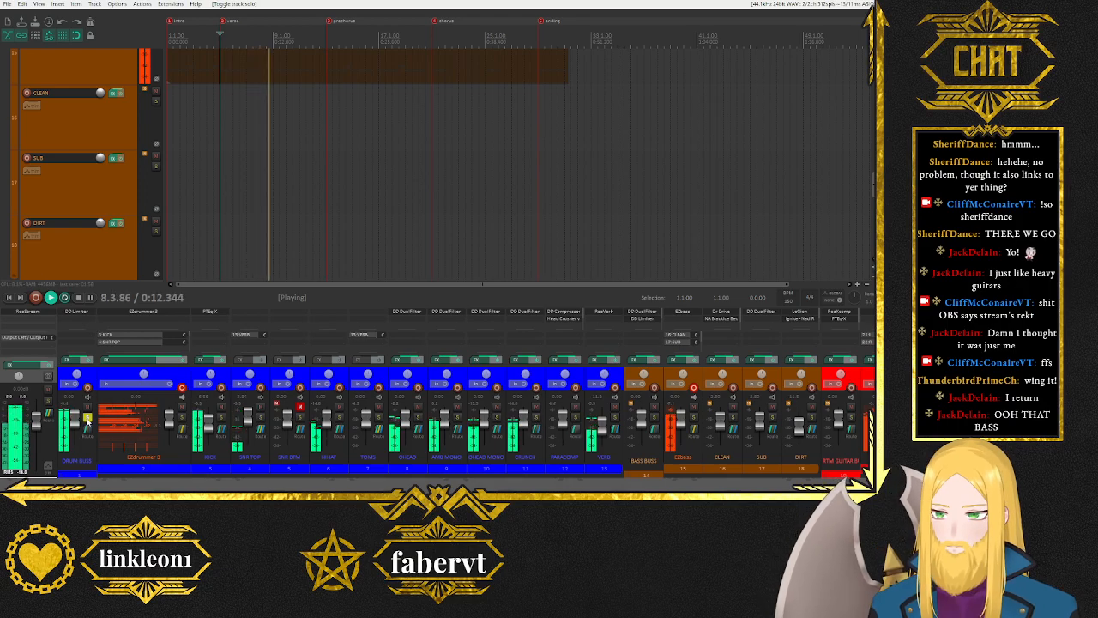
scroll(525, 417, down, 4)
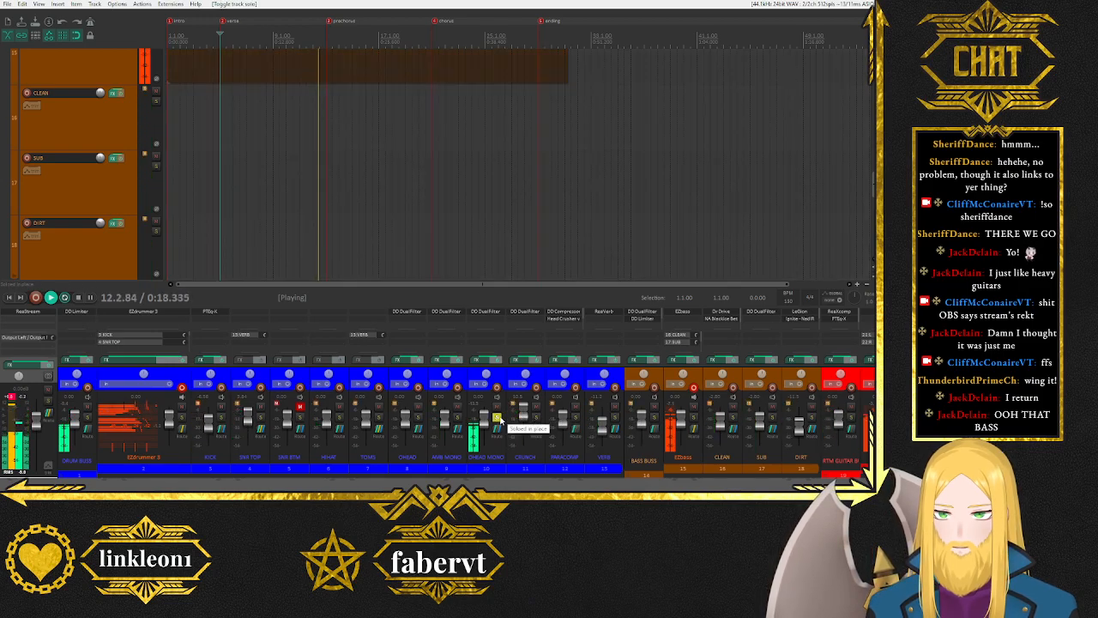
click(496, 418)
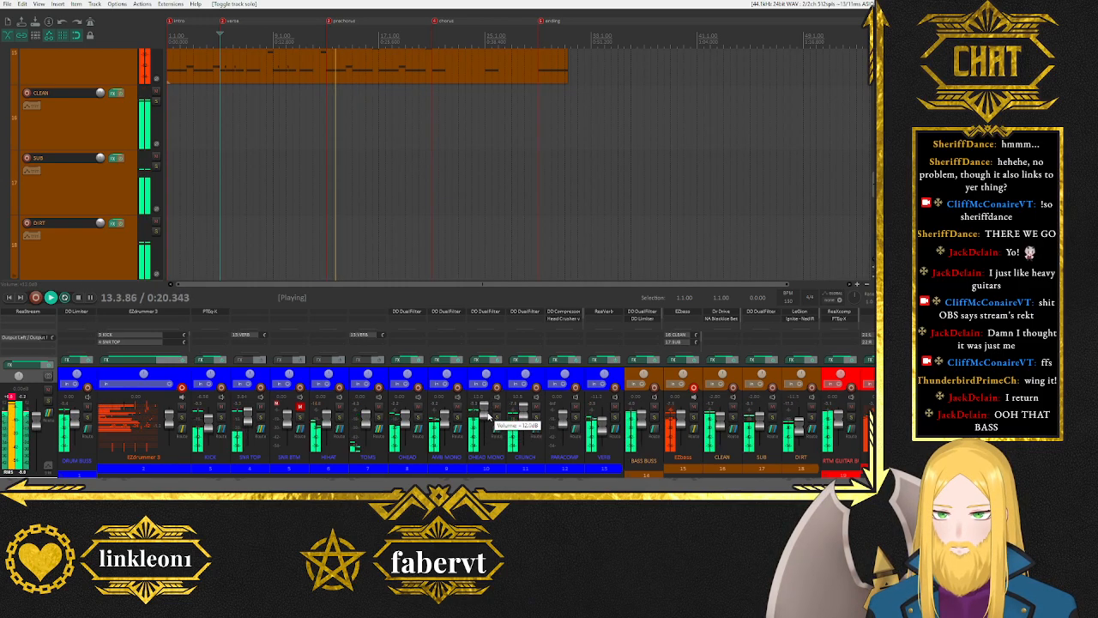
Check AMB MONO in solo, clear the solo, and lower the OHEAD MONO volume during playback before stopping.
scroll(489, 418, down, 1)
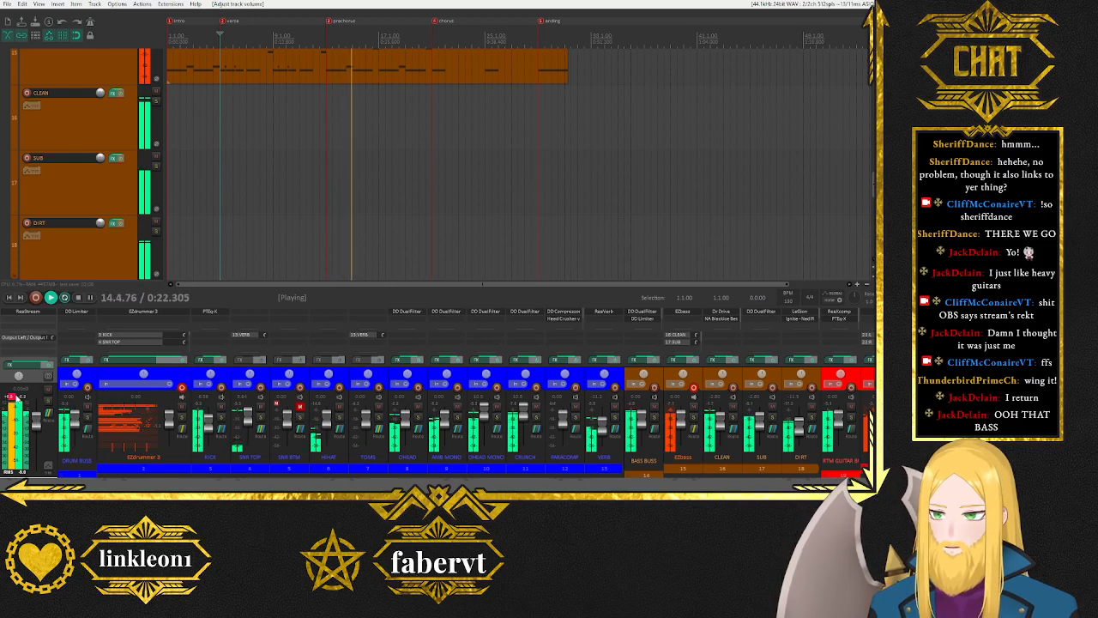
click(457, 418)
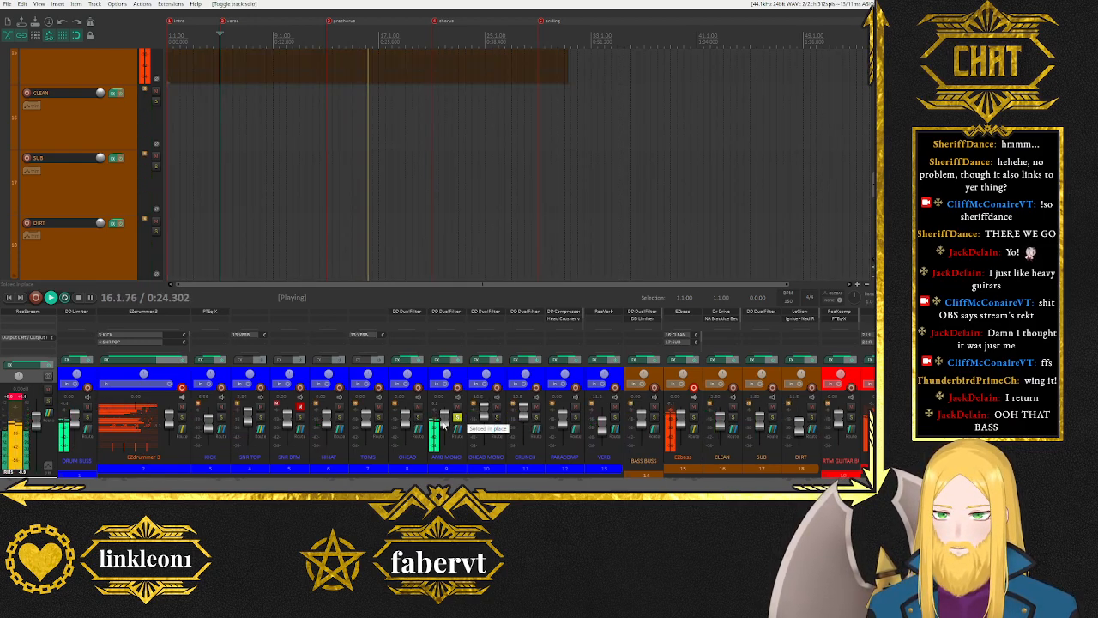
click(458, 418)
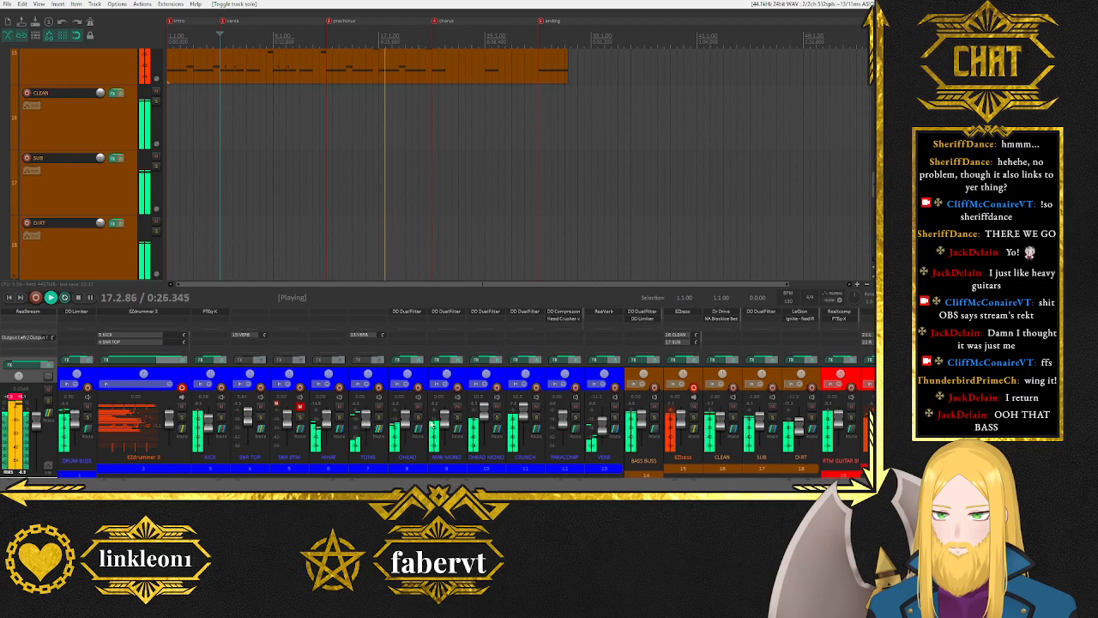
drag(485, 411, 486, 420)
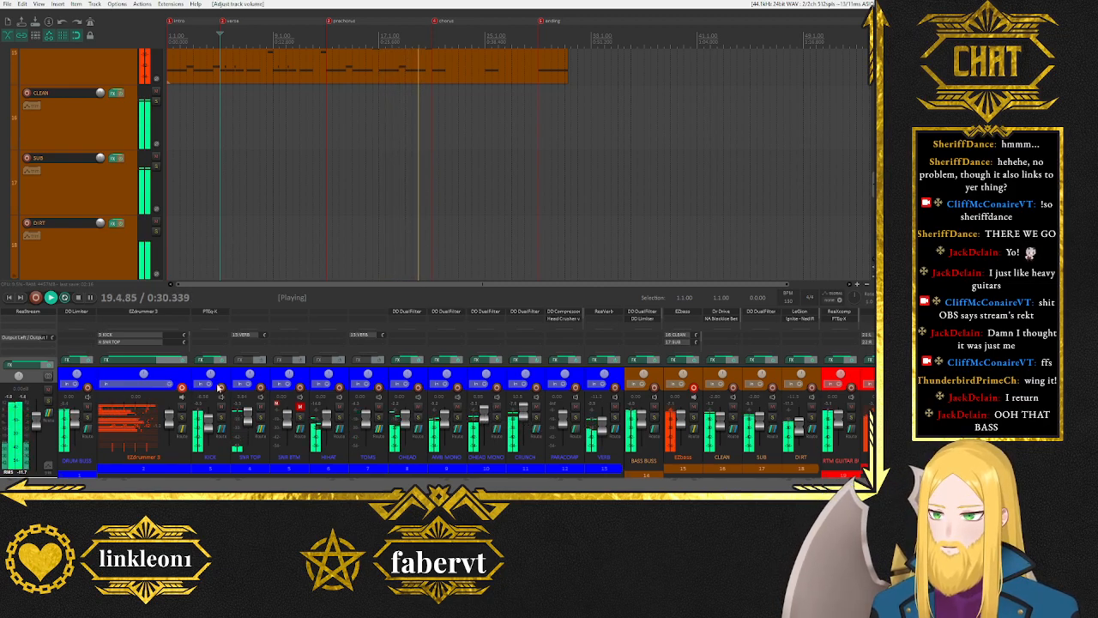
key(space)
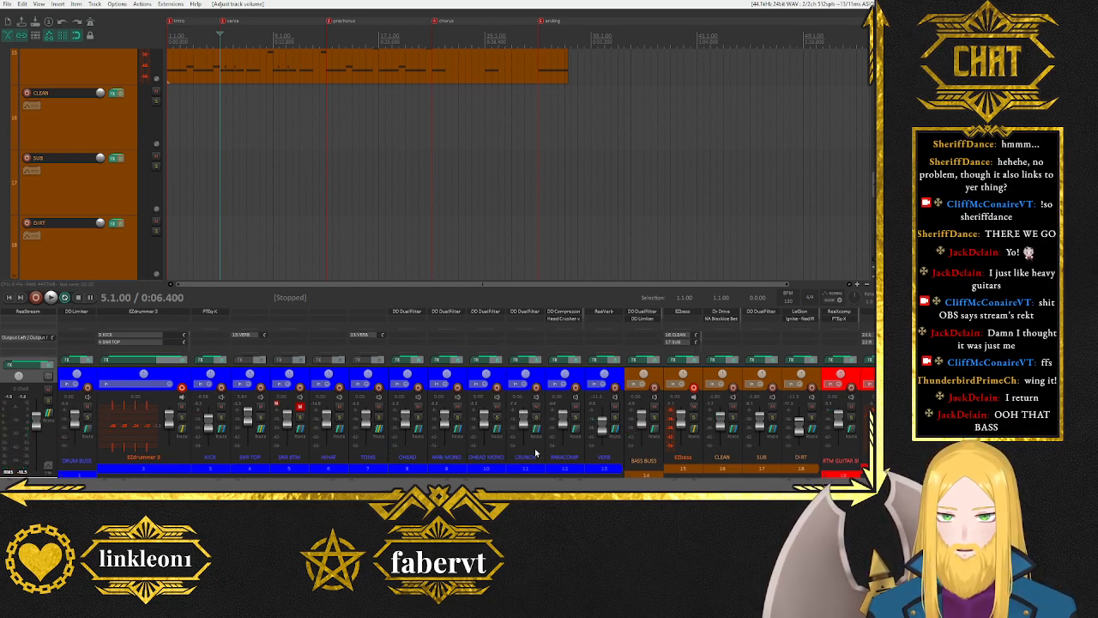
Mute the CRUNCH channel and add sends from SNR TOP and TOMS to PARACOMP.
click(530, 468)
click(537, 408)
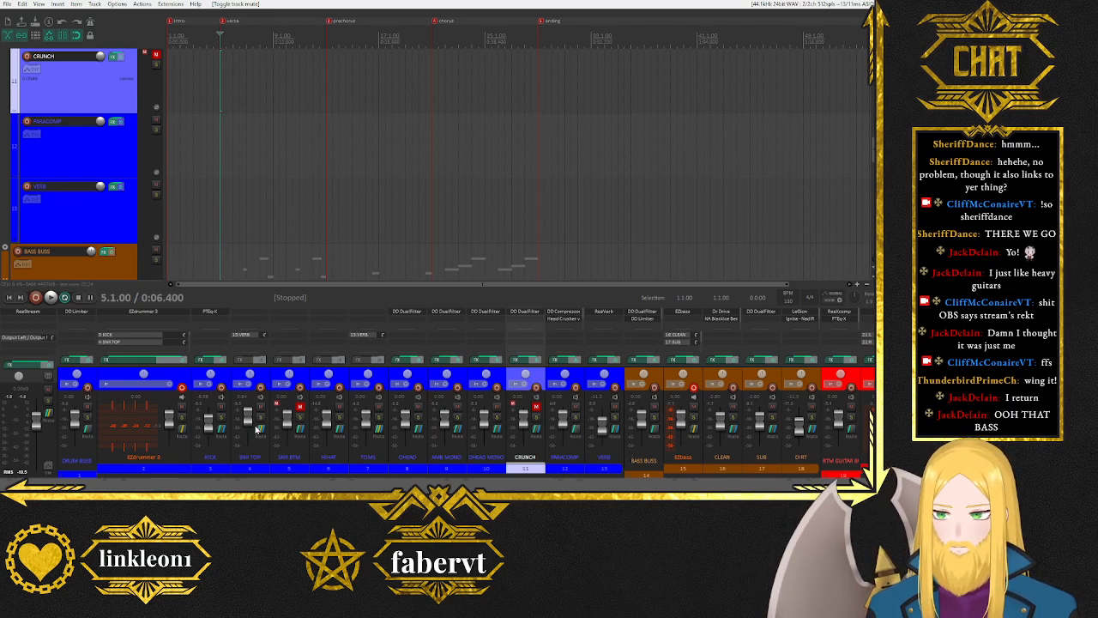
drag(527, 431, 574, 431)
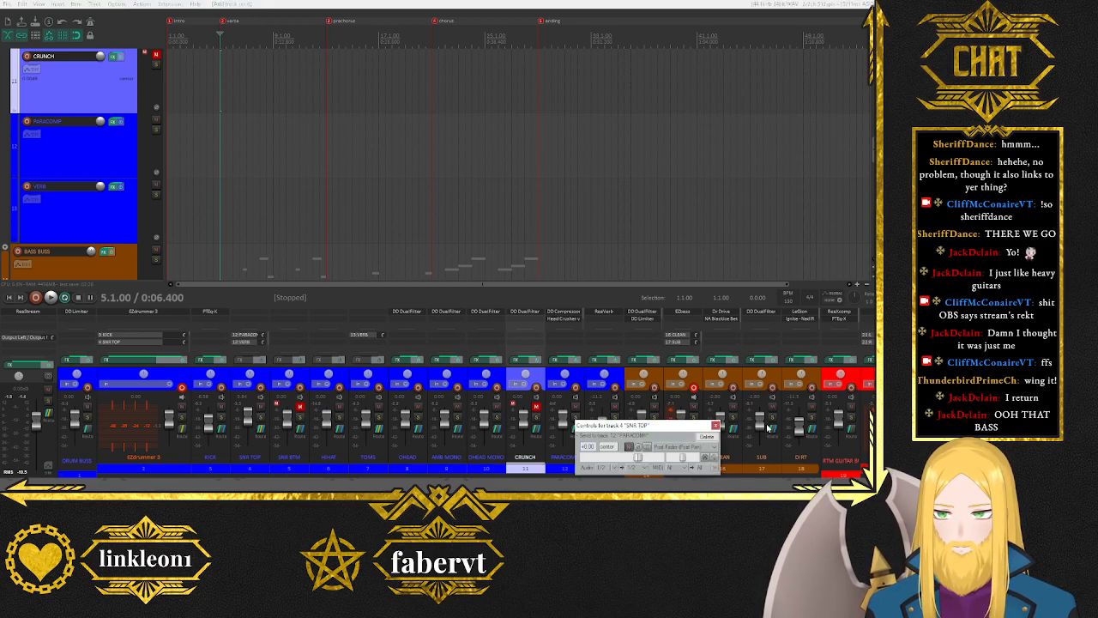
click(715, 426)
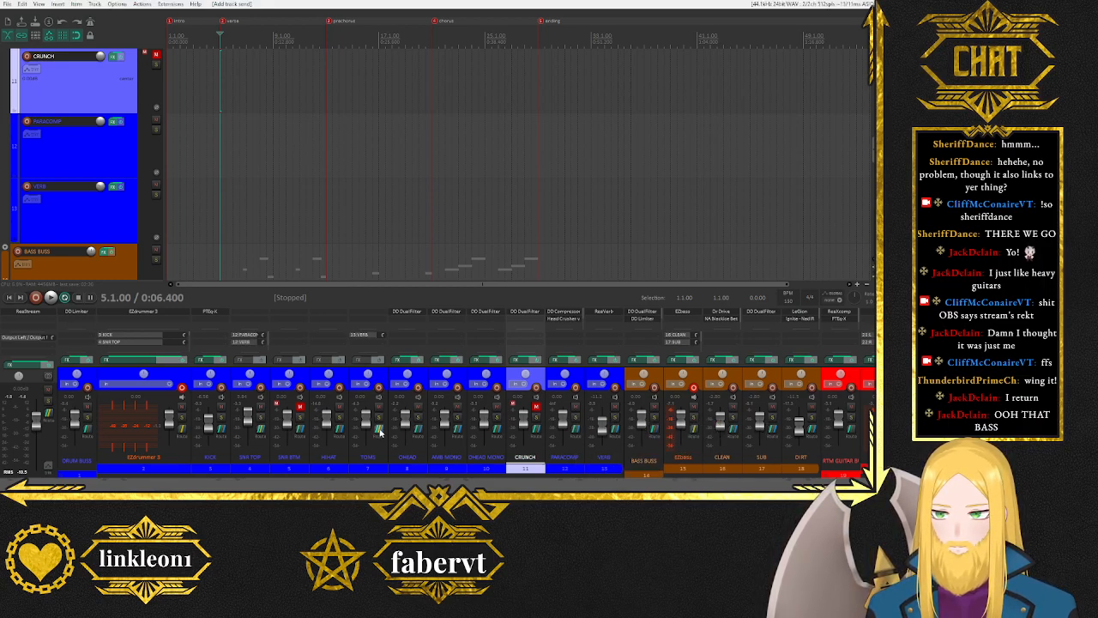
drag(578, 434, 580, 432)
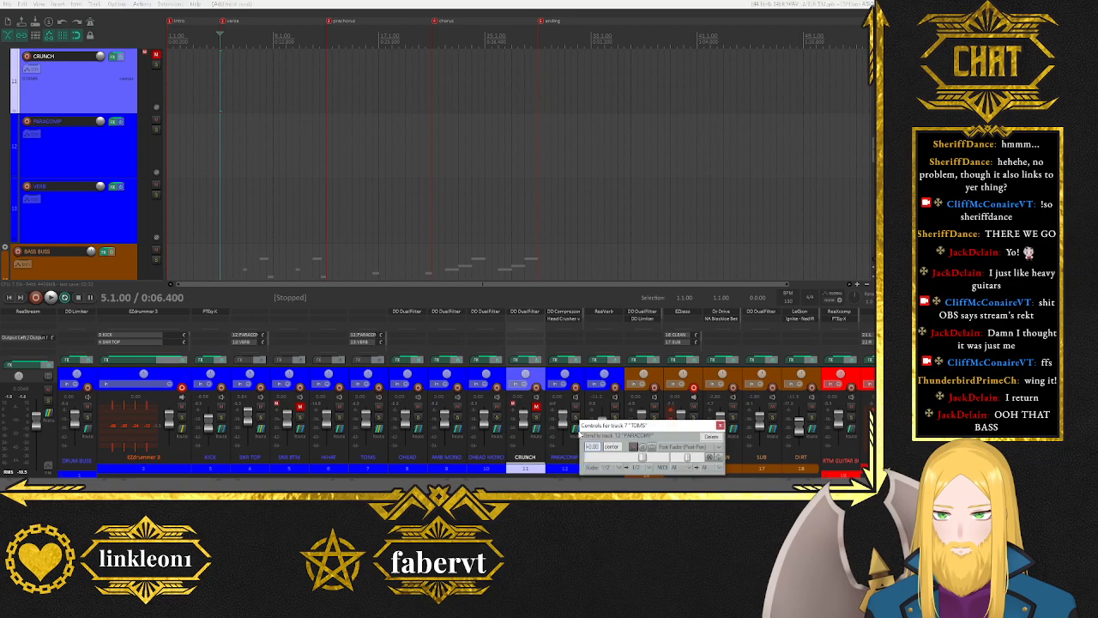
click(720, 426)
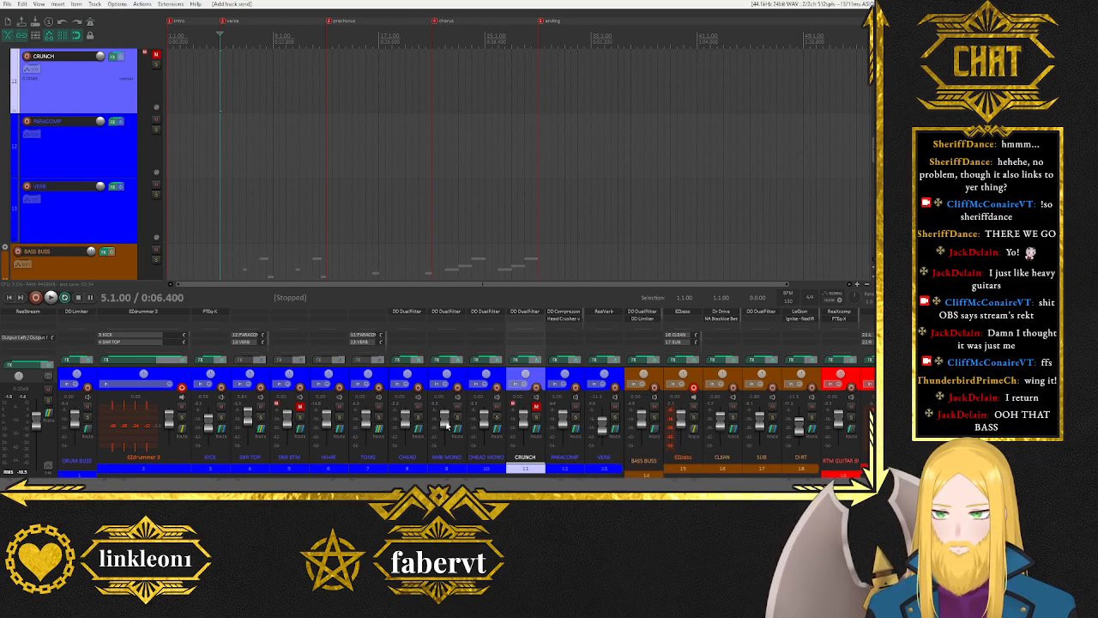
Audition the OHEAD channel briefly in solo from the verse and clear the solo.
click(418, 419)
key(space)
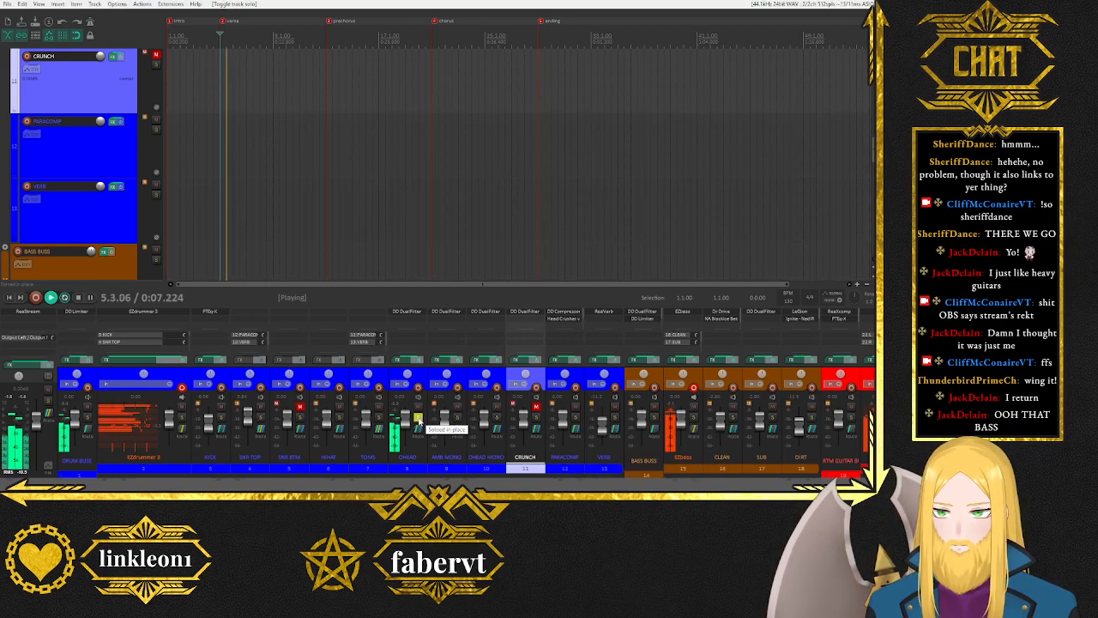
key(space)
click(418, 419)
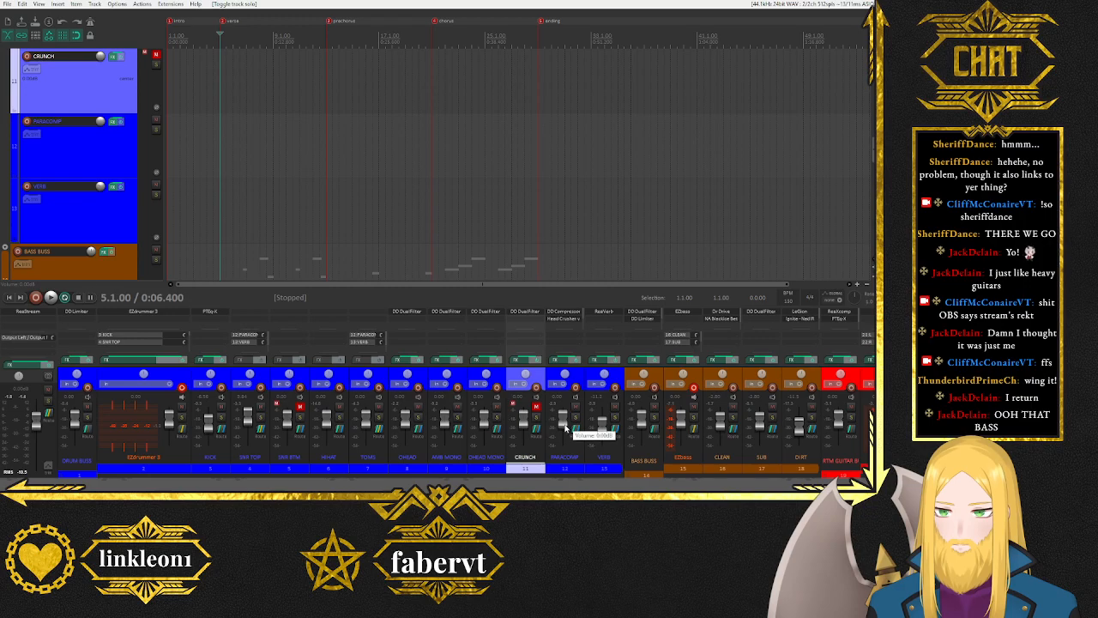
Lower the PARACOMP volume to about -22 dB while playing from the verse, comparing the mix with the channel soloed and muted.
key(space)
drag(563, 427, 565, 429)
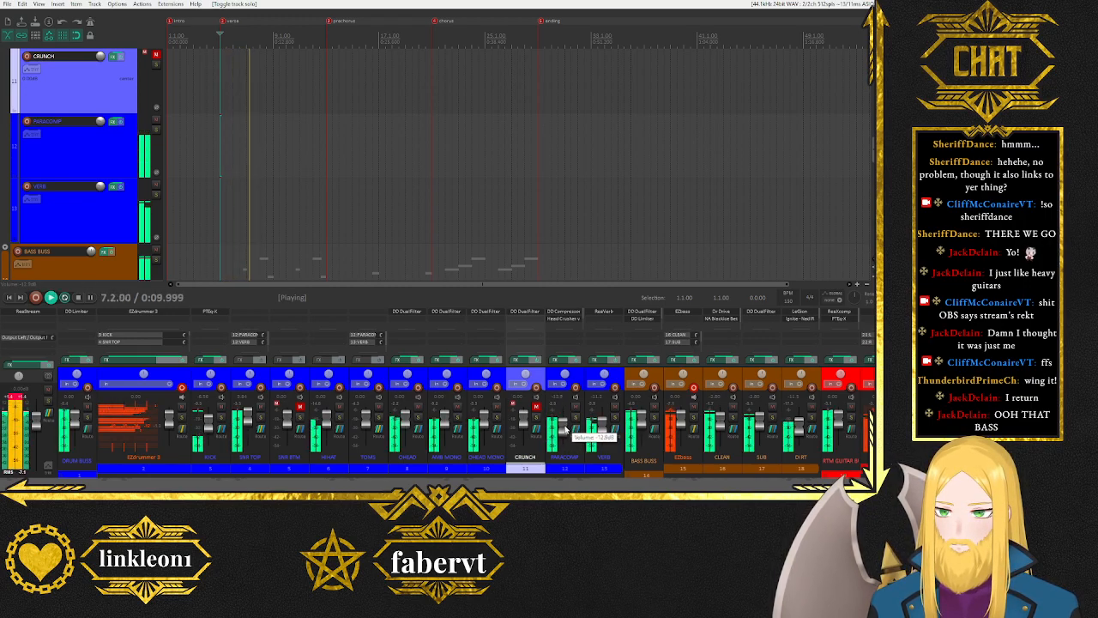
click(117, 408)
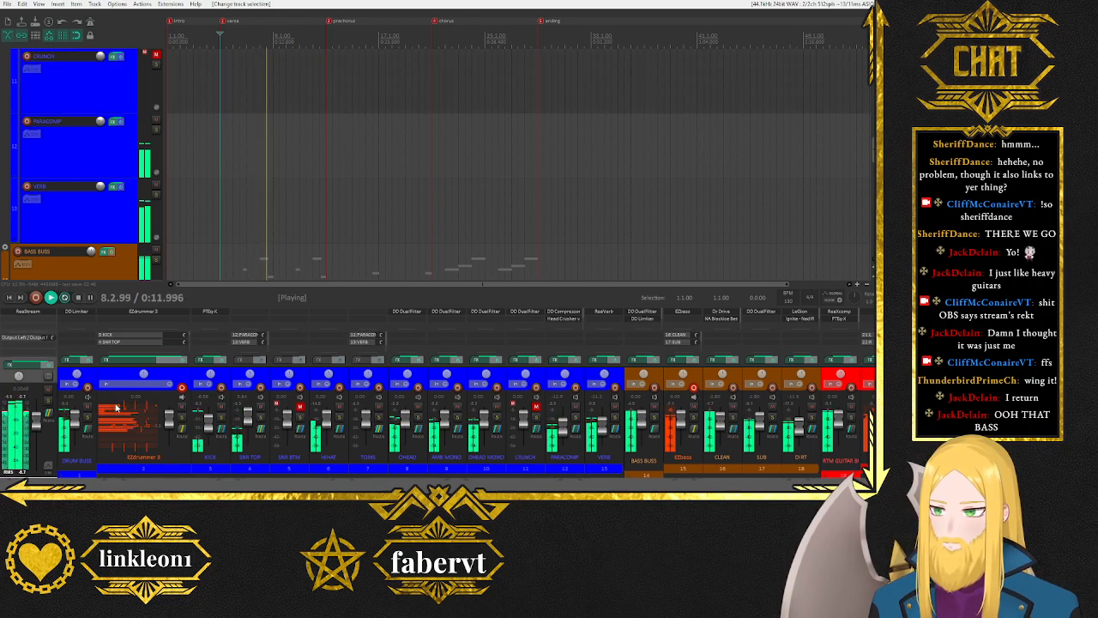
click(576, 417)
click(575, 416)
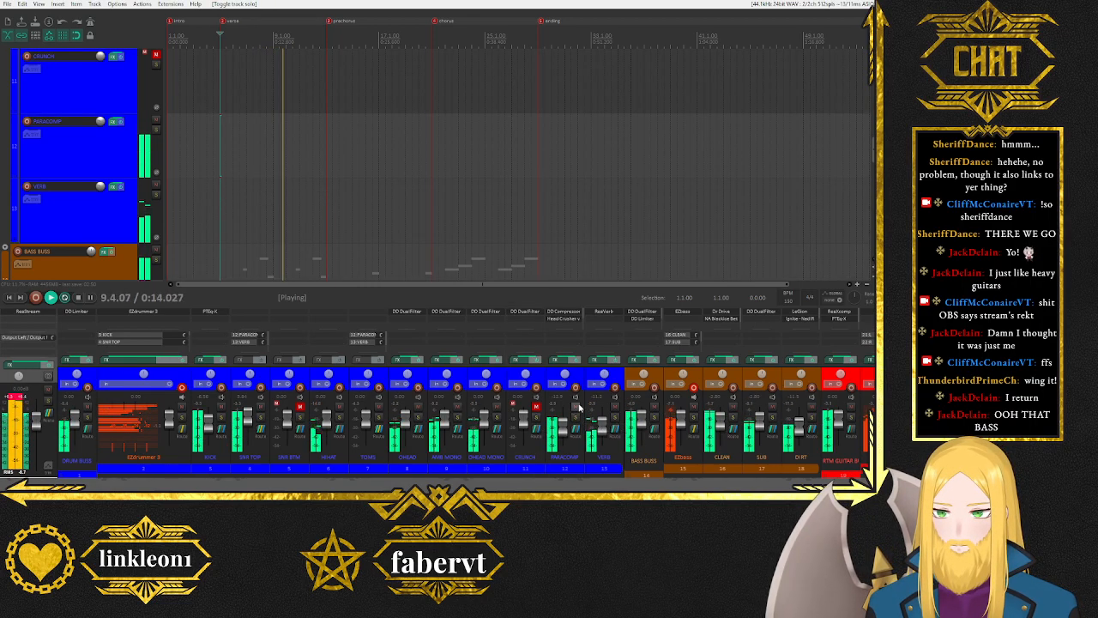
click(576, 406)
click(576, 405)
drag(564, 427, 563, 434)
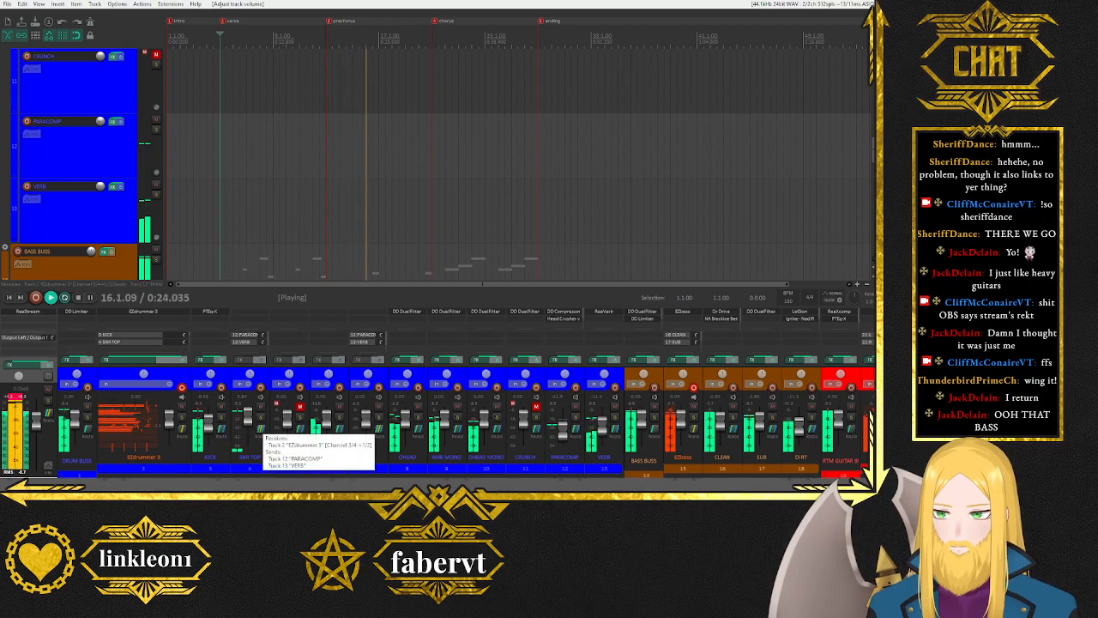
key(space)
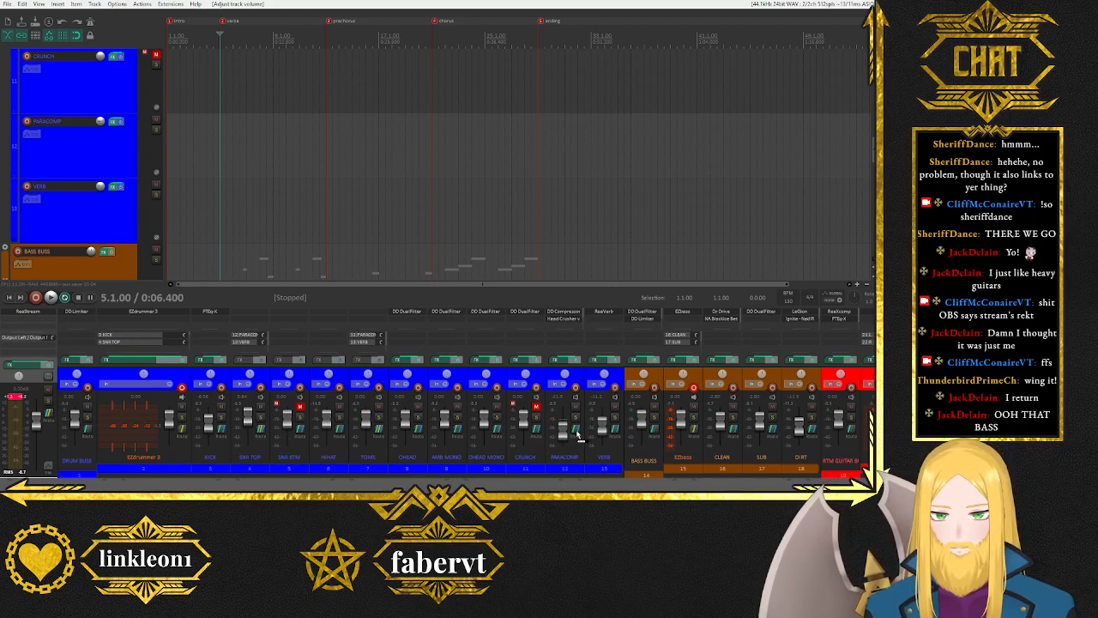
Add a send from KICK to PARACOMP and reduce its receive level to about -22 dB while PARACOMP is soloed.
click(572, 433)
key(space)
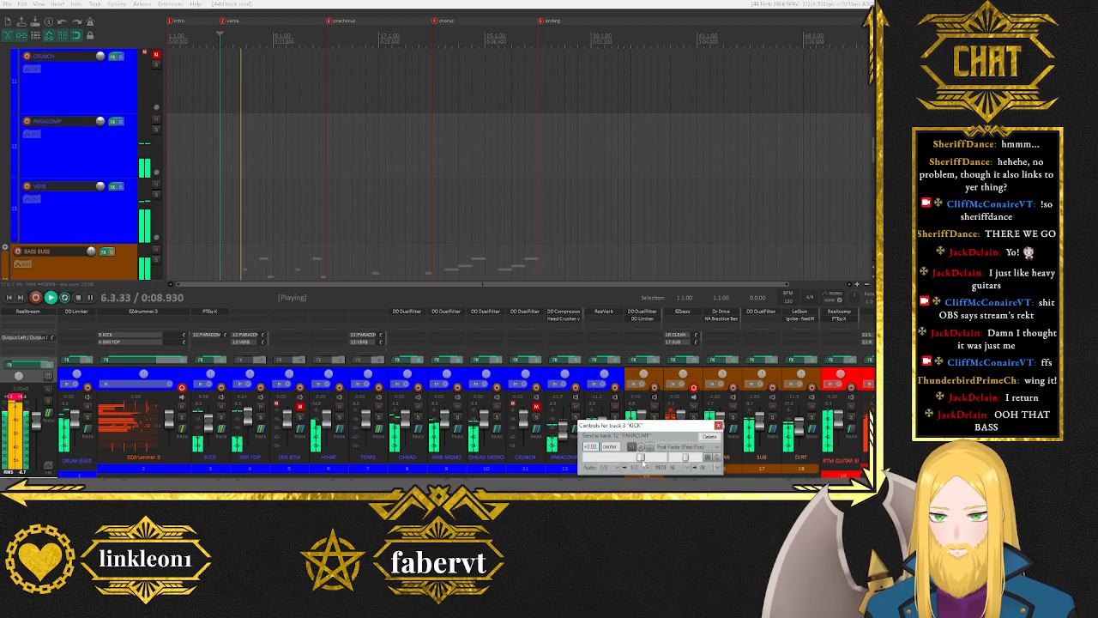
click(574, 417)
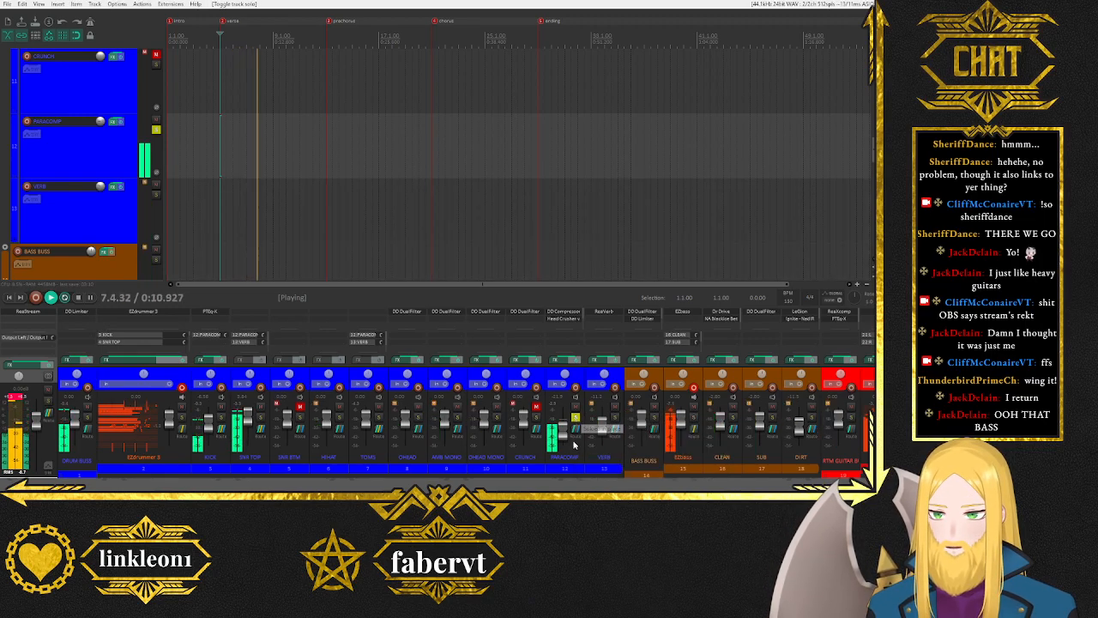
click(575, 433)
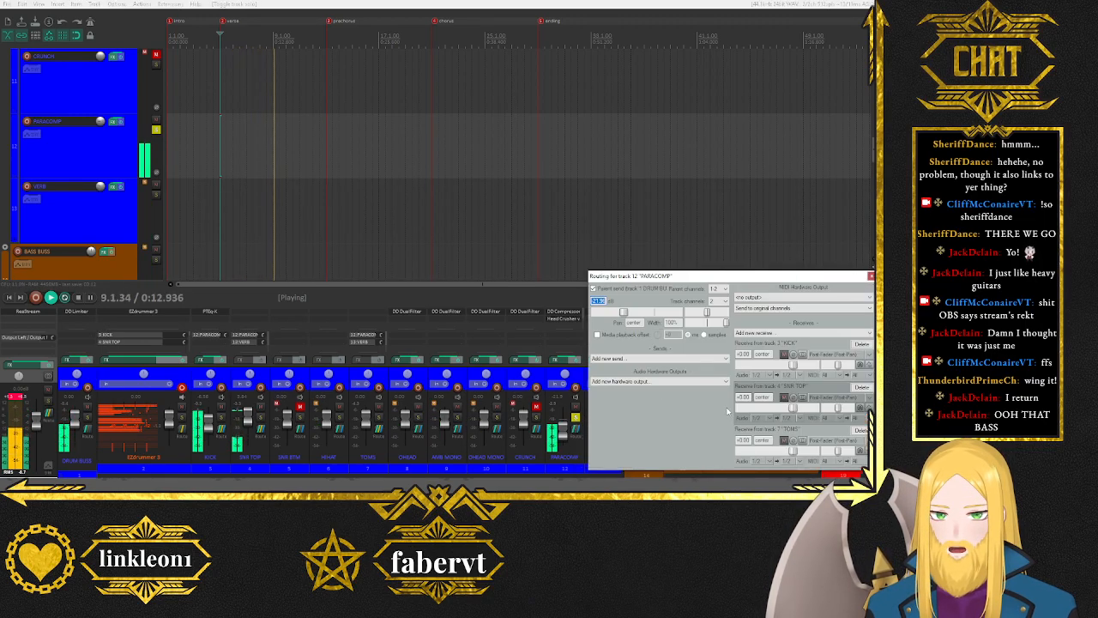
drag(793, 364, 764, 366)
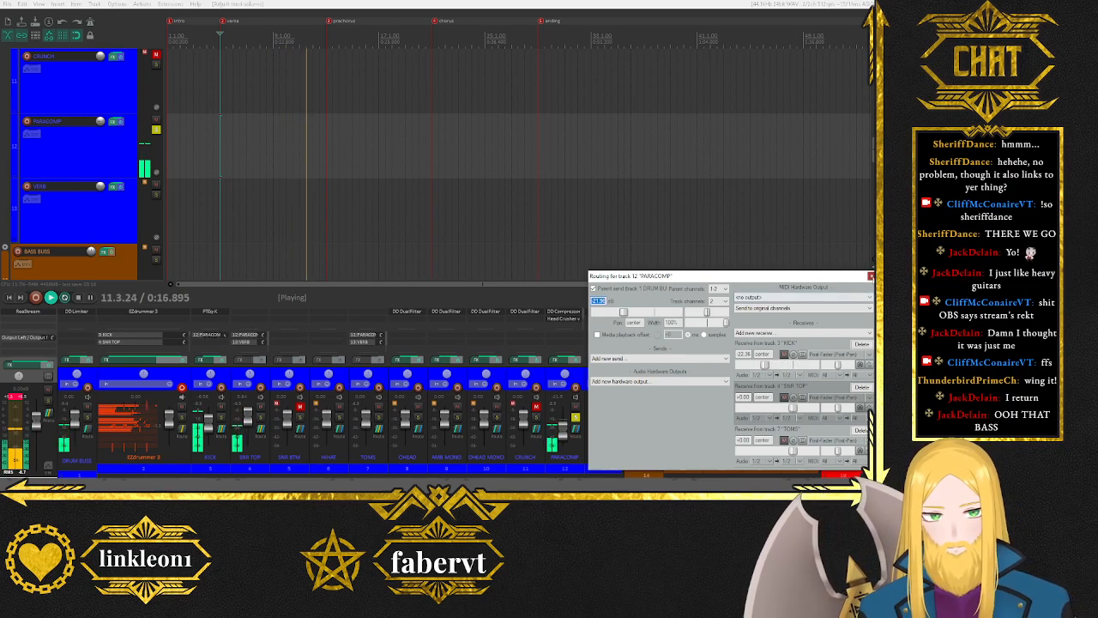
click(871, 276)
click(576, 417)
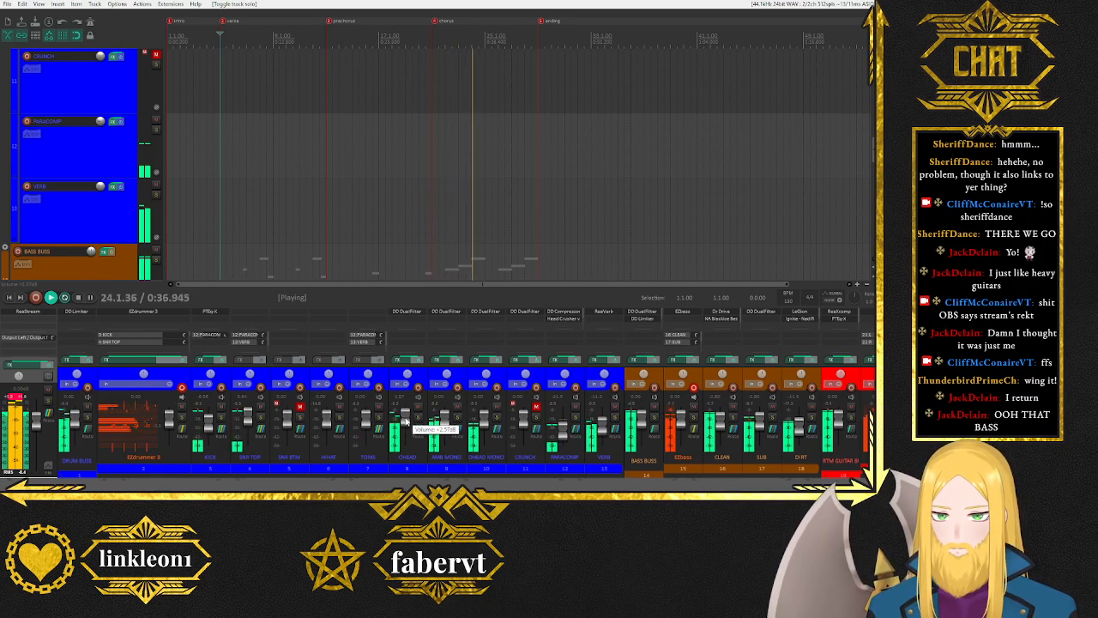
Raise the OHEAD volume slightly during the chorus, reset the master peak readout and stop playback.
drag(406, 421, 406, 421)
click(18, 398)
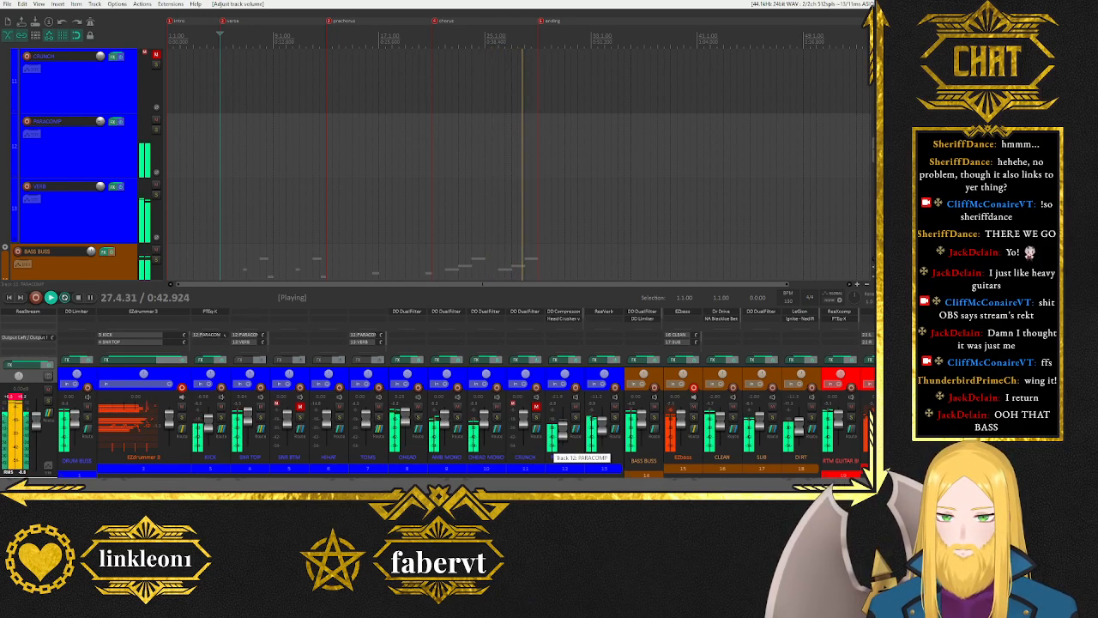
scroll(555, 448, right, 2)
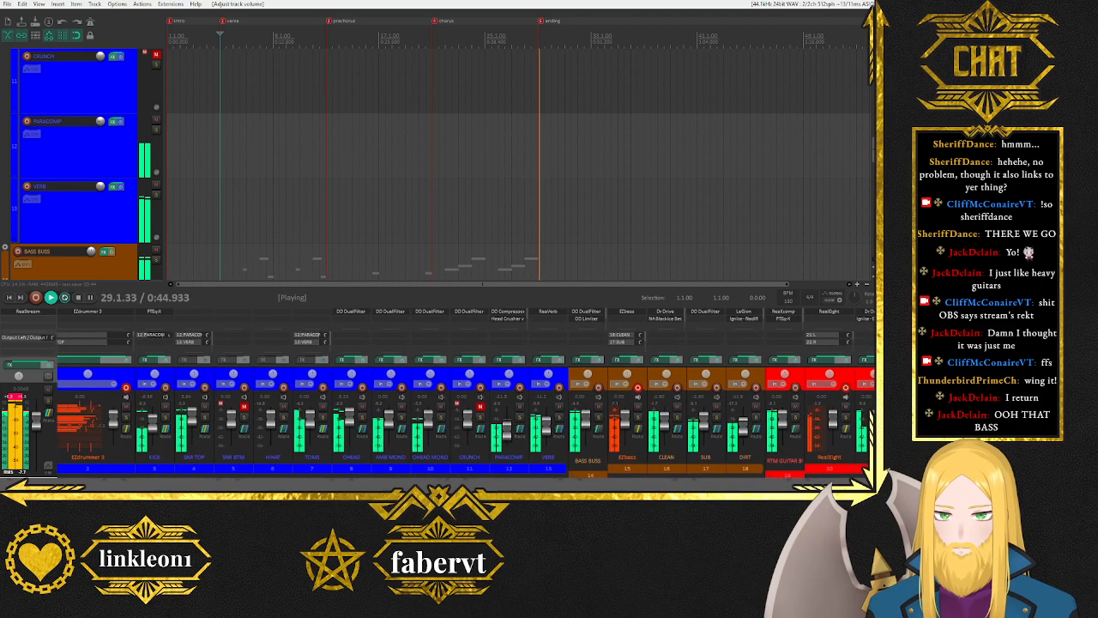
key(space)
Select the BASS, RTM GUITAR and DRUM buses together and lower their volumes, bringing DRUM BUSS to about -2.4 dB.
scroll(556, 448, right, 1)
scroll(676, 470, right, 2)
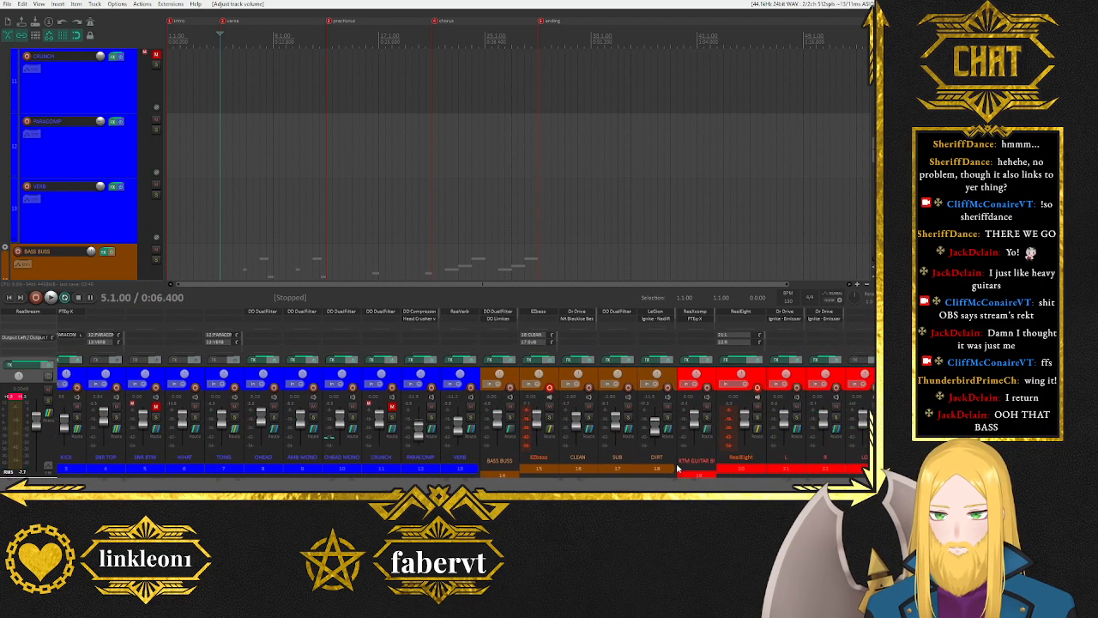
click(693, 461)
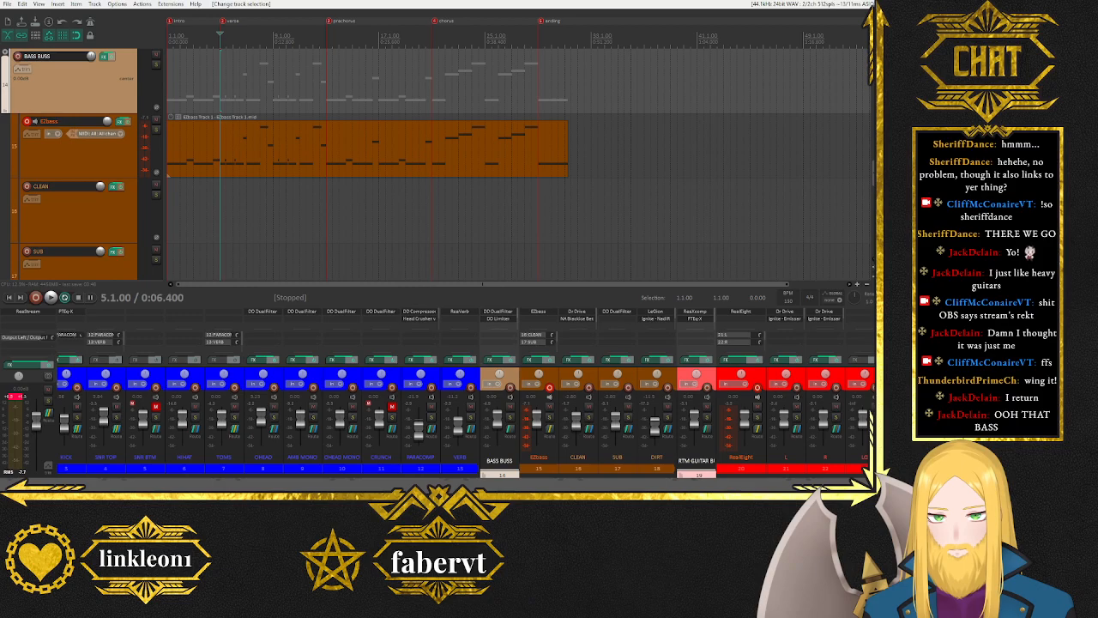
scroll(463, 412, left, 5)
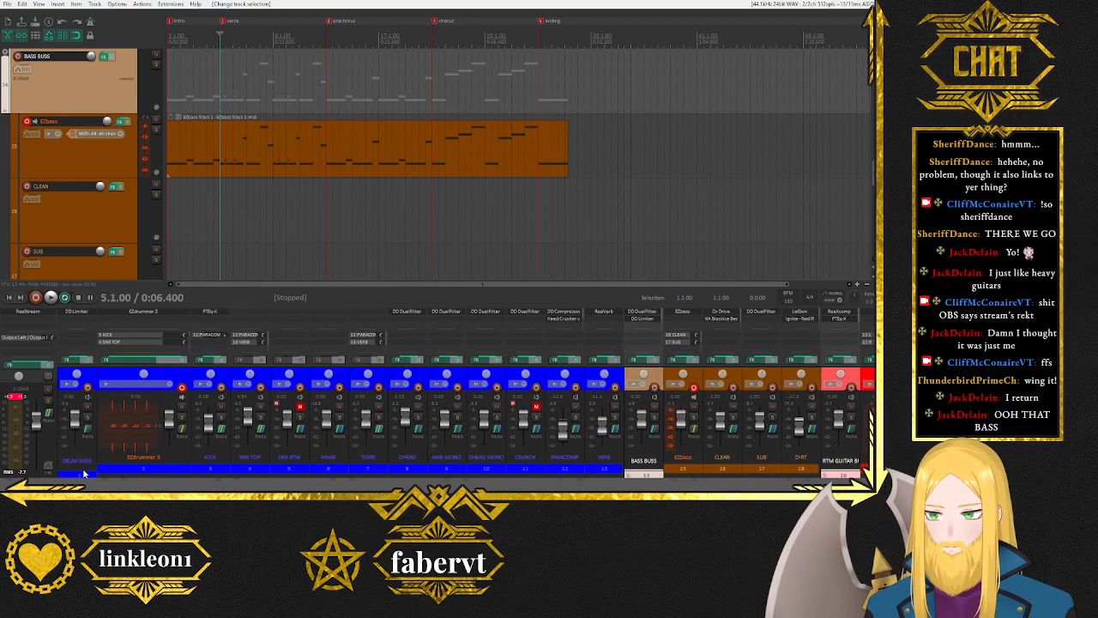
click(79, 461)
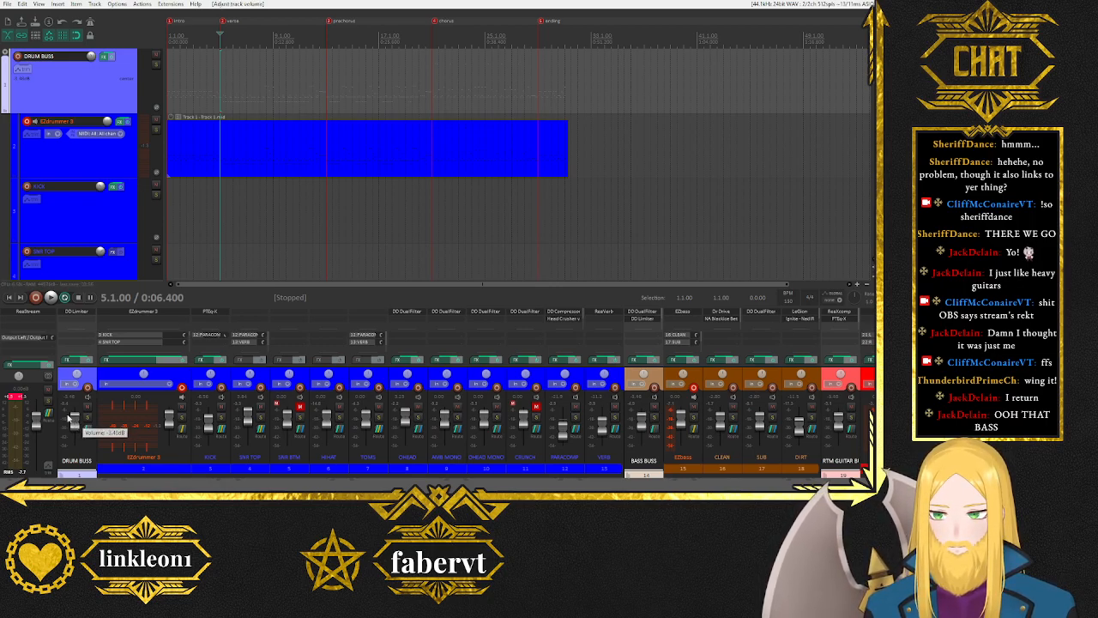
Reset the master peak readout, play the song from the start and raise the VERB channel volume slightly.
click(16, 396)
click(6, 297)
key(space)
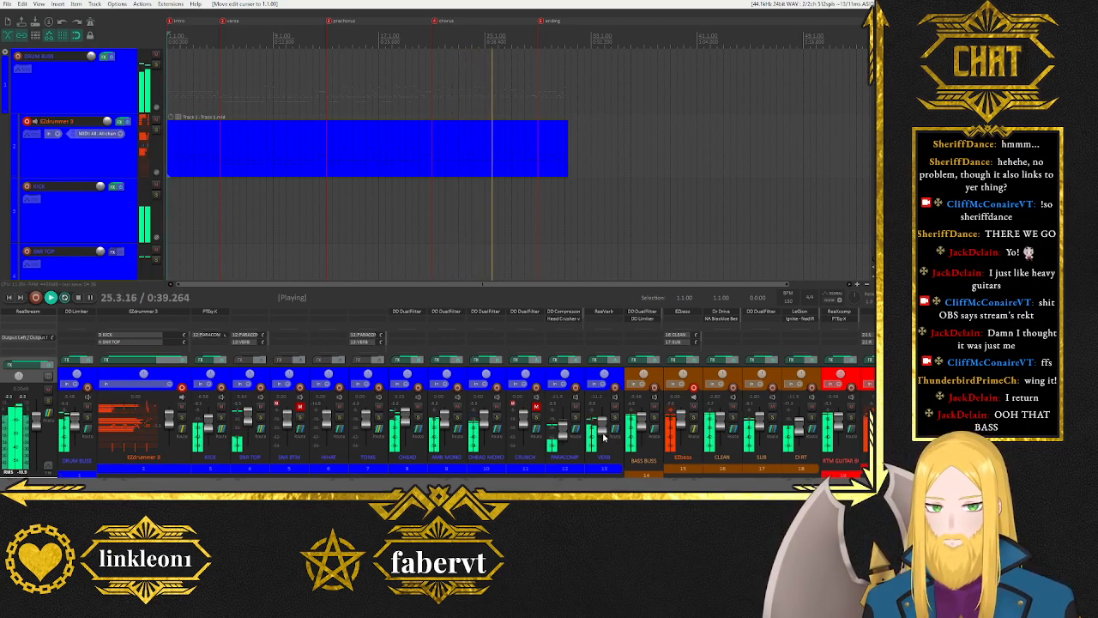
drag(602, 427, 601, 421)
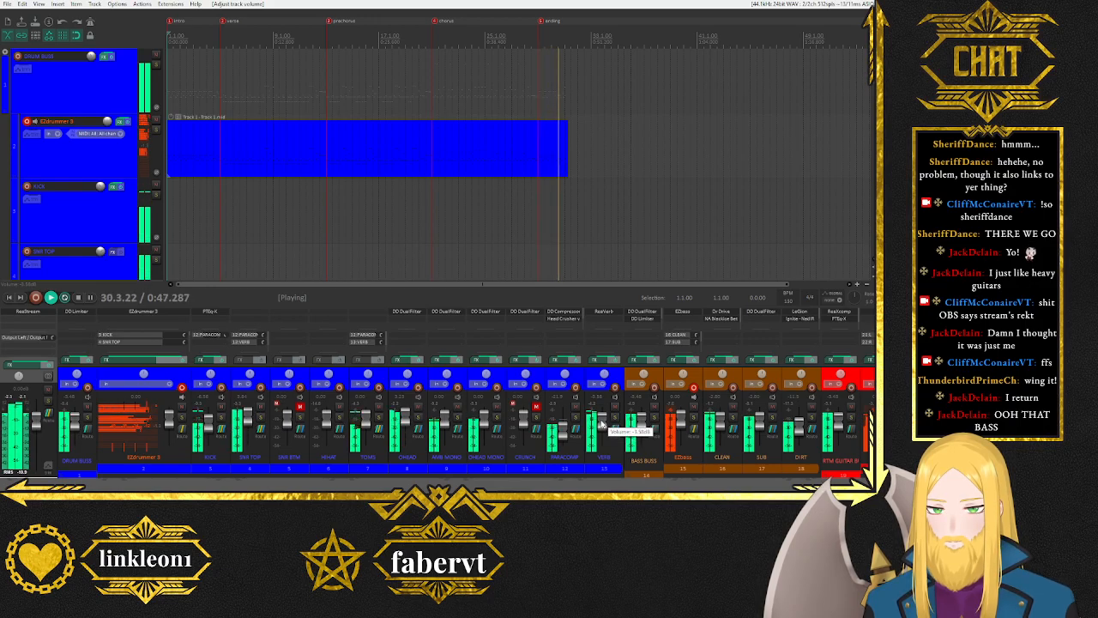
drag(602, 421, 602, 422)
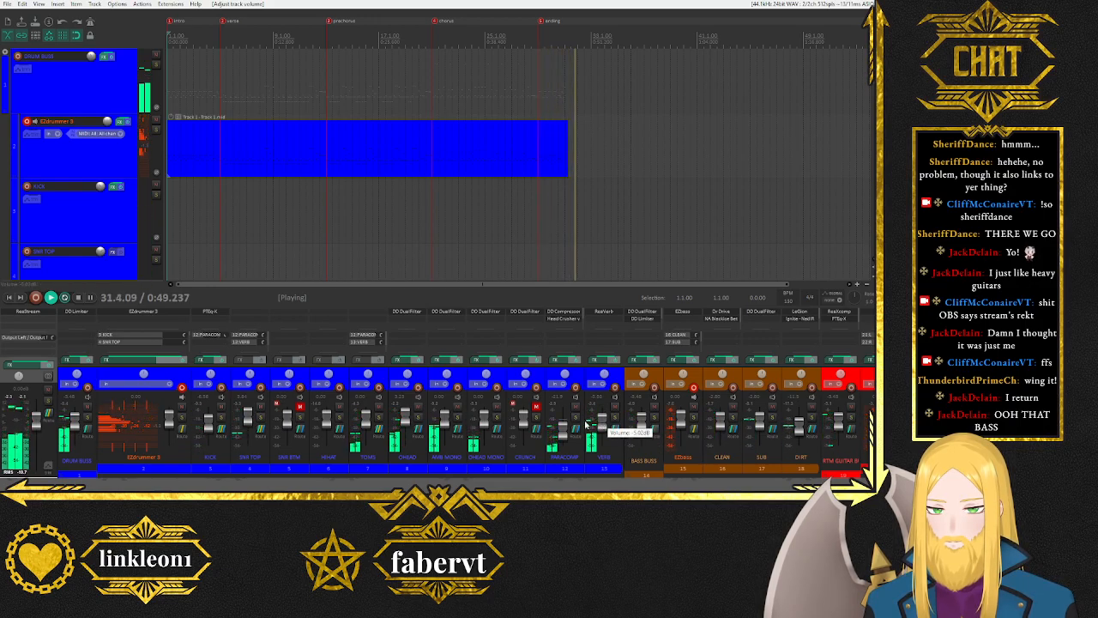
key(space)
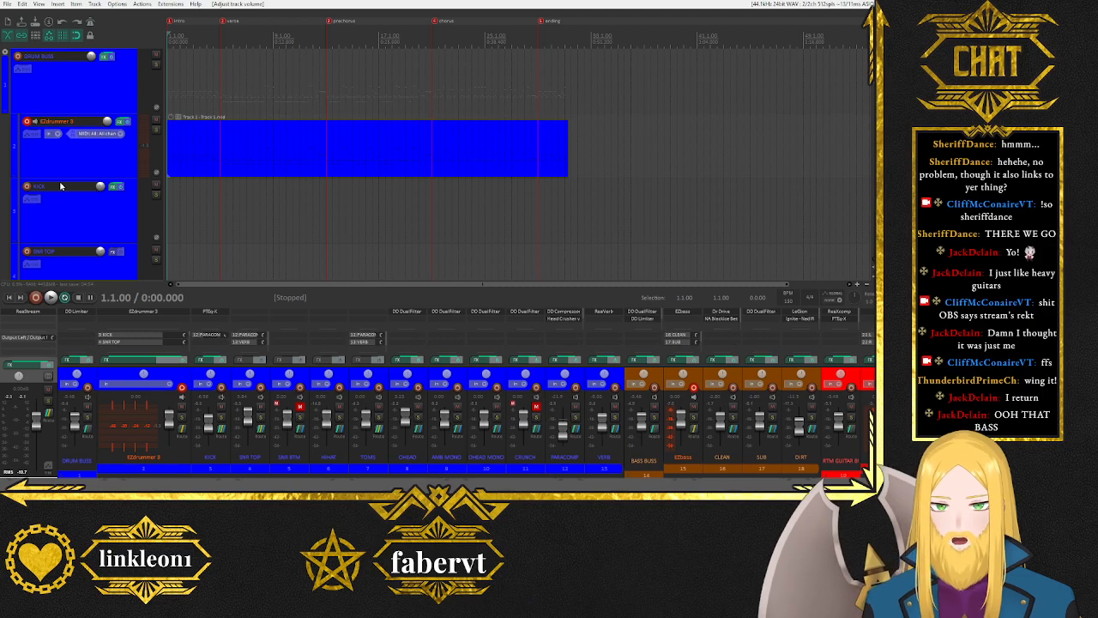
Add the TDR Kotelnikov compressor to the master track's effects.
double_click(35, 319)
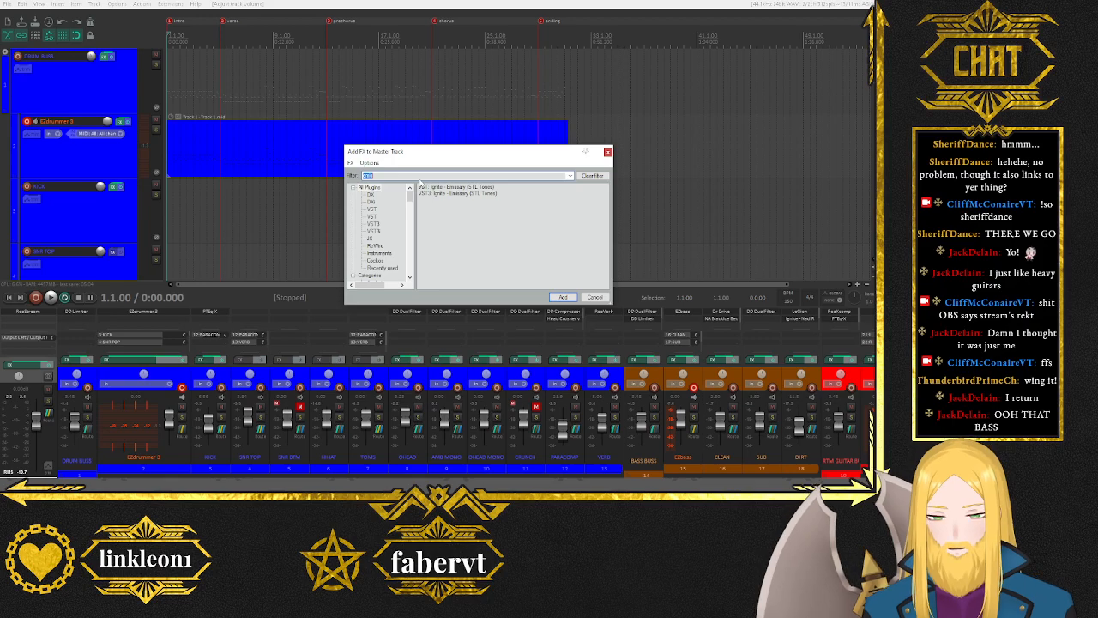
text(kc)
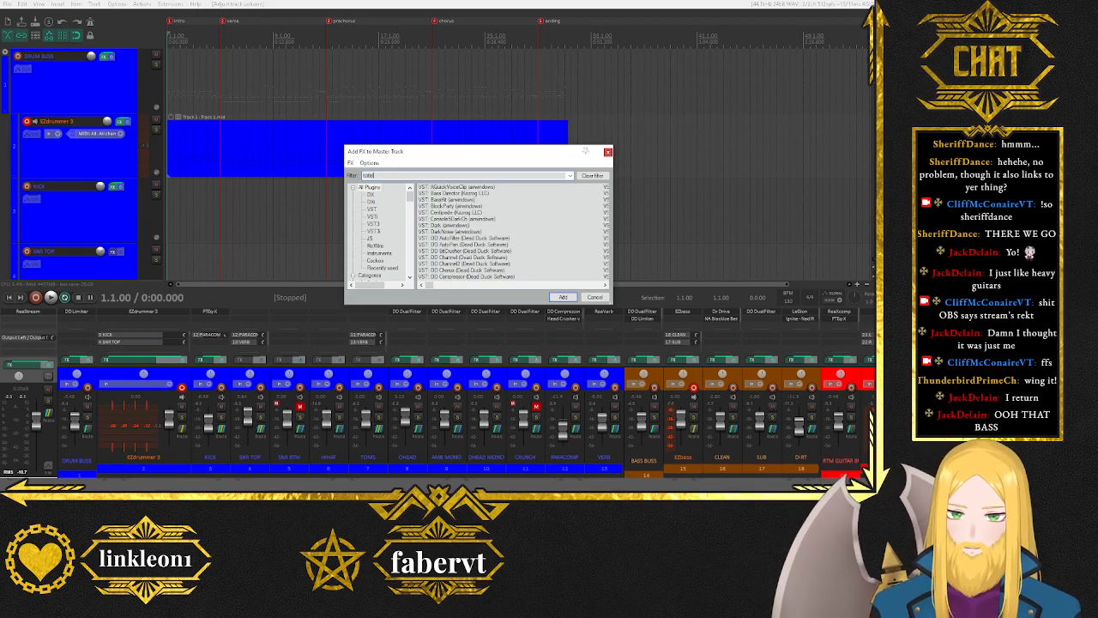
key(Return)
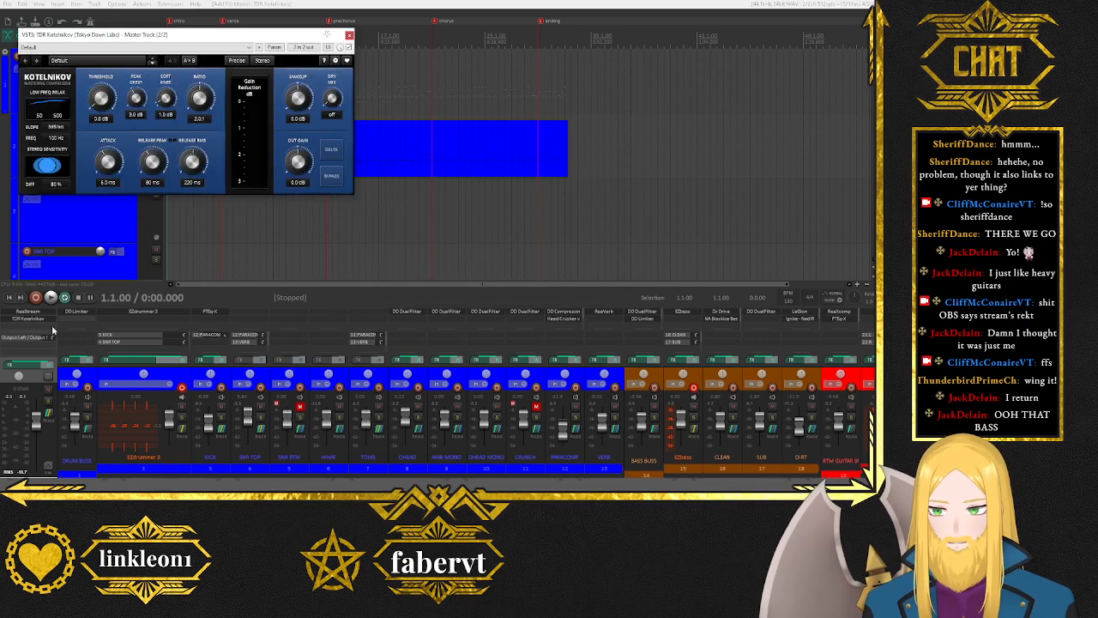
Move TDR Kotelnikov ahead of ReaStream on the master track, add HoRNet MasterTool, and place it between the two.
click(30, 319)
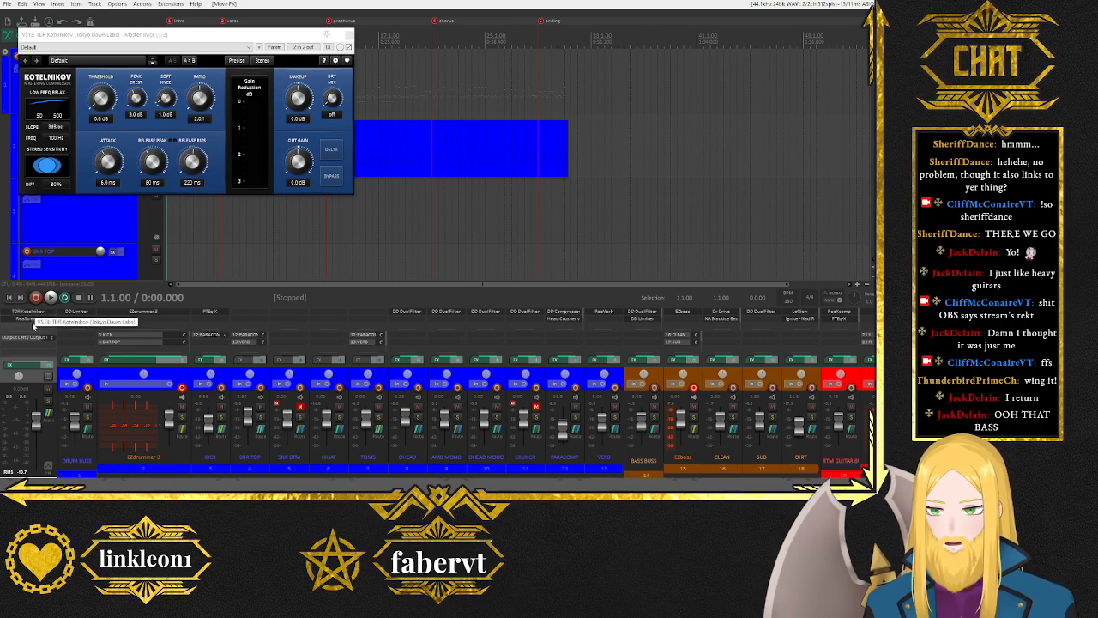
click(29, 327)
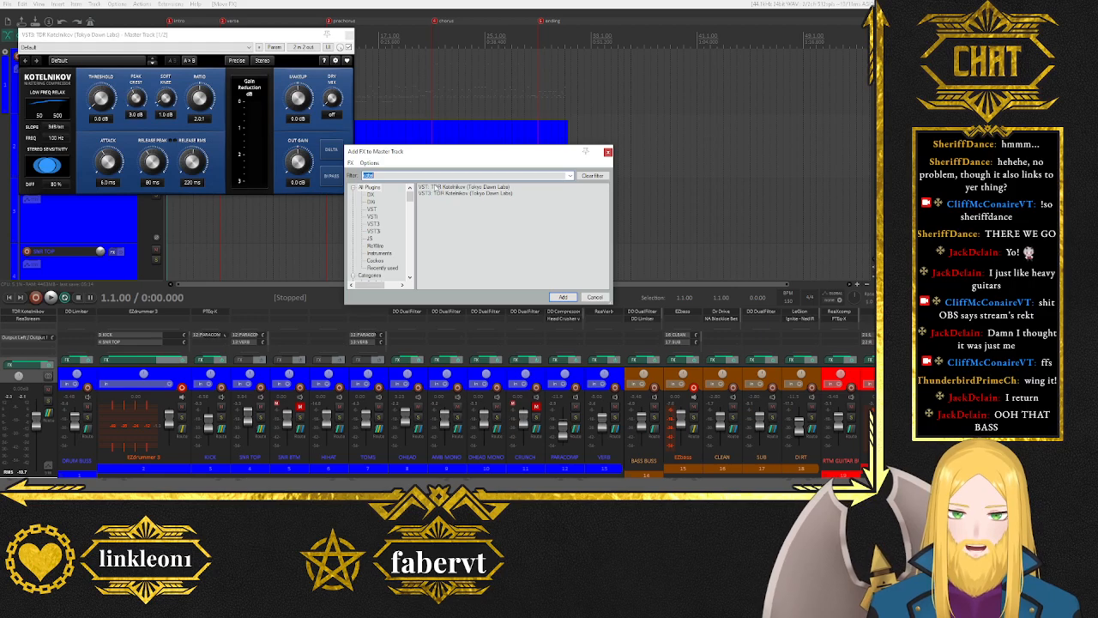
text(horn)
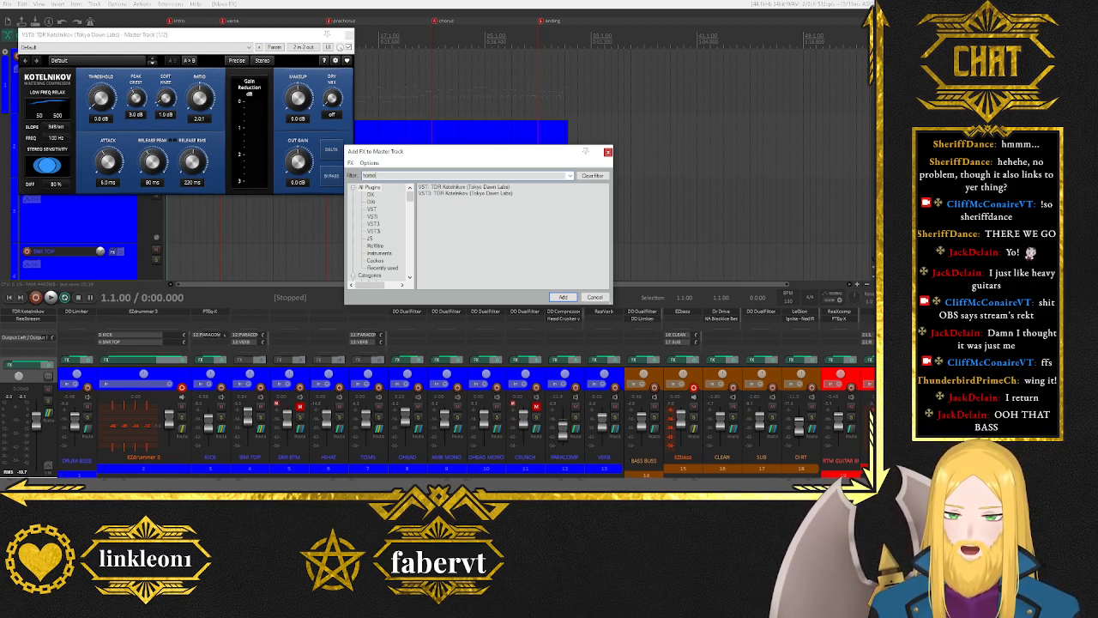
text(et)
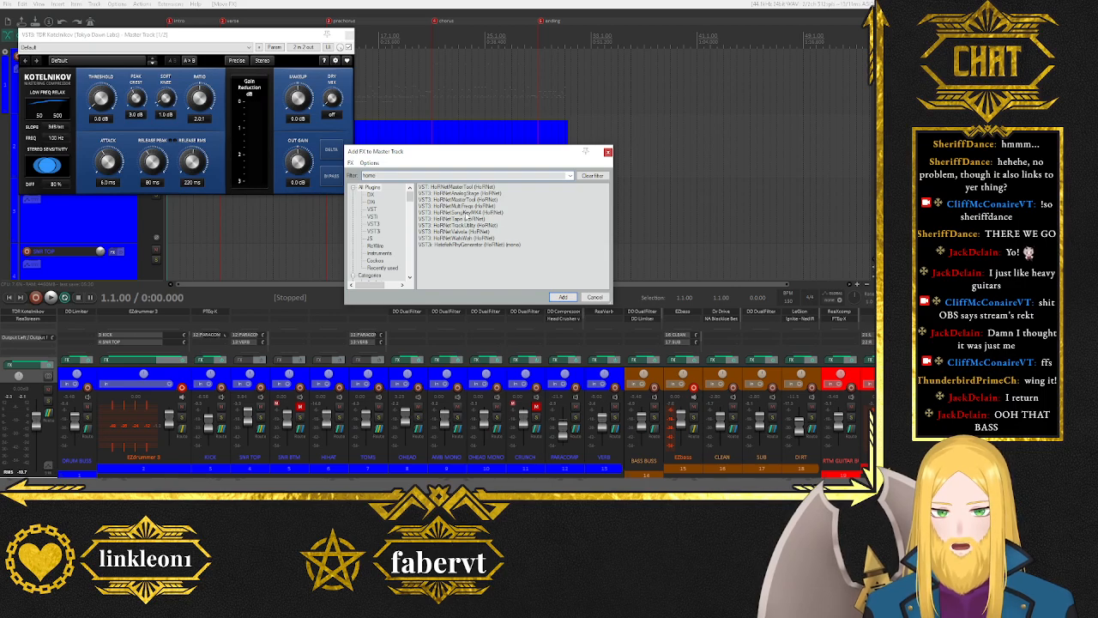
double_click(459, 200)
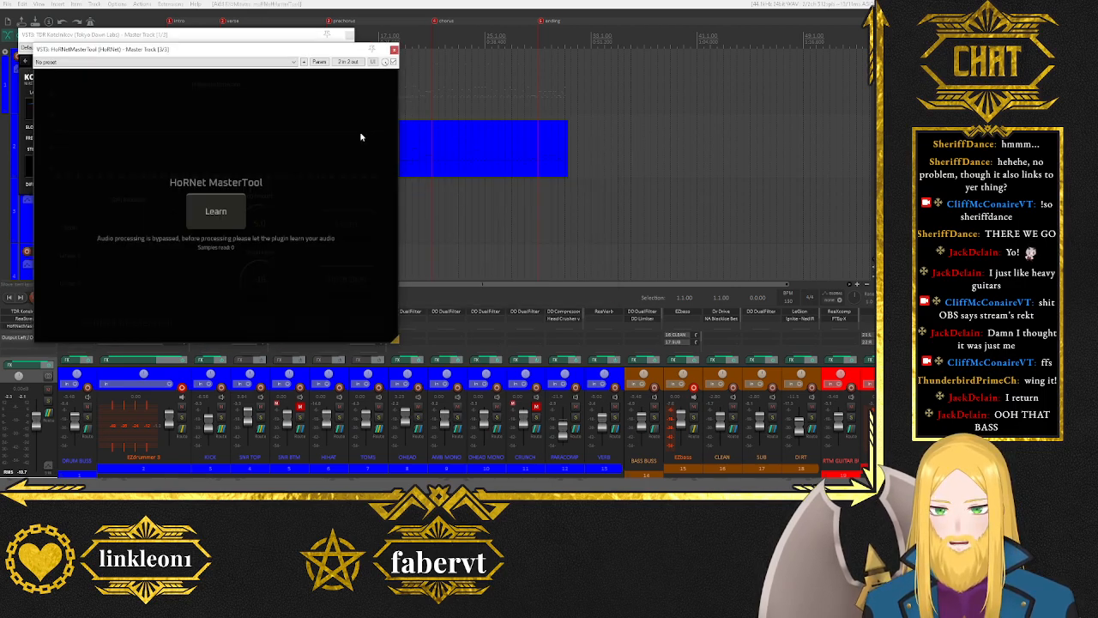
click(394, 49)
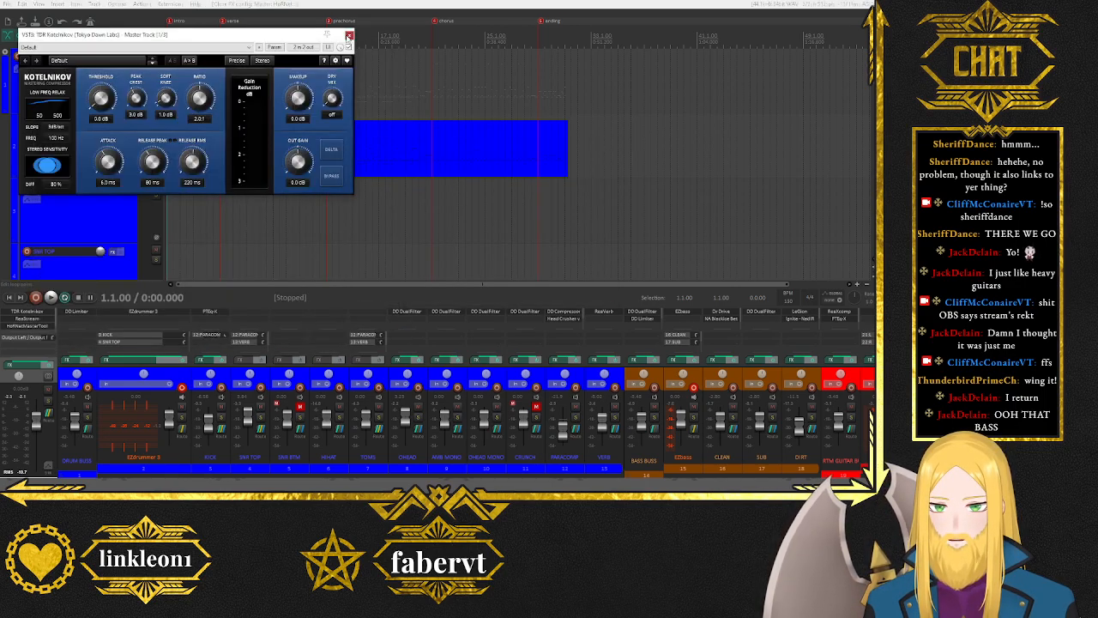
click(349, 34)
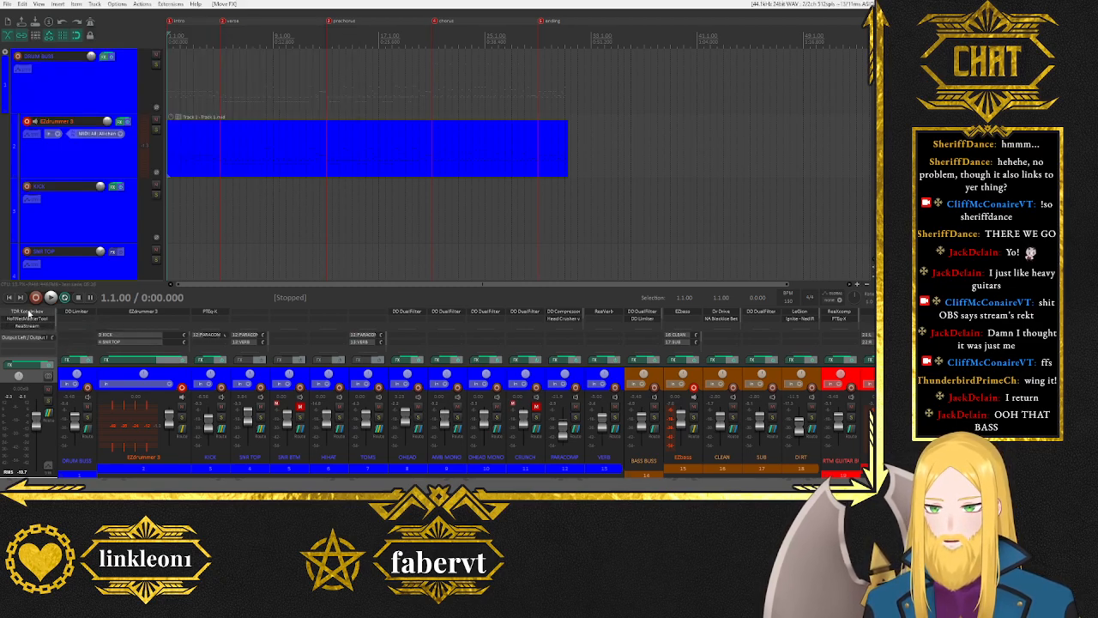
Loop the verse section during playback and load the Bus Comp user preset in the master's TDR Kotelnikov.
click(27, 312)
drag(206, 35, 366, 165)
double_click(250, 28)
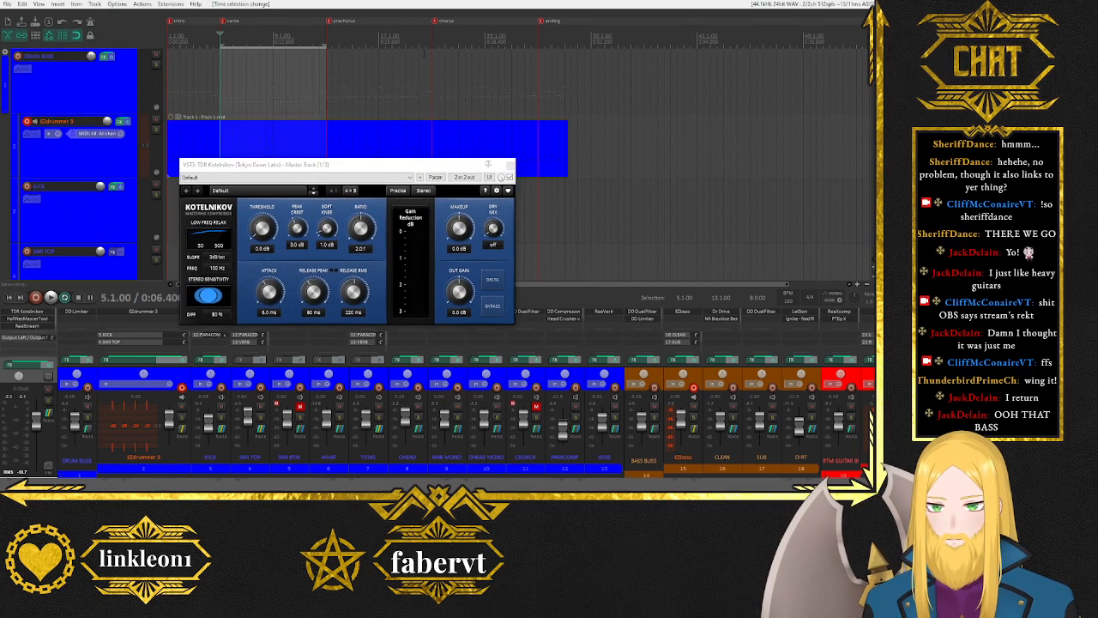
key(space)
drag(358, 164, 352, 114)
click(353, 127)
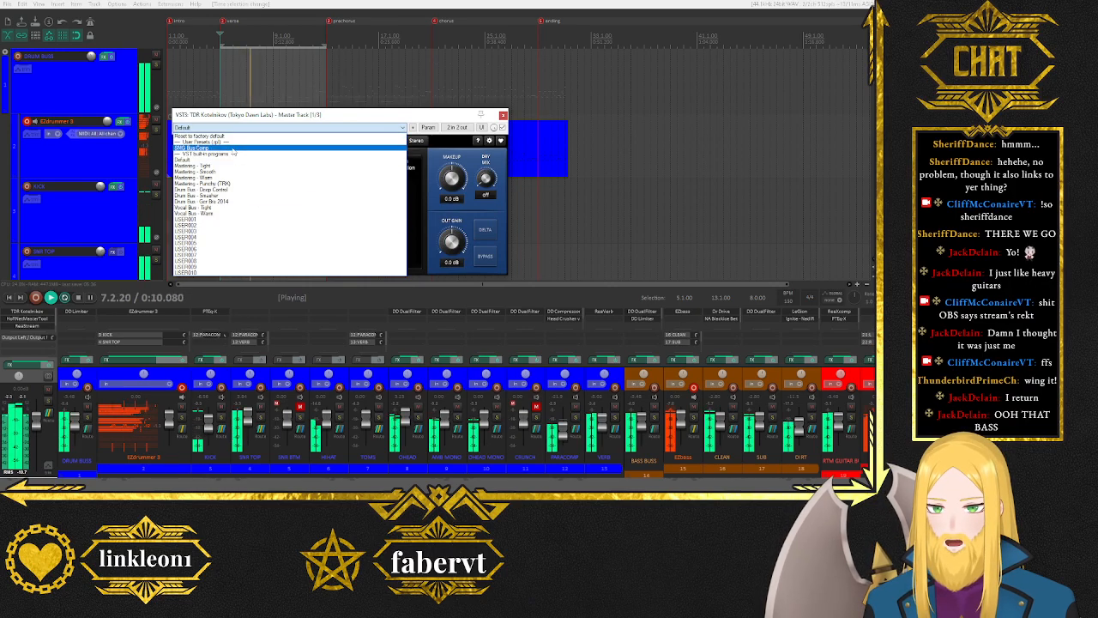
click(231, 148)
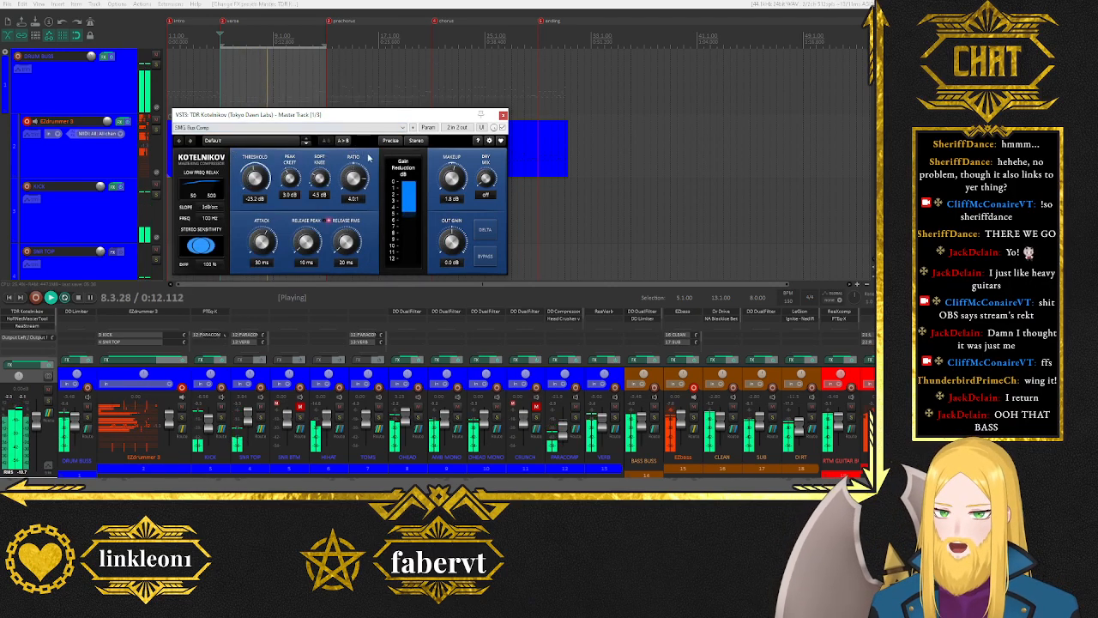
Listen to the compressed verse, raise Kotelnikov's makeup gain to 4.6 dB, then close the plugin and stop playback.
key(space)
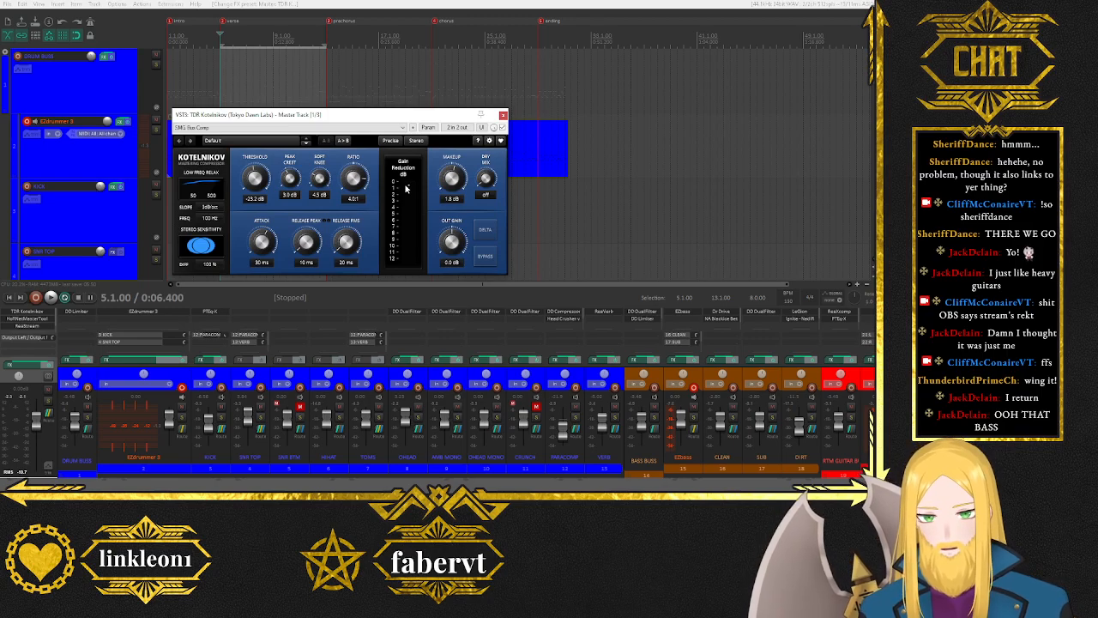
key(space)
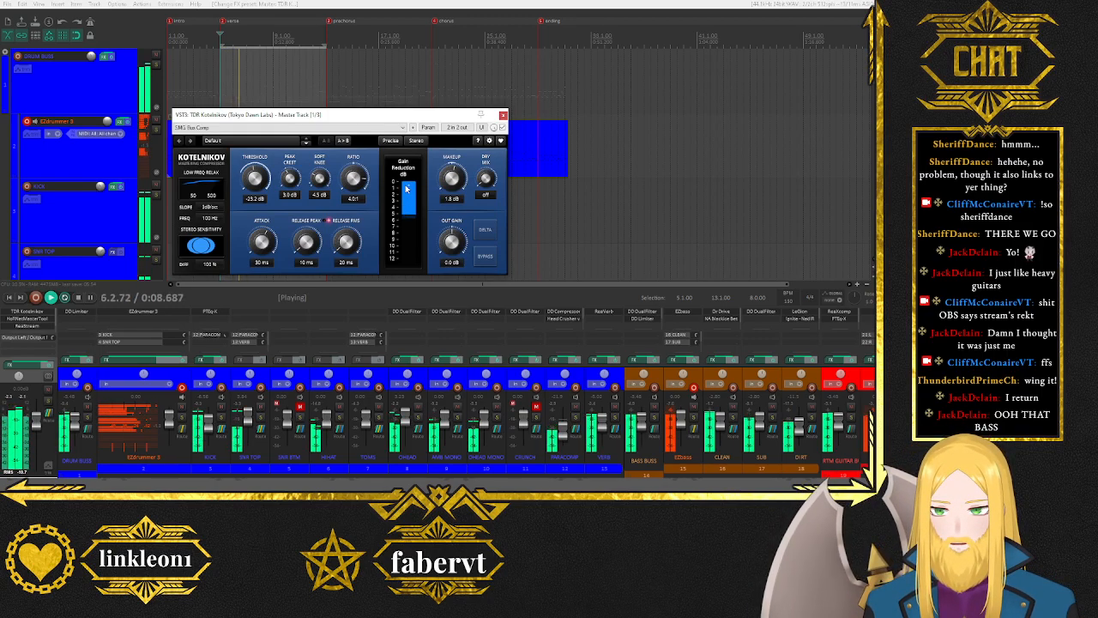
key(space)
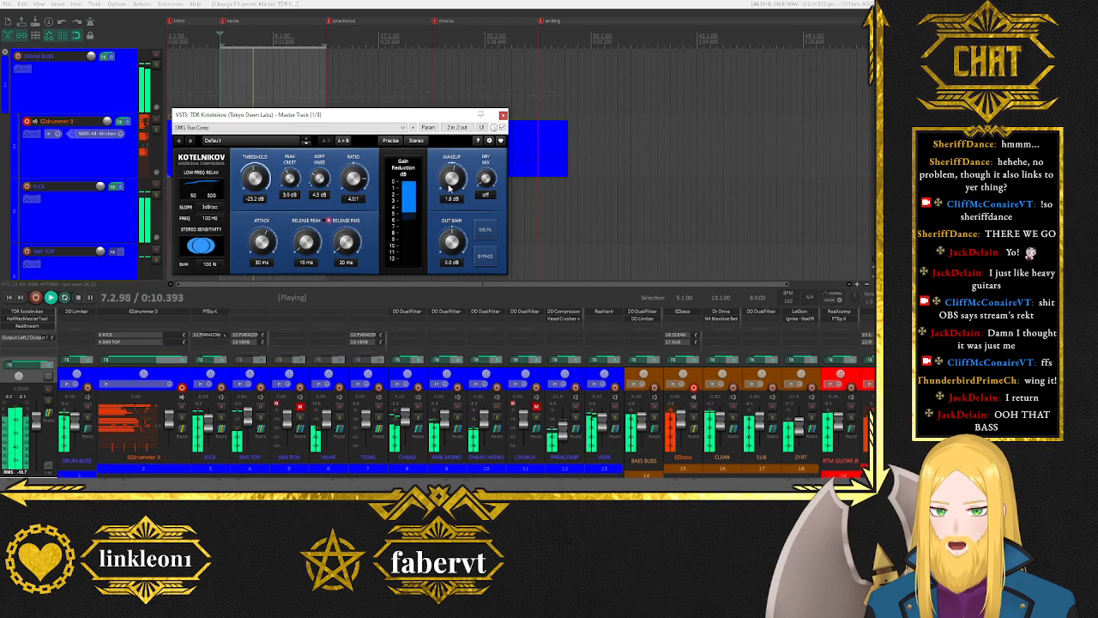
scroll(448, 186, up, 5)
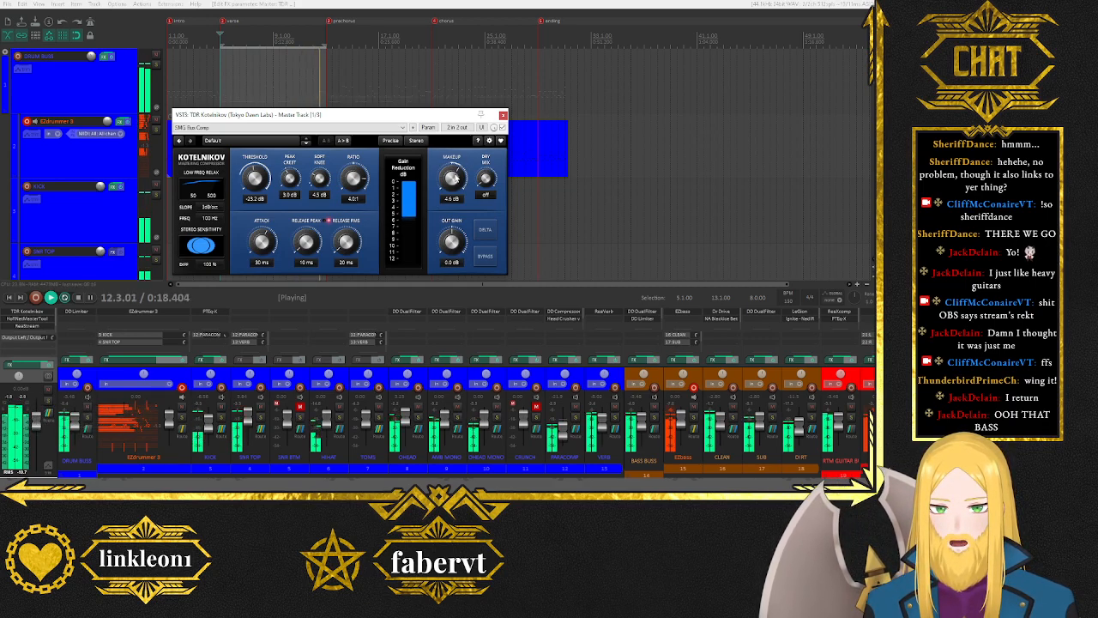
click(502, 116)
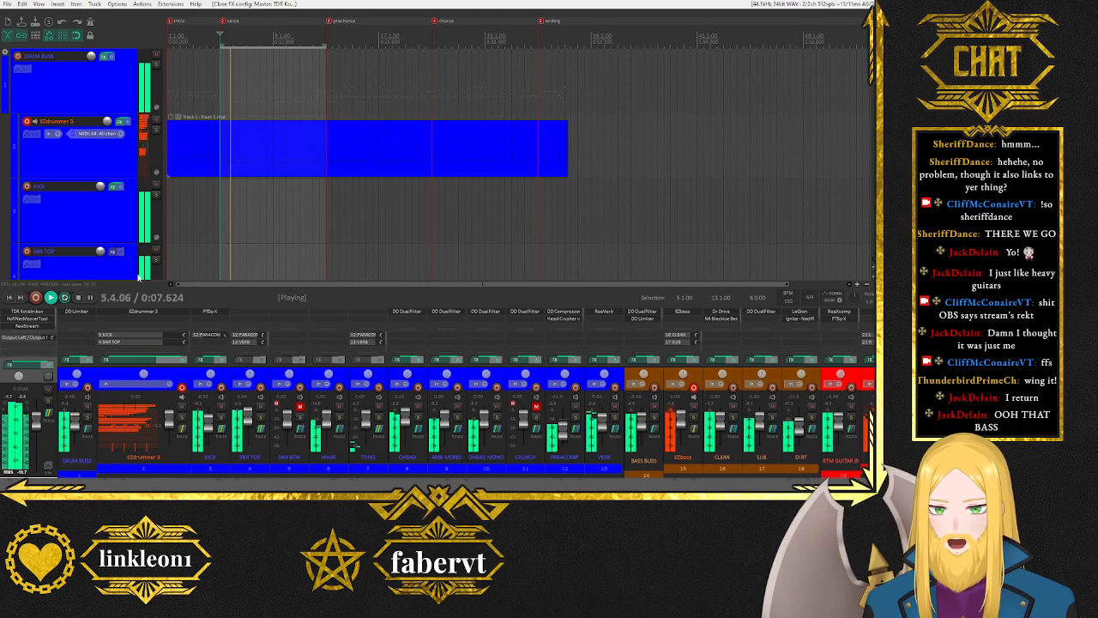
key(space)
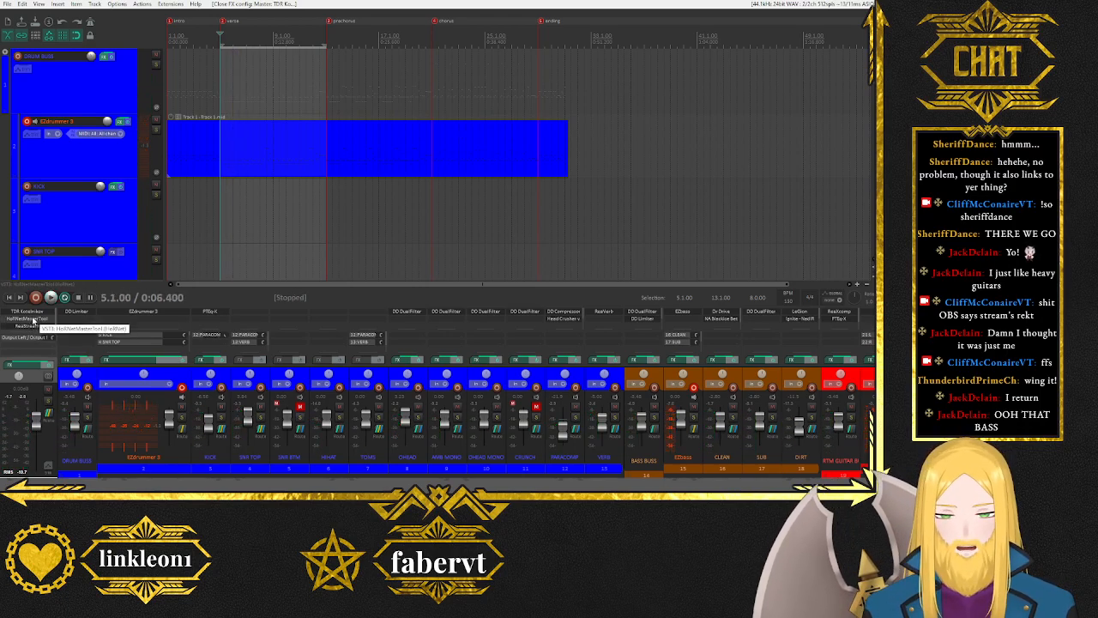
Play the verse and have HoRNet MasterTool on the master track learn the audio.
click(33, 318)
drag(225, 51, 436, 62)
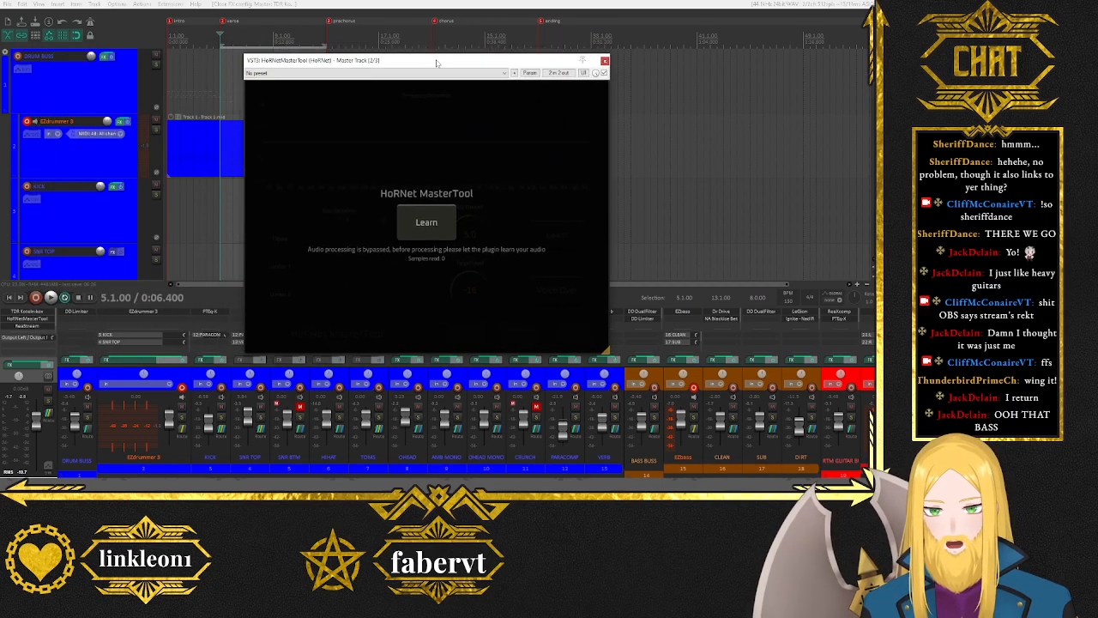
key(space)
click(426, 223)
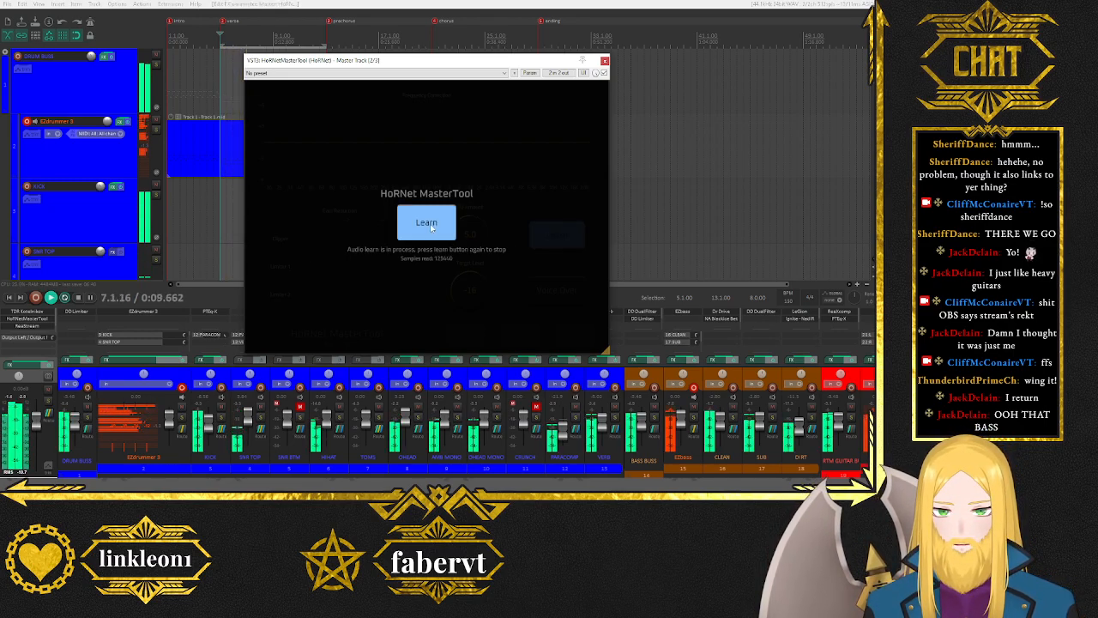
click(432, 225)
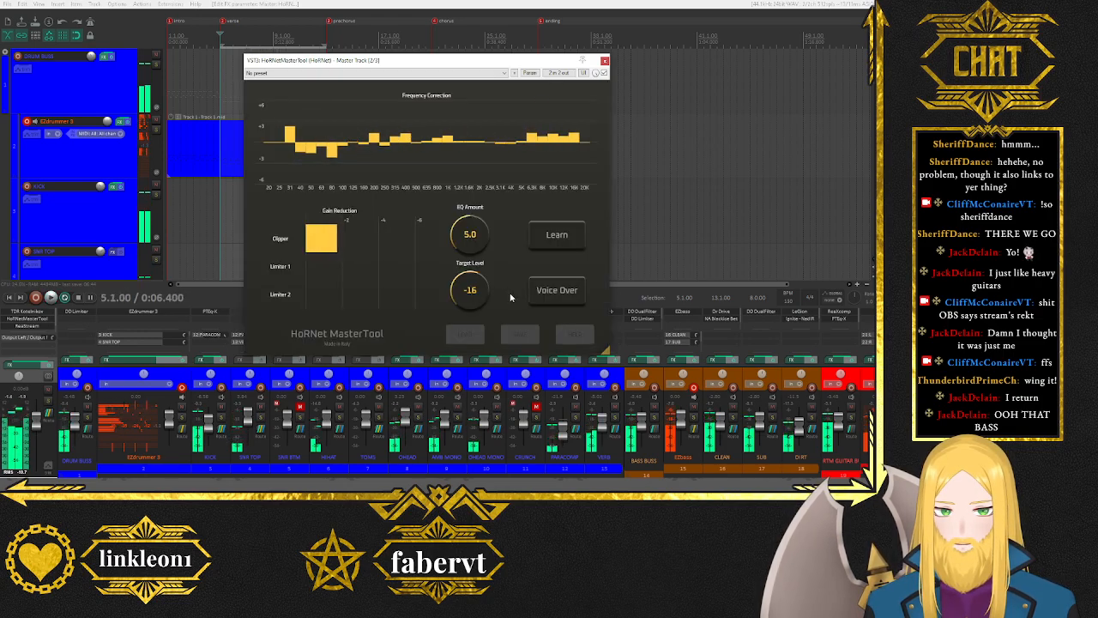
Set MasterTool's target level to -12, reset the master peak readout, audition the verse and close the plugin.
key(space)
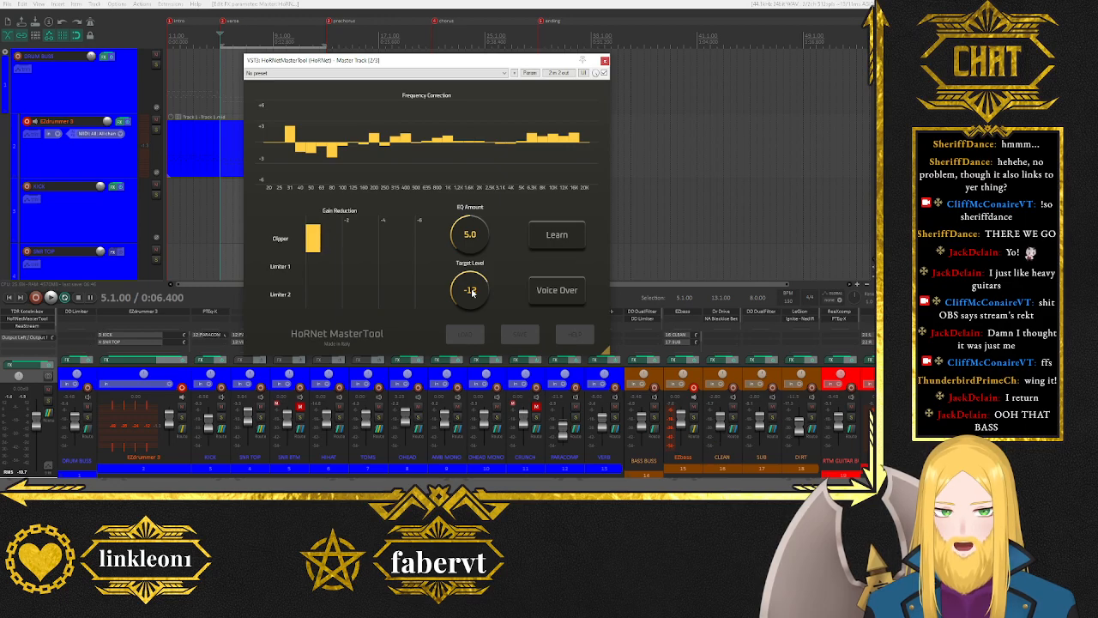
key(space)
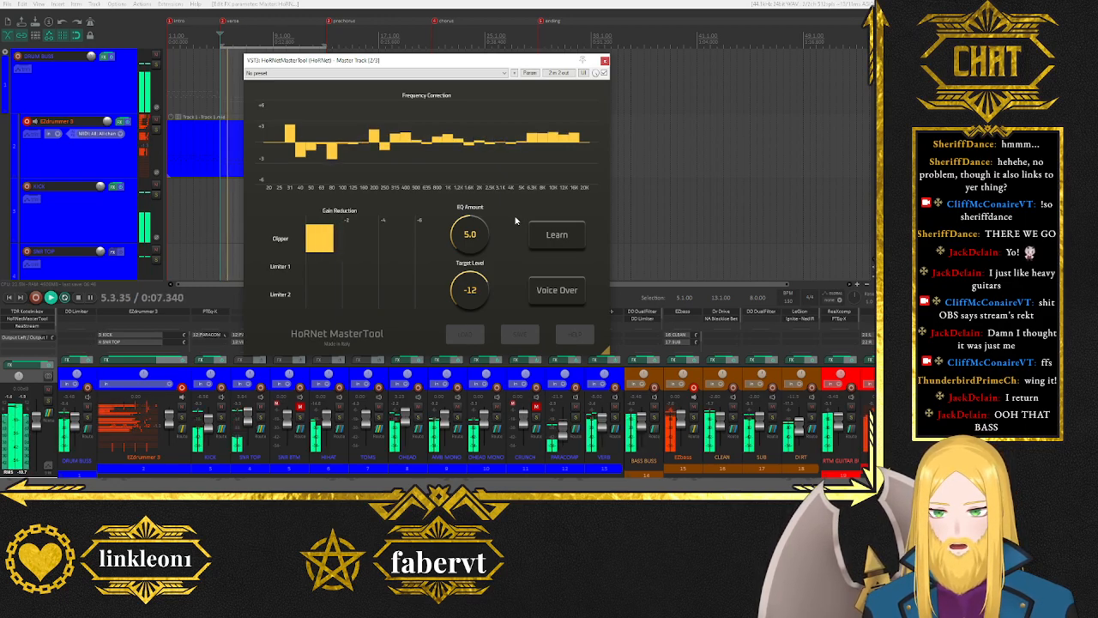
click(16, 397)
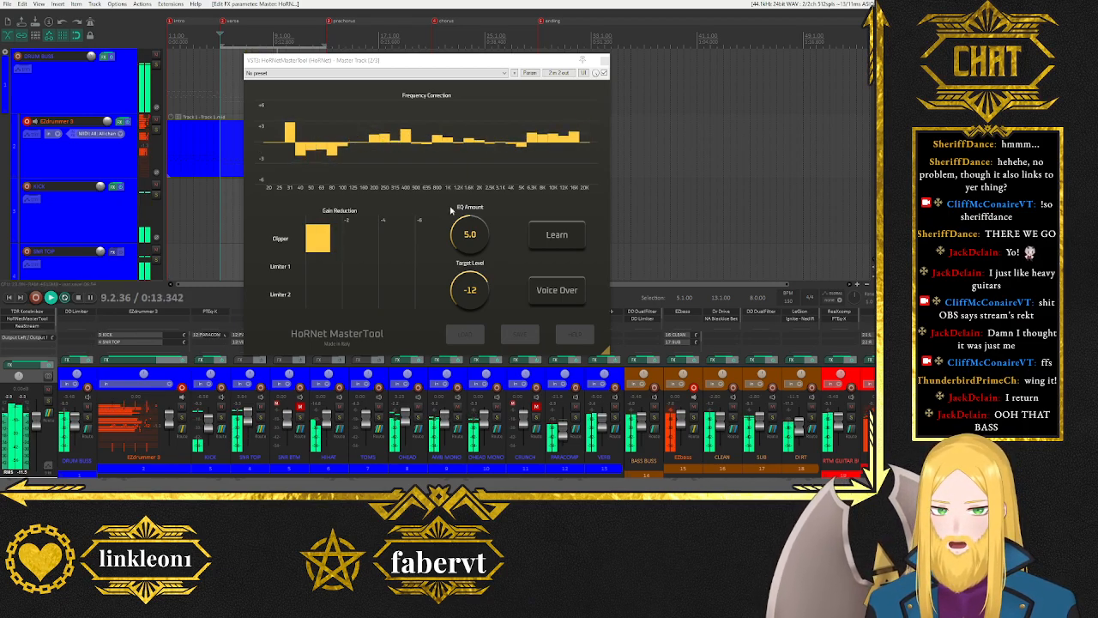
click(605, 60)
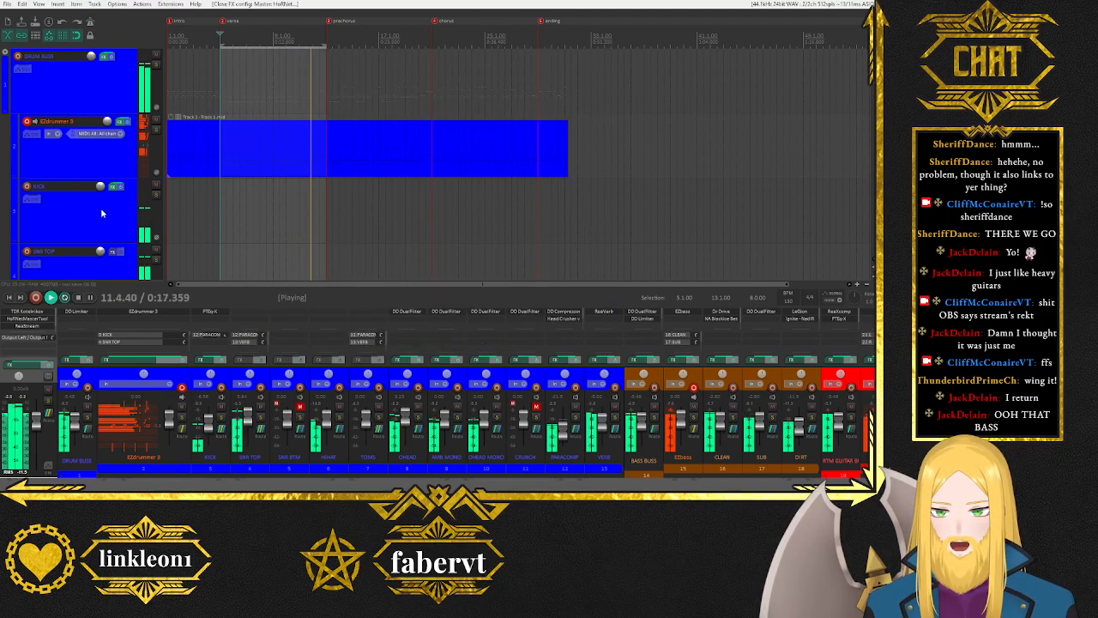
key(space)
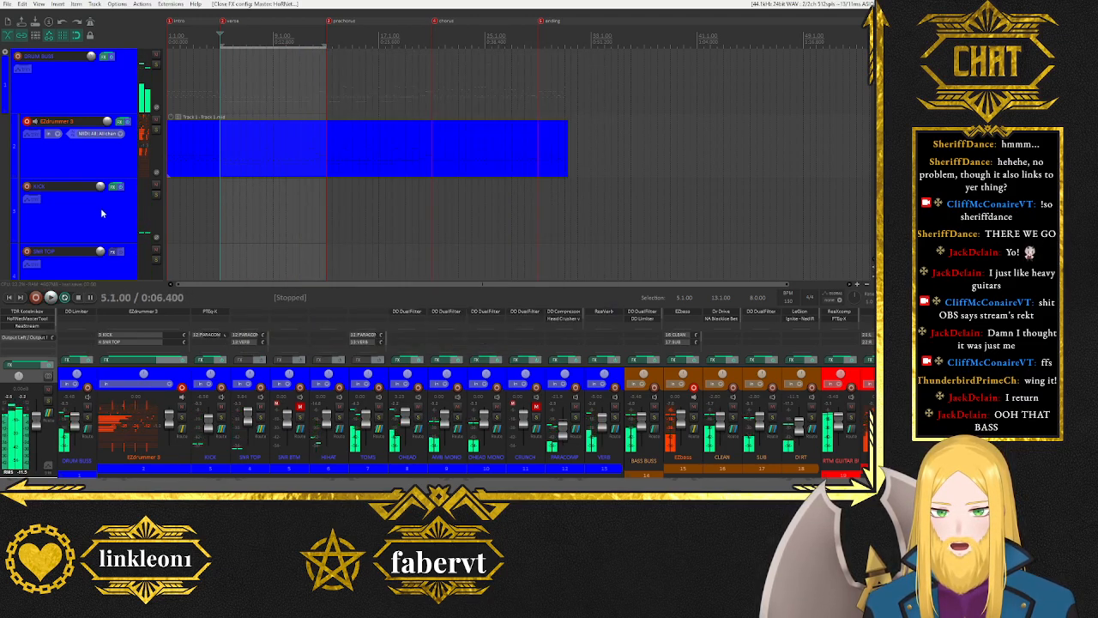
Replace the verse selection with one covering the whole song up to bar 32, turn off repeat and play it through.
key(Escape)
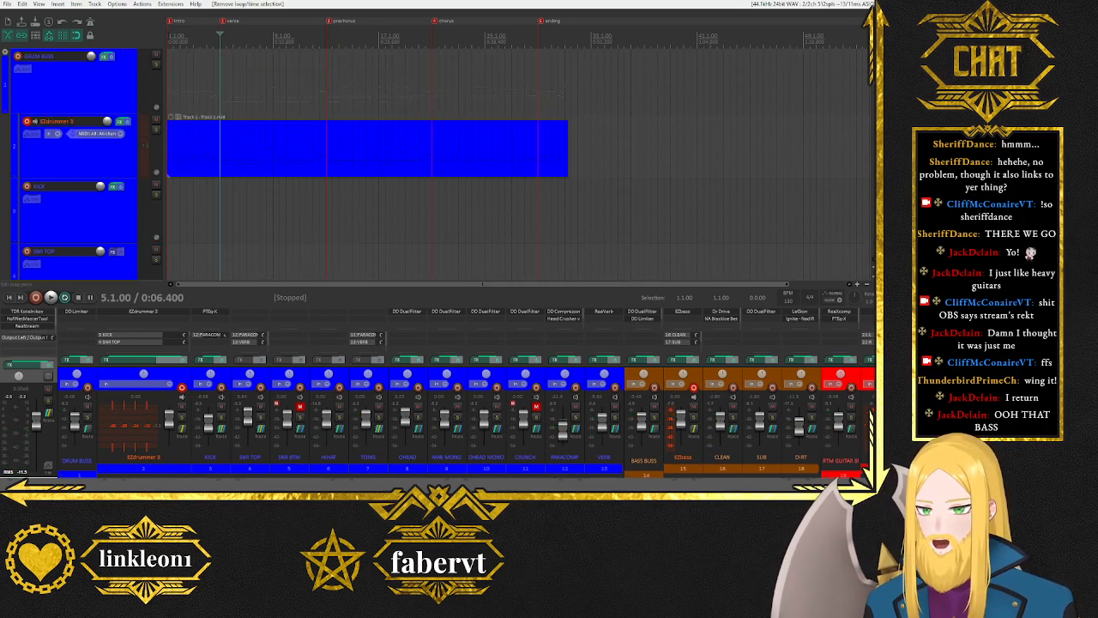
drag(168, 41, 578, 53)
scroll(118, 178, down, 5)
scroll(118, 178, up, 5)
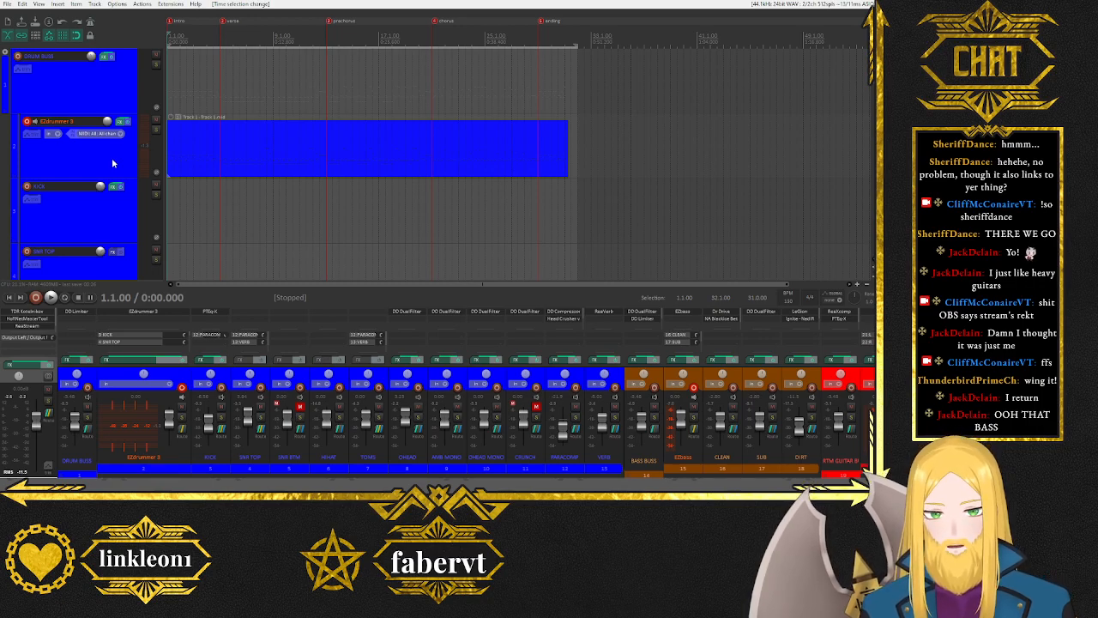
key(space)
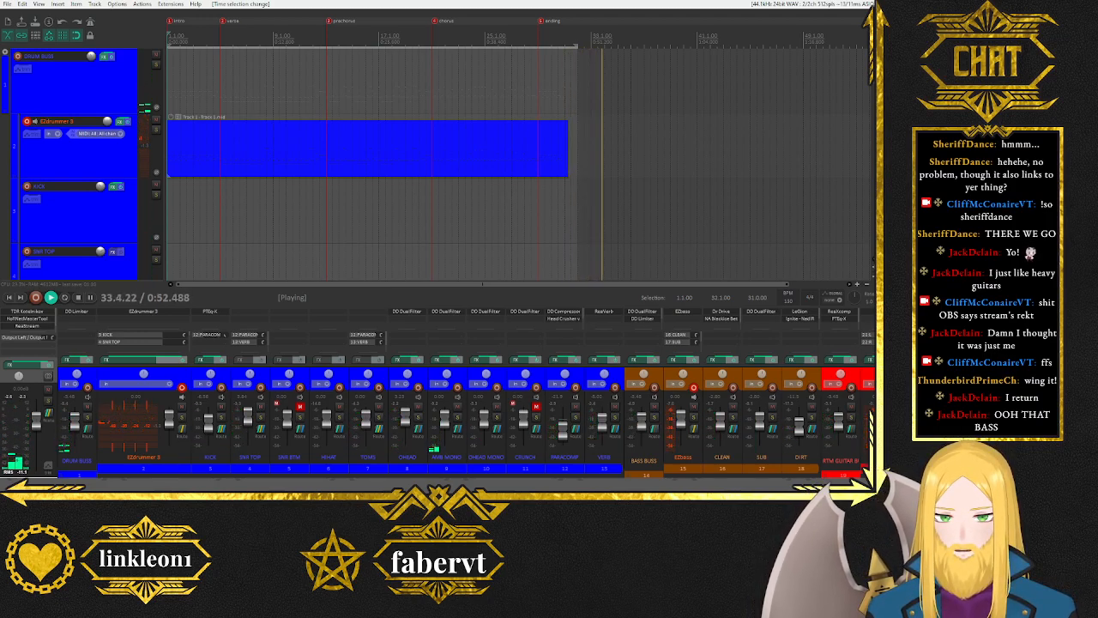
key(space)
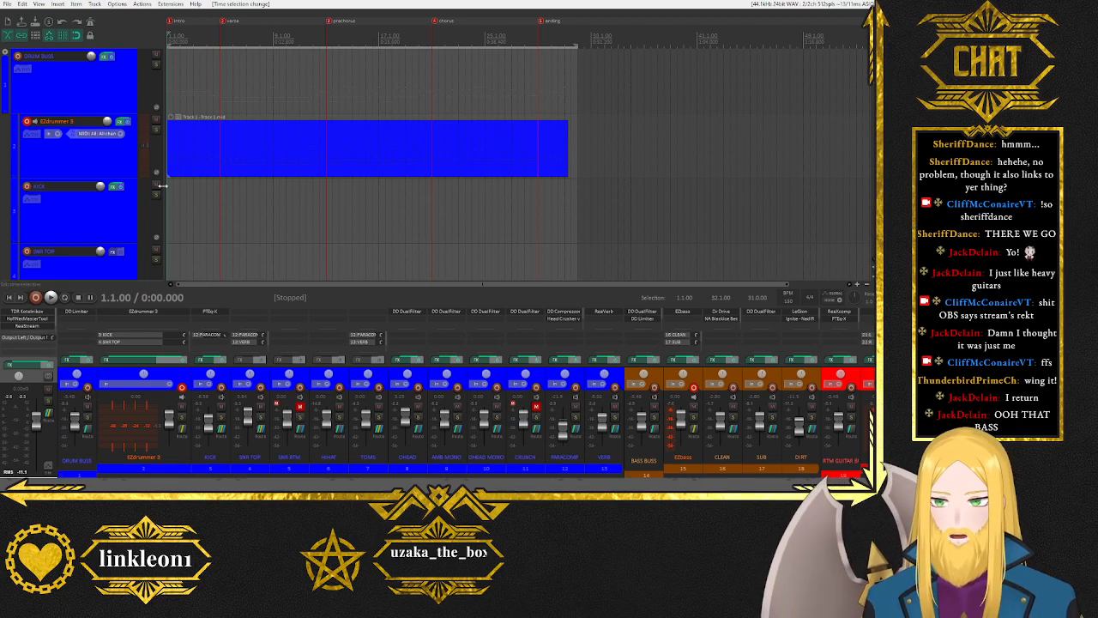
scroll(78, 214, down, 10)
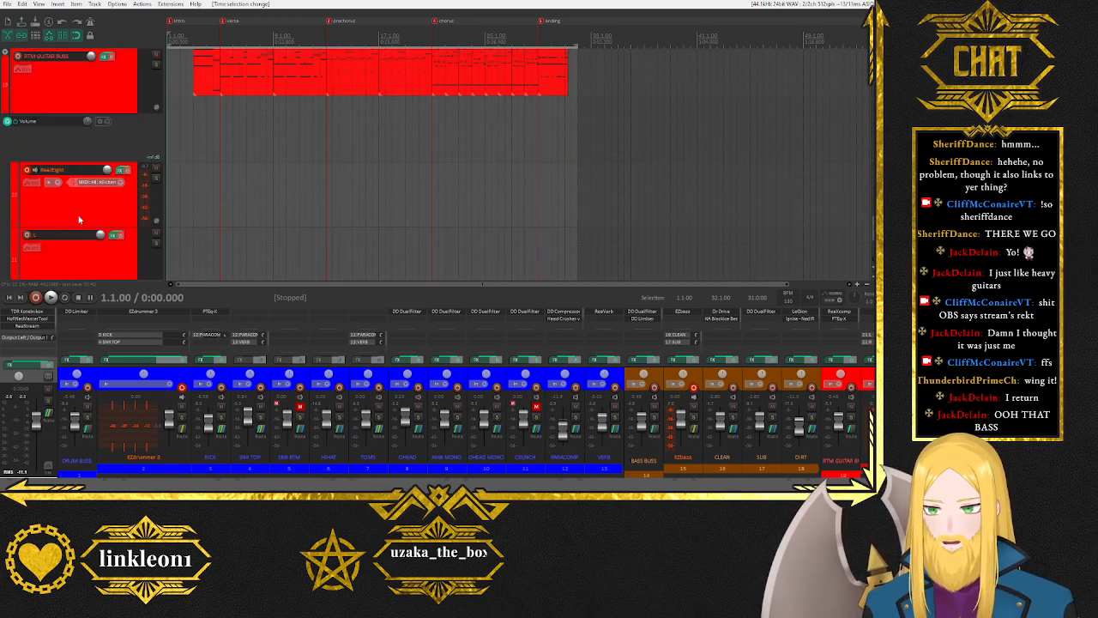
scroll(79, 218, up, 10)
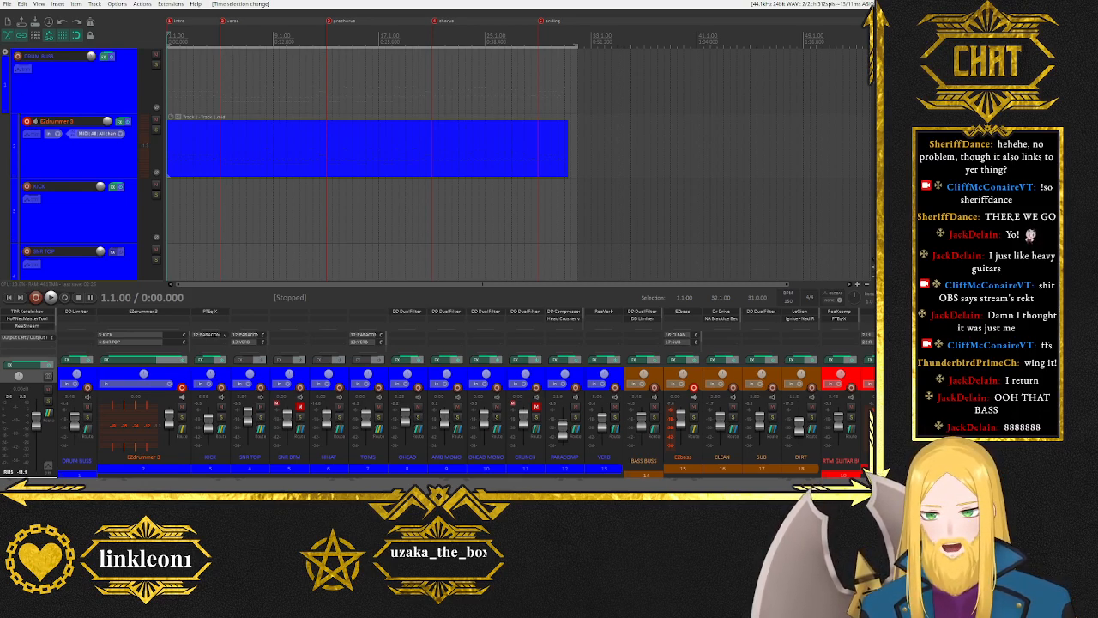
scroll(466, 412, right, 5)
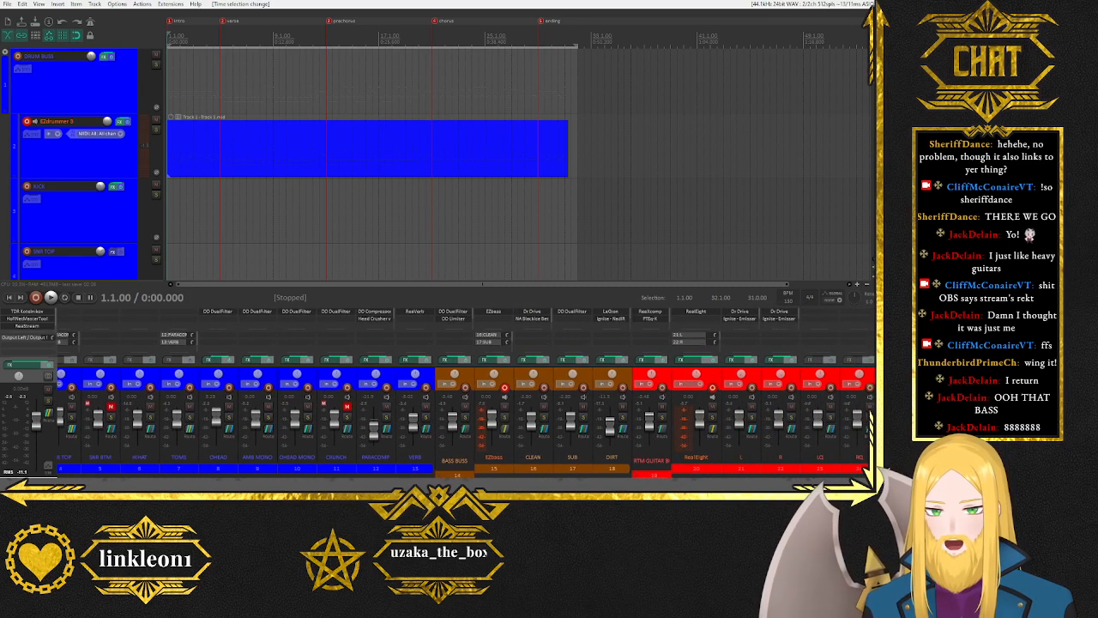
scroll(150, 377, left, 5)
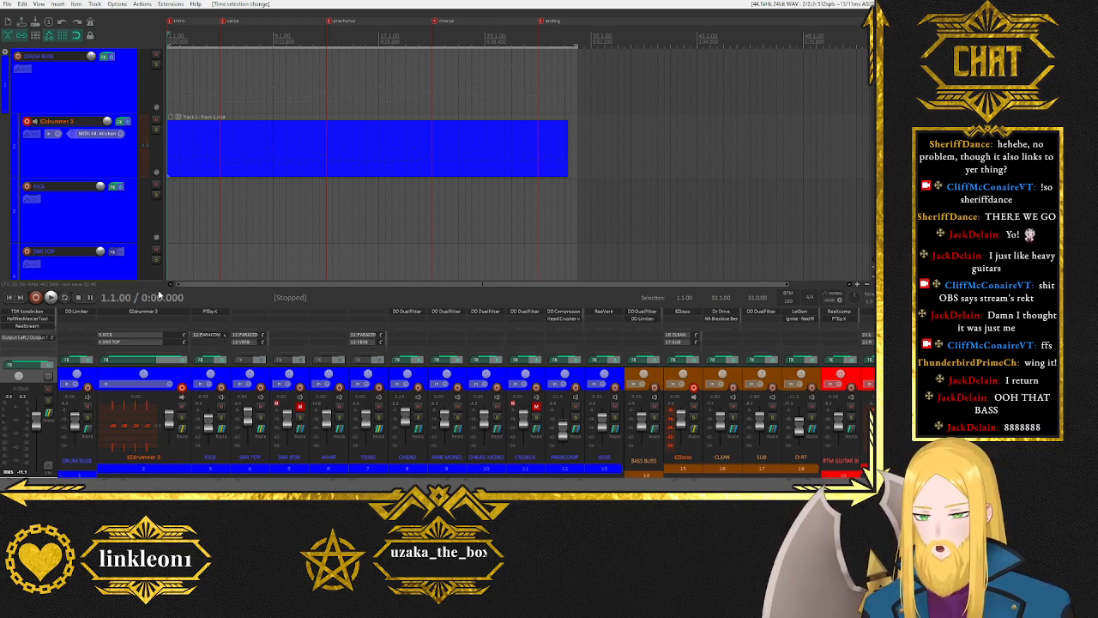
Disarm recording on the EZdrummer 3 and EZbass tracks.
click(182, 387)
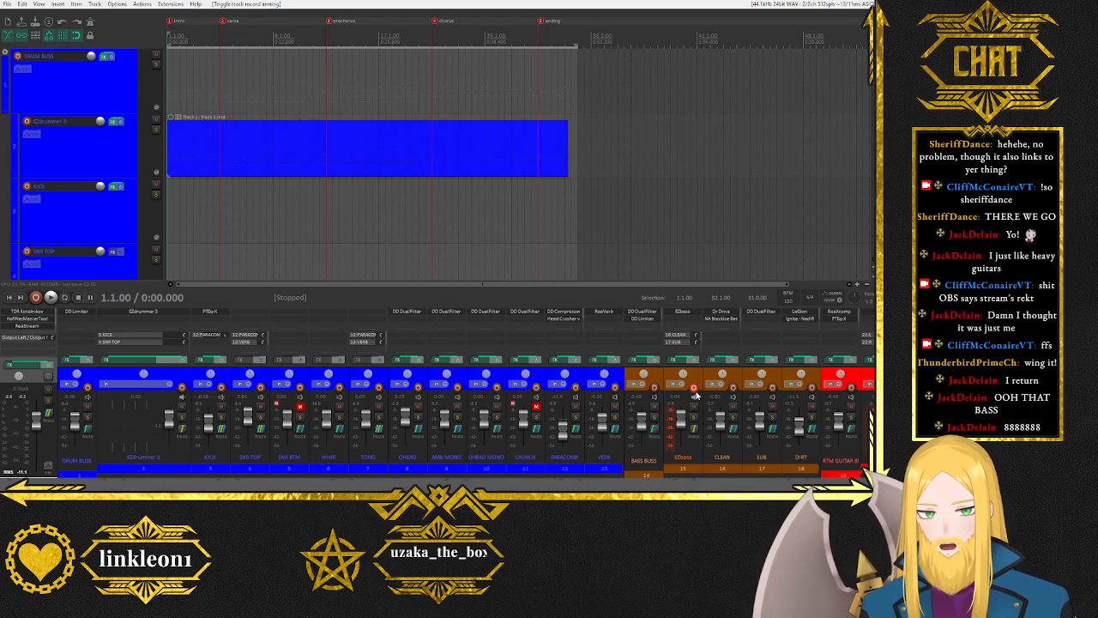
scroll(182, 388, right, 5)
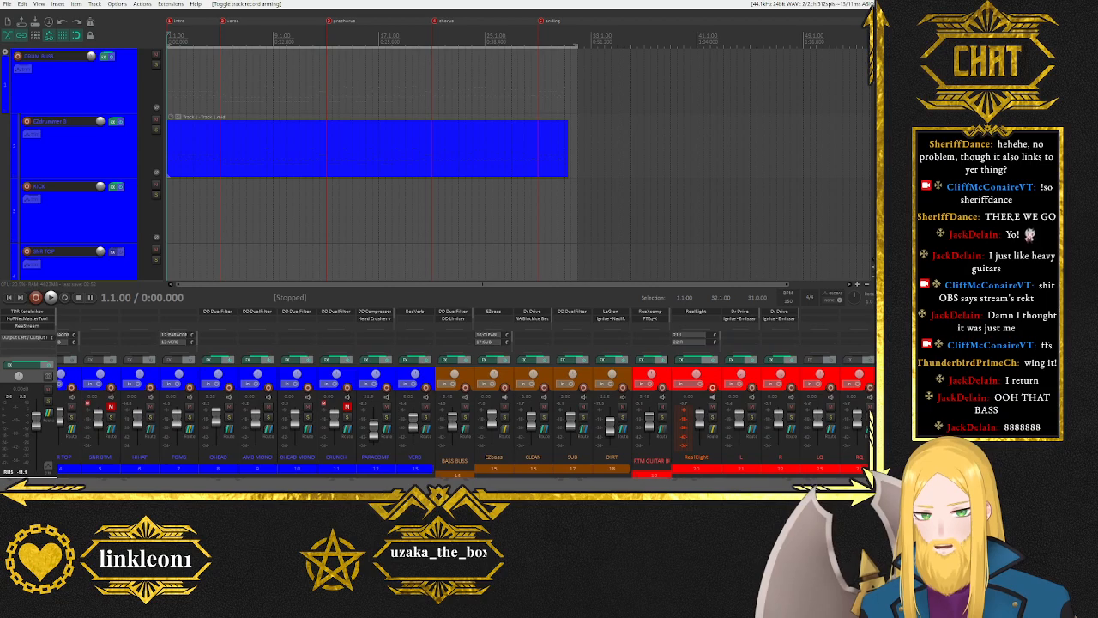
scroll(712, 390, left, 5)
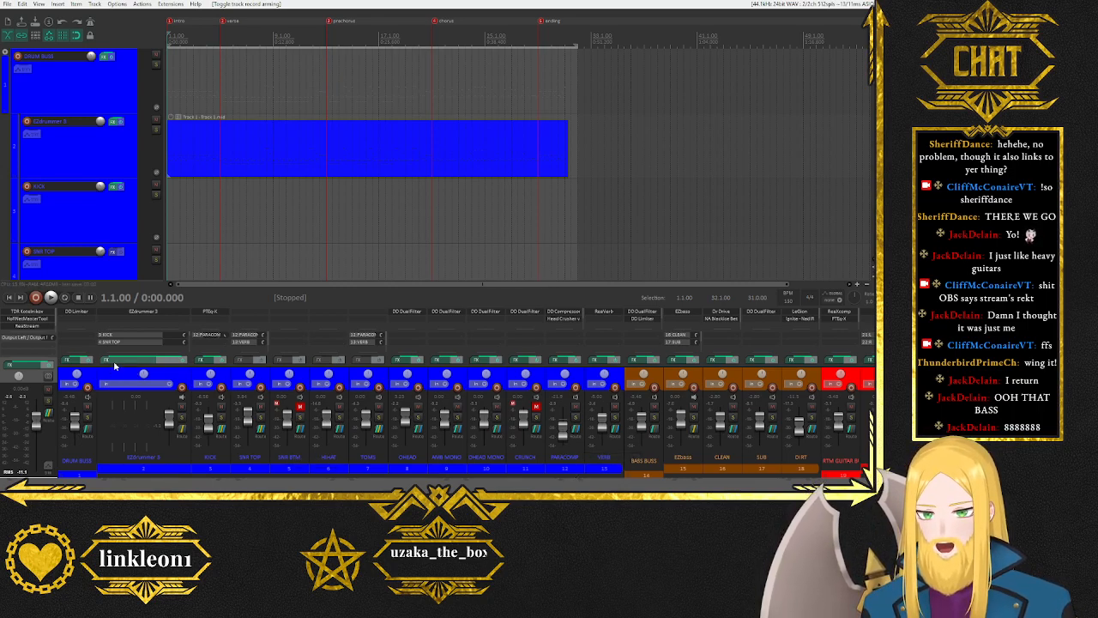
Open EZdrummer 3 from its track and look over the drum kit and the available drums and mixer presets.
click(143, 356)
click(263, 86)
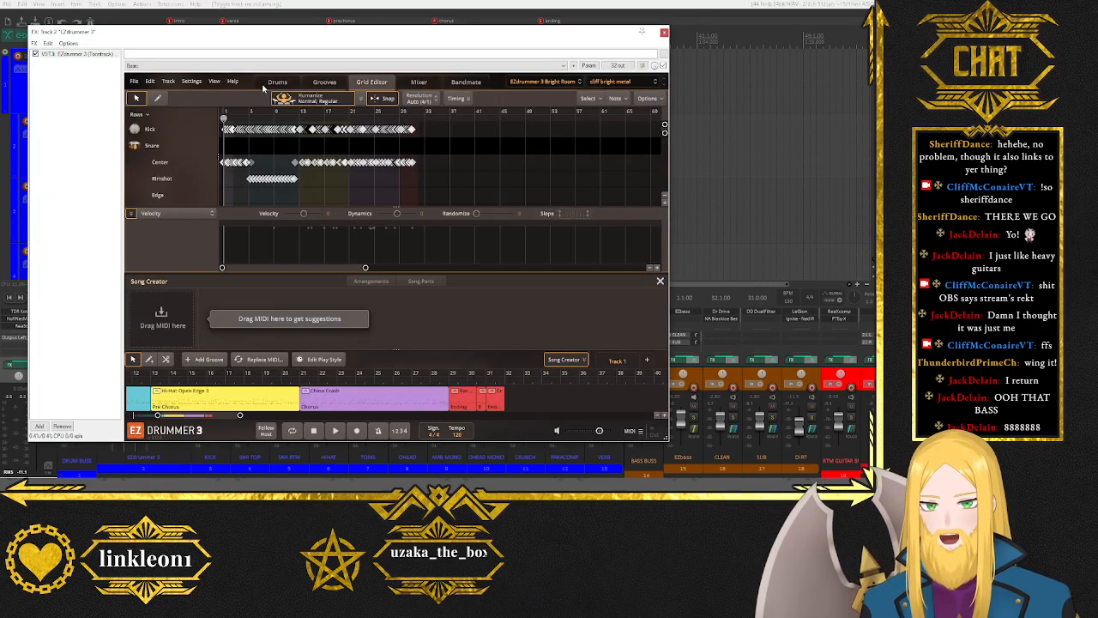
click(601, 84)
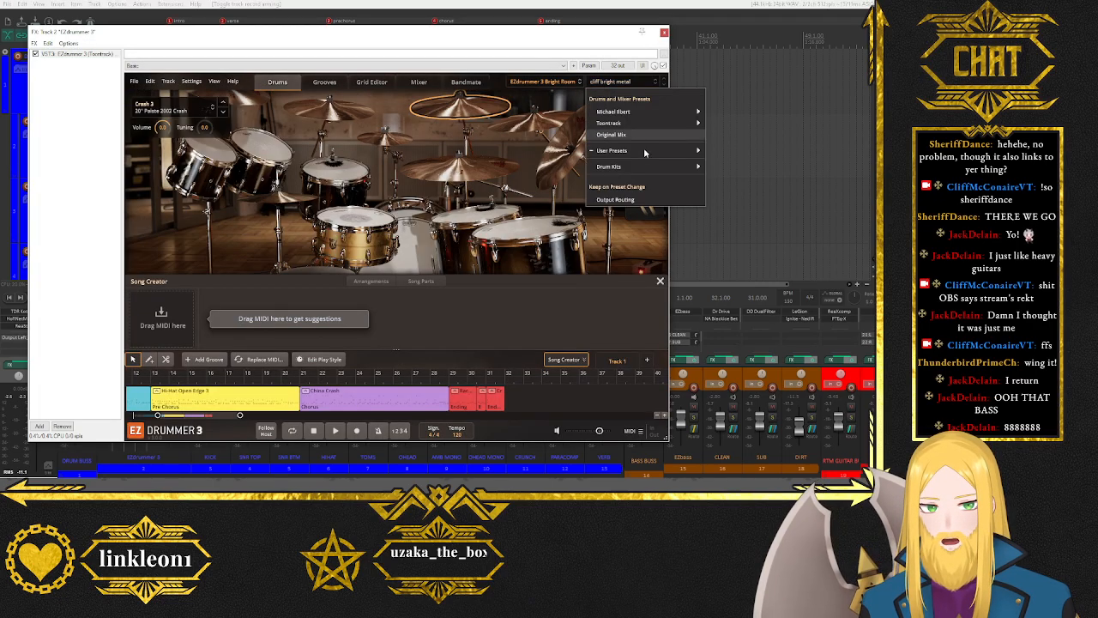
mouse_move(644, 154)
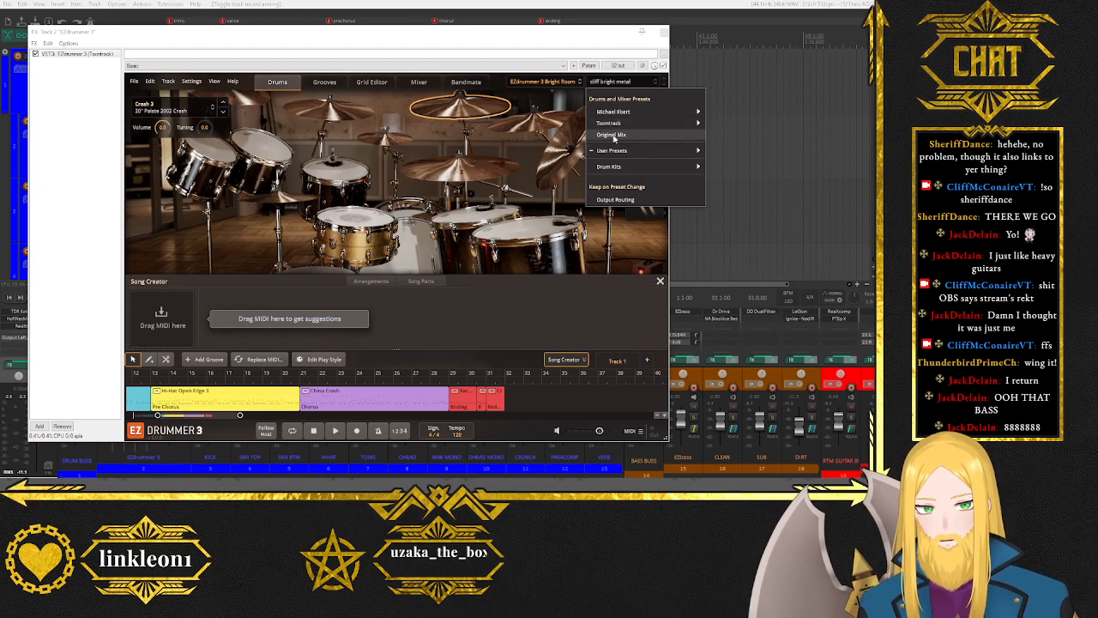
Examine the channels and output routing in EZdrummer 3's mixer, and check the preset choices again without changing the preset.
click(418, 83)
drag(375, 254, 190, 237)
scroll(337, 162, down, 1)
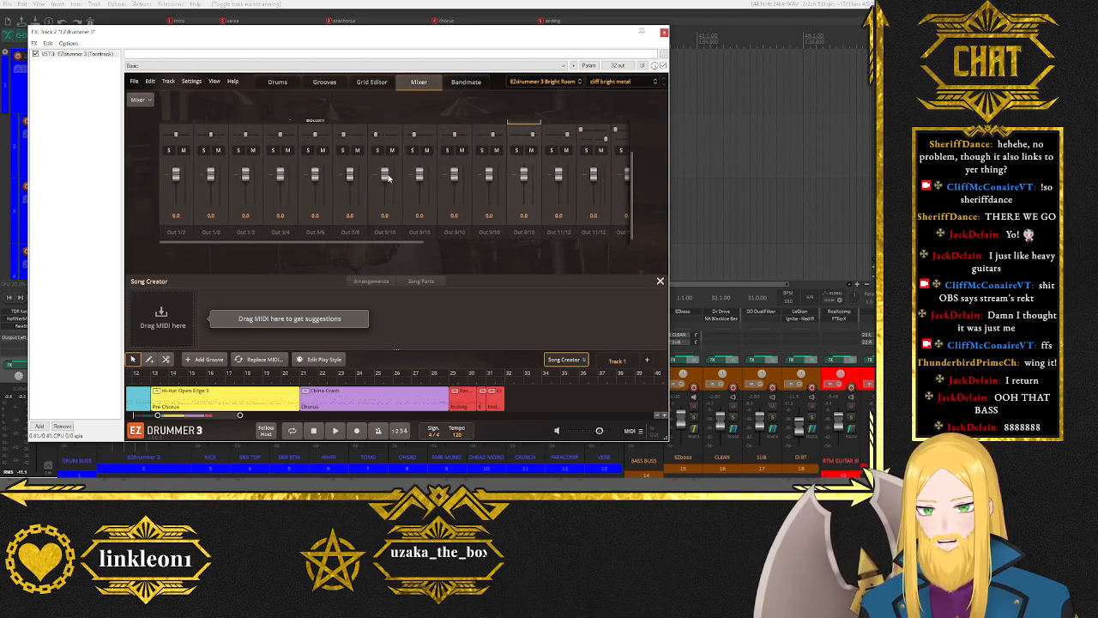
scroll(385, 180, up, 1)
click(605, 84)
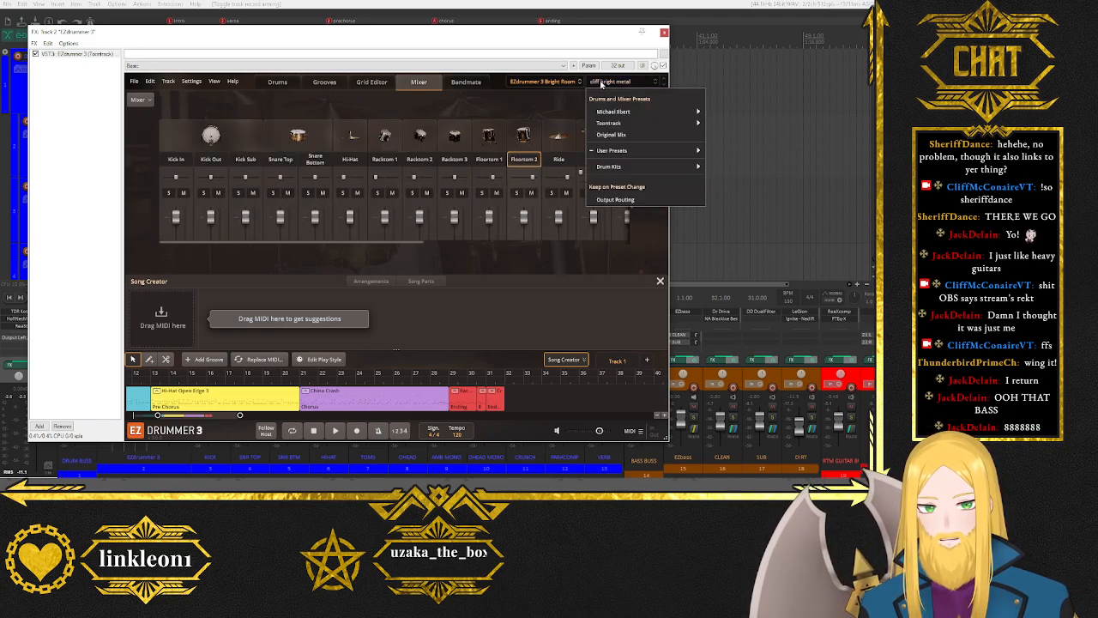
click(603, 86)
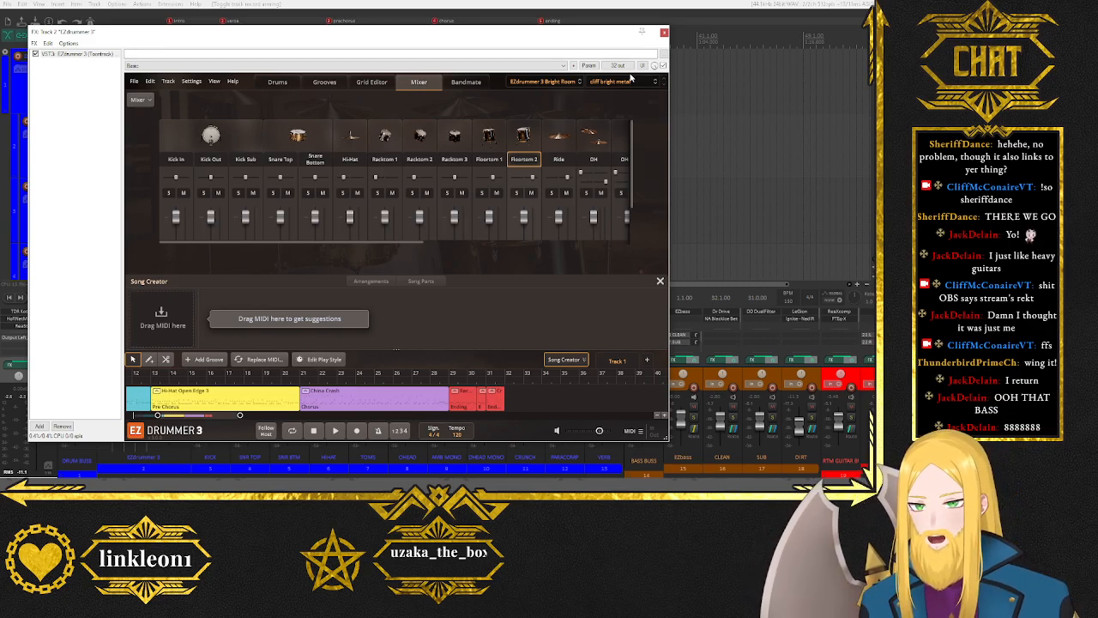
Hide the Song Creator to see the full drum kit, audition its snare and close EZdrummer 3.
click(660, 281)
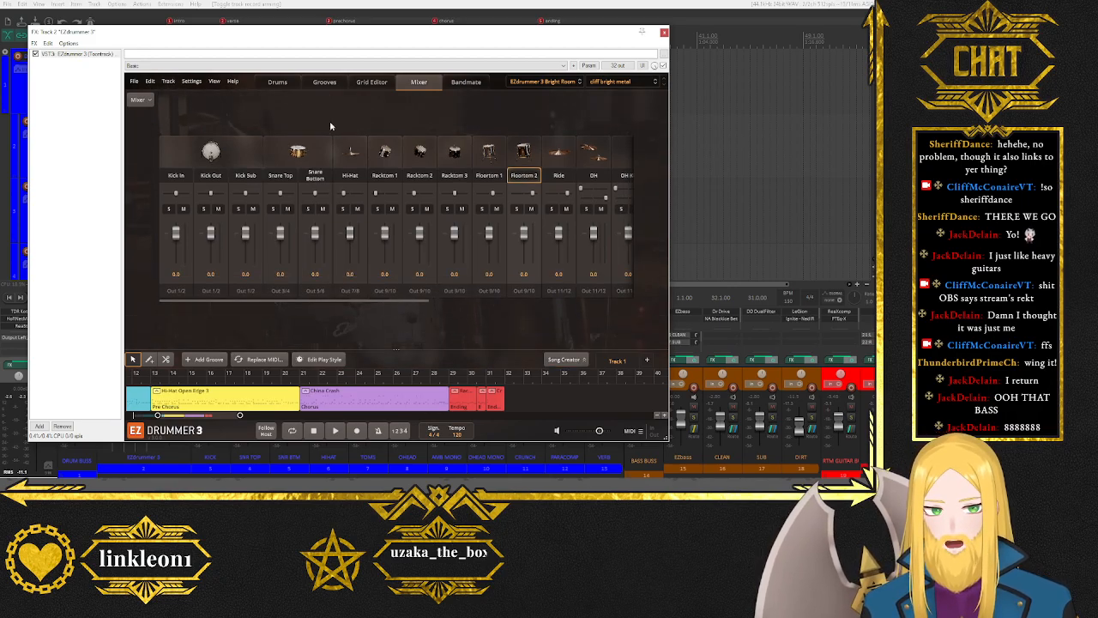
click(263, 85)
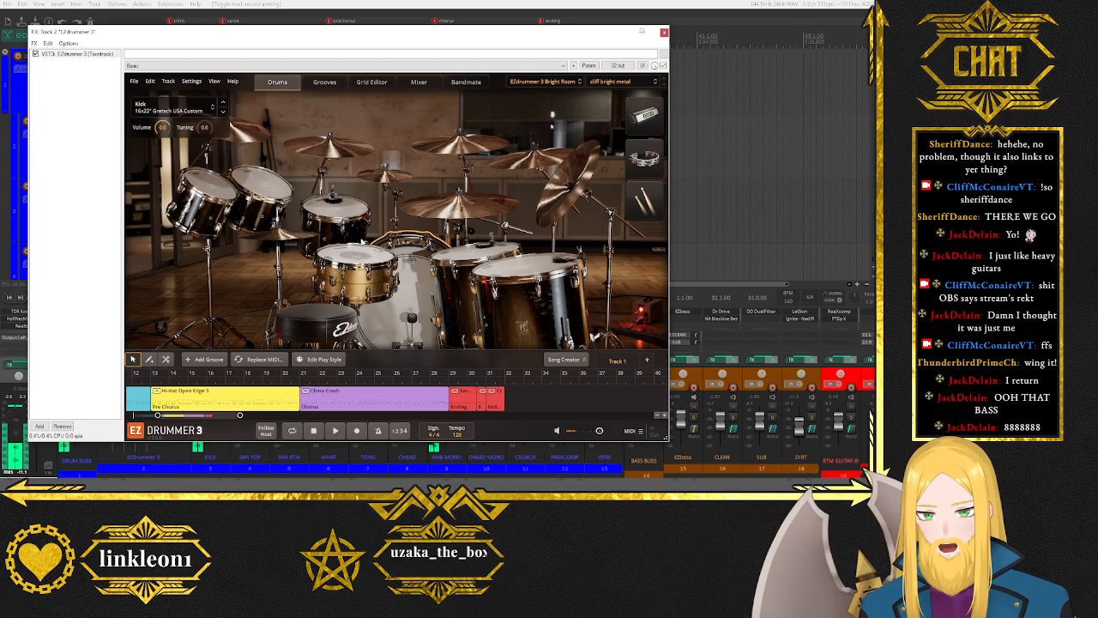
click(352, 268)
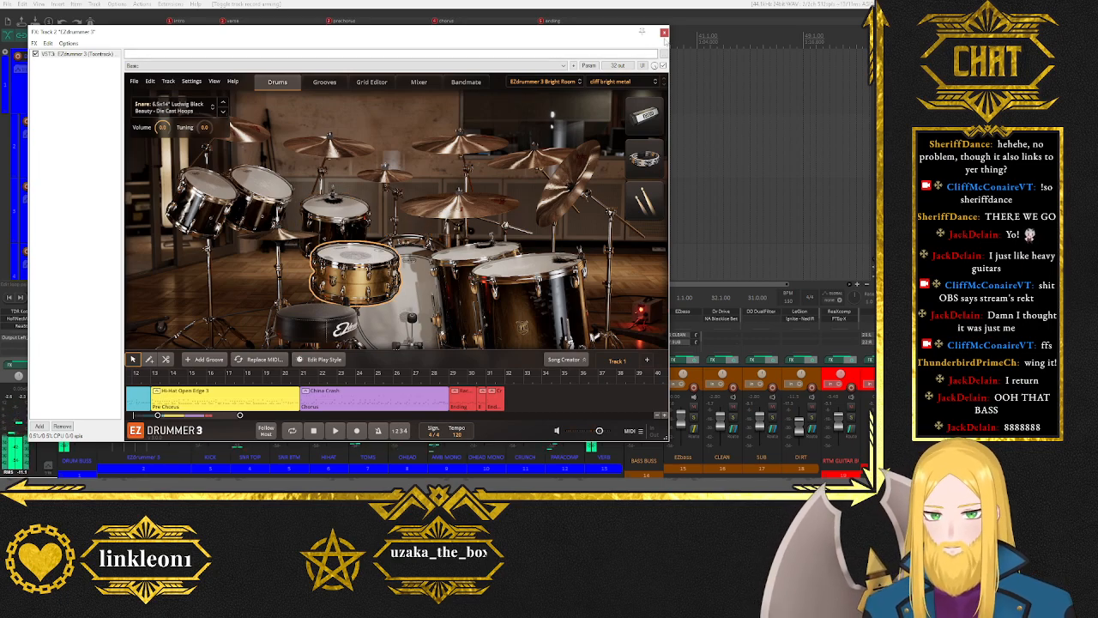
click(664, 32)
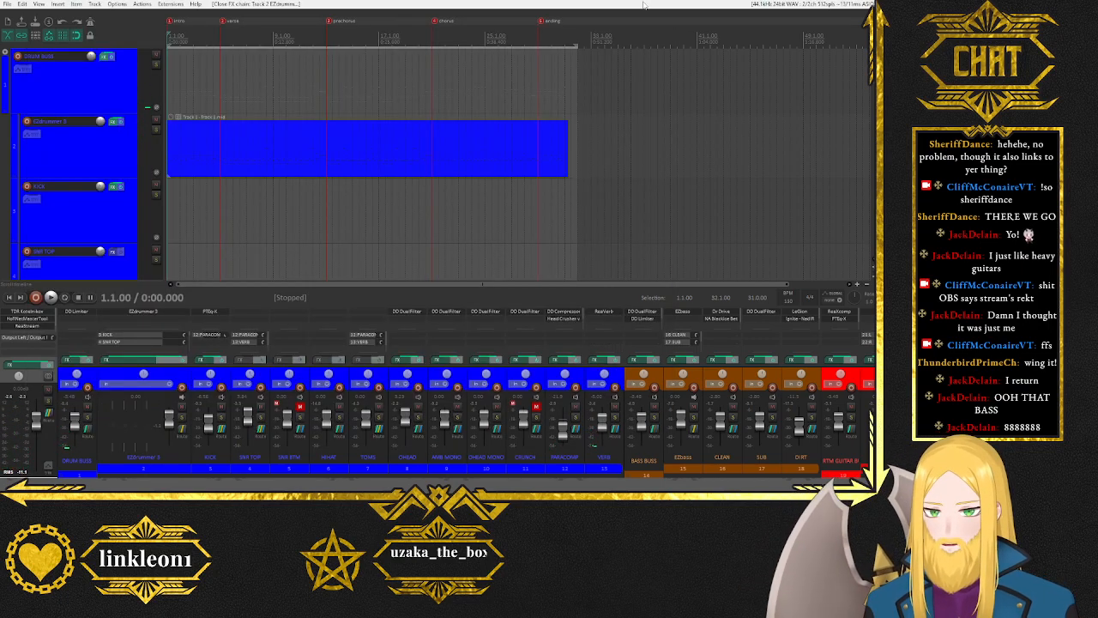